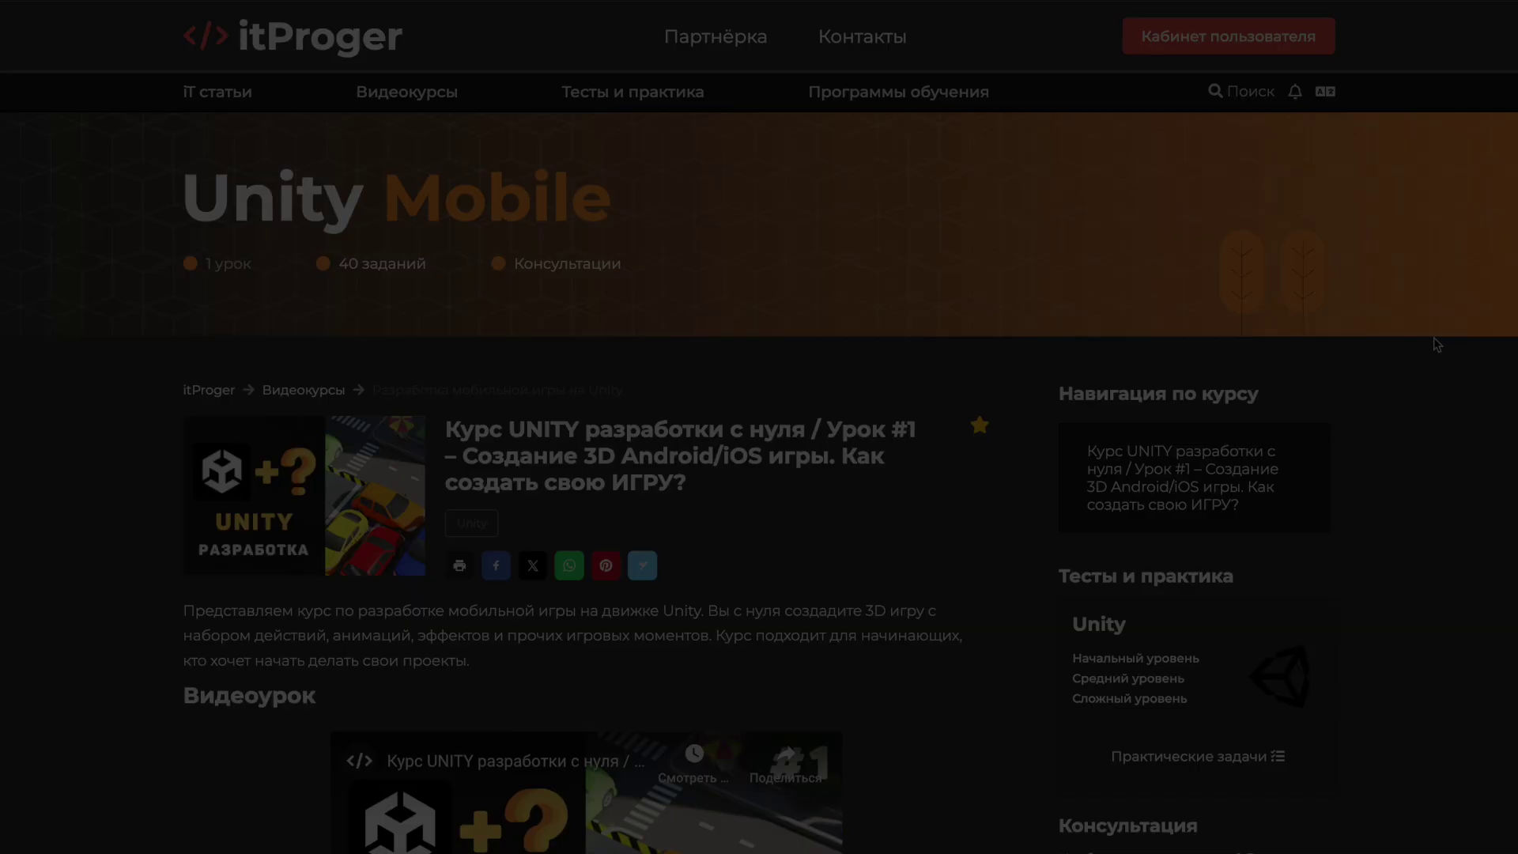
- Select the Car in the Hierarchy and add a Rigidbody component to it
{"action": "scroll", "coordinate": [1435, 338], "scroll_direction": "down", "scroll_amount": 5}
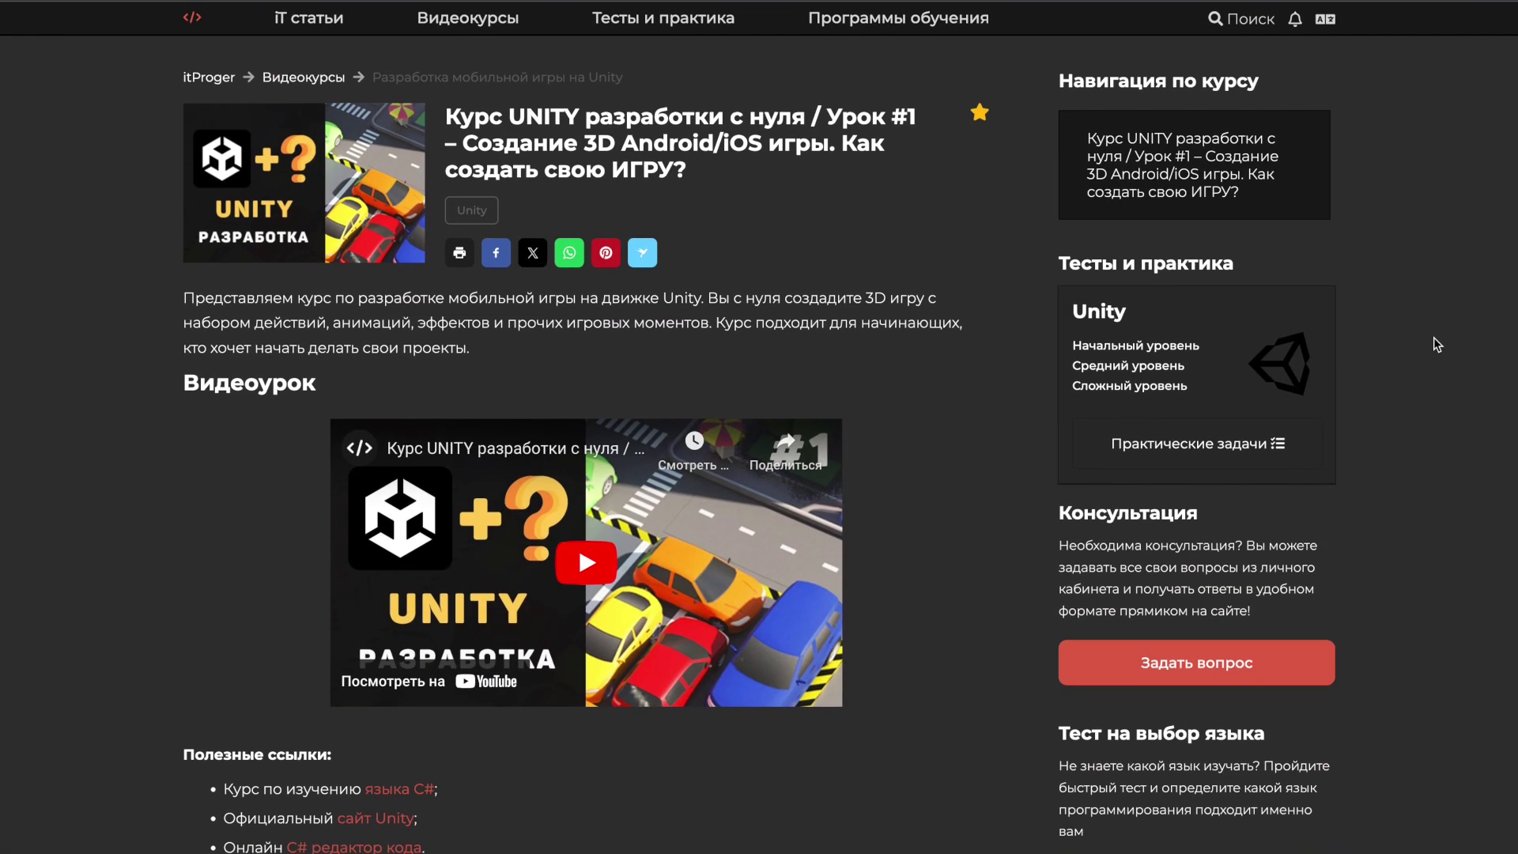
{"action": "scroll", "coordinate": [1435, 343], "scroll_direction": "down", "scroll_amount": 5}
{"action": "scroll", "coordinate": [1436, 343], "scroll_direction": "down", "scroll_amount": 7}
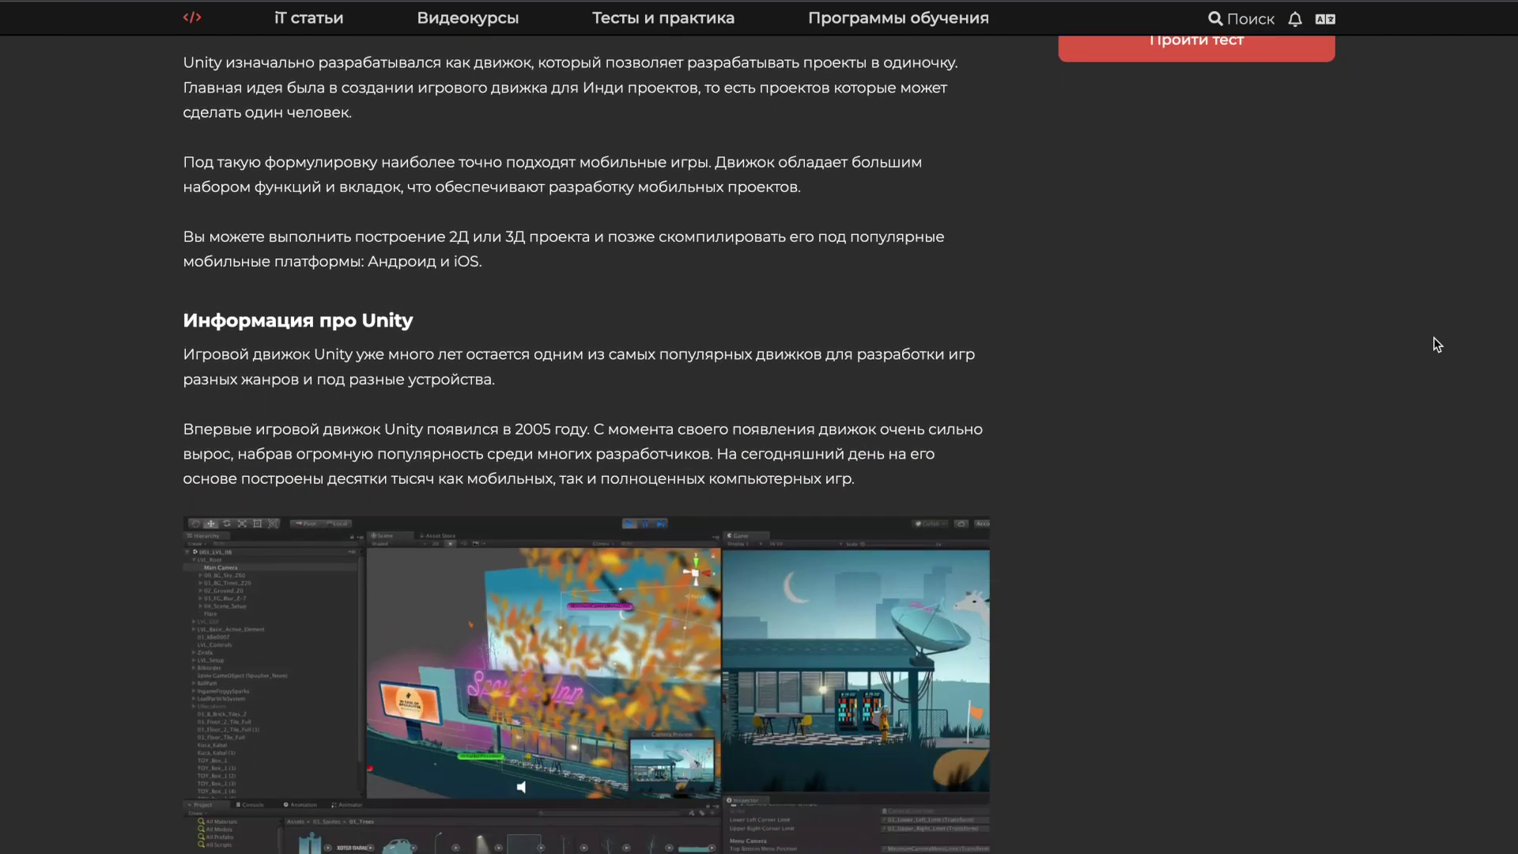
{"action": "scroll", "coordinate": [1436, 343], "scroll_direction": "down", "scroll_amount": 3}
{"action": "scroll", "coordinate": [1436, 343], "scroll_direction": "up", "scroll_amount": 5}
{"action": "scroll", "coordinate": [1436, 344], "scroll_direction": "up", "scroll_amount": 5}
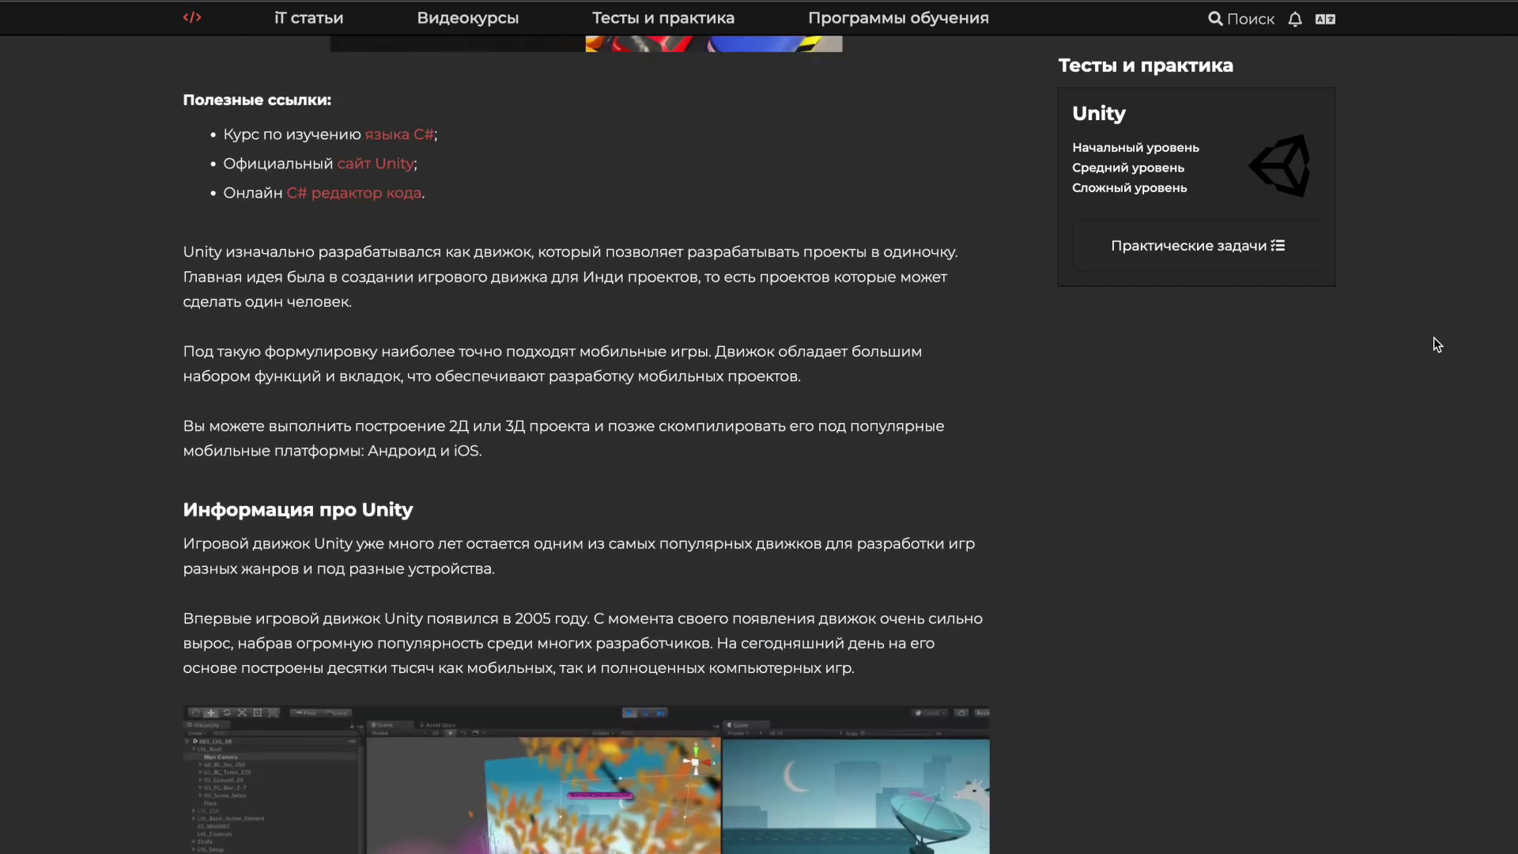
{"action": "scroll", "coordinate": [1436, 343], "scroll_direction": "up", "scroll_amount": 7}
{"action": "scroll", "coordinate": [1434, 337], "scroll_direction": "up", "scroll_amount": 2}
{"action": "scroll", "coordinate": [1434, 336], "scroll_direction": "up", "scroll_amount": 4}
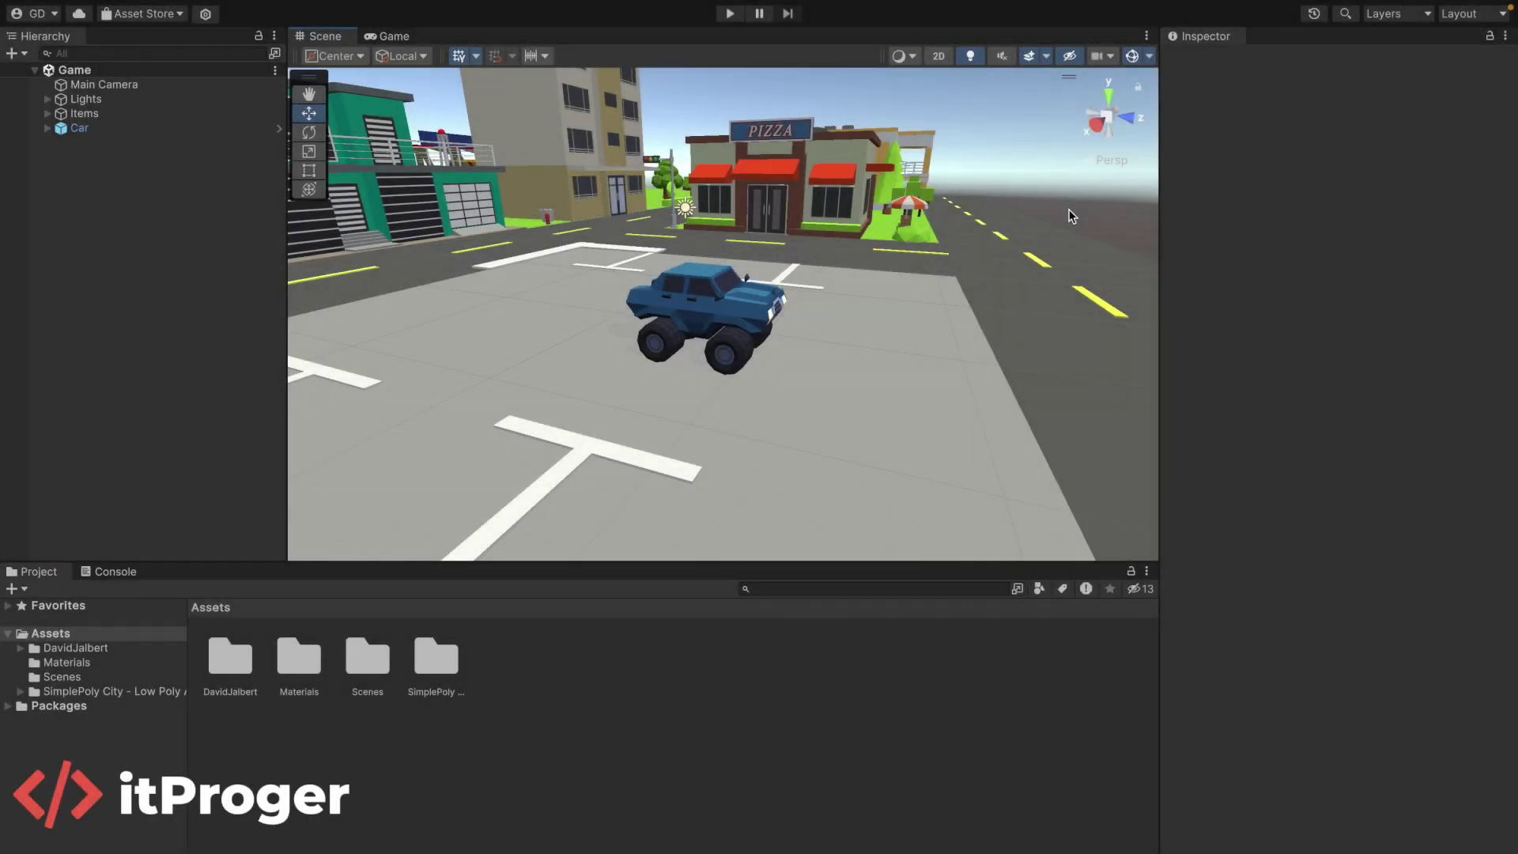
{"action": "left_click", "coordinate": [97, 131]}
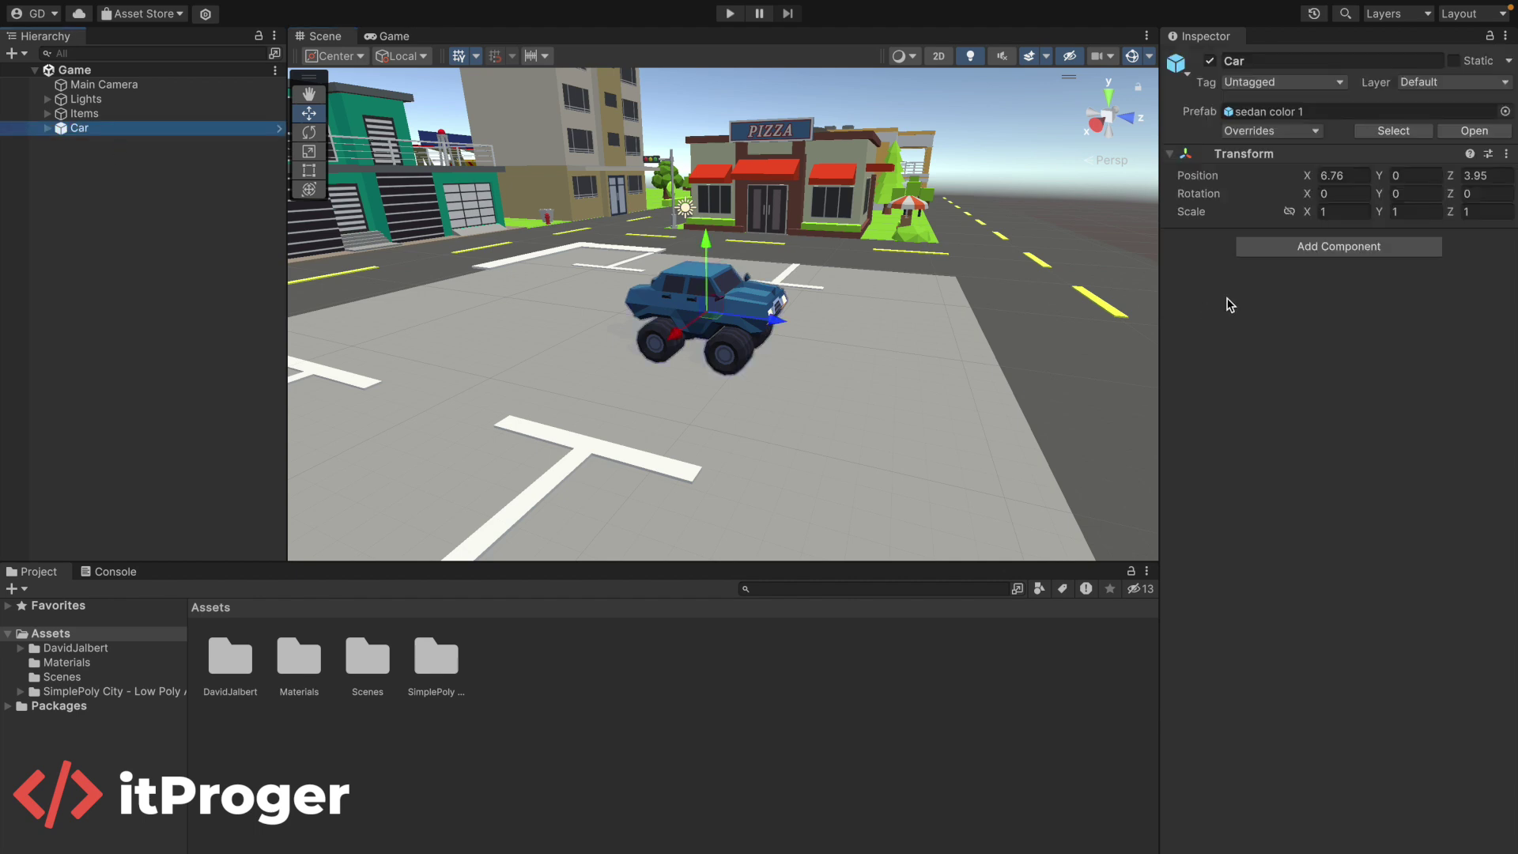
{"action": "left_click", "coordinate": [1326, 248]}
{"action": "type", "text": "rig"}
{"action": "key", "text": "Return"}
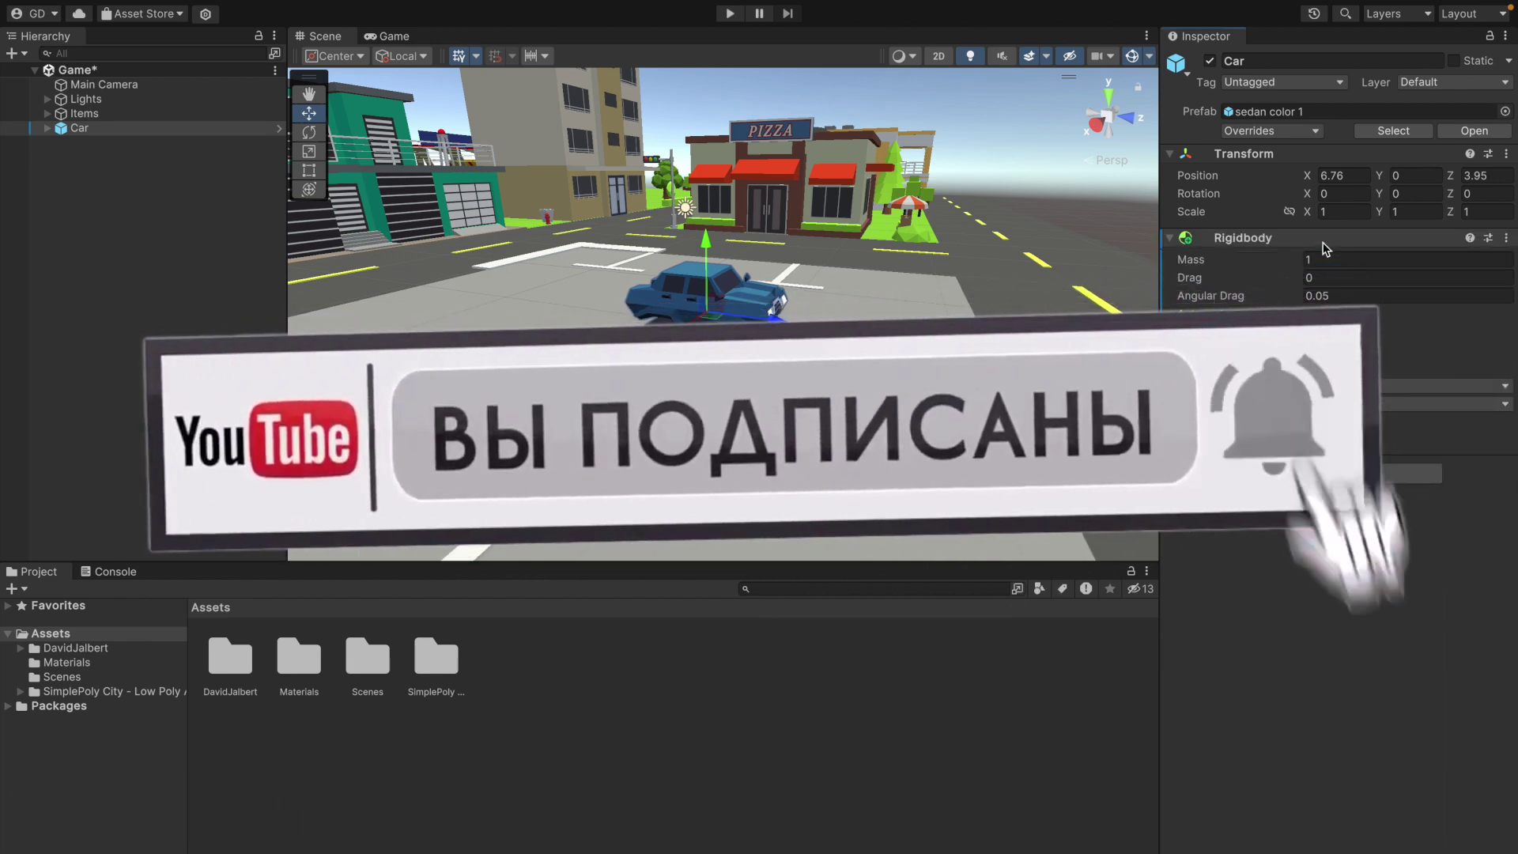
- Add a Box Collider component to the Car
{"action": "left_click", "coordinate": [1371, 471]}
{"action": "type", "text": "box"}
{"action": "key", "text": "Return"}
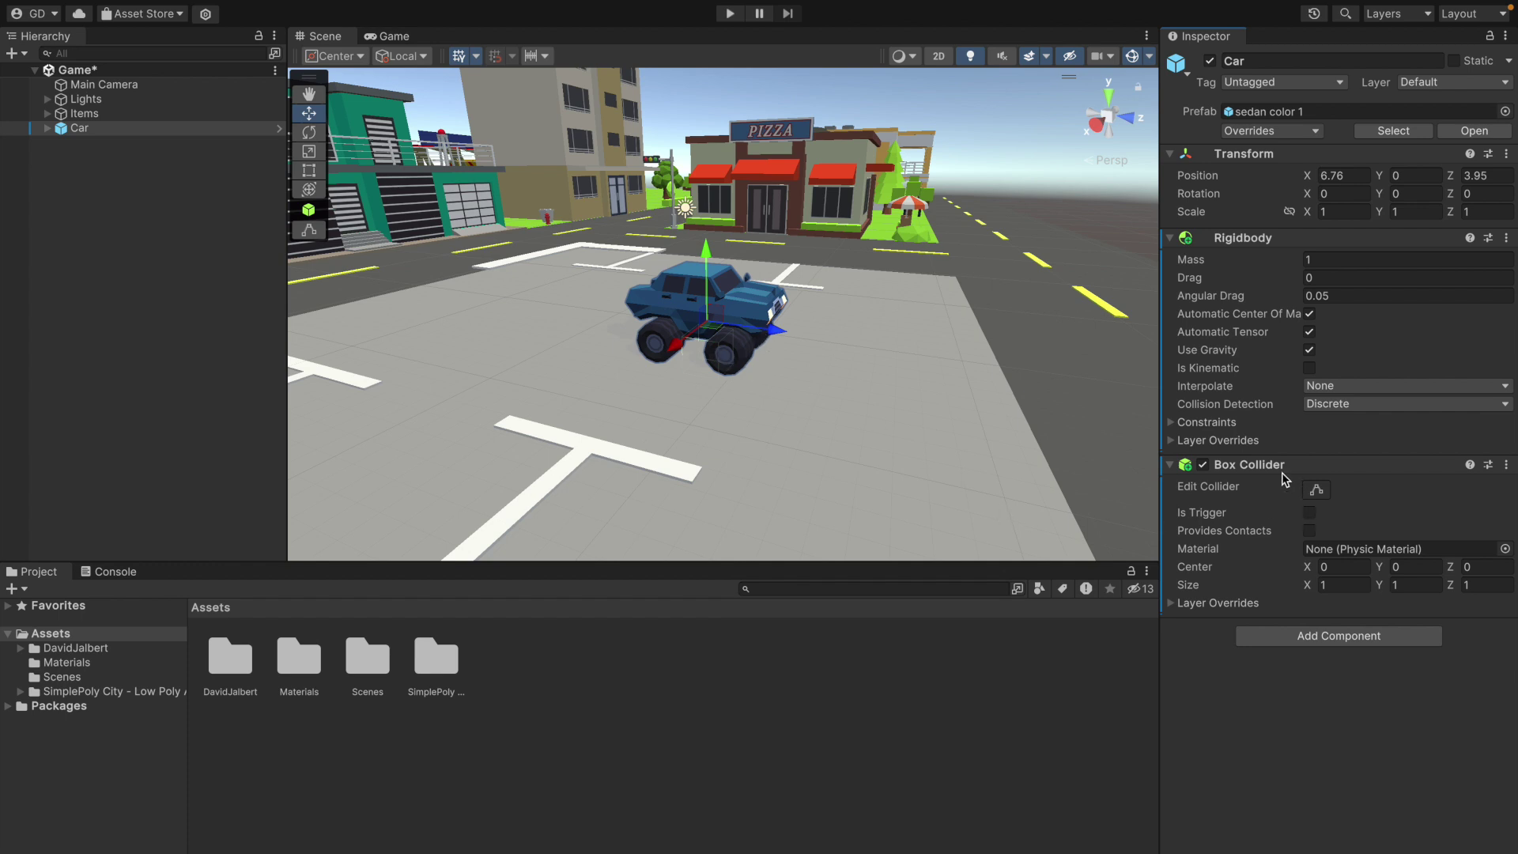
- From the front view, set the Box Collider width to 2.54 and raise its centre
{"action": "scroll", "coordinate": [709, 346], "scroll_direction": "up", "scroll_amount": 3}
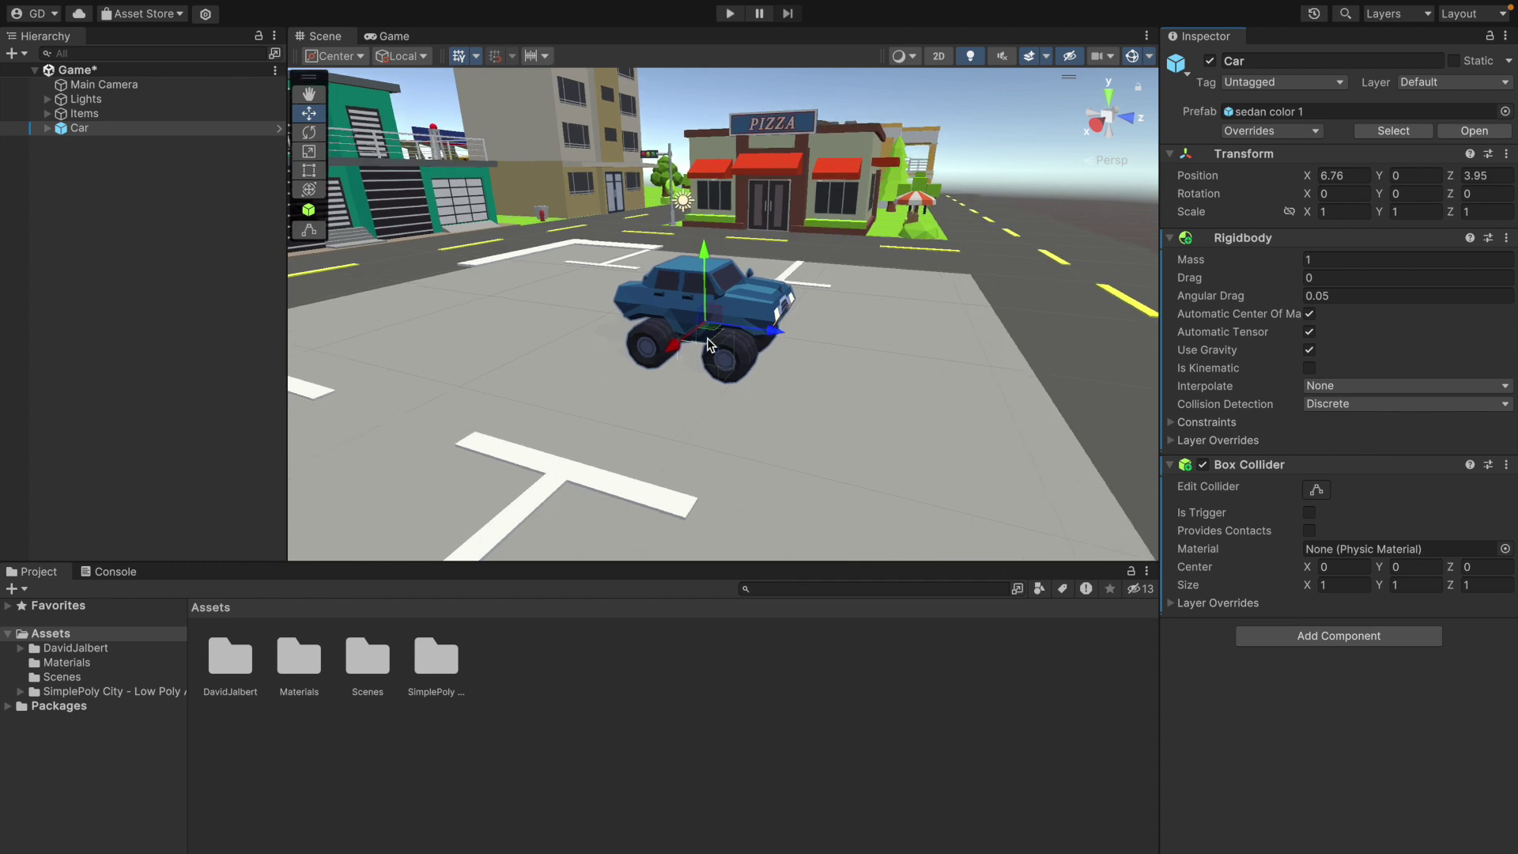
{"action": "left_click_drag", "start_coordinate": [700, 375], "coordinate": [734, 353], "text": "alt"}
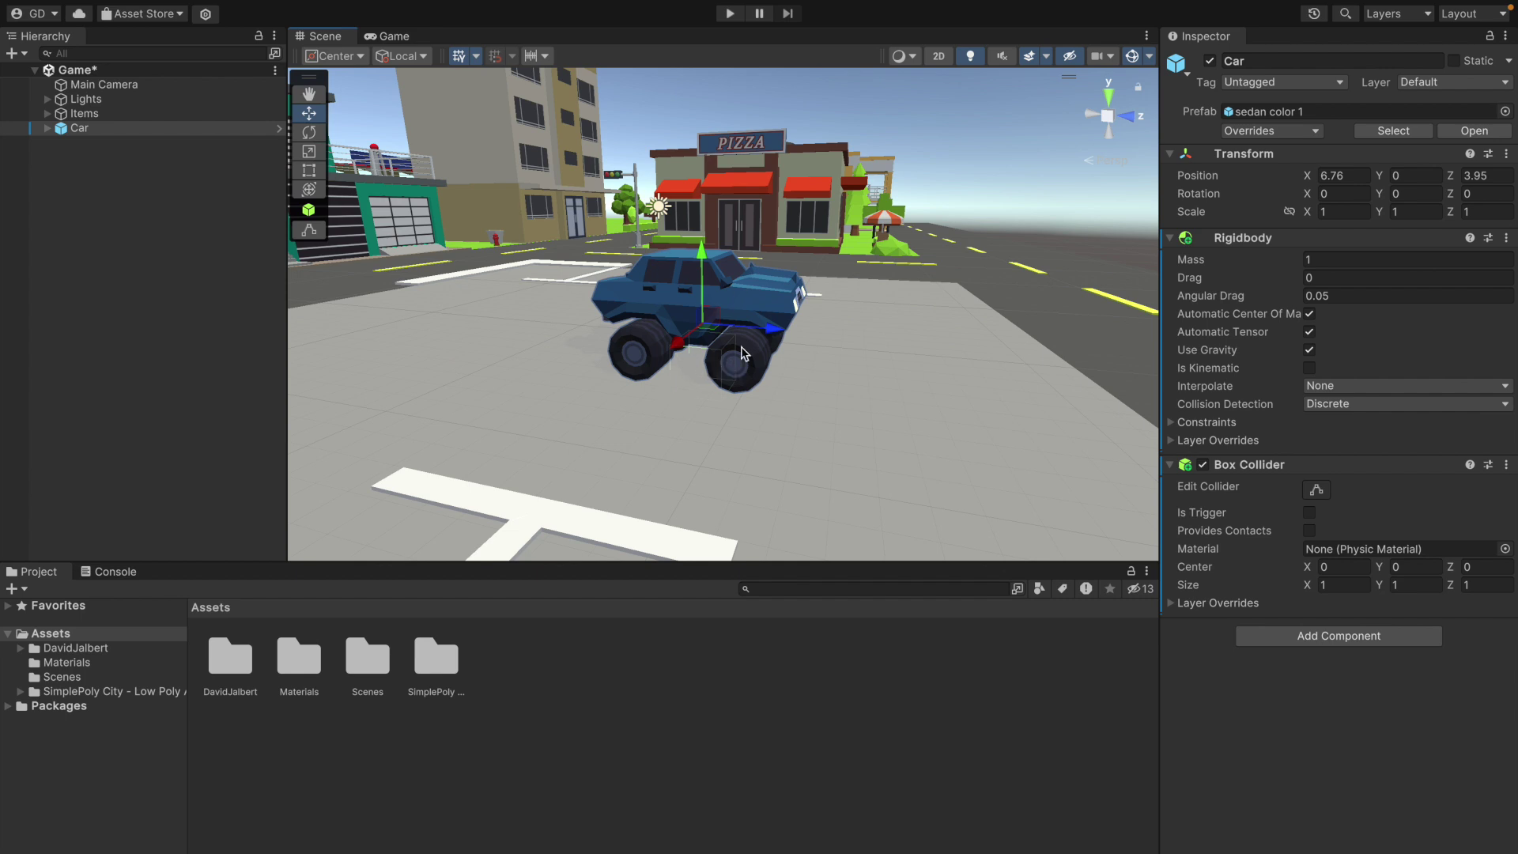
{"action": "scroll", "coordinate": [743, 353], "scroll_direction": "down", "scroll_amount": 2}
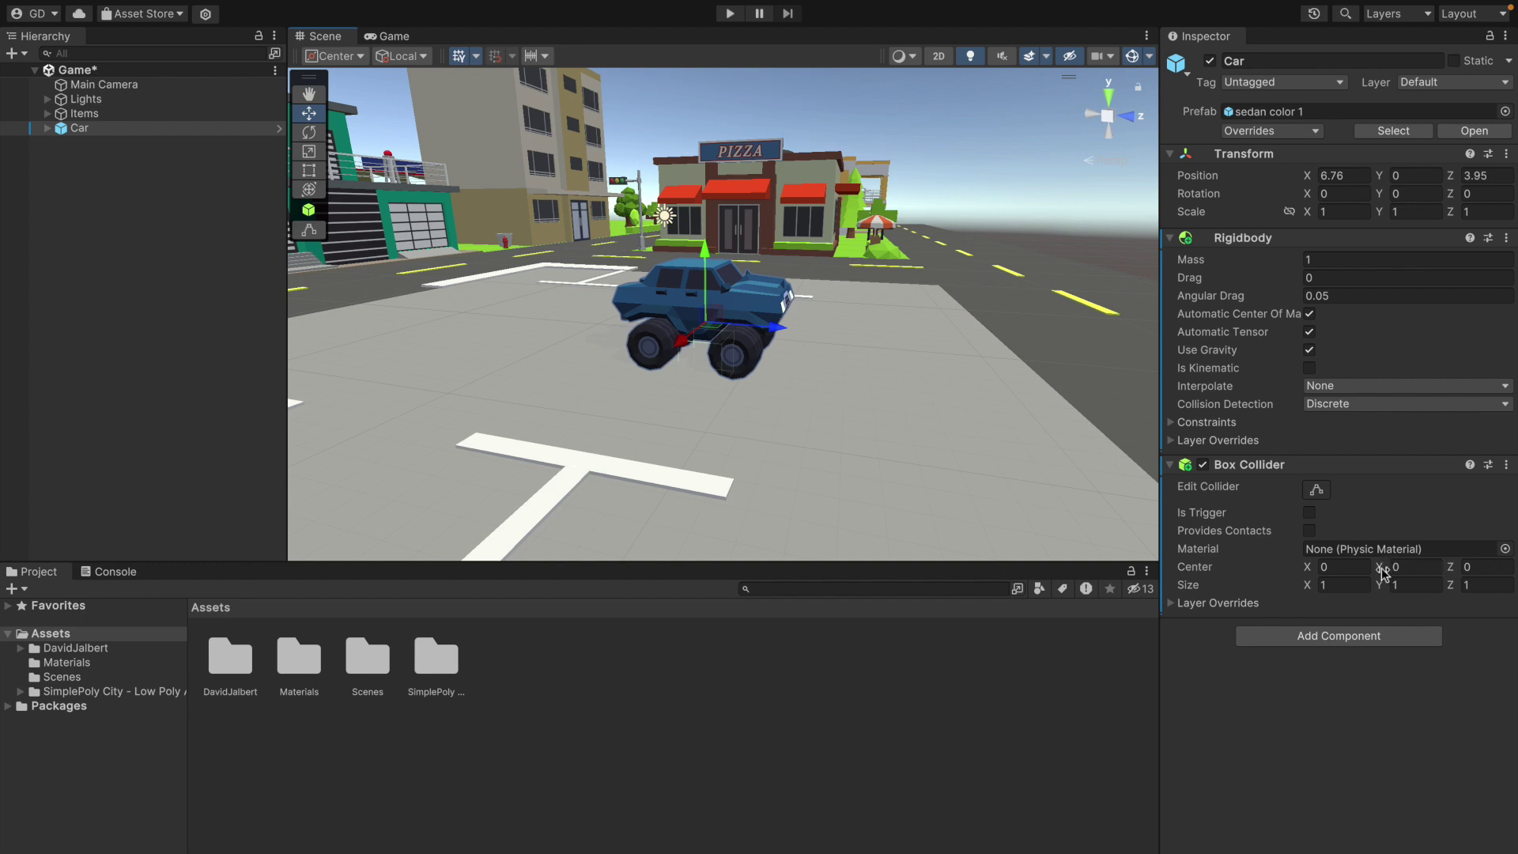
{"action": "left_click", "coordinate": [1123, 118]}
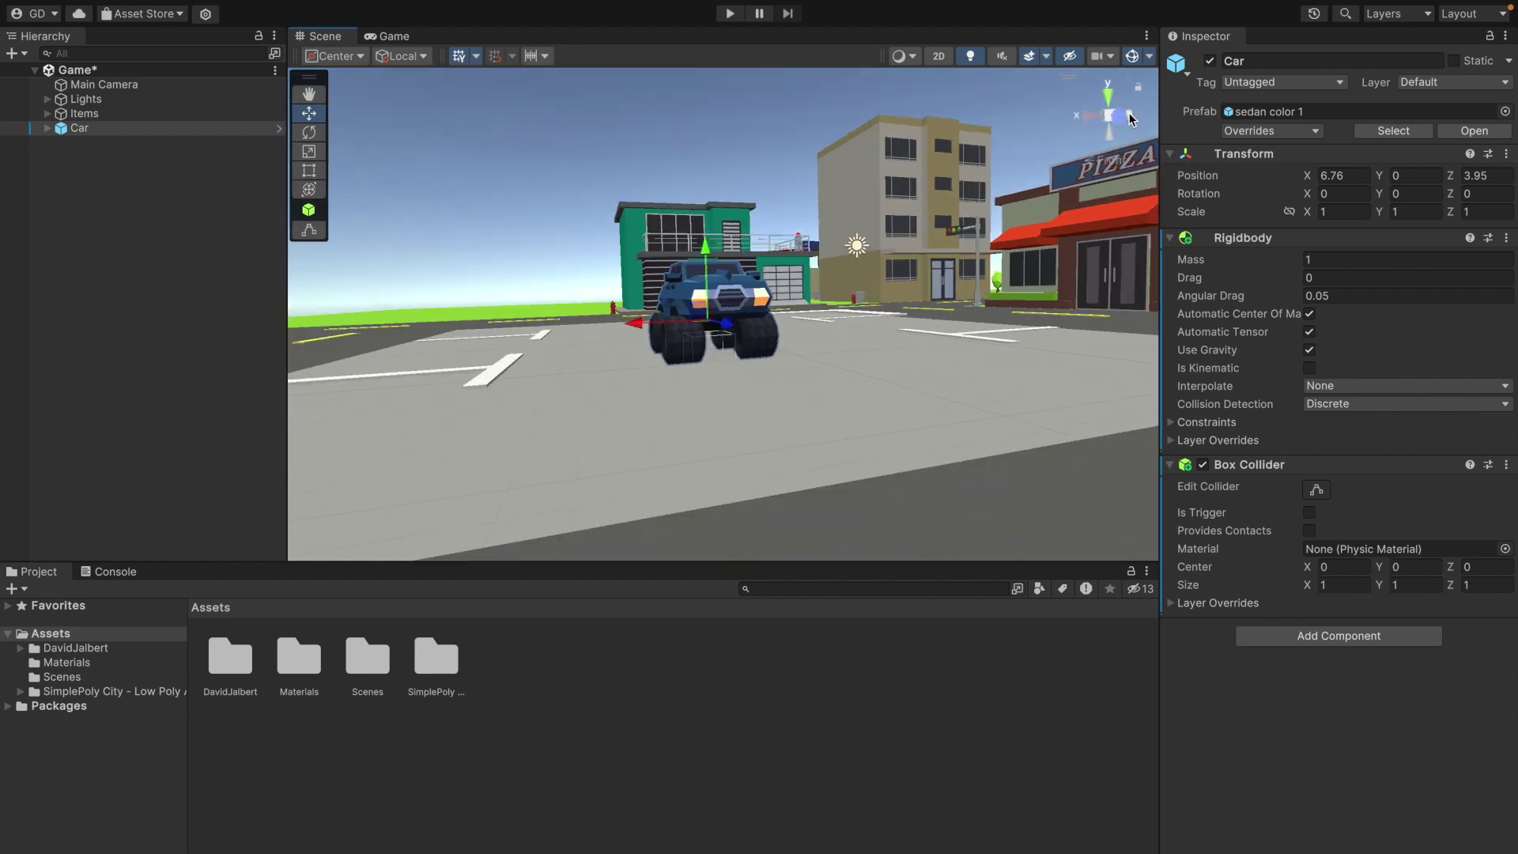
{"action": "left_click", "coordinate": [1316, 585]}
{"action": "type", "text": "2.21"}
{"action": "key", "text": "BackSpace"}
{"action": "key", "text": "BackSpace"}
{"action": "type", "text": "54"}
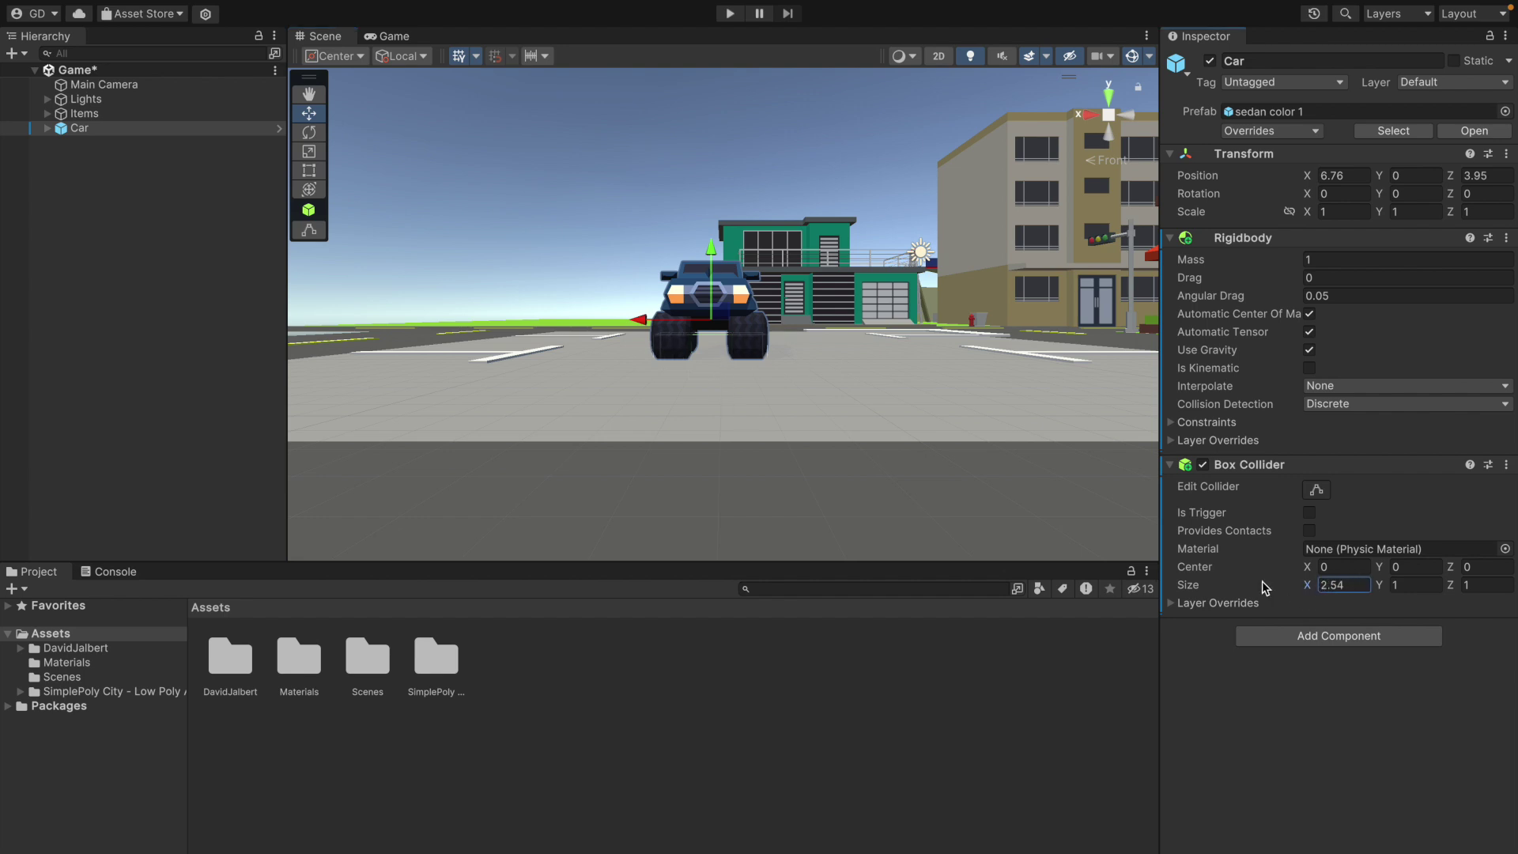
{"action": "mouse_move", "coordinate": [1382, 563]}
{"action": "left_mouse_down"}
{"action": "mouse_move", "coordinate": [1415, 557]}
{"action": "mouse_move", "coordinate": [1398, 557]}
{"action": "left_mouse_up"}
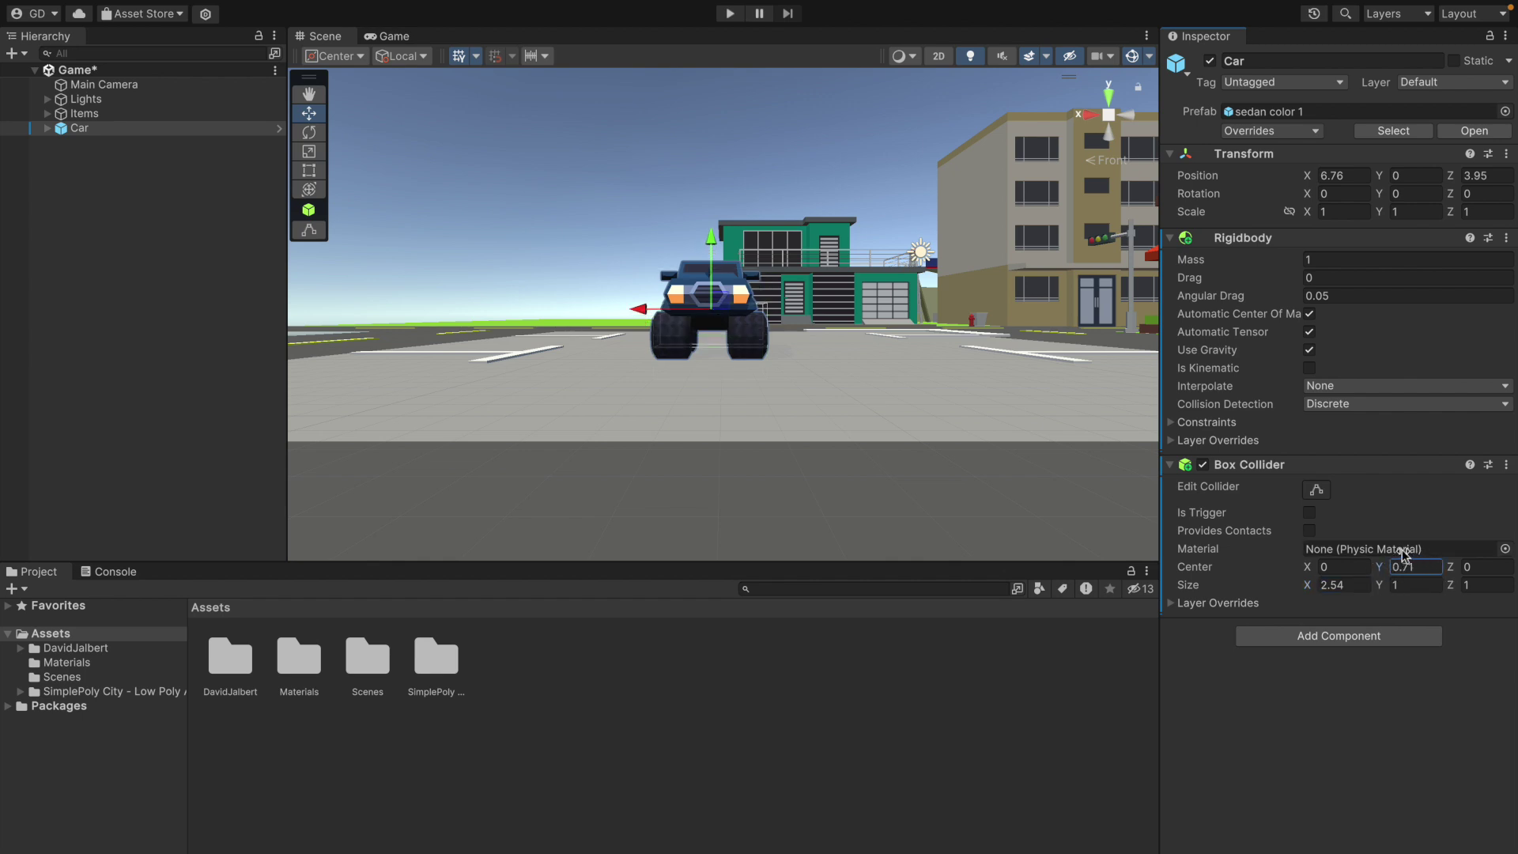
- From the side view, lengthen the collider to 3.3, height 1.6, centre Y 0.92
{"action": "left_click_drag", "start_coordinate": [805, 341], "coordinate": [1107, 124], "text": "alt"}
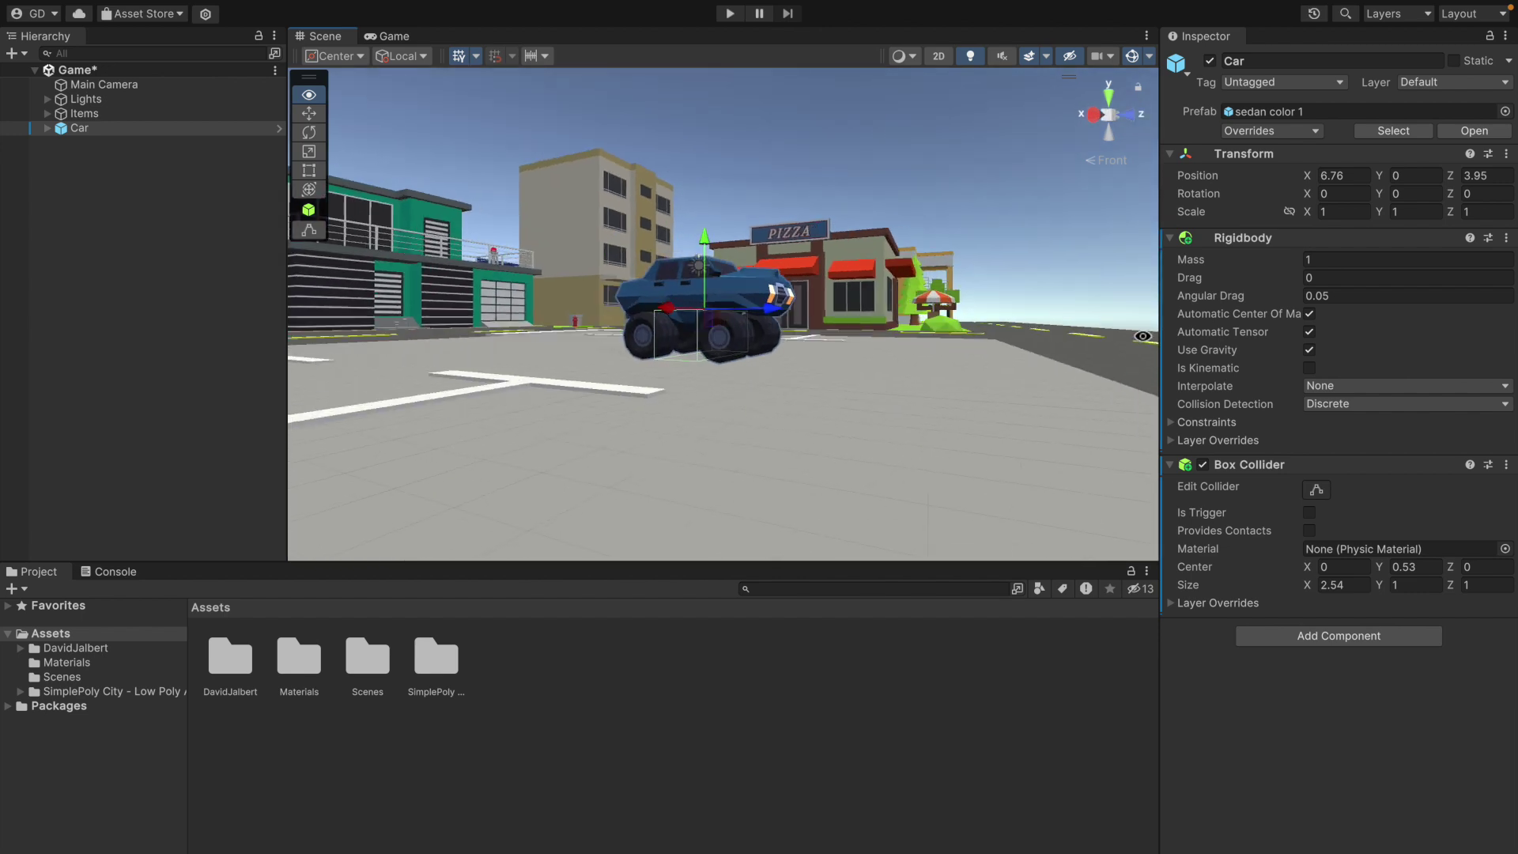
{"action": "left_click", "coordinate": [1110, 124]}
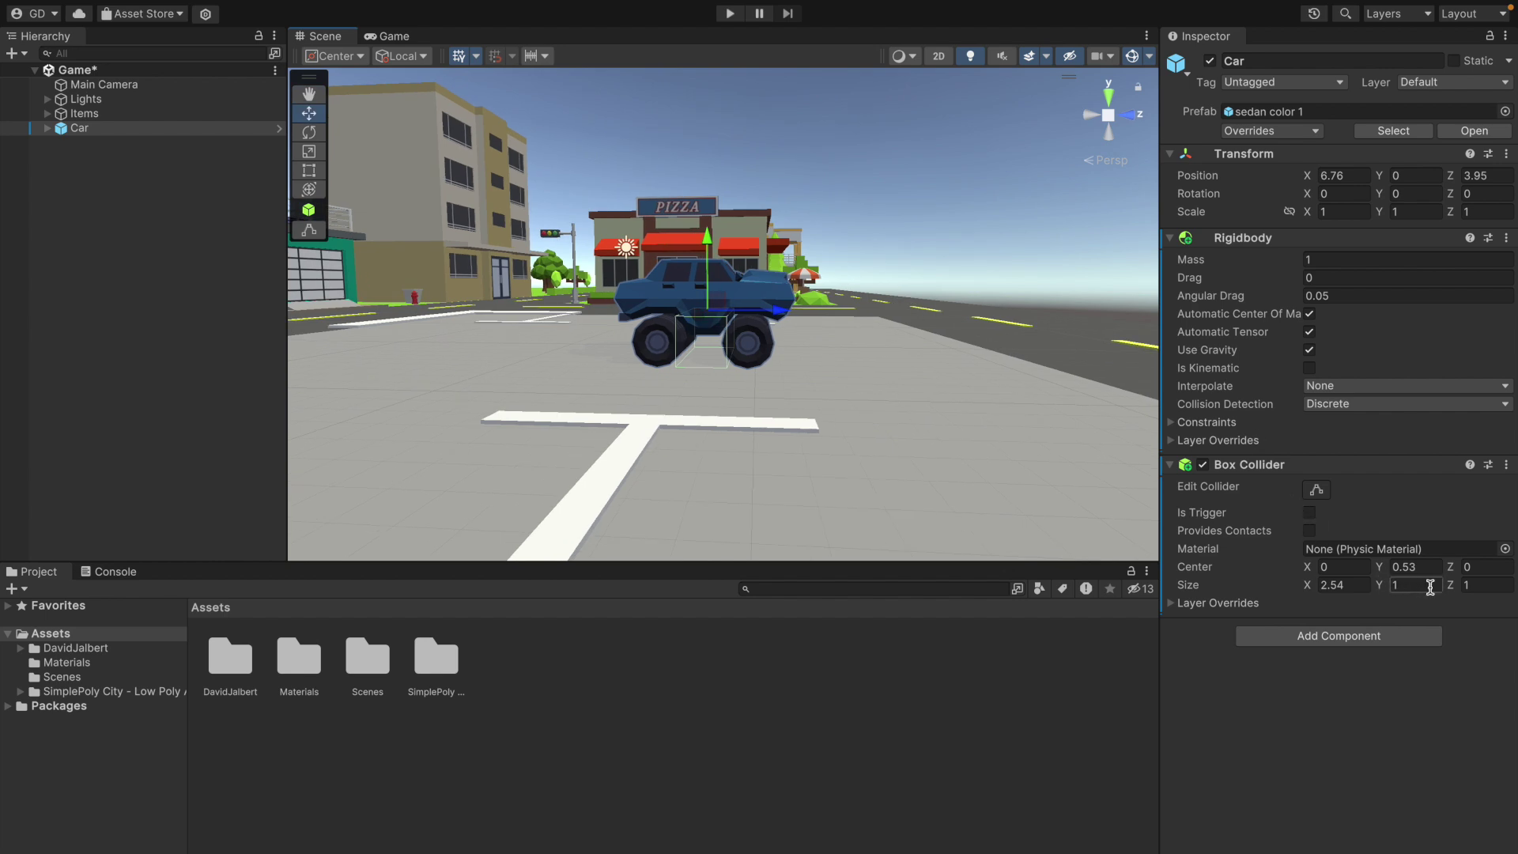
{"action": "left_click_drag", "start_coordinate": [1450, 585], "coordinate": [1516, 589]}
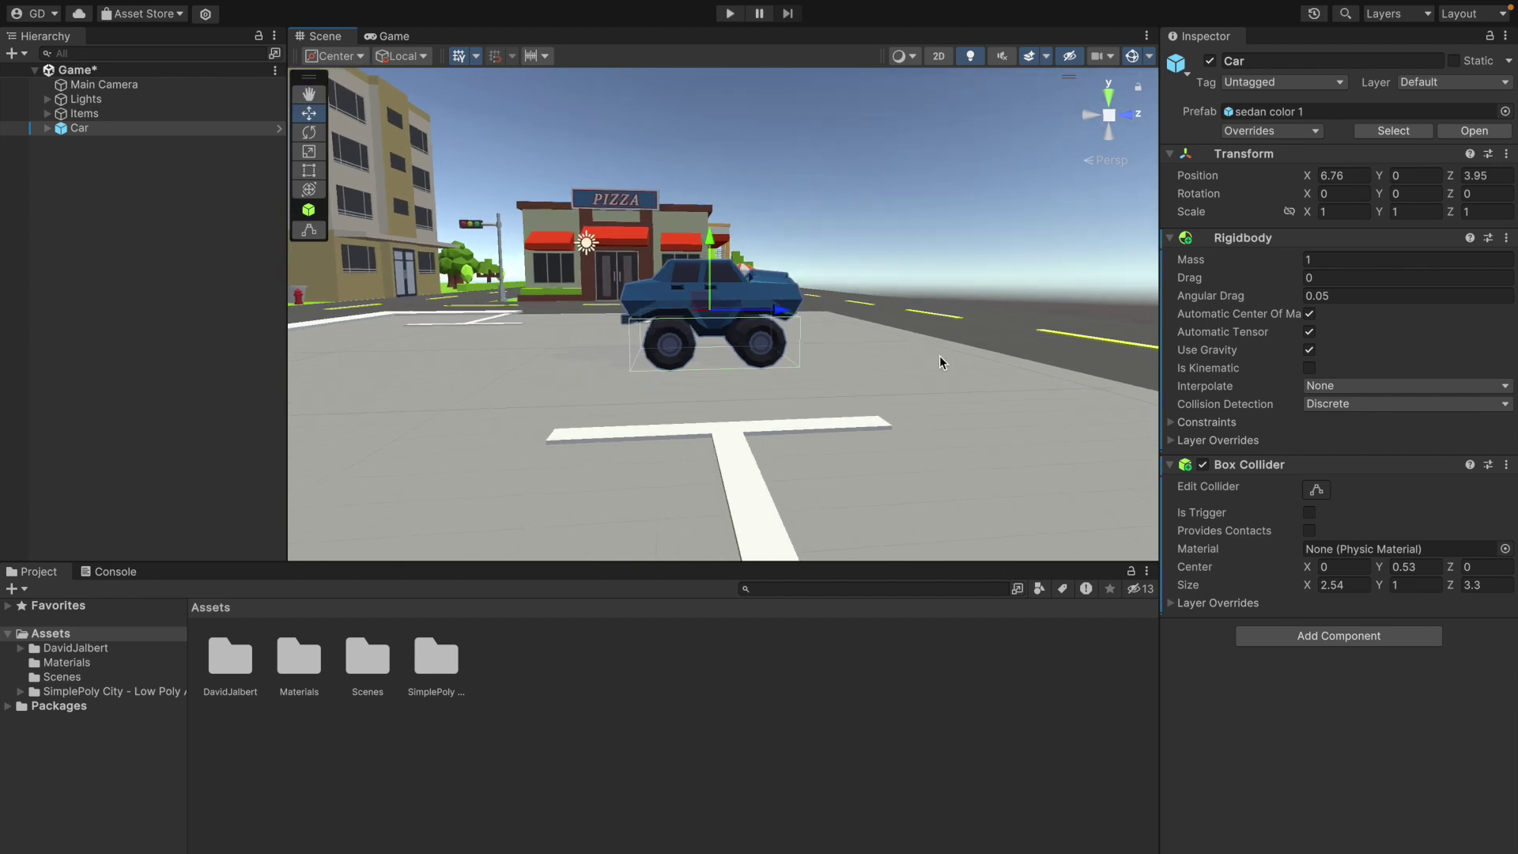
{"action": "left_click", "coordinate": [1401, 586]}
{"action": "left_click_drag", "start_coordinate": [1400, 586], "coordinate": [1398, 568]}
{"action": "mouse_move", "coordinate": [871, 363]}
{"action": "left_mouse_down", "text": "alt"}
{"action": "mouse_move", "coordinate": [1033, 359]}
{"action": "mouse_move", "coordinate": [818, 369]}
{"action": "left_mouse_up", "text": "alt"}
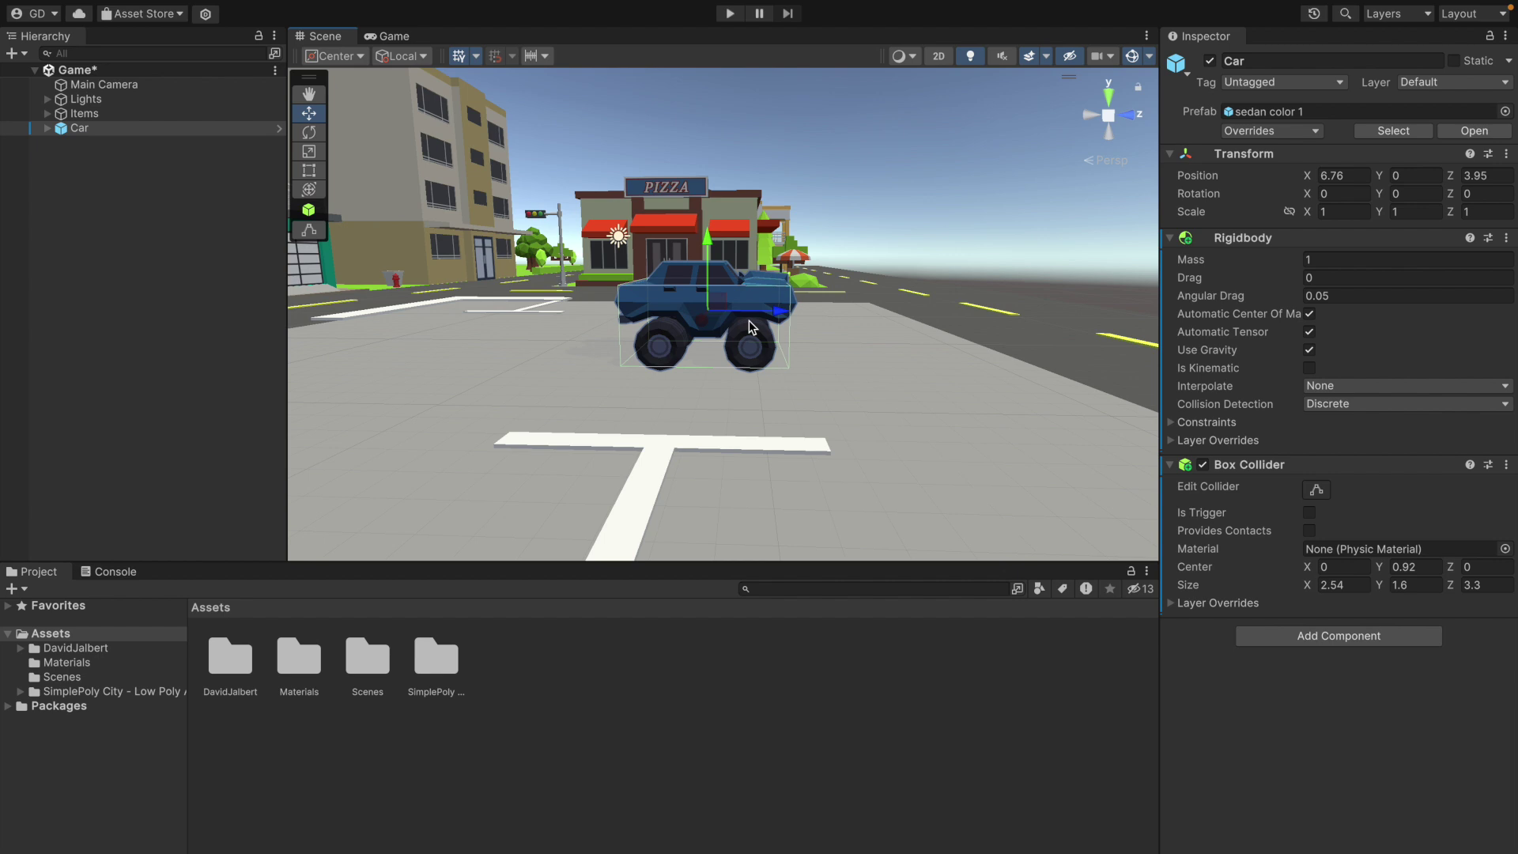
{"action": "mouse_move", "coordinate": [748, 320]}
{"action": "left_mouse_down", "text": "alt"}
{"action": "mouse_move", "coordinate": [818, 305]}
{"action": "mouse_move", "coordinate": [698, 310]}
{"action": "left_mouse_up", "text": "alt"}
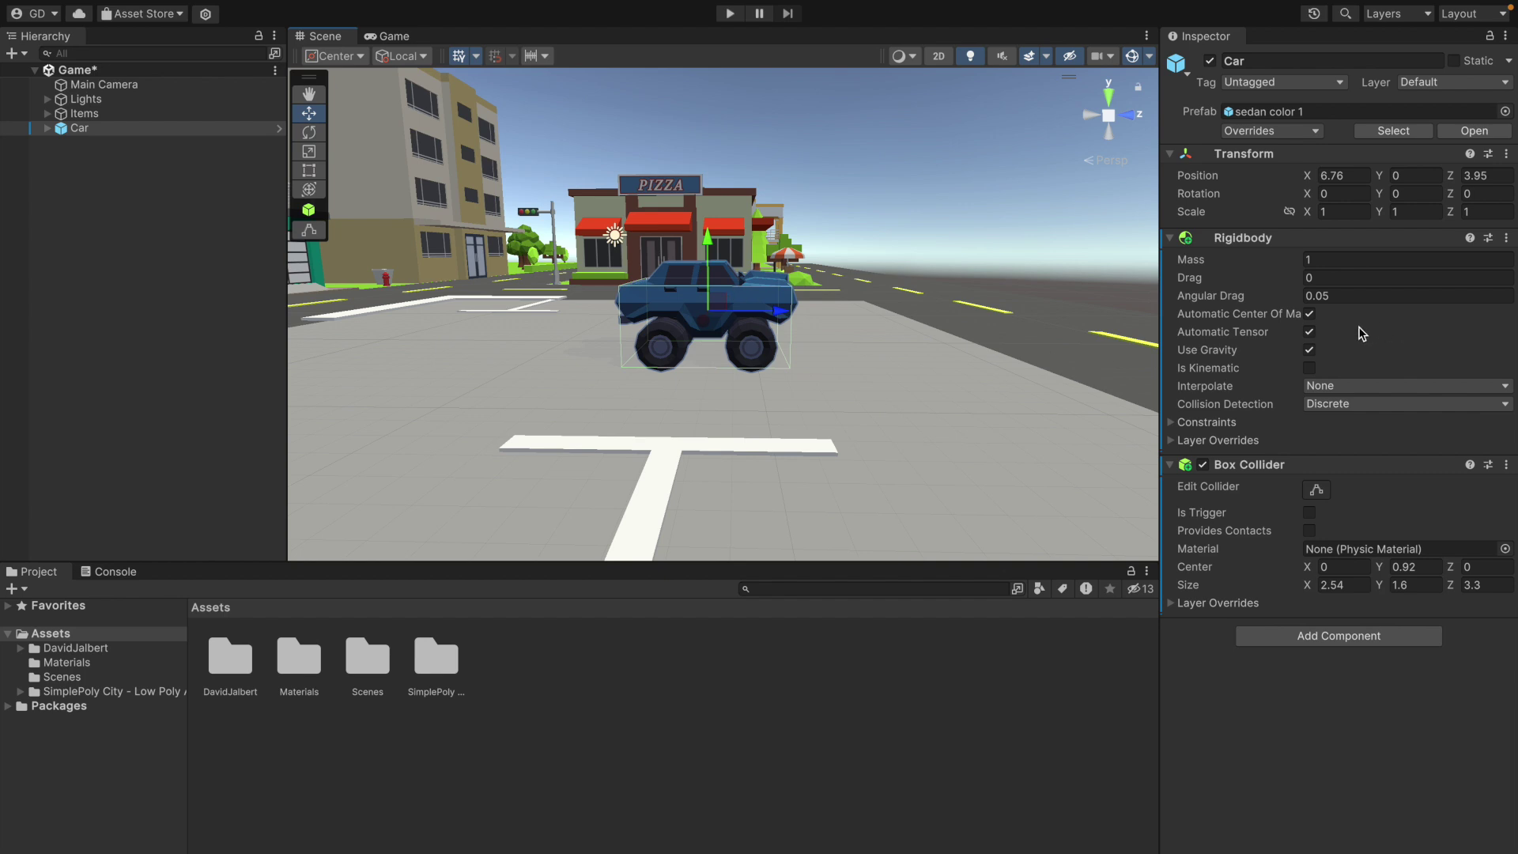
- Uncheck Use Gravity on the Car's Rigidbody, then view the parking lot from above
{"action": "left_click", "coordinate": [1310, 351]}
{"action": "scroll", "coordinate": [731, 328], "scroll_direction": "down", "scroll_amount": 1}
{"action": "scroll", "coordinate": [731, 329], "scroll_direction": "down", "scroll_amount": 3}
{"action": "scroll", "coordinate": [759, 338], "scroll_direction": "down", "scroll_amount": 3}
{"action": "scroll", "coordinate": [793, 315], "scroll_direction": "down", "scroll_amount": 3}
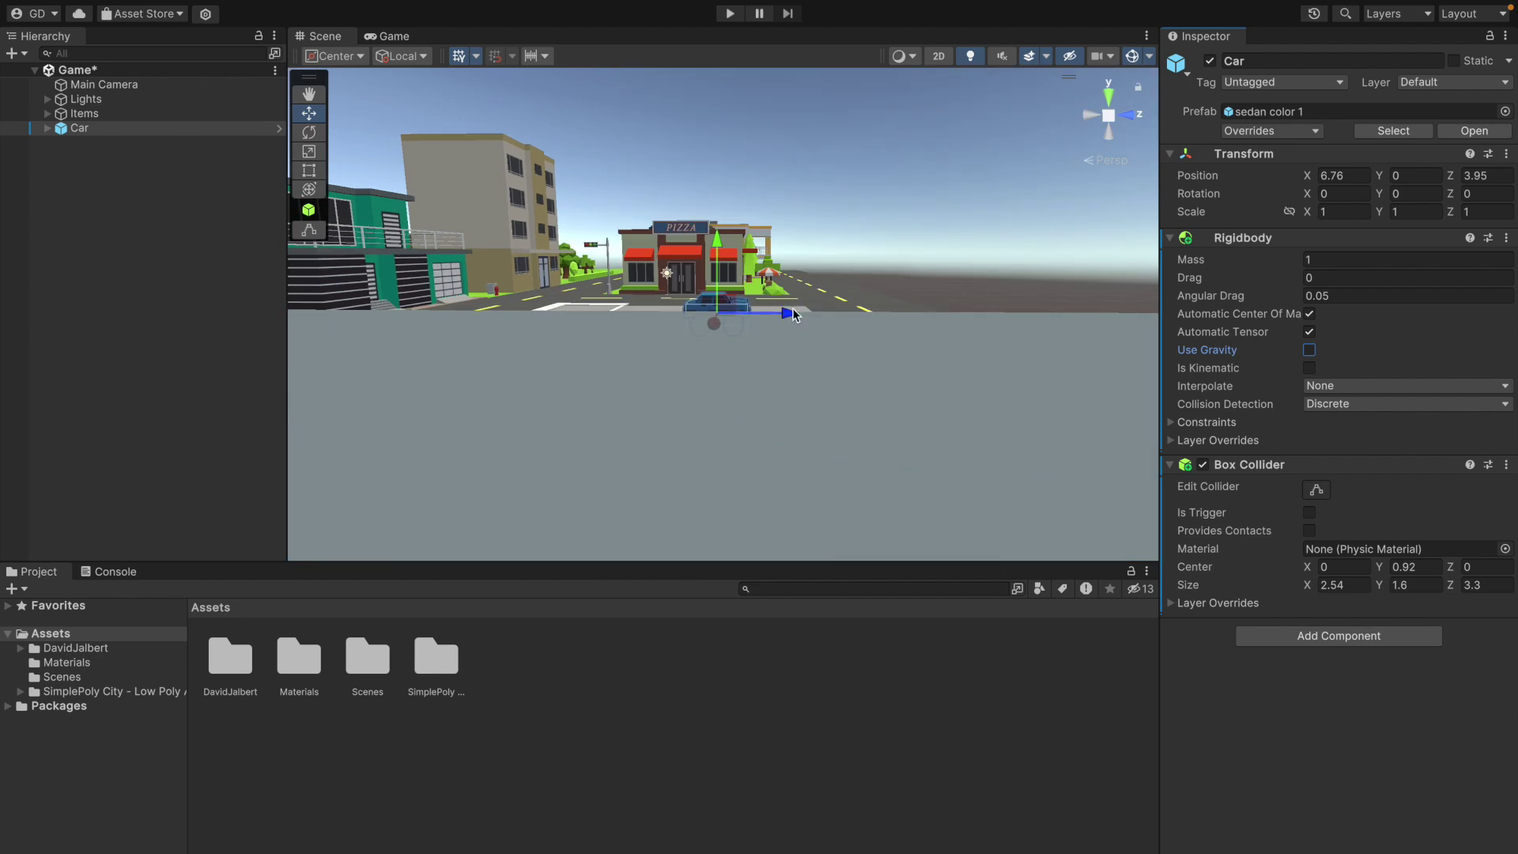
{"action": "left_click_drag", "start_coordinate": [793, 314], "coordinate": [718, 346], "text": "alt"}
{"action": "scroll", "coordinate": [718, 346], "scroll_direction": "up", "scroll_amount": 3}
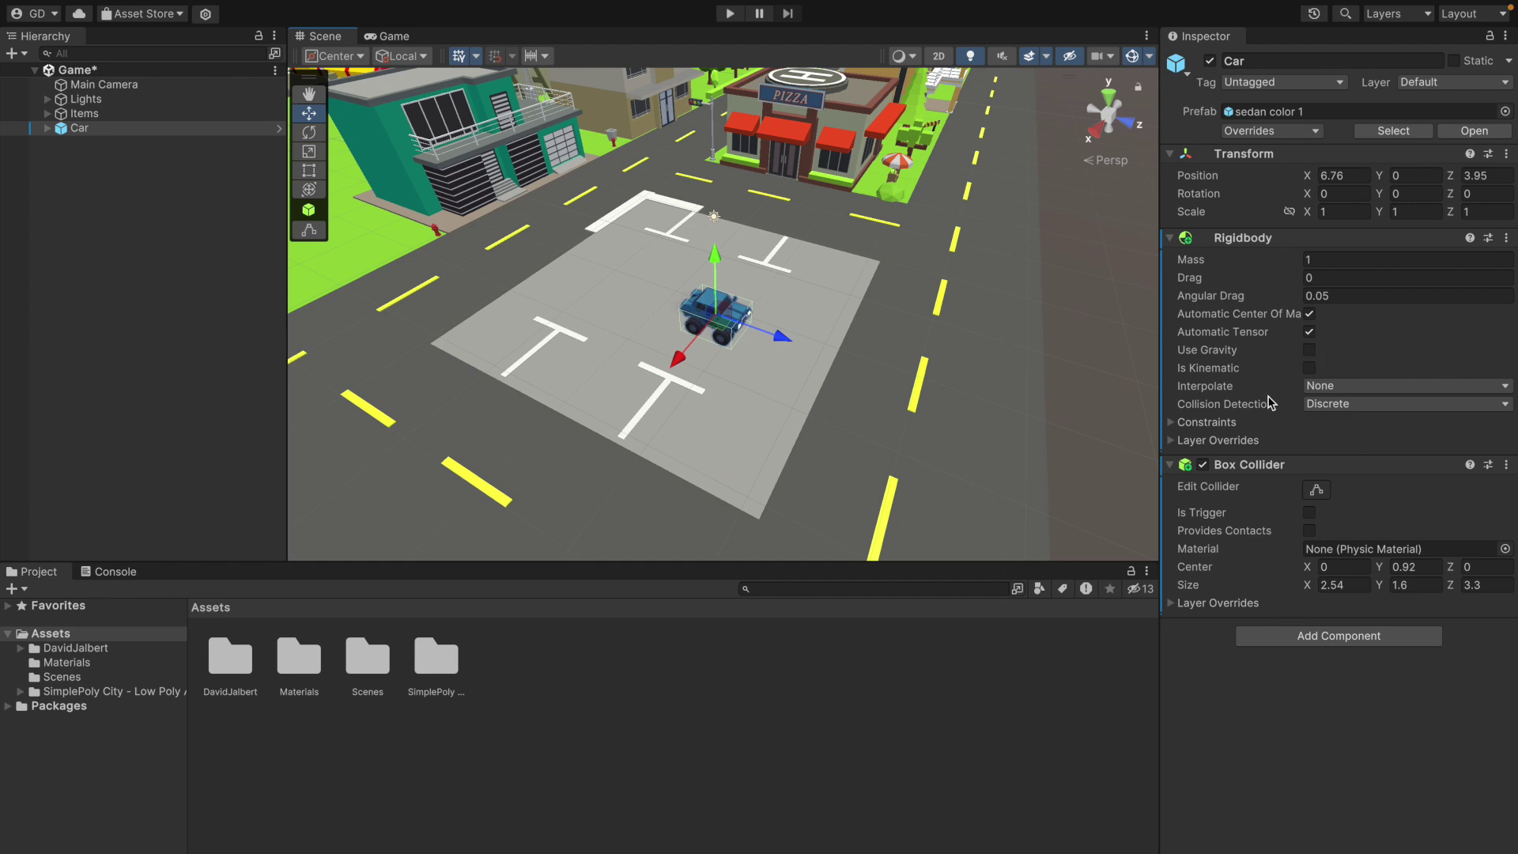
- Freeze the Car Rigidbody's X and Z rotation and its Y position
{"action": "left_click", "coordinate": [1173, 425]}
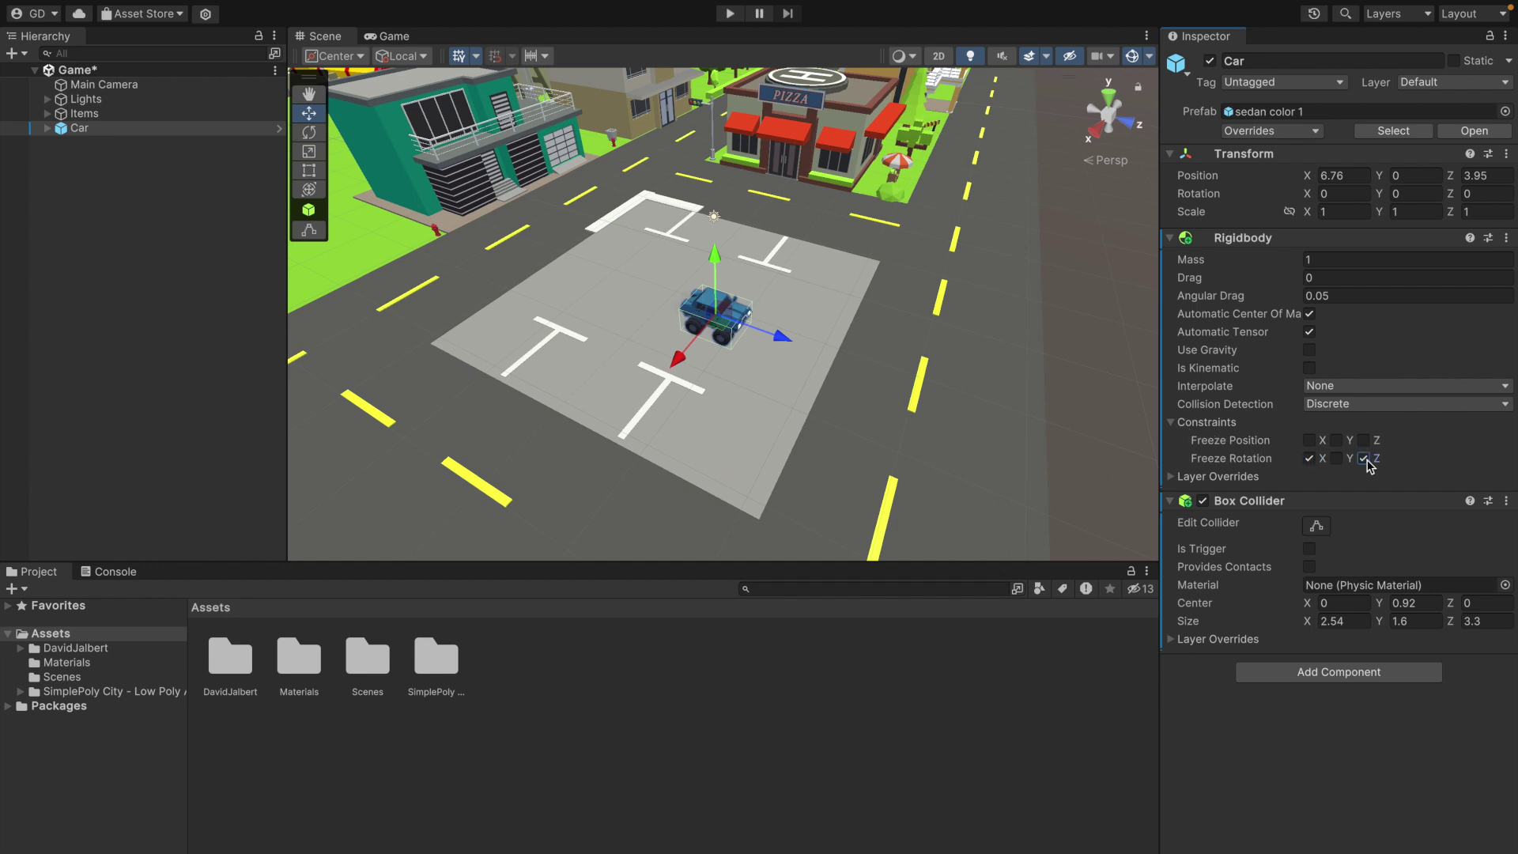
{"action": "left_click_drag", "start_coordinate": [1308, 199], "coordinate": [1472, 206]}
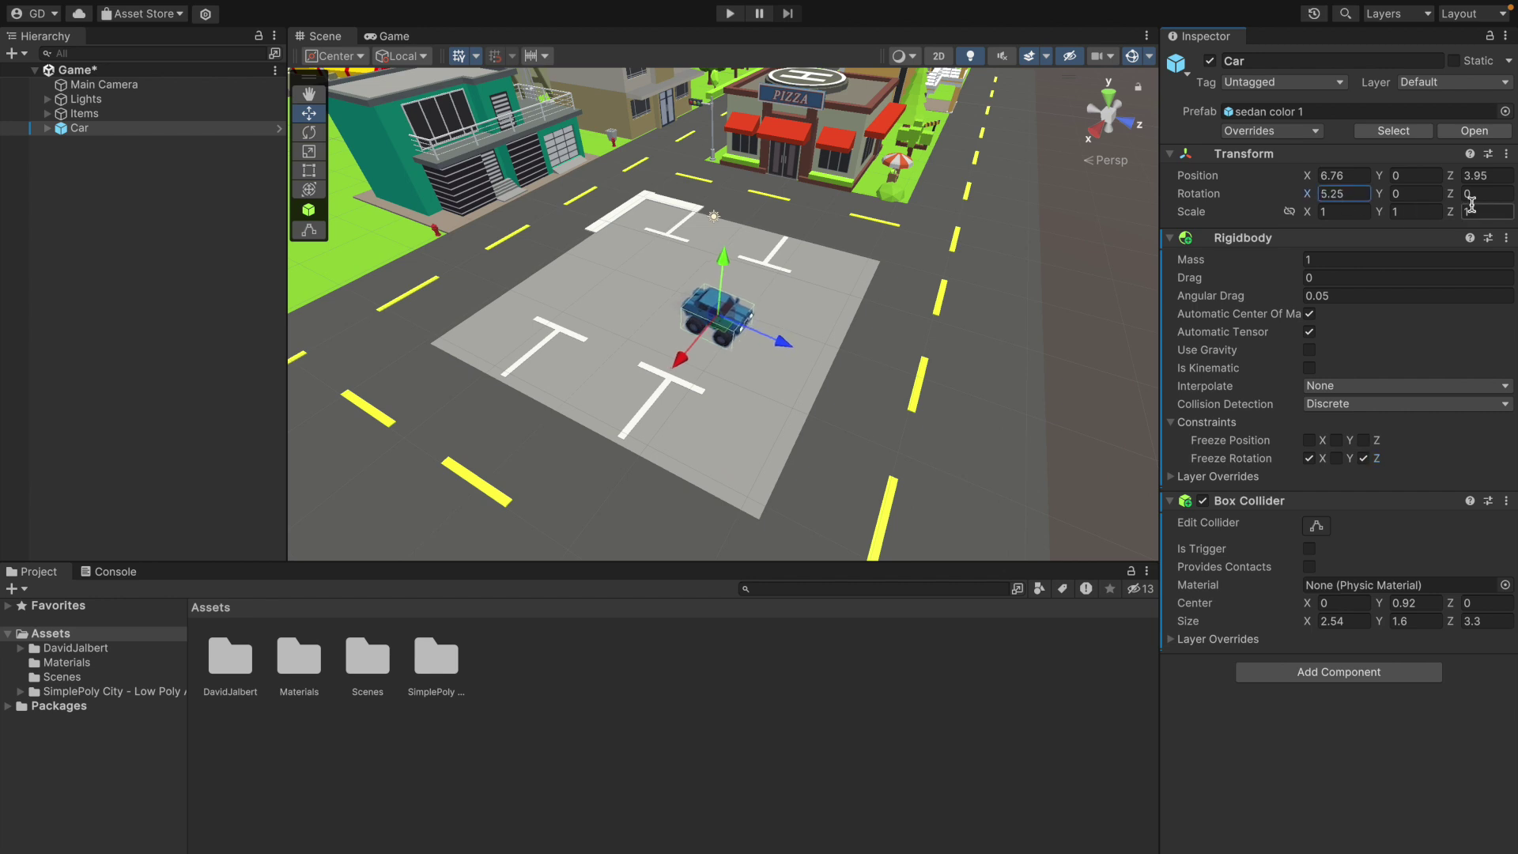
{"action": "key", "text": "ctrl+z"}
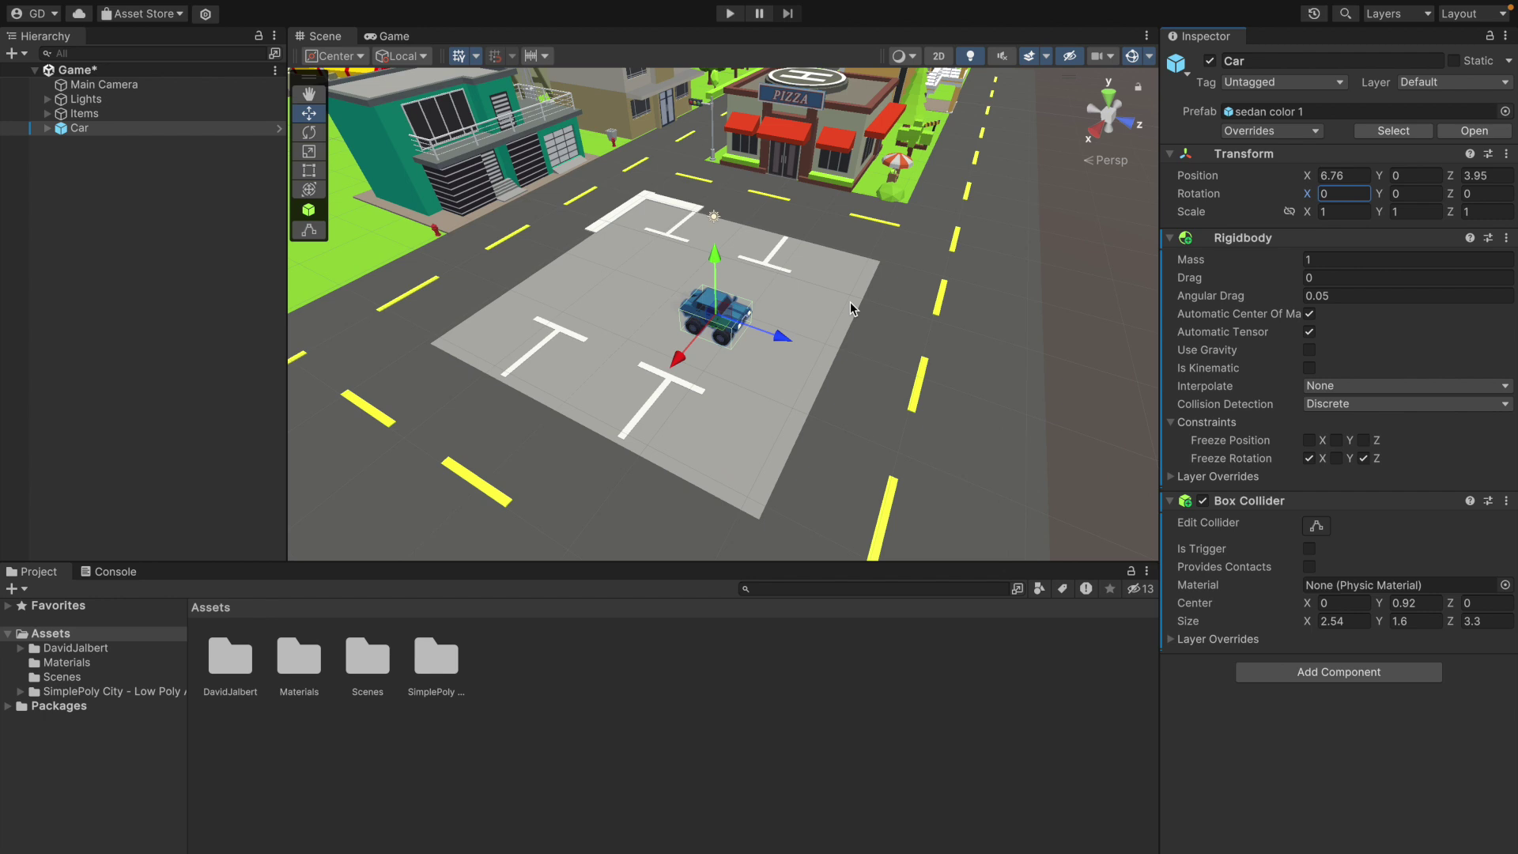
{"action": "left_click", "coordinate": [1337, 440]}
- Move the Car to X 5.98, Z 6.15 in the parking lot and save the scene
{"action": "left_click_drag", "start_coordinate": [779, 341], "coordinate": [816, 353]}
{"action": "left_click_drag", "start_coordinate": [714, 369], "coordinate": [729, 377]}
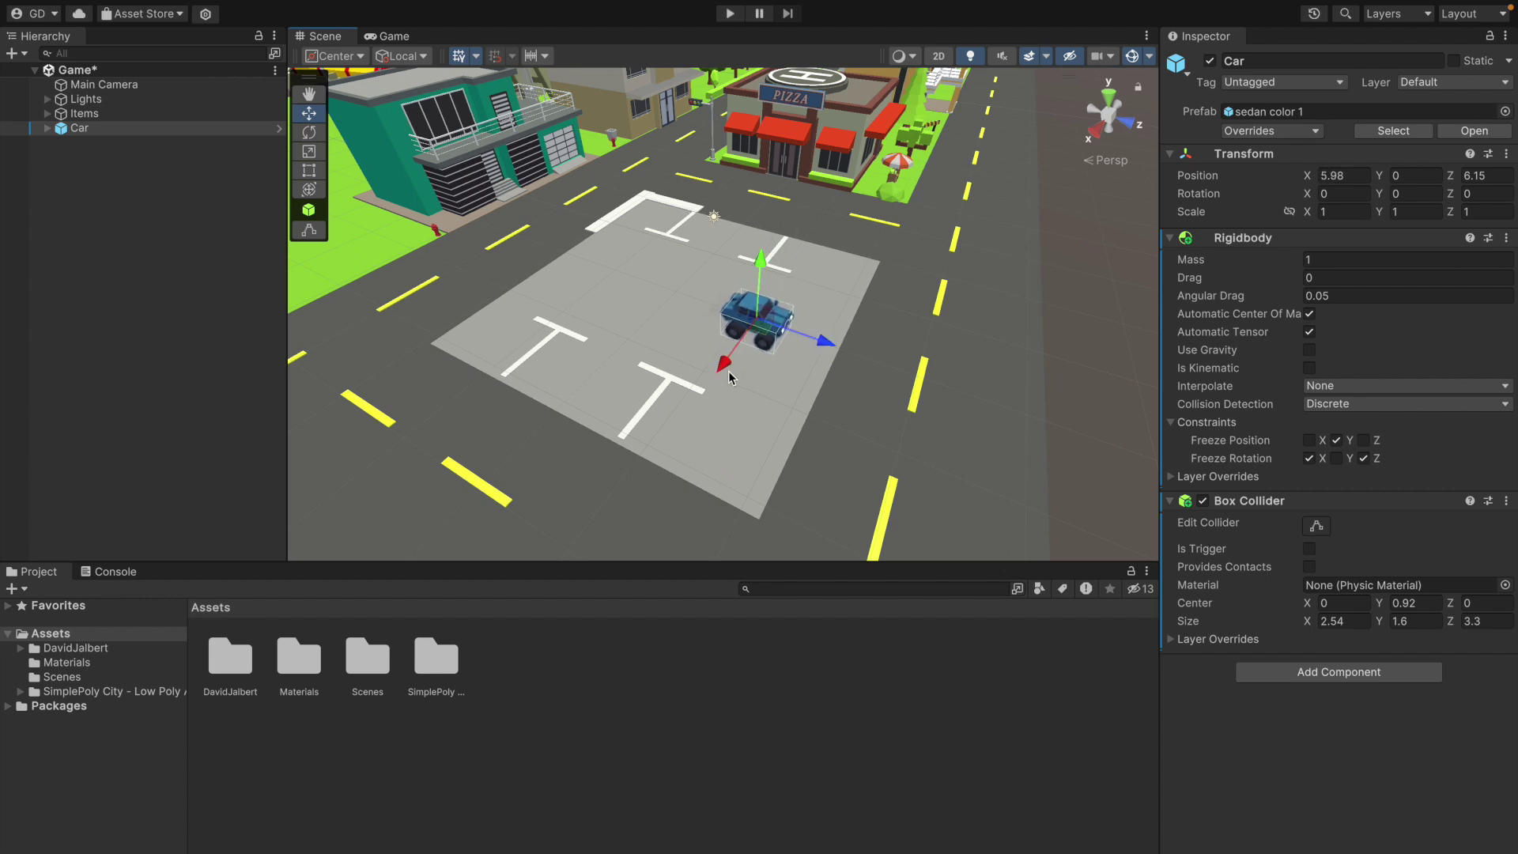
{"action": "left_click_drag", "start_coordinate": [761, 268], "coordinate": [767, 235]}
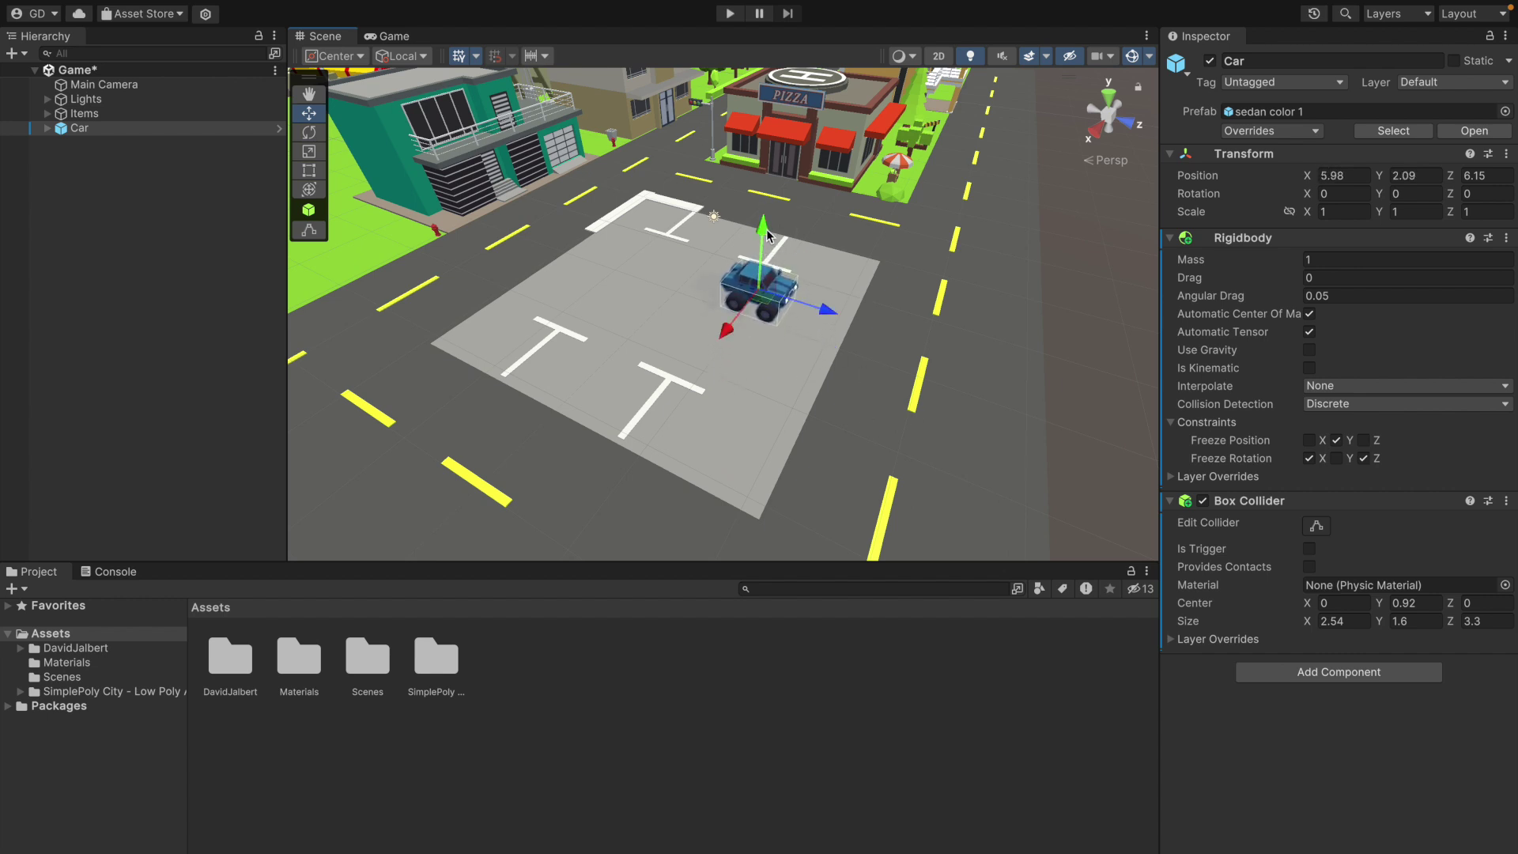
{"action": "key", "text": "ctrl+z"}
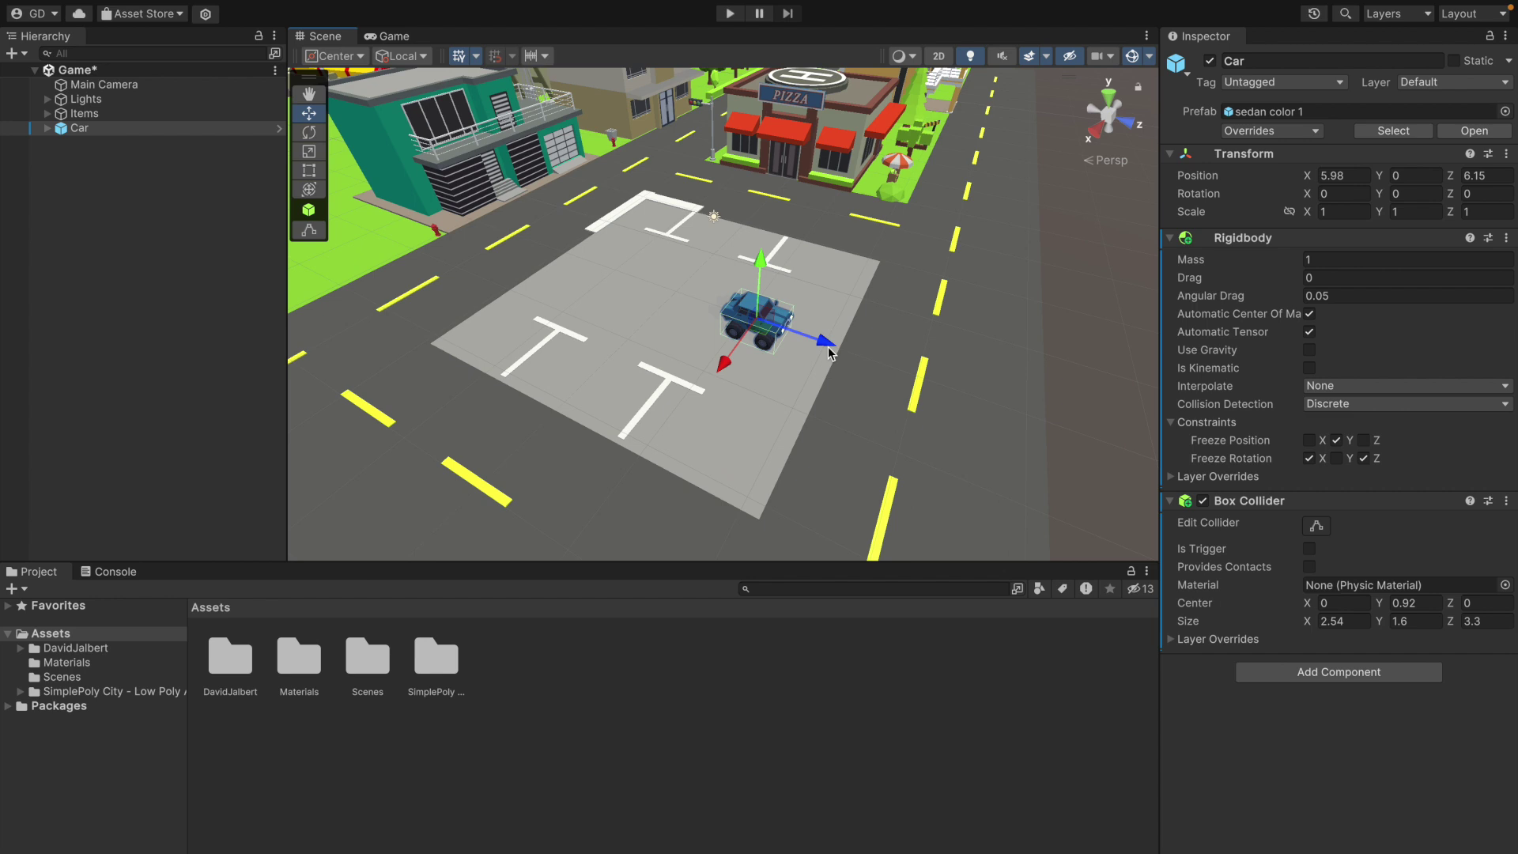
{"action": "key", "text": "super+s"}
- Create a folder named Scripts in Assets and open it
{"action": "right_click", "coordinate": [529, 669]}
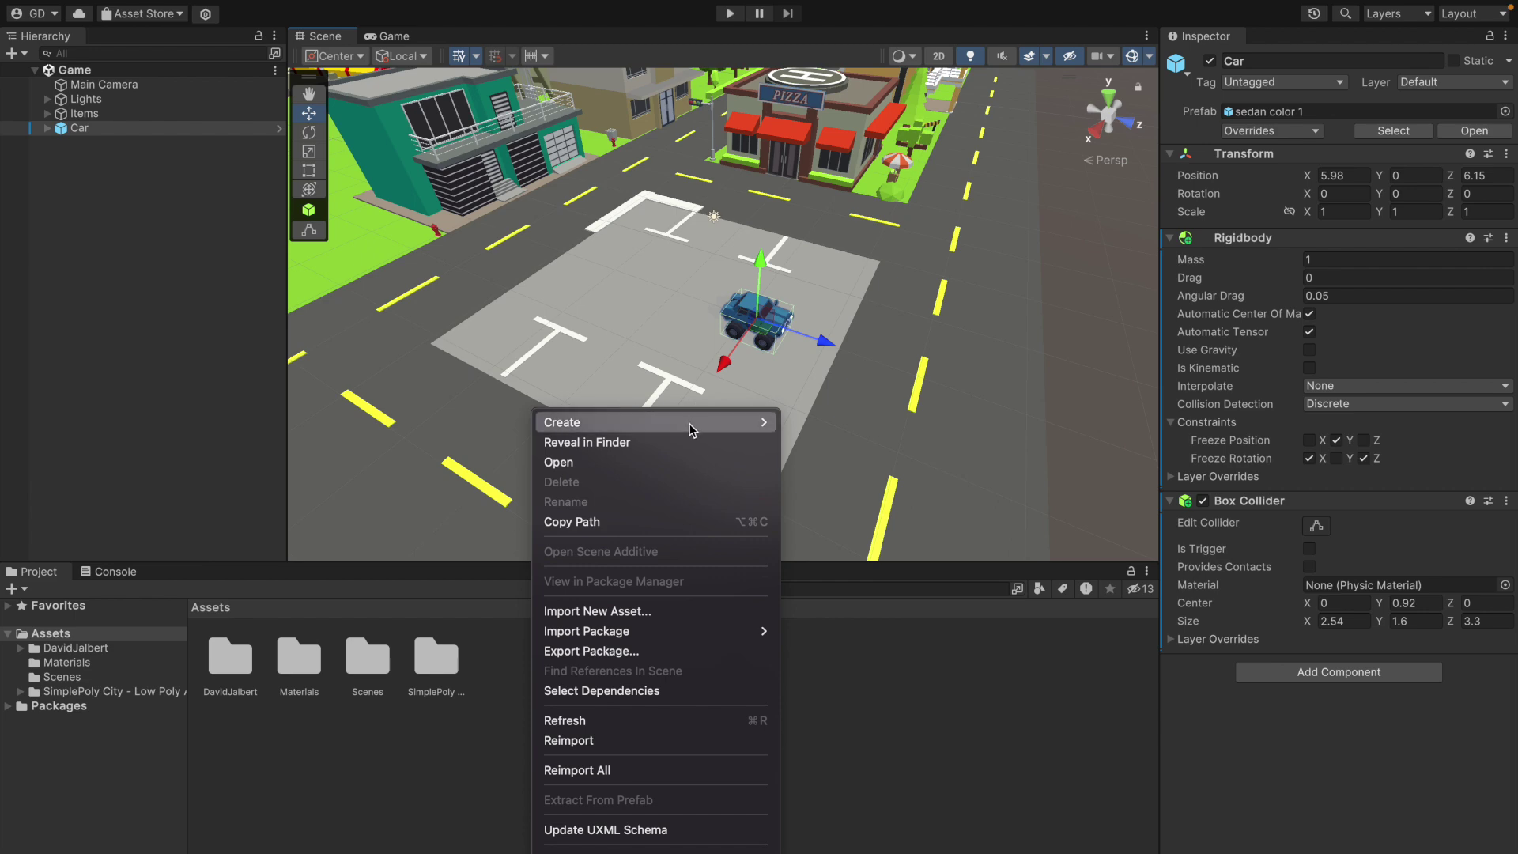
{"action": "mouse_move", "coordinate": [693, 423]}
{"action": "left_click", "coordinate": [880, 55]}
{"action": "type", "text": "S"}
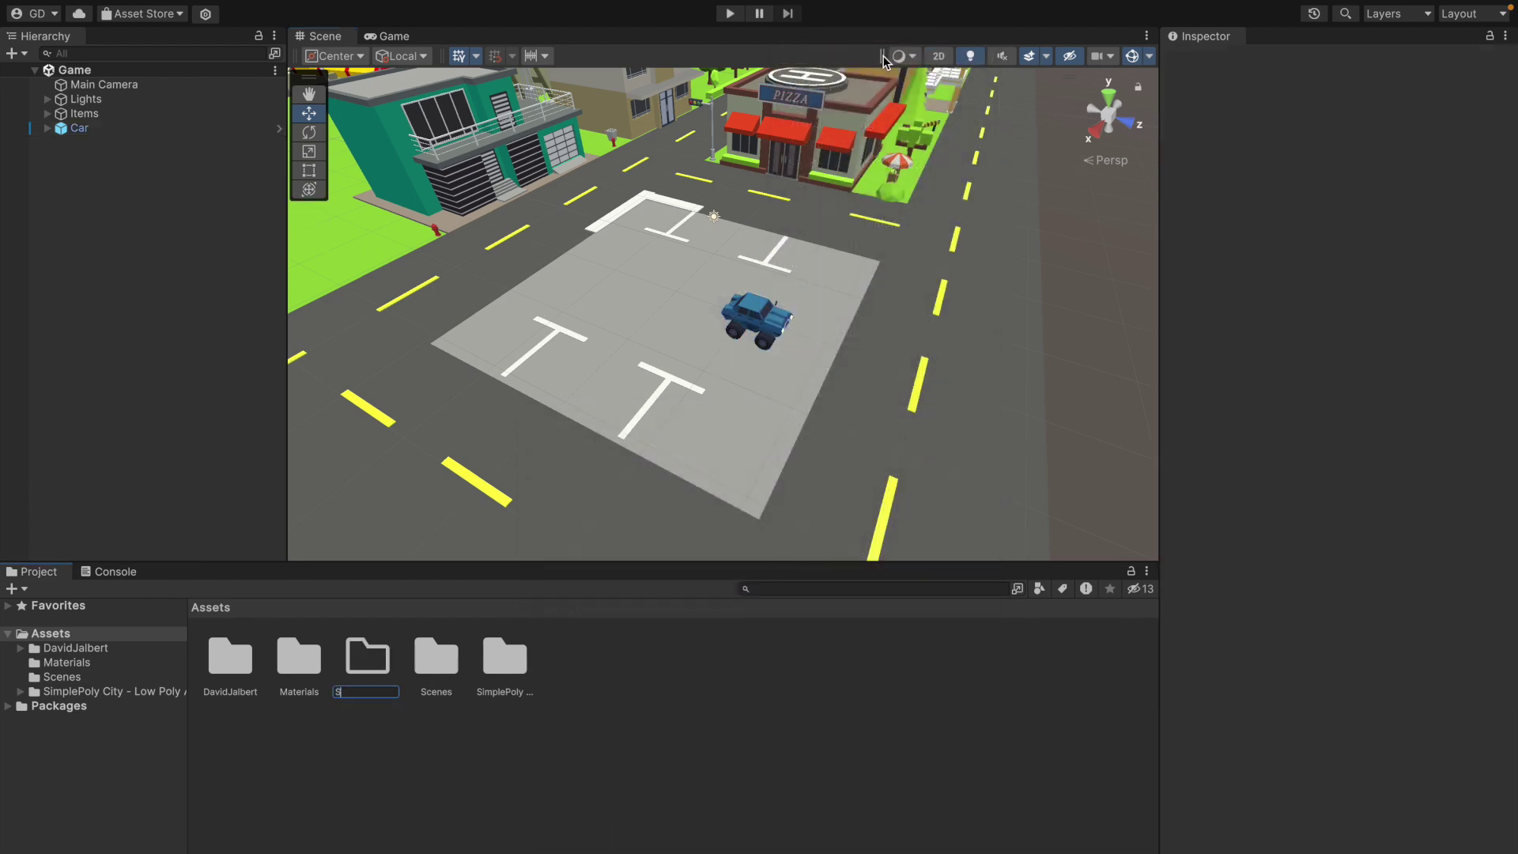
{"action": "type", "text": "cripts"}
{"action": "key", "text": "Return"}
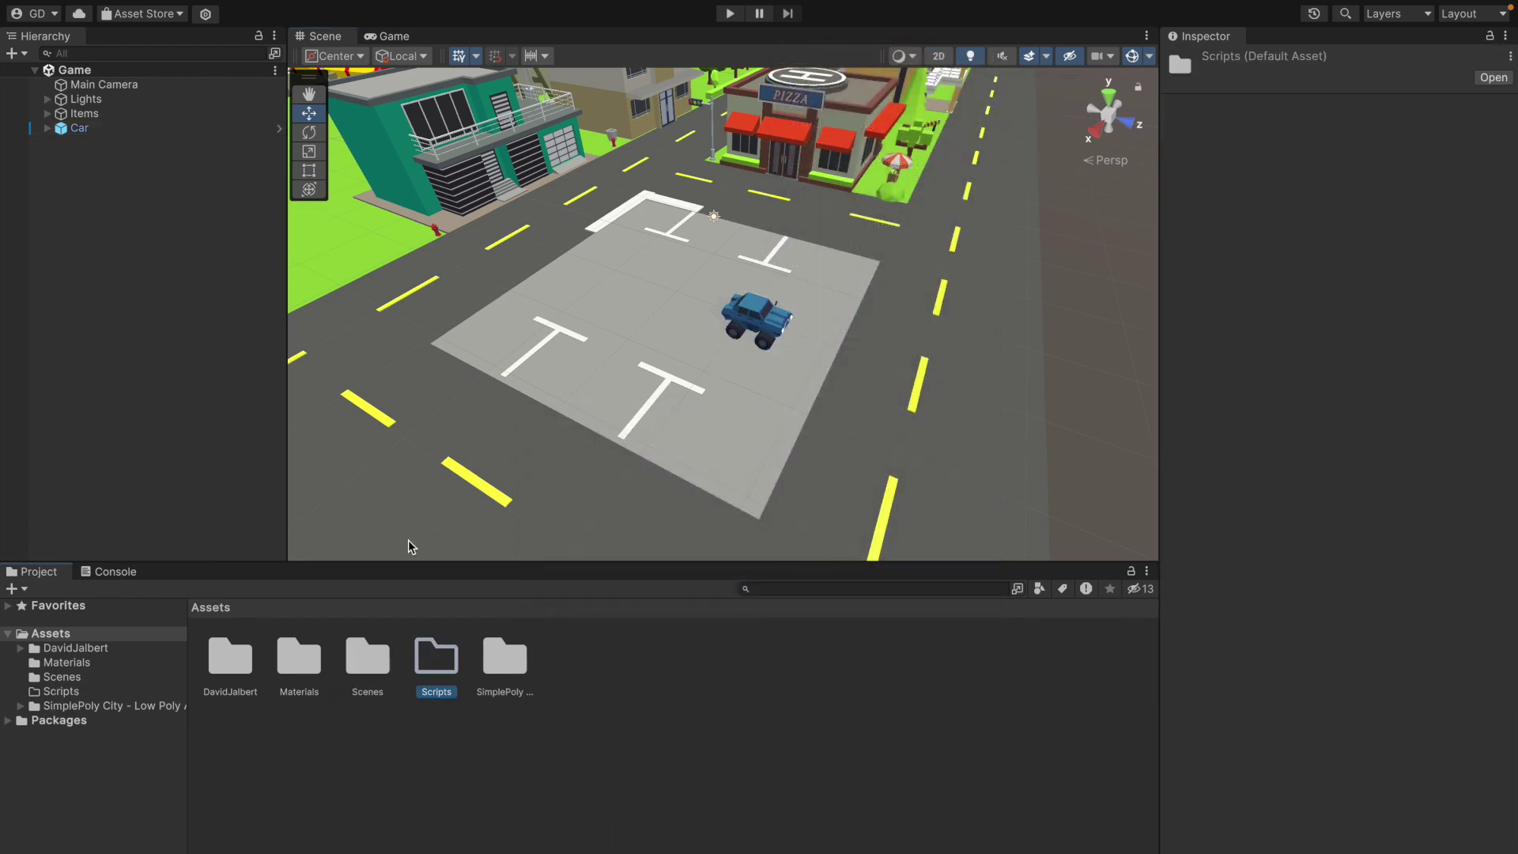
{"action": "double_click", "coordinate": [434, 660]}
- Create a C# script named CarController inside the Scripts folder
{"action": "right_click", "coordinate": [349, 676]}
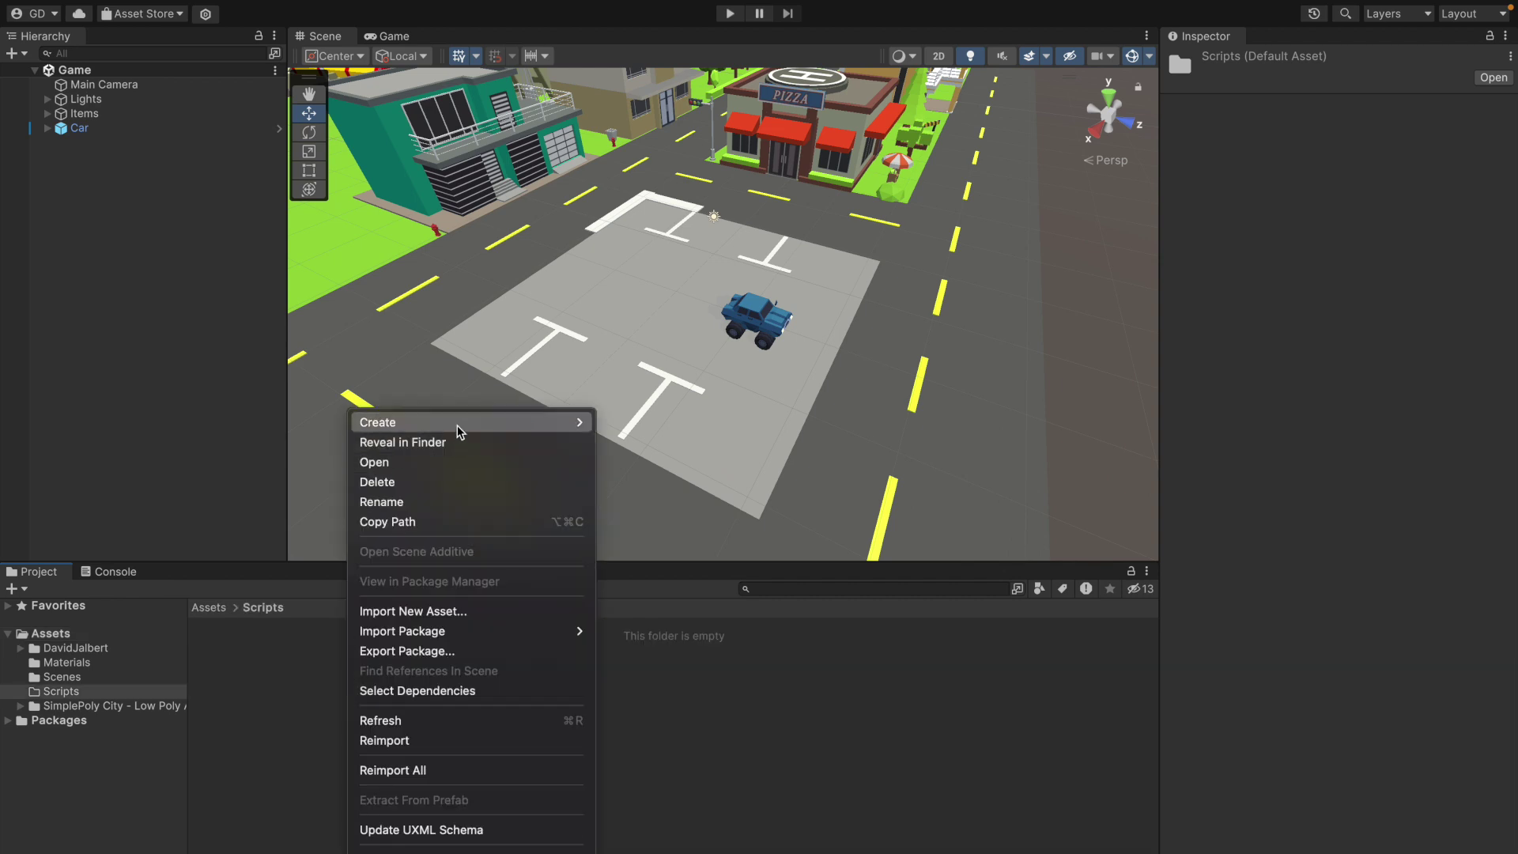
{"action": "mouse_move", "coordinate": [454, 424]}
{"action": "left_click", "coordinate": [719, 91]}
{"action": "type", "text": "CarController"}
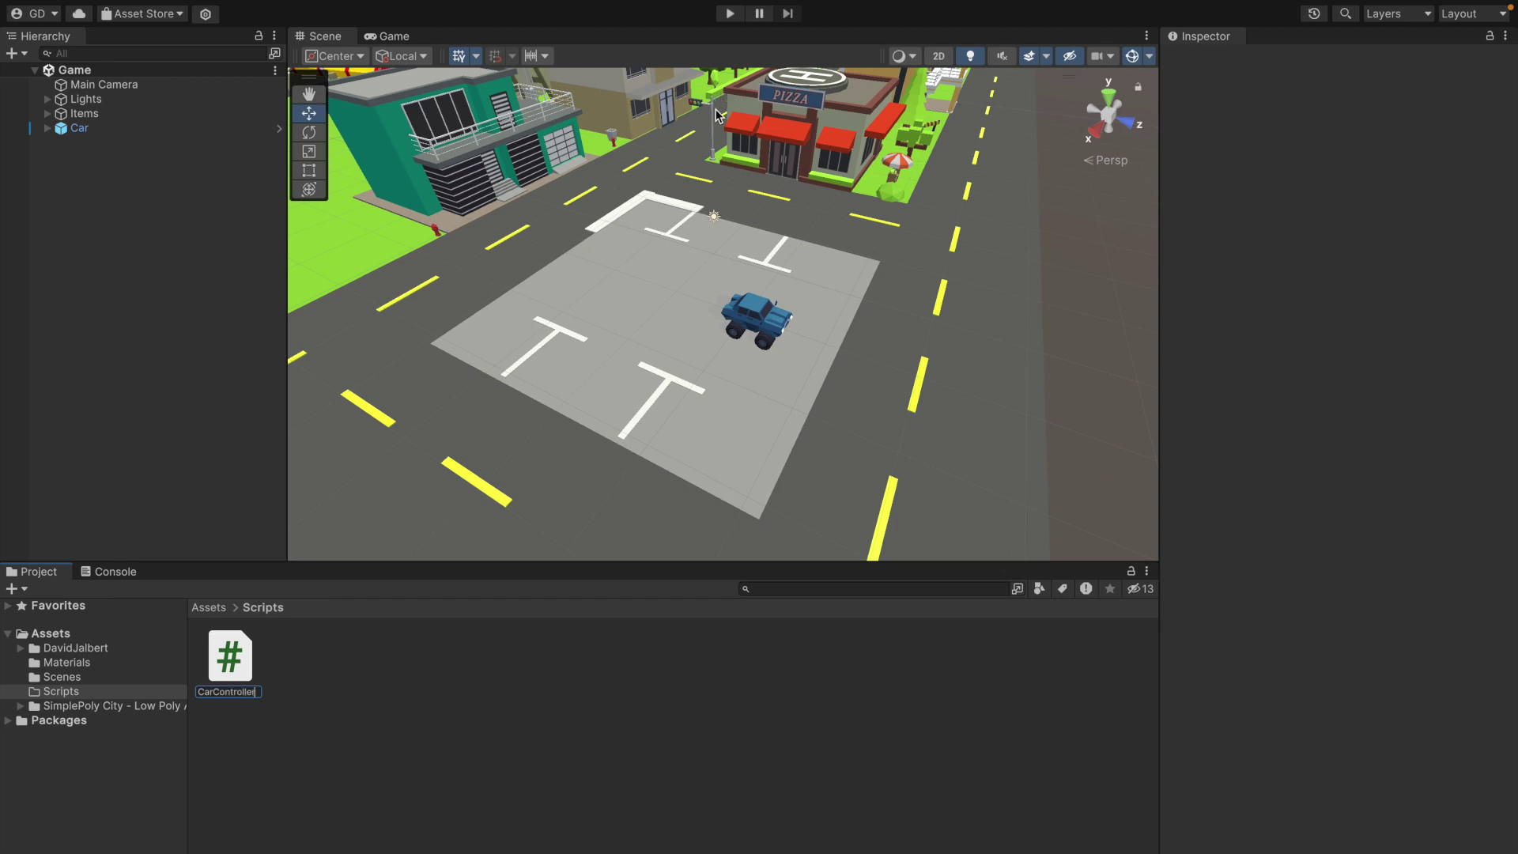
{"action": "key", "text": "Return"}
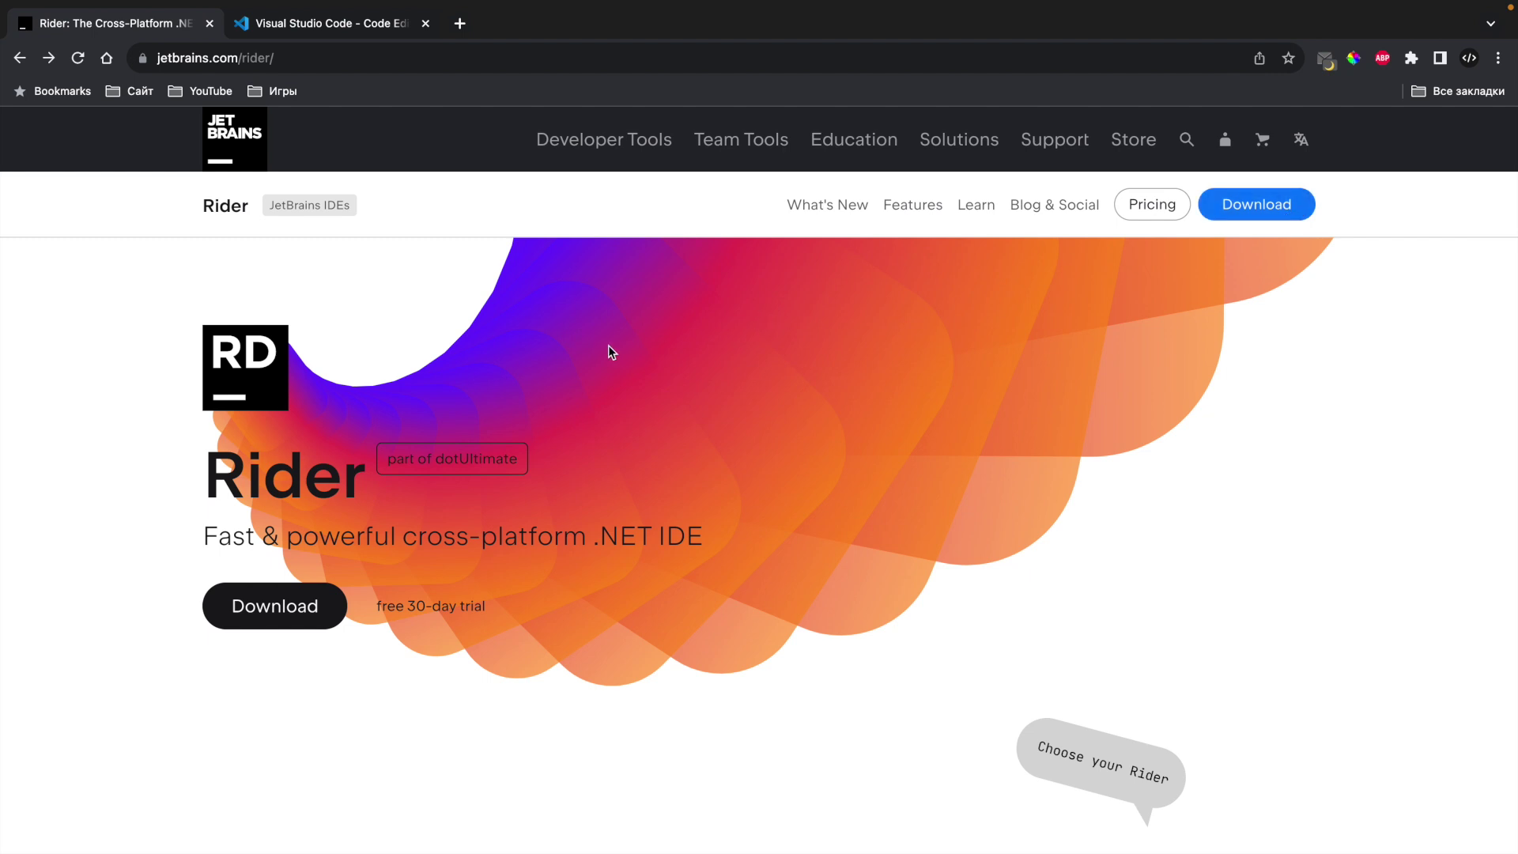
- Move from the VS Code download page in Chrome back to the Unity editor
{"action": "key", "text": "ctrl+Tab"}
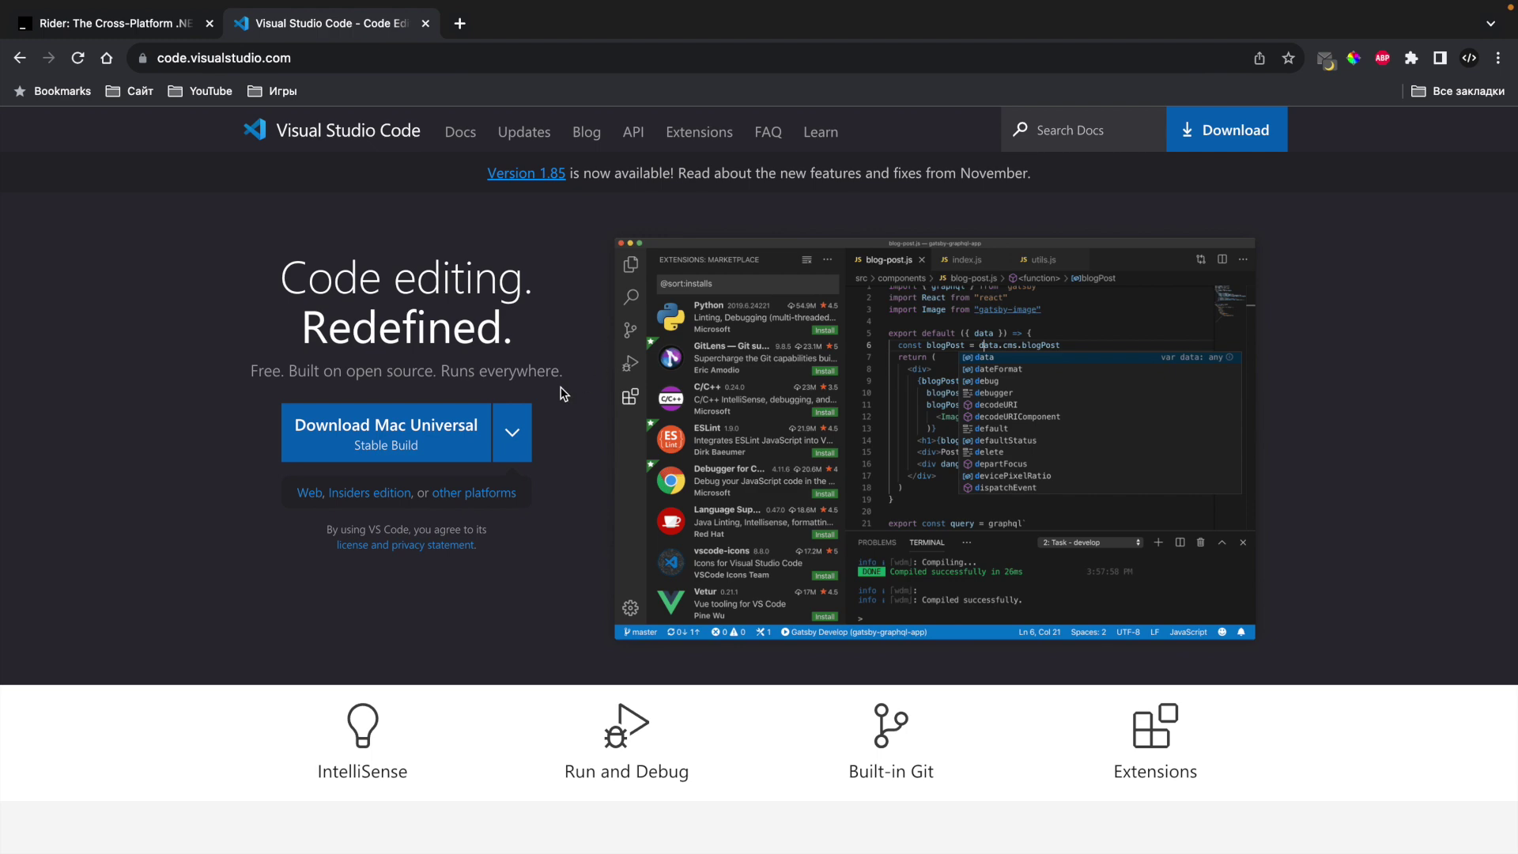
{"action": "key", "text": "ctrl+Right"}
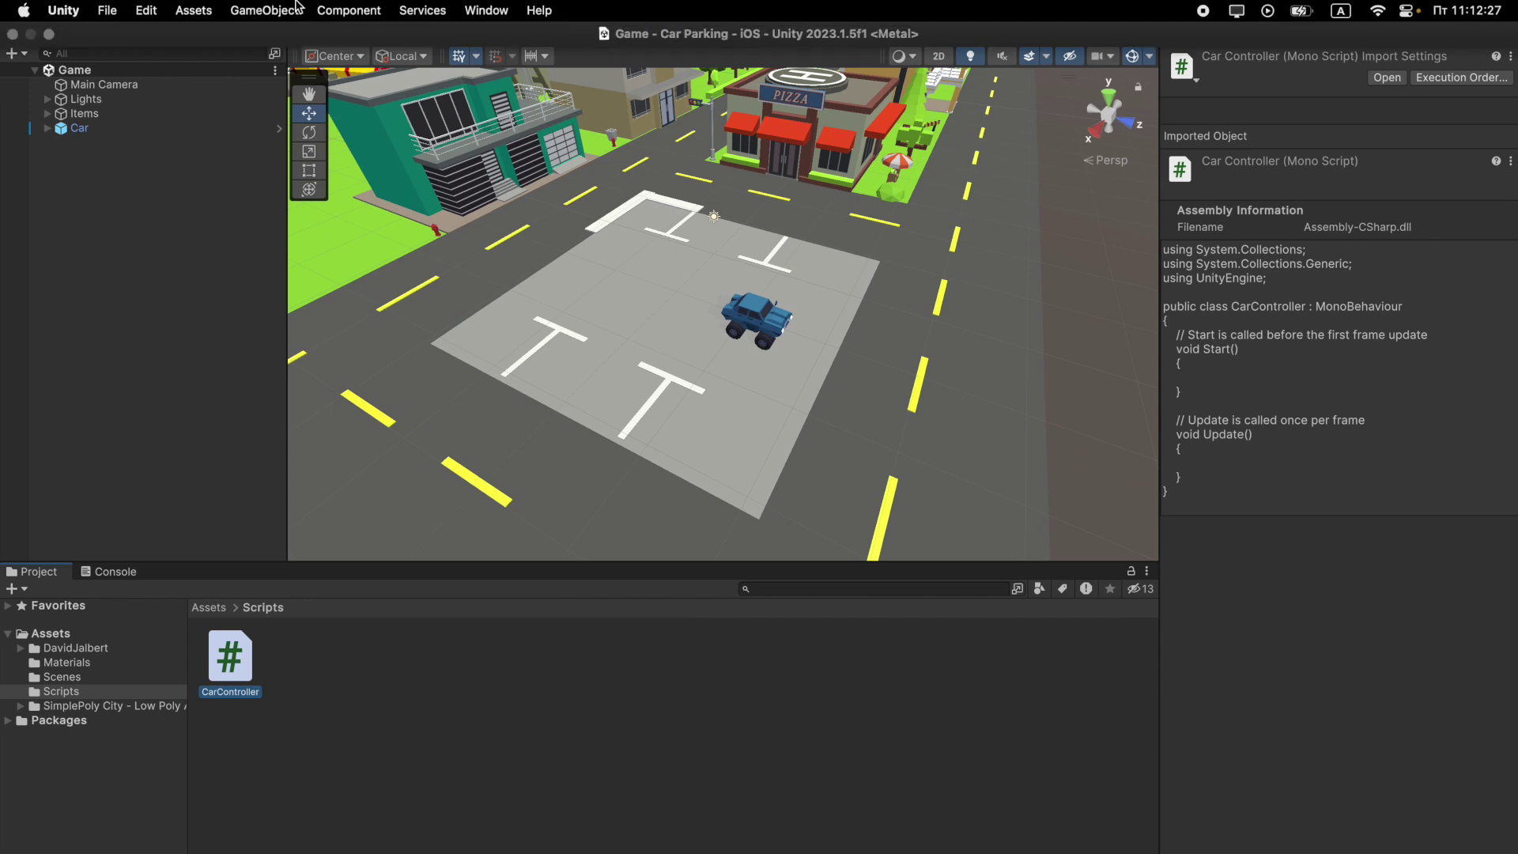
{"action": "left_click", "coordinate": [84, 11]}
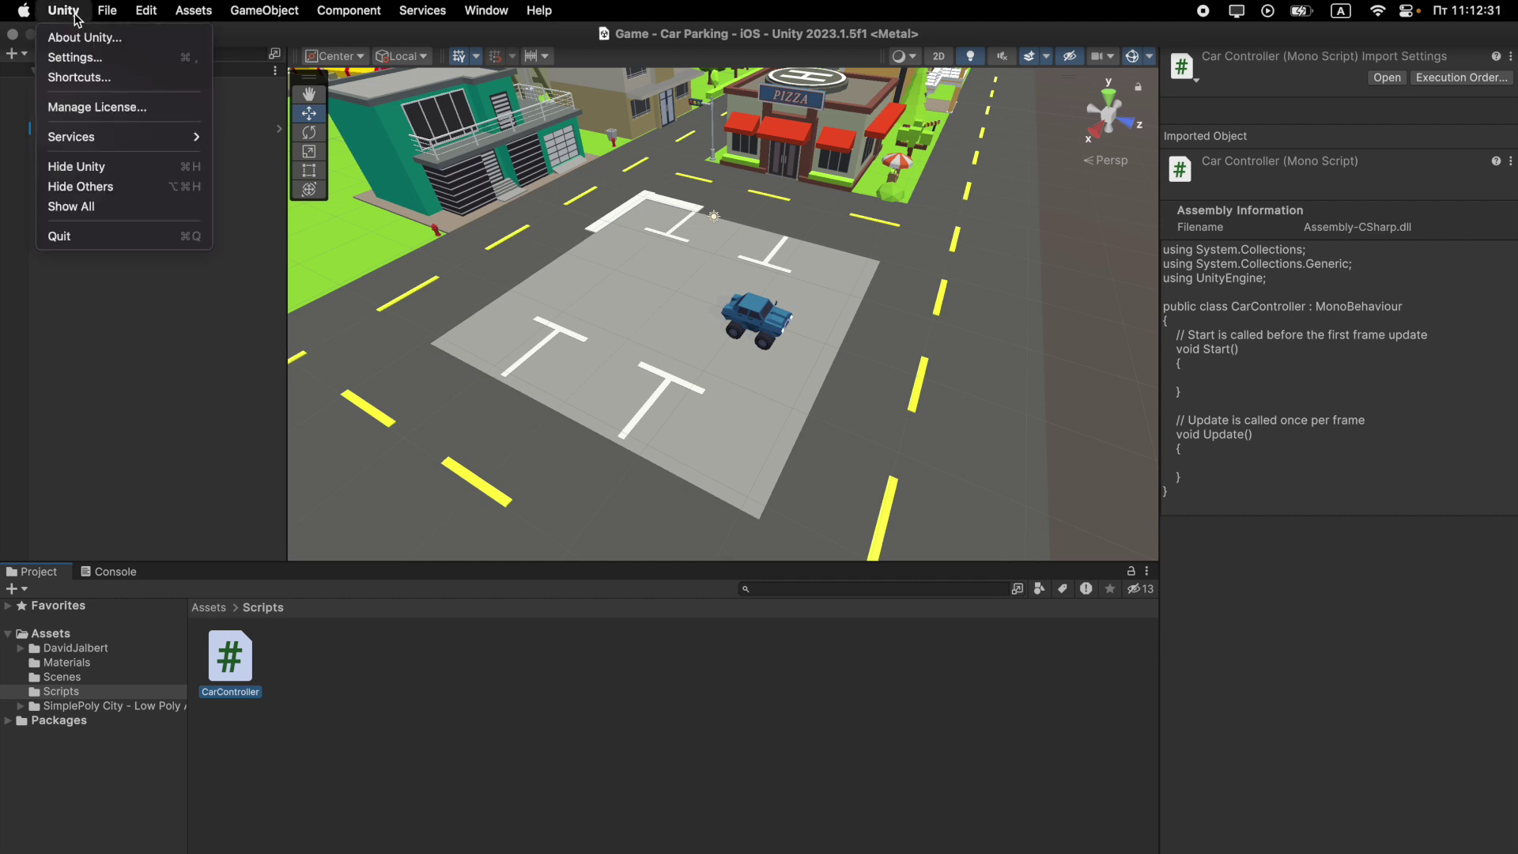
{"action": "left_click", "coordinate": [79, 58]}
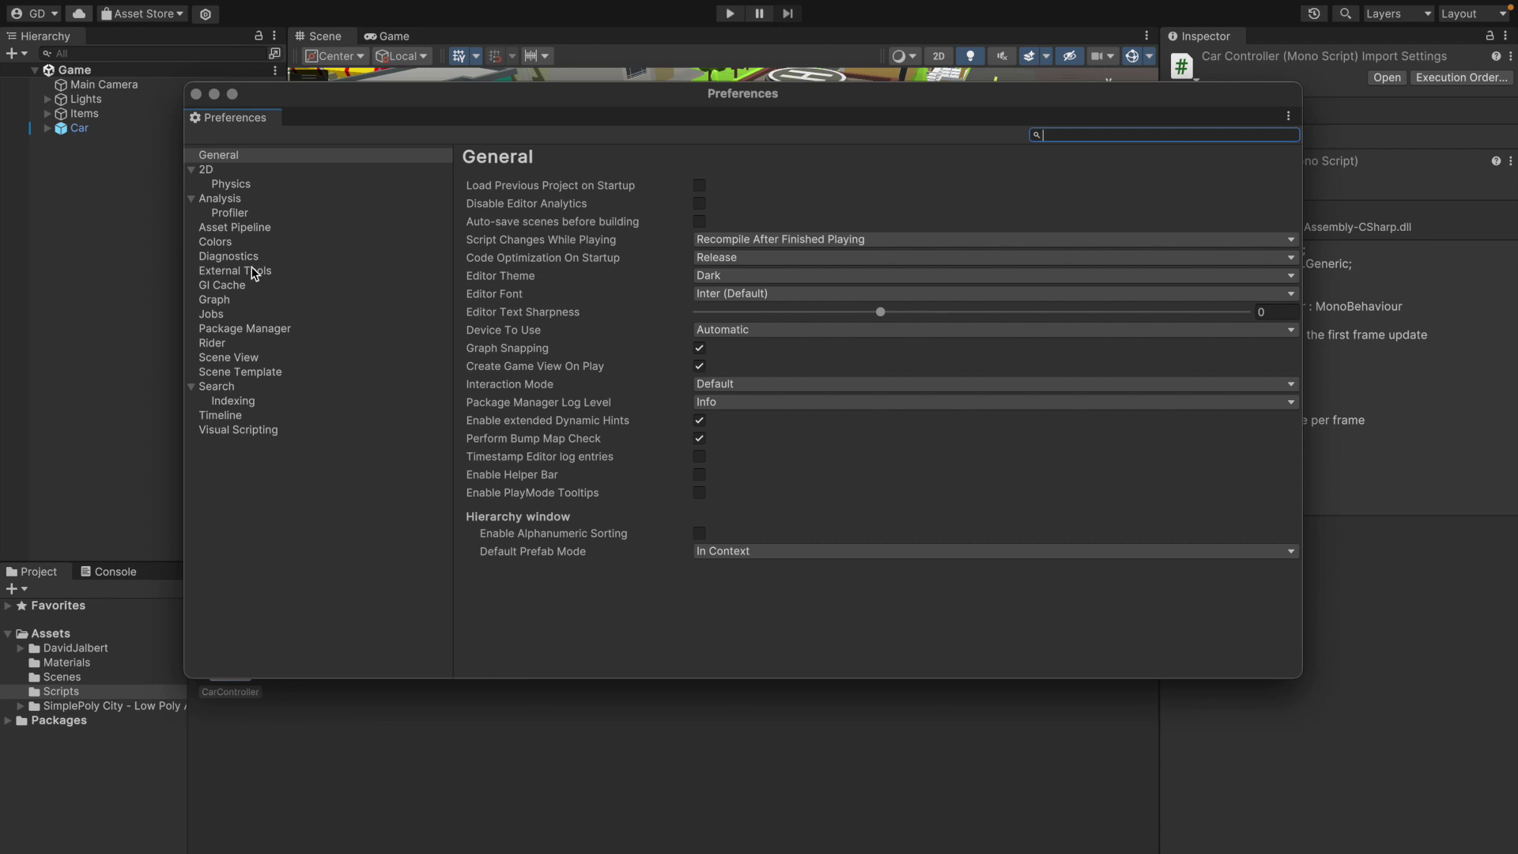
{"action": "left_click", "coordinate": [251, 271]}
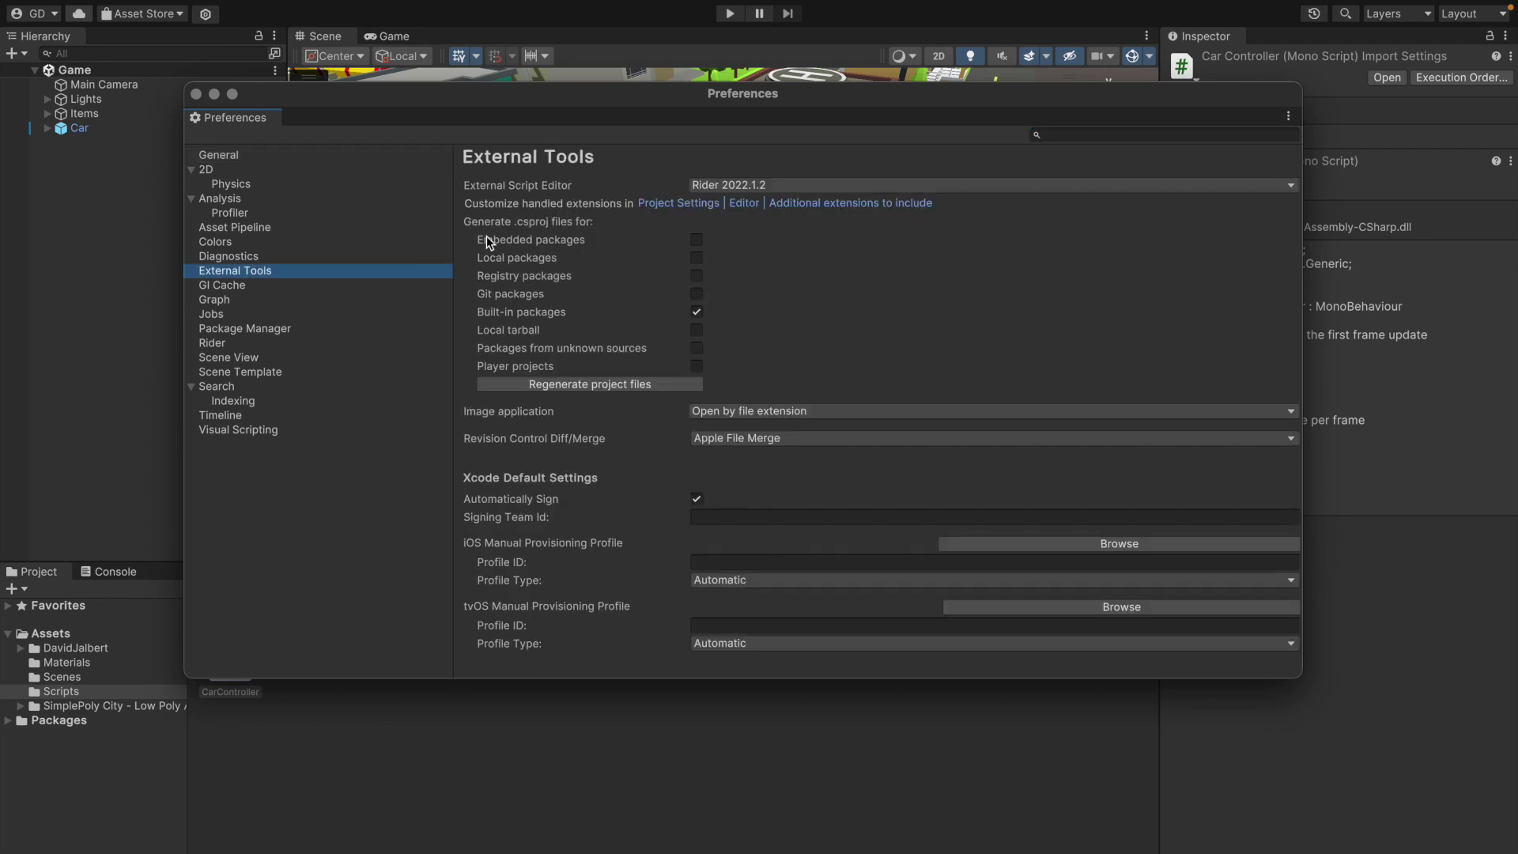
{"action": "left_click", "coordinate": [758, 183]}
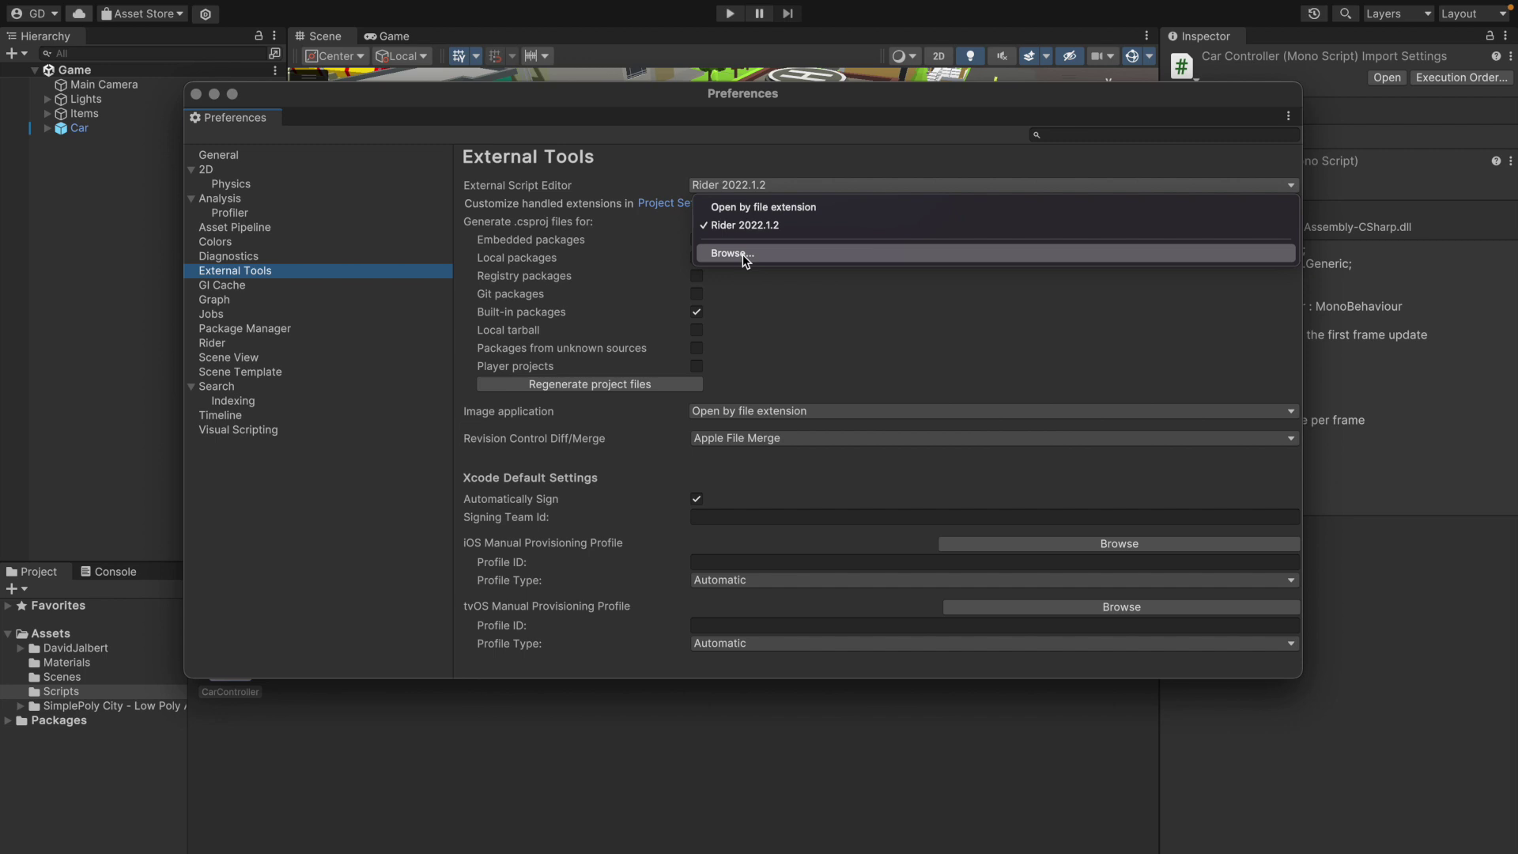
{"action": "left_click", "coordinate": [838, 312]}
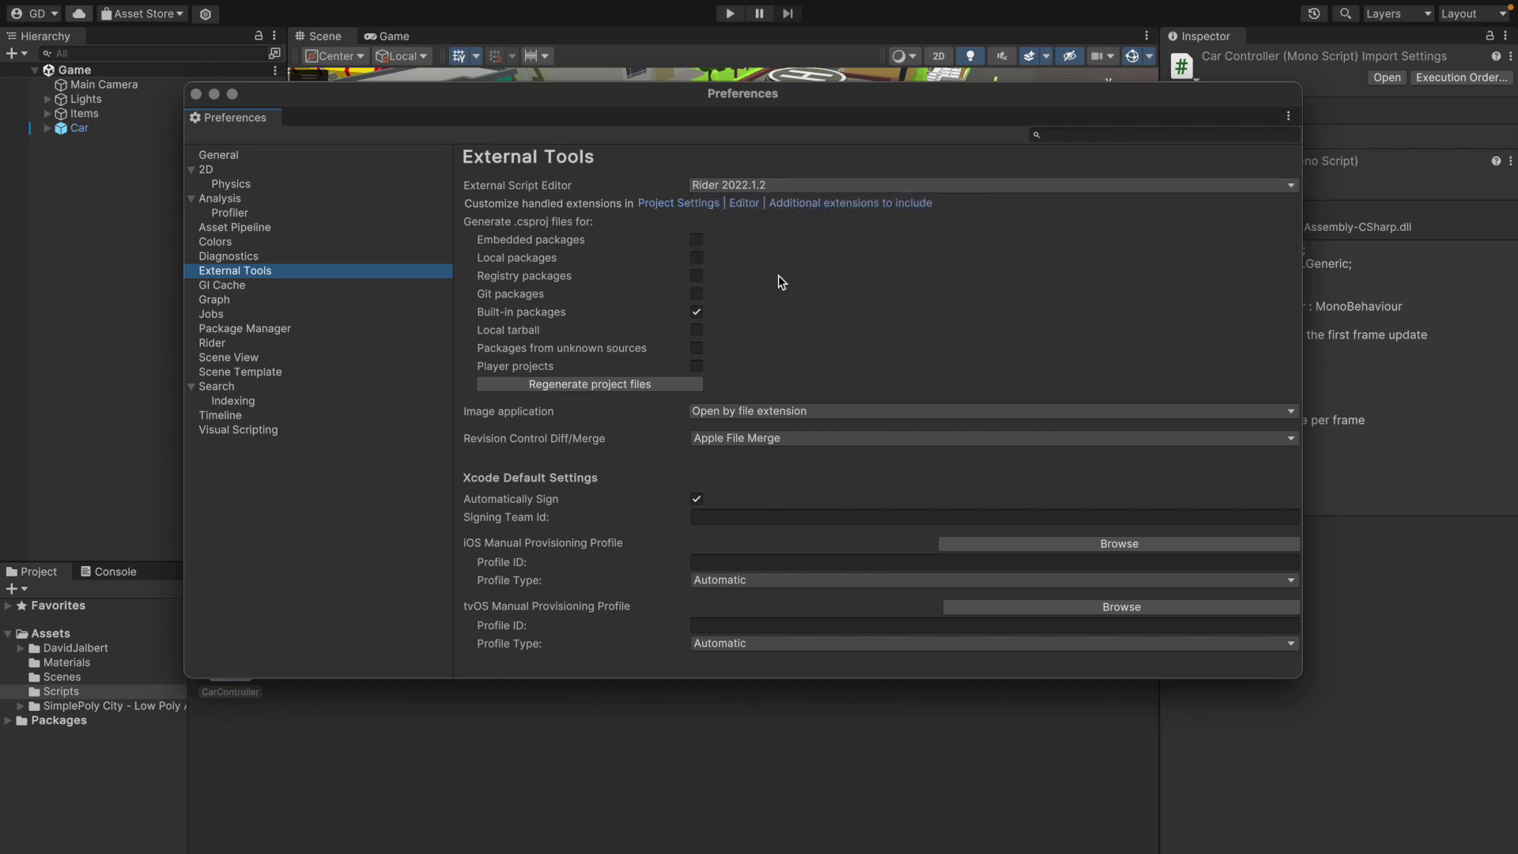
{"action": "left_click", "coordinate": [198, 92]}
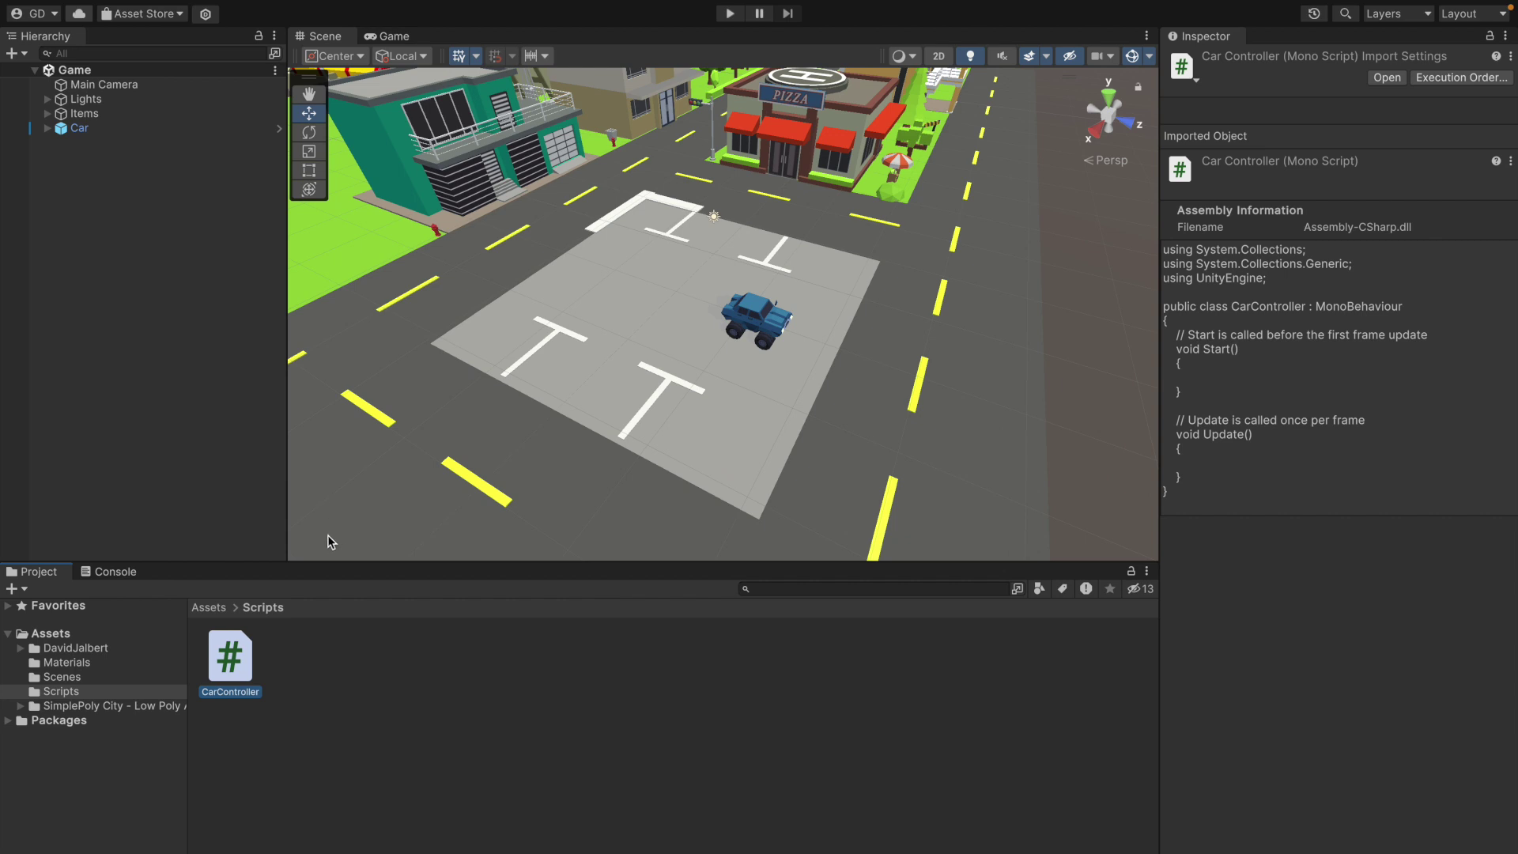
- Drag CarController onto the Car's Inspector as a component, then open the script in Rider
{"action": "left_click", "coordinate": [97, 127]}
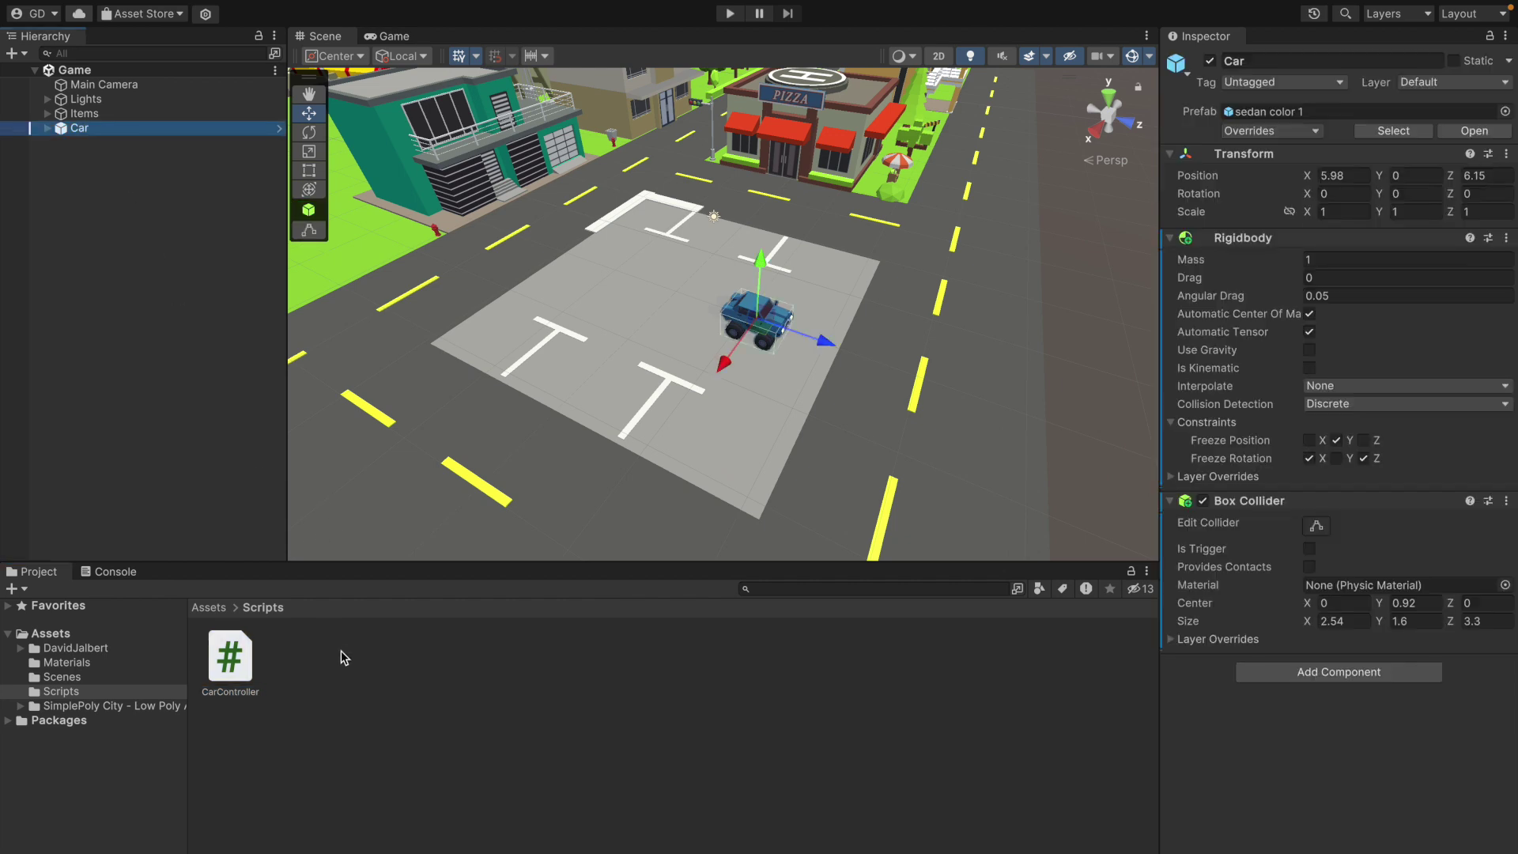
{"action": "left_click_drag", "start_coordinate": [237, 658], "coordinate": [1238, 655]}
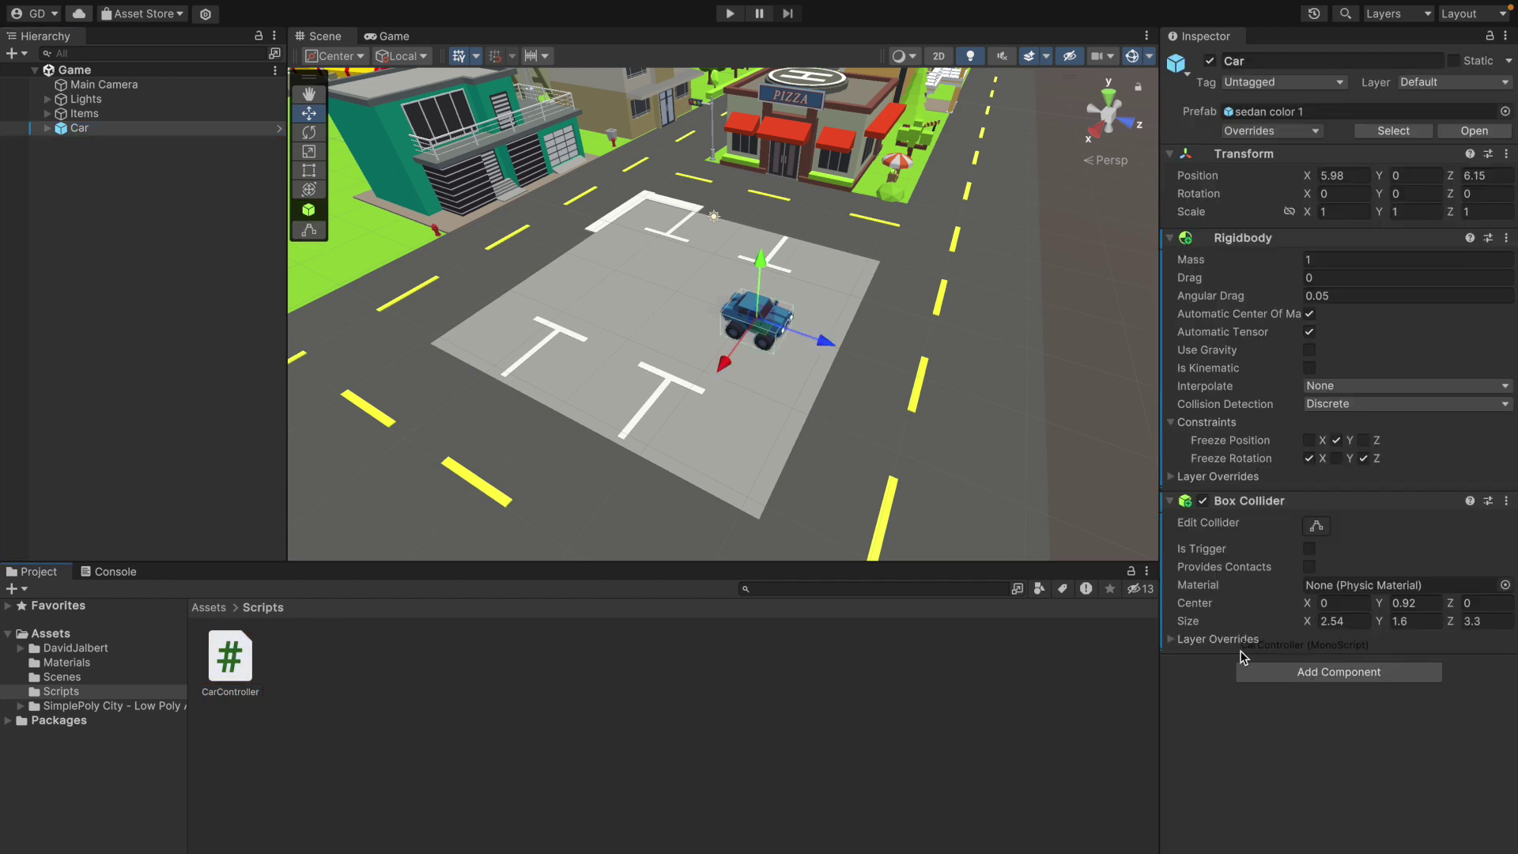
{"action": "left_click_drag", "start_coordinate": [1237, 655], "coordinate": [1239, 657]}
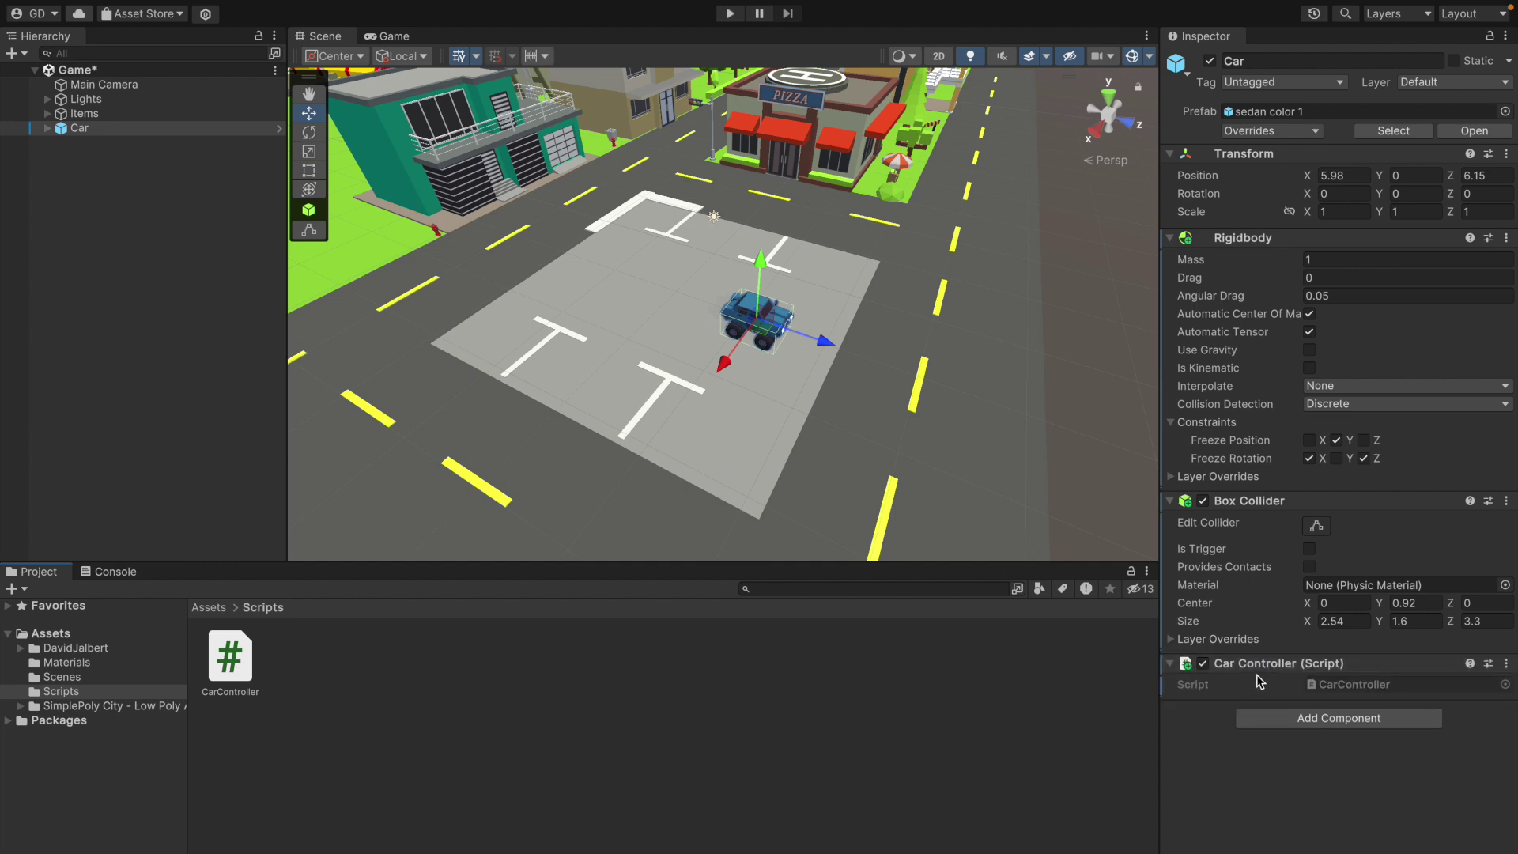
{"action": "left_click", "coordinate": [245, 660]}
{"action": "double_click", "coordinate": [245, 660]}
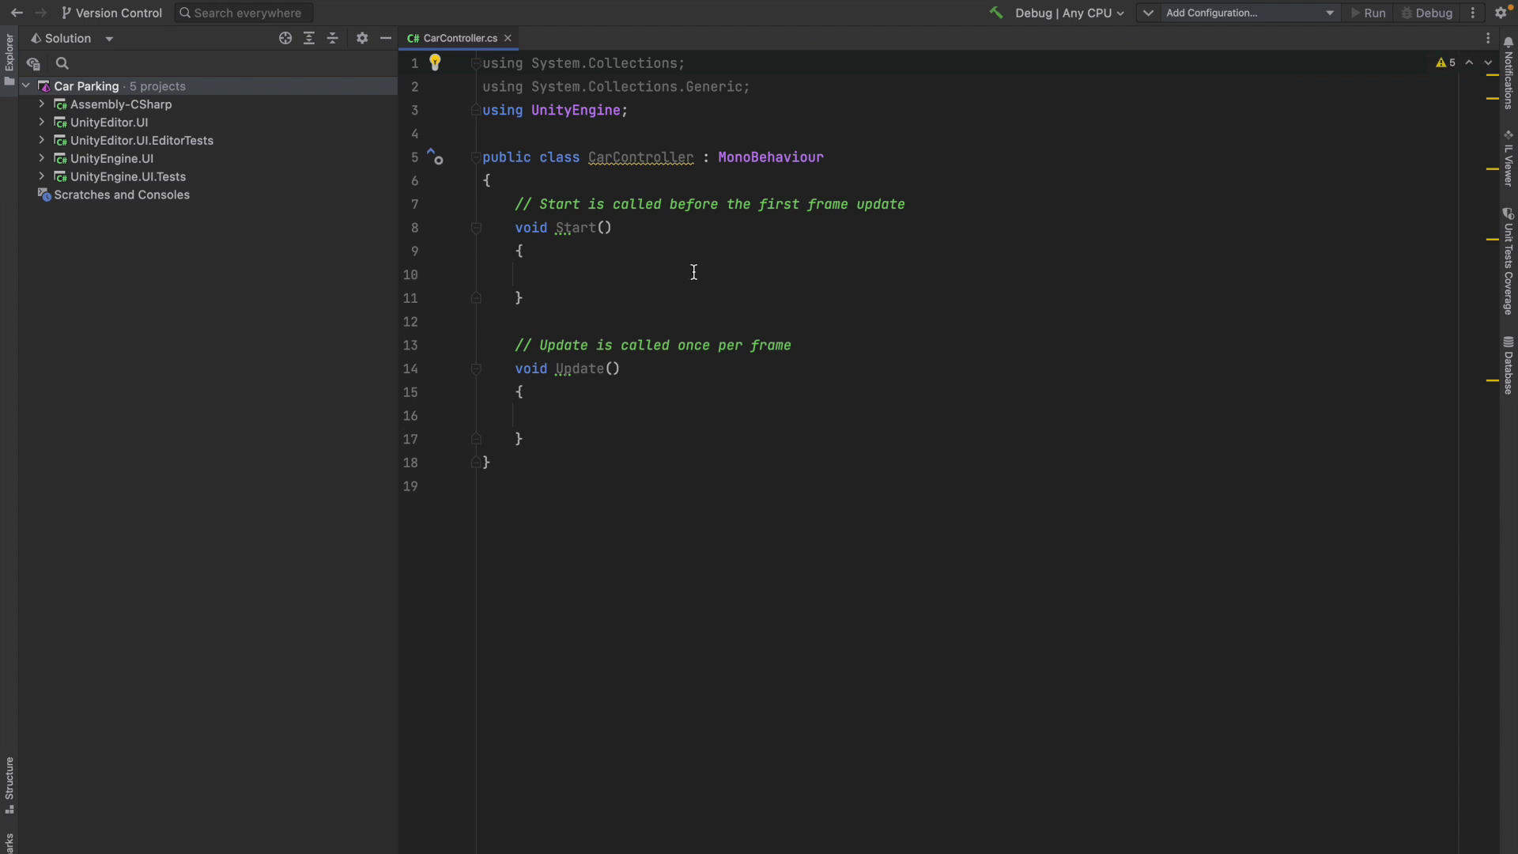
- Delete the System.Collections using lines and the Start and Update methods, leaving an empty class
{"action": "left_click_drag", "start_coordinate": [773, 89], "coordinate": [469, 72]}
{"action": "key", "text": "Delete"}
{"action": "key", "text": "Delete"}
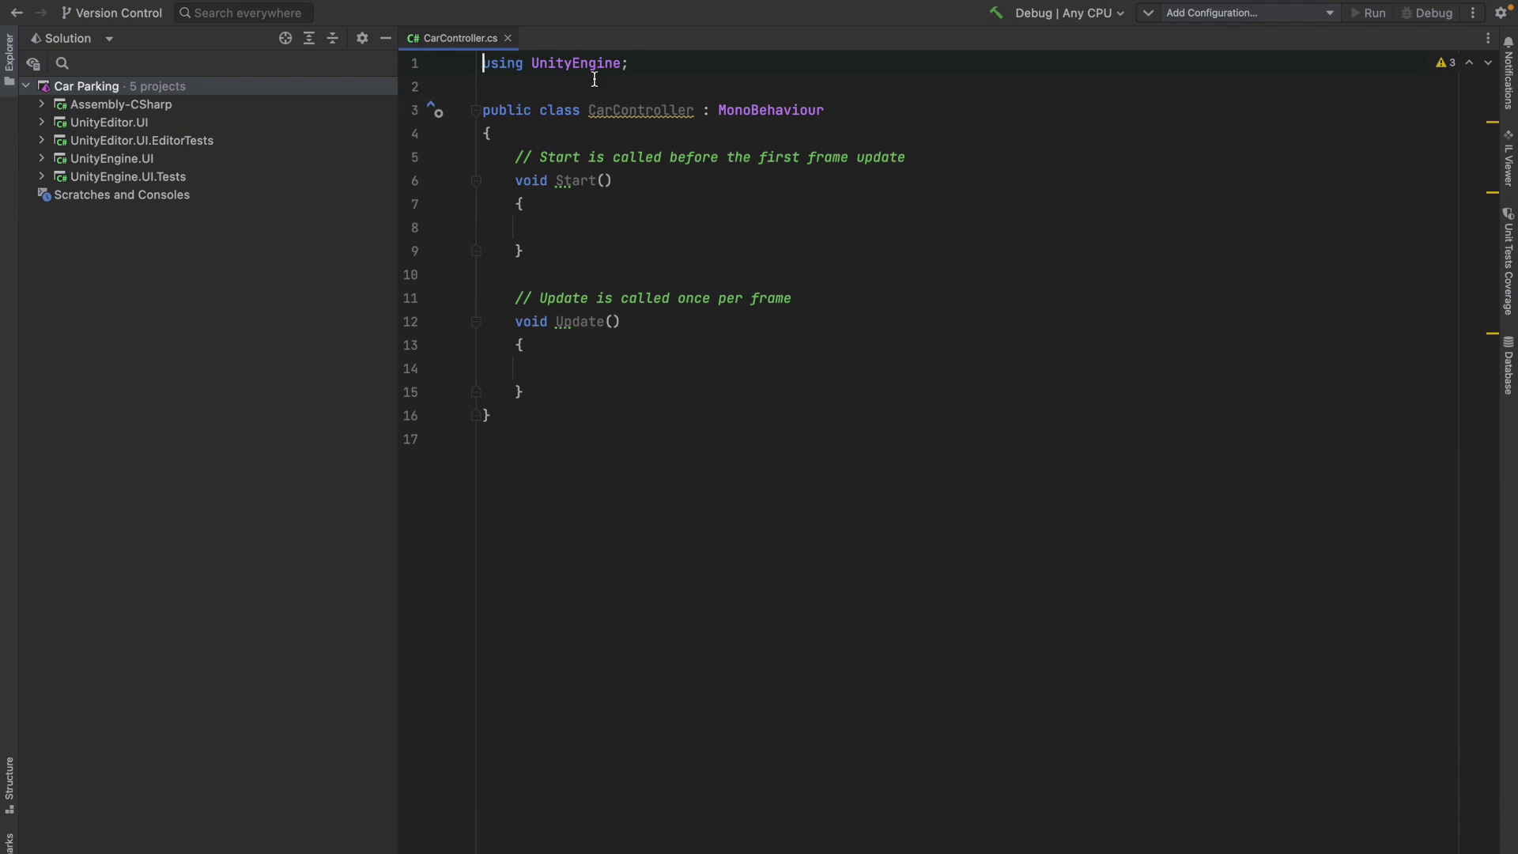
{"action": "scroll", "coordinate": [595, 80], "scroll_direction": "up", "scroll_amount": 4, "text": "ctrl"}
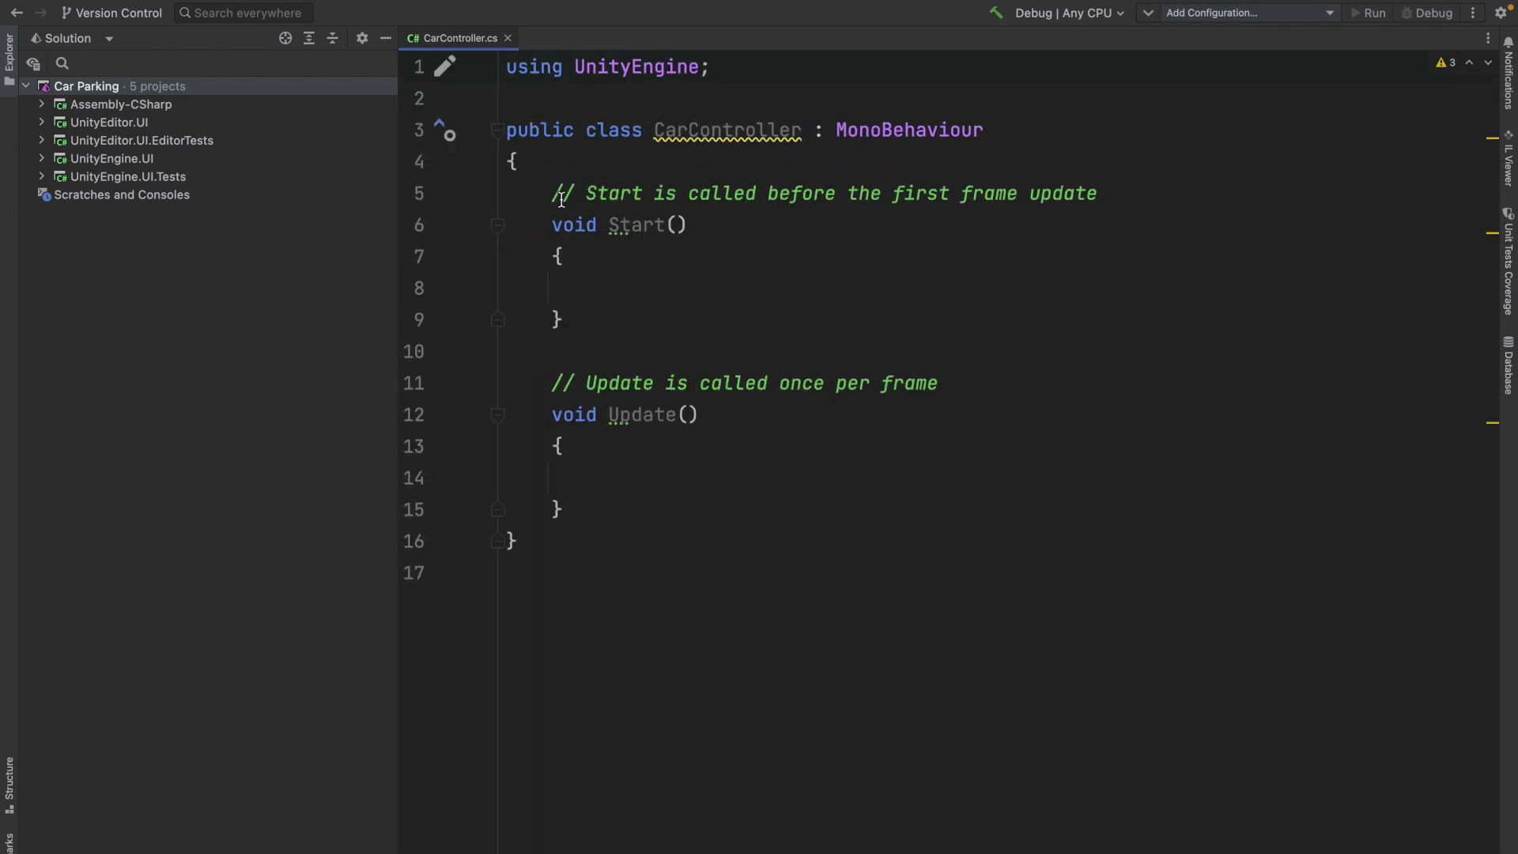
{"action": "left_click_drag", "start_coordinate": [551, 194], "coordinate": [566, 508]}
{"action": "key", "text": "BackSpace"}
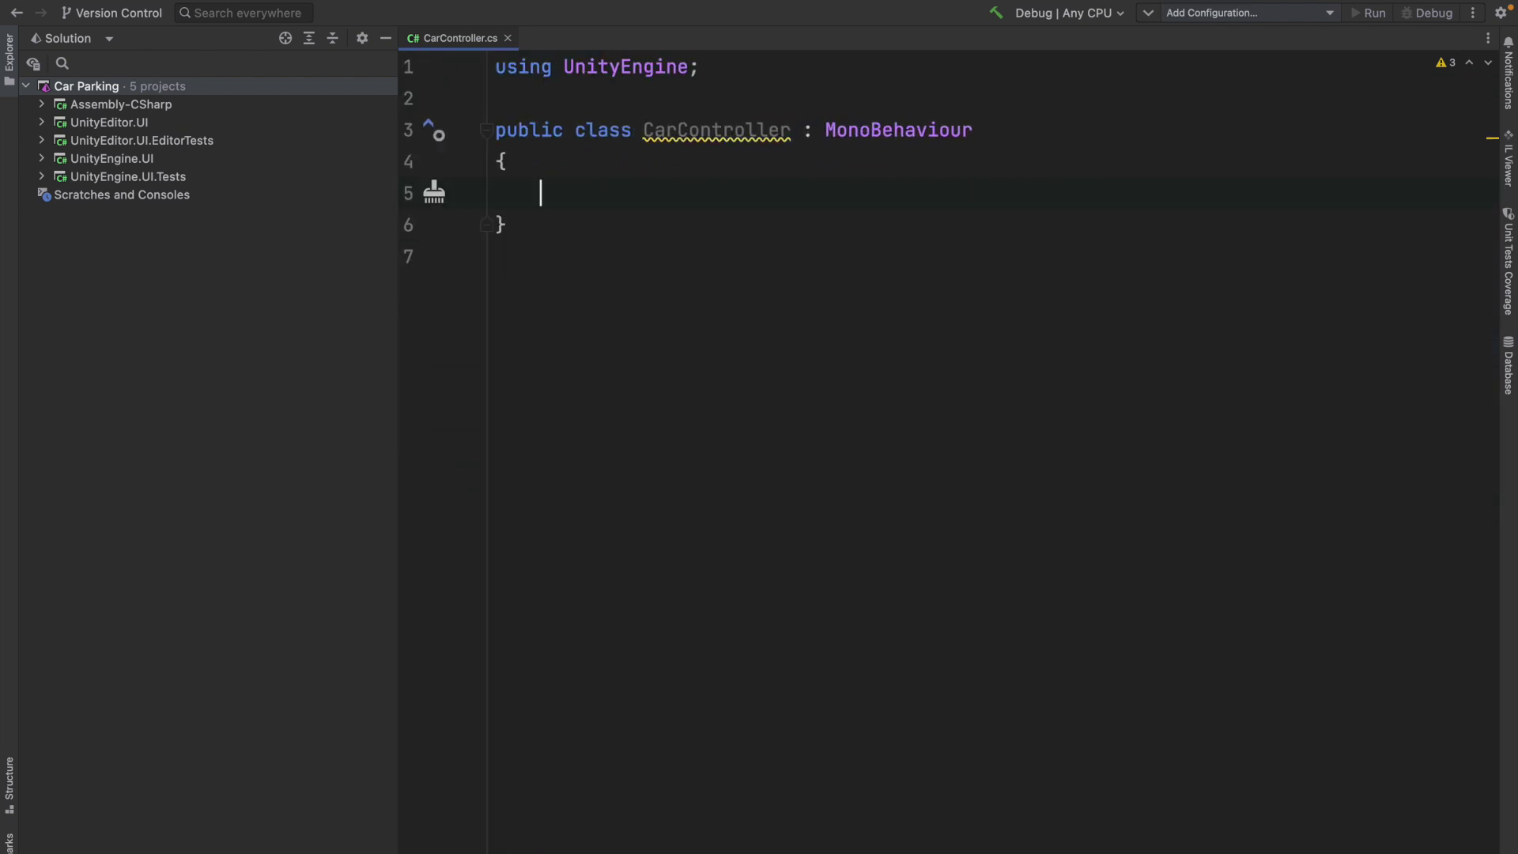
{"action": "key", "text": "Return"}
{"action": "key", "text": "Return"}
{"action": "key", "text": "Up"}
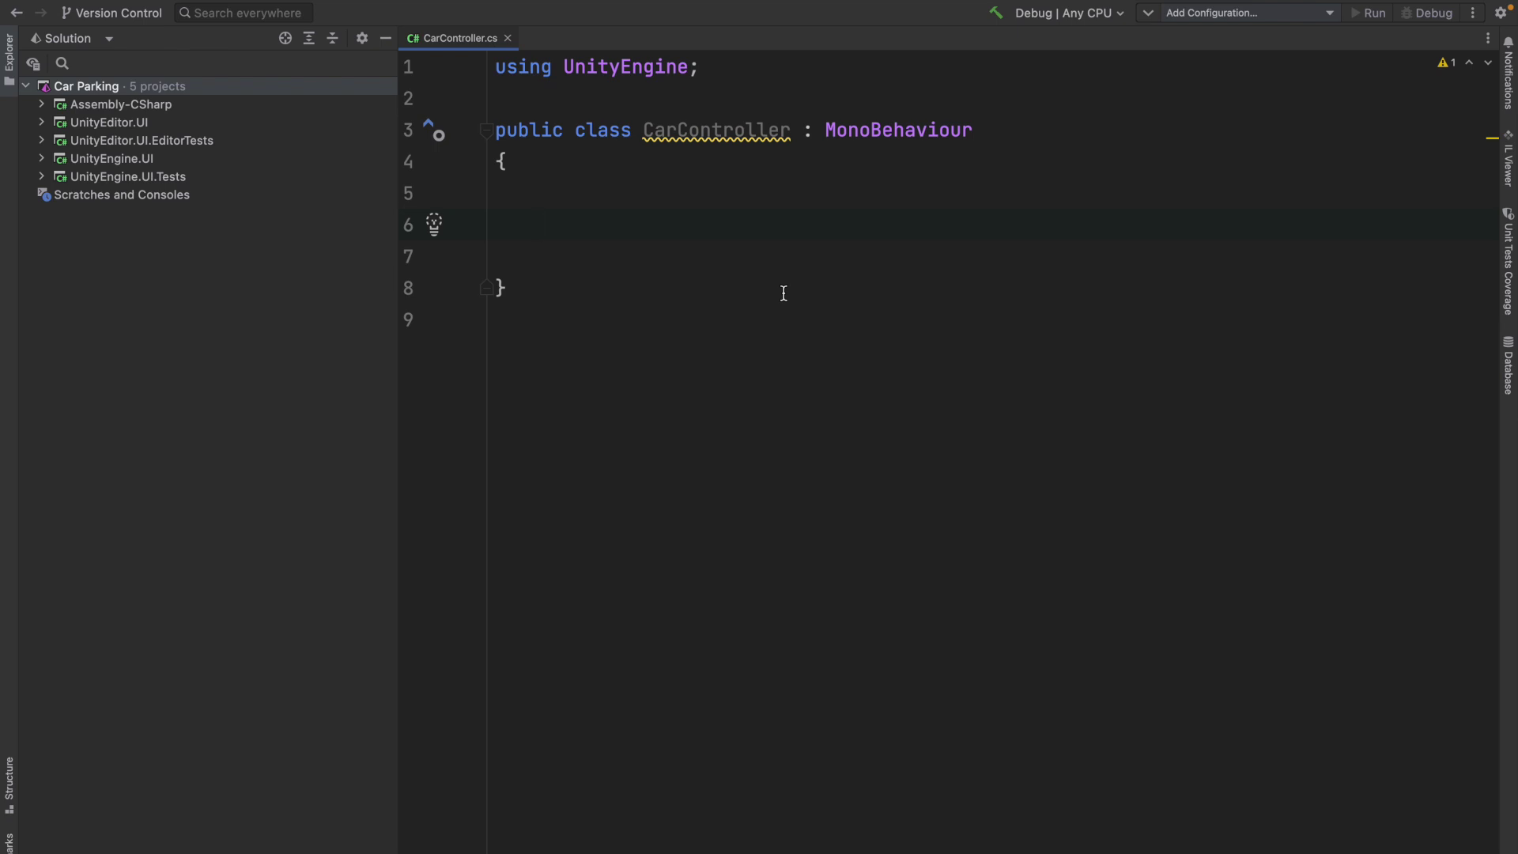
{"action": "type", "text": "private "}
{"action": "type", "text": "Rigi"}
- Declare fields private Rigidbody _rb, public float speed = 5f and private bool isClicked
{"action": "key", "text": "Return"}
{"action": "type", "text": "_rb;"}
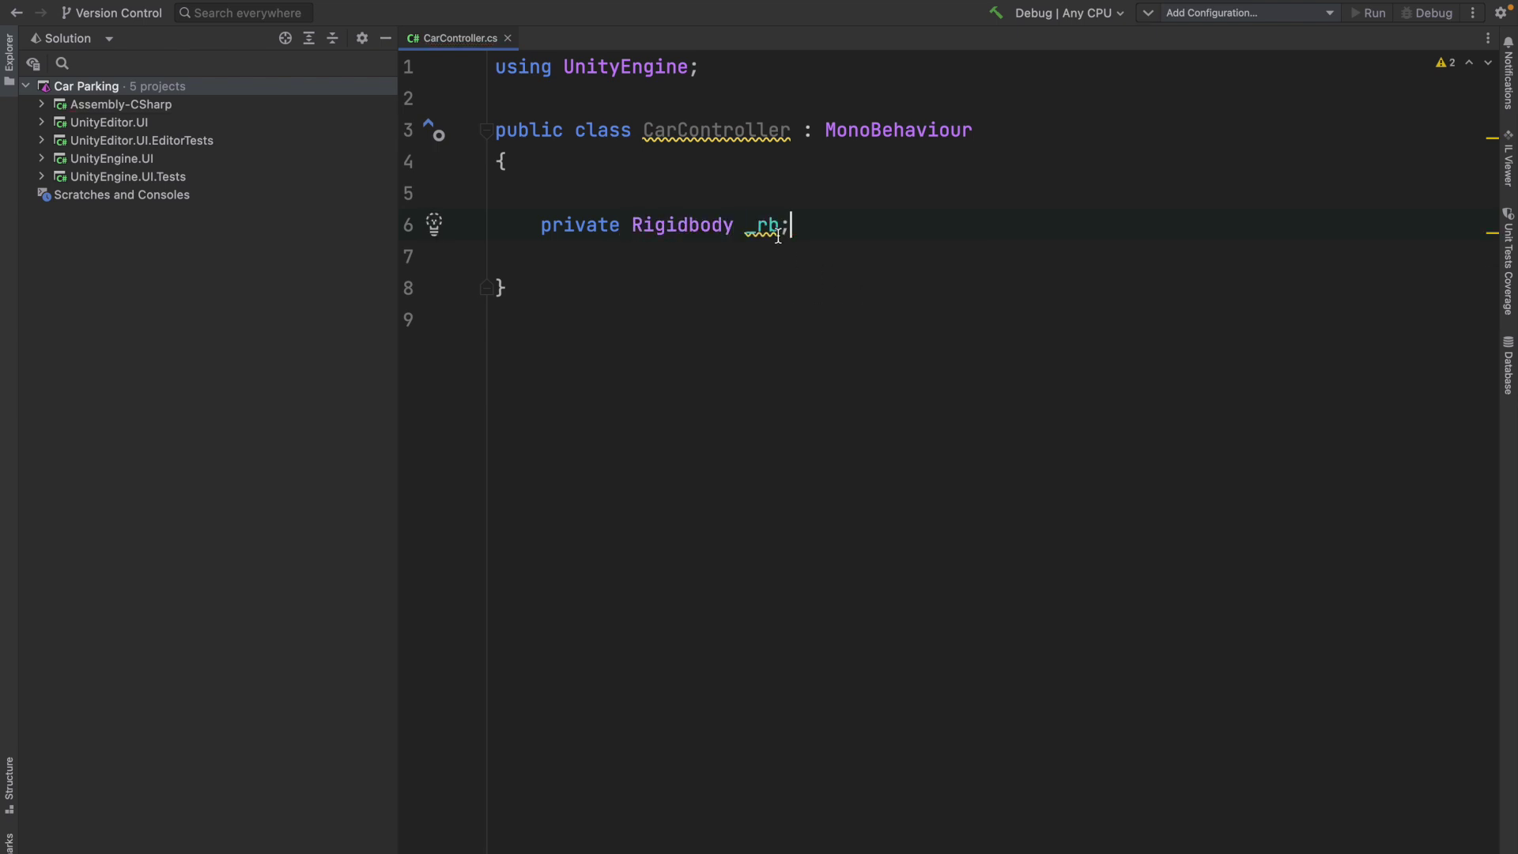
{"action": "key", "text": "Return"}
{"action": "type", "text": "public float "}
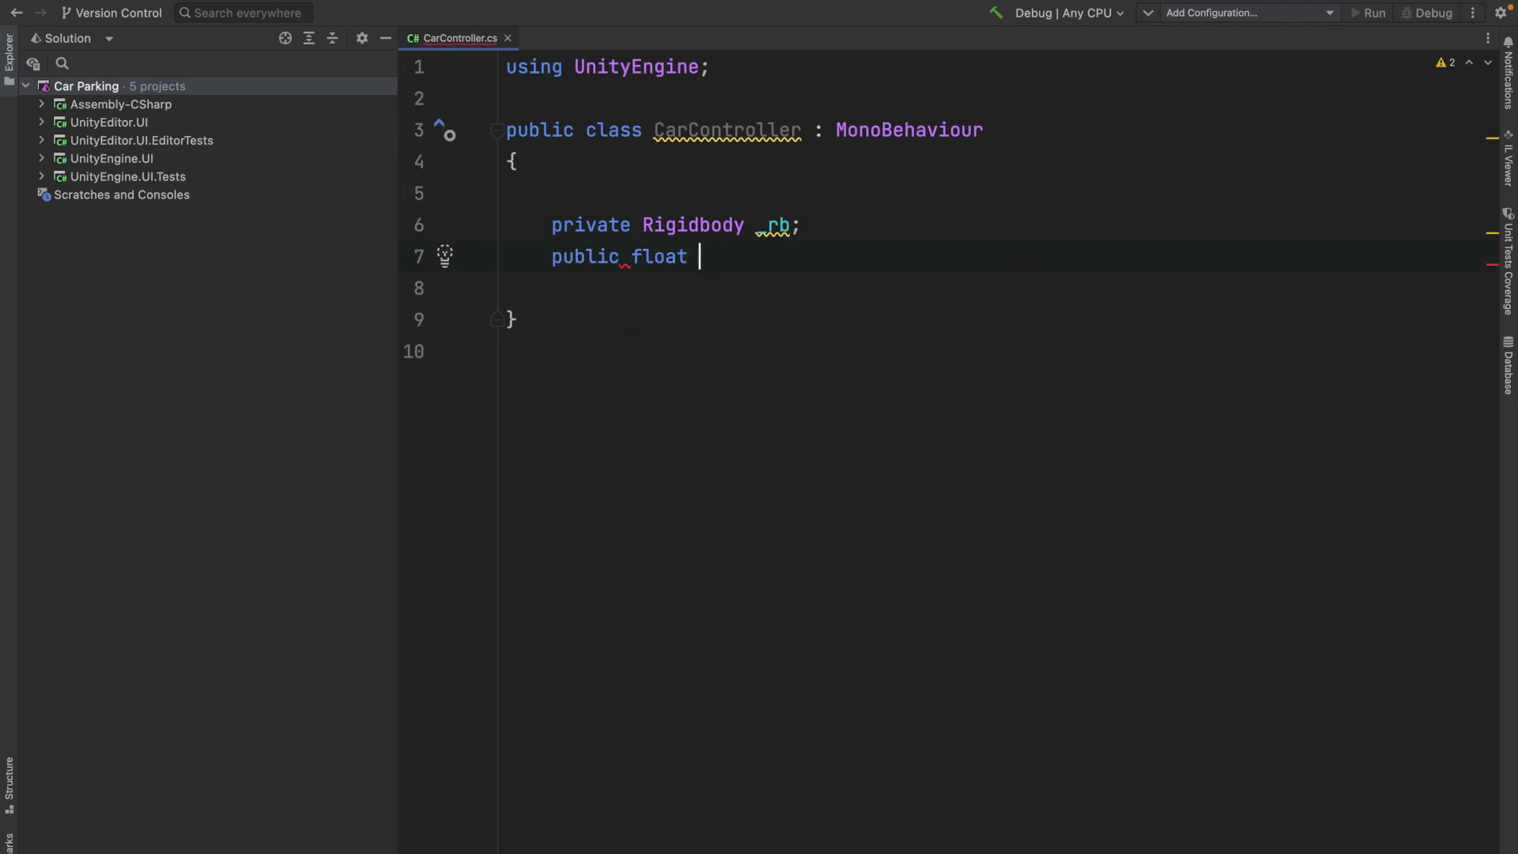
{"action": "type", "text": "speed = 5f;"}
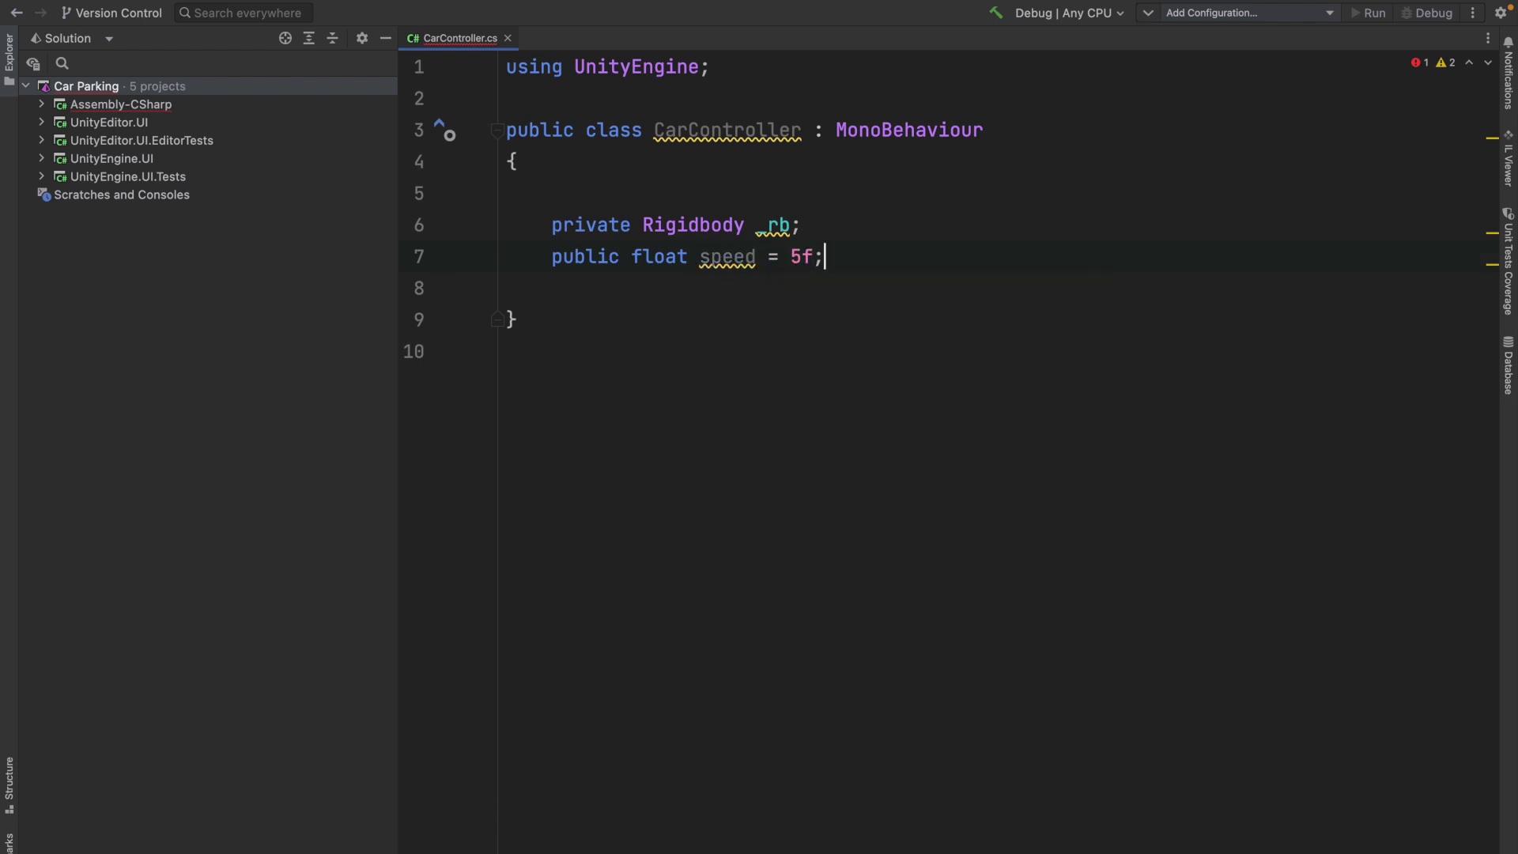
{"action": "key", "text": "Return"}
{"action": "type", "text": "private "}
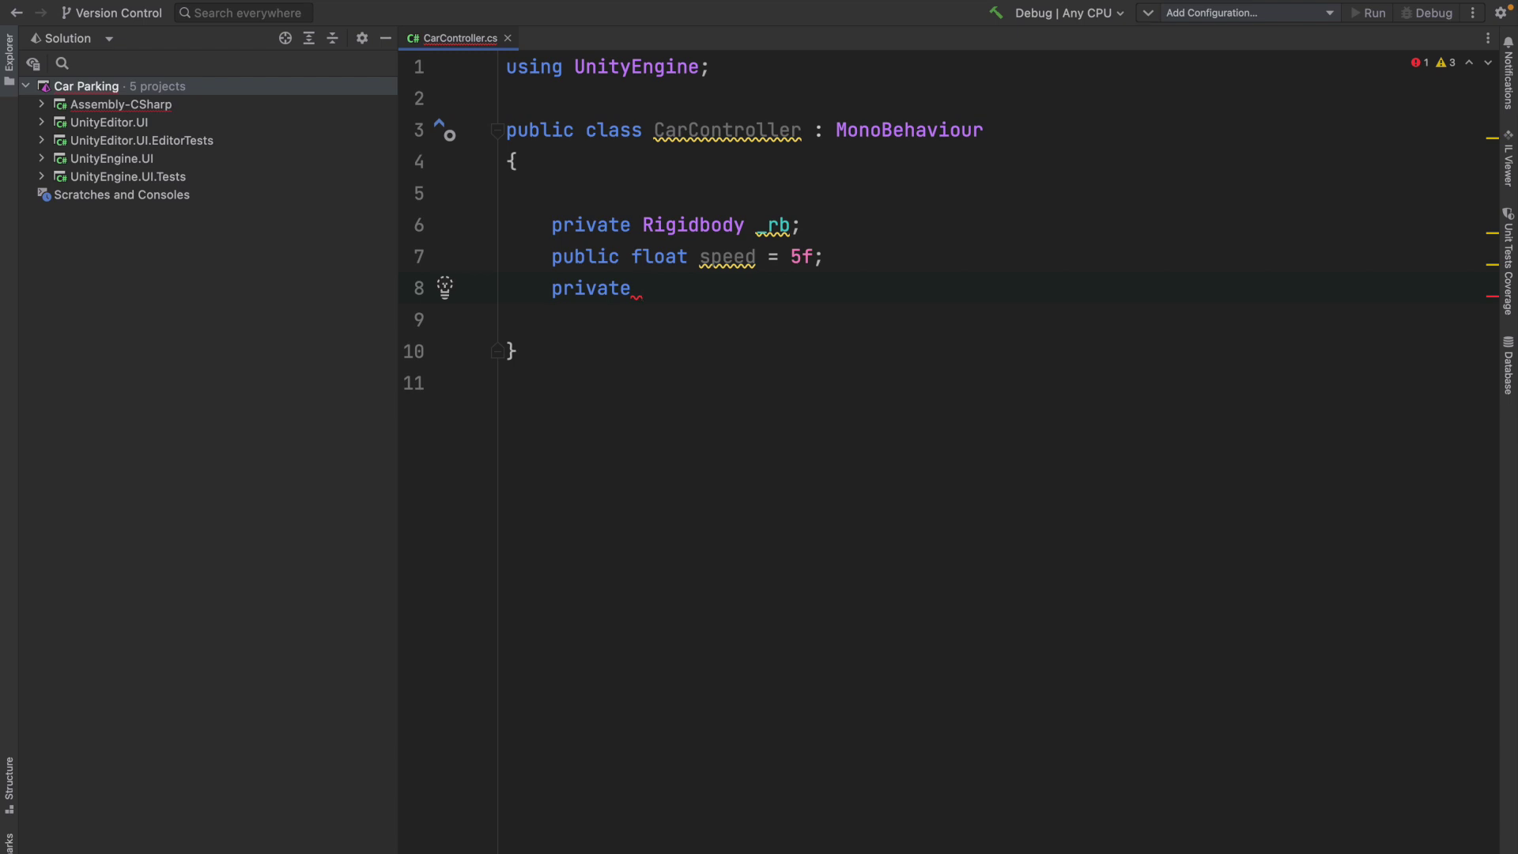
{"action": "type", "text": "bool "}
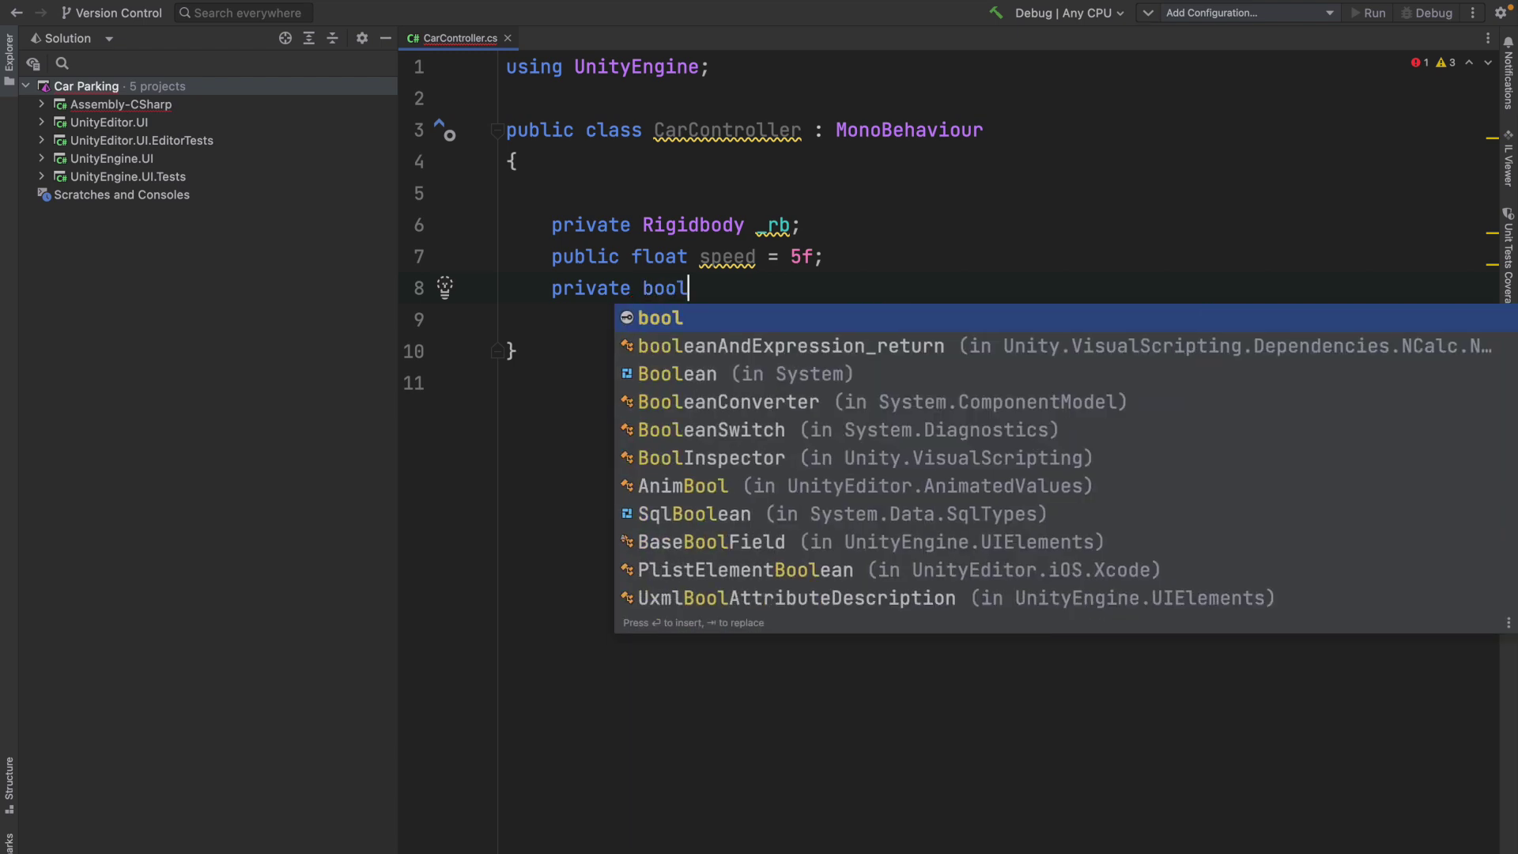
{"action": "type", "text": "isClicked;"}
{"action": "key", "text": "Return"}
{"action": "key", "text": "Return"}
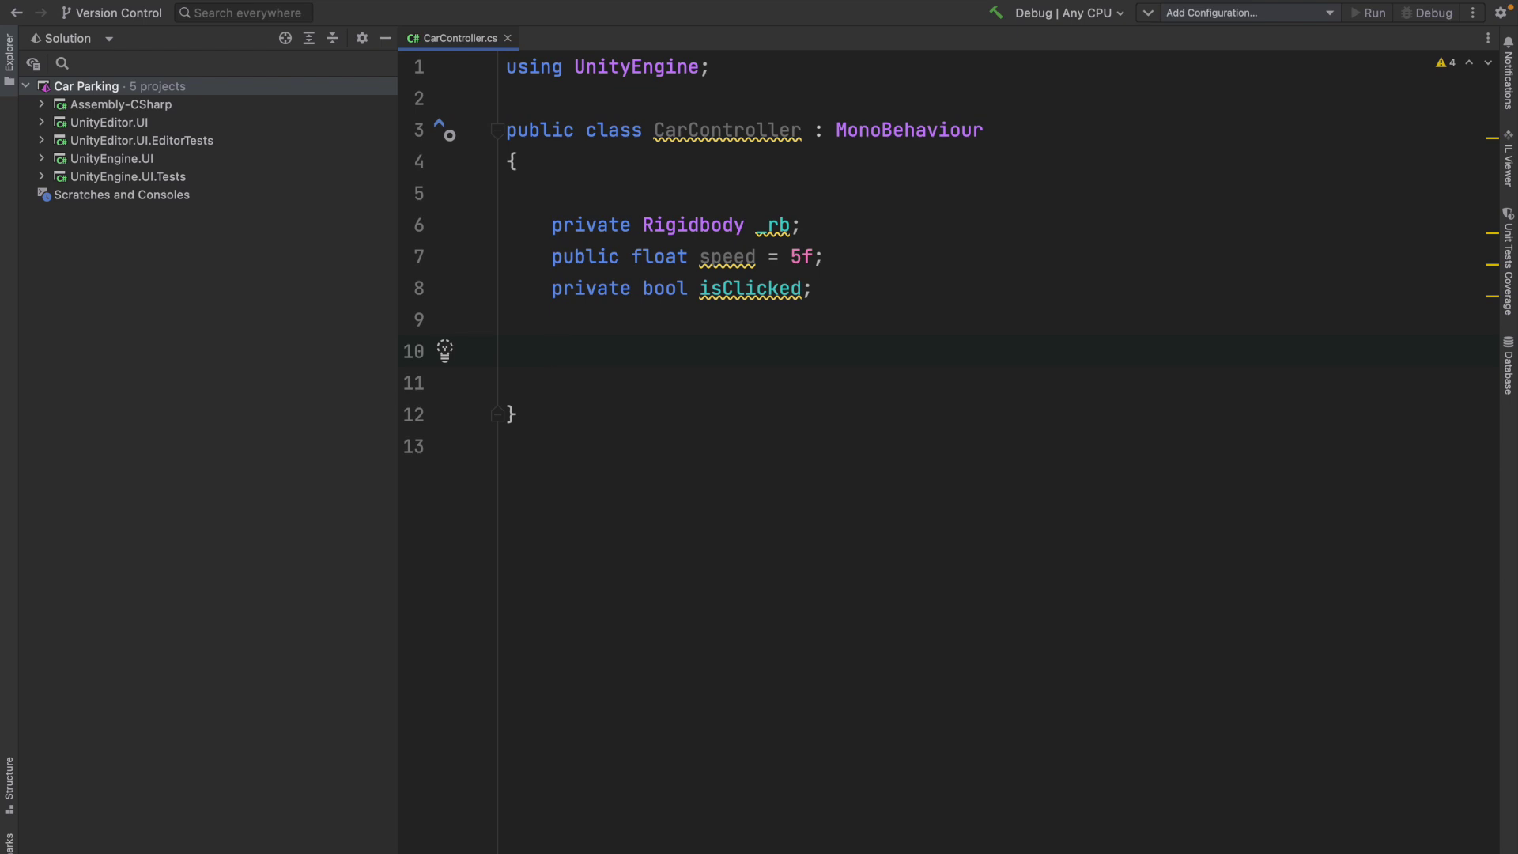
{"action": "type", "text": "void A"}
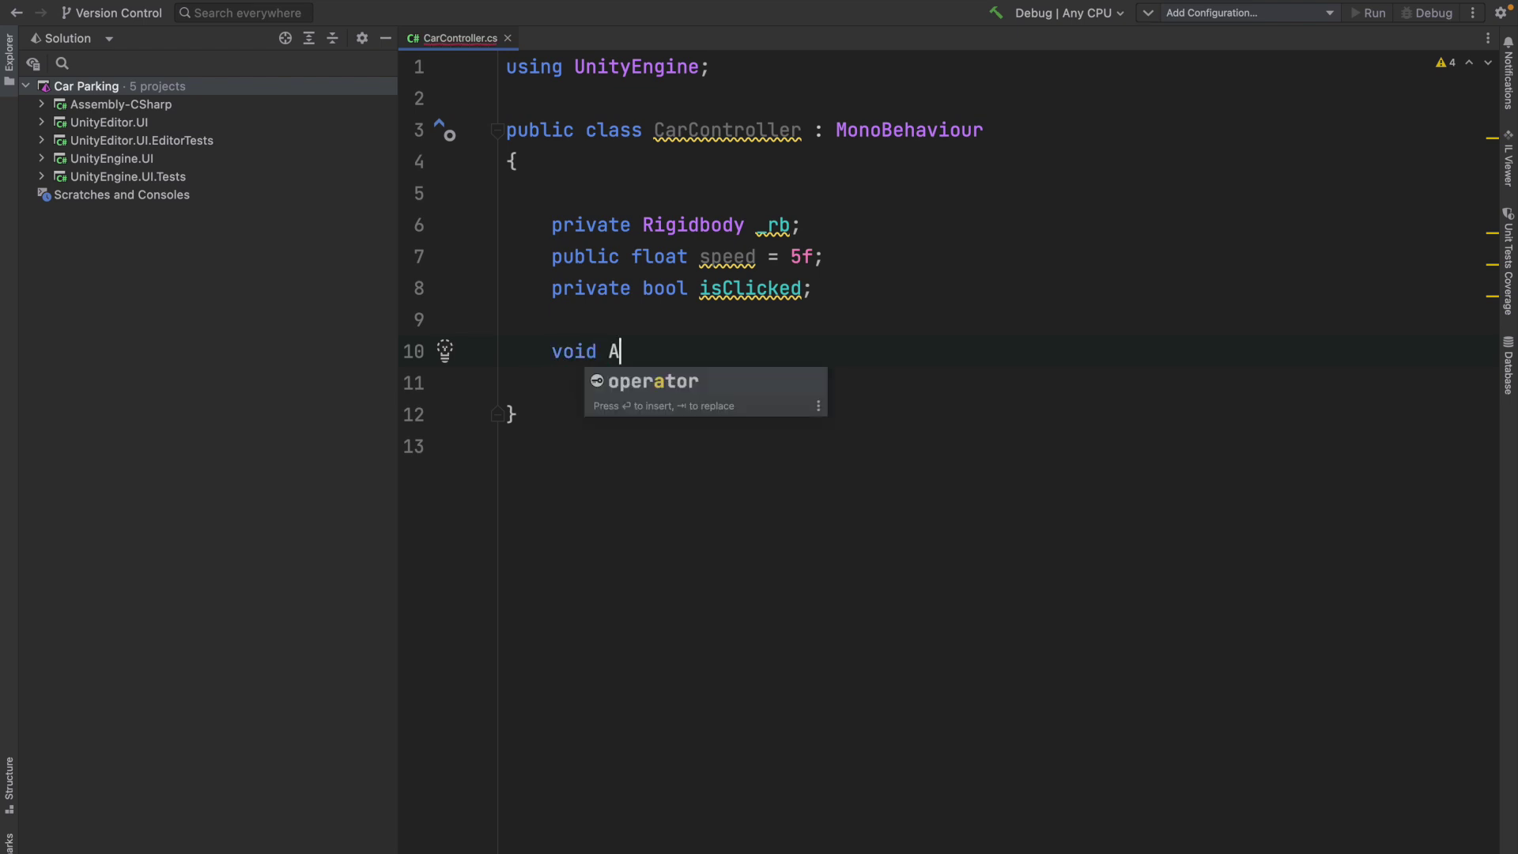
{"action": "type", "text": "wake() {"}
- Complete the Awake method with _rb = GetComponent<Rigidbody>();
{"action": "key", "text": "Return"}
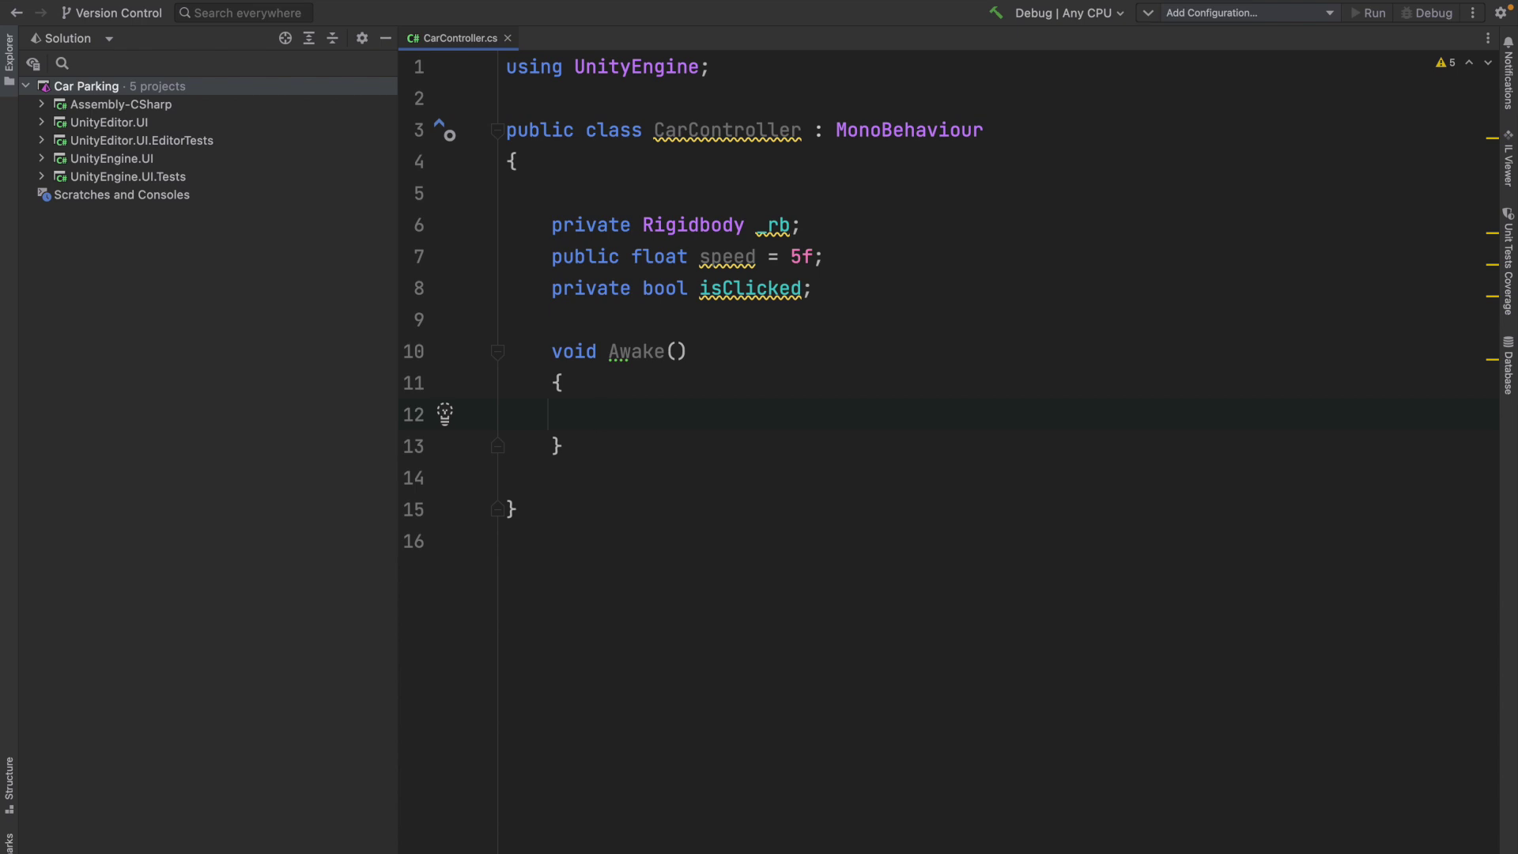
{"action": "type", "text": "_rb = "}
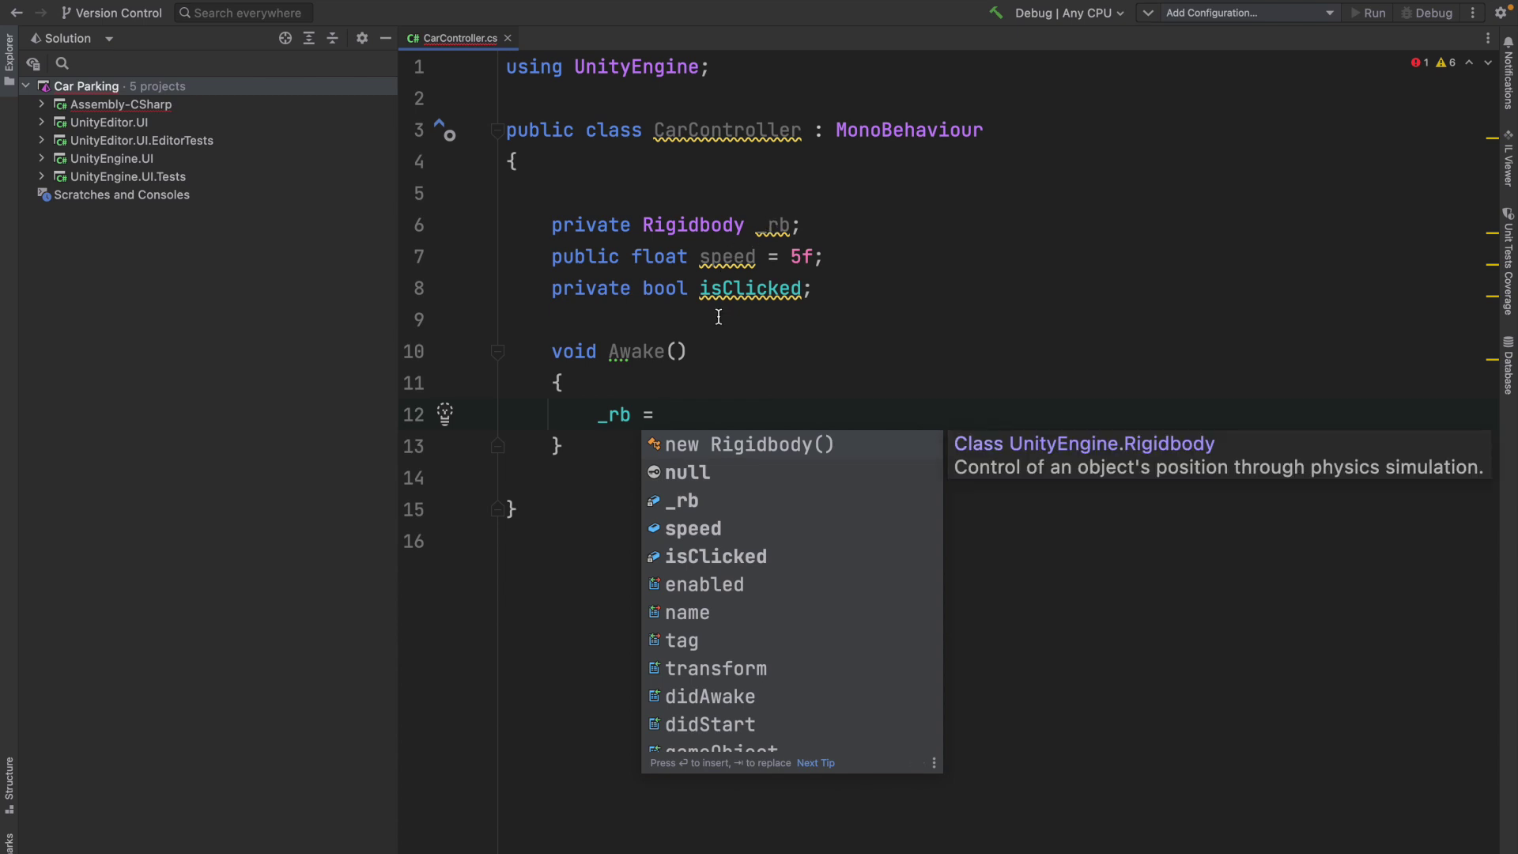
{"action": "type", "text": "Get"}
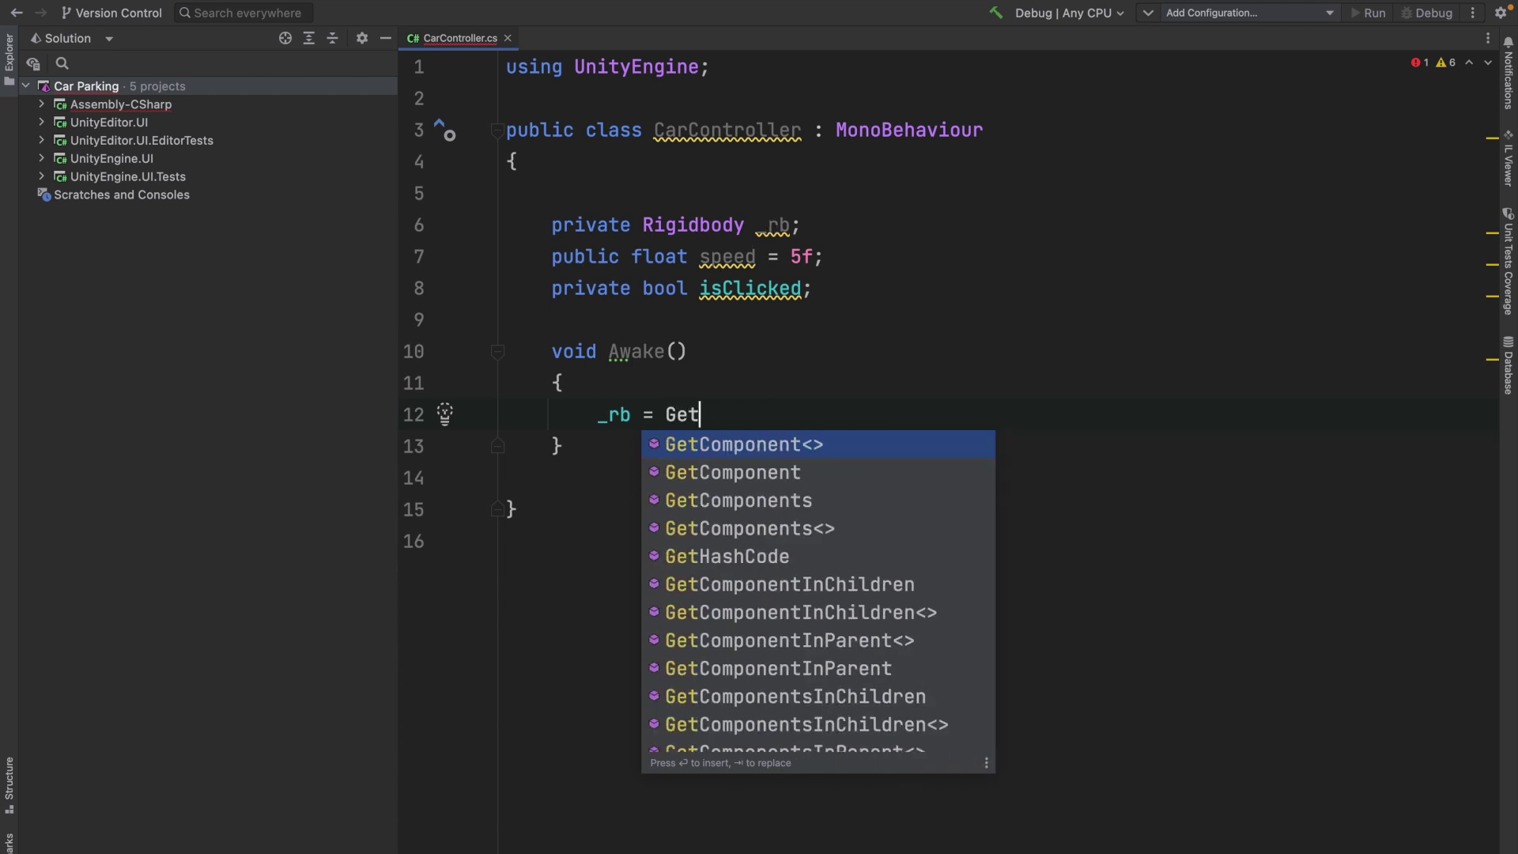
{"action": "key", "text": "Return"}
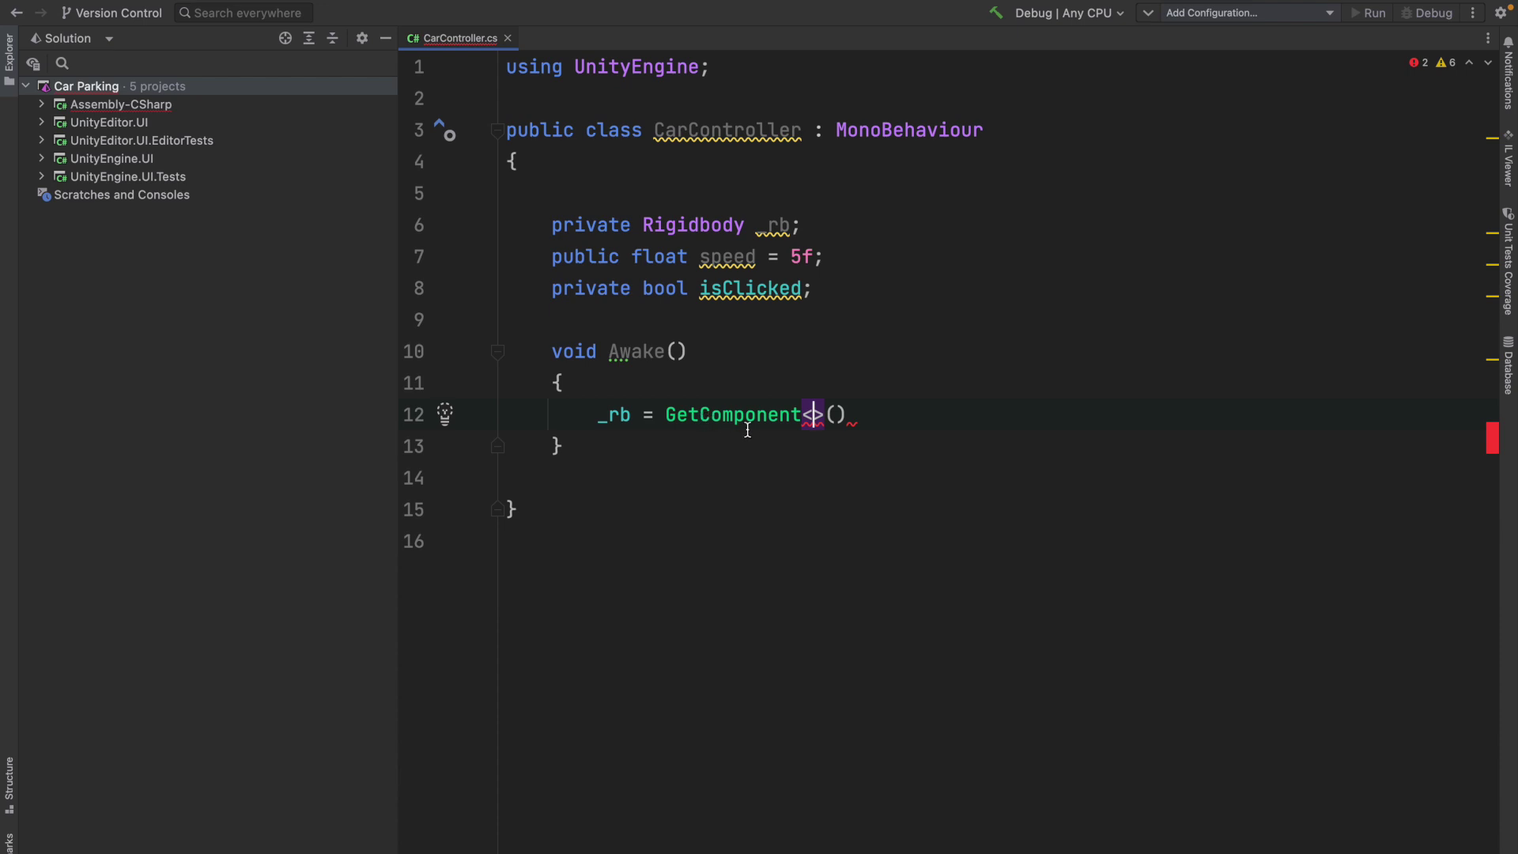
{"action": "type", "text": "Ri"}
{"action": "key", "text": "Return"}
{"action": "key", "text": "Right"}
{"action": "key", "text": "Right"}
{"action": "key", "text": "Right"}
{"action": "type", "text": ";"}
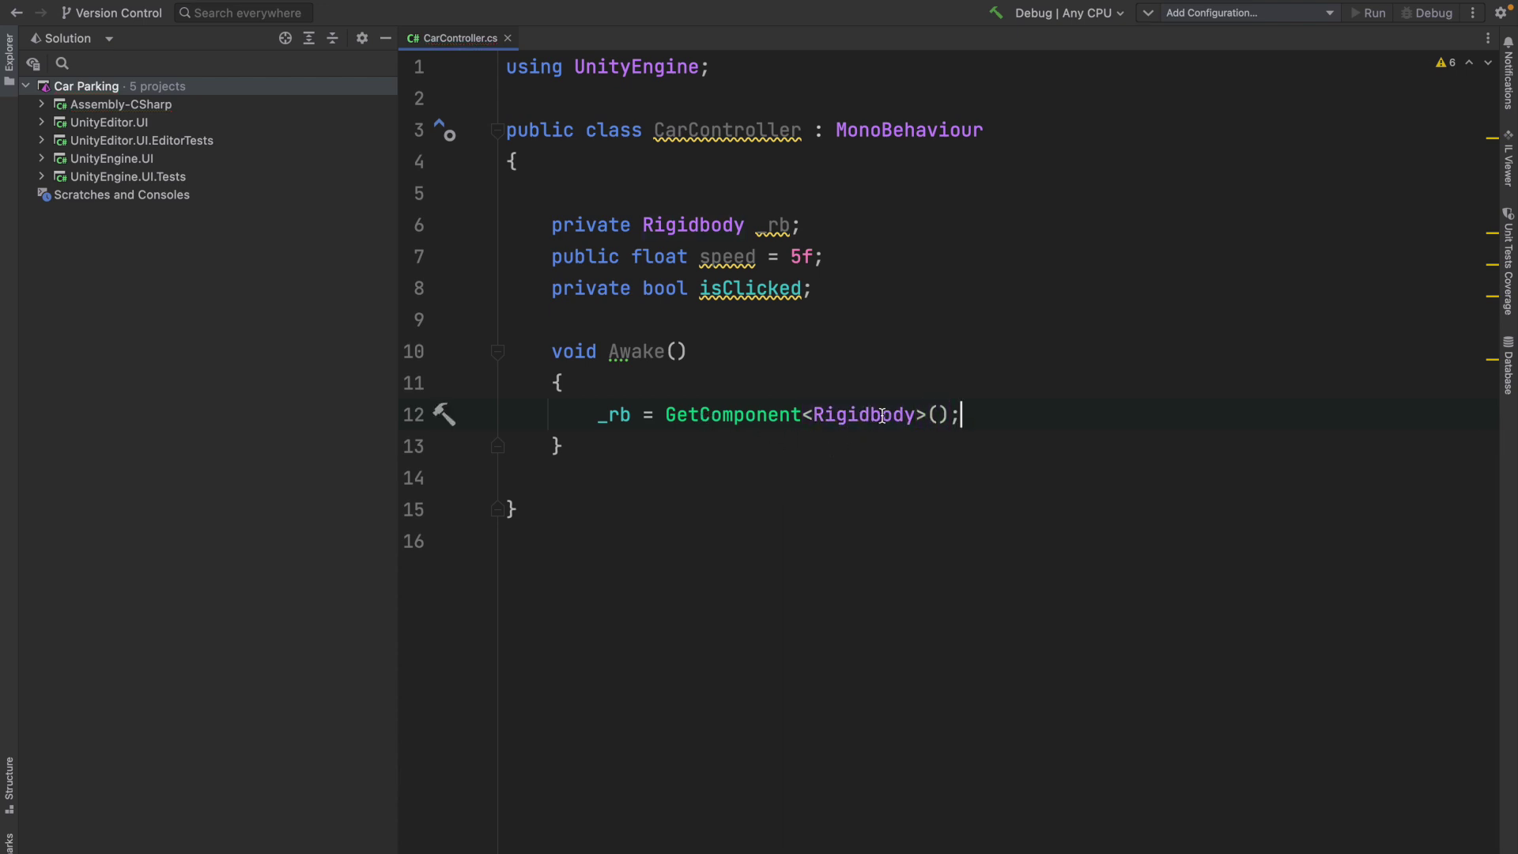
- Below Awake, begin a new void OnMouseDown() method
{"action": "left_click", "coordinate": [596, 416]}
{"action": "left_click", "coordinate": [617, 444]}
{"action": "key", "text": "Return"}
{"action": "key", "text": "Return"}
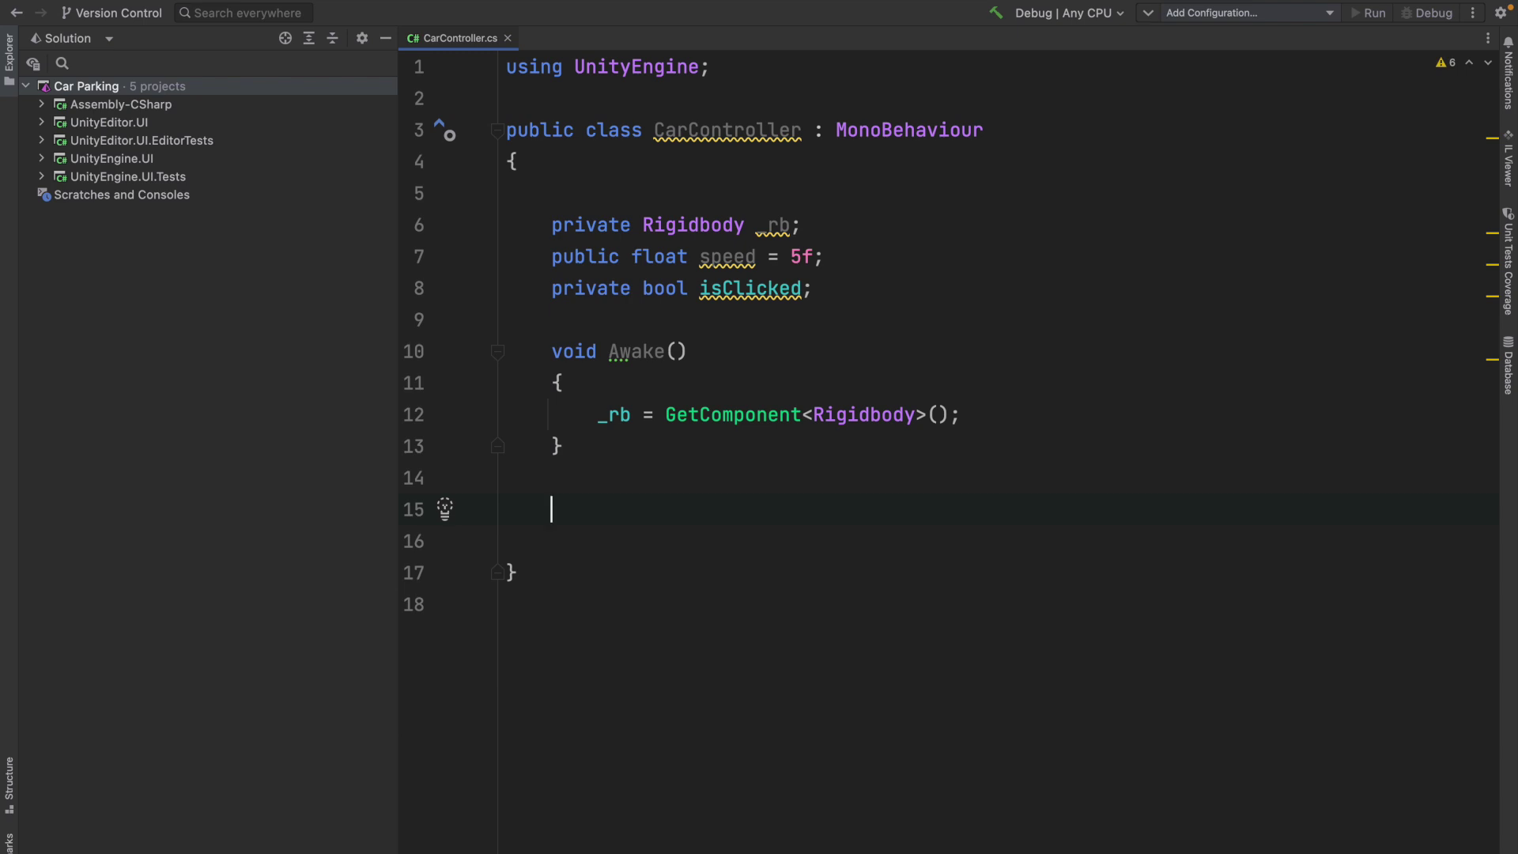
{"action": "type", "text": "void OnMouseDown"}
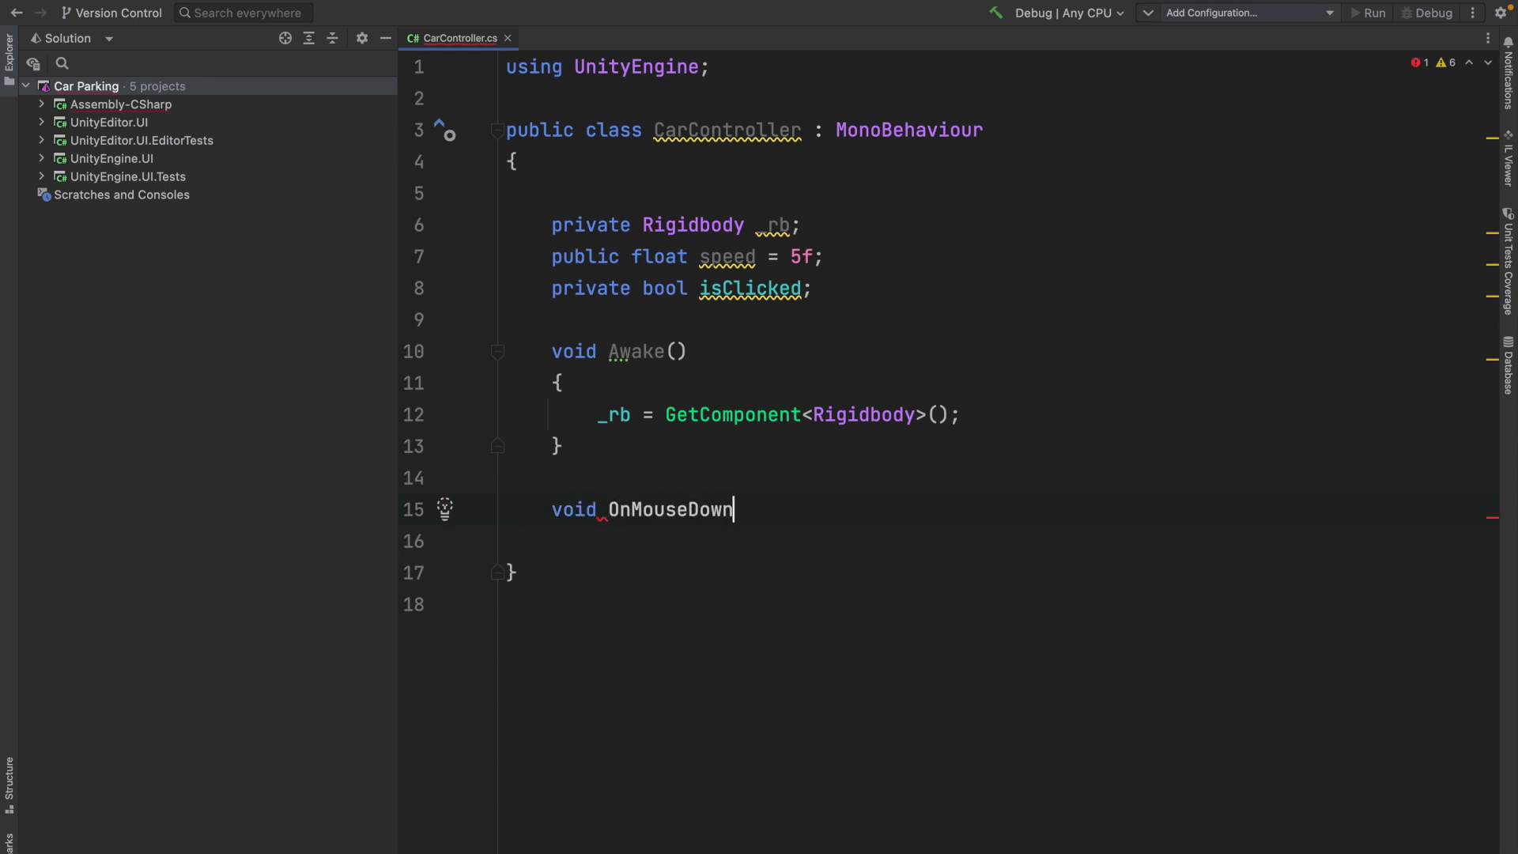
{"action": "type", "text": "()"}
- Give OnMouseDown a body that sets isClicked = true
{"action": "key", "text": "Return"}
{"action": "type", "text": "{"}
{"action": "key", "text": "Return"}
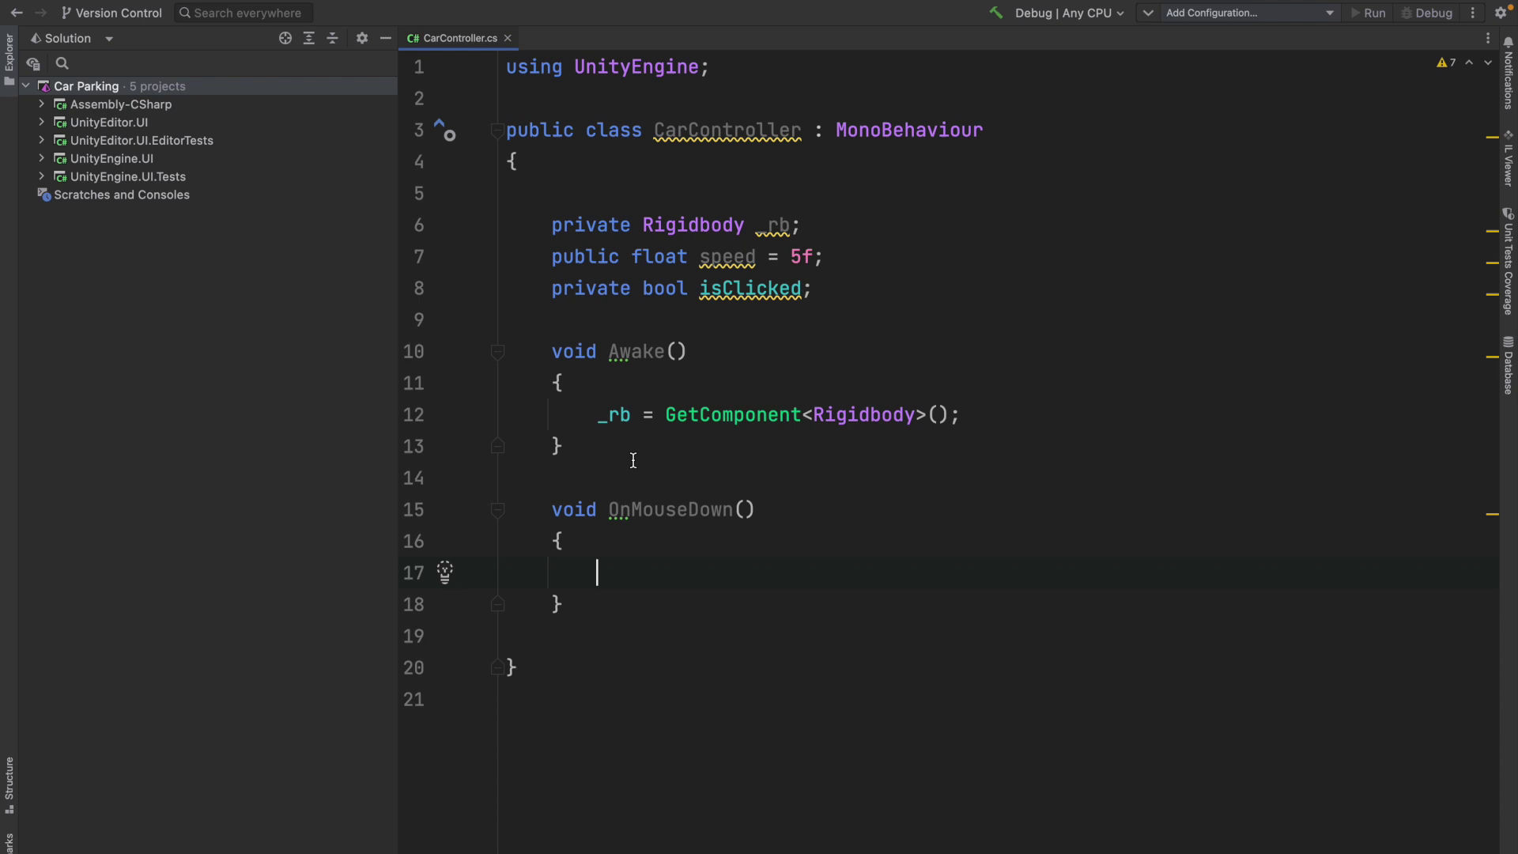
{"action": "type", "text": "is"}
{"action": "key", "text": "Return"}
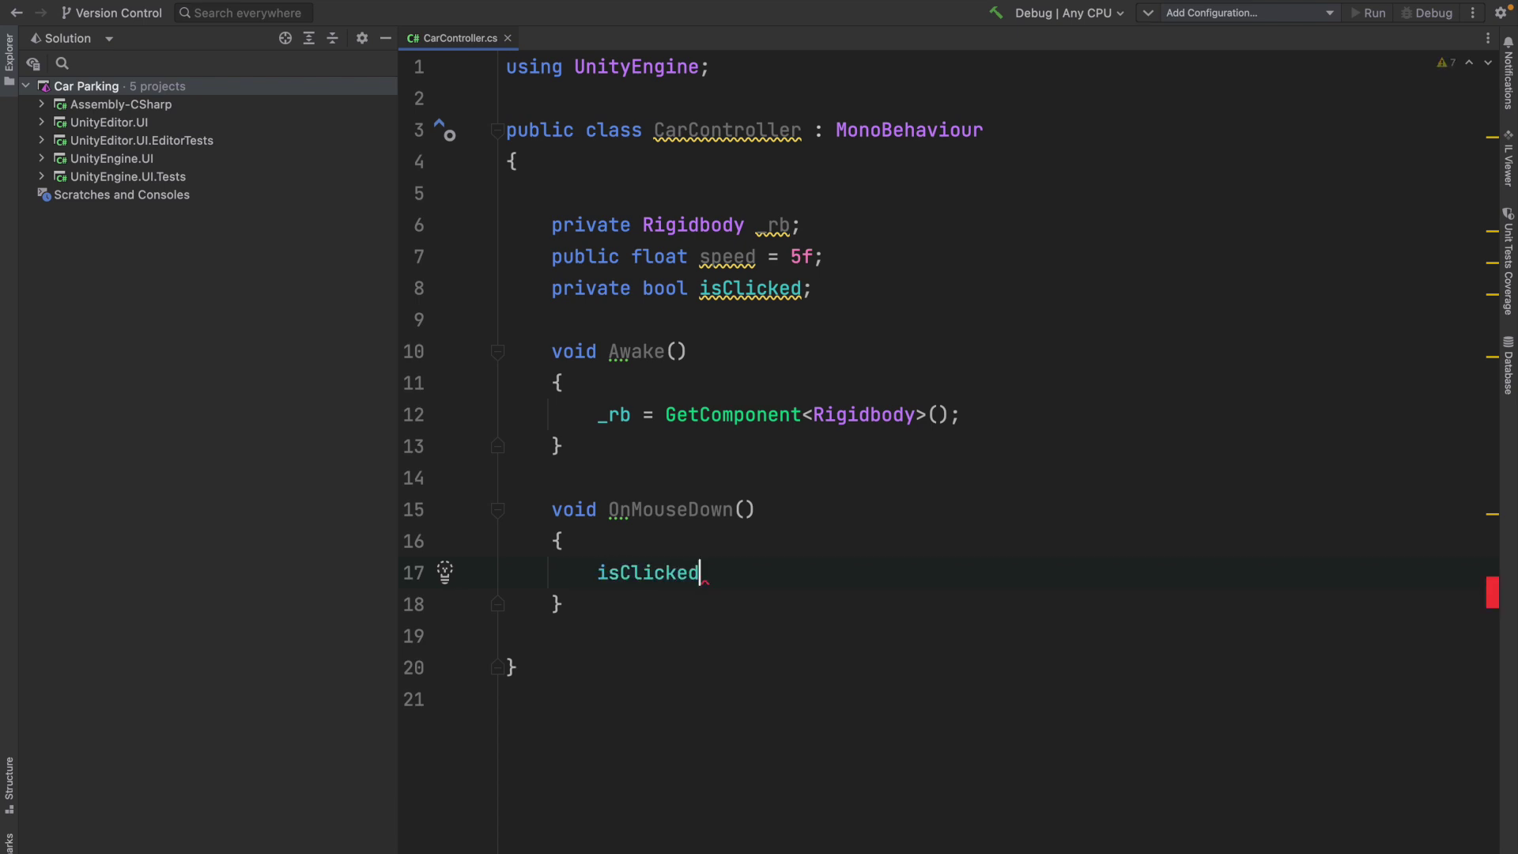
{"action": "type", "text": " = true;"}
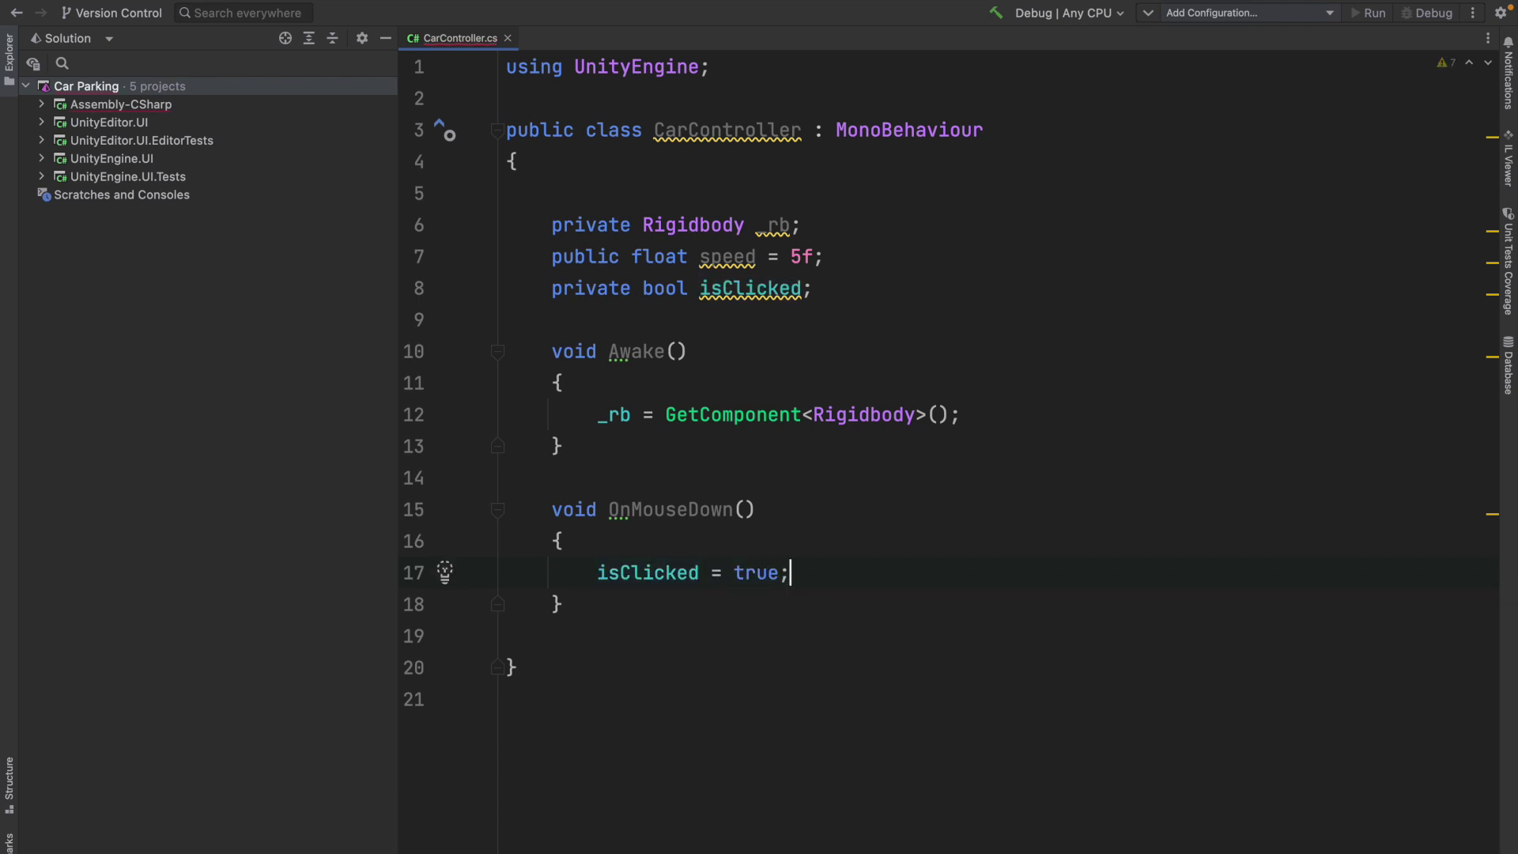
- Open a blank line below OnMouseDown, ready for a new method
{"action": "double_click", "coordinate": [633, 572]}
{"action": "left_click", "coordinate": [793, 574]}
{"action": "left_click", "coordinate": [742, 603]}
{"action": "key", "text": "Return"}
{"action": "key", "text": "Return"}
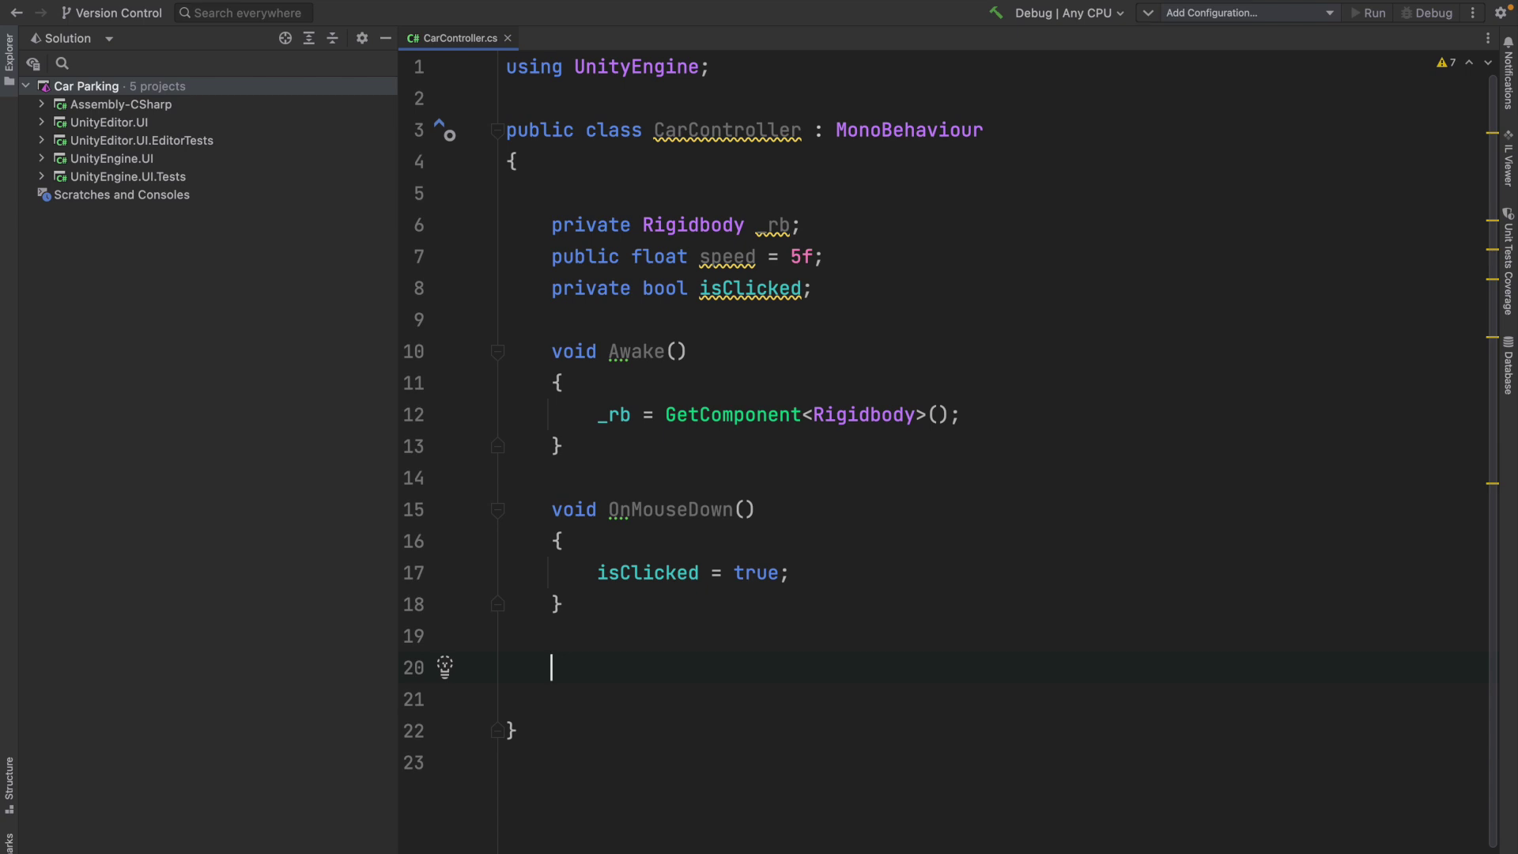
- Add an empty void FixedUpdate() method to CarController
{"action": "type", "text": "void Fixed"}
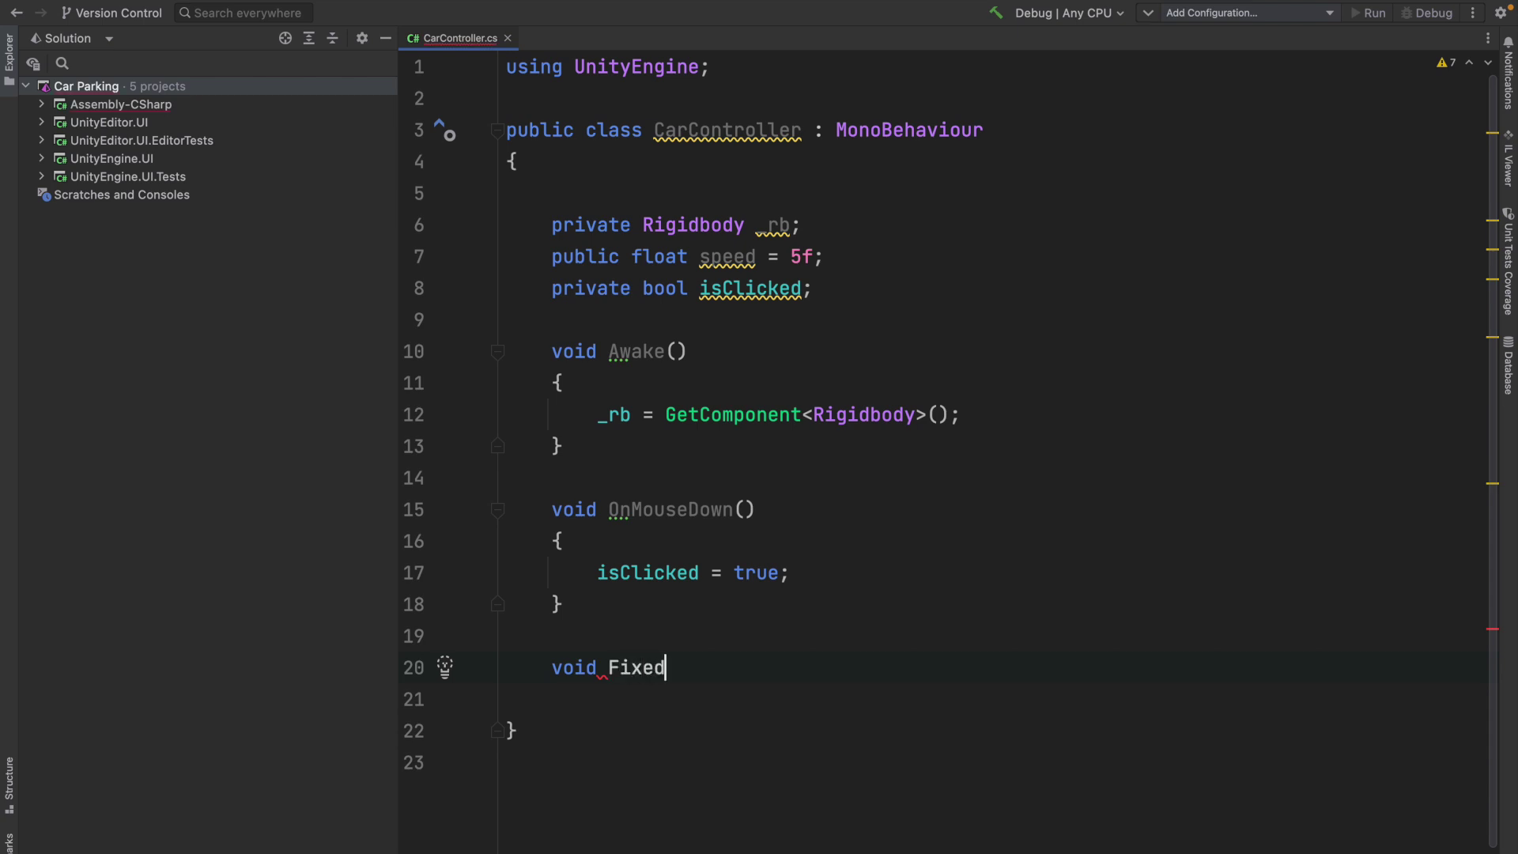
{"action": "type", "text": "Update() {"}
{"action": "key", "text": "Return"}
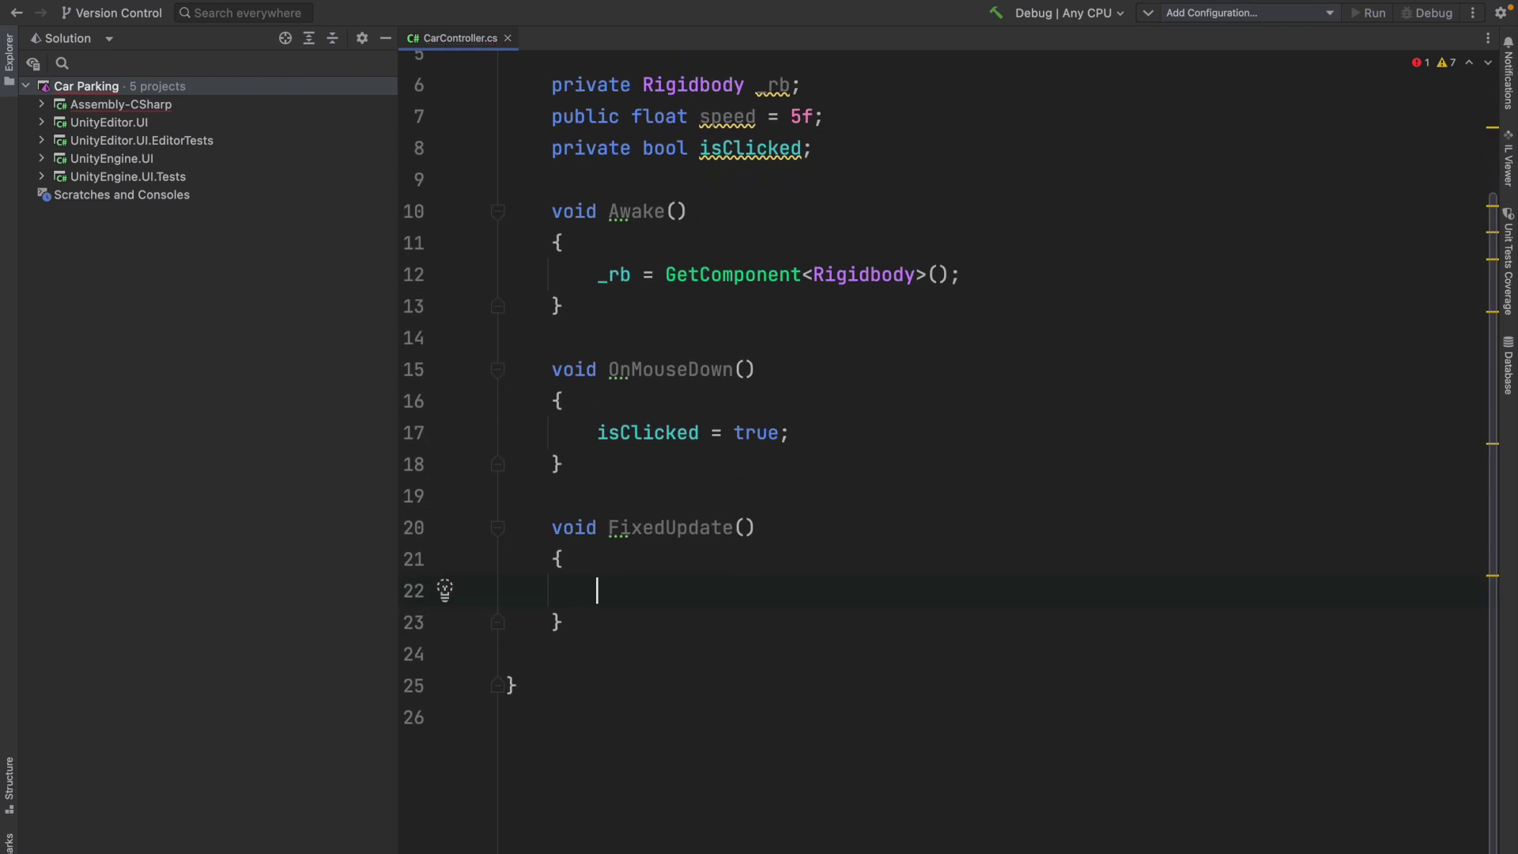
{"action": "left_click_drag", "start_coordinate": [665, 527], "coordinate": [608, 527]}
{"action": "key", "text": "BackSpace"}
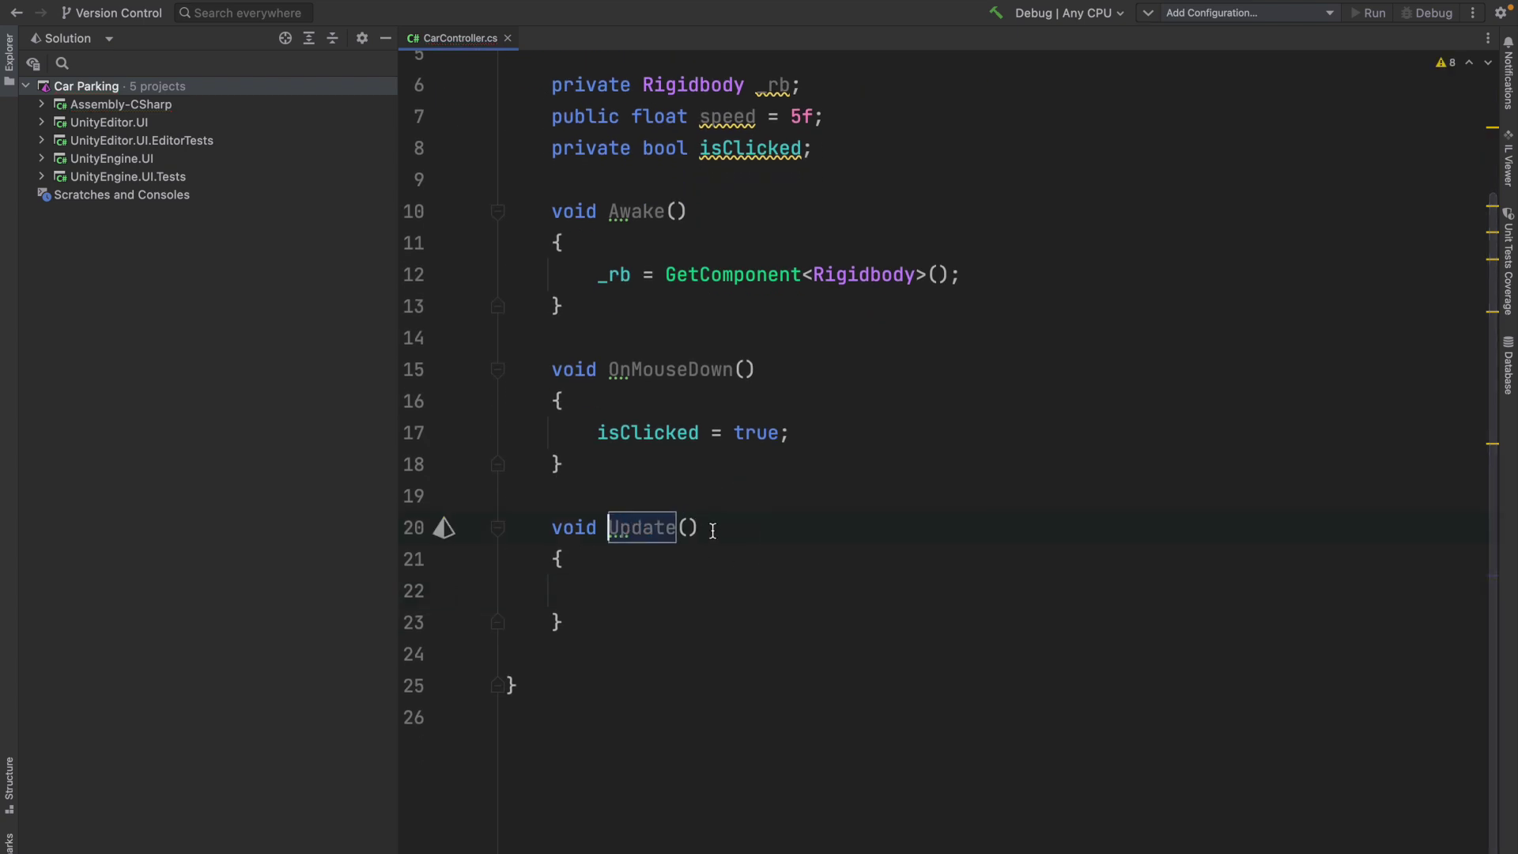
{"action": "key", "text": "ctrl+z"}
{"action": "key", "text": "Up"}
{"action": "left_click", "coordinate": [676, 580]}
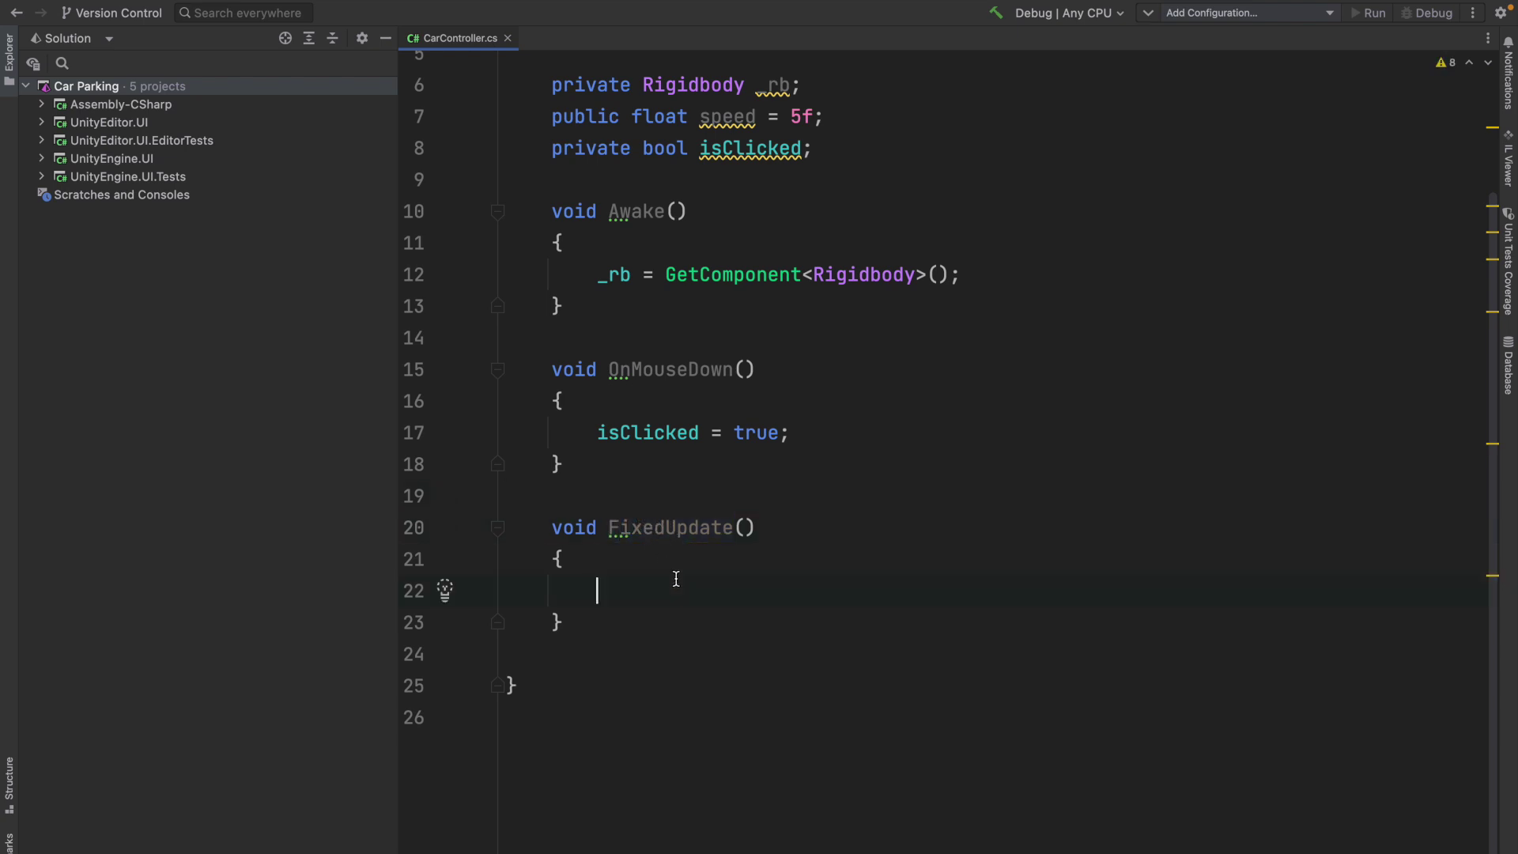
- Inside FixedUpdate, add if (isClicked) calling _rb.MovePosition
{"action": "type", "text": "if"}
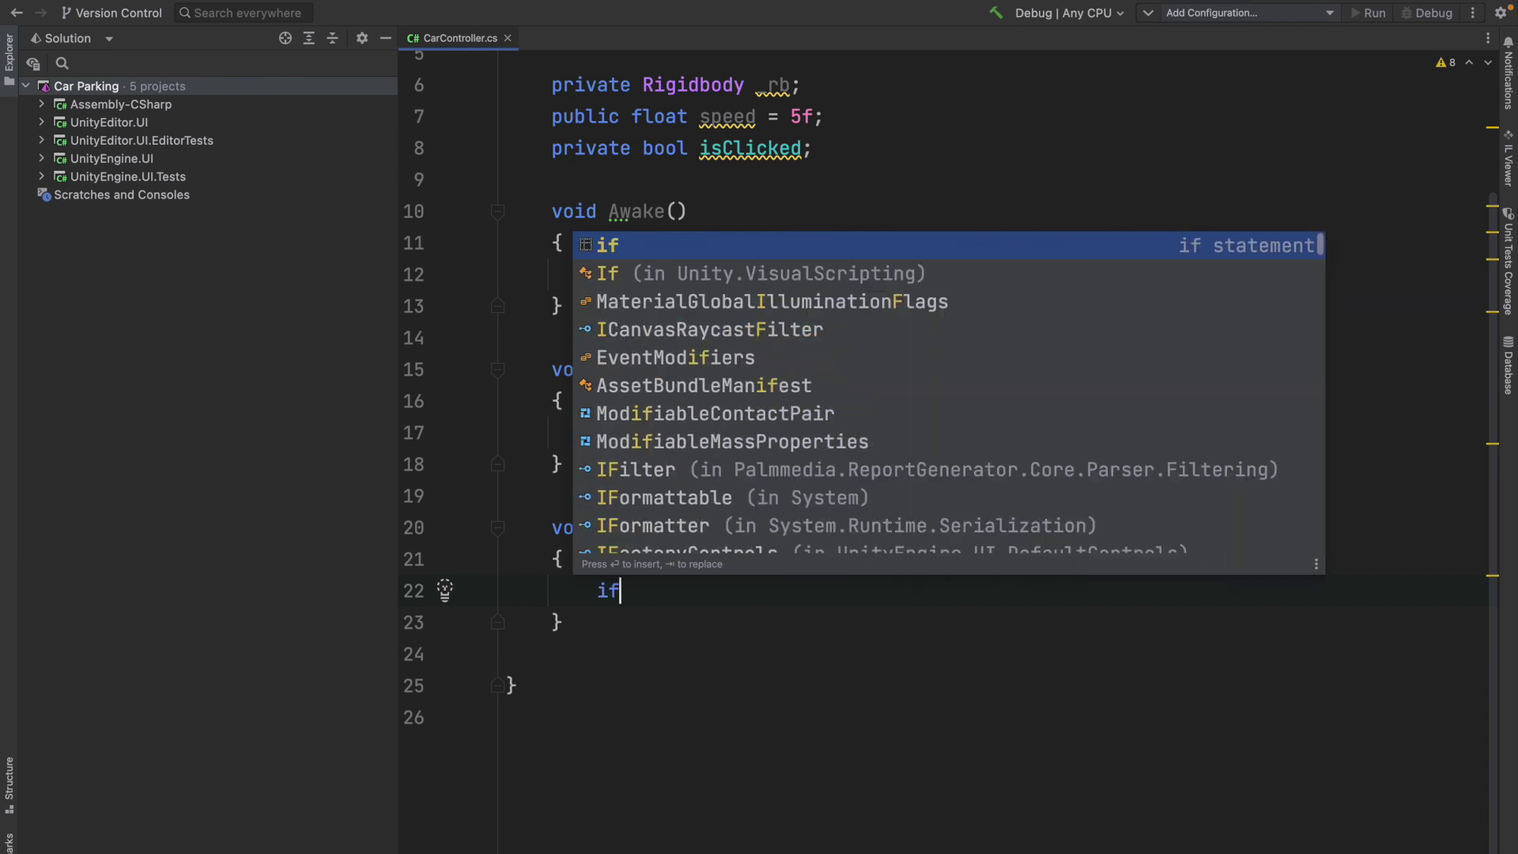
{"action": "type", "text": "(is"}
{"action": "key", "text": "Return"}
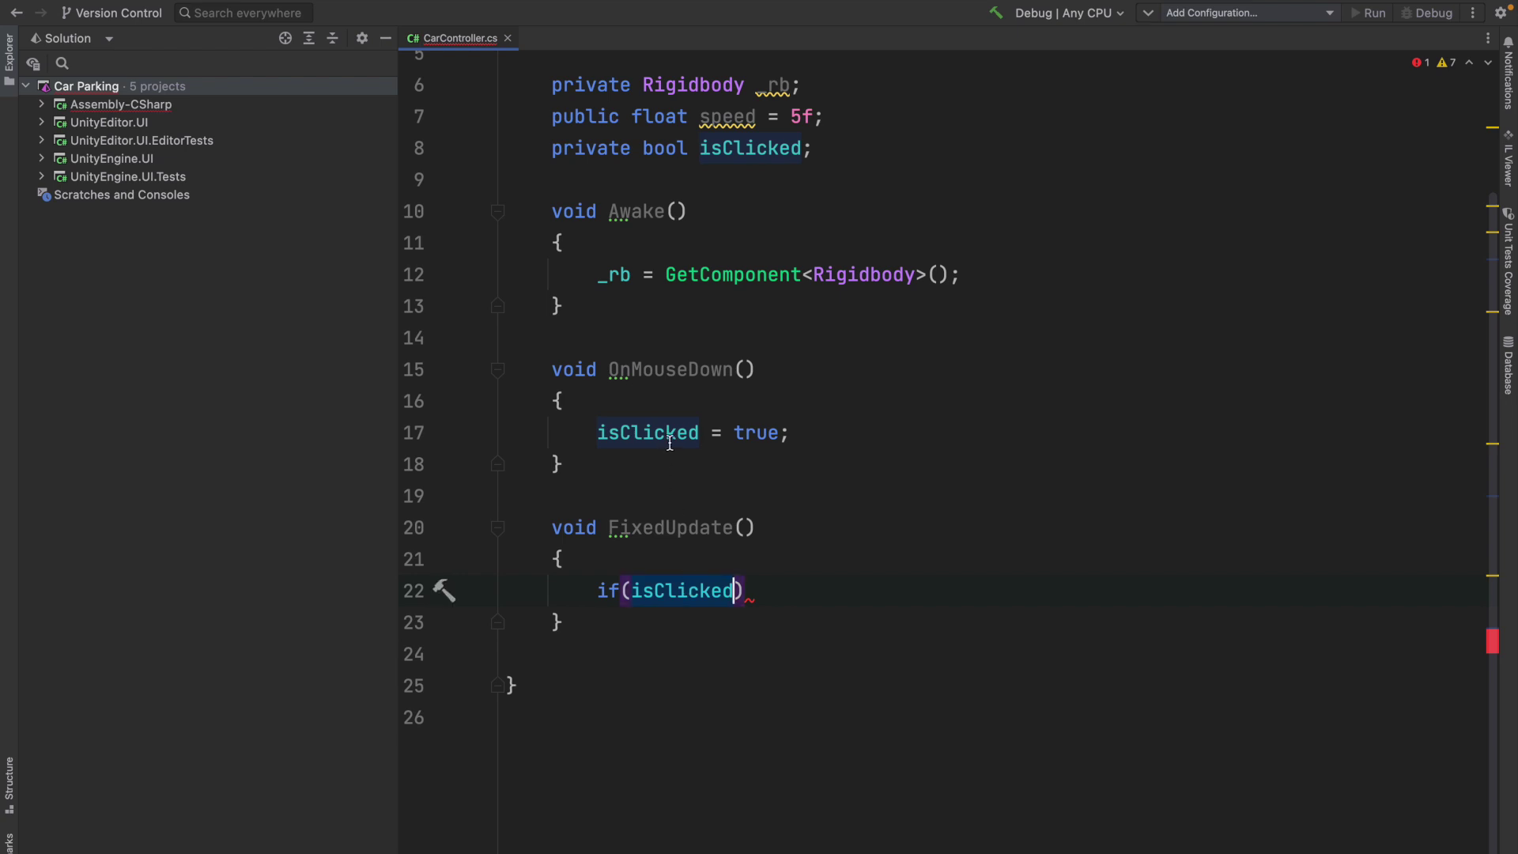
{"action": "key", "text": "Right"}
{"action": "key", "text": "Return"}
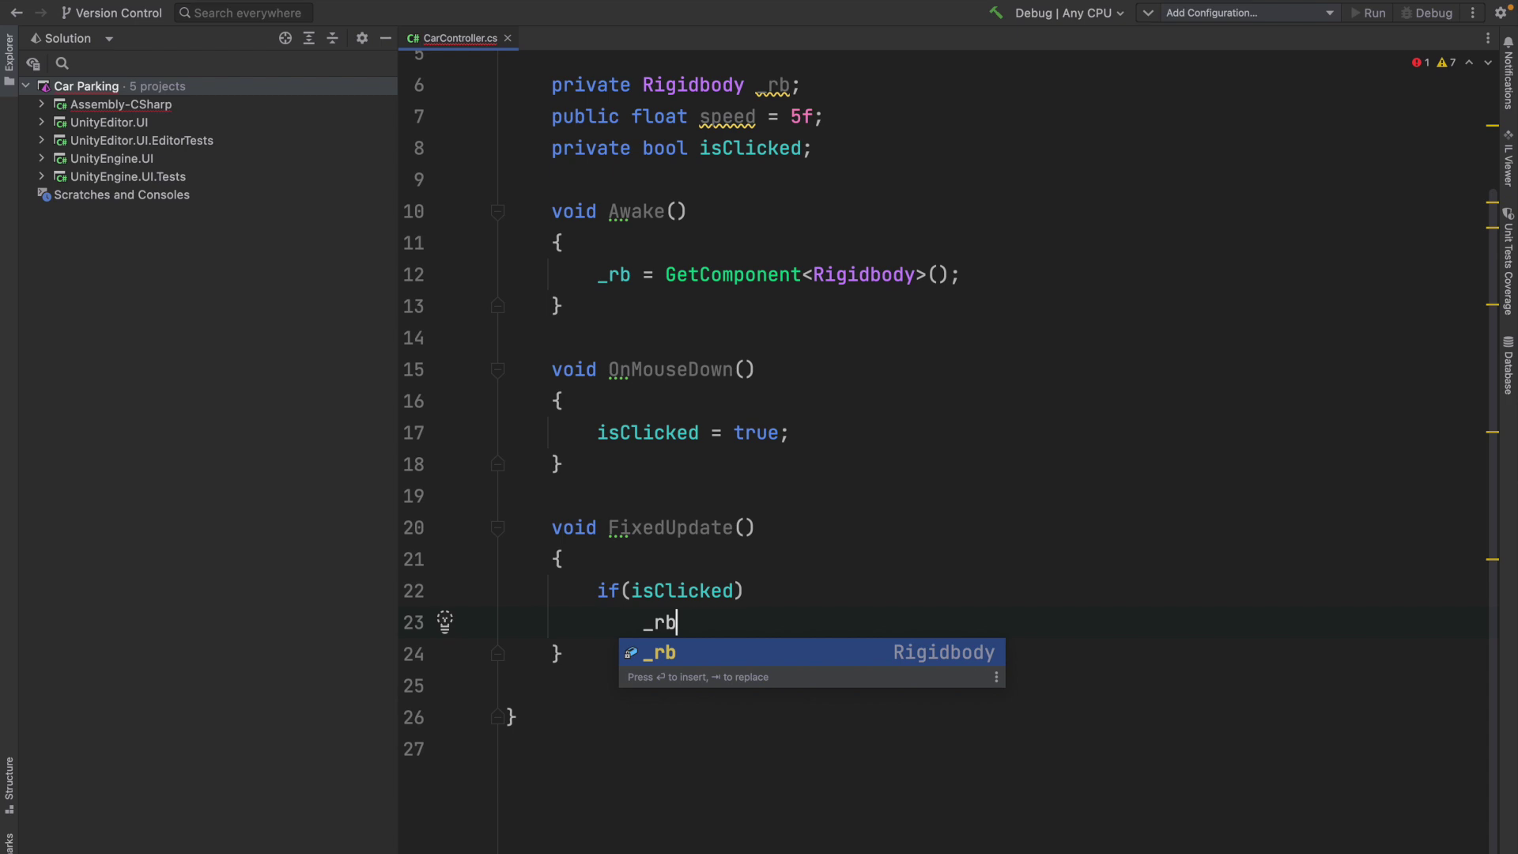
{"action": "type", "text": ".Mo"}
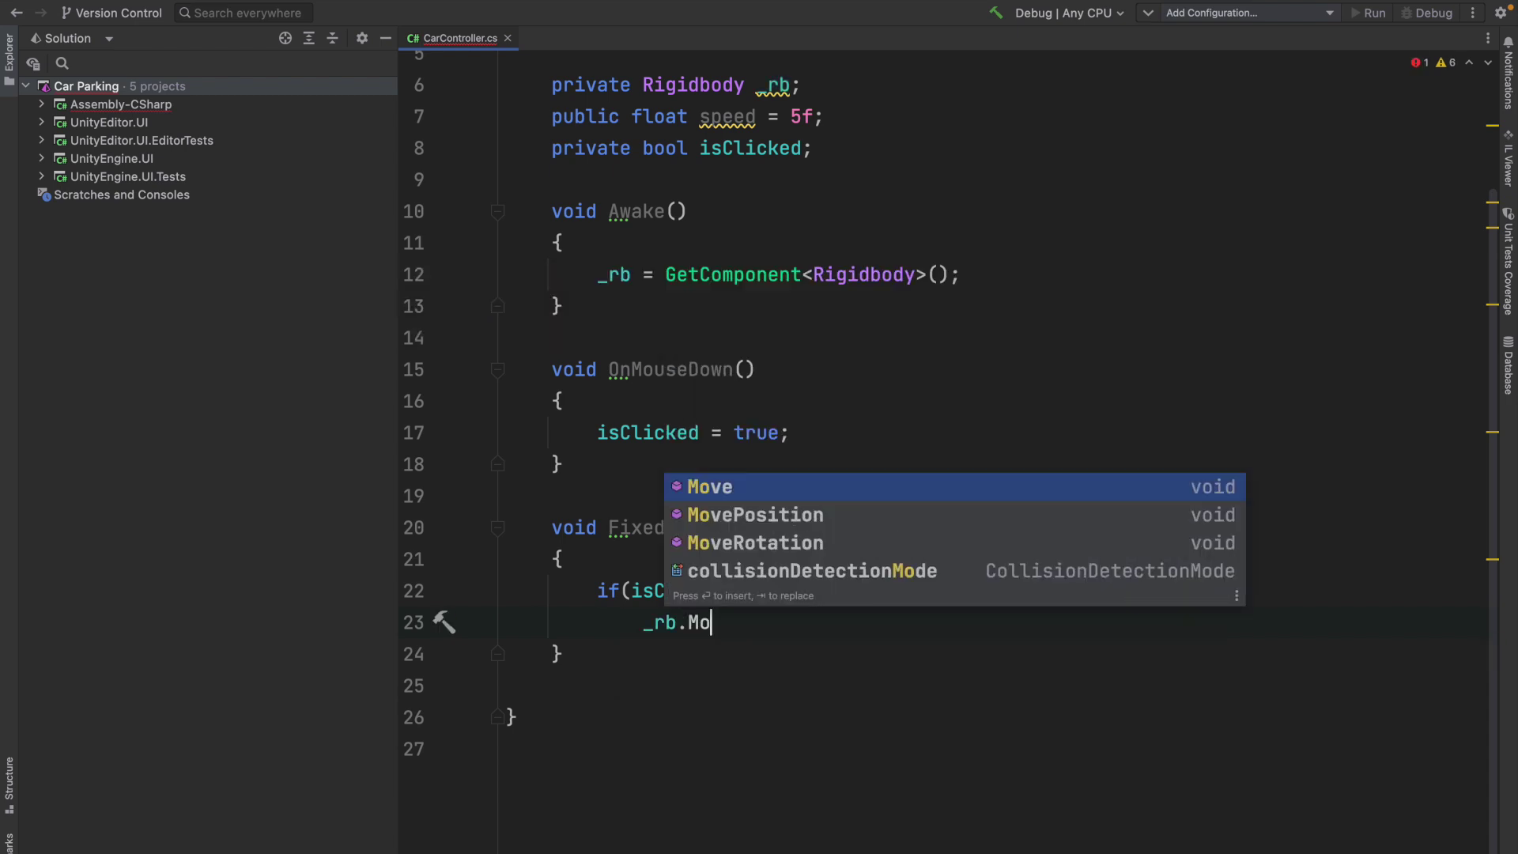
{"action": "type", "text": "ve"}
{"action": "key", "text": "Down"}
{"action": "key", "text": "Return"}
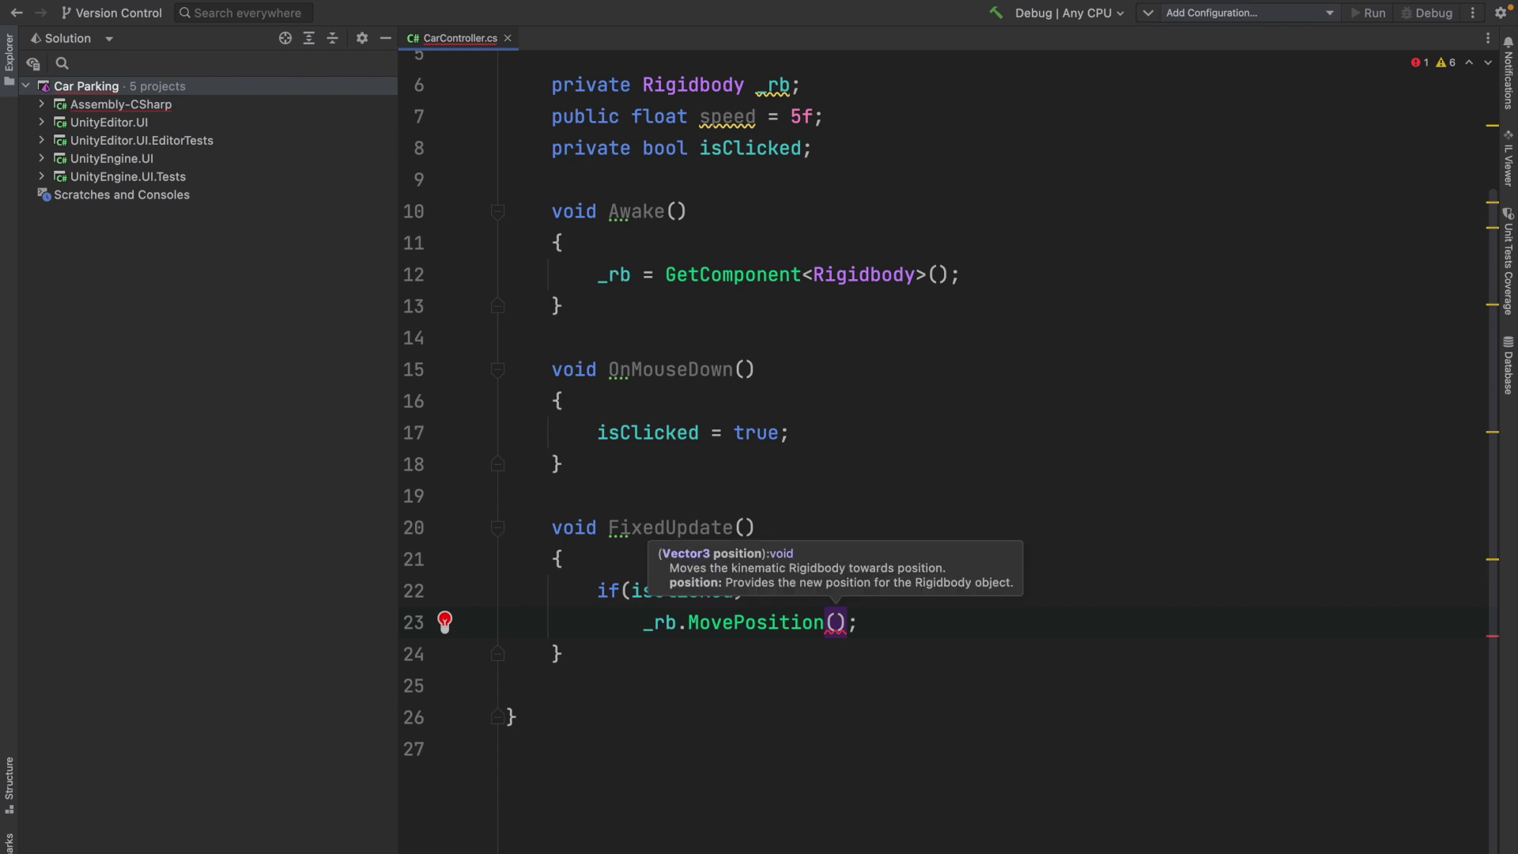
- Pass transform.position + Vector3.forward * speed * Time.fixedDeltaTime to MovePosition
{"action": "type", "text": "tra"}
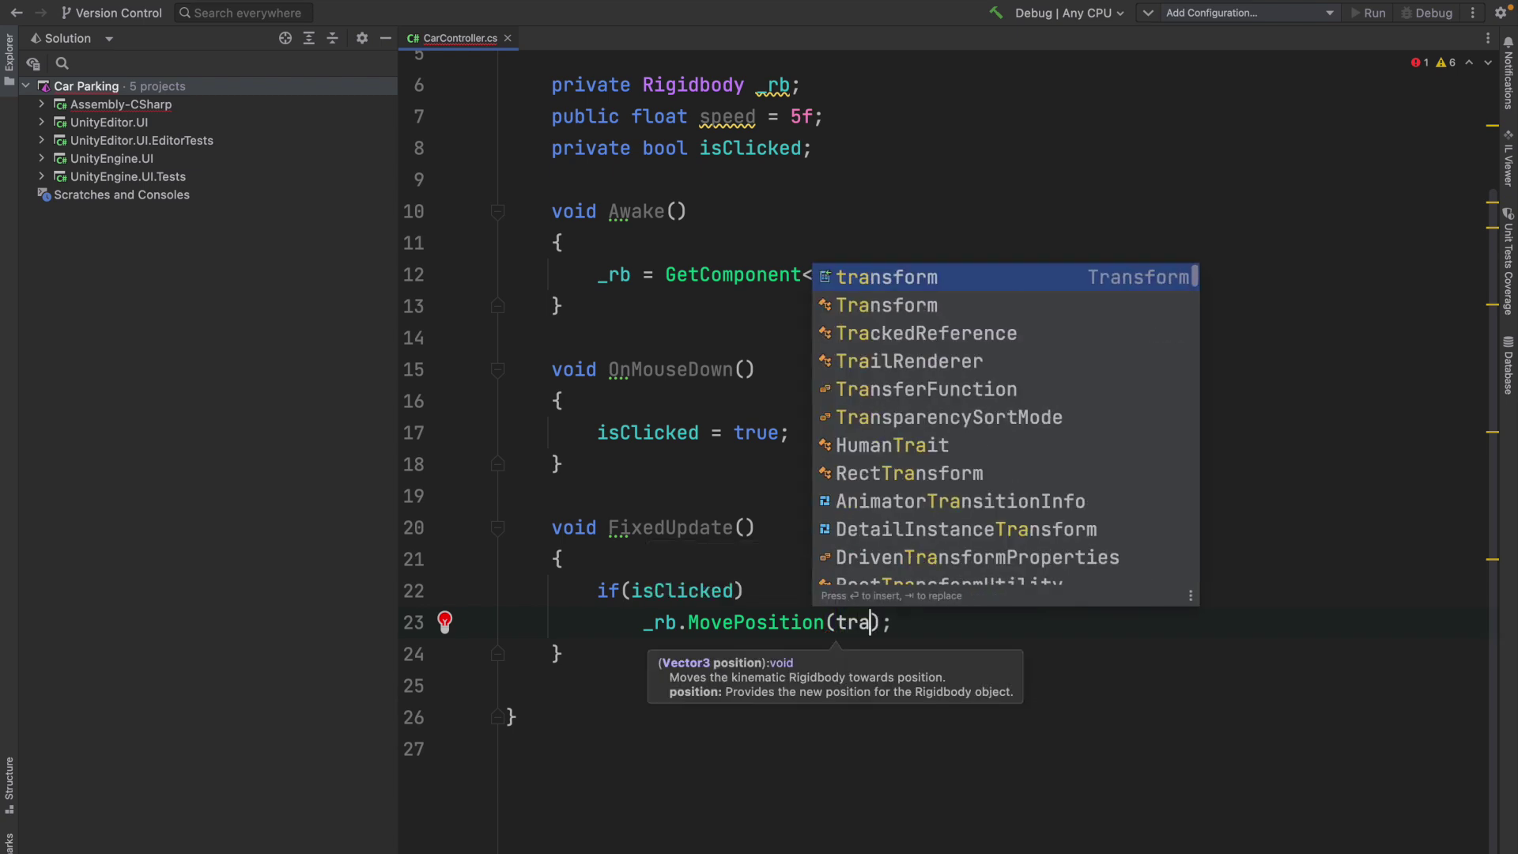
{"action": "key", "text": "Return"}
{"action": "type", "text": ".pos"}
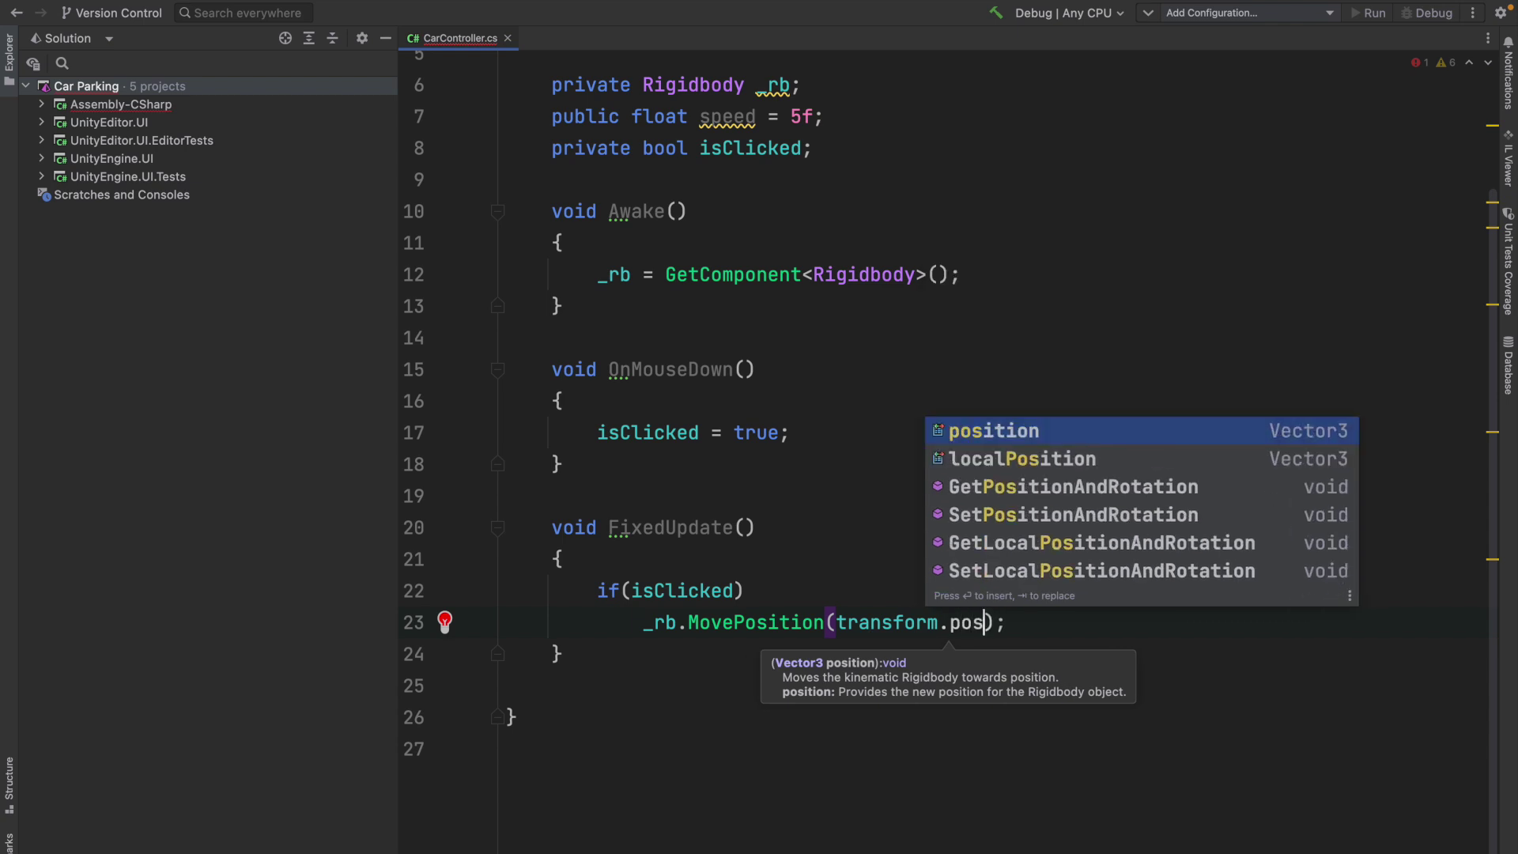
{"action": "key", "text": "Return"}
{"action": "type", "text": "+ Ve"}
{"action": "key", "text": "Down"}
{"action": "key", "text": "Down"}
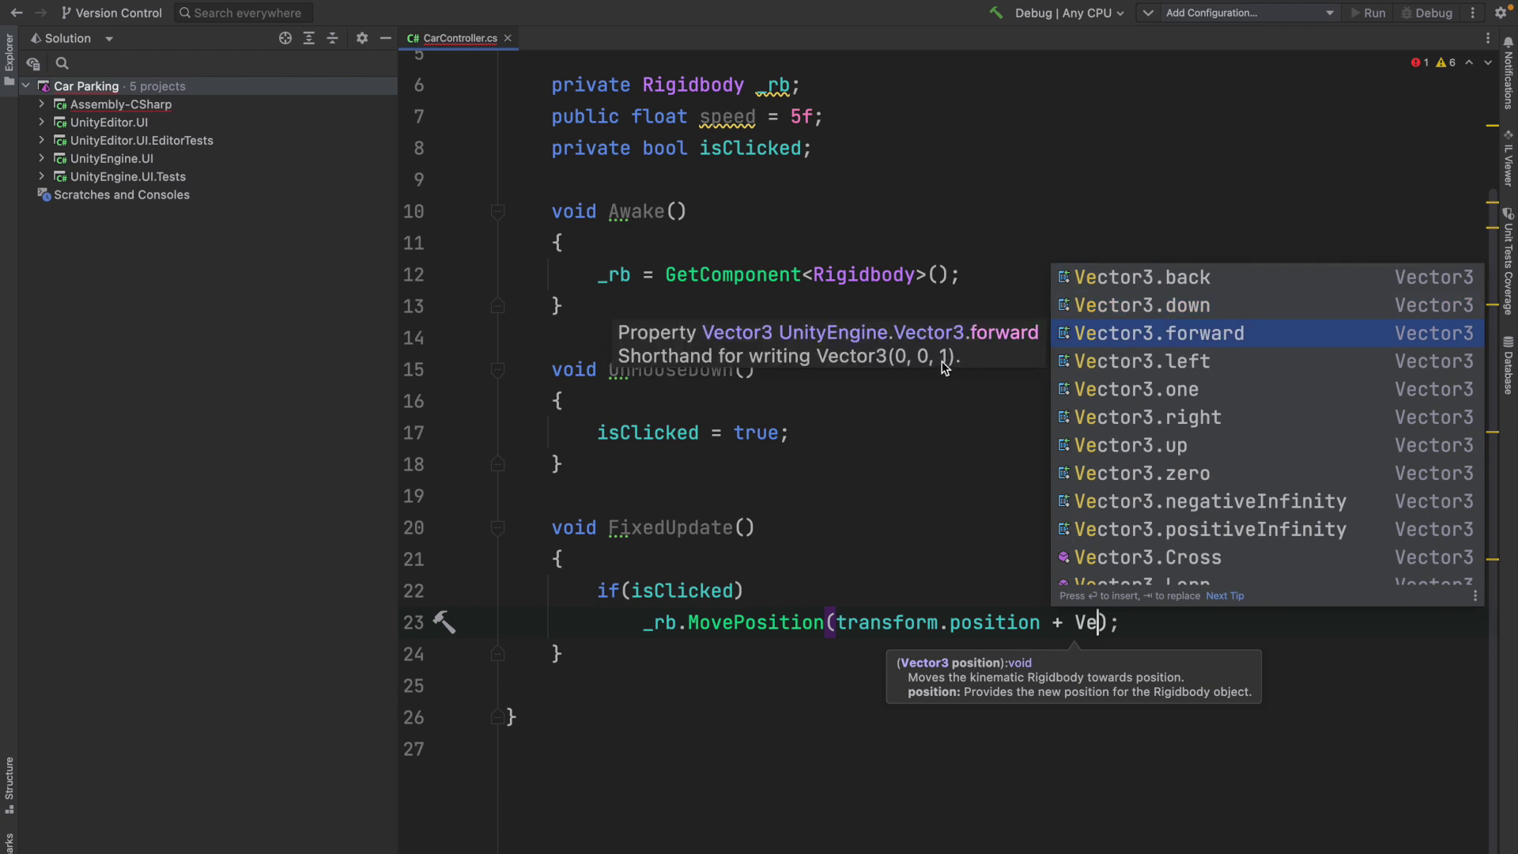
{"action": "key", "text": "Return"}
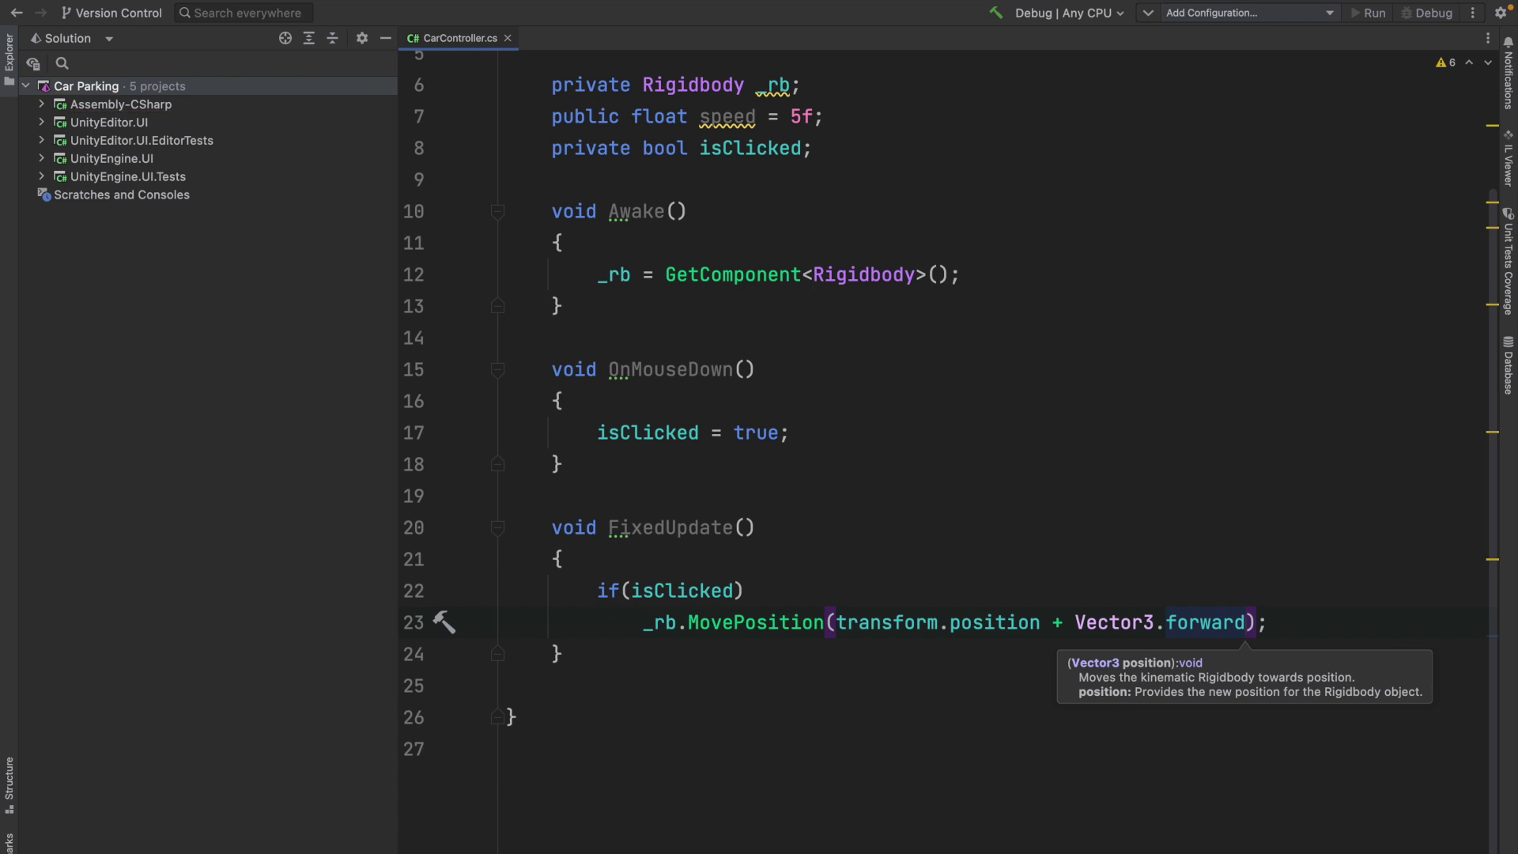
{"action": "type", "text": "* "}
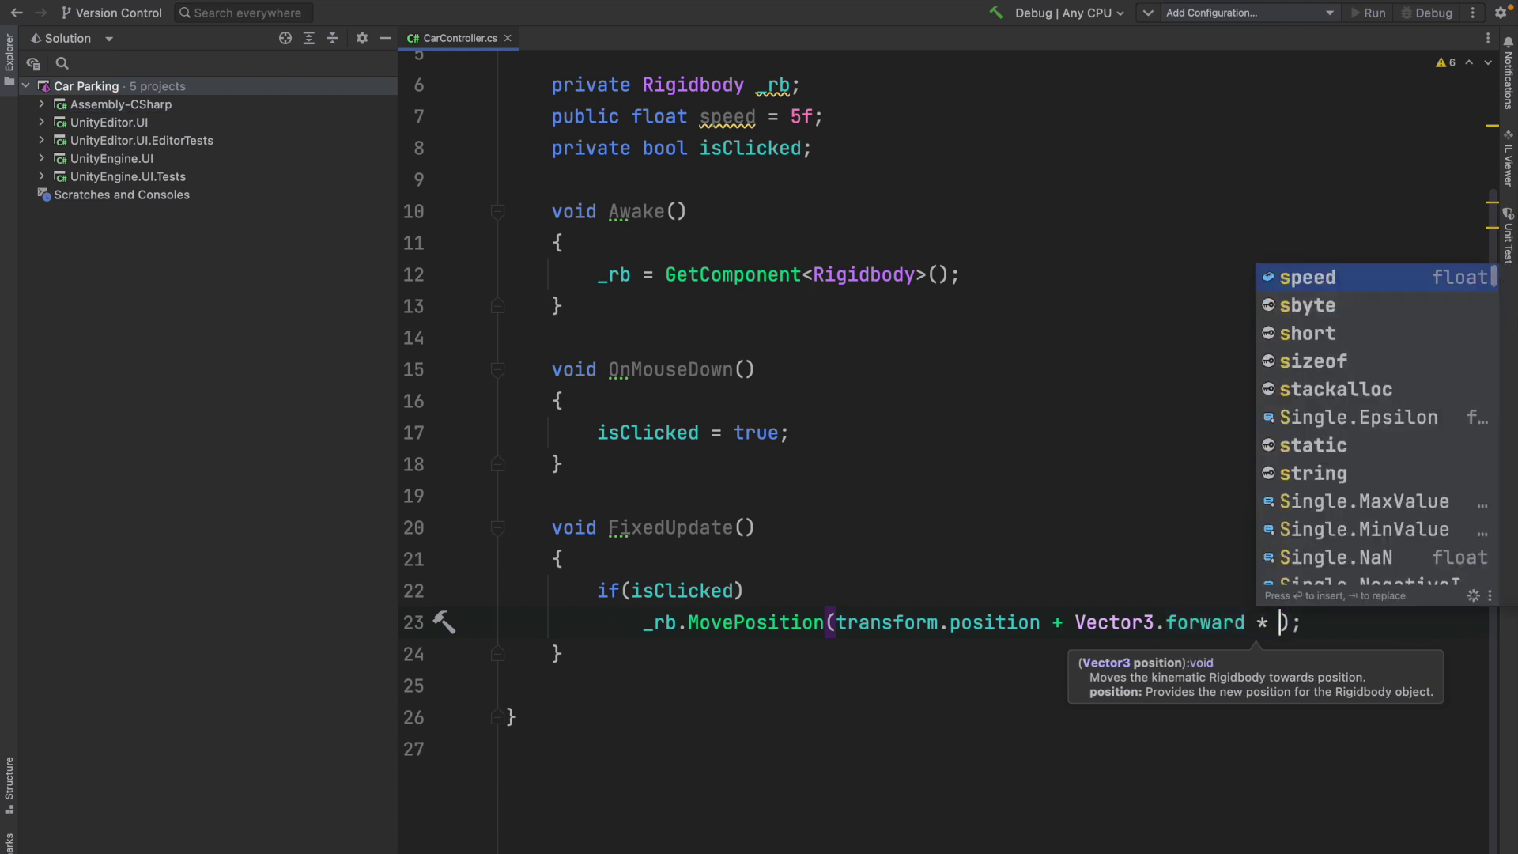
{"action": "type", "text": "speed "}
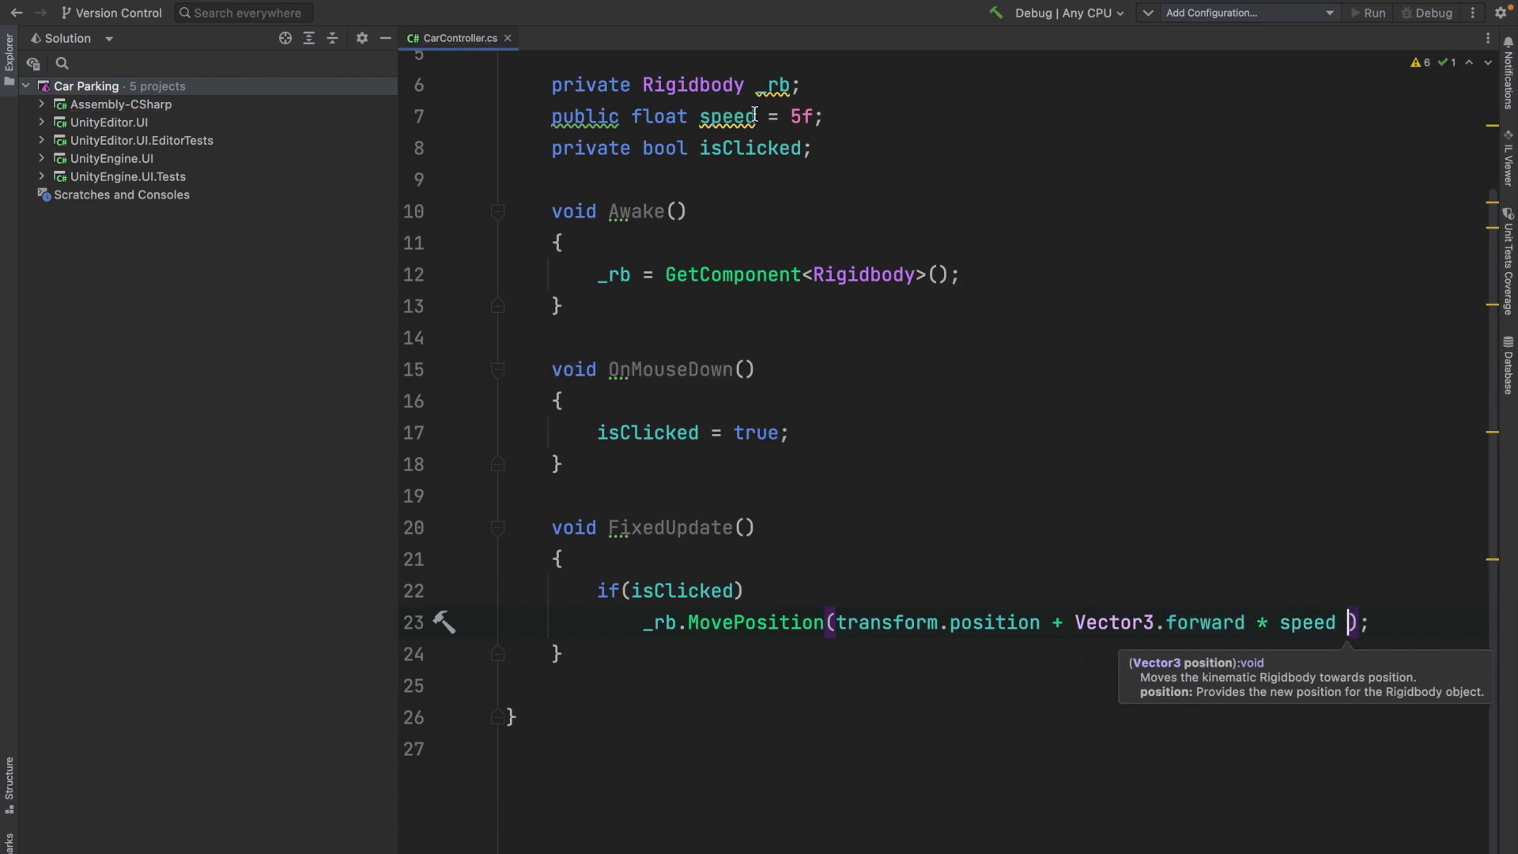
{"action": "type", "text": "* "}
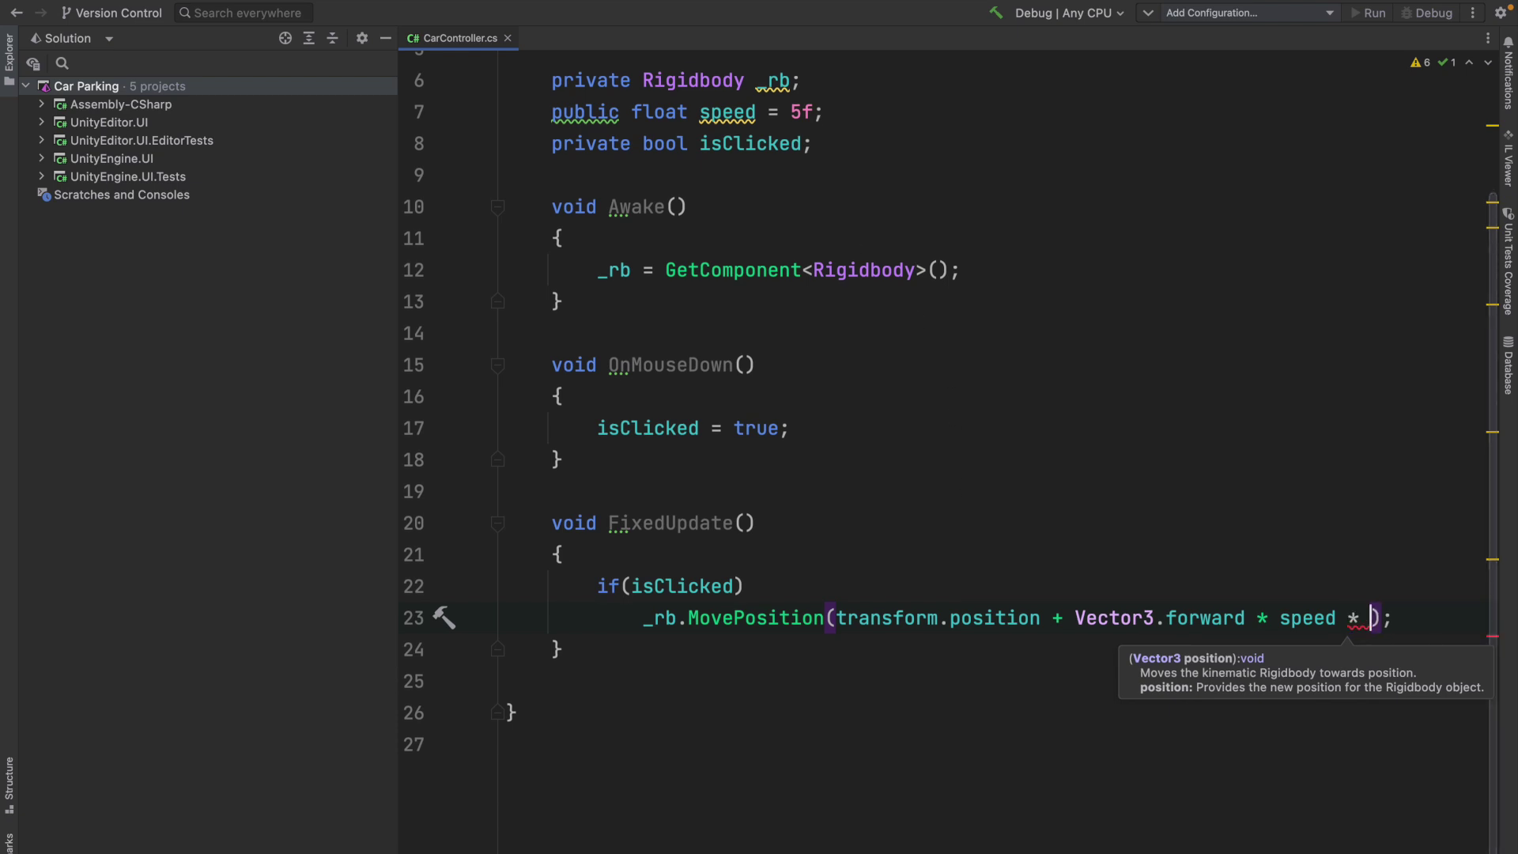
{"action": "type", "text": "Time.De"}
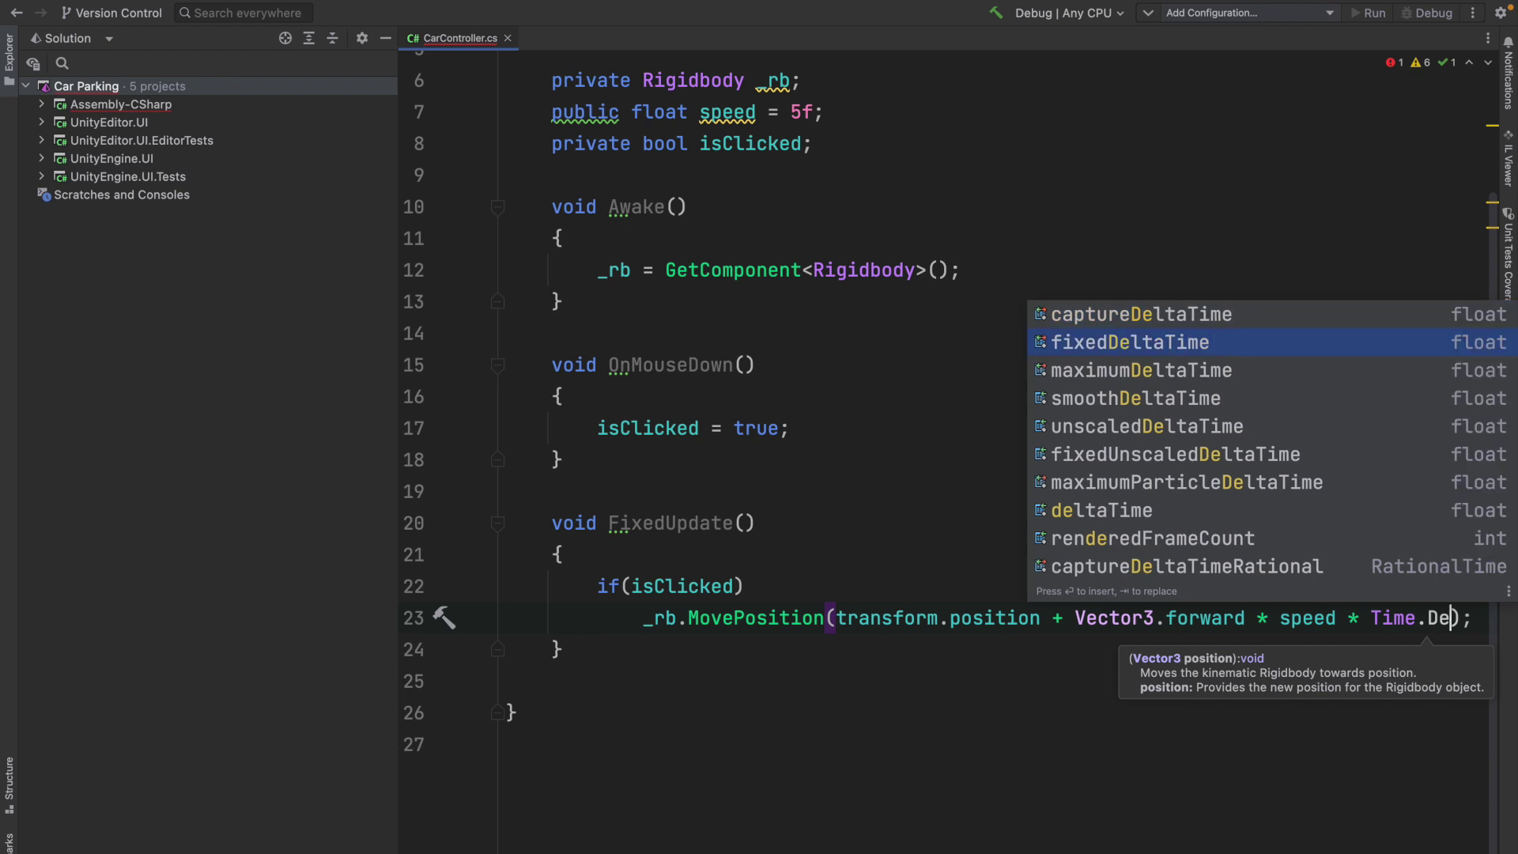
{"action": "key", "text": "Return"}
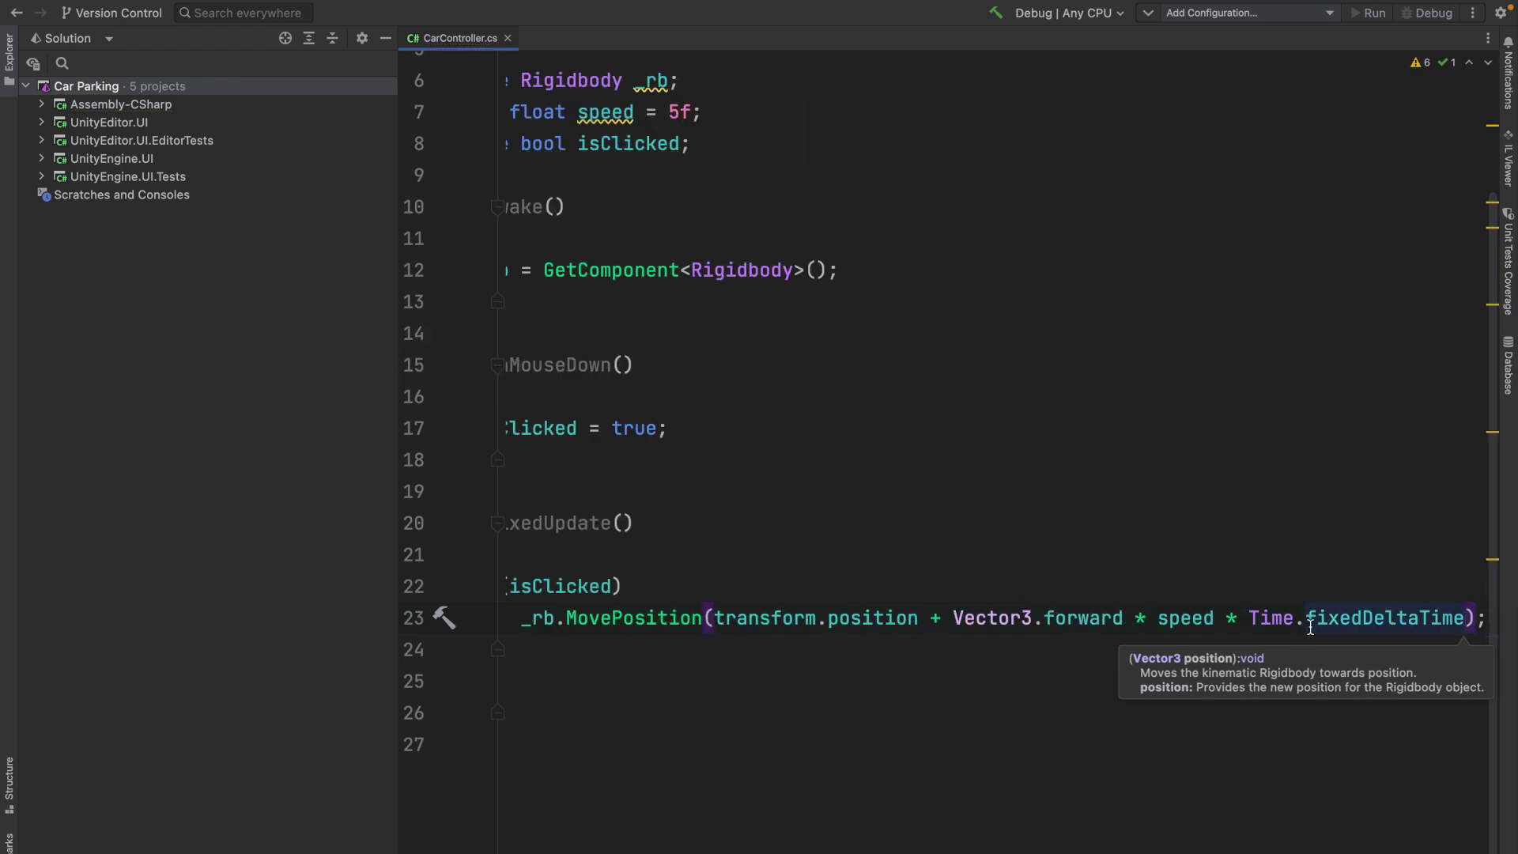
- Review the finished movement line, then switch back to the Unity editor
{"action": "left_click_drag", "start_coordinate": [1476, 618], "coordinate": [782, 619]}
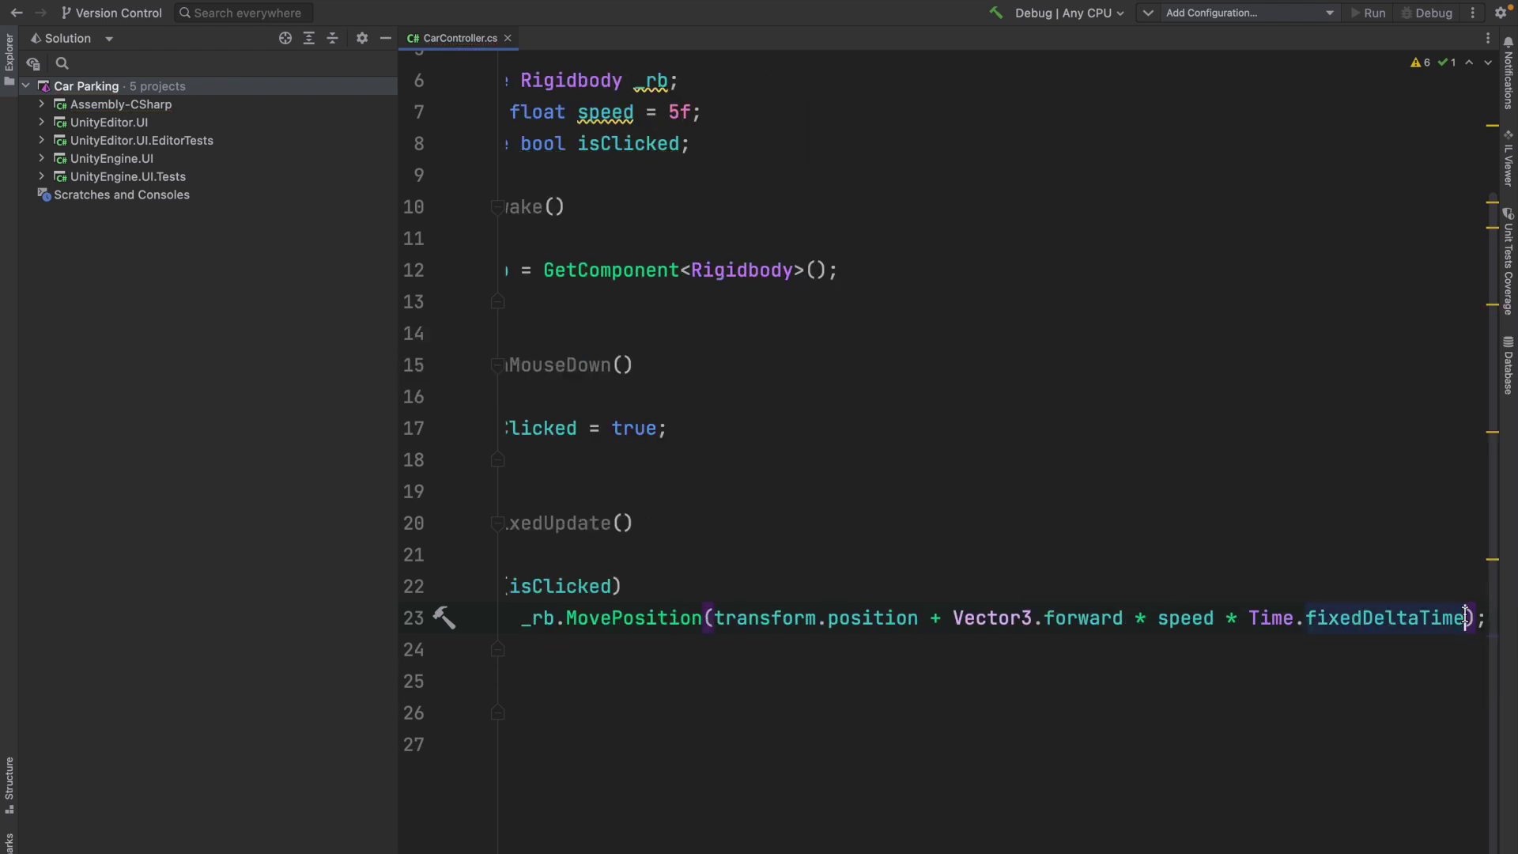
{"action": "left_click", "coordinate": [716, 618]}
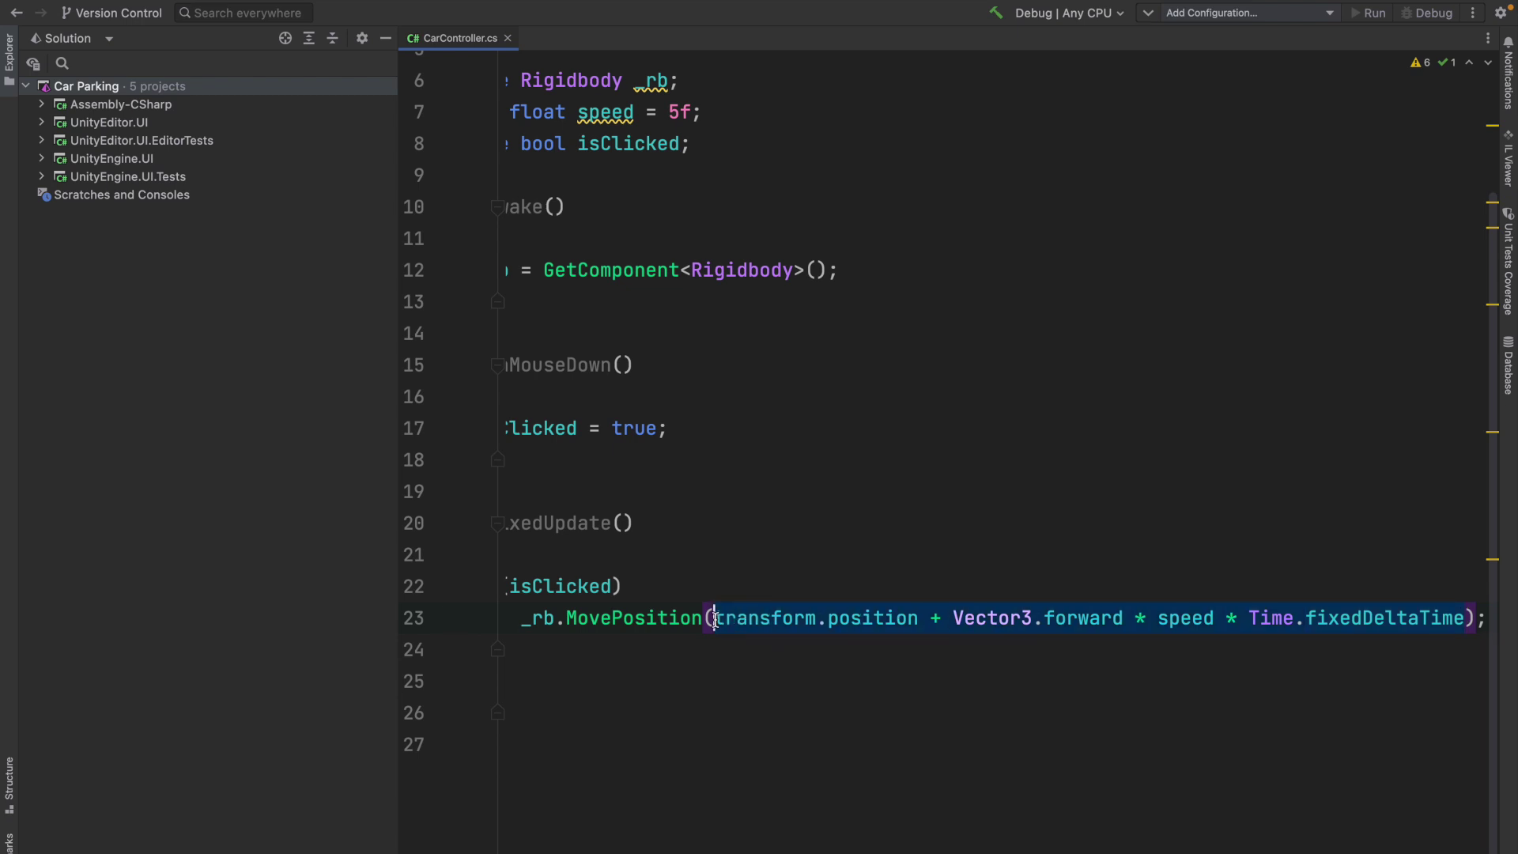
{"action": "left_click", "coordinate": [801, 568]}
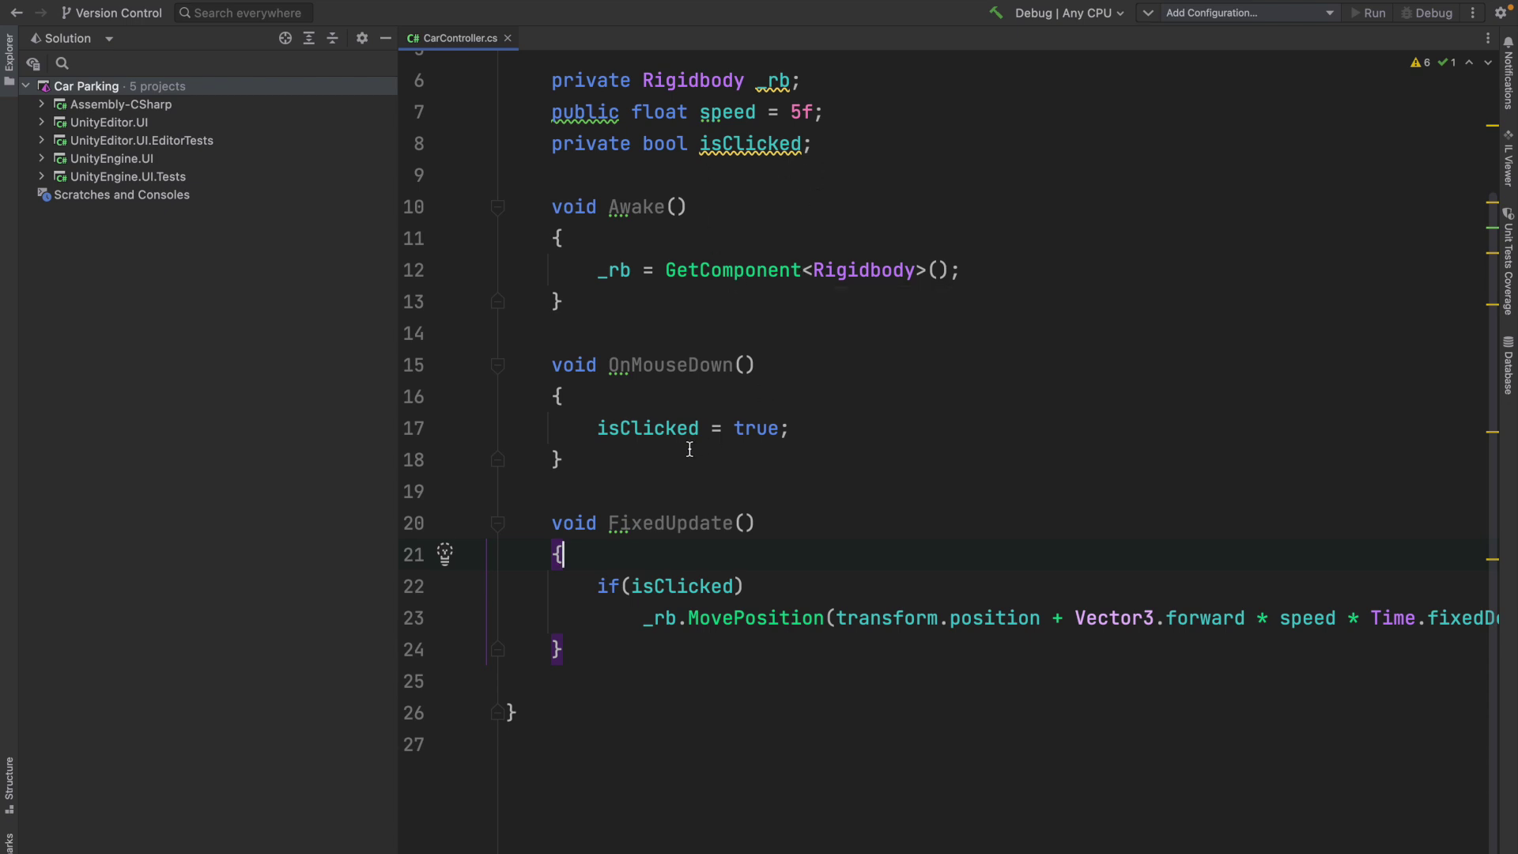
{"action": "key", "text": "super+Tab"}
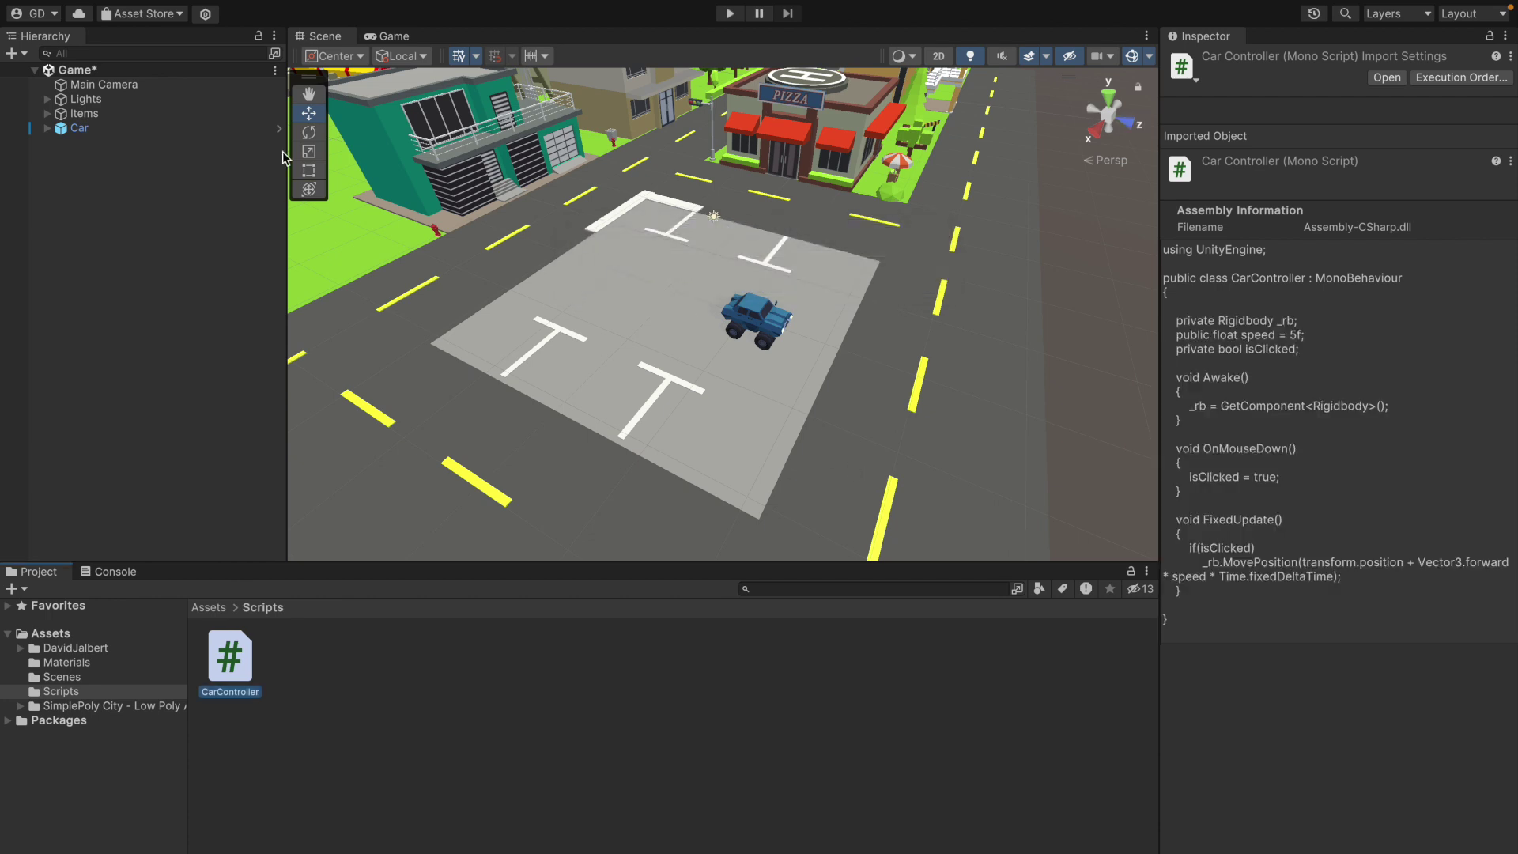
- Drag the Car back to Z 2.23, then click it in Play mode to watch it drive forward
{"action": "left_click", "coordinate": [123, 132]}
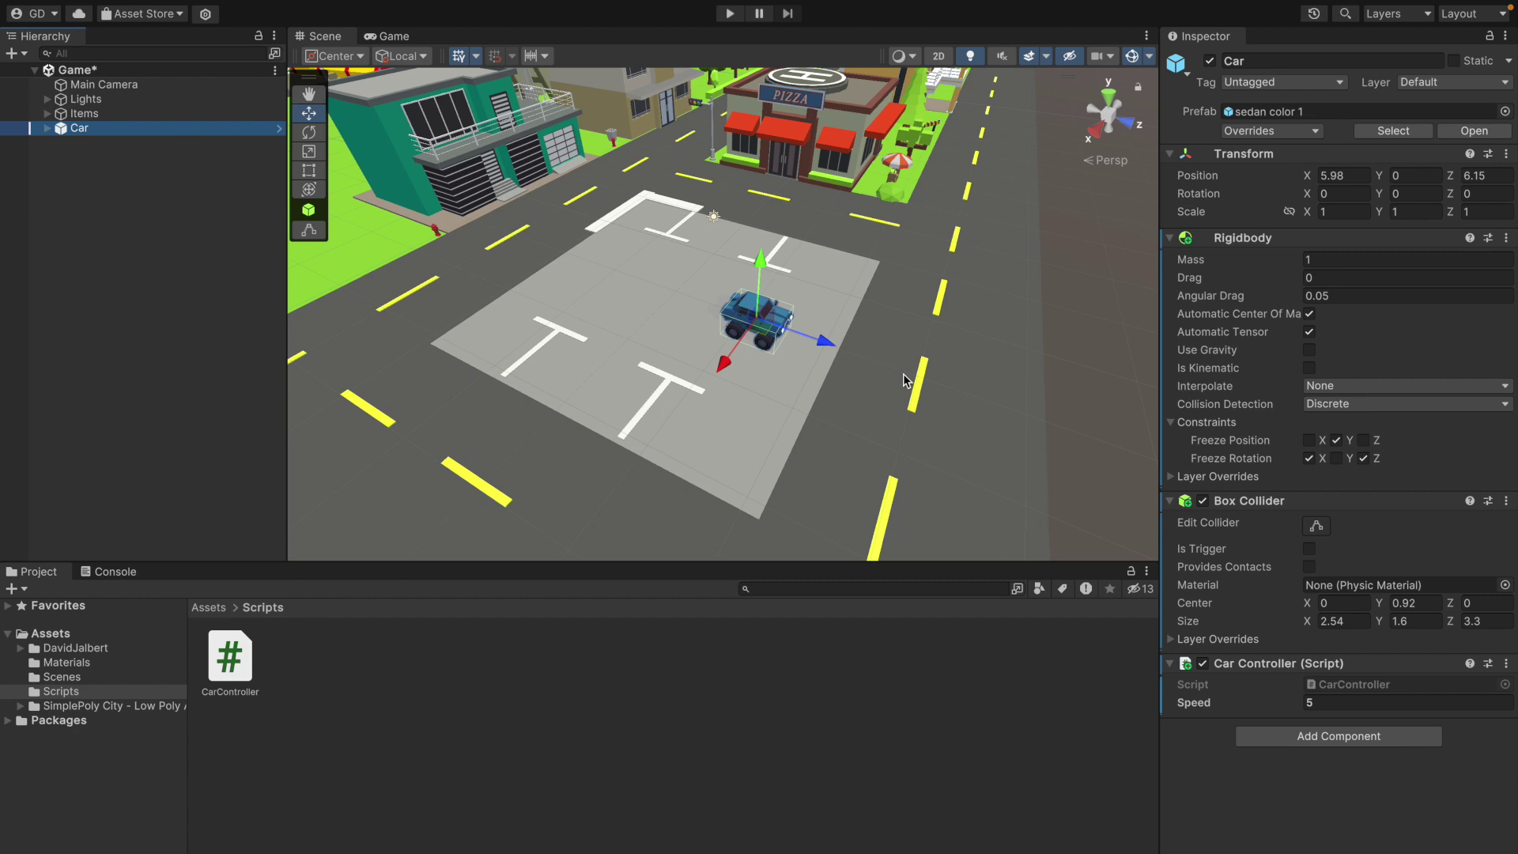
{"action": "left_click", "coordinate": [808, 348]}
{"action": "left_click_drag", "start_coordinate": [808, 347], "coordinate": [756, 338]}
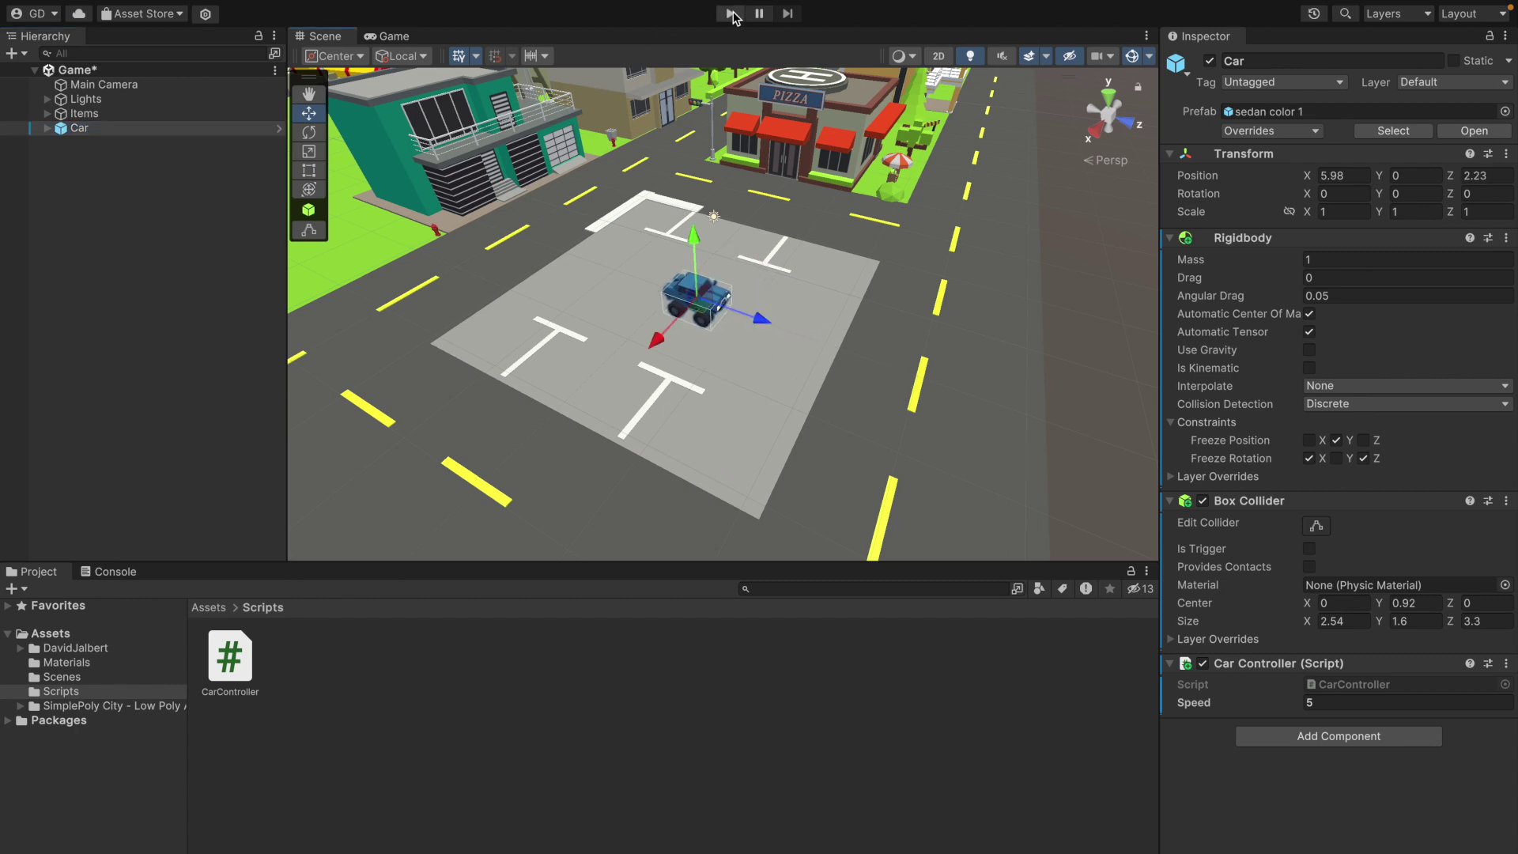
{"action": "left_click", "coordinate": [730, 13]}
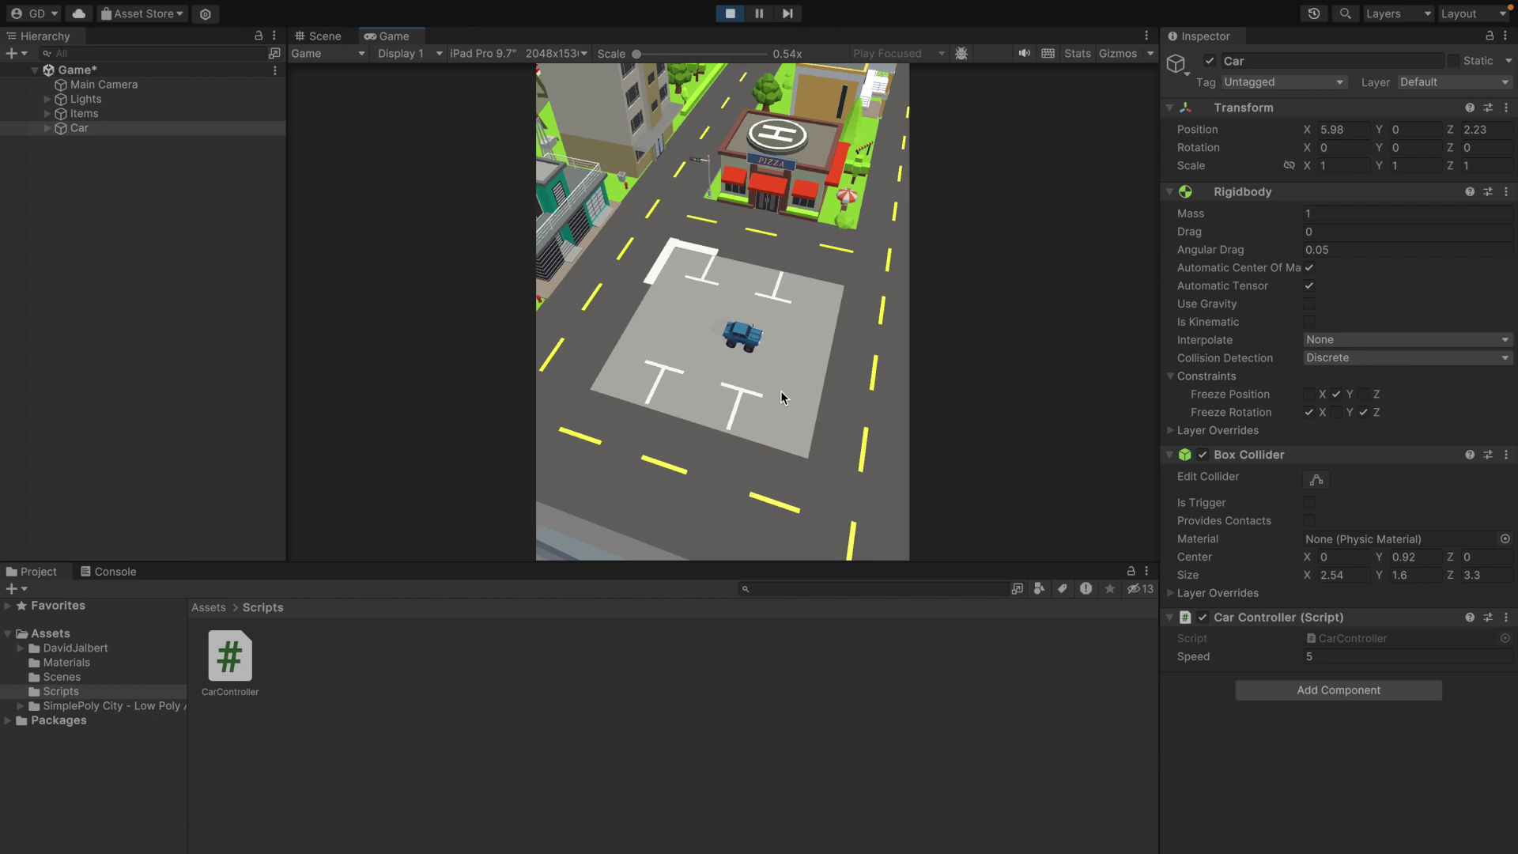
{"action": "left_click", "coordinate": [738, 336]}
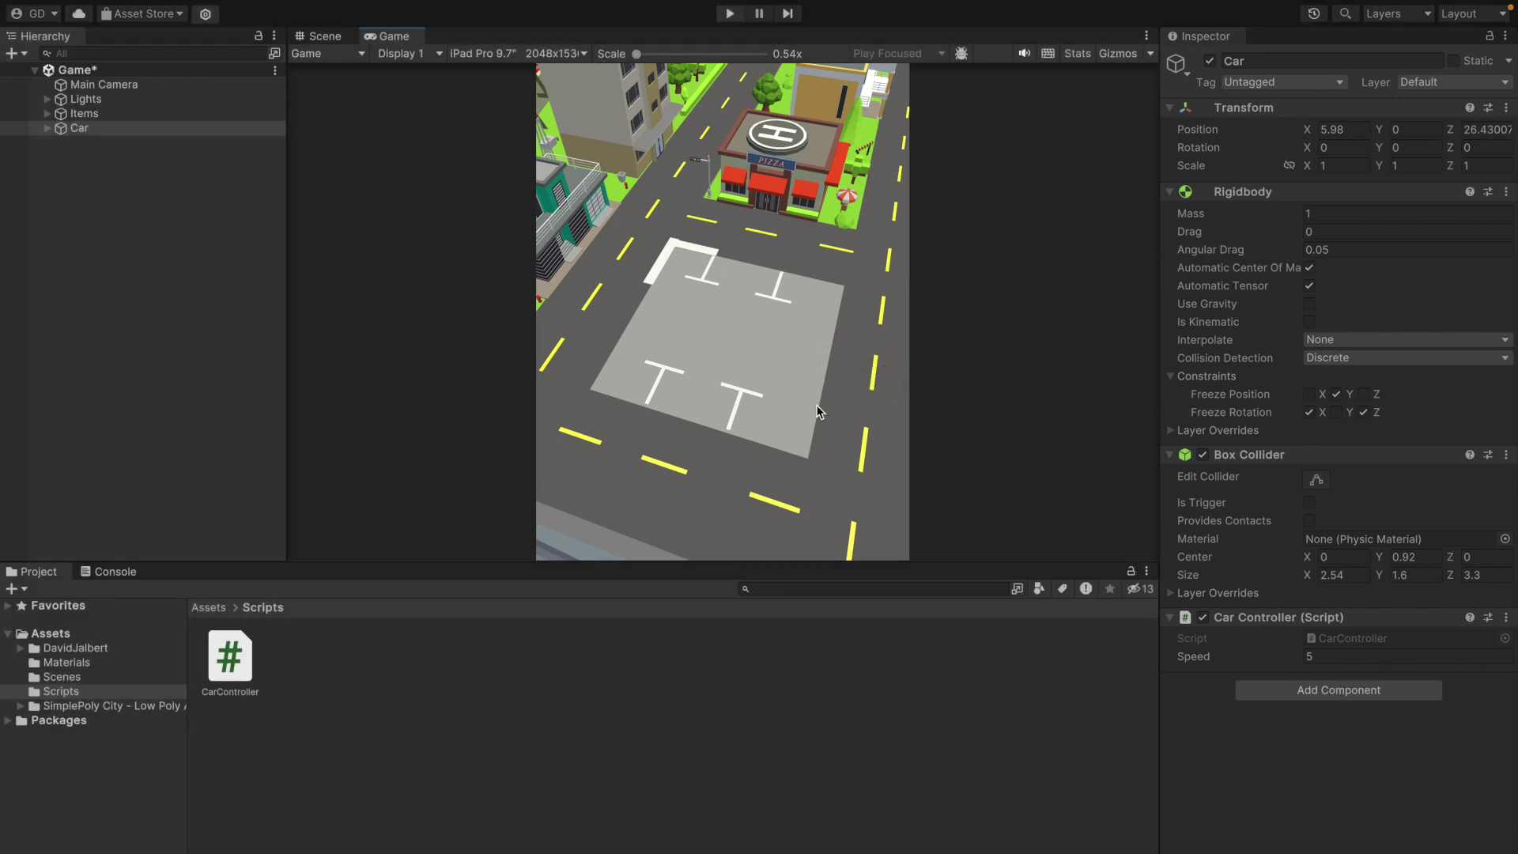
{"action": "key", "text": "ctrl+p"}
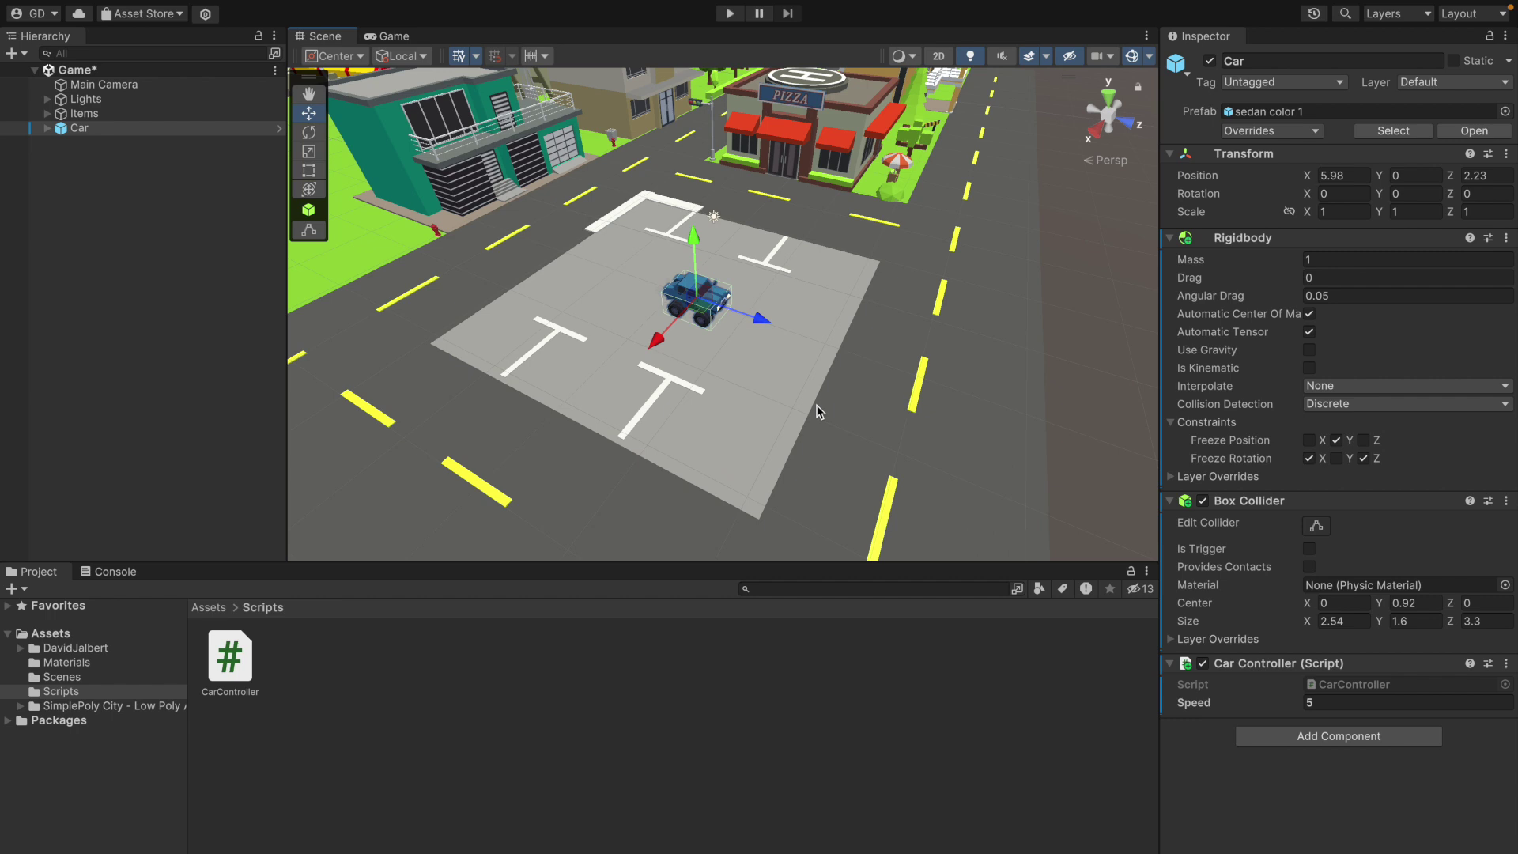
- From the console's PhysX error, open the wheel classic object and remove its Mesh Collider
{"action": "left_click", "coordinate": [118, 571]}
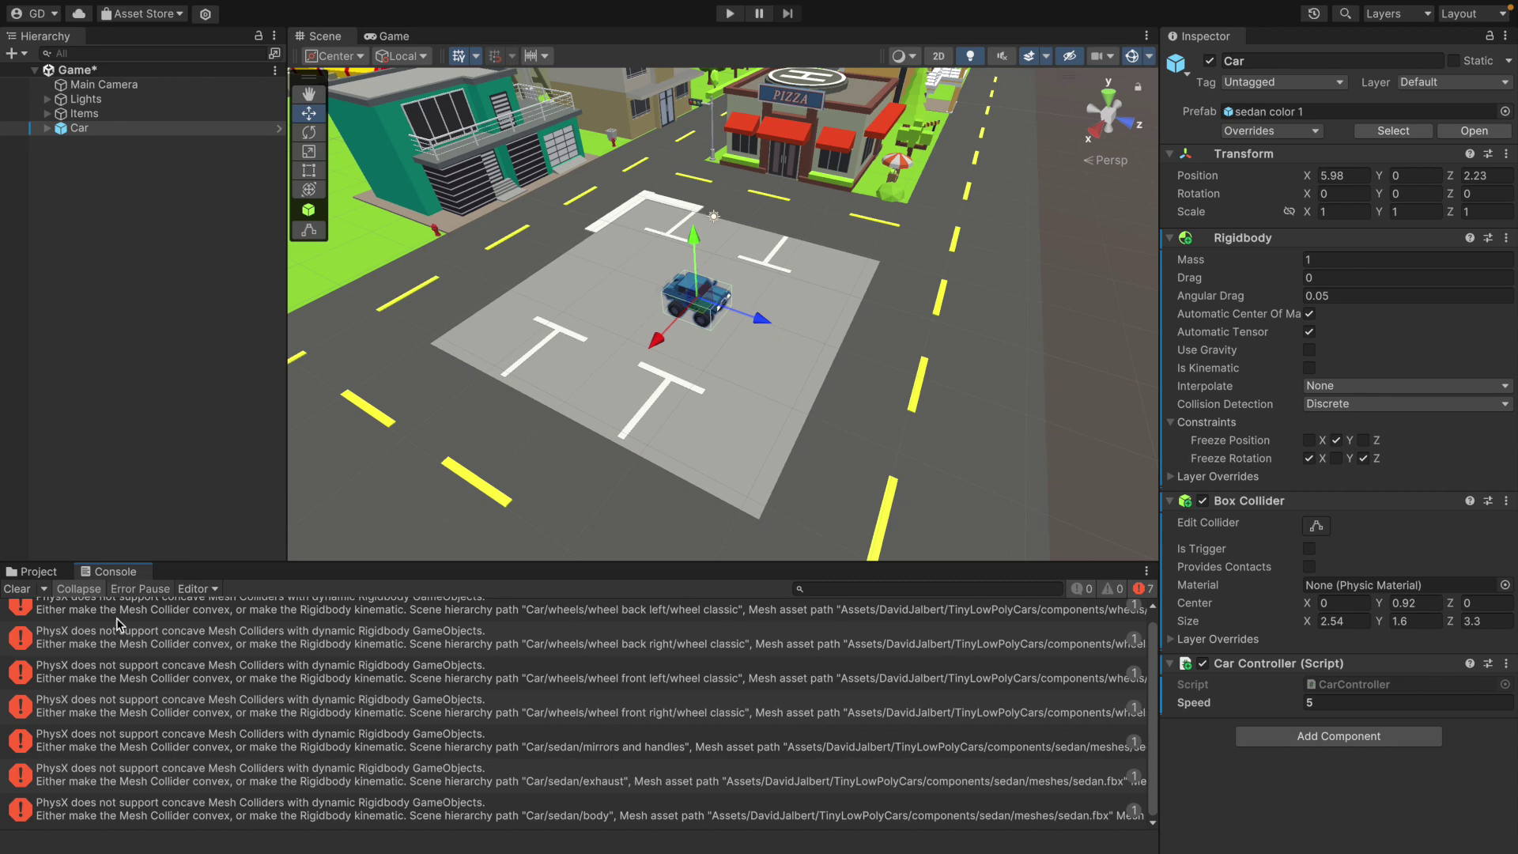
{"action": "scroll", "coordinate": [115, 650], "scroll_direction": "up", "scroll_amount": 1}
{"action": "left_click", "coordinate": [123, 623]}
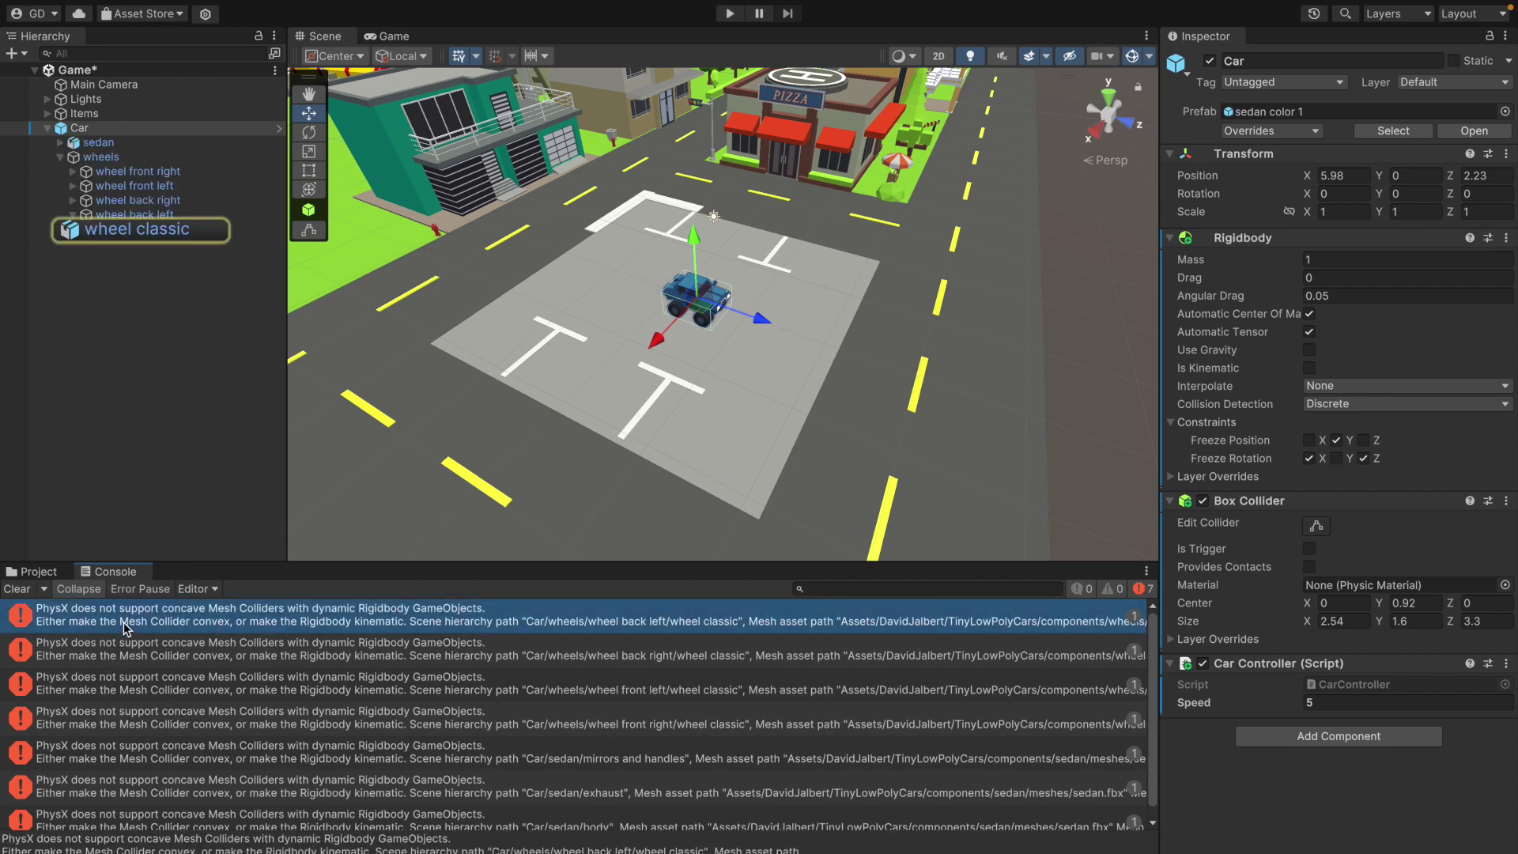
{"action": "double_click", "coordinate": [123, 623]}
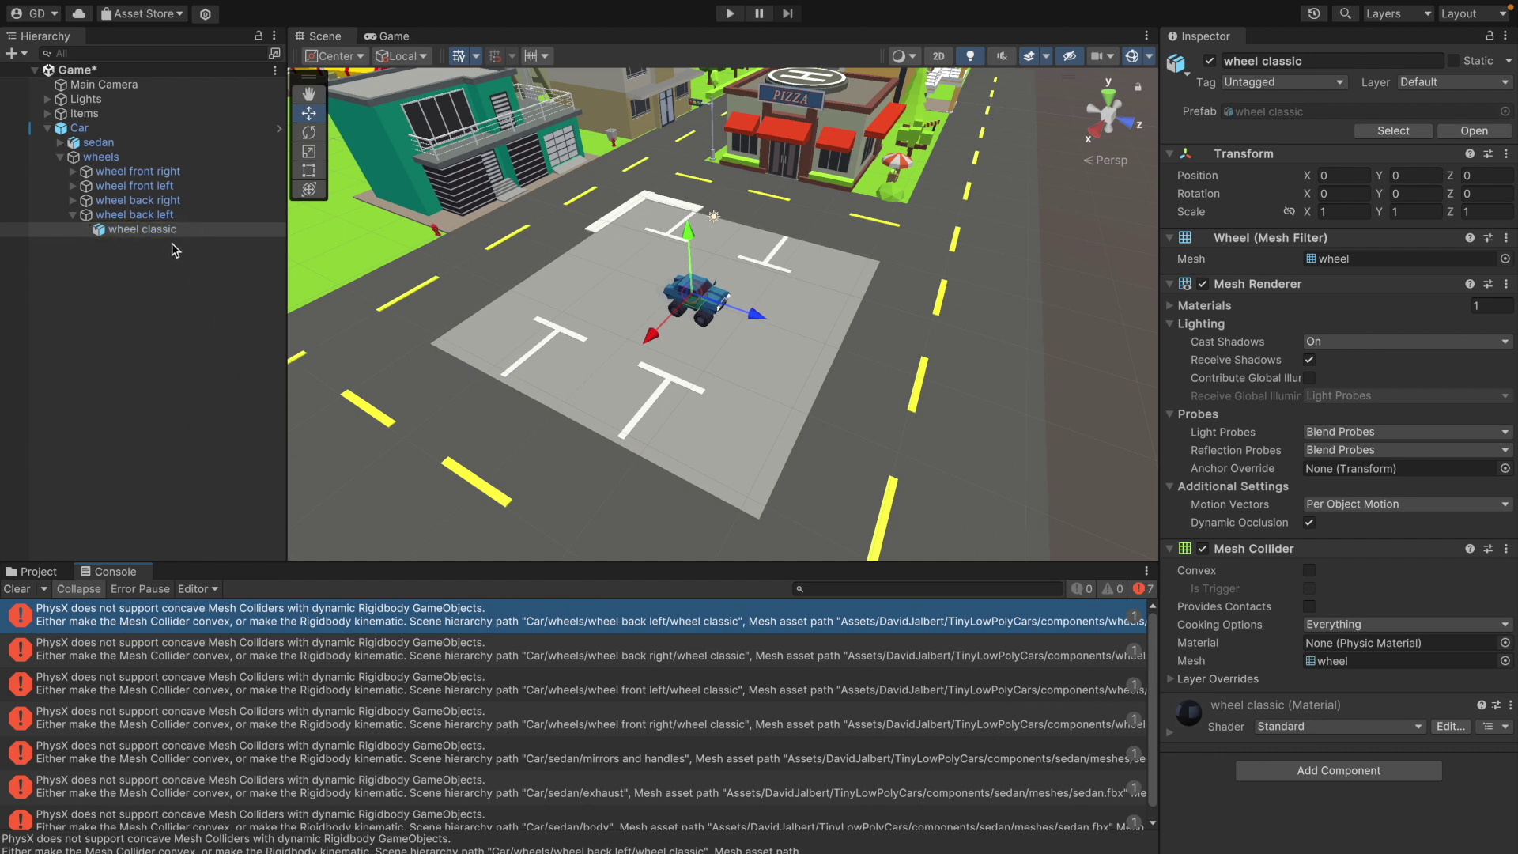
{"action": "left_click", "coordinate": [1505, 548]}
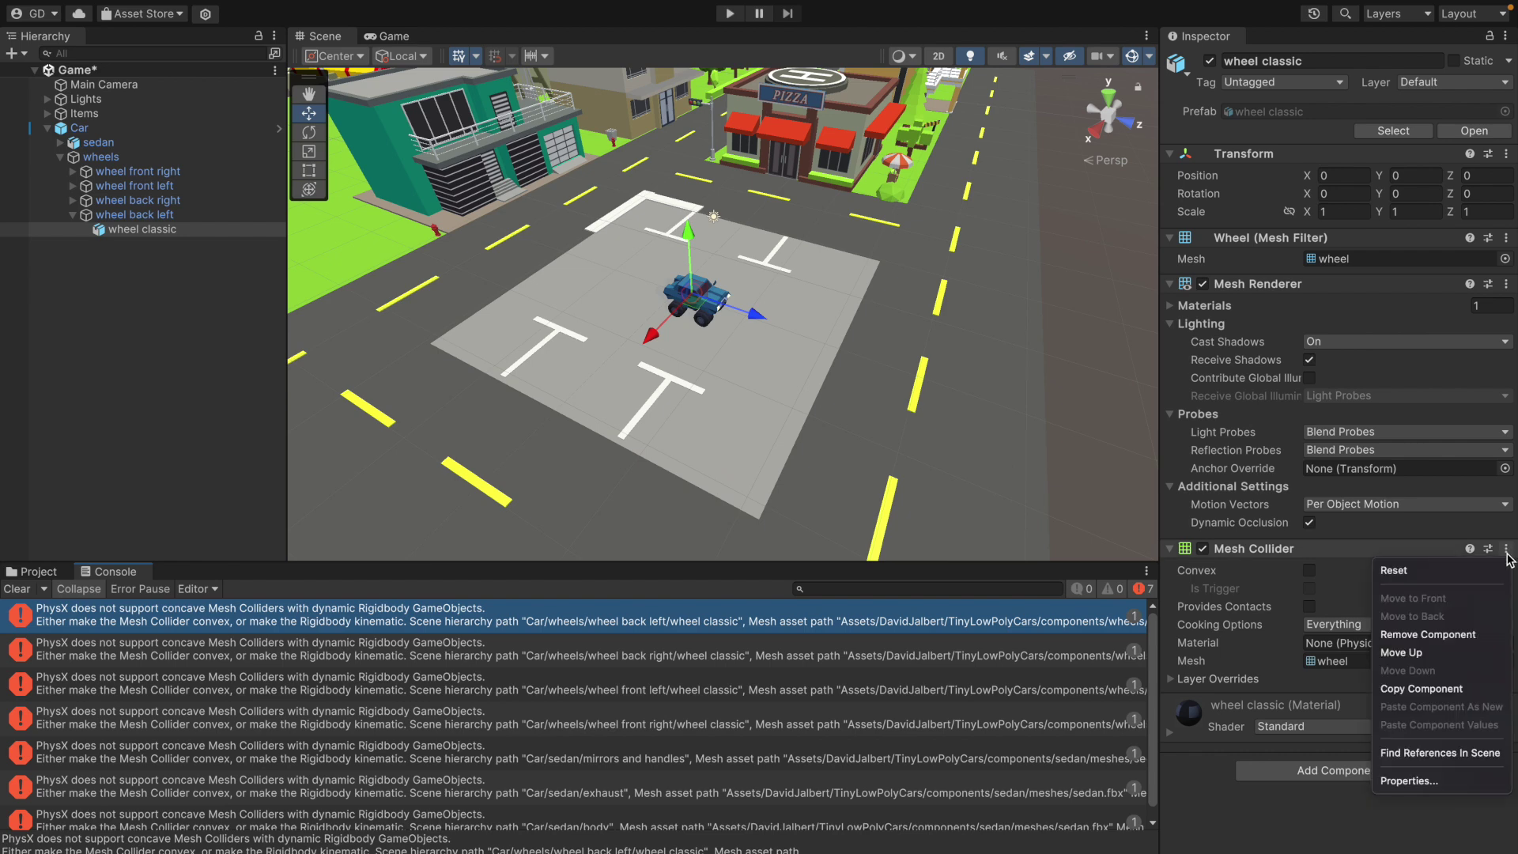
{"action": "left_click", "coordinate": [1454, 634]}
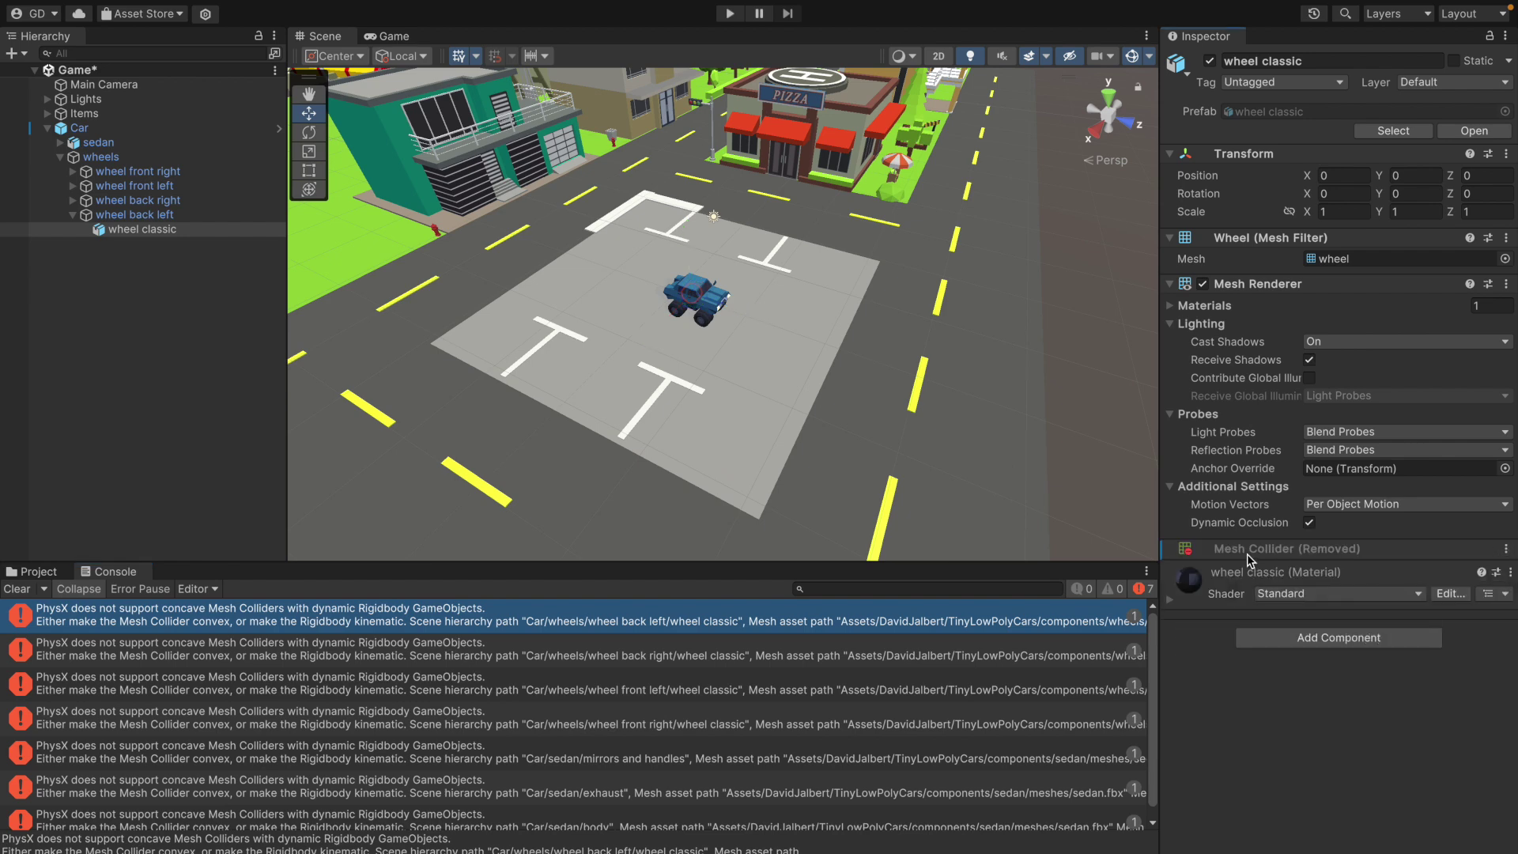
- Remove the Mesh Collider from the back-right wheel's wheel classic mesh
{"action": "left_click", "coordinate": [115, 202]}
{"action": "left_click", "coordinate": [73, 201]}
{"action": "left_click", "coordinate": [139, 214]}
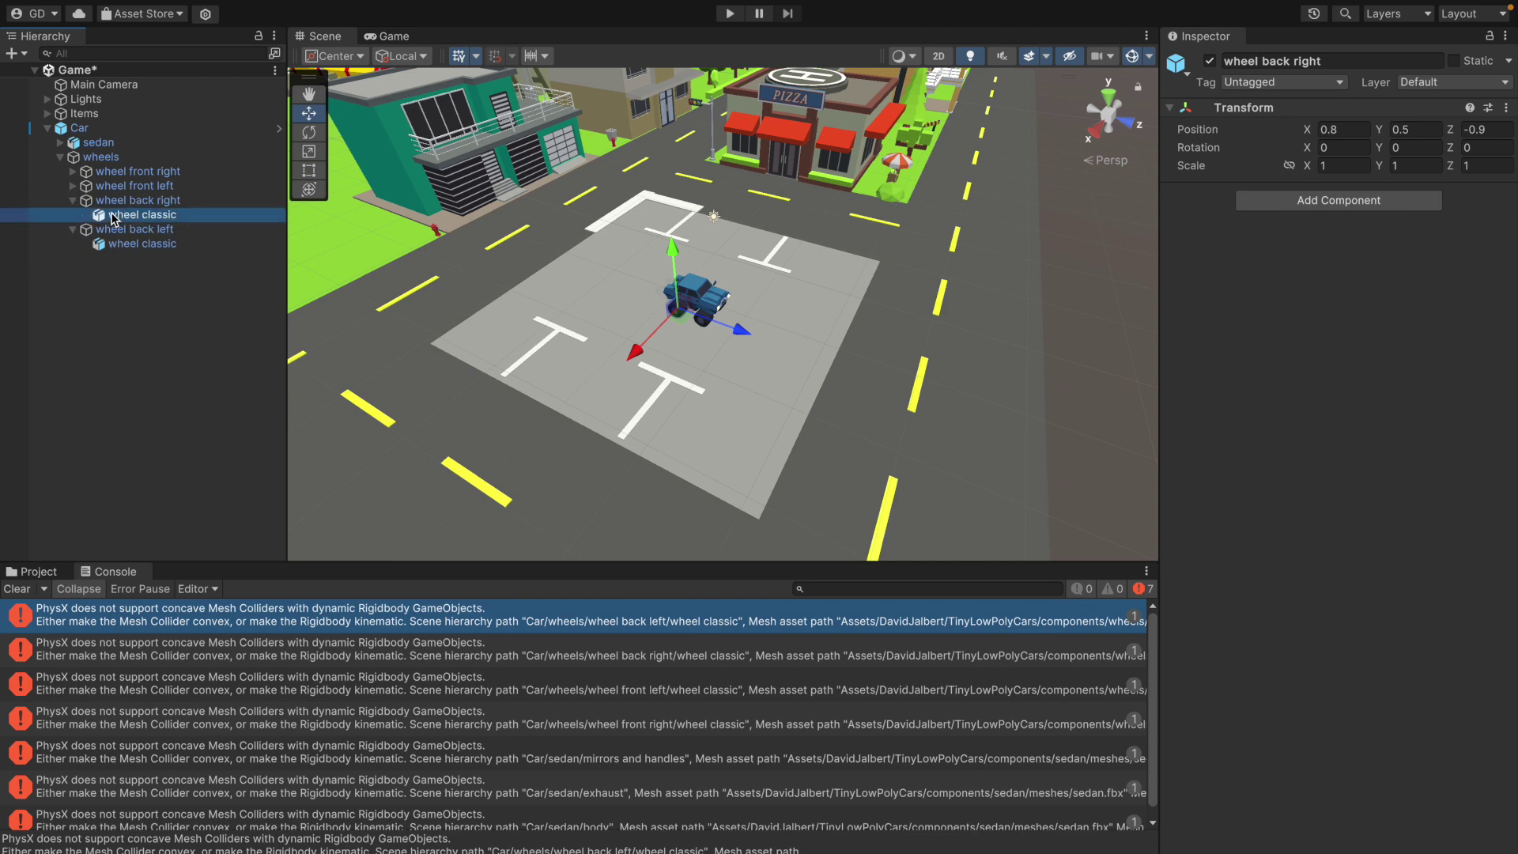
{"action": "left_click", "coordinate": [1511, 557]}
{"action": "left_click", "coordinate": [1505, 549]}
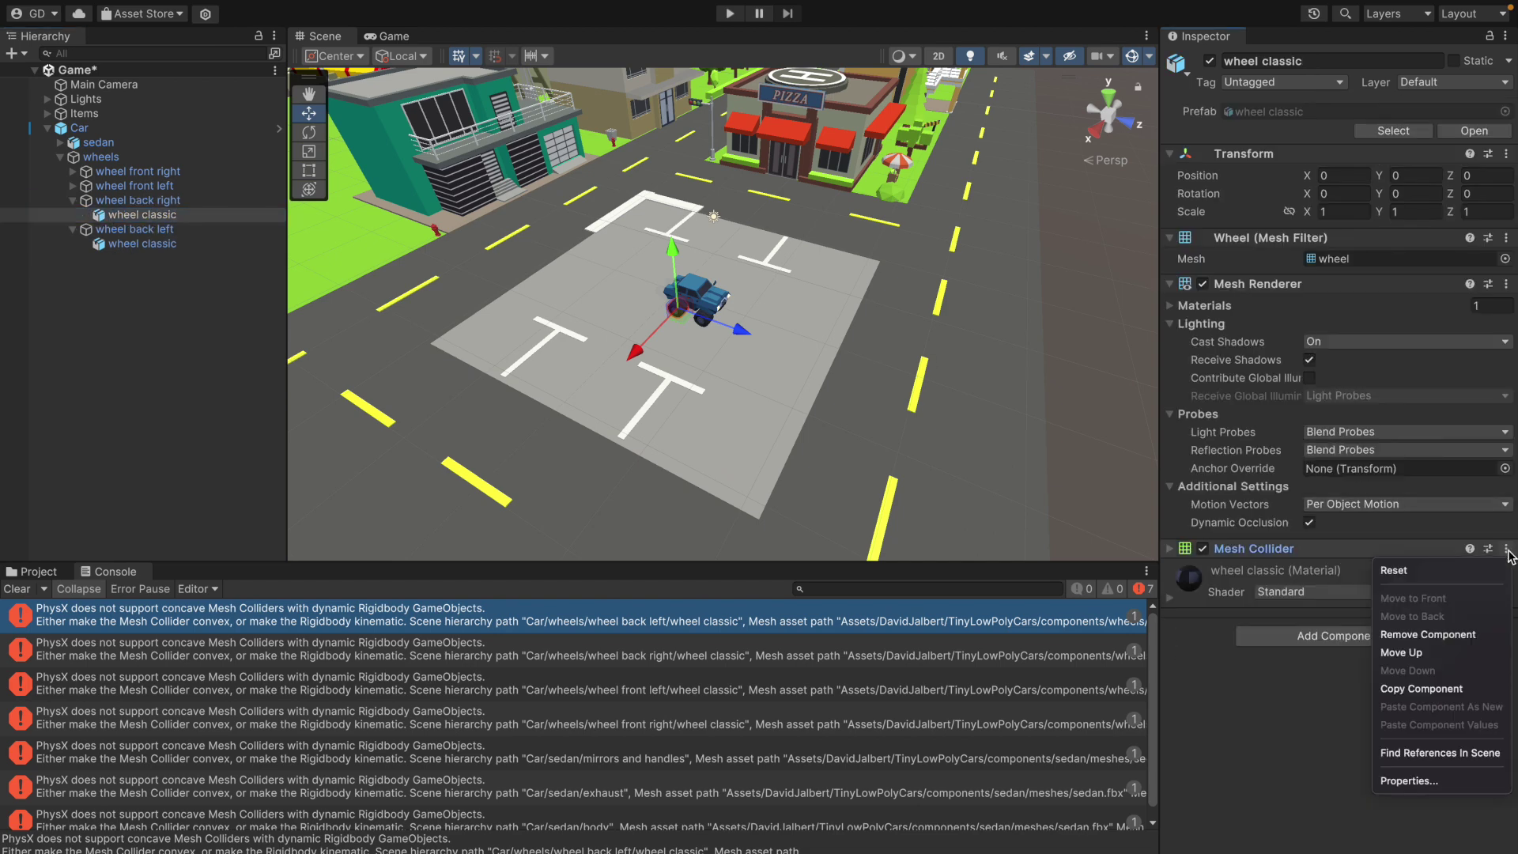
{"action": "left_click", "coordinate": [1468, 633]}
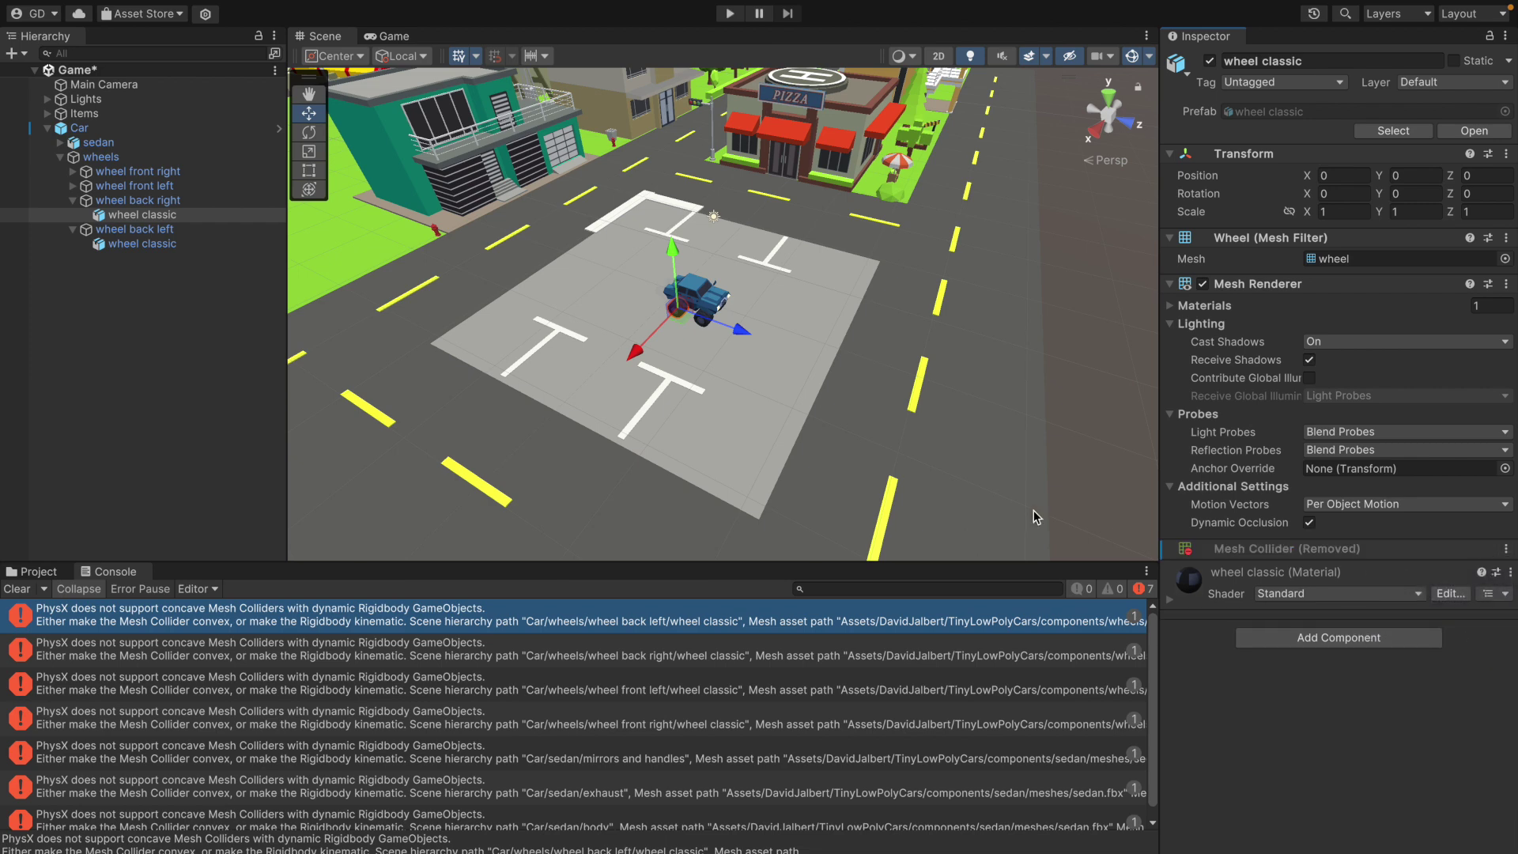
- Select both front wheels' wheel classic meshes, then enter Play mode
{"action": "left_click", "coordinate": [74, 186]}
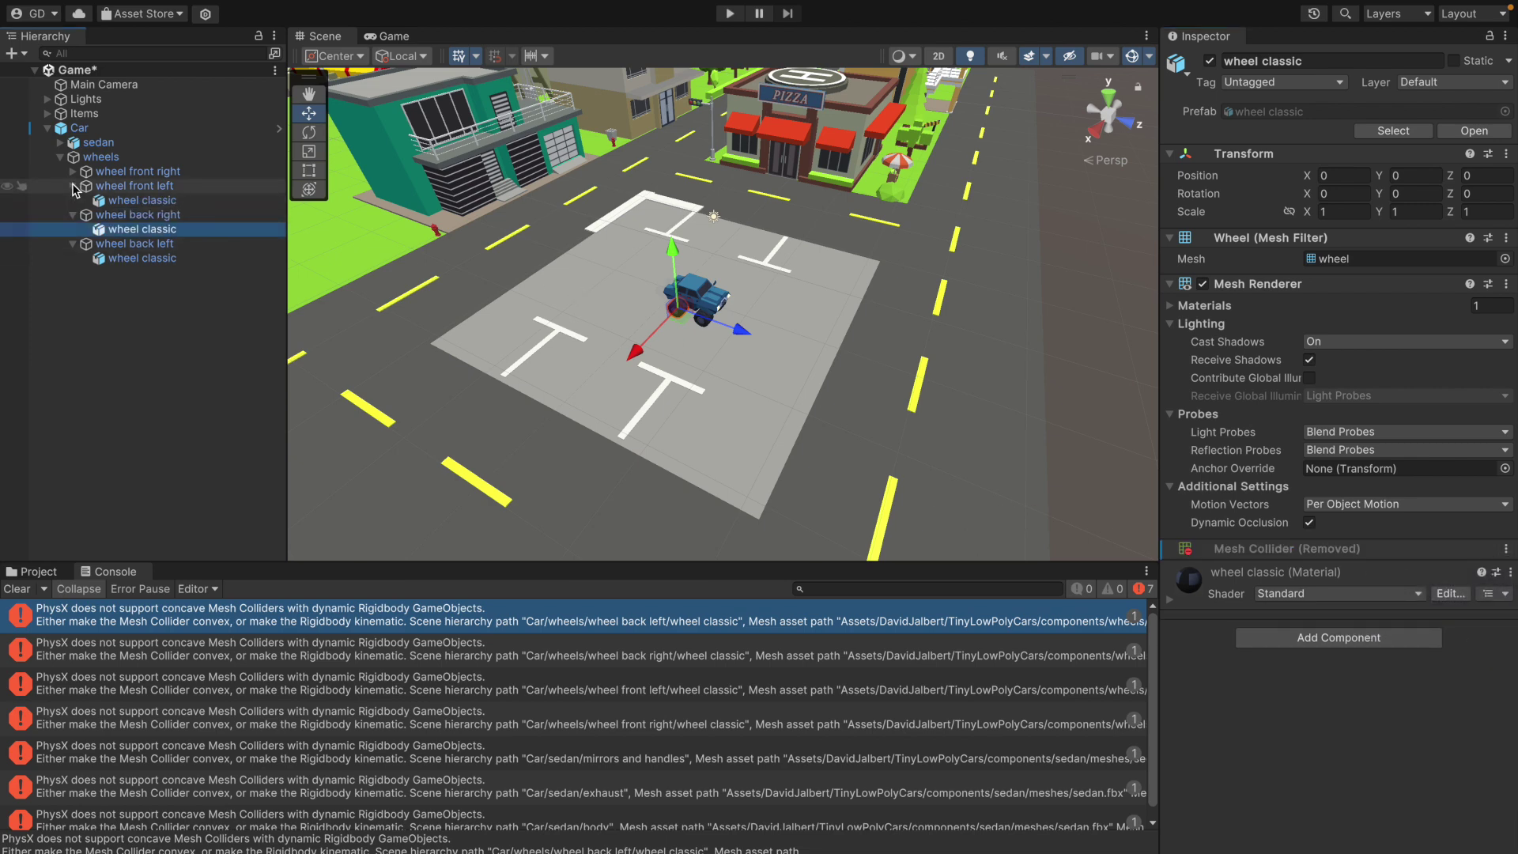
{"action": "left_click", "coordinate": [73, 172]}
{"action": "left_click", "coordinate": [142, 185]}
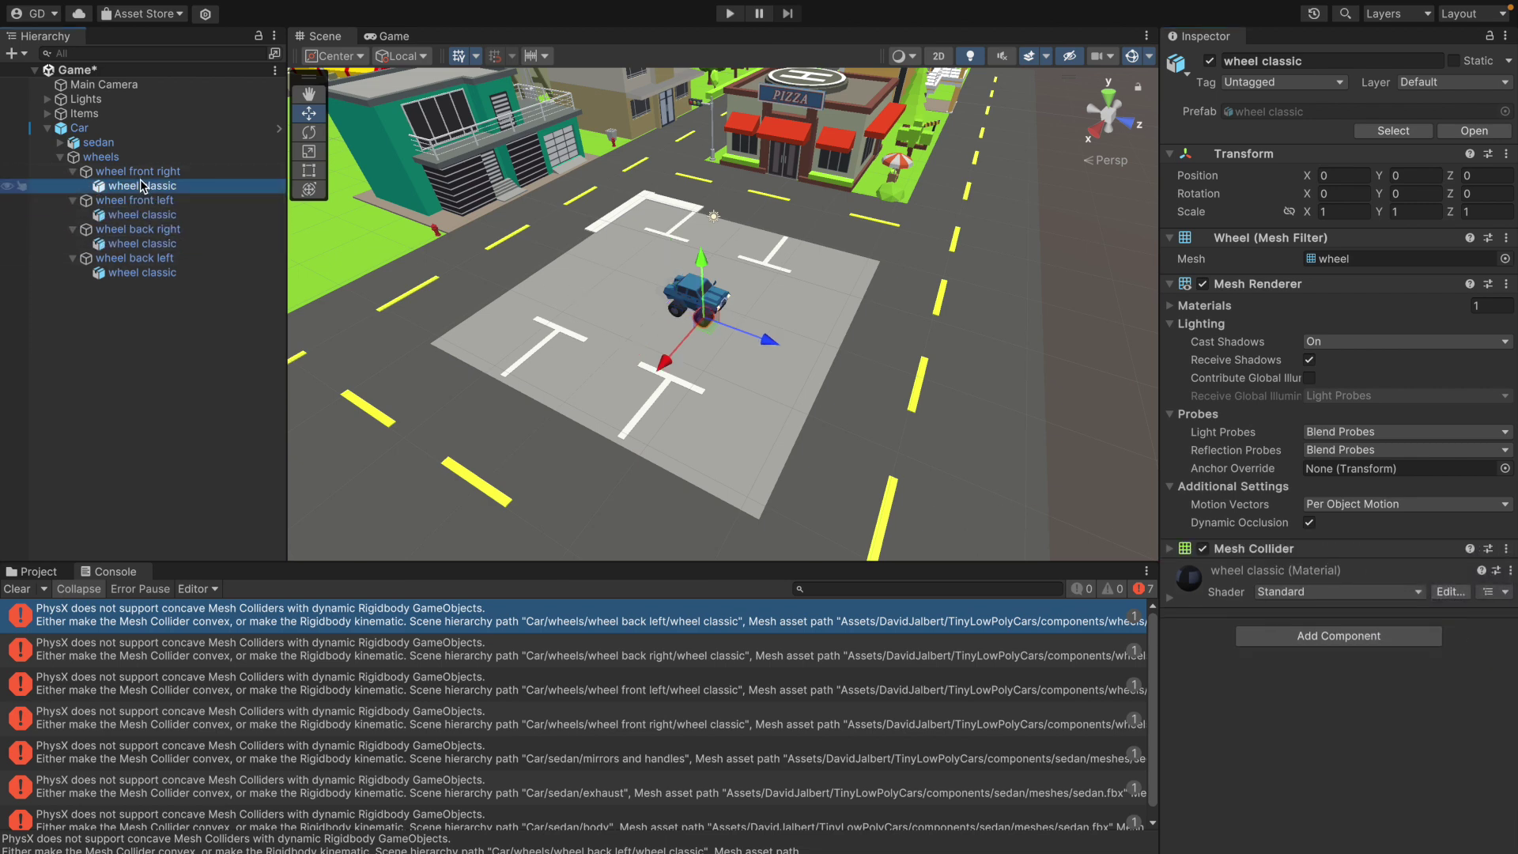
{"action": "left_click", "coordinate": [167, 215], "text": "ctrl"}
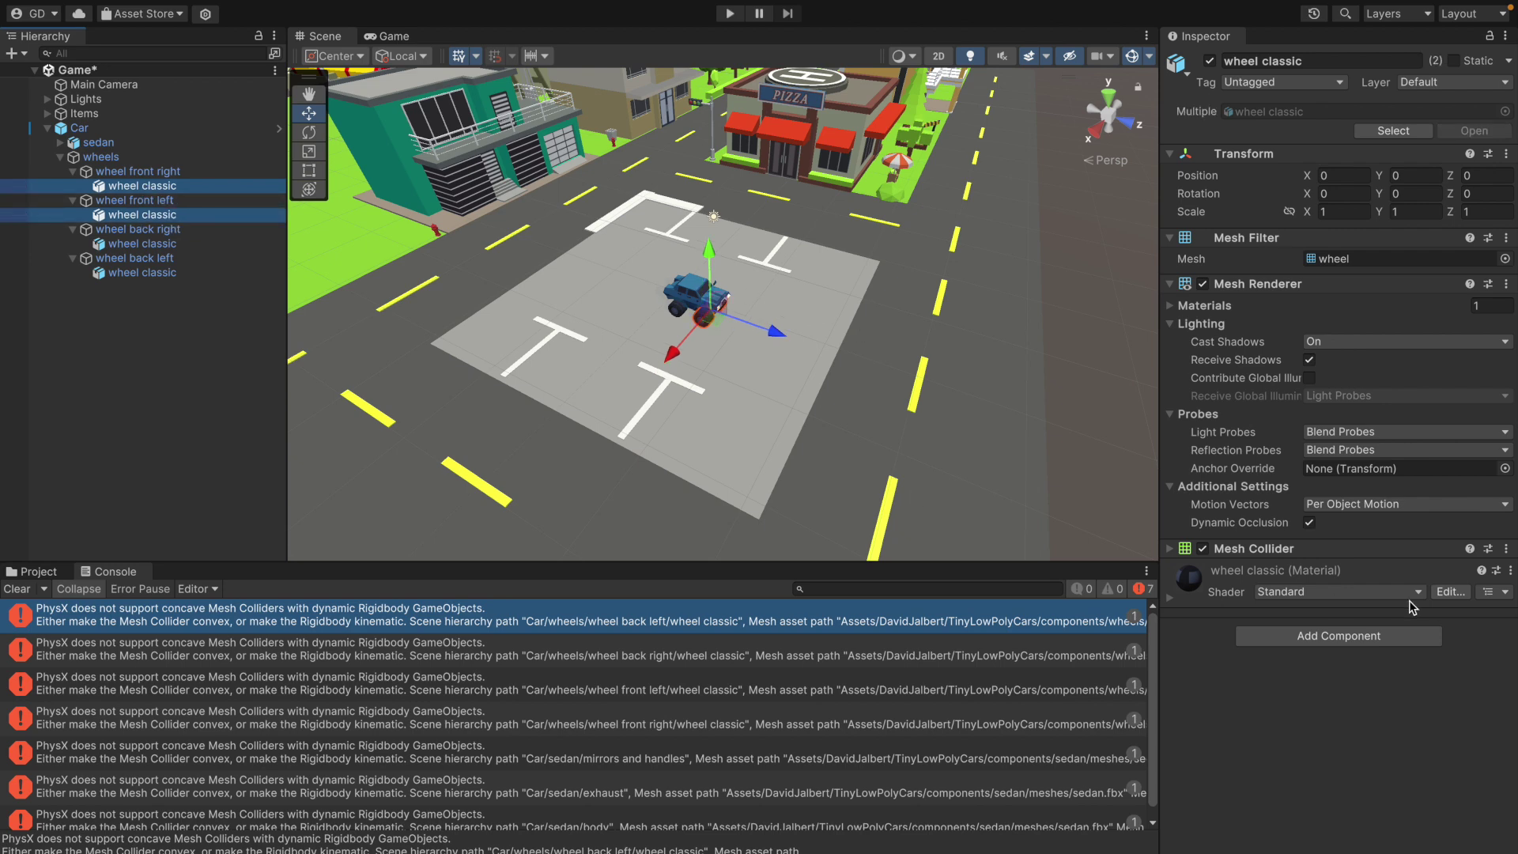
{"action": "left_click", "coordinate": [1506, 564]}
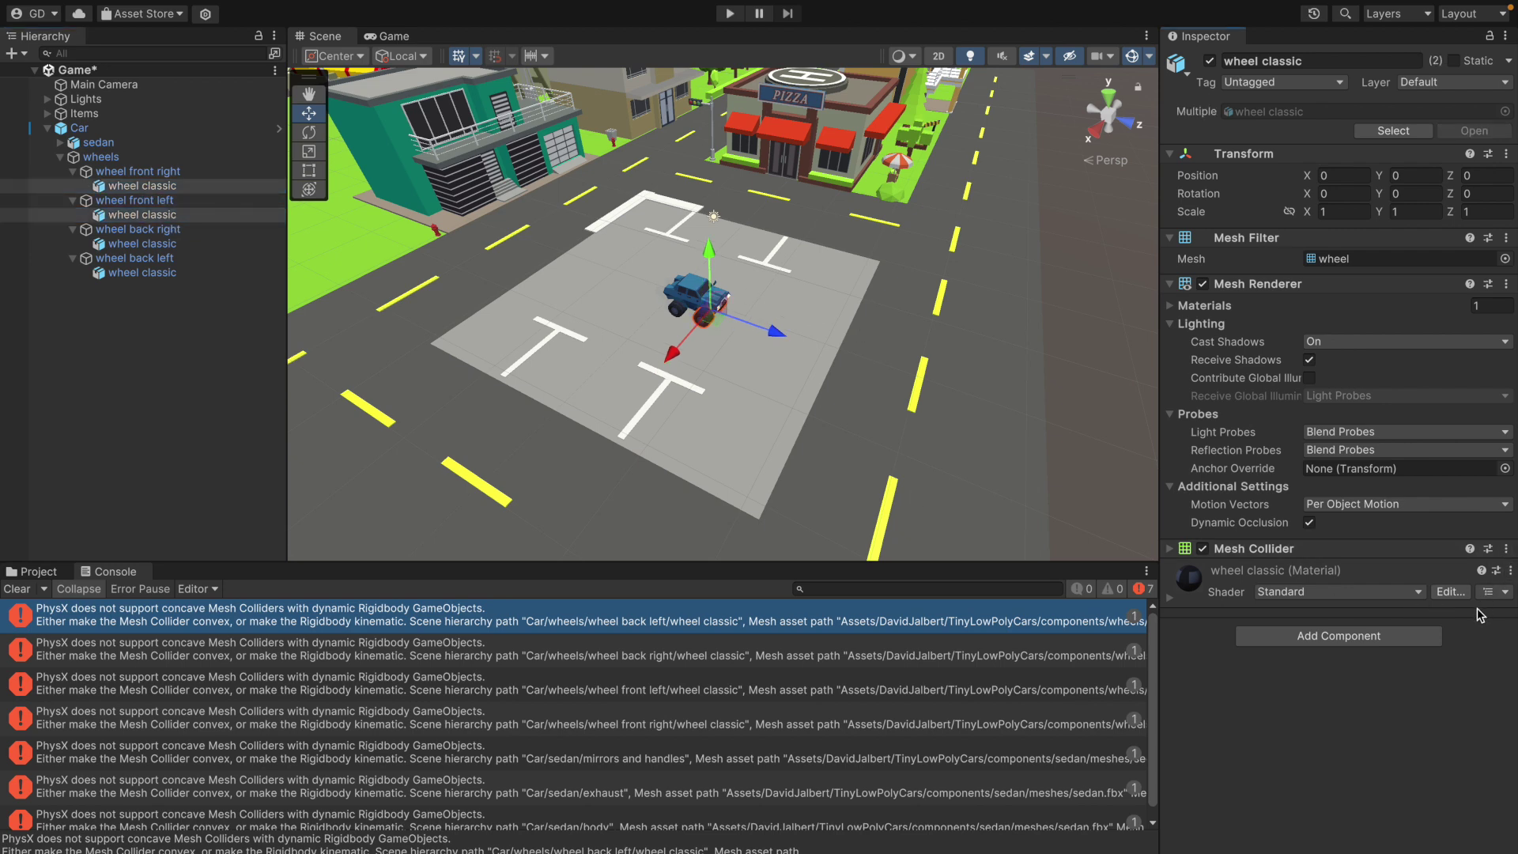
{"action": "key", "text": "ctrl+p"}
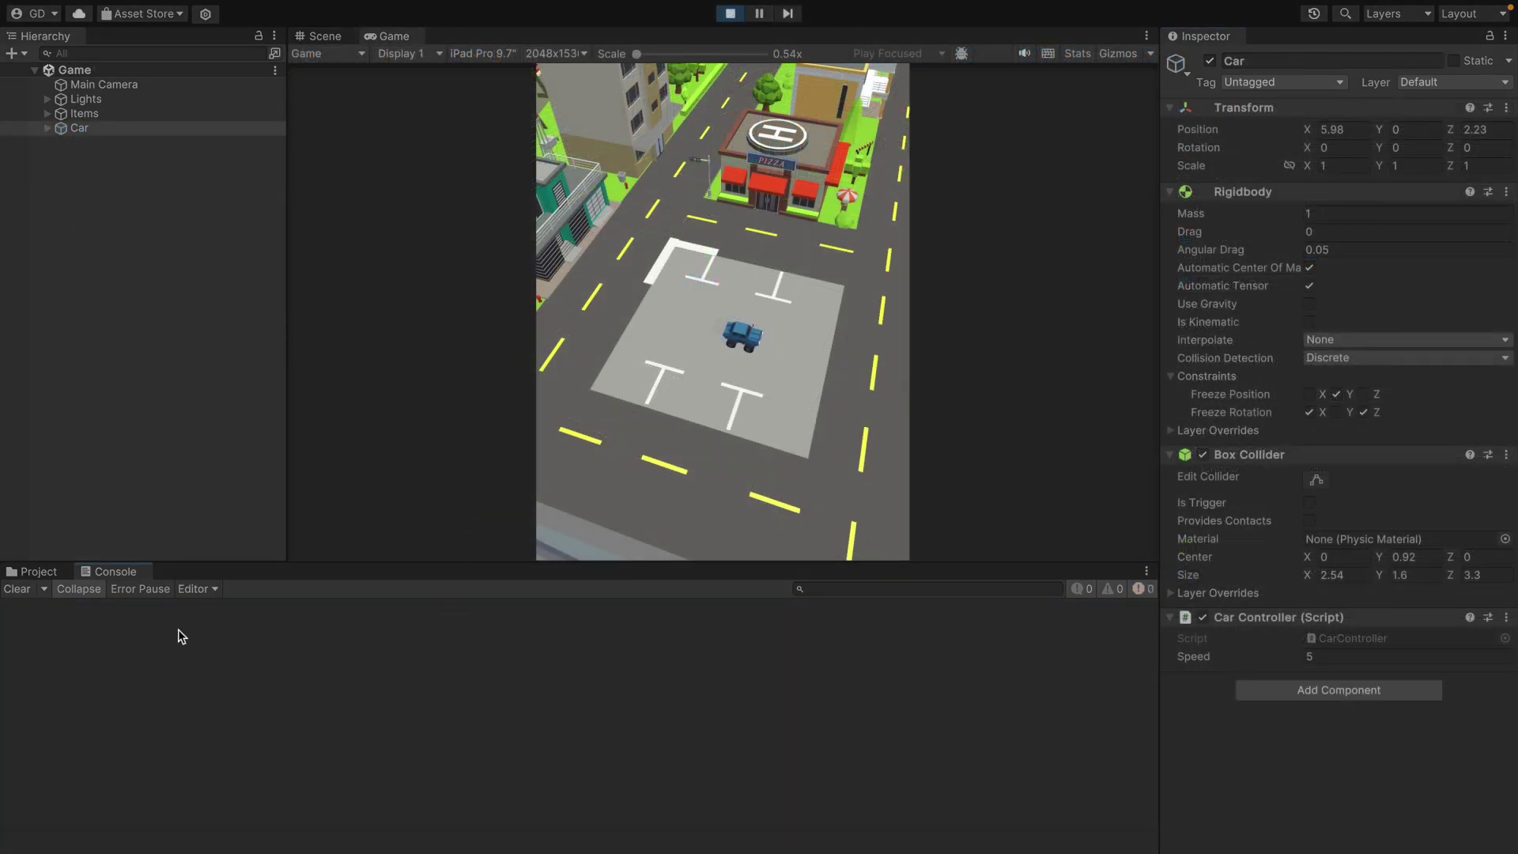
- Pause the game, drag the car up the road and back in the Scene view, then stop Play
{"action": "left_click", "coordinate": [33, 571]}
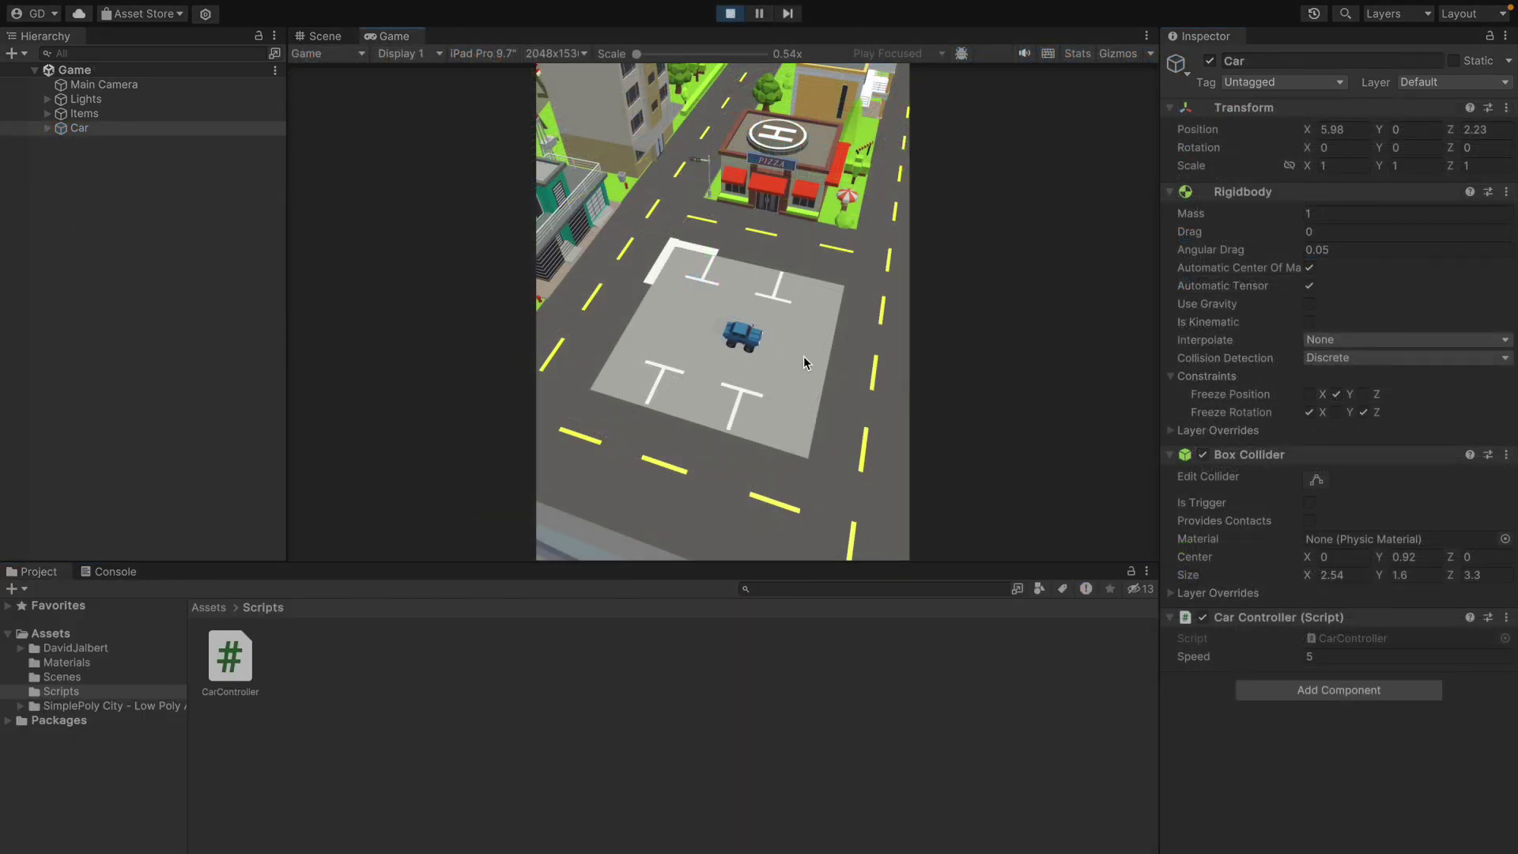
{"action": "left_click", "coordinate": [760, 16]}
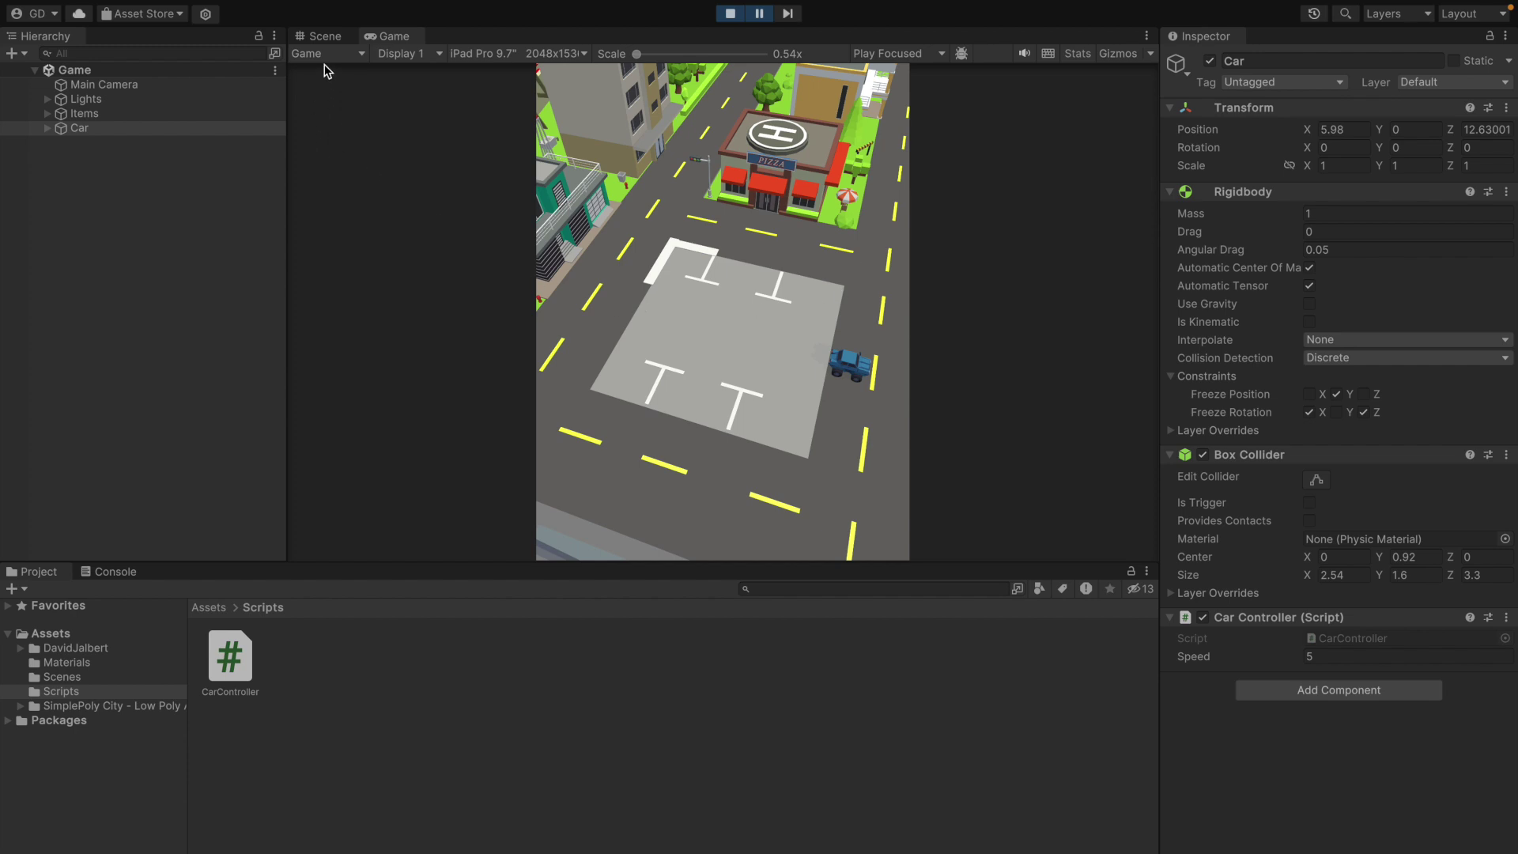
{"action": "left_click", "coordinate": [322, 35]}
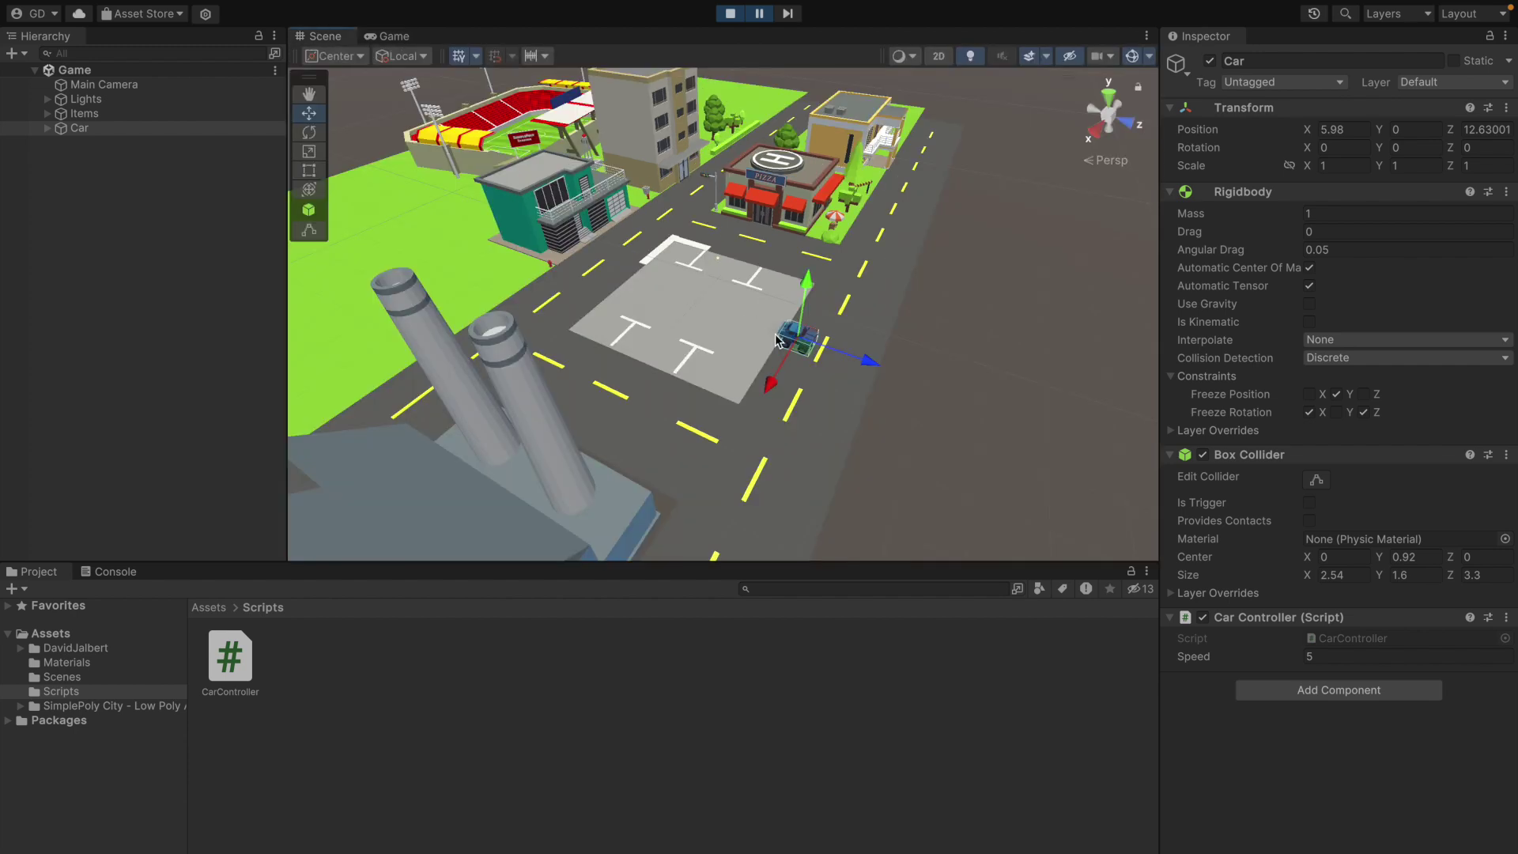
{"action": "left_click_drag", "start_coordinate": [867, 364], "coordinate": [875, 366]}
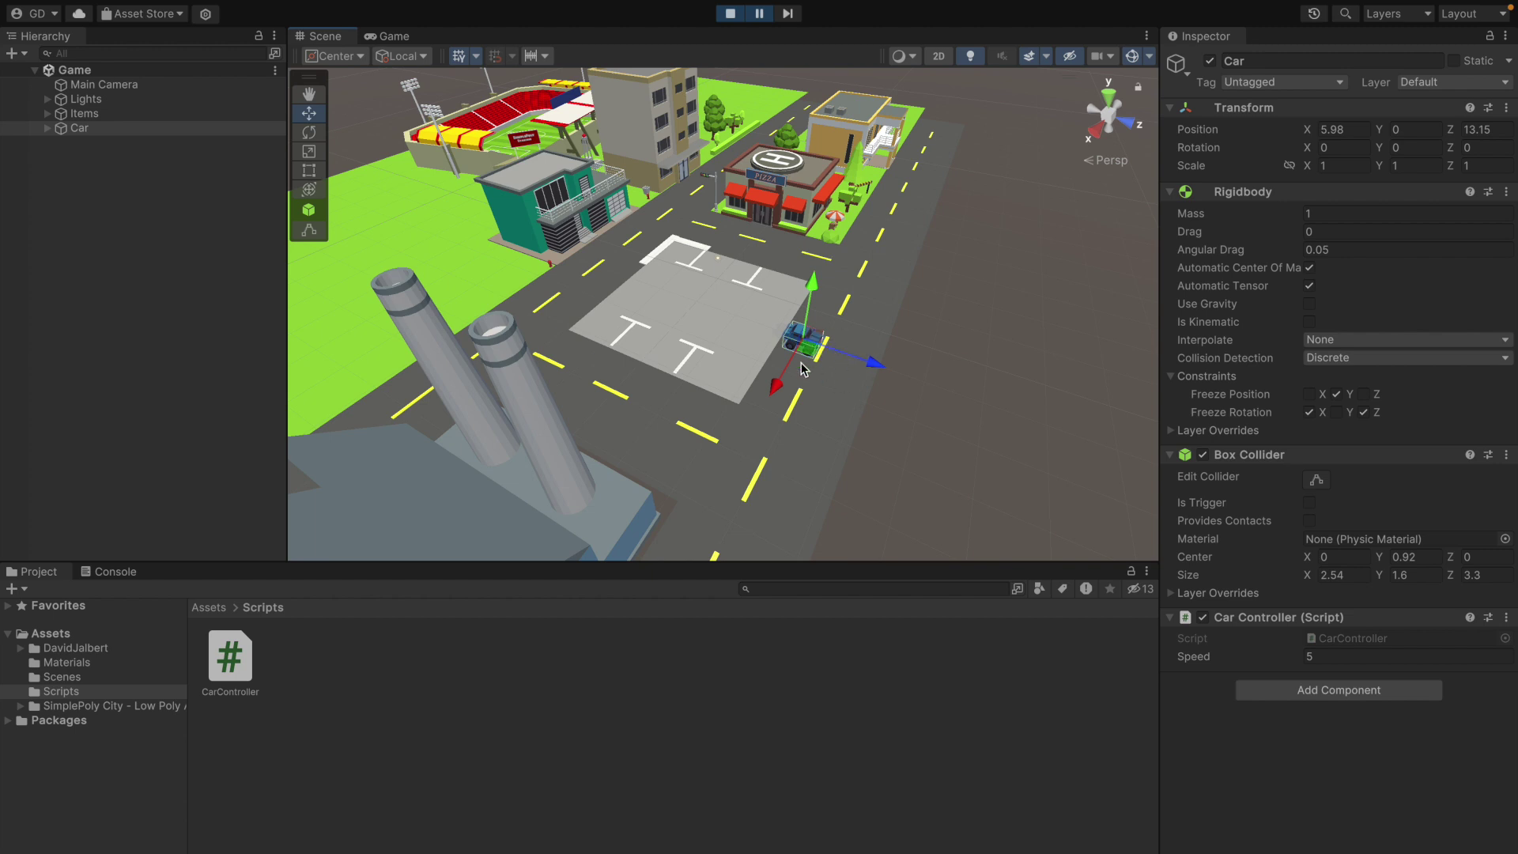
{"action": "left_click_drag", "start_coordinate": [779, 387], "coordinate": [955, 121]}
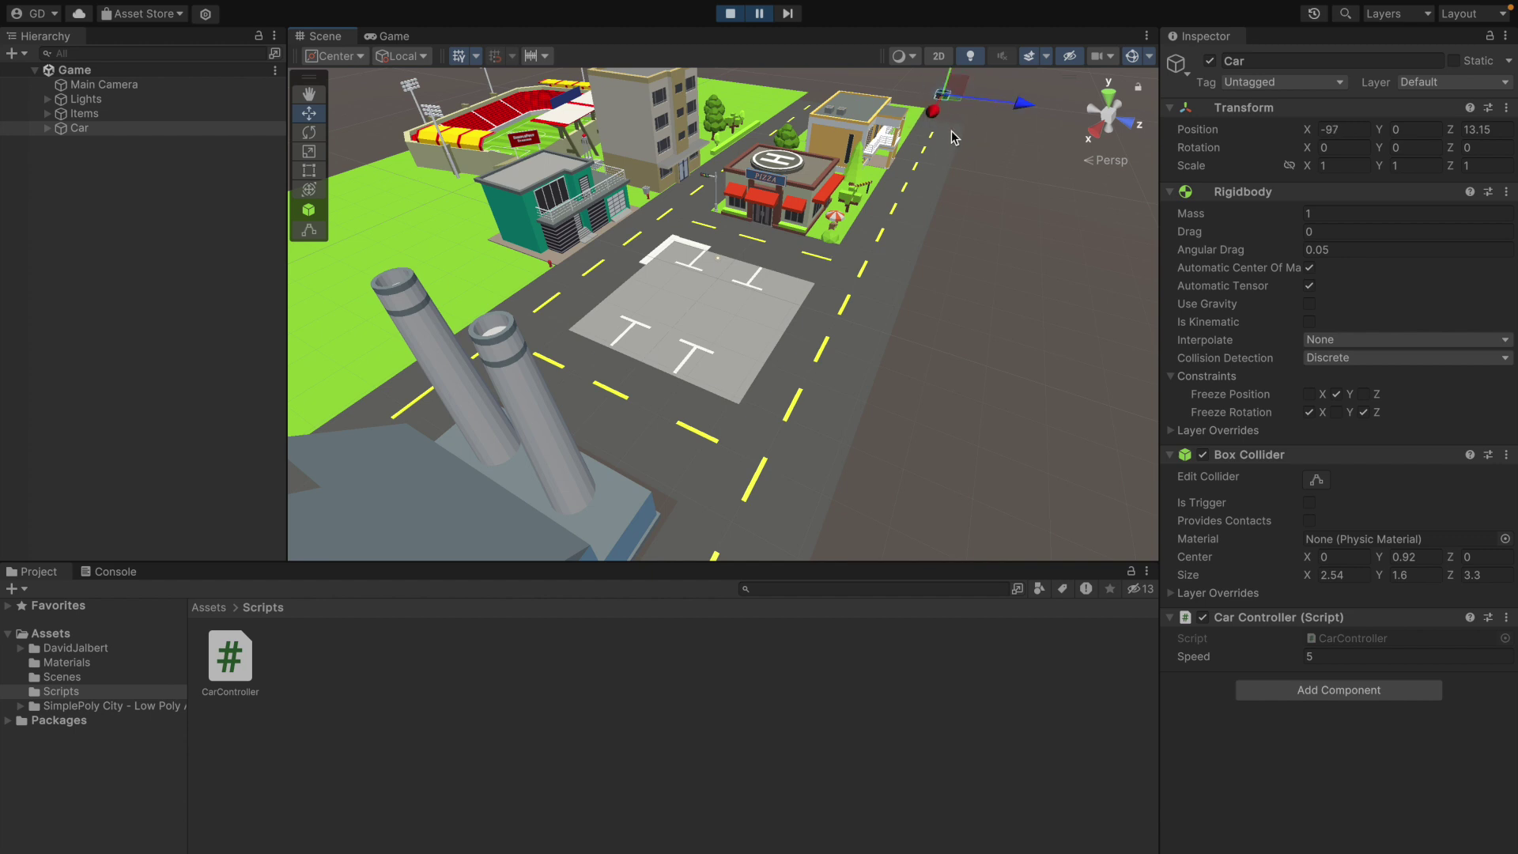
{"action": "left_click_drag", "start_coordinate": [933, 112], "coordinate": [747, 341]}
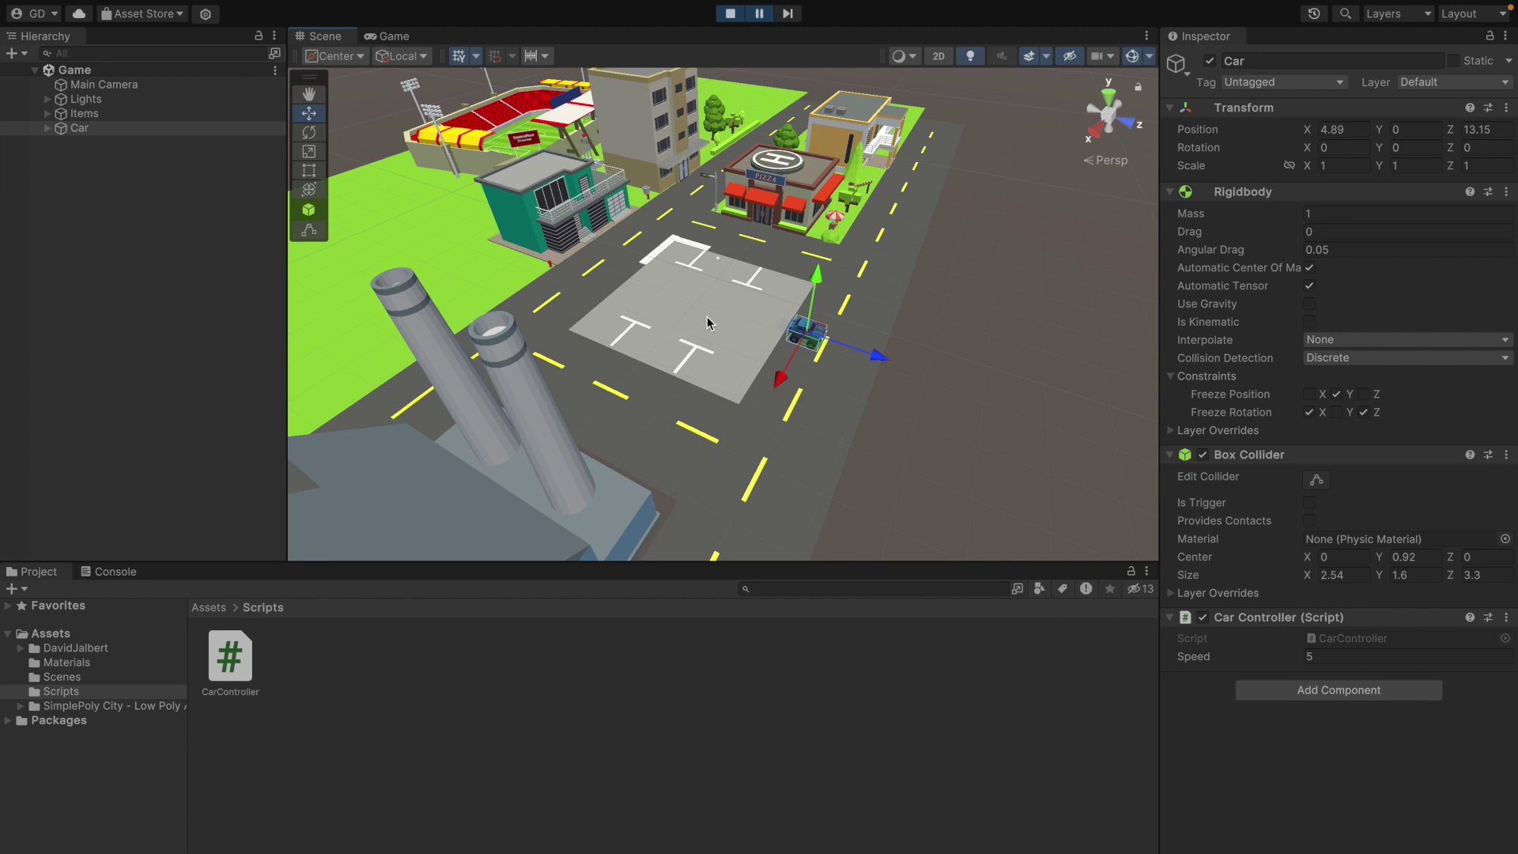
{"action": "left_click", "coordinate": [730, 14]}
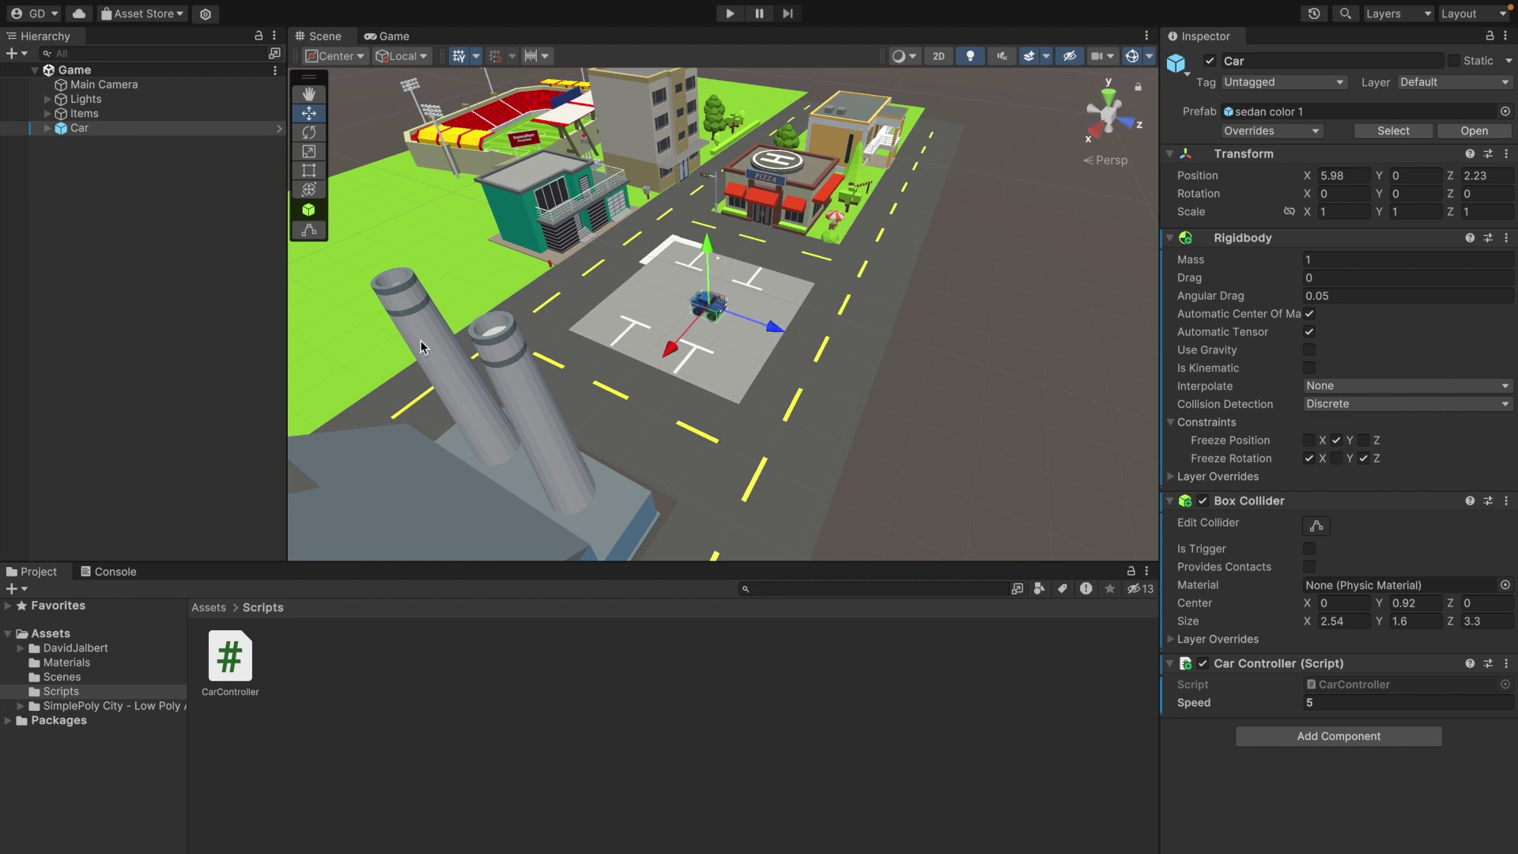
- Create an empty object named 'Finish Road Triggers' and reset its transform to the origin
{"action": "left_click", "coordinate": [24, 55]}
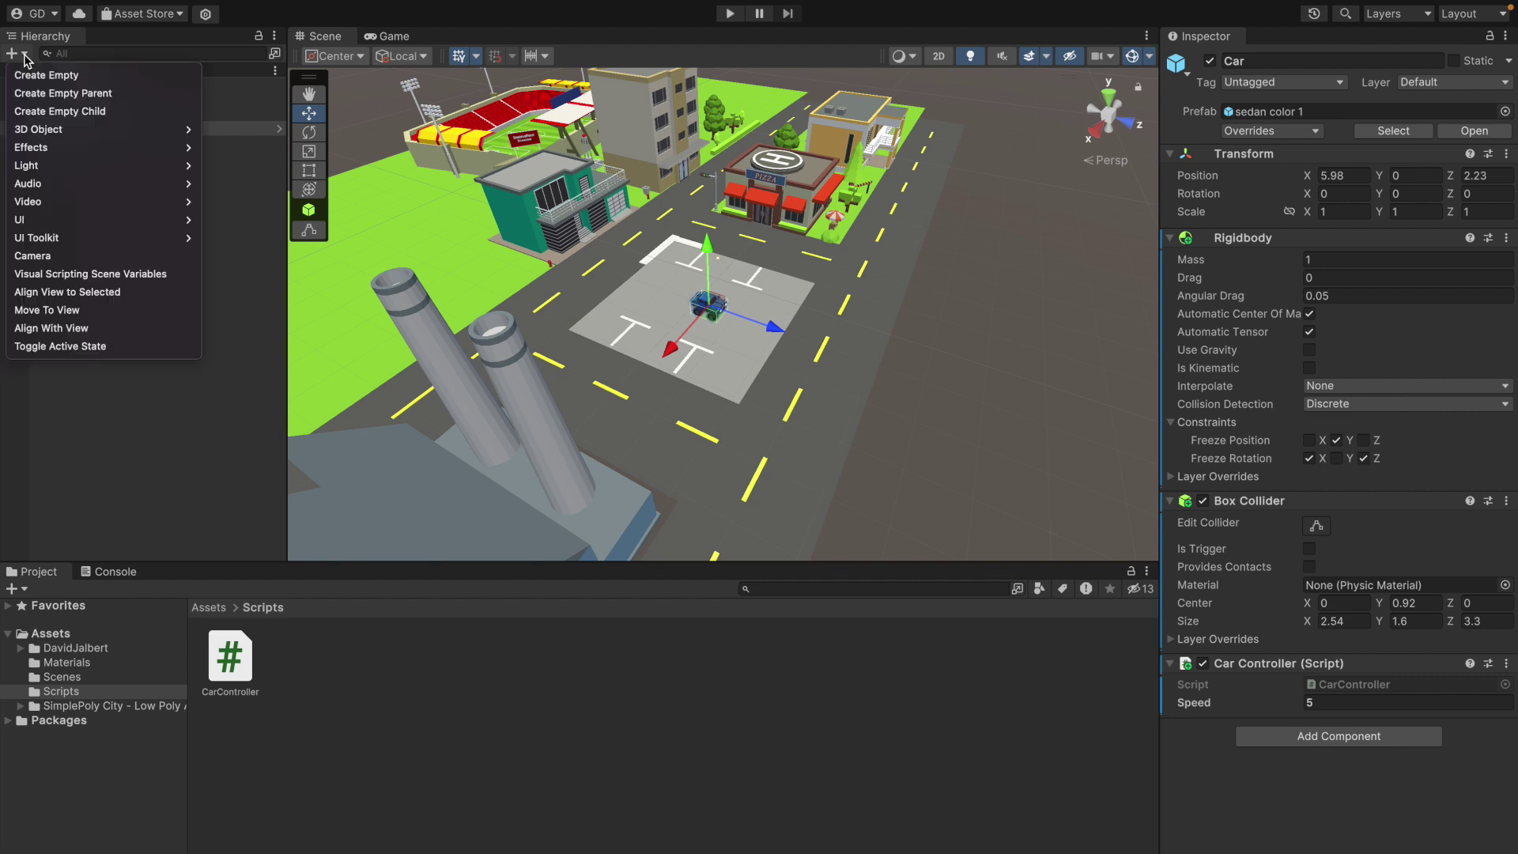
{"action": "left_click", "coordinate": [77, 79]}
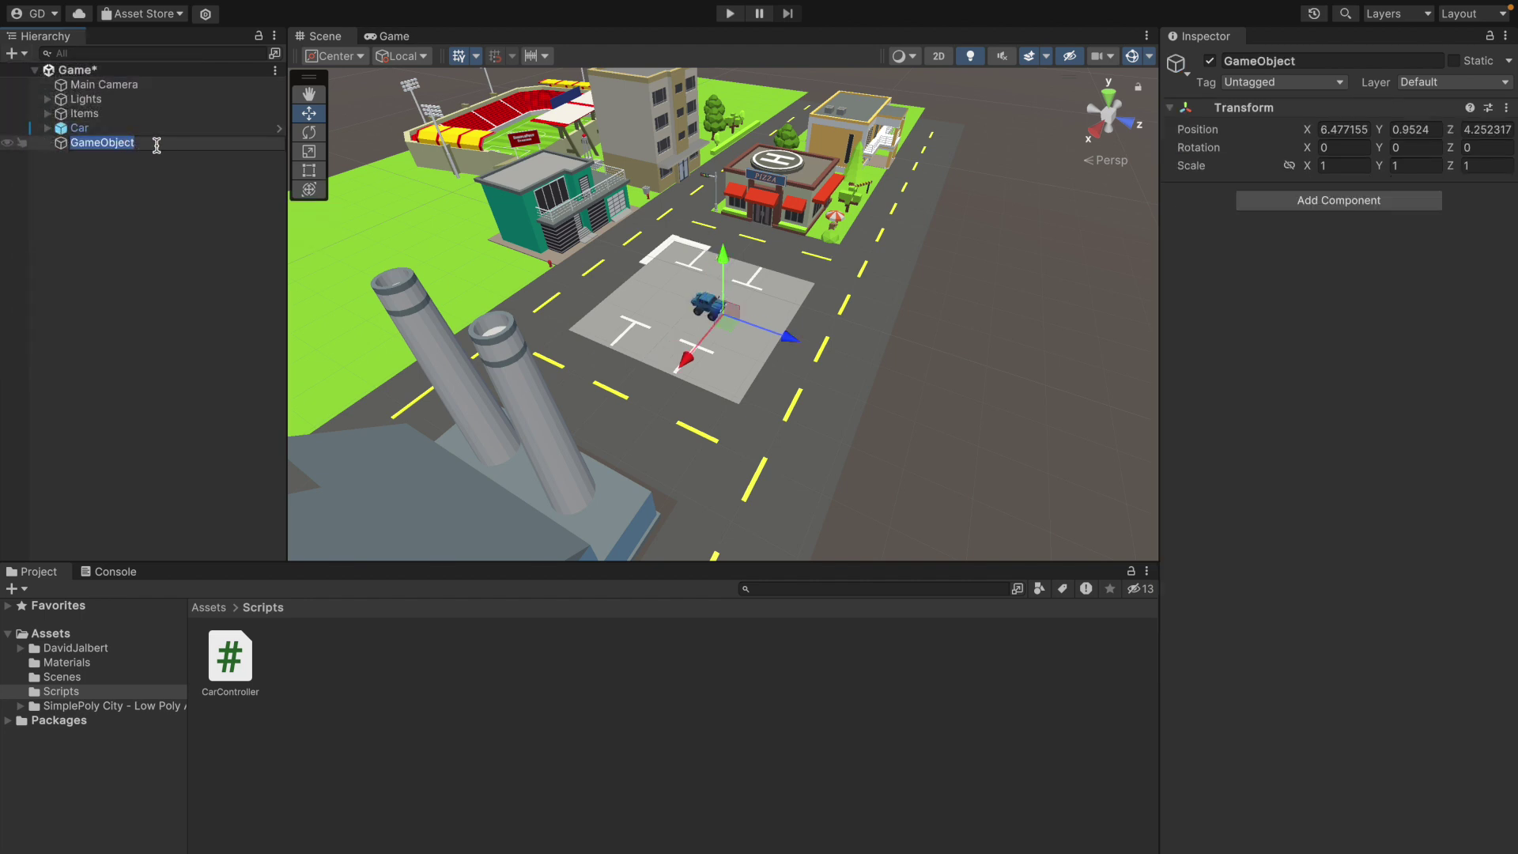
{"action": "type", "text": "Finish"}
{"action": "type", "text": " Road "}
{"action": "type", "text": "Triggers"}
{"action": "key", "text": "Return"}
{"action": "left_click", "coordinate": [1507, 113]}
{"action": "left_click", "coordinate": [1506, 109]}
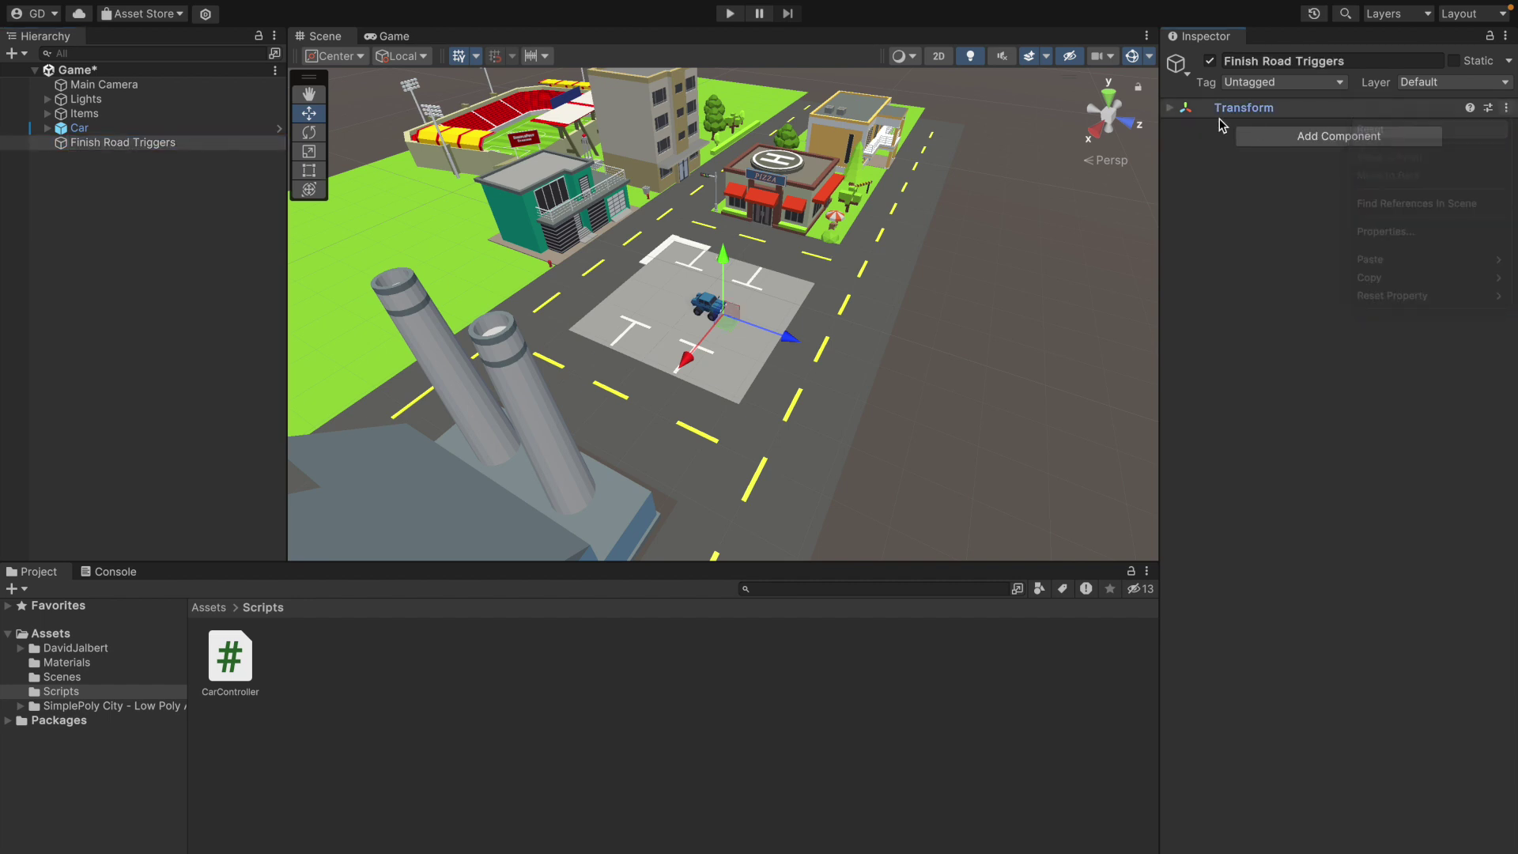
{"action": "left_click", "coordinate": [1368, 125]}
{"action": "left_click", "coordinate": [1161, 108]}
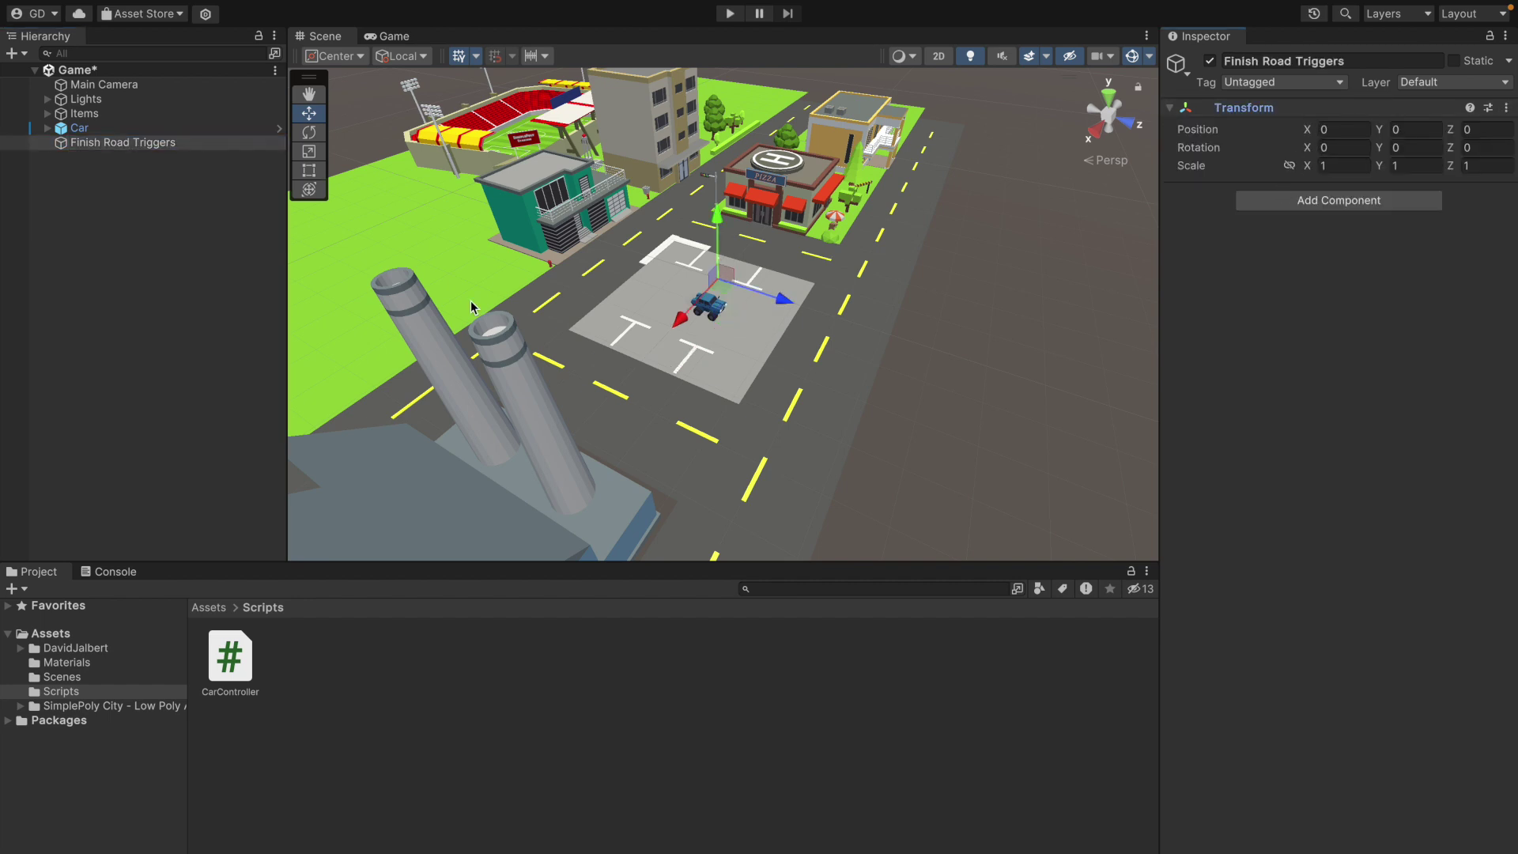
- Add a child empty named 'Trigger 1' and move it onto the road at Z 15.14
{"action": "left_click", "coordinate": [14, 54]}
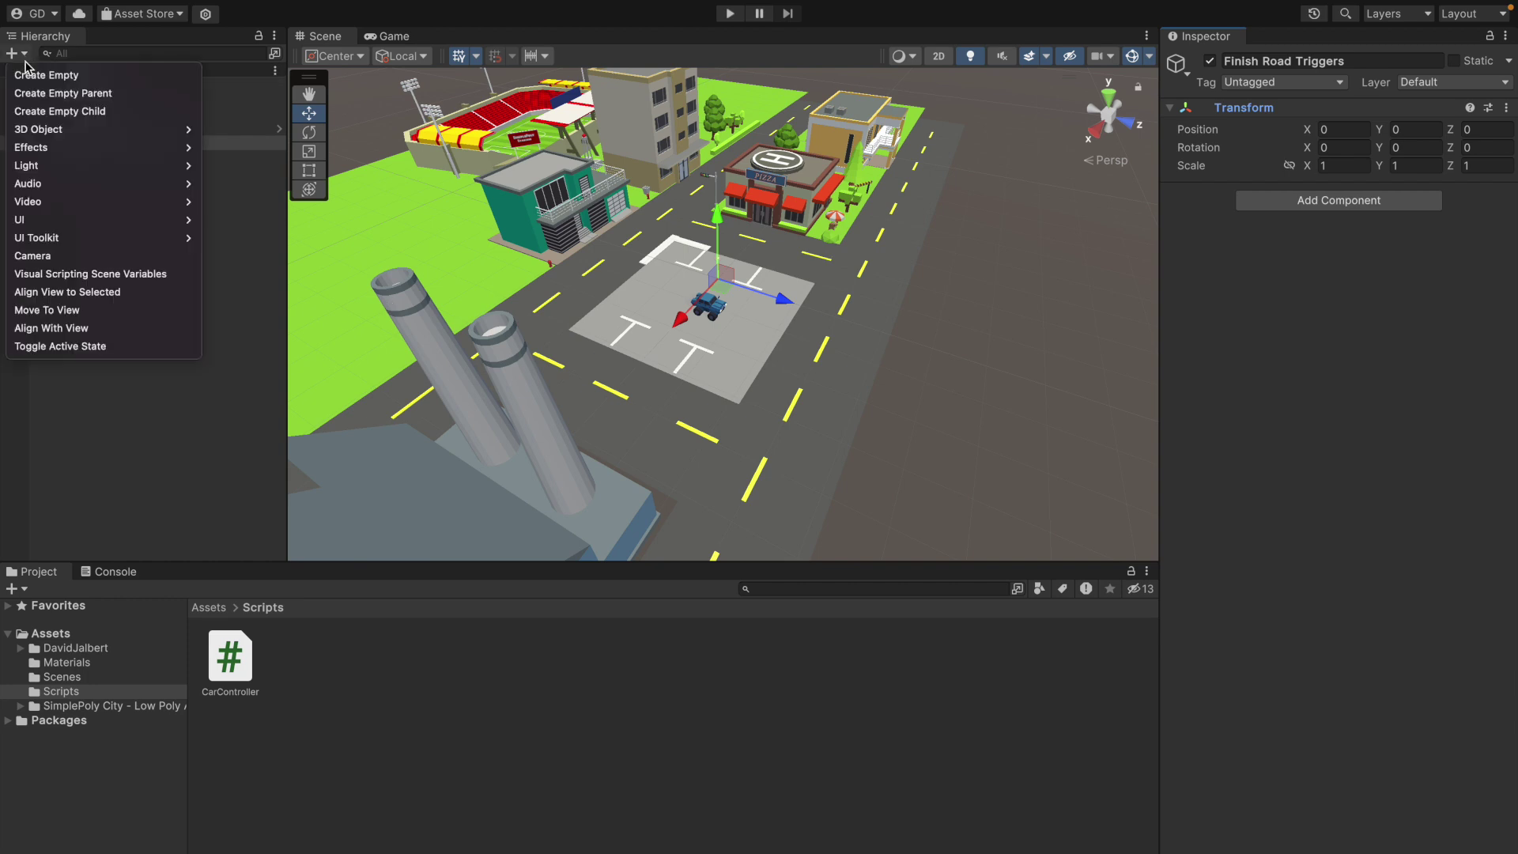
{"action": "left_click", "coordinate": [51, 110]}
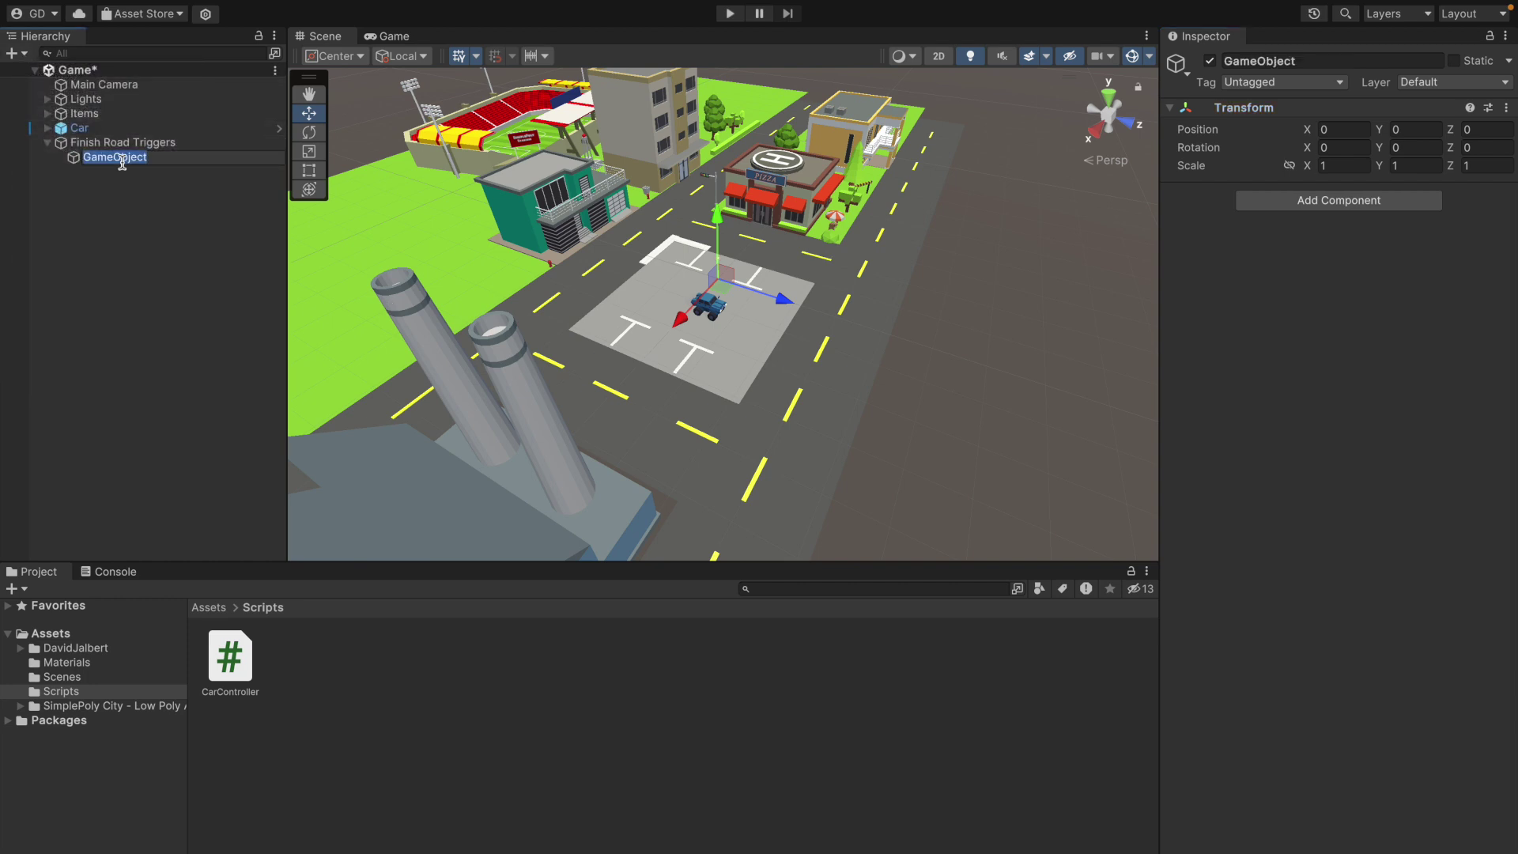
{"action": "type", "text": "Trigger 1"}
{"action": "key", "text": "Return"}
{"action": "mouse_move", "coordinate": [783, 299]}
{"action": "left_mouse_down"}
{"action": "mouse_move", "coordinate": [922, 339]}
{"action": "mouse_move", "coordinate": [684, 379]}
{"action": "left_mouse_up"}
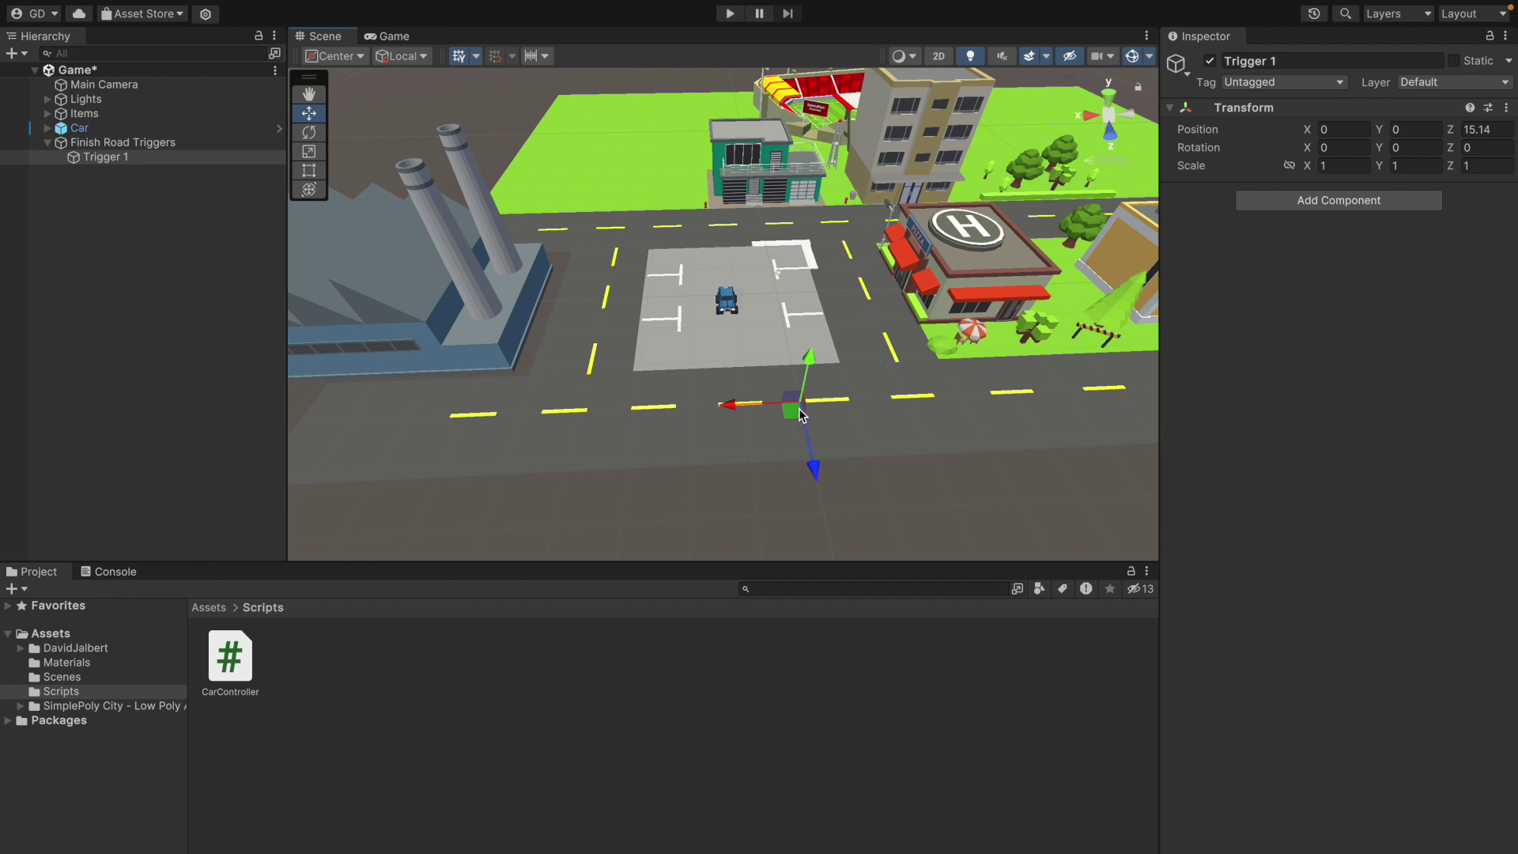
- Add a 1 × 1 × 1 Box Collider with Is Trigger enabled to Trigger 1
{"action": "left_click", "coordinate": [1291, 202]}
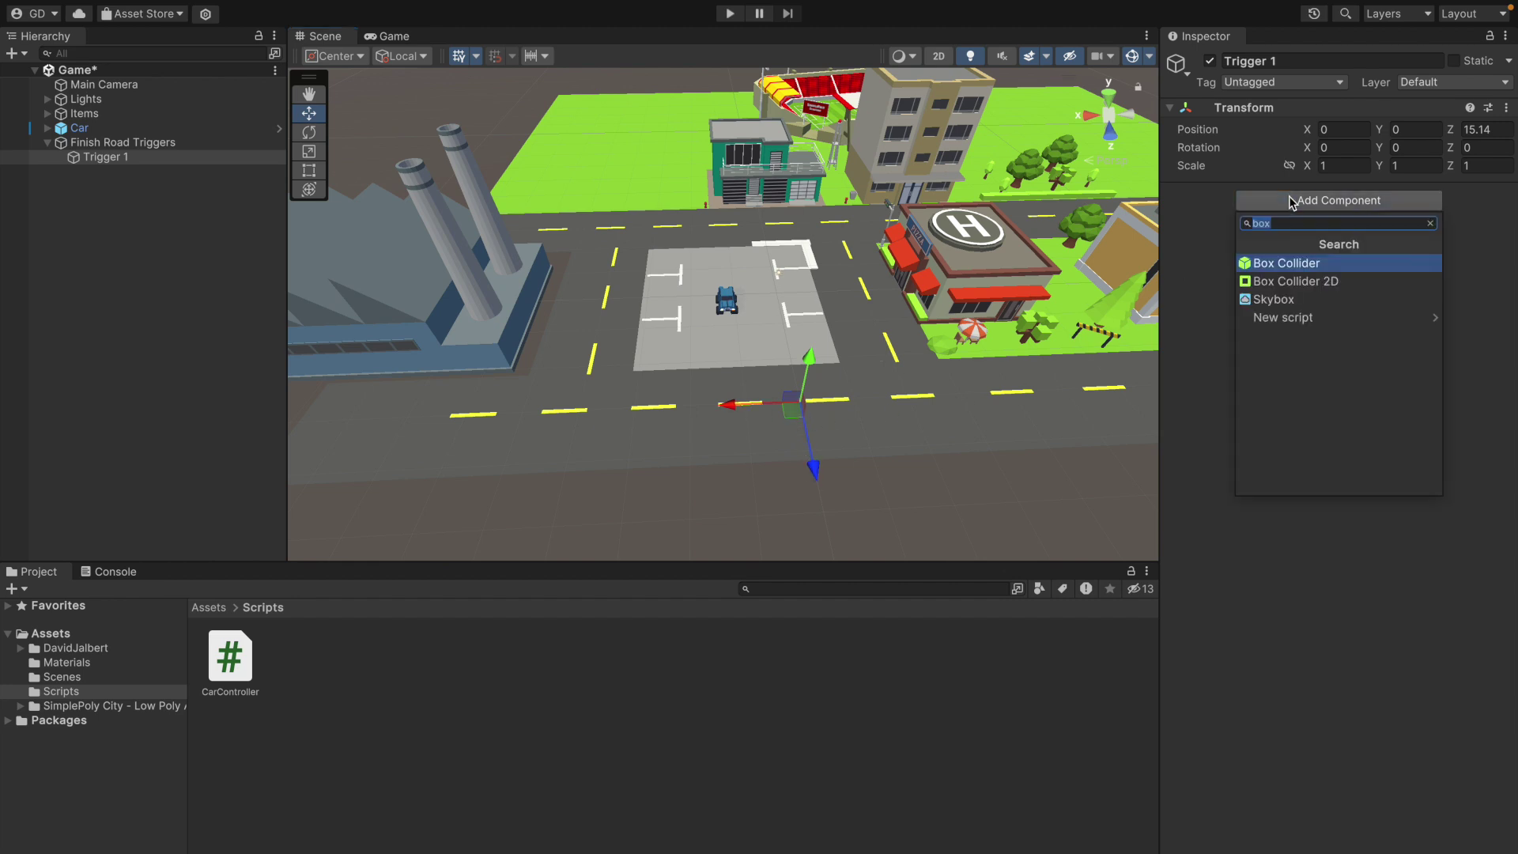
{"action": "key", "text": "Return"}
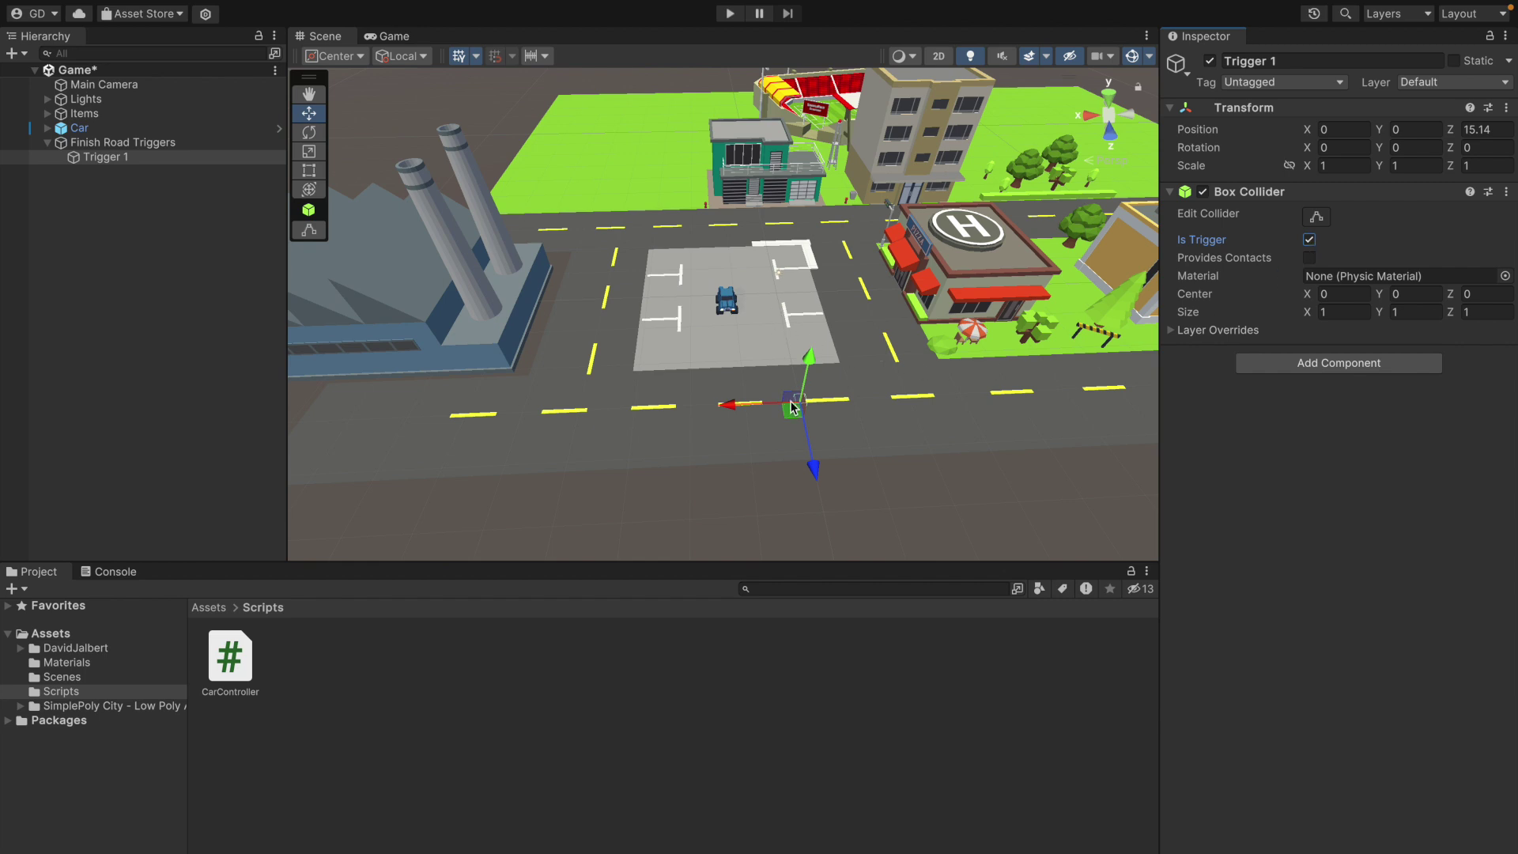
{"action": "scroll", "coordinate": [809, 410], "scroll_direction": "up", "scroll_amount": 3}
{"action": "middle_click_drag", "start_coordinate": [808, 405], "coordinate": [819, 377]}
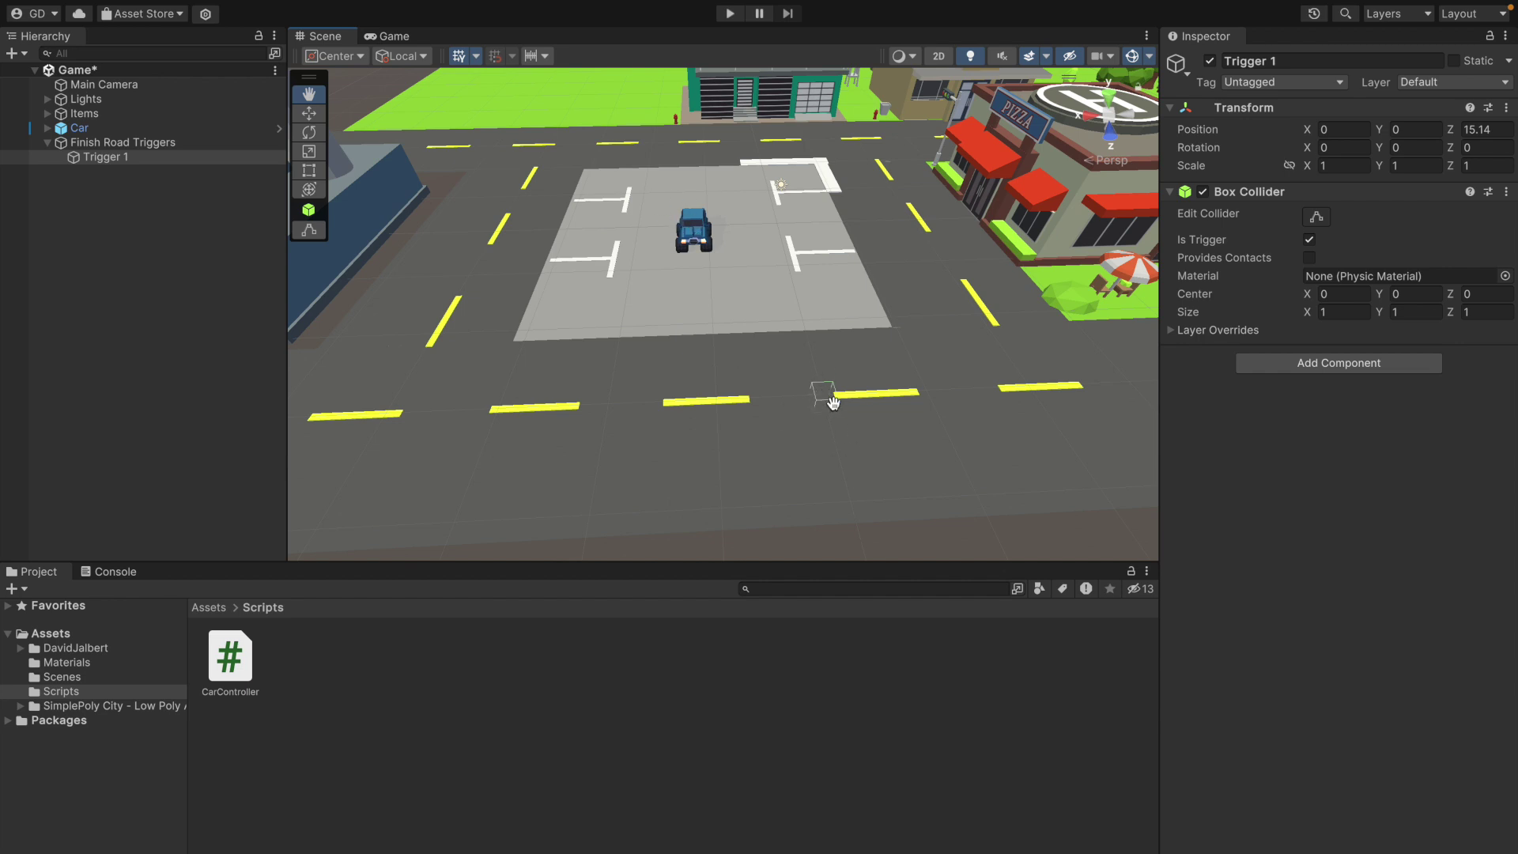
- Resize Trigger 1's collider to 22.48 × 1.73 × 1 so it spans the whole road
{"action": "left_click", "coordinate": [1316, 219]}
{"action": "mouse_move", "coordinate": [1308, 312]}
{"action": "left_mouse_down"}
{"action": "mouse_move", "coordinate": [1371, 307]}
{"action": "mouse_move", "coordinate": [1423, 328]}
{"action": "left_mouse_up"}
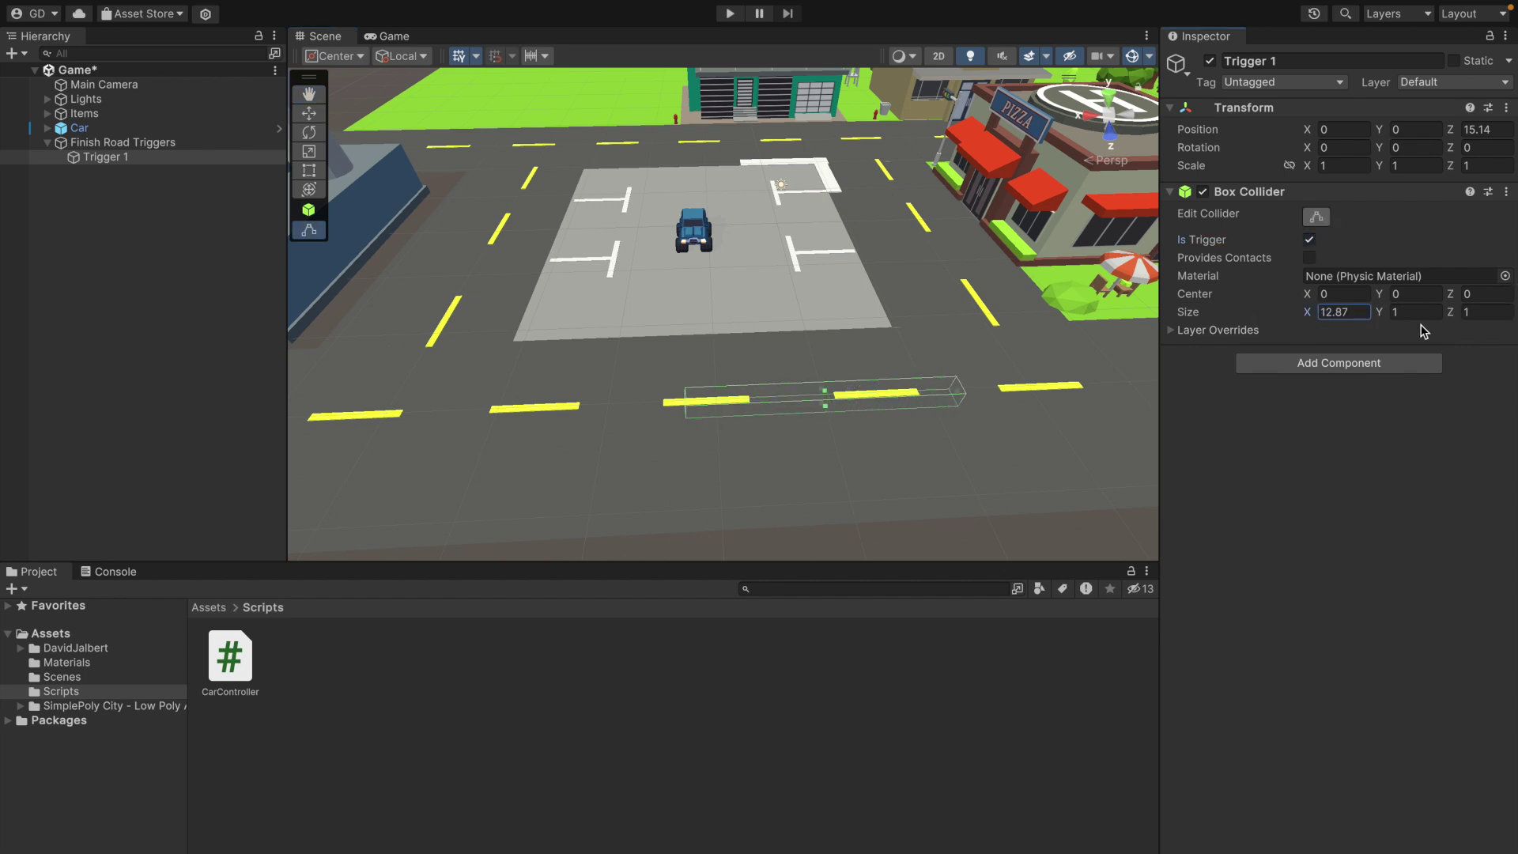
{"action": "mouse_move", "coordinate": [1307, 129]}
{"action": "left_mouse_down"}
{"action": "mouse_move", "coordinate": [1255, 133]}
{"action": "mouse_move", "coordinate": [1467, 127]}
{"action": "left_mouse_up"}
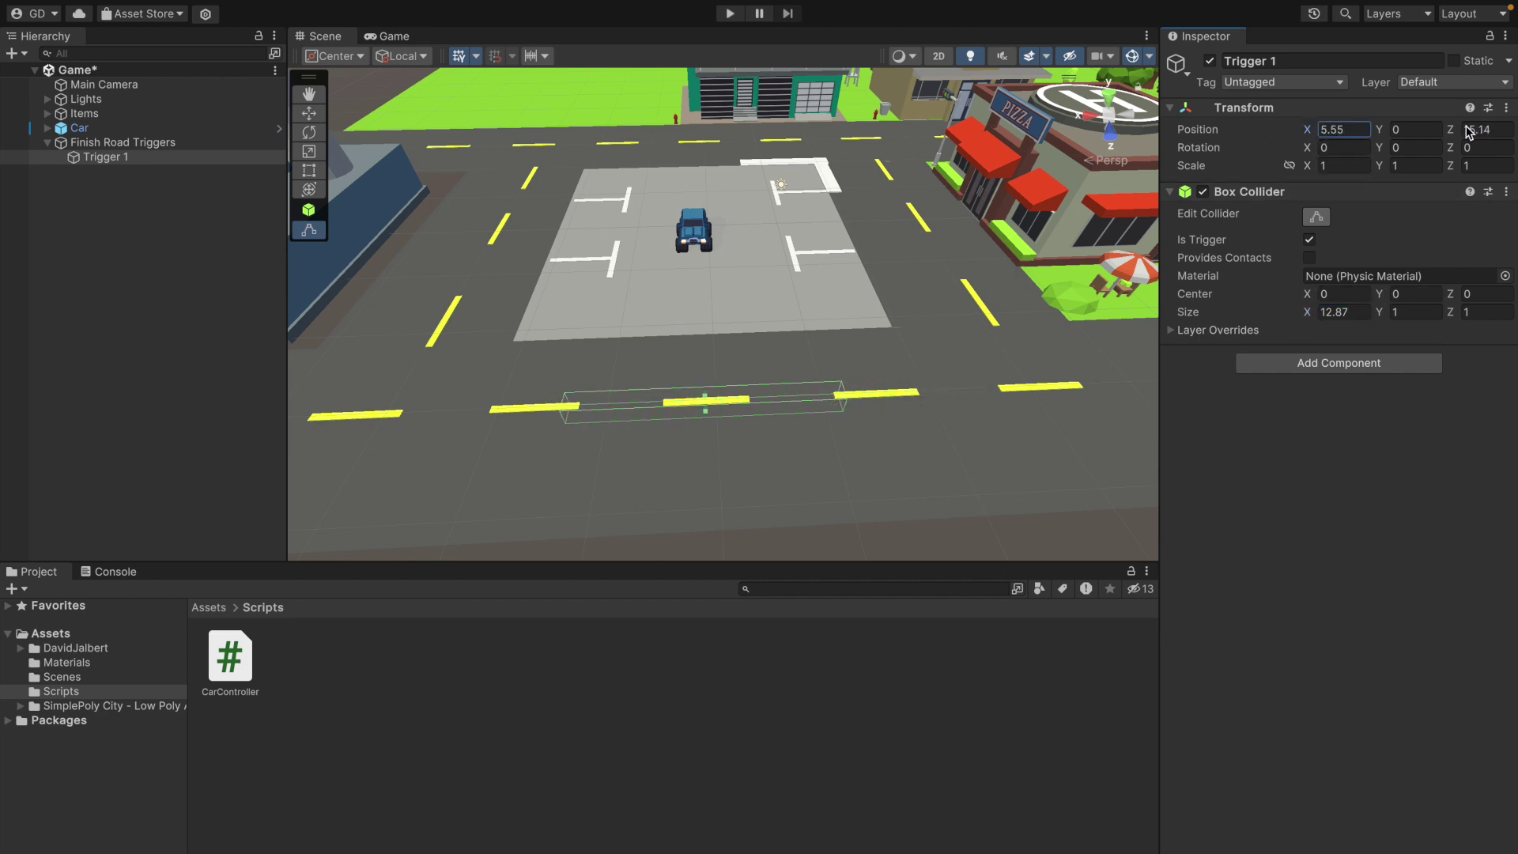
{"action": "mouse_move", "coordinate": [1310, 318]}
{"action": "left_mouse_down"}
{"action": "mouse_move", "coordinate": [1514, 285]}
{"action": "mouse_move", "coordinate": [1495, 286]}
{"action": "left_mouse_up"}
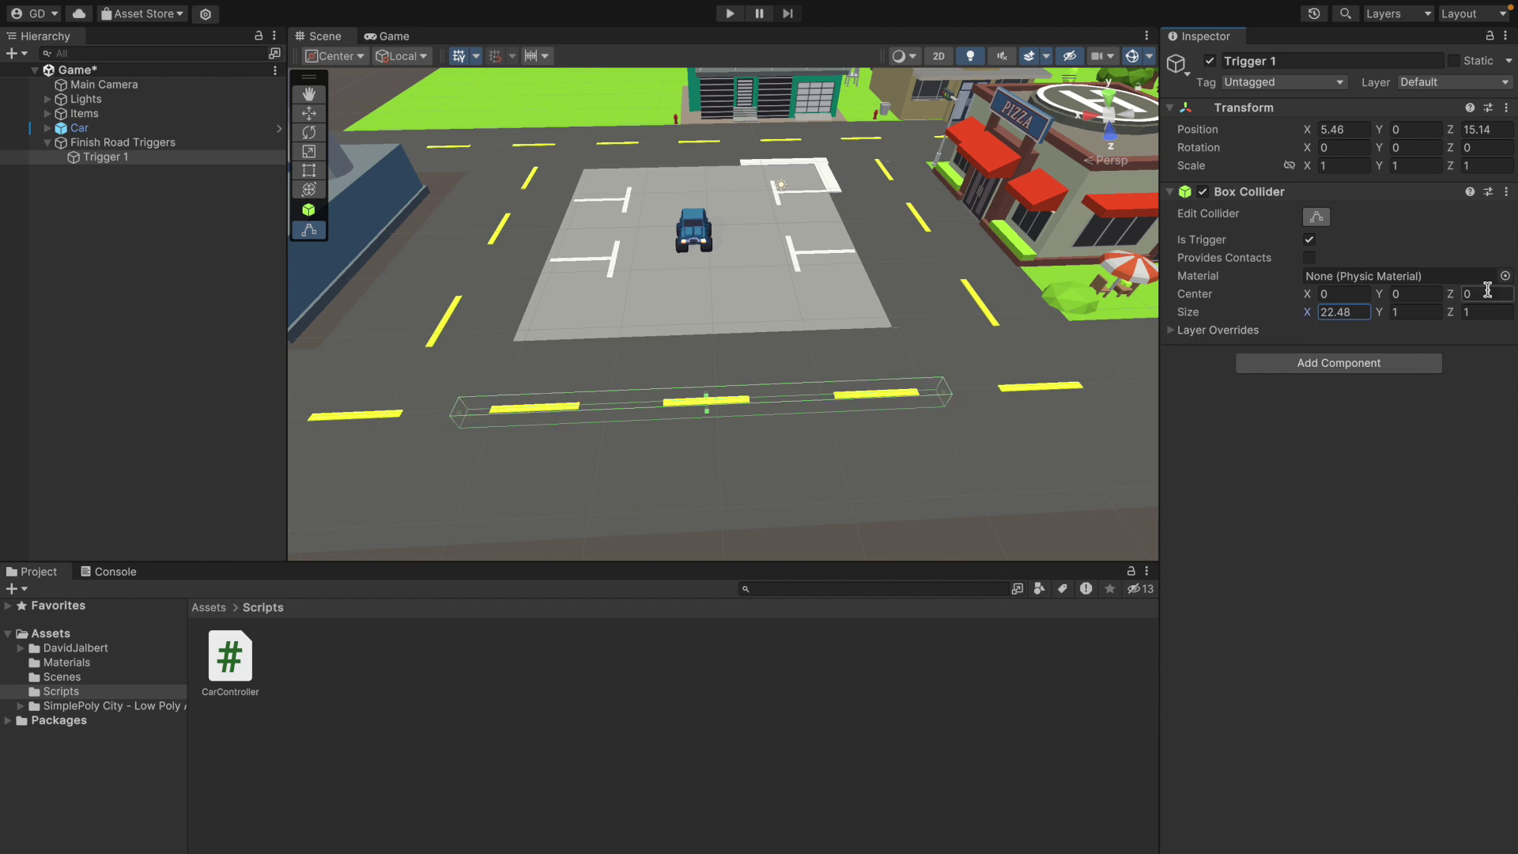
{"action": "left_click_drag", "start_coordinate": [718, 338], "coordinate": [695, 308], "text": "alt"}
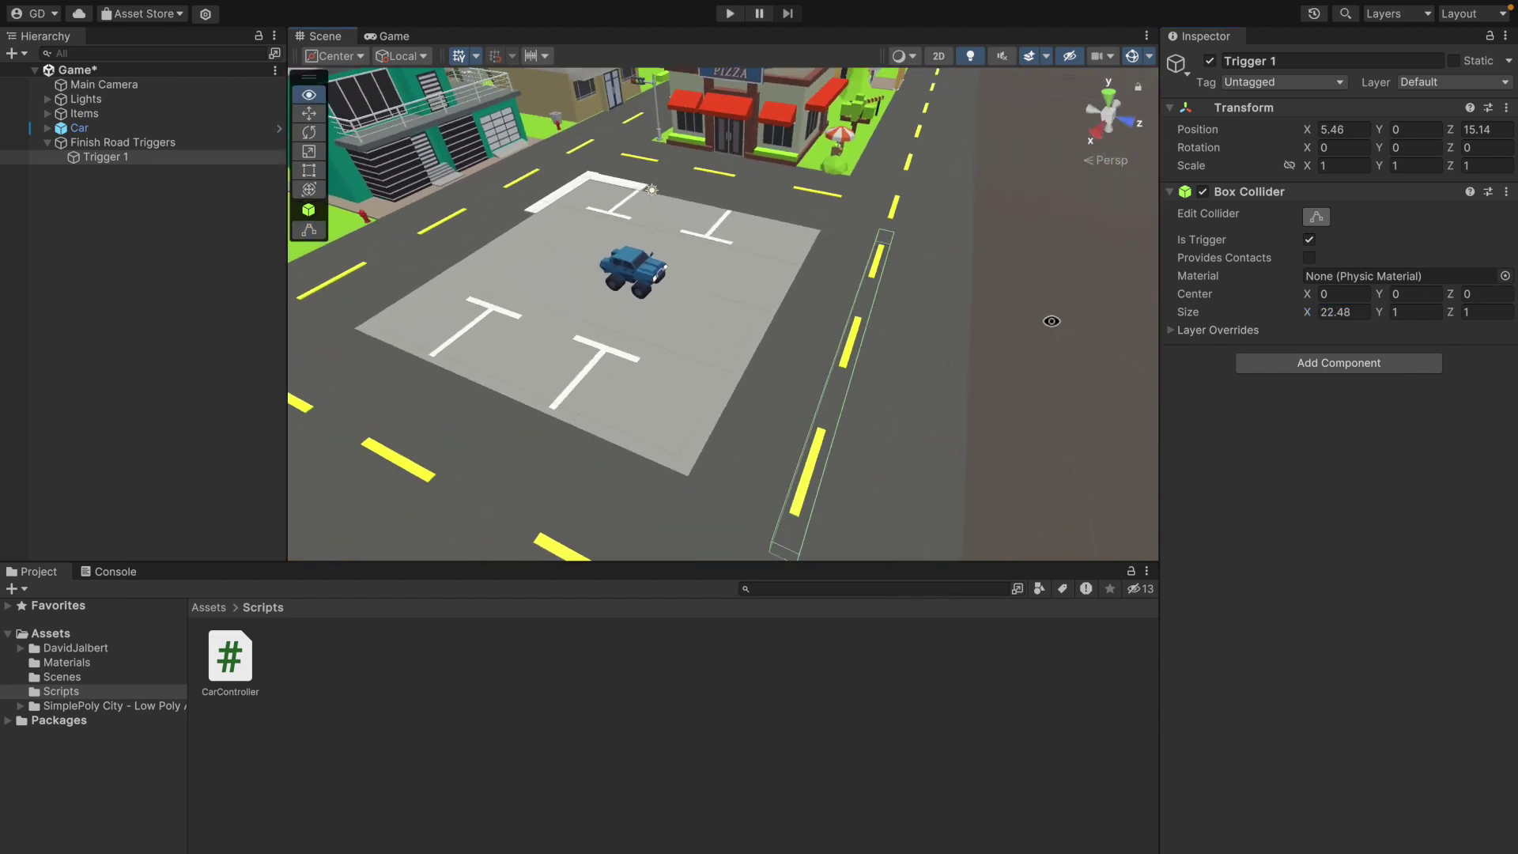
{"action": "left_click_drag", "start_coordinate": [848, 318], "coordinate": [849, 326], "text": "alt"}
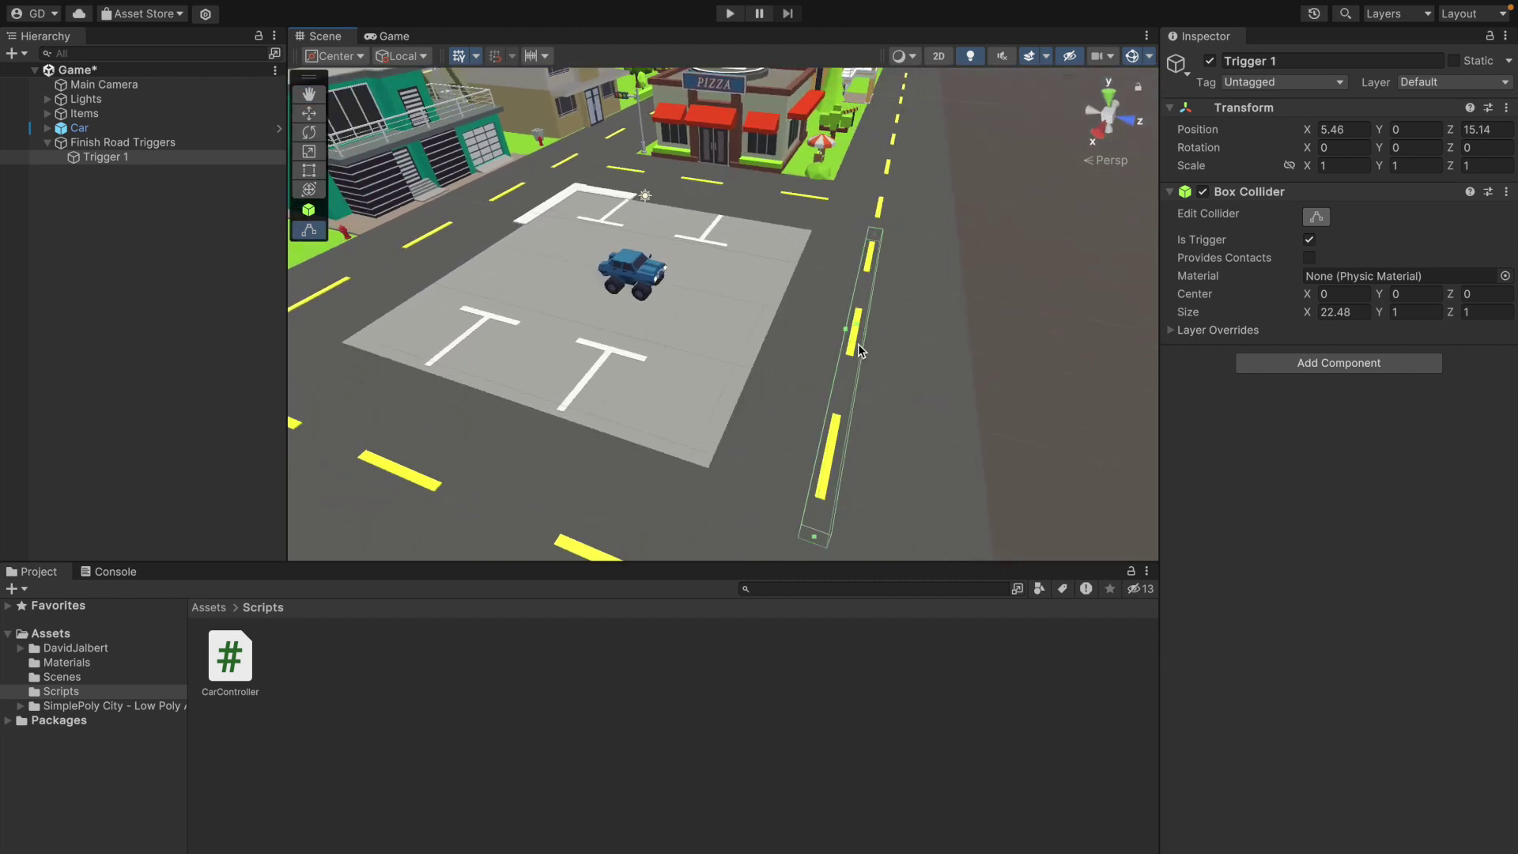
{"action": "left_click_drag", "start_coordinate": [860, 305], "coordinate": [847, 332], "text": "alt"}
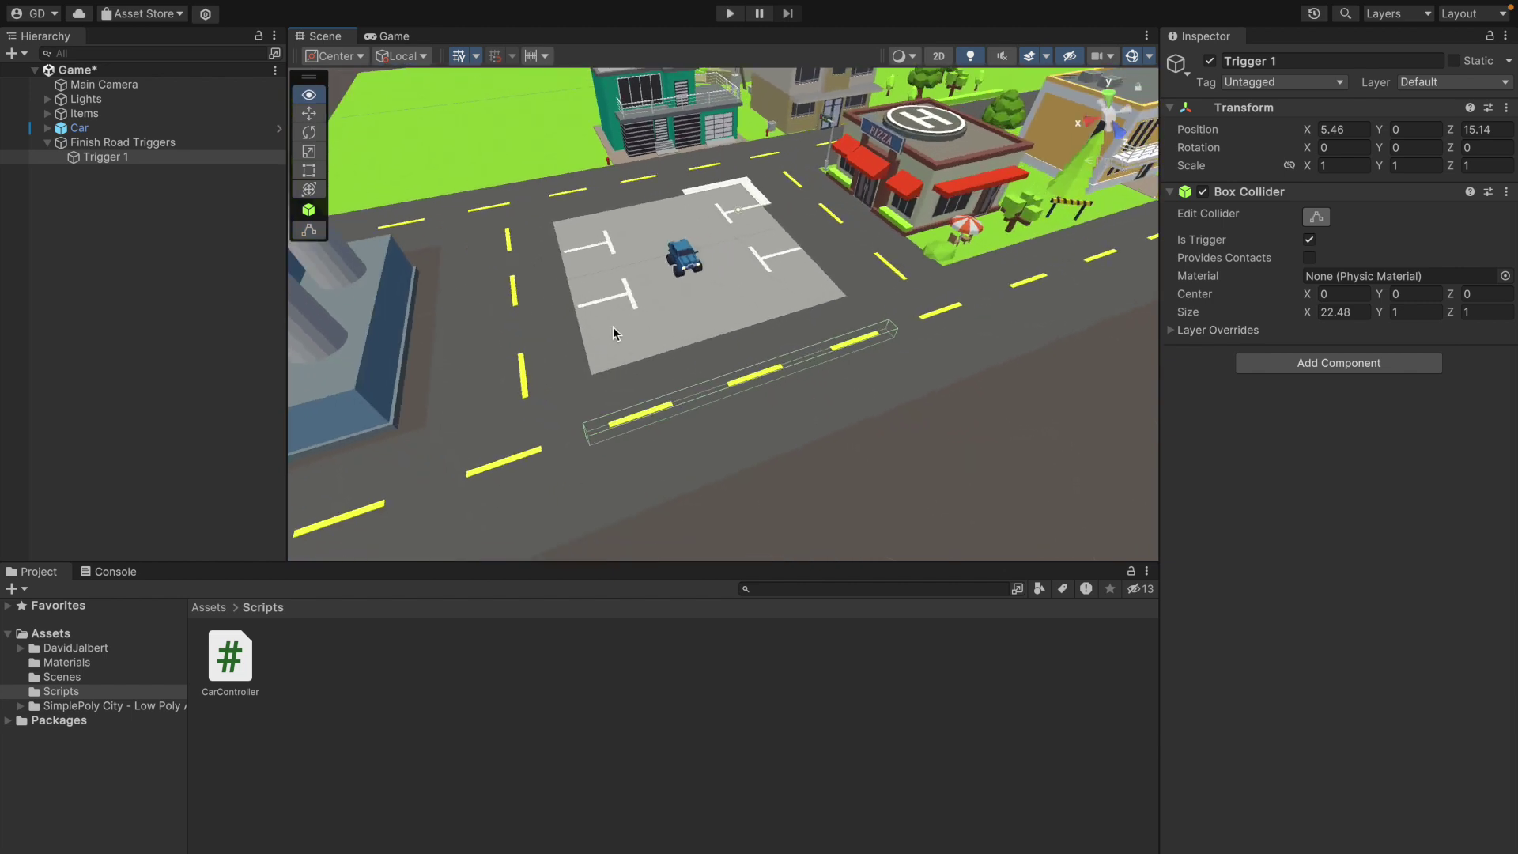
{"action": "left_click", "coordinate": [1407, 299]}
{"action": "type", "text": "0.8"}
{"action": "key", "text": "Escape"}
{"action": "left_click", "coordinate": [1398, 313]}
{"action": "type", "text": "0.1"}
{"action": "mouse_move", "coordinate": [895, 332]}
{"action": "left_mouse_down", "text": "alt"}
{"action": "mouse_move", "coordinate": [1111, 232]}
{"action": "mouse_move", "coordinate": [854, 268]}
{"action": "mouse_move", "coordinate": [862, 296]}
{"action": "left_mouse_up", "text": "alt"}
- Duplicate Trigger 1 and move the copy along Z to -15.04 on the far road
{"action": "left_click", "coordinate": [215, 157]}
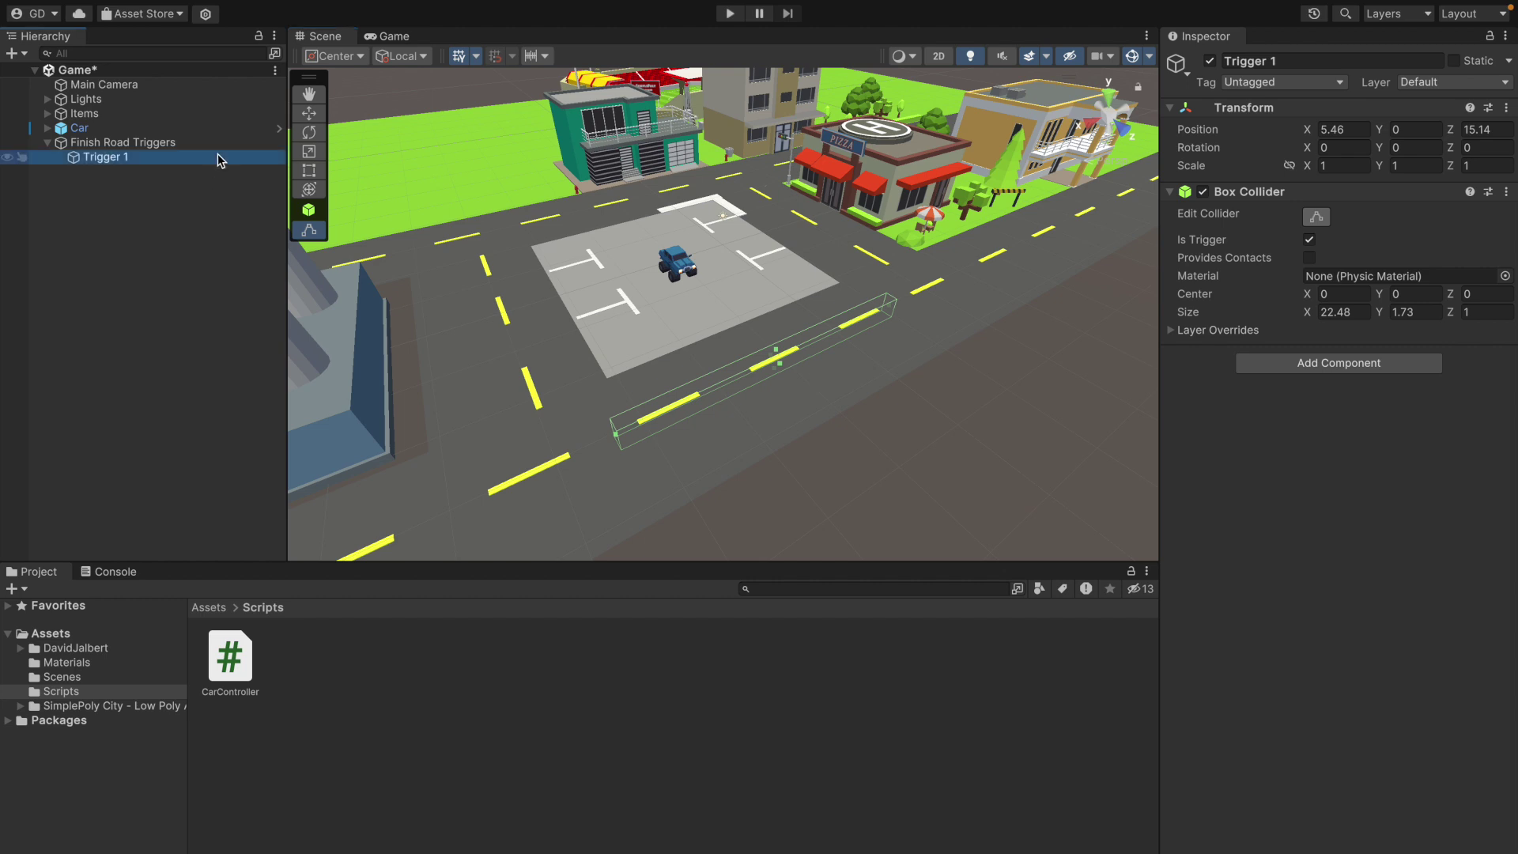
{"action": "key", "text": "ctrl+d"}
{"action": "key", "text": "w"}
{"action": "mouse_move", "coordinate": [825, 419]}
{"action": "left_mouse_down"}
{"action": "mouse_move", "coordinate": [633, 229]}
{"action": "mouse_move", "coordinate": [810, 317]}
{"action": "left_mouse_up"}
{"action": "key", "text": "f"}
- Rename the copy to Trigger 2
{"action": "scroll", "coordinate": [807, 316], "scroll_direction": "down", "scroll_amount": 5}
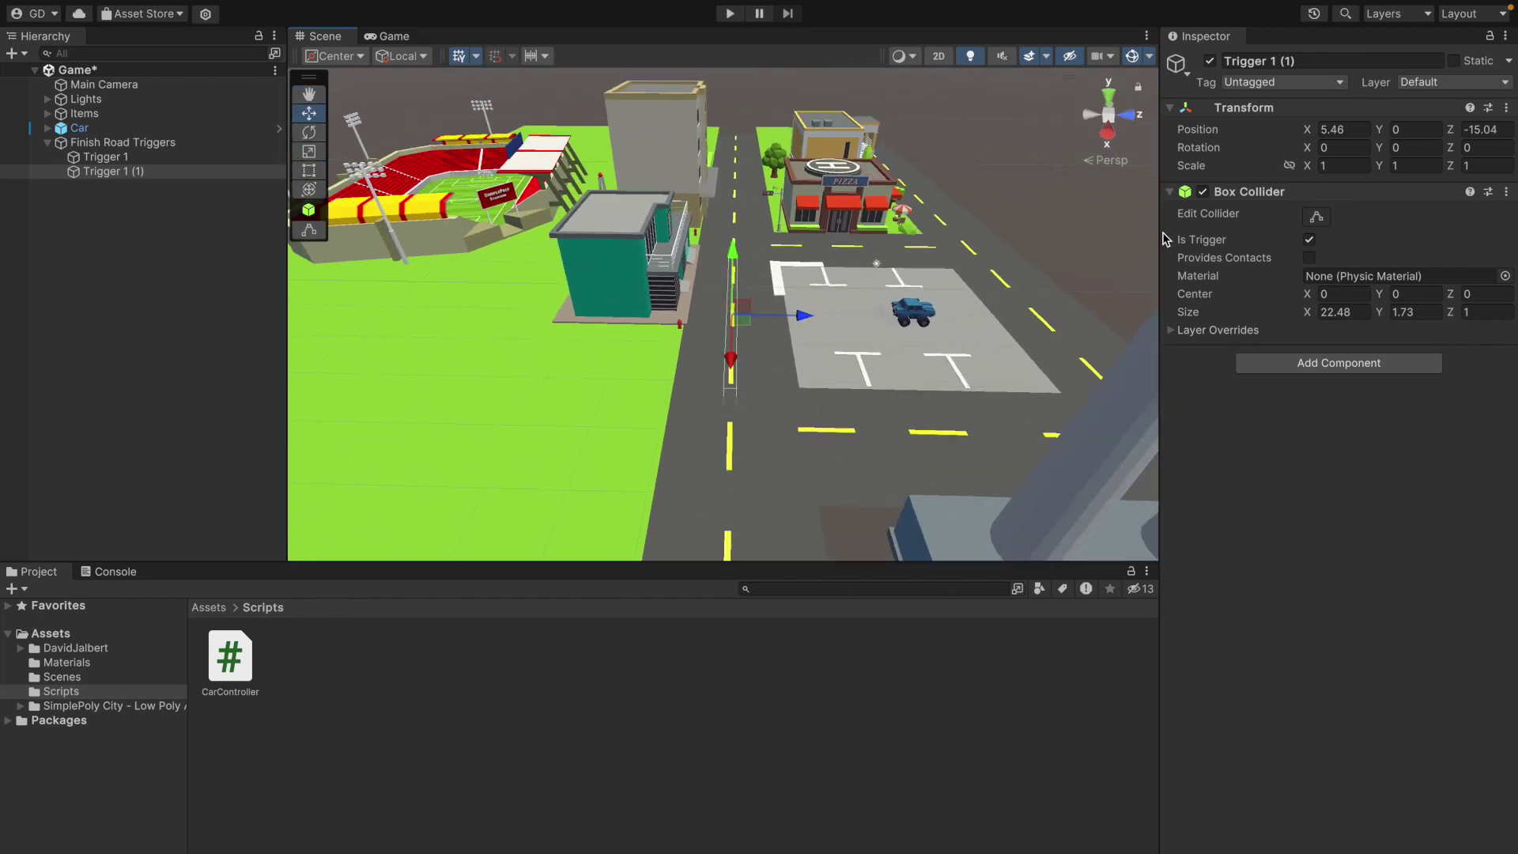
{"action": "left_click", "coordinate": [1271, 63]}
{"action": "key", "text": "BackSpace"}
{"action": "key", "text": "BackSpace"}
{"action": "key", "text": "BackSpace"}
{"action": "type", "text": "2"}
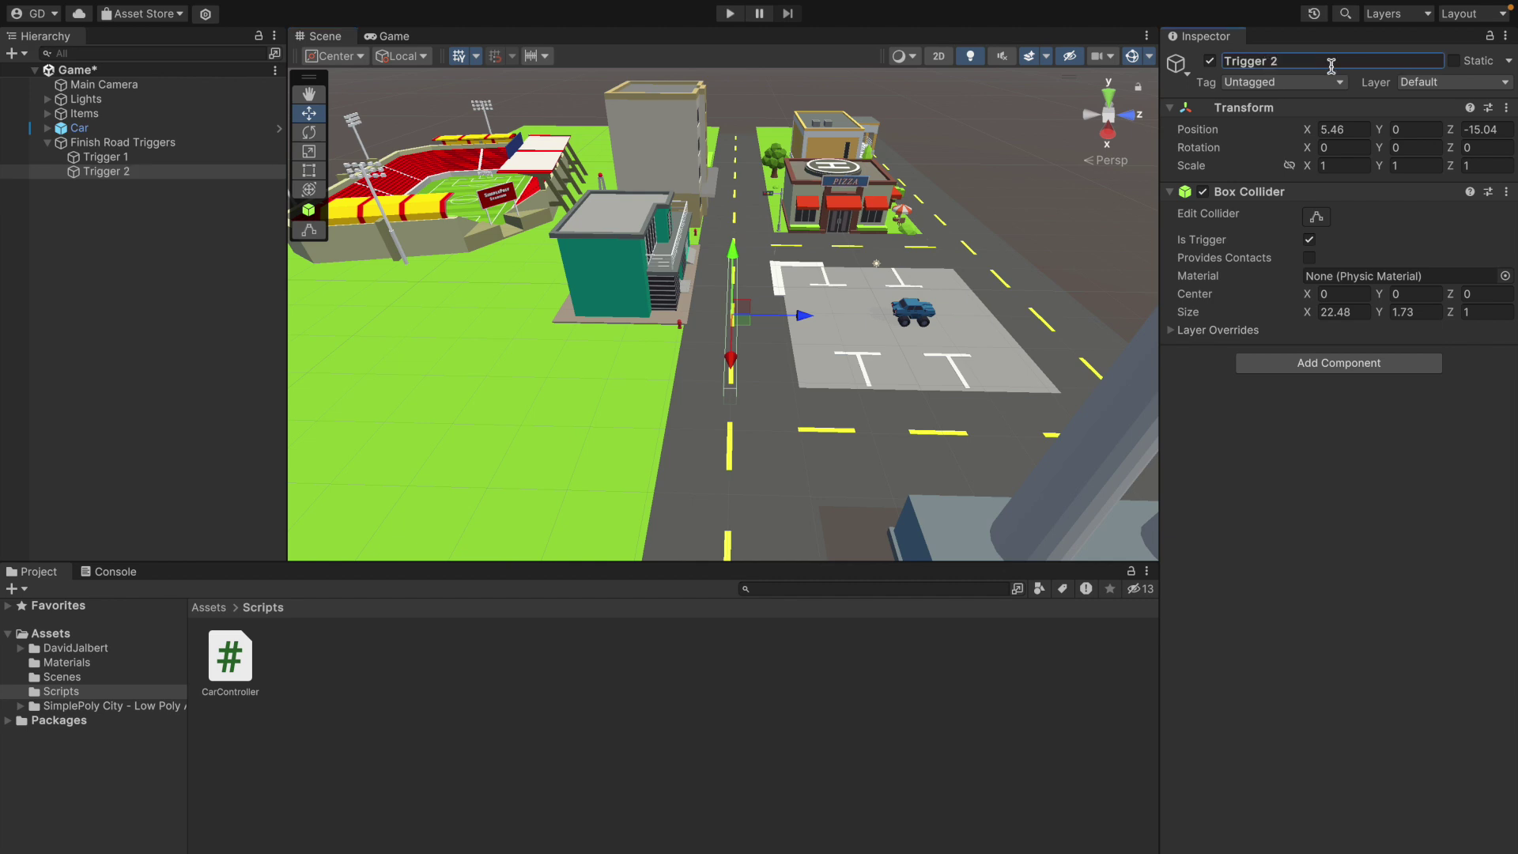
- Duplicate Trigger 2, rotate it to Y 90, place it across the side road, and name it Trigger 3
{"action": "left_click", "coordinate": [176, 173]}
{"action": "key", "text": "ctrl+d"}
{"action": "left_click_drag", "start_coordinate": [805, 316], "coordinate": [930, 316]}
{"action": "left_click", "coordinate": [1402, 149]}
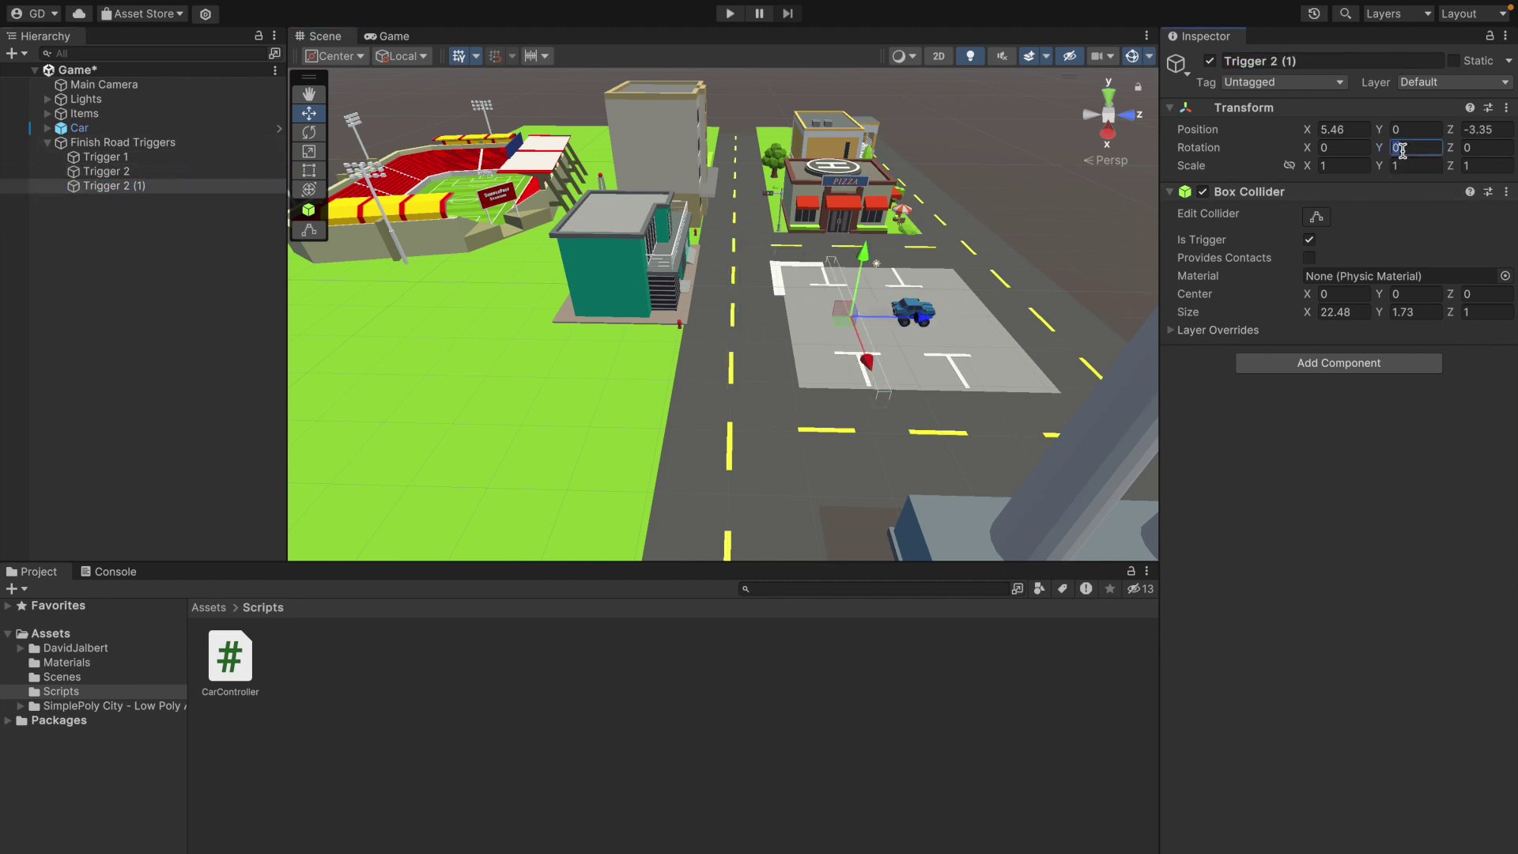
{"action": "type", "text": "90"}
{"action": "left_click_drag", "start_coordinate": [867, 362], "coordinate": [858, 474]}
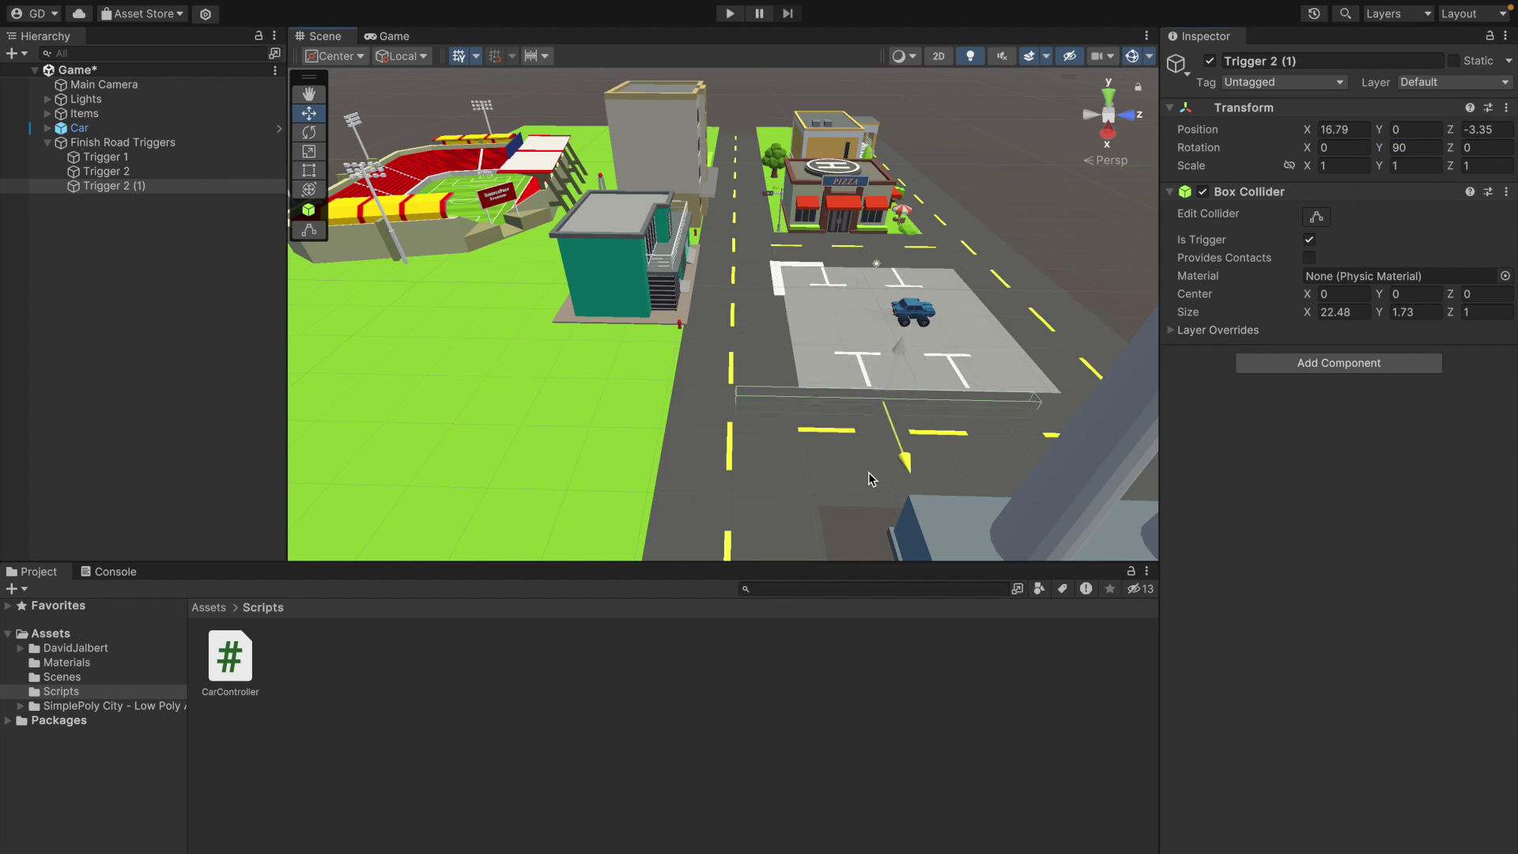
{"action": "mouse_move", "coordinate": [858, 473]}
{"action": "left_mouse_down"}
{"action": "mouse_move", "coordinate": [870, 431]}
{"action": "mouse_move", "coordinate": [1115, 546]}
{"action": "left_mouse_up"}
{"action": "left_click_drag", "start_coordinate": [1010, 346], "coordinate": [1007, 350]}
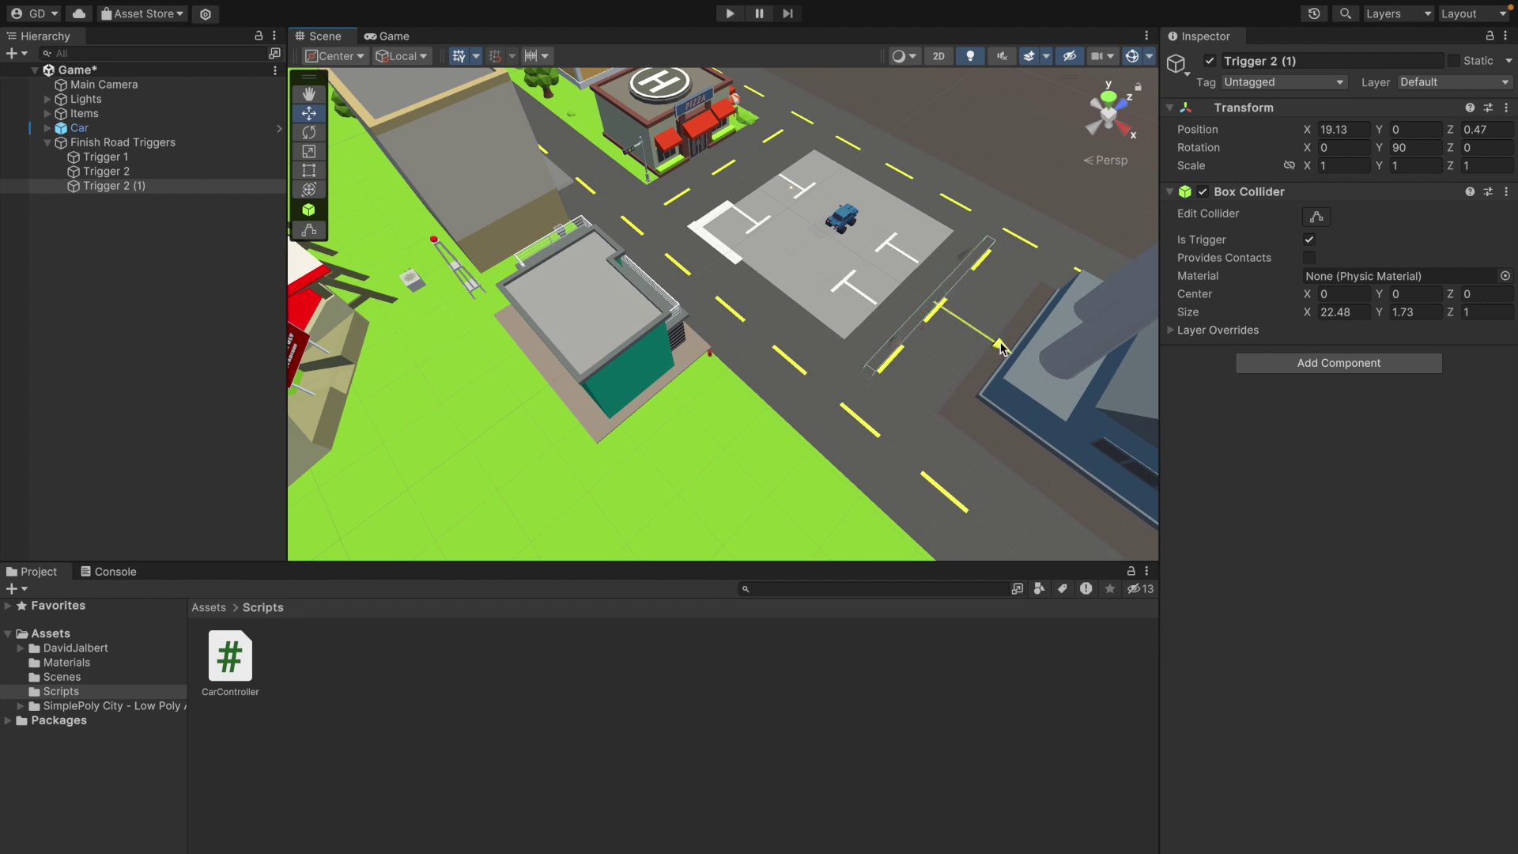
{"action": "left_click", "coordinate": [1289, 61]}
{"action": "key", "text": "BackSpace"}
{"action": "key", "text": "BackSpace"}
{"action": "key", "text": "BackSpace"}
{"action": "type", "text": "3"}
{"action": "key", "text": "Return"}
- Duplicate Trigger 3, move it across the opposite side road, and name it Trigger 4
{"action": "left_click", "coordinate": [123, 187]}
{"action": "key", "text": "ctrl+d"}
{"action": "left_click_drag", "start_coordinate": [1007, 350], "coordinate": [791, 210]}
{"action": "left_click", "coordinate": [1305, 61]}
{"action": "key", "text": "BackSpace"}
{"action": "key", "text": "BackSpace"}
{"action": "key", "text": "BackSpace"}
{"action": "type", "text": "4"}
{"action": "key", "text": "Return"}
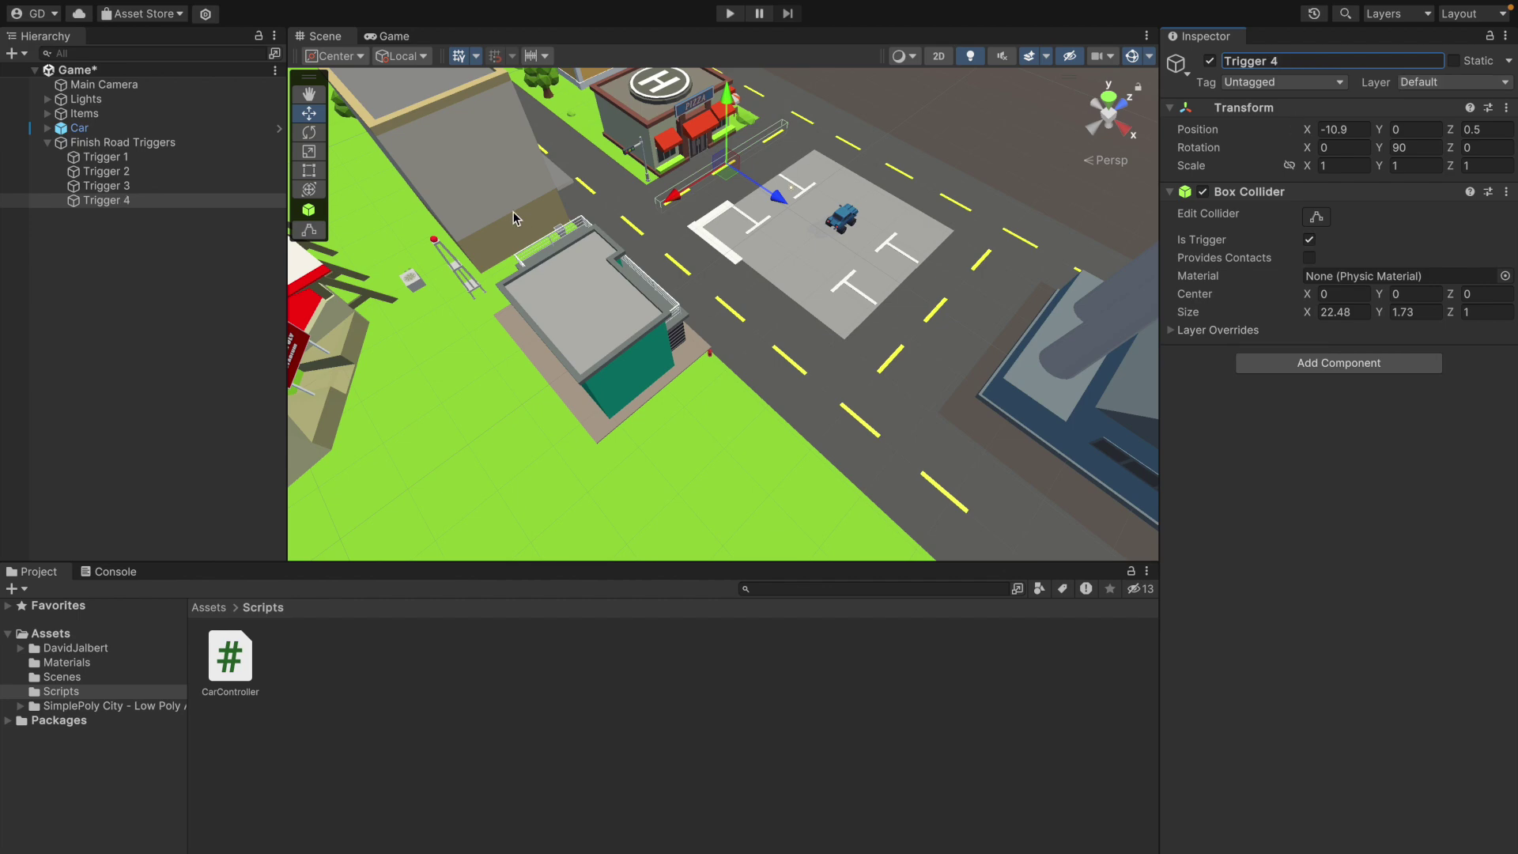
{"action": "key", "text": "f"}
{"action": "mouse_move", "coordinate": [795, 339]}
{"action": "left_mouse_down"}
{"action": "mouse_move", "coordinate": [506, 325]}
{"action": "mouse_move", "coordinate": [959, 359]}
{"action": "left_mouse_up"}
{"action": "left_click", "coordinate": [959, 359]}
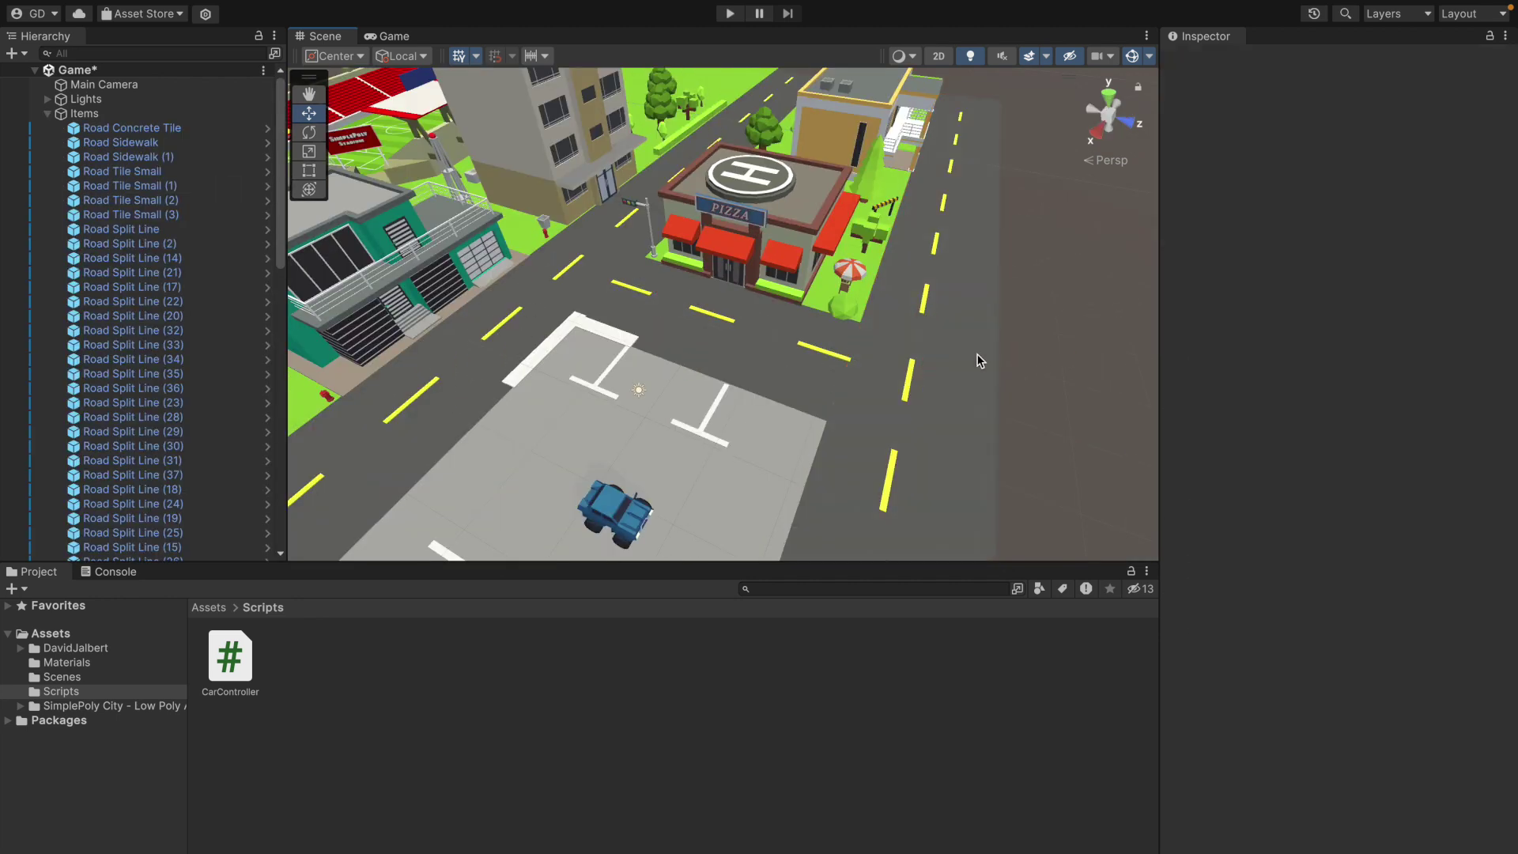
- Tag Trigger 1 through Trigger 4 as Trigger Road
{"action": "left_click", "coordinate": [47, 113]}
{"action": "left_click", "coordinate": [106, 157]}
{"action": "left_click", "coordinate": [119, 202], "text": "shift"}
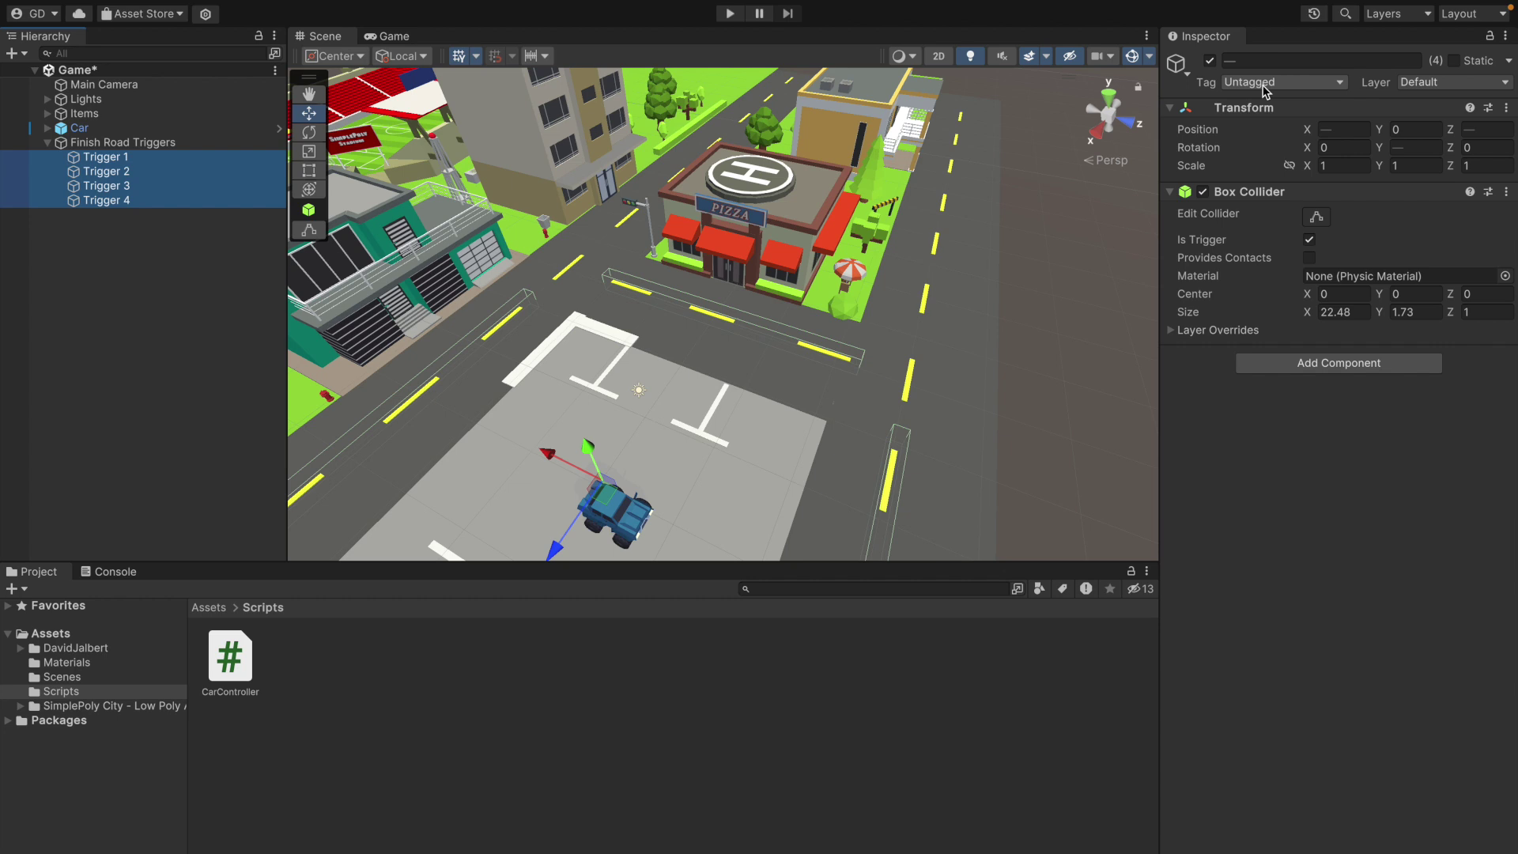
{"action": "left_click", "coordinate": [1263, 83]}
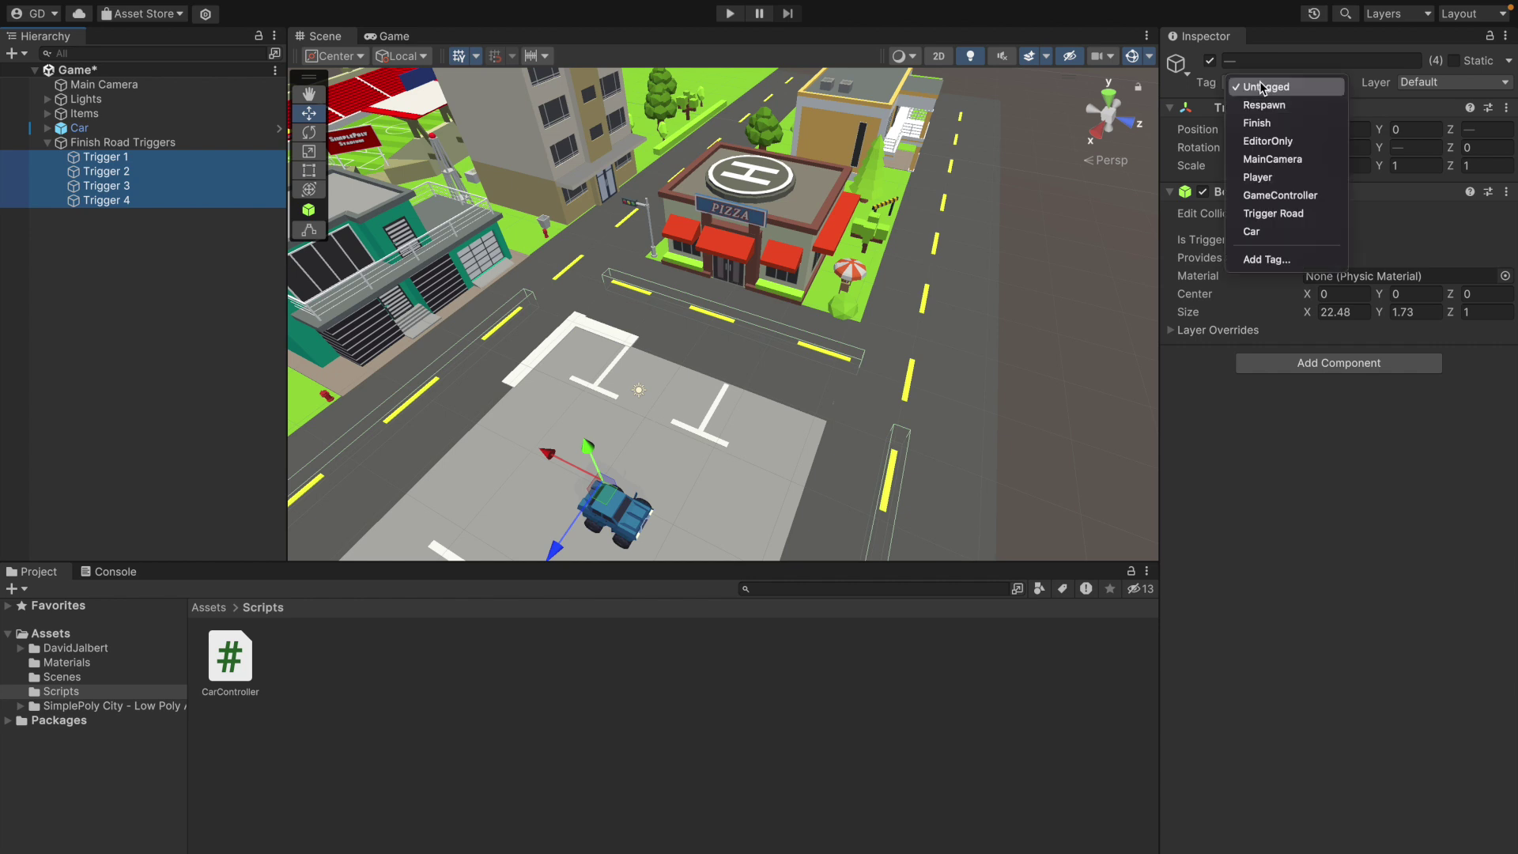
{"action": "left_click", "coordinate": [1269, 259]}
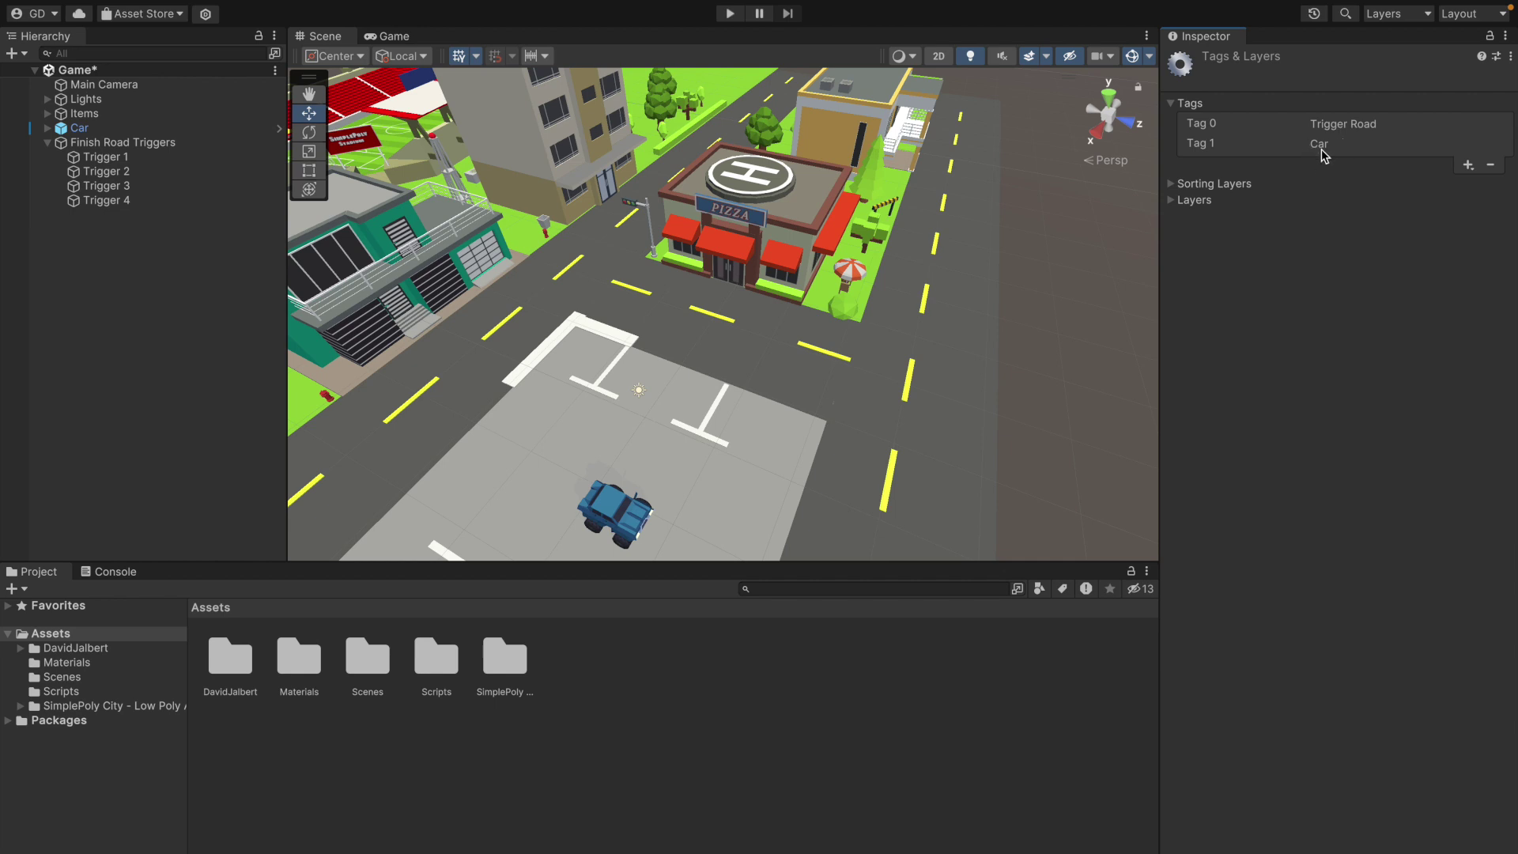
{"action": "left_click", "coordinate": [144, 158]}
{"action": "left_click", "coordinate": [144, 200], "text": "shift"}
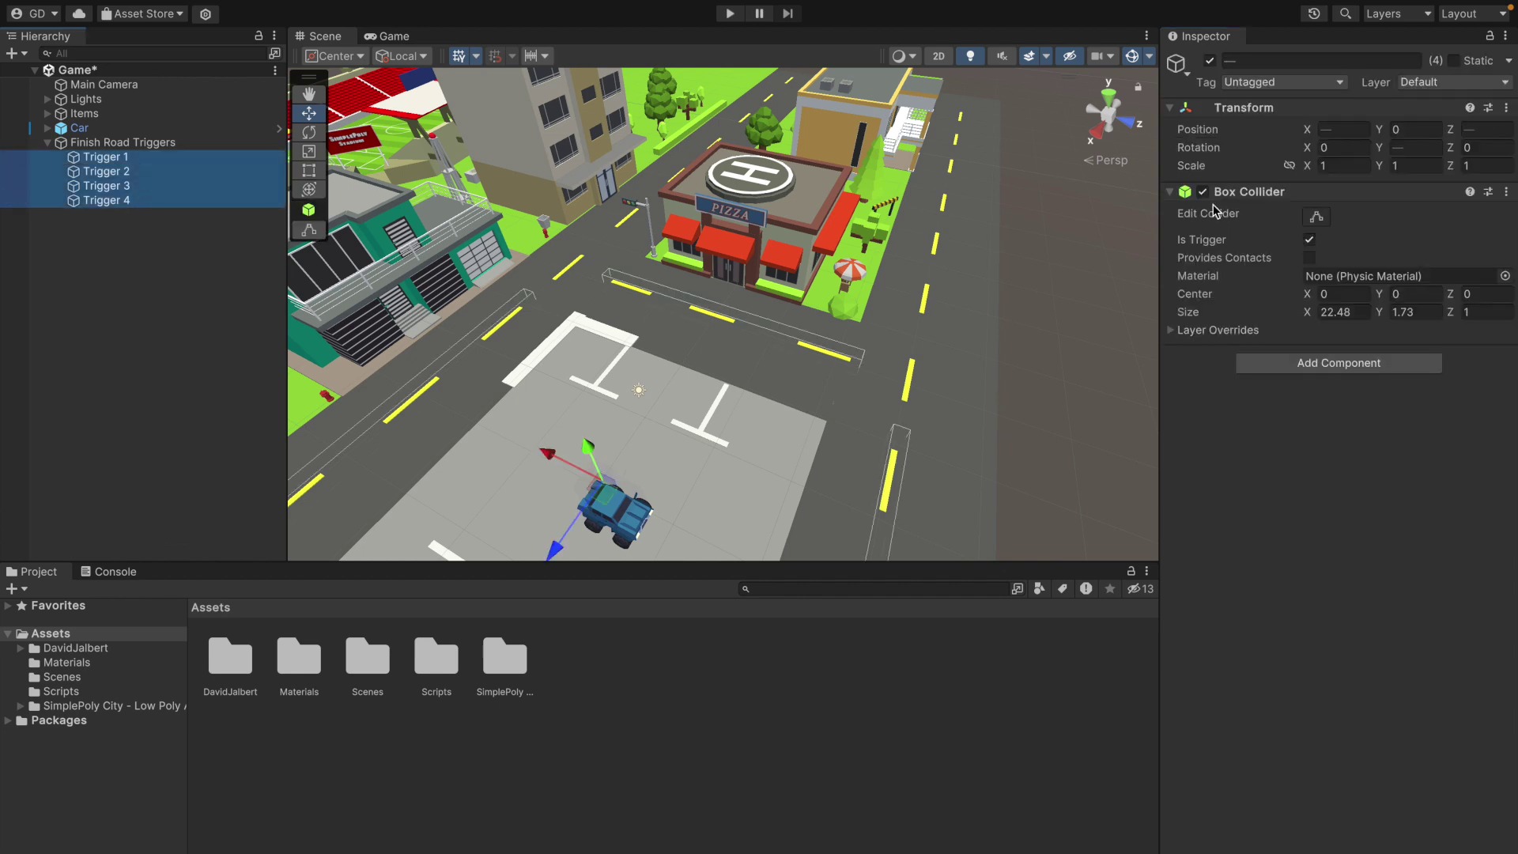
{"action": "left_click", "coordinate": [1277, 82]}
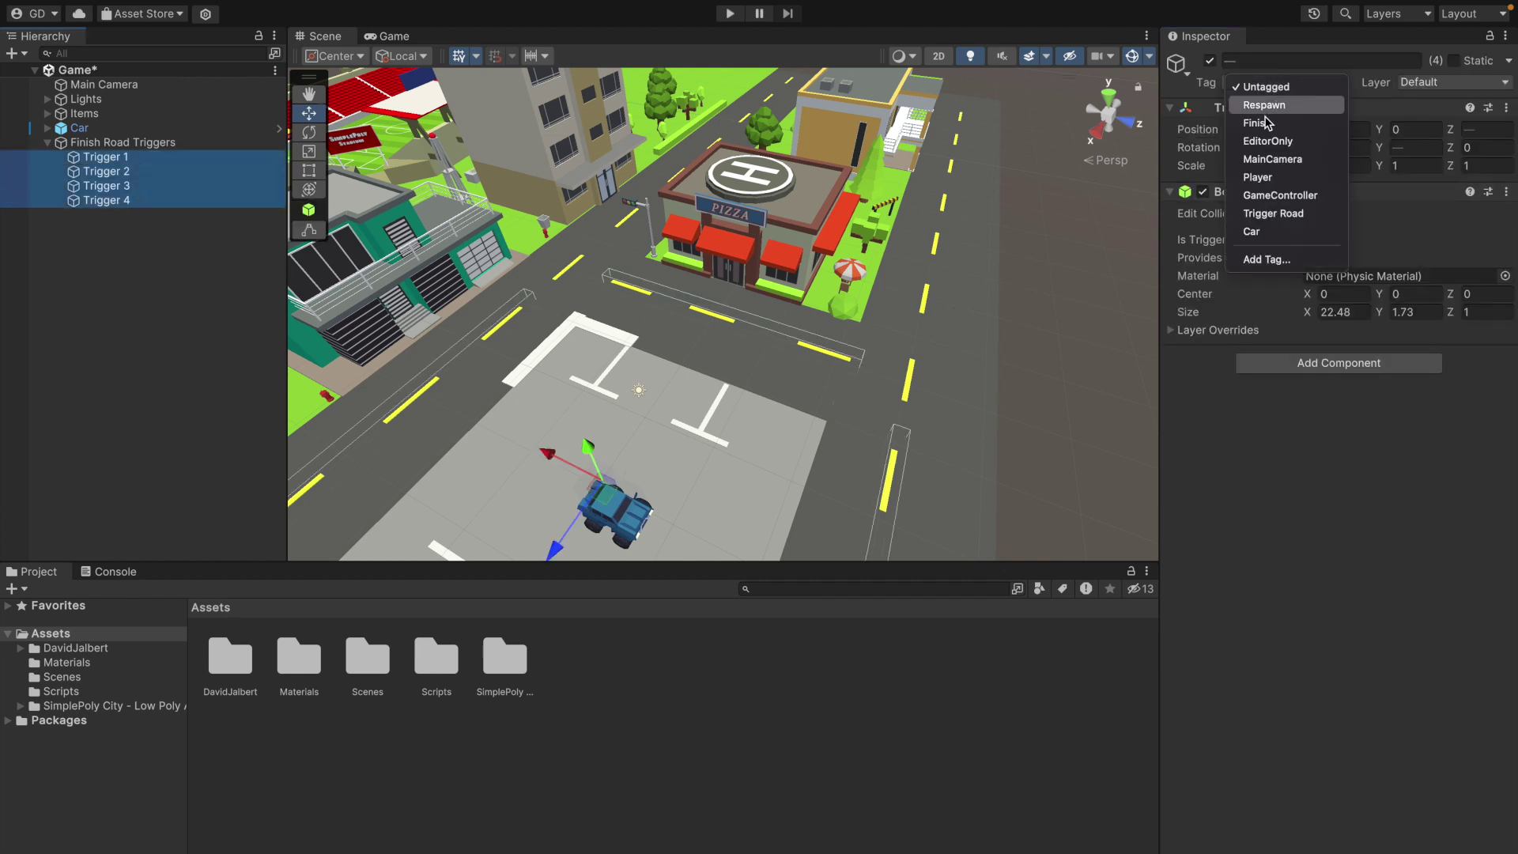
{"action": "left_click", "coordinate": [1273, 213]}
- Set the Car's tag to Car
{"action": "left_click", "coordinate": [122, 131]}
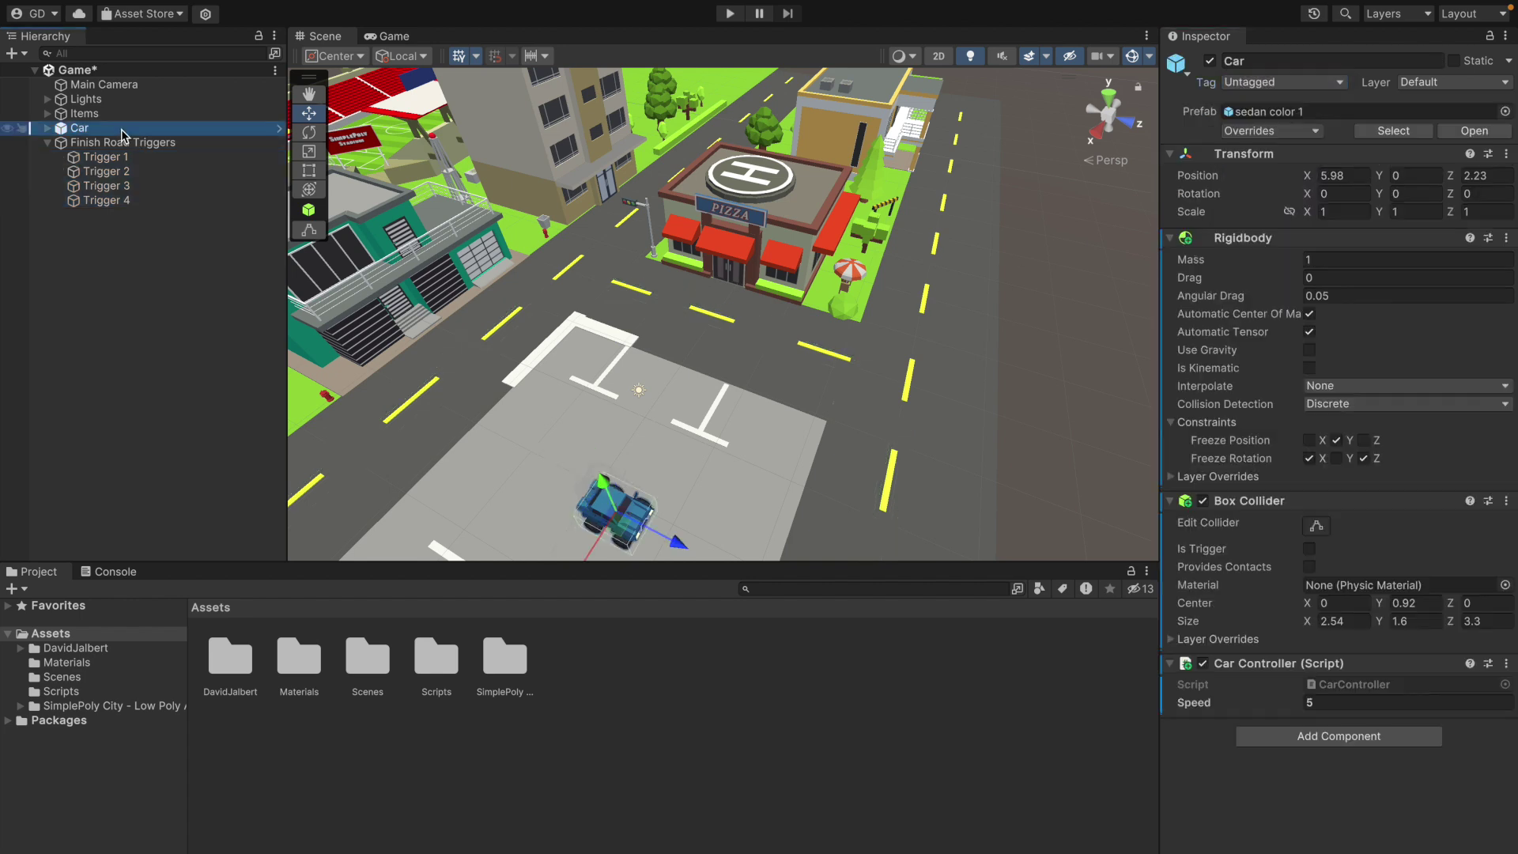
{"action": "left_click", "coordinate": [1281, 82]}
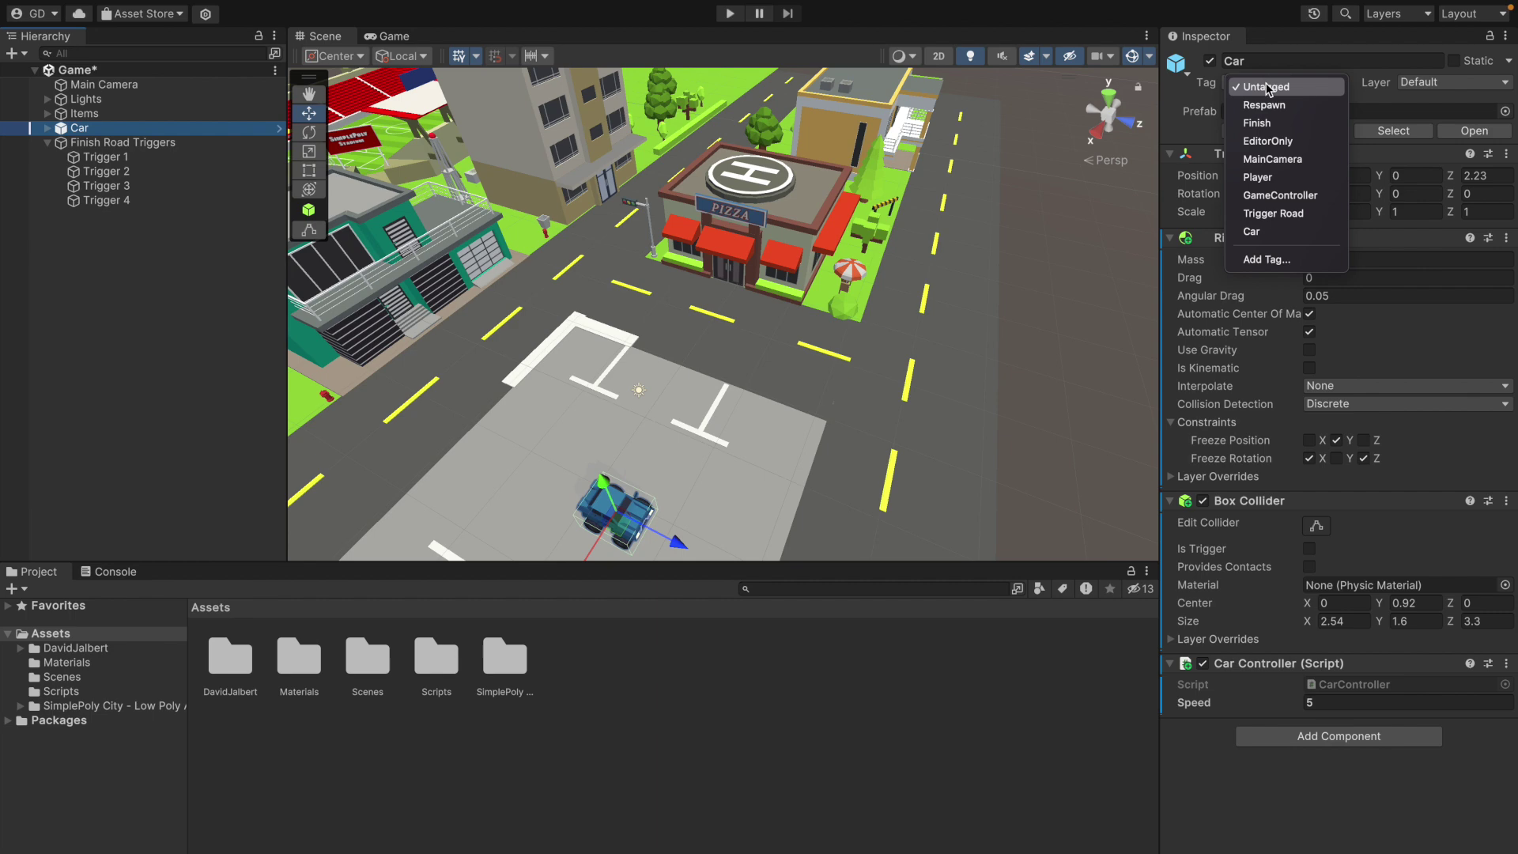
{"action": "left_click", "coordinate": [1251, 231]}
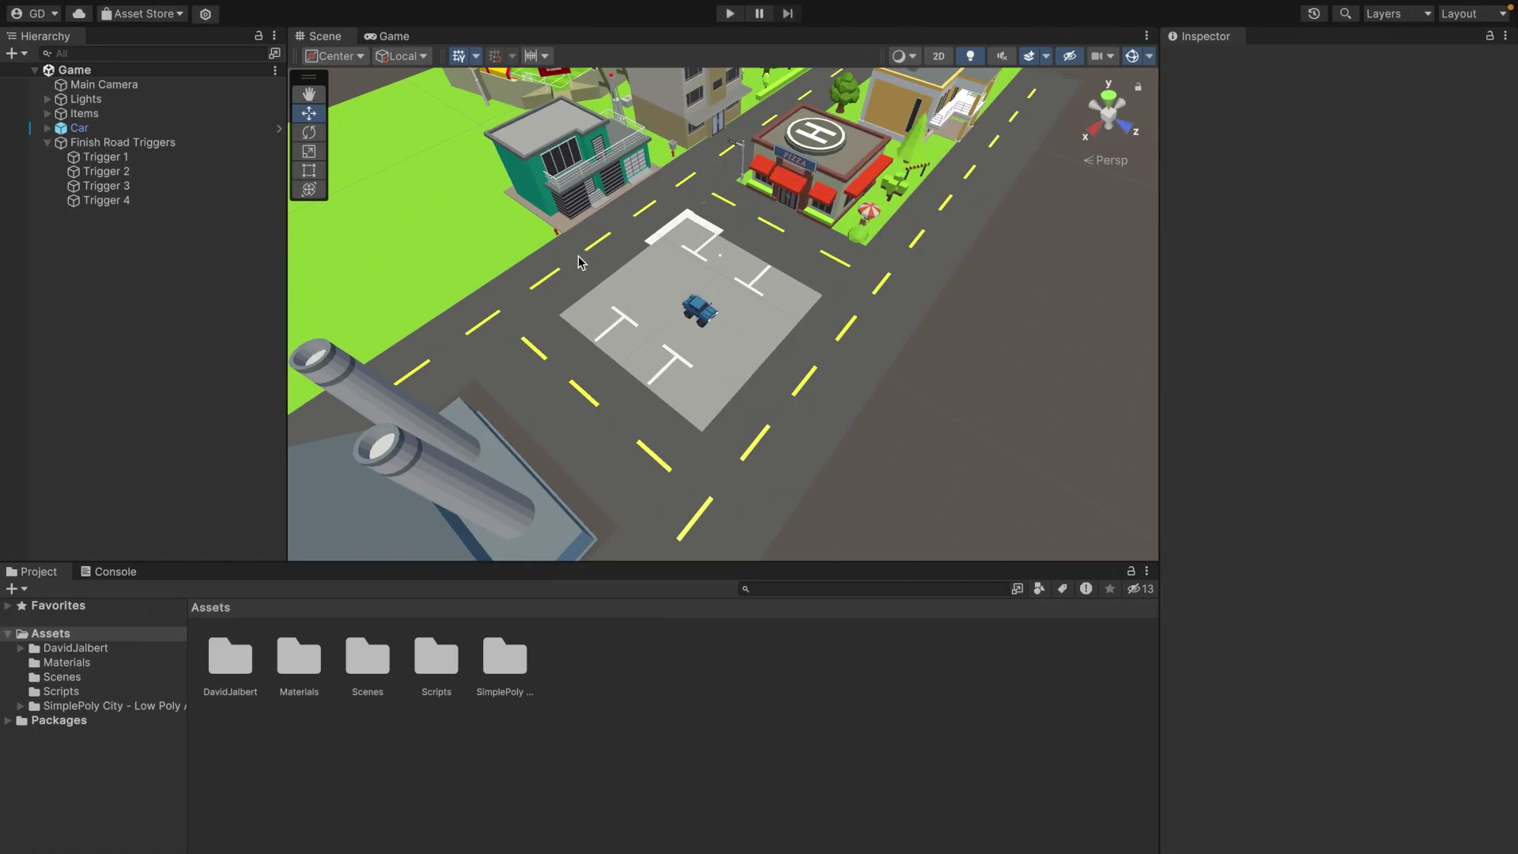
- Create a RoadFinishTrigger C# script in Assets/Scripts and open it in Rider
{"action": "double_click", "coordinate": [440, 651]}
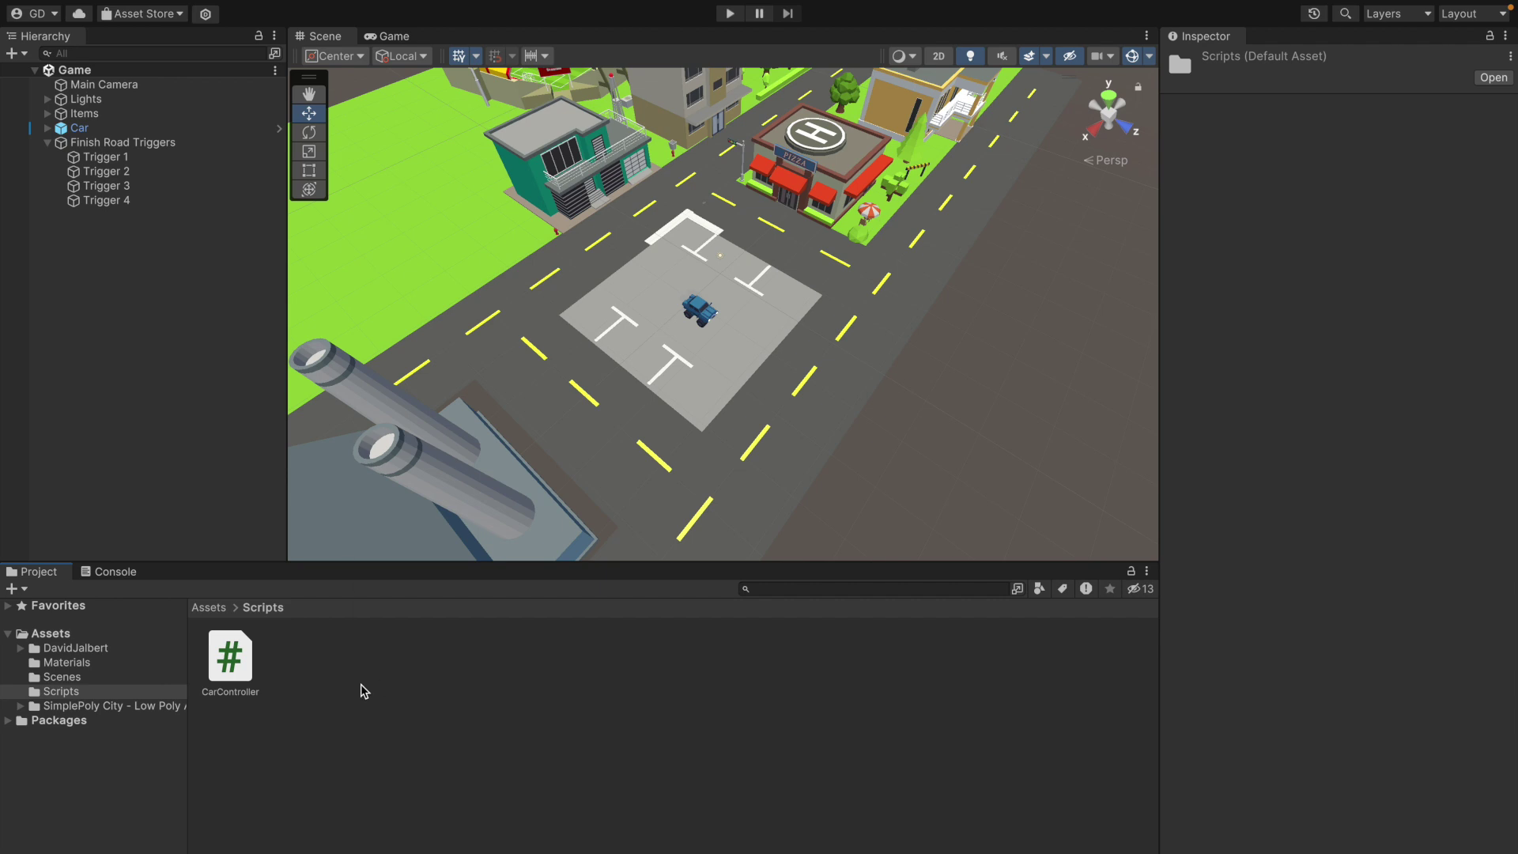
{"action": "right_click", "coordinate": [364, 692]}
{"action": "mouse_move", "coordinate": [514, 422]}
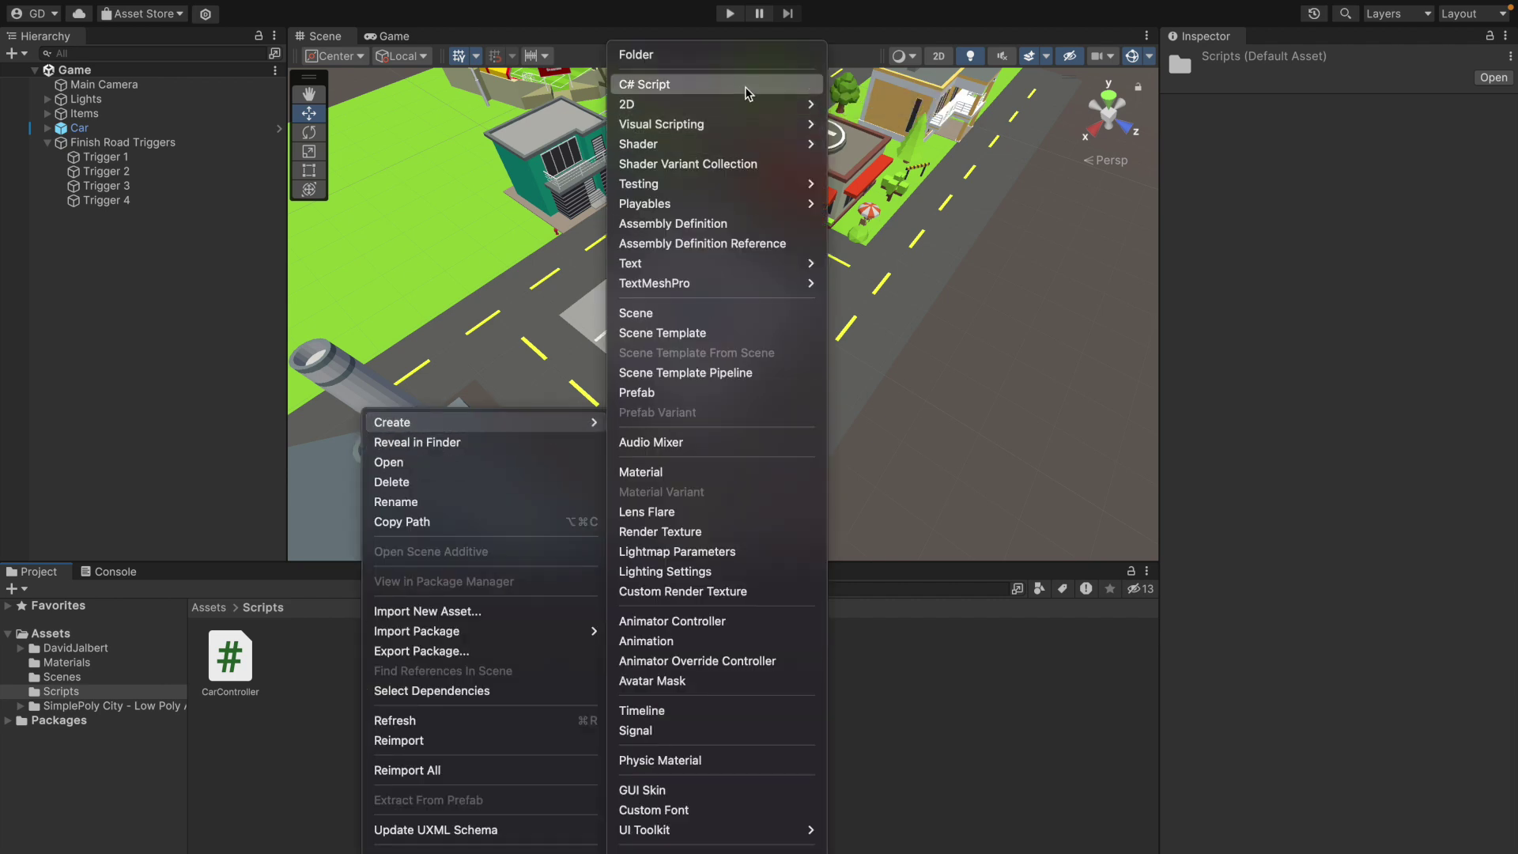
{"action": "left_click", "coordinate": [747, 84]}
{"action": "type", "text": "RoadFinishTrig"}
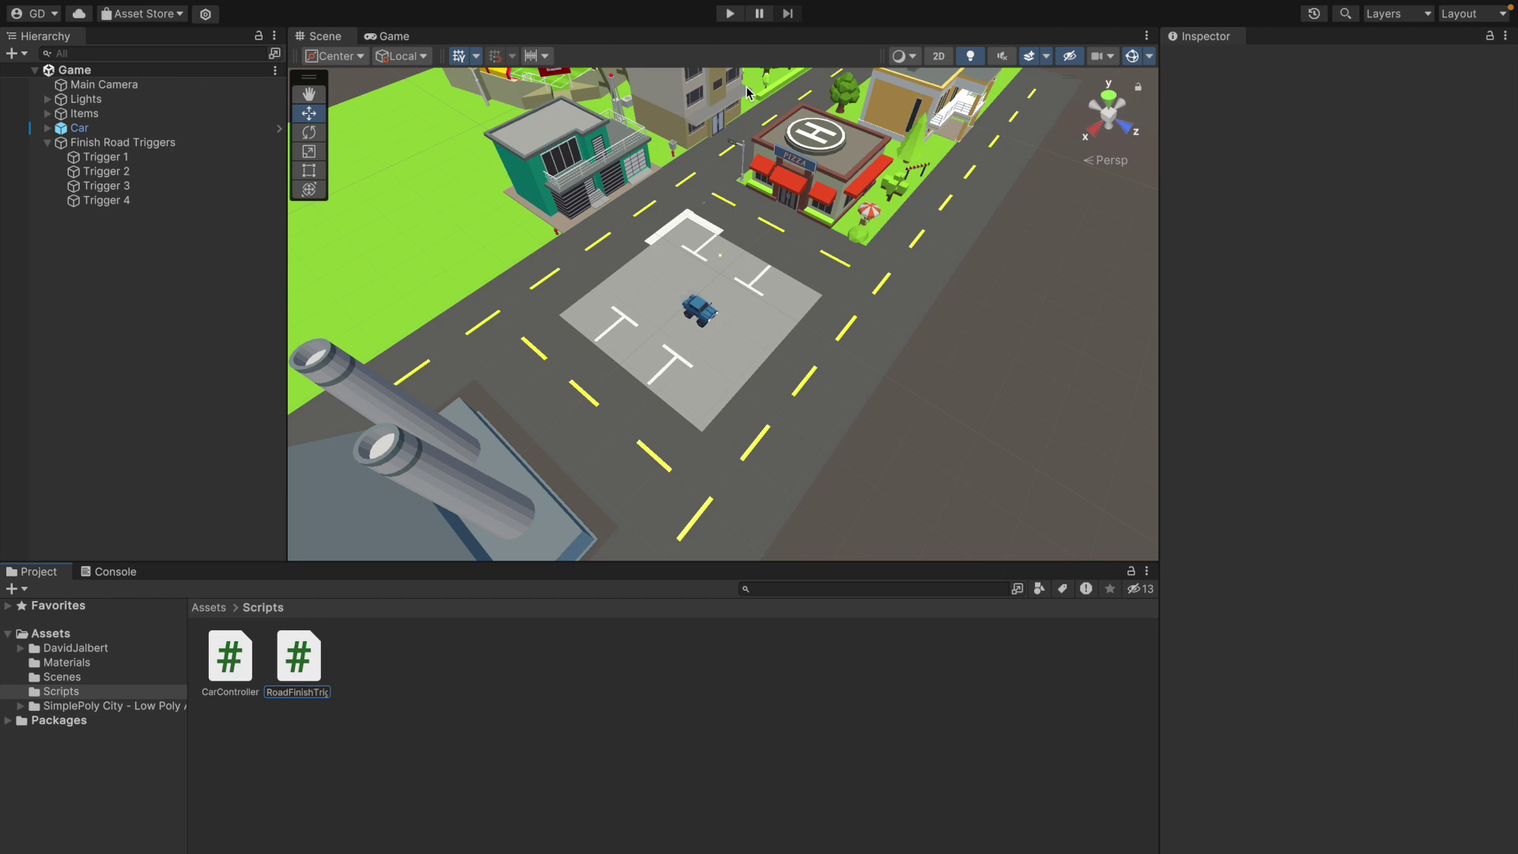
{"action": "left_click", "coordinate": [300, 656]}
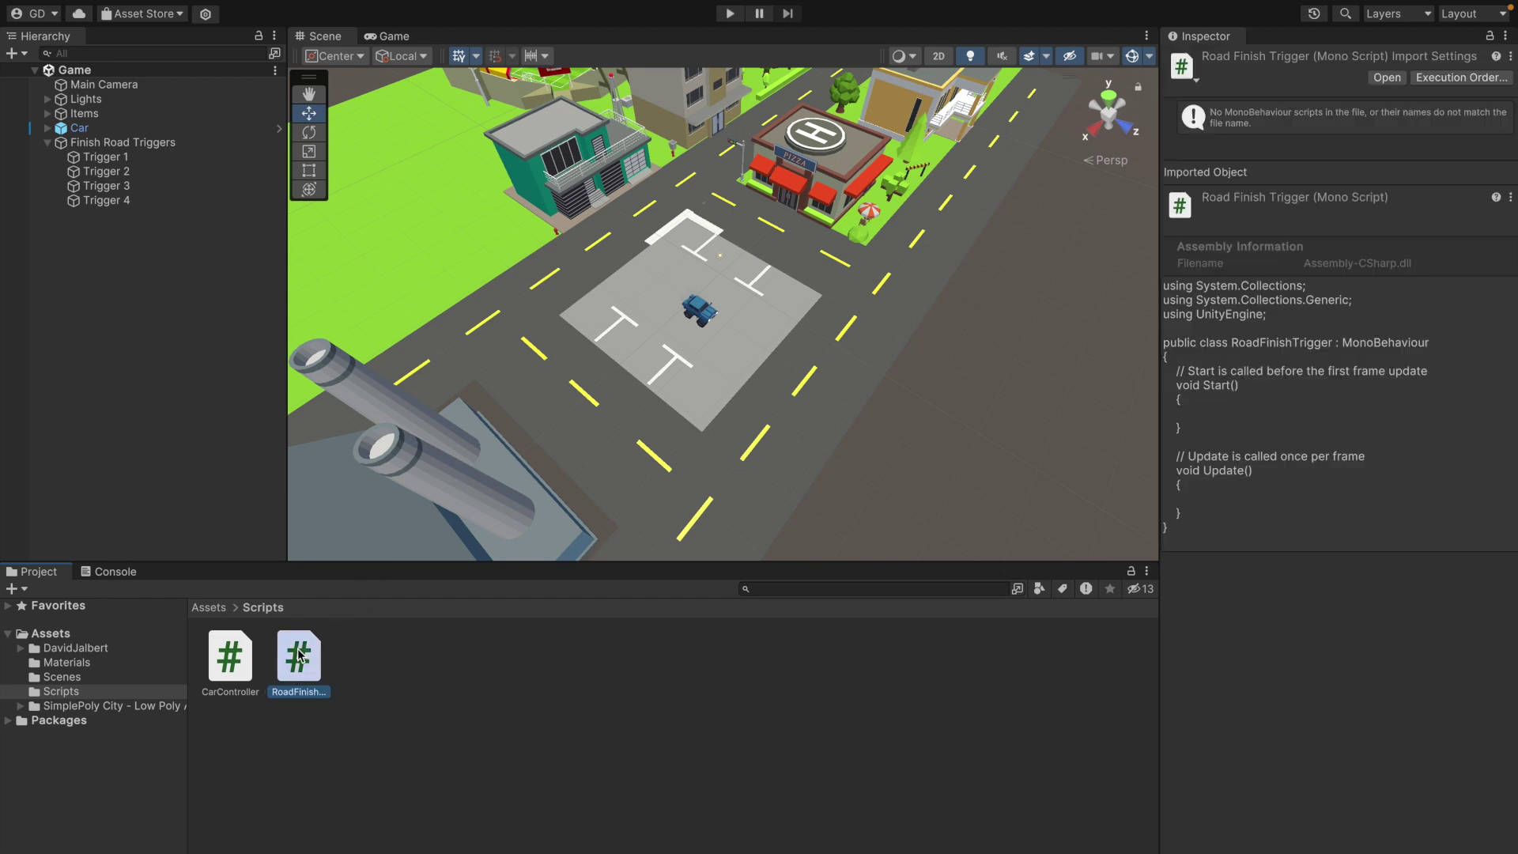
{"action": "double_click", "coordinate": [299, 655]}
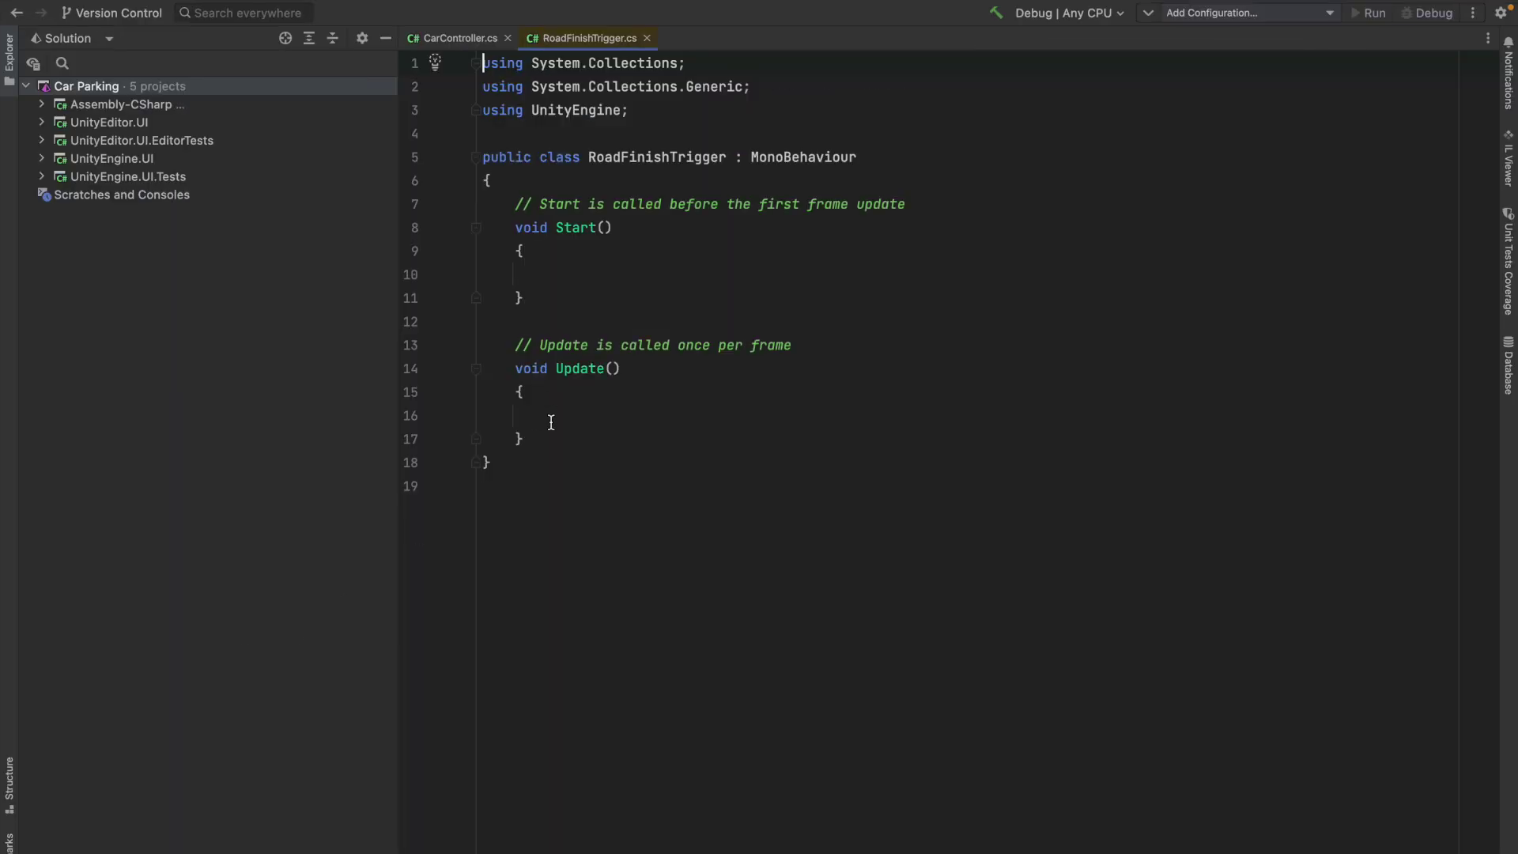
- Delete the template's Start and Update methods and the two unused using lines
{"action": "left_click_drag", "start_coordinate": [529, 441], "coordinate": [483, 204]}
{"action": "key", "text": "BackSpace"}
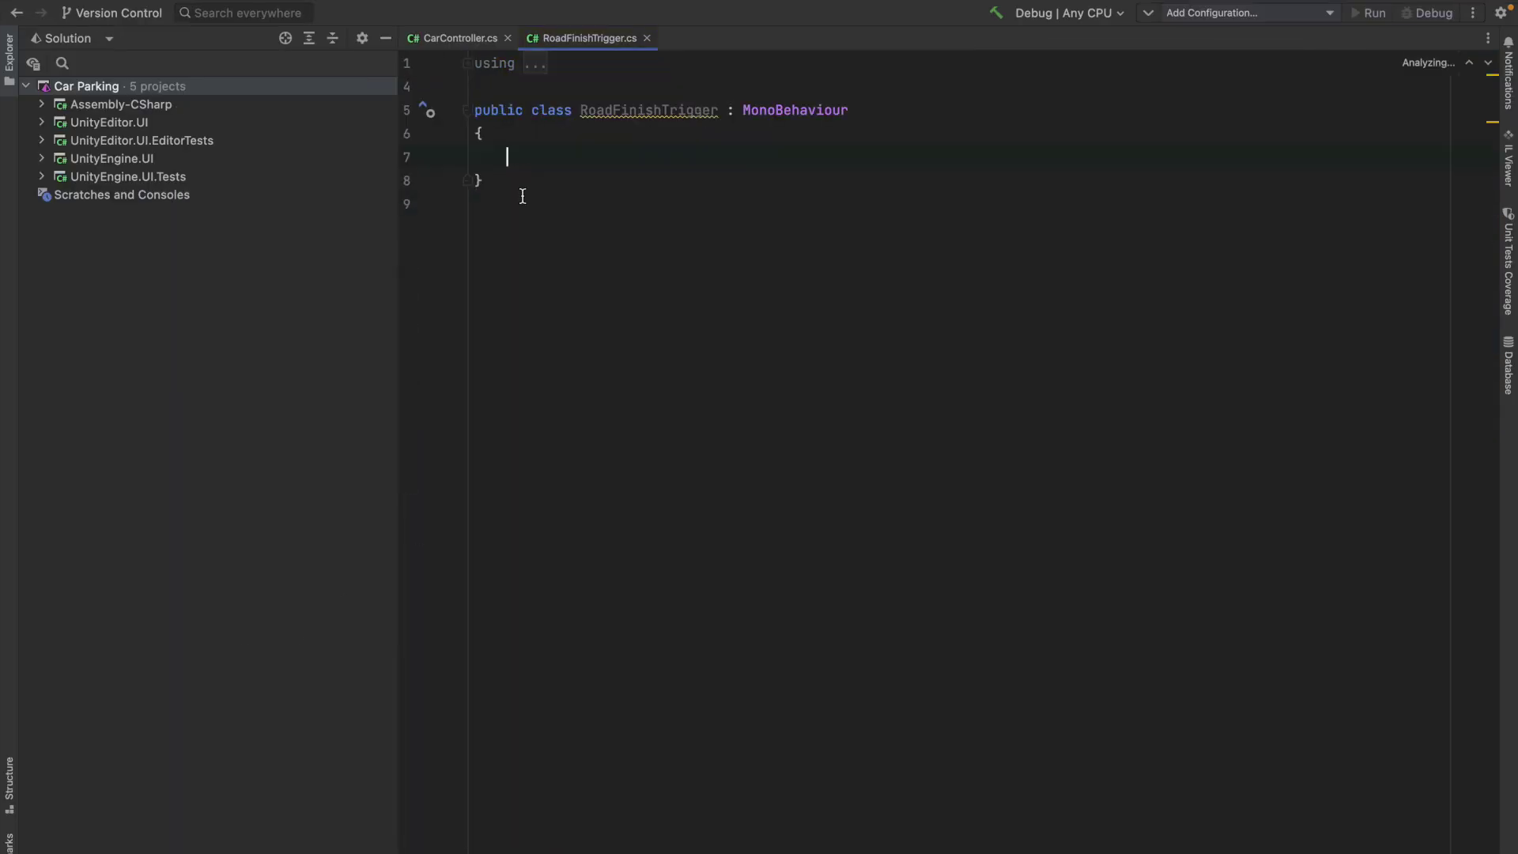
{"action": "left_click", "coordinate": [537, 65]}
{"action": "left_click_drag", "start_coordinate": [763, 87], "coordinate": [427, 55]}
{"action": "left_click", "coordinate": [428, 55]}
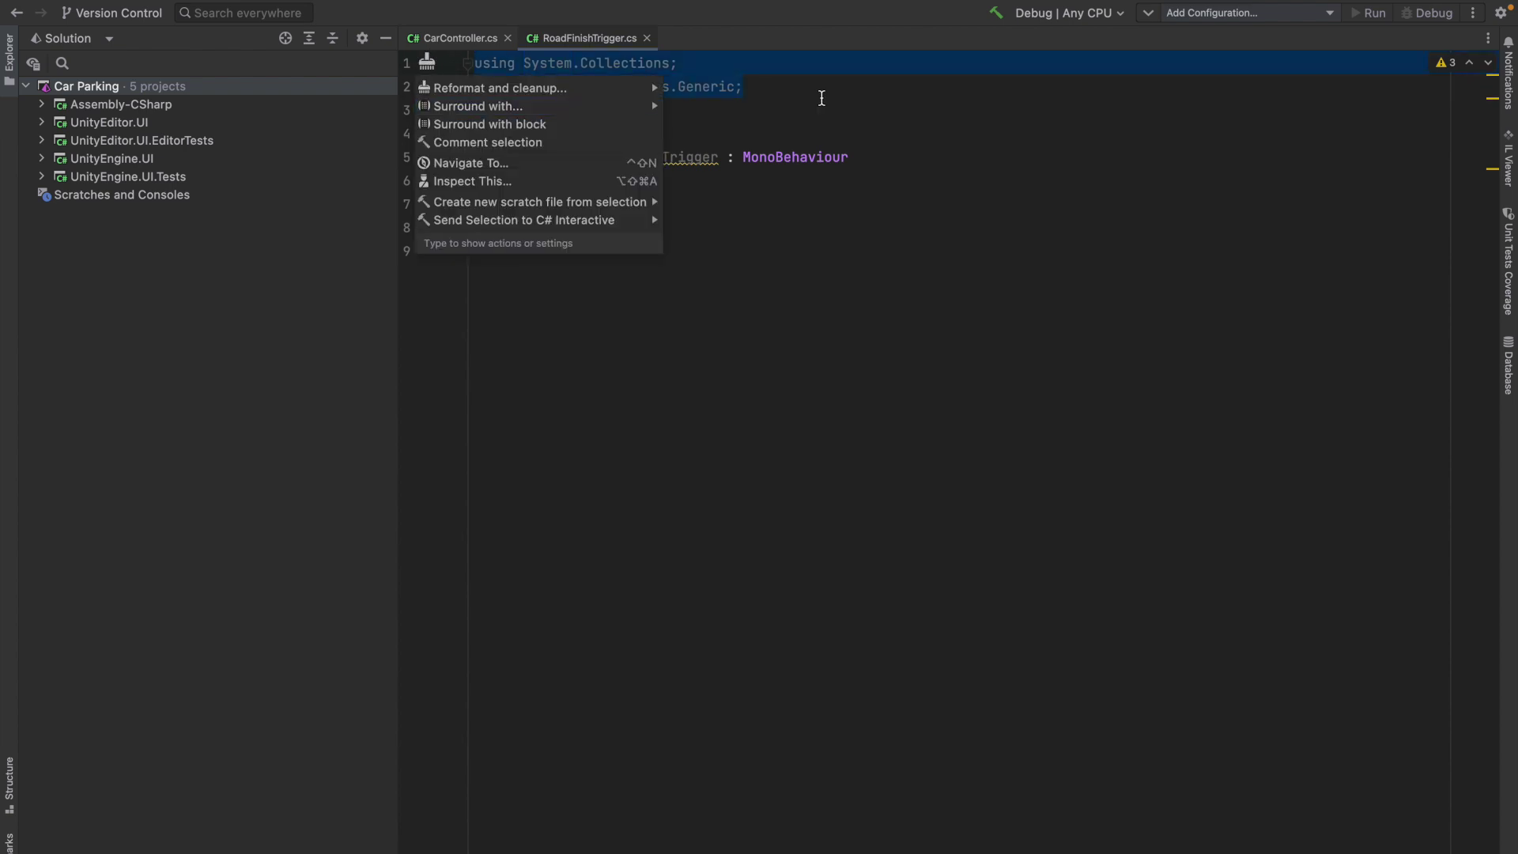
{"action": "key", "text": "Escape"}
{"action": "key", "text": "BackSpace"}
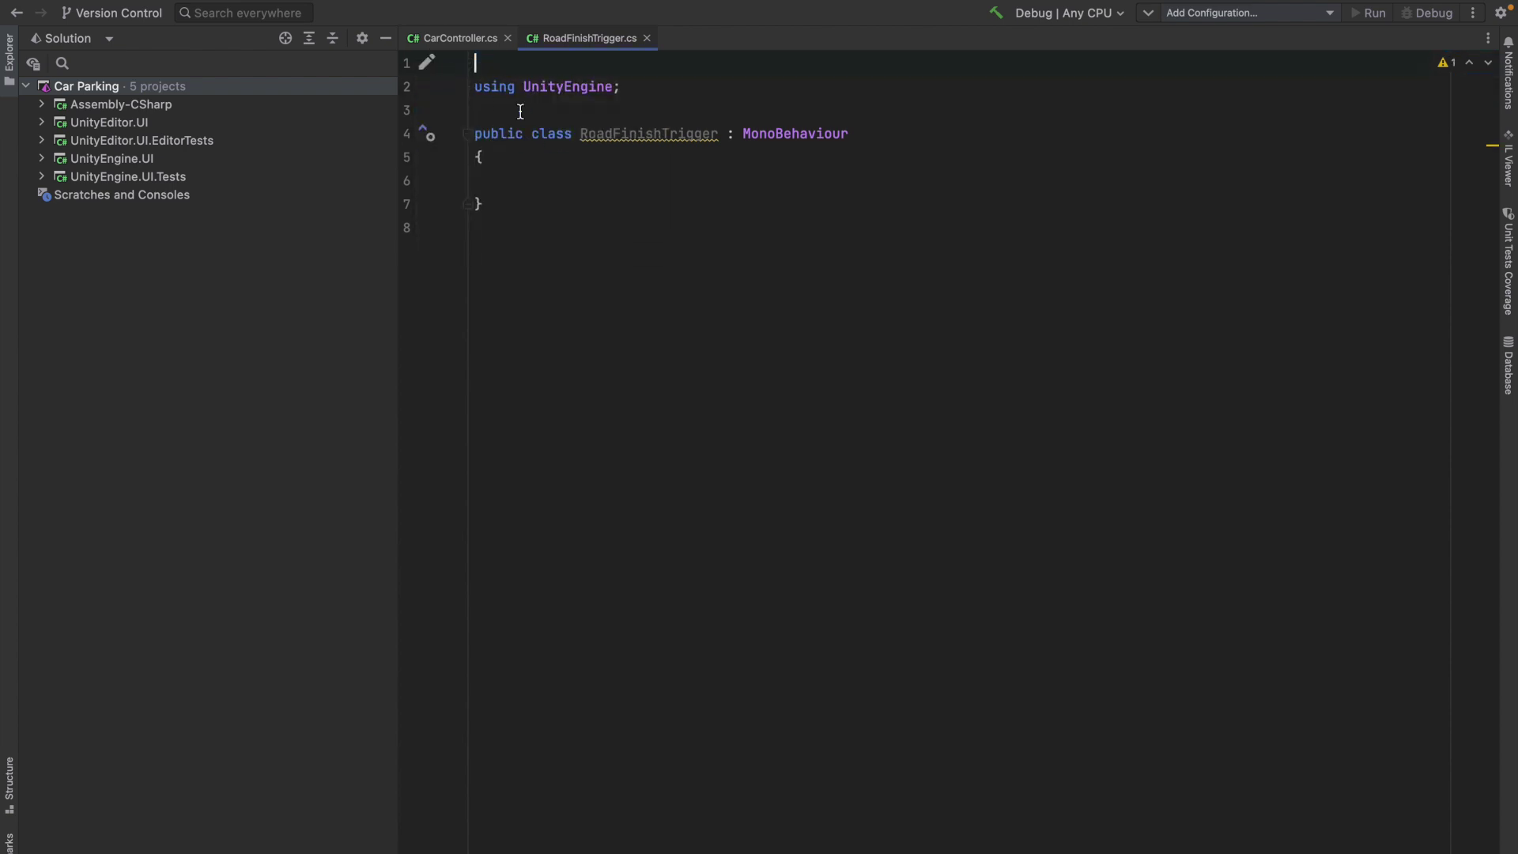
{"action": "key", "text": "Delete"}
- Write an empty void OnTriggerEnter(Collider other) method inside the class
{"action": "left_click", "coordinate": [642, 234]}
{"action": "key", "text": "Return"}
{"action": "key", "text": "Return"}
{"action": "key", "text": "Up"}
{"action": "type", "text": "void "}
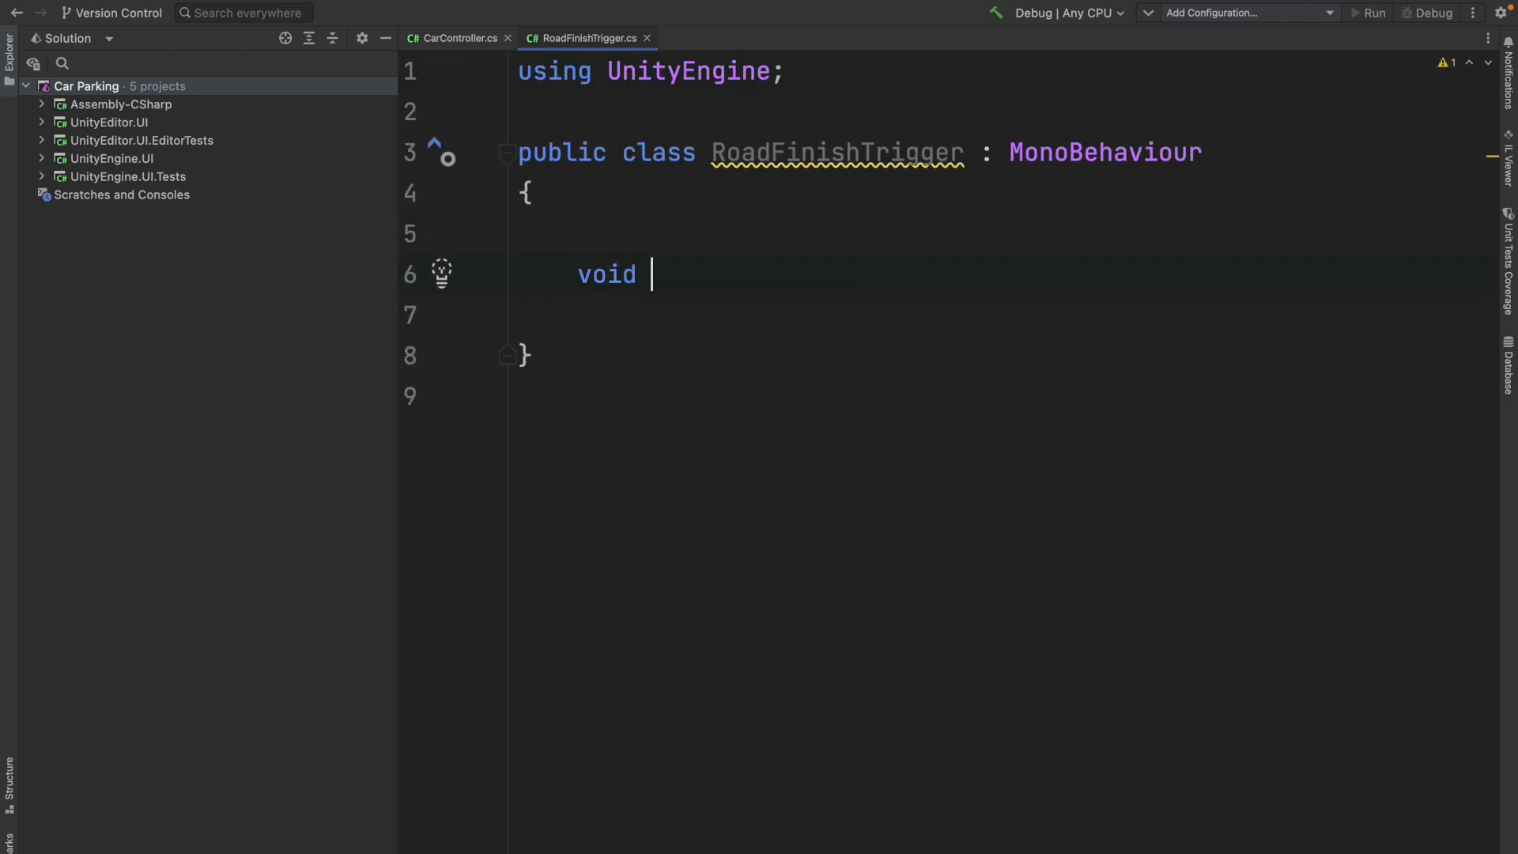
{"action": "type", "text": "OnTriggerEnter"}
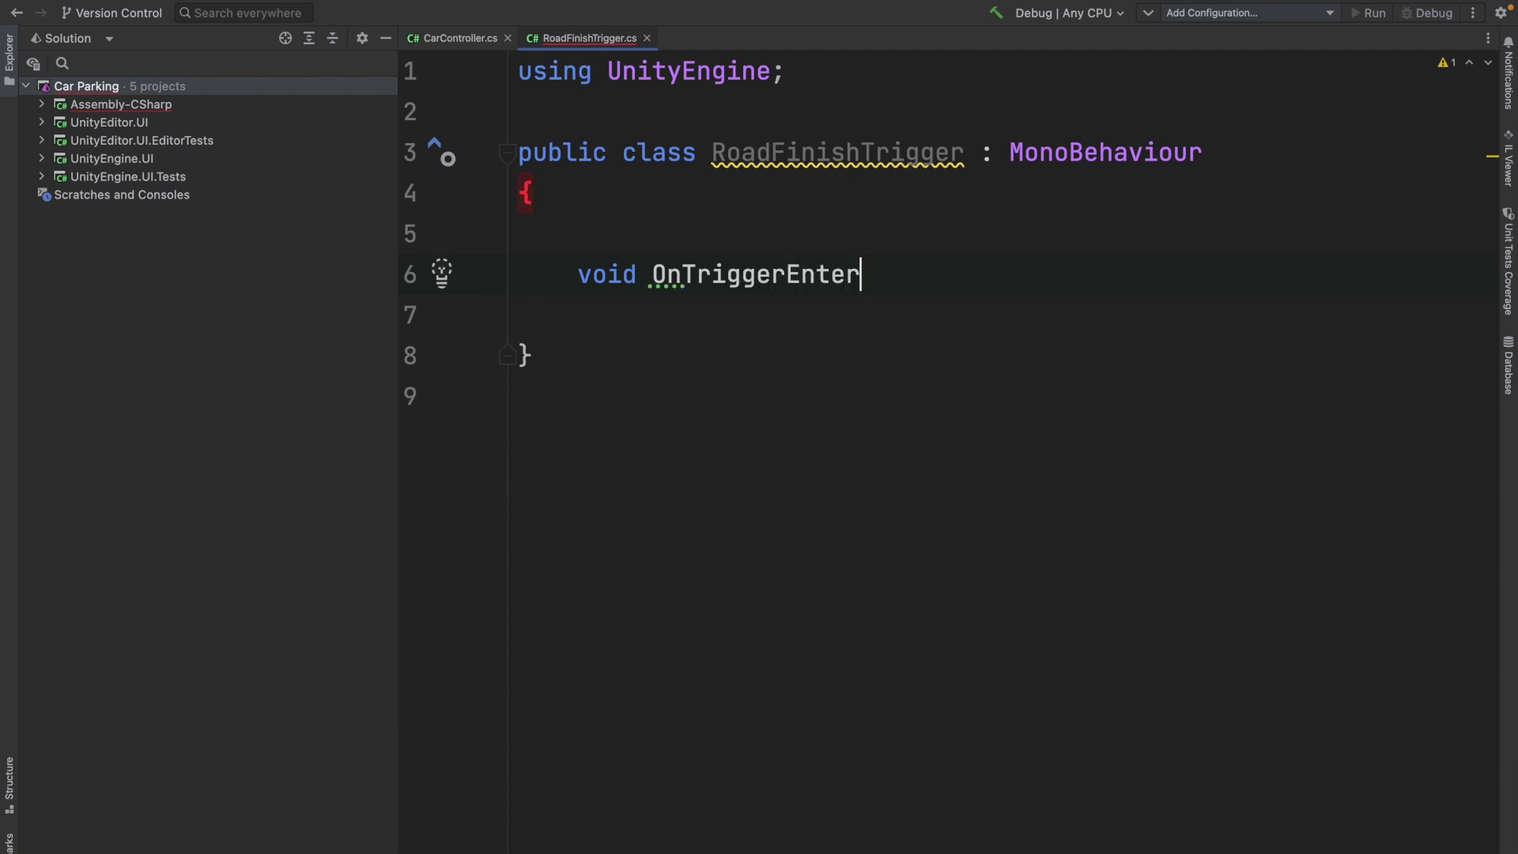
{"action": "type", "text": "() {"}
{"action": "key", "text": "Return"}
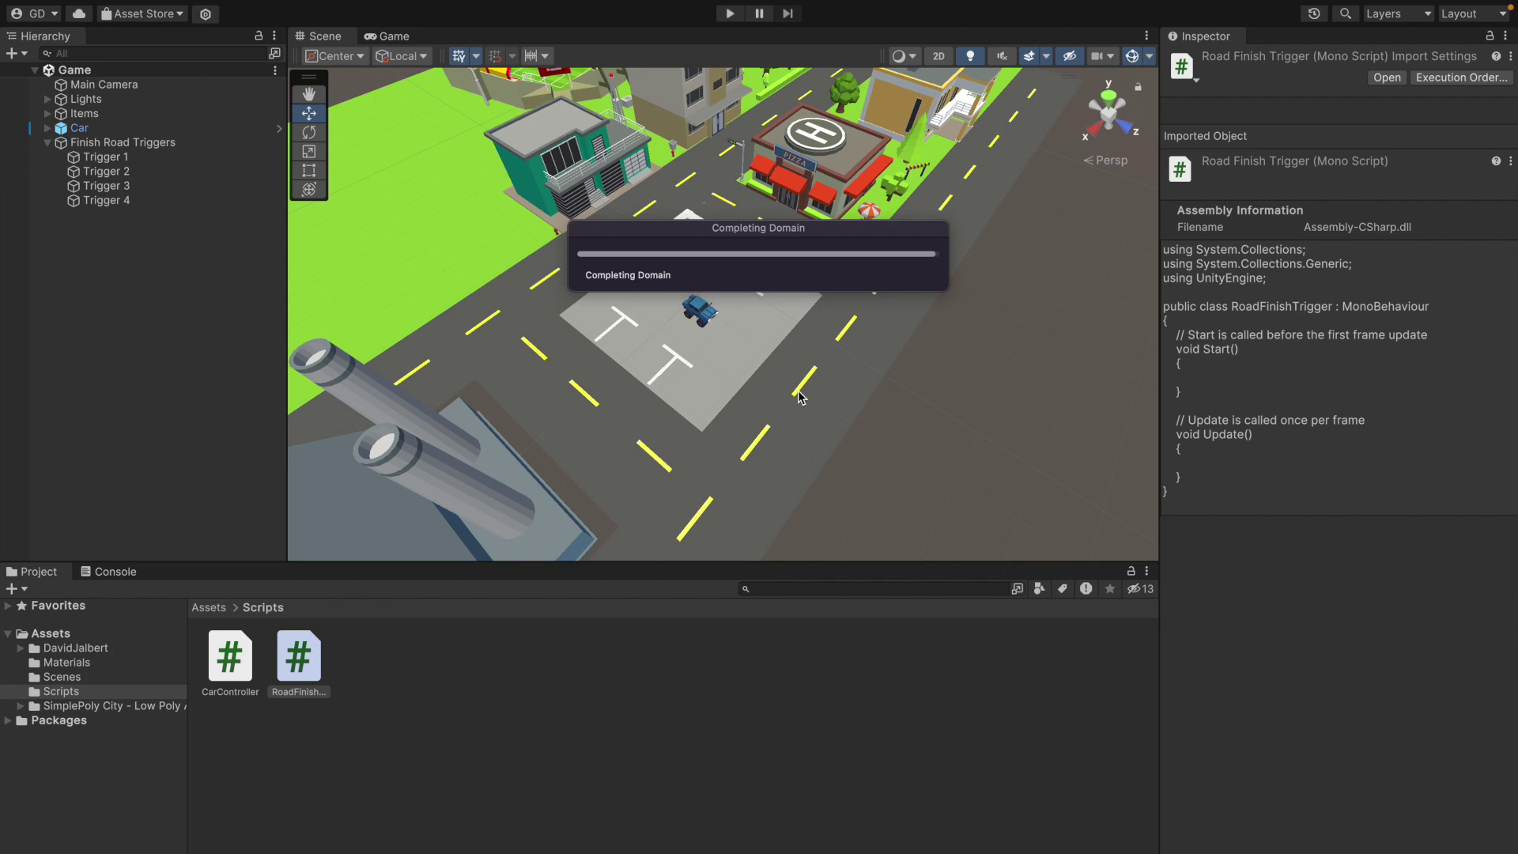
{"action": "key", "text": "super+Tab"}
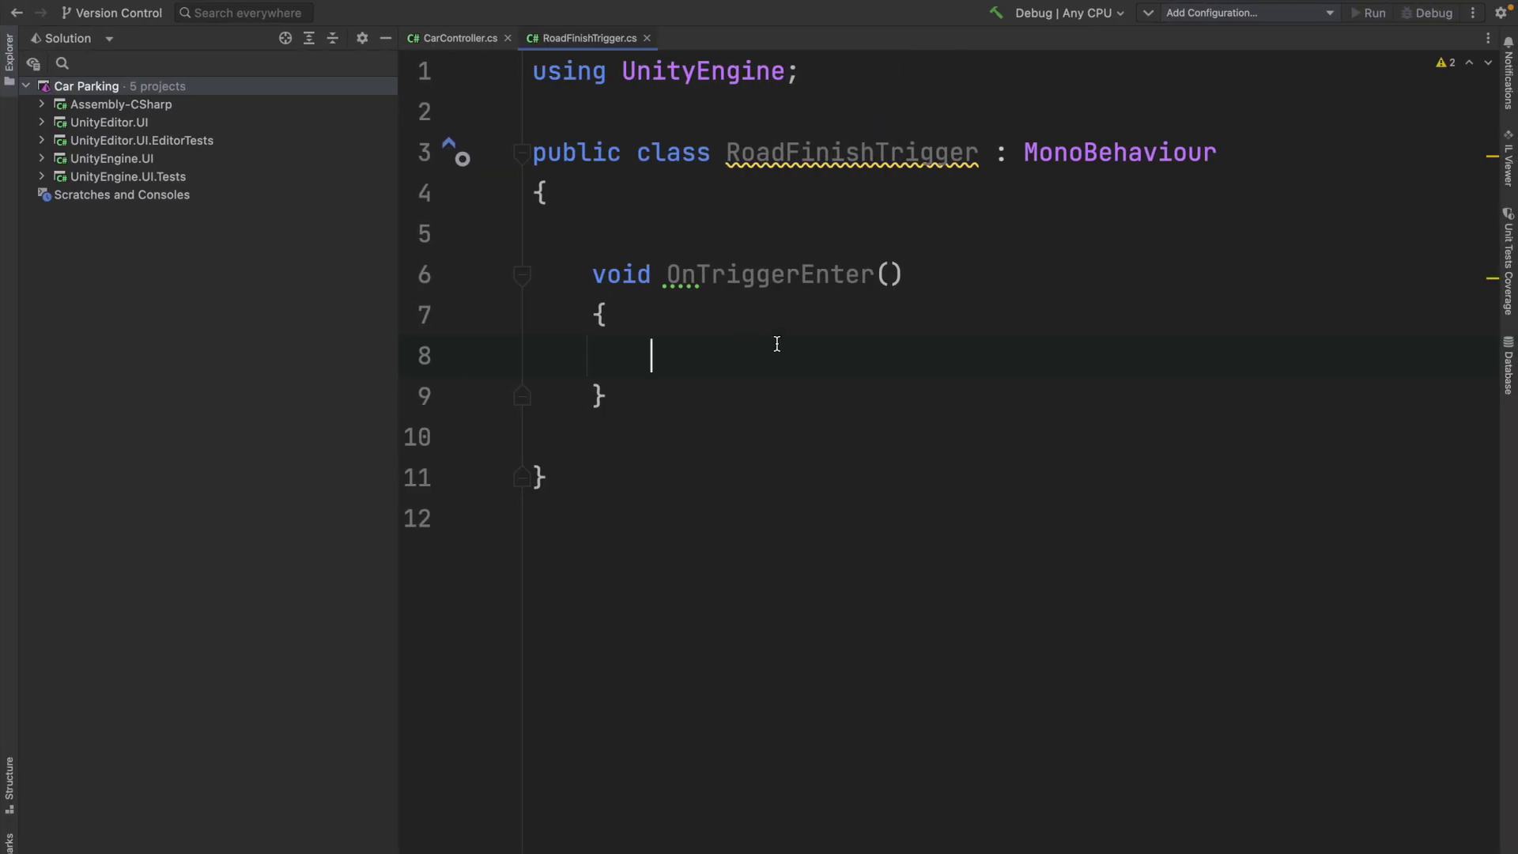
{"action": "left_click", "coordinate": [893, 274]}
{"action": "type", "text": "Coll"}
{"action": "key", "text": "Return"}
{"action": "type", "text": "other"}
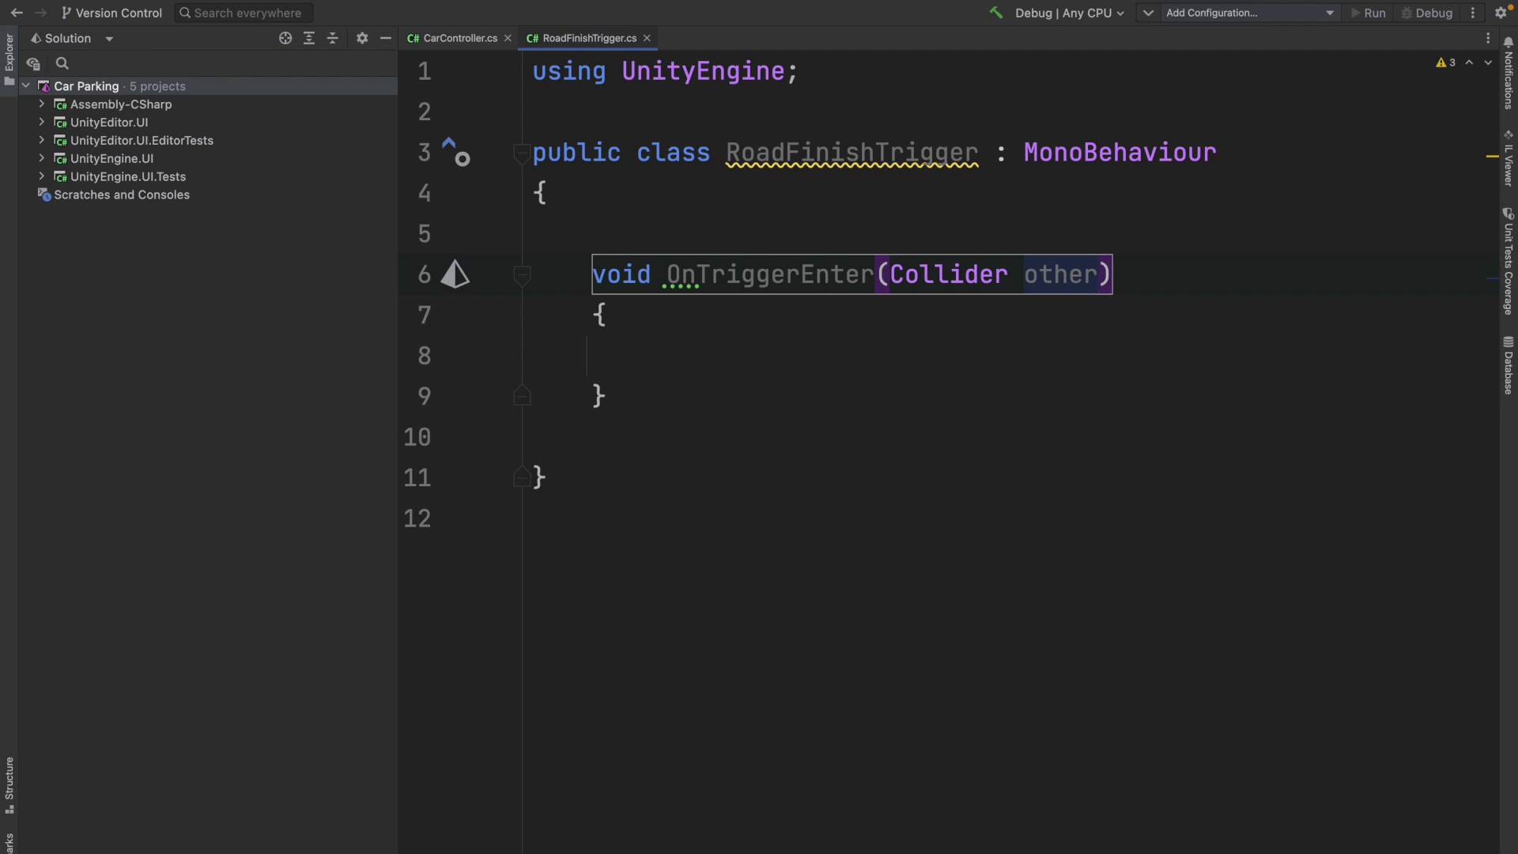
- Add an if (other.CompareTag("Car")) check and start a line with other. beneath it
{"action": "left_click", "coordinate": [746, 362]}
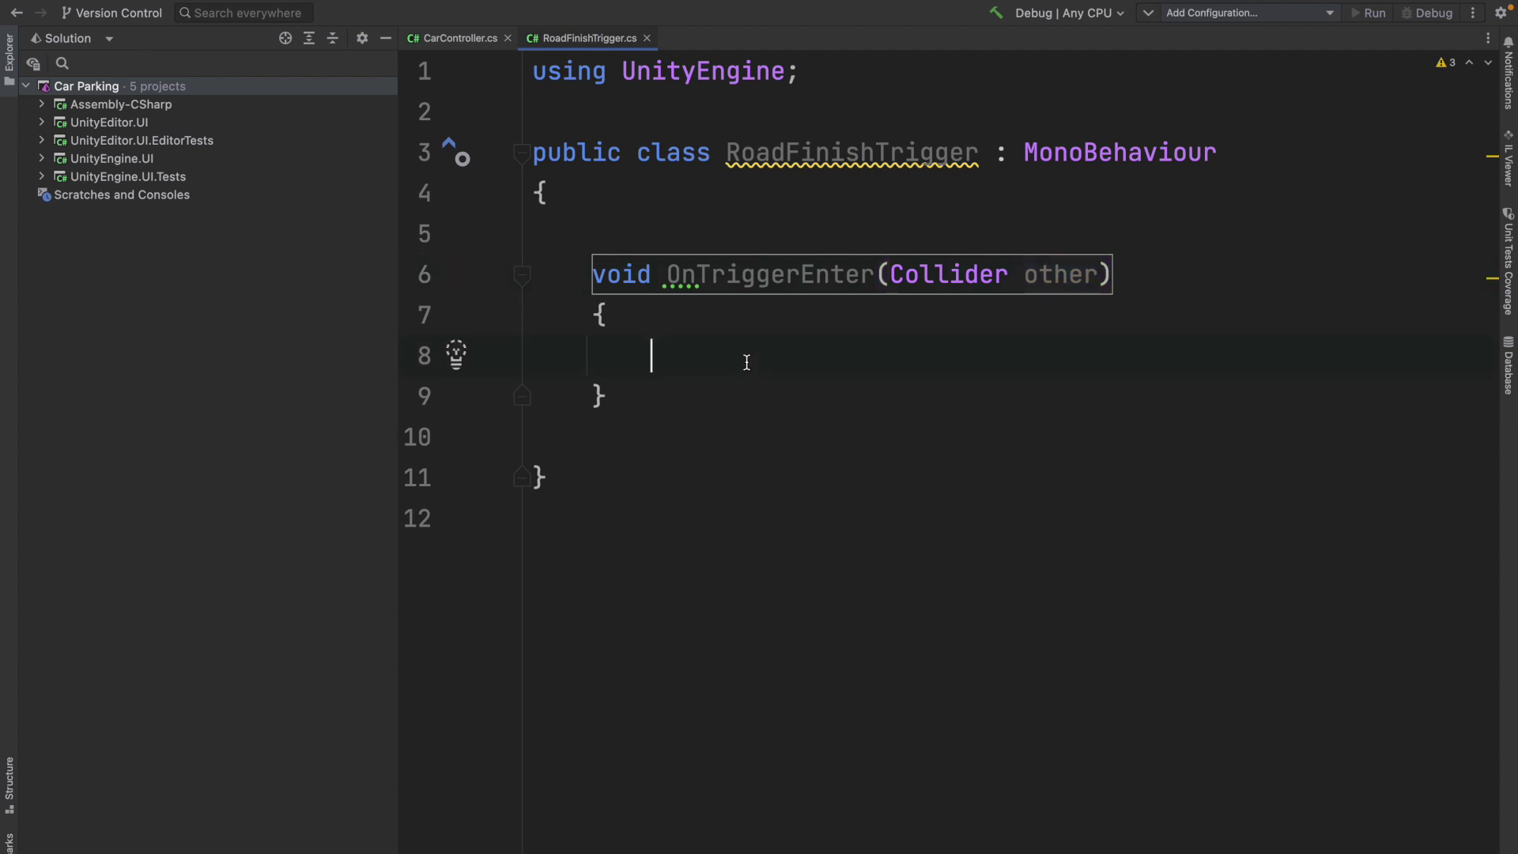
{"action": "type", "text": "if("}
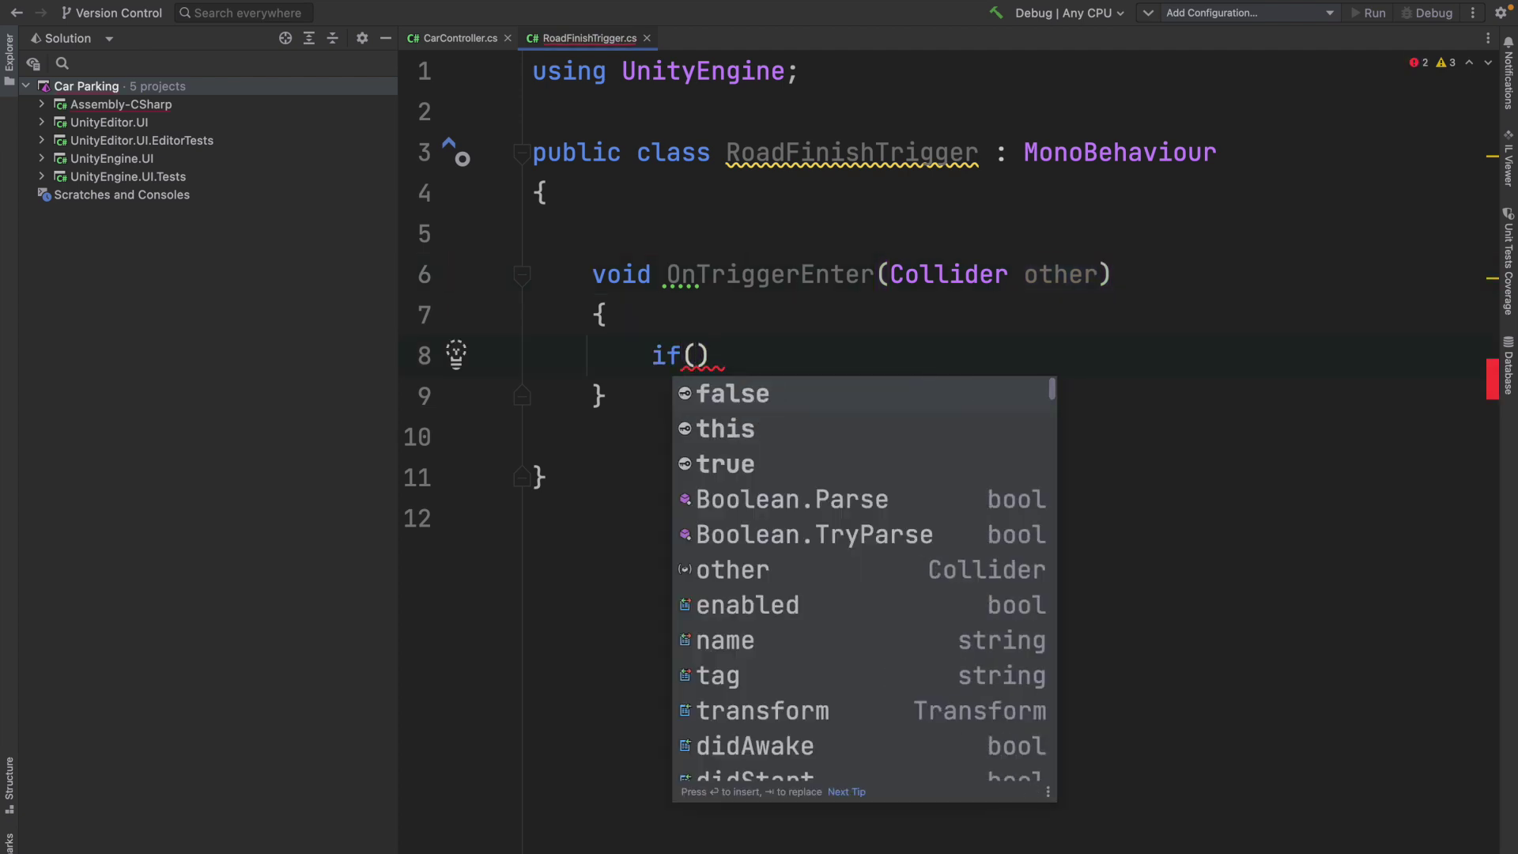
{"action": "type", "text": "other."}
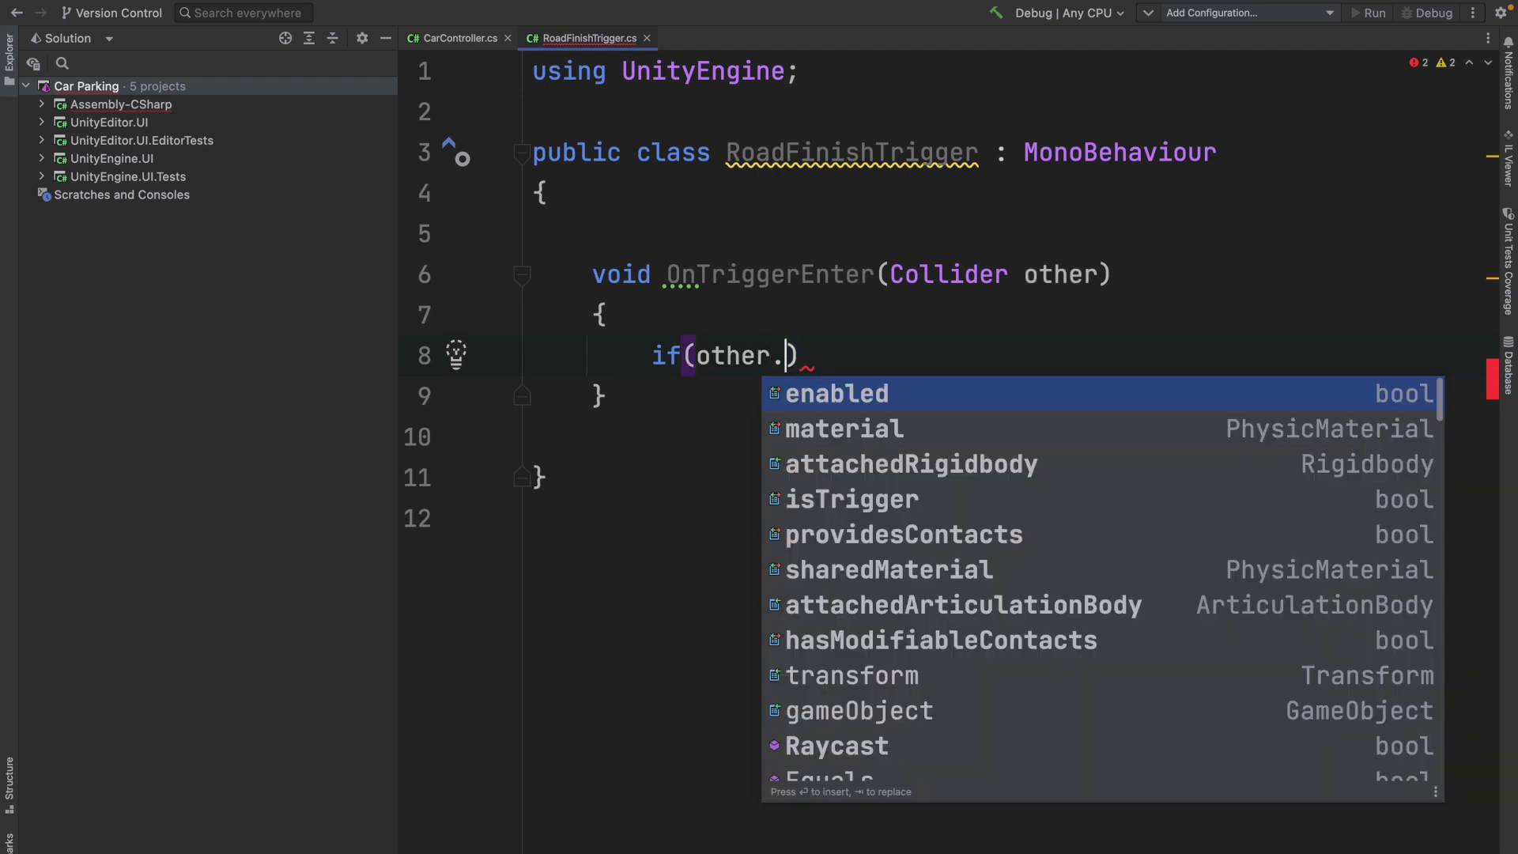
{"action": "type", "text": "Com"}
{"action": "key", "text": "Return"}
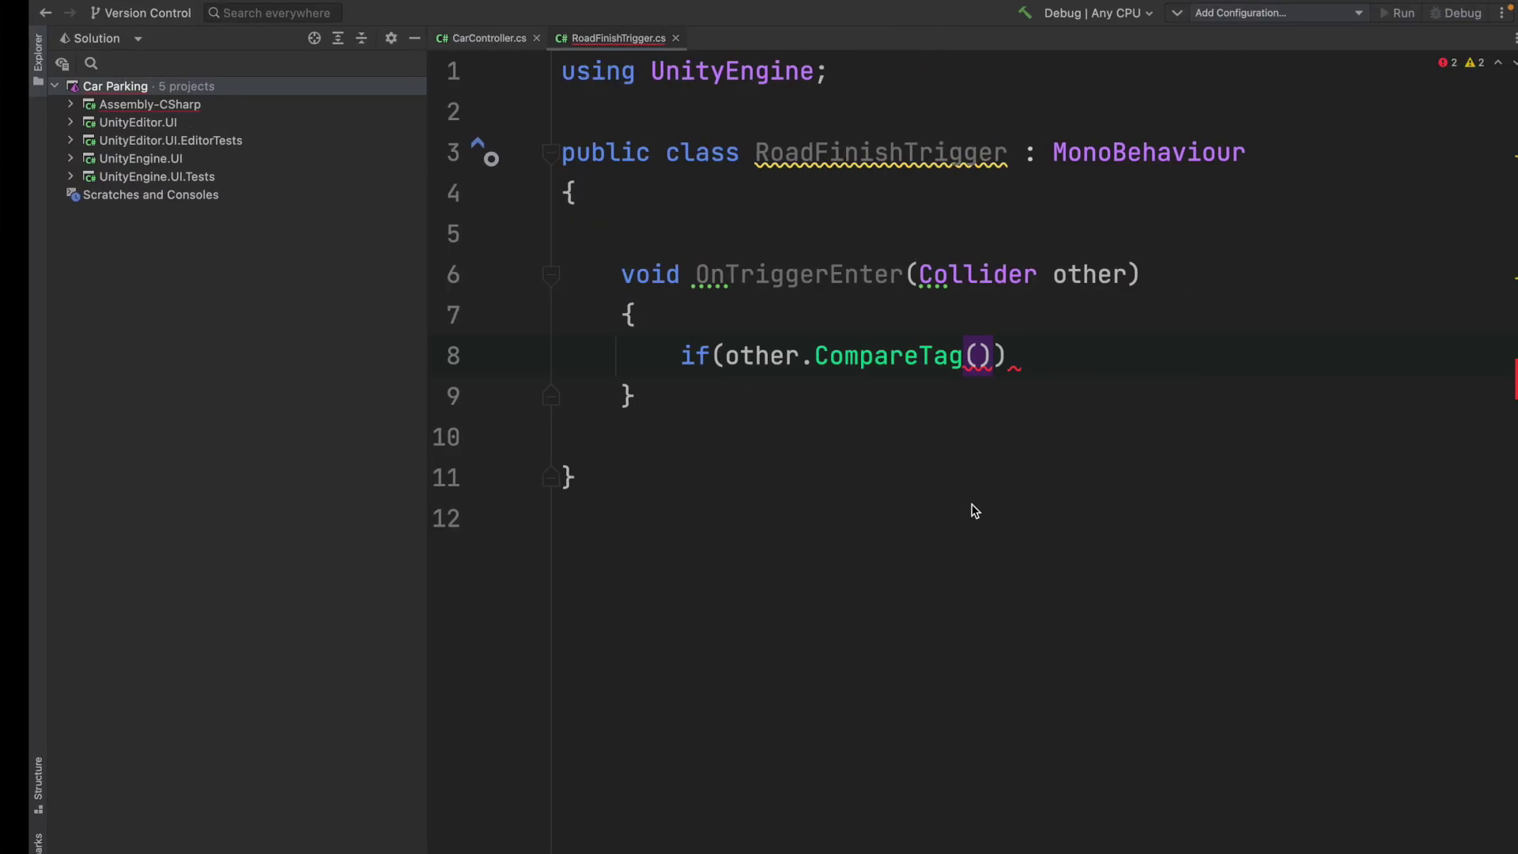
{"action": "type", "text": "\"Car"}
{"action": "key", "text": "Right"}
{"action": "key", "text": "Right"}
{"action": "key", "text": "Right"}
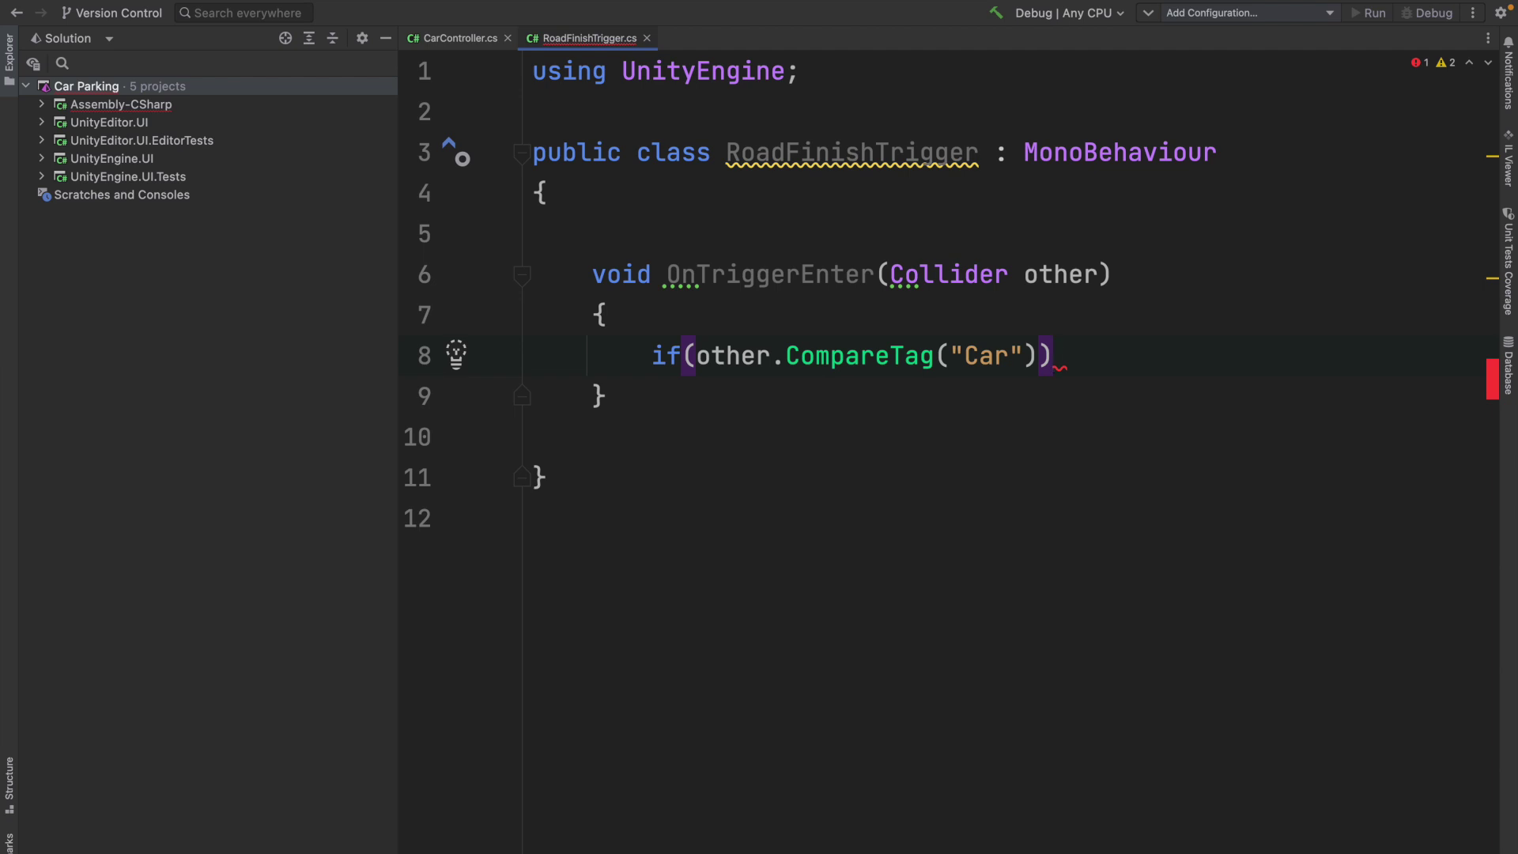
{"action": "key", "text": "Return"}
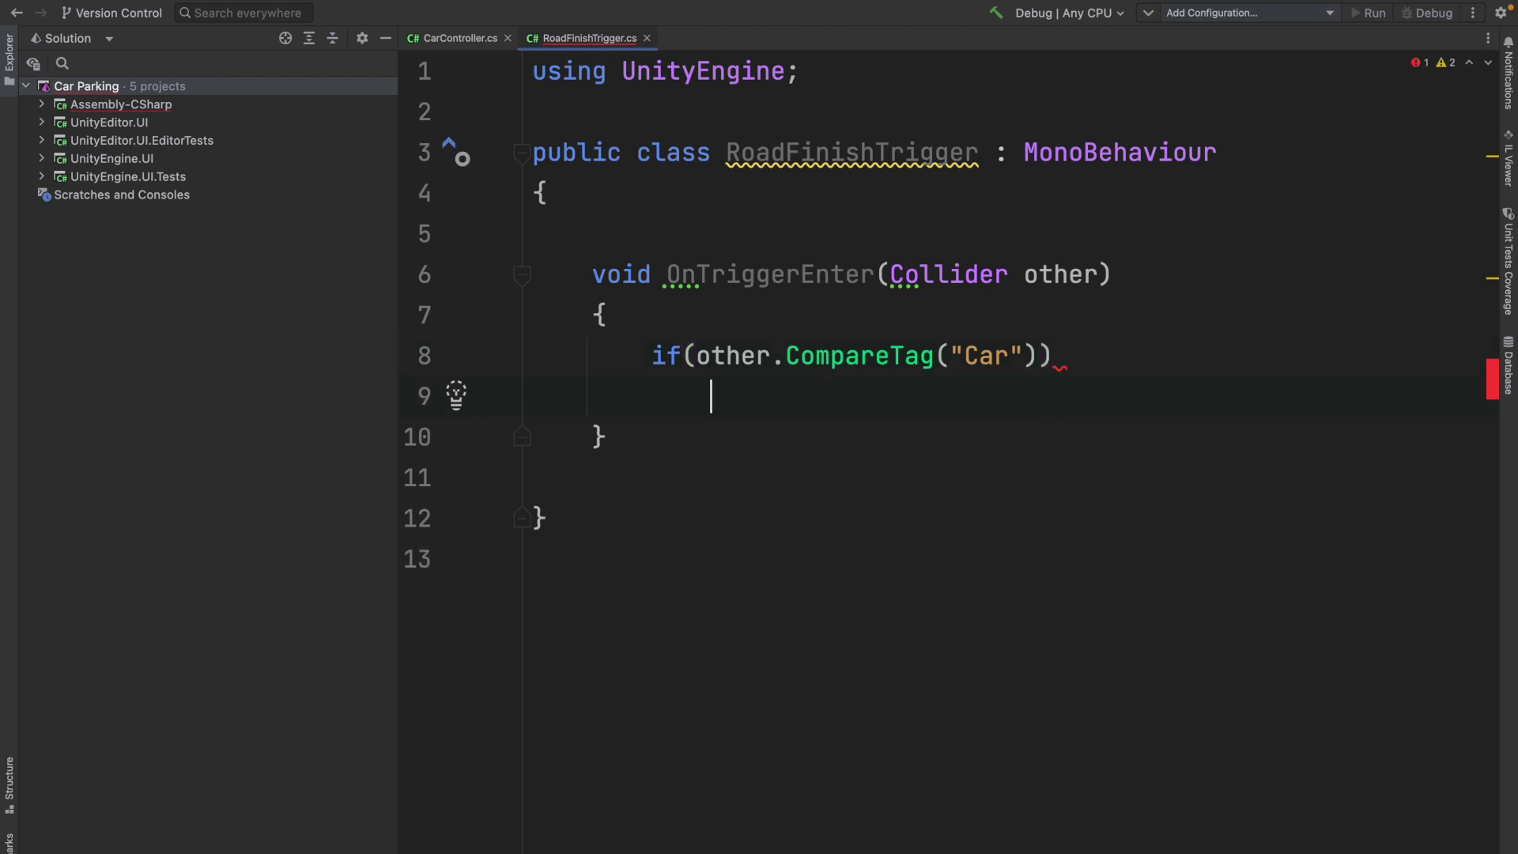
{"action": "type", "text": "other"}
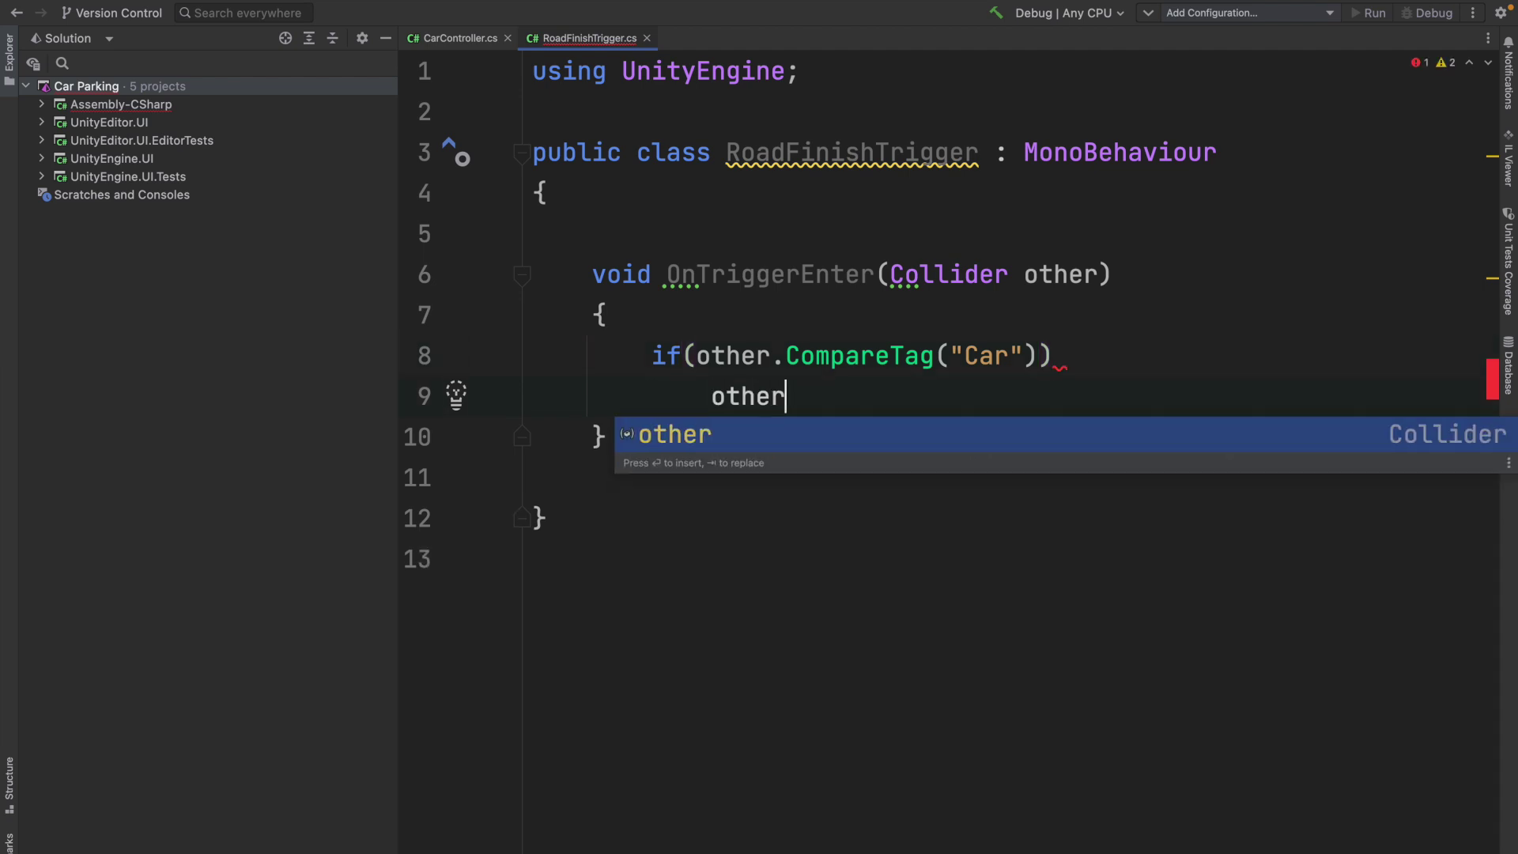
{"action": "type", "text": "."}
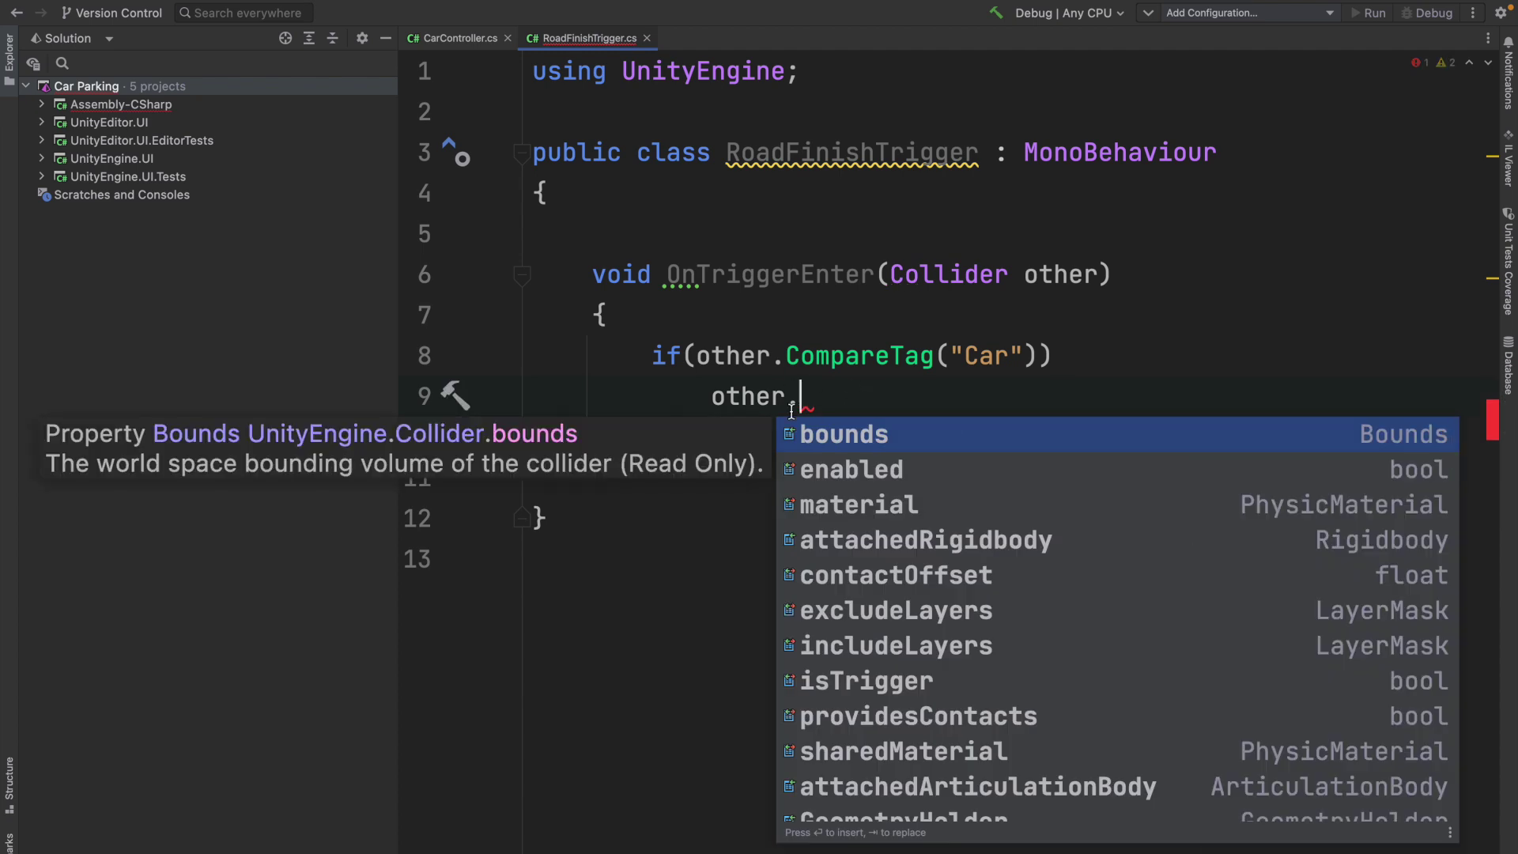
- Rename the collider parameter from other to car in all three places
{"action": "double_click", "coordinate": [1056, 275]}
{"action": "type", "text": "car"}
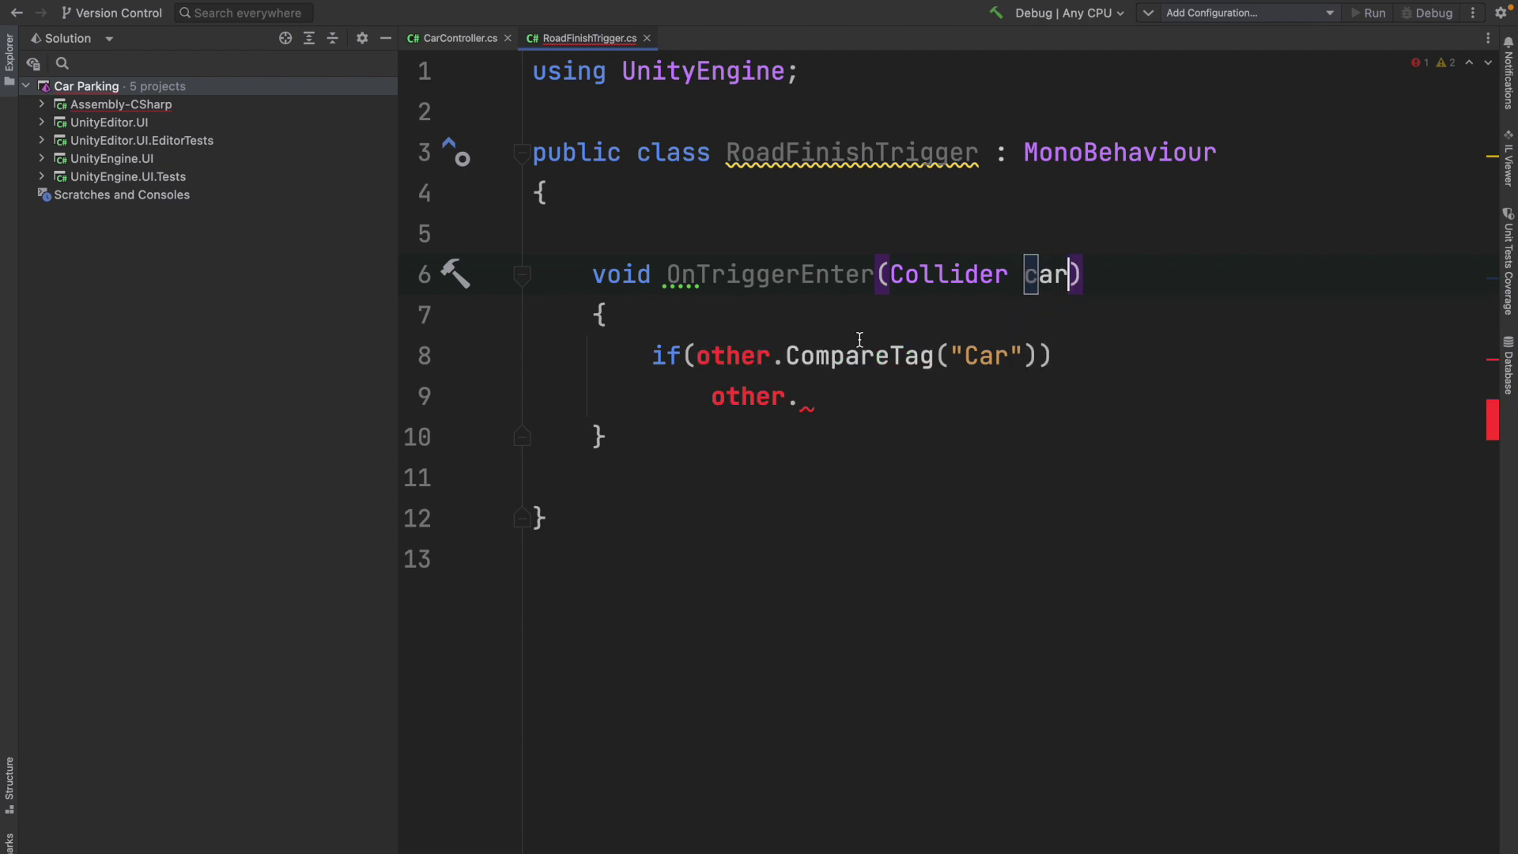
{"action": "double_click", "coordinate": [734, 356]}
{"action": "type", "text": "car"}
{"action": "left_click", "coordinate": [800, 355]}
{"action": "double_click", "coordinate": [745, 399]}
{"action": "type", "text": "car"}
{"action": "left_click", "coordinate": [808, 327]}
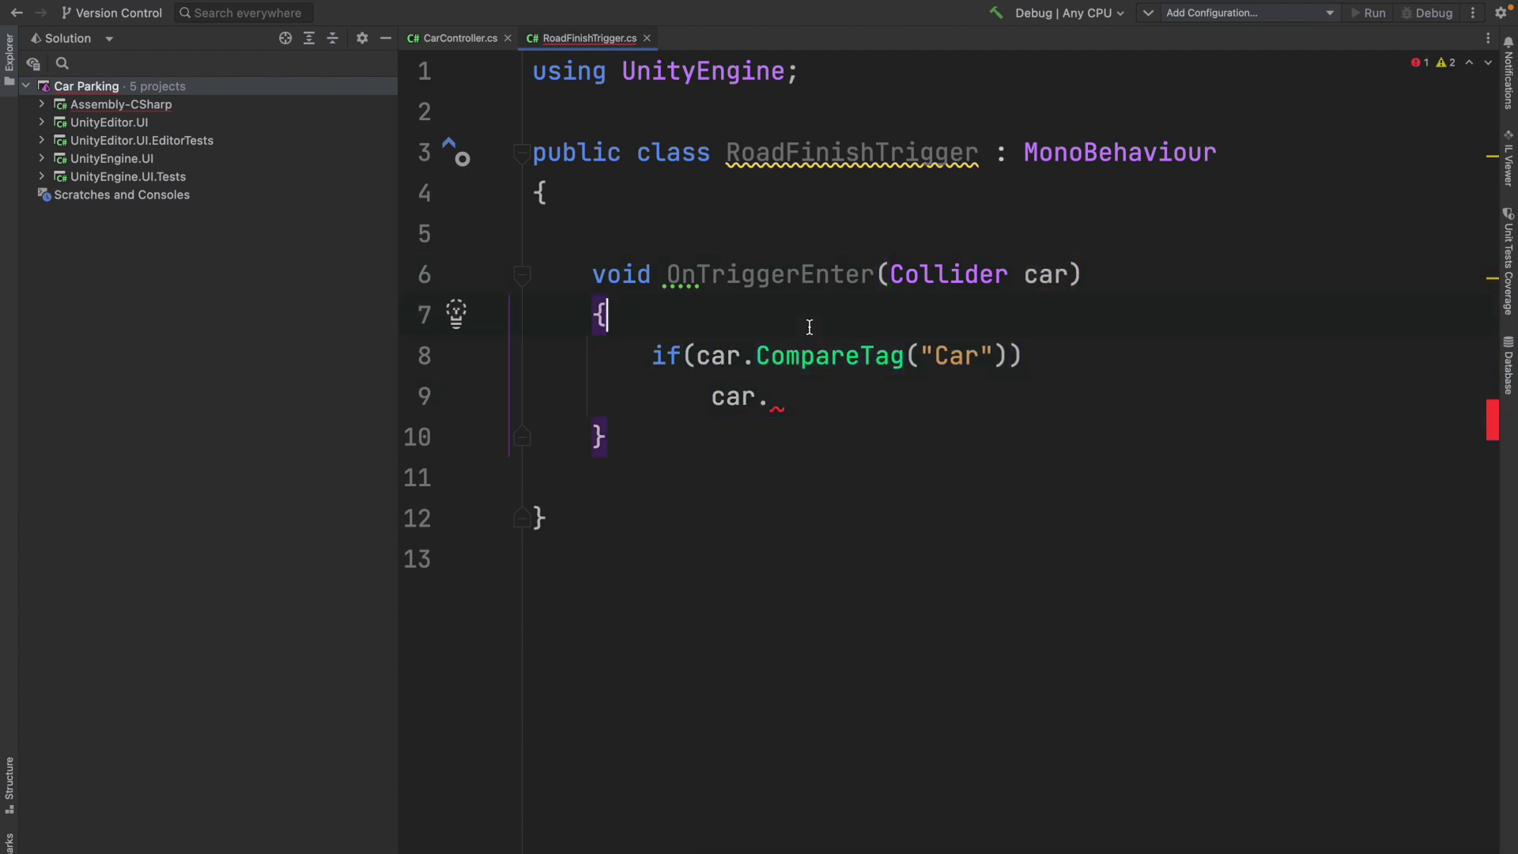
- Extend line 9 to car.GetComponent<CarController>(). for the entering car
{"action": "left_click", "coordinate": [863, 396]}
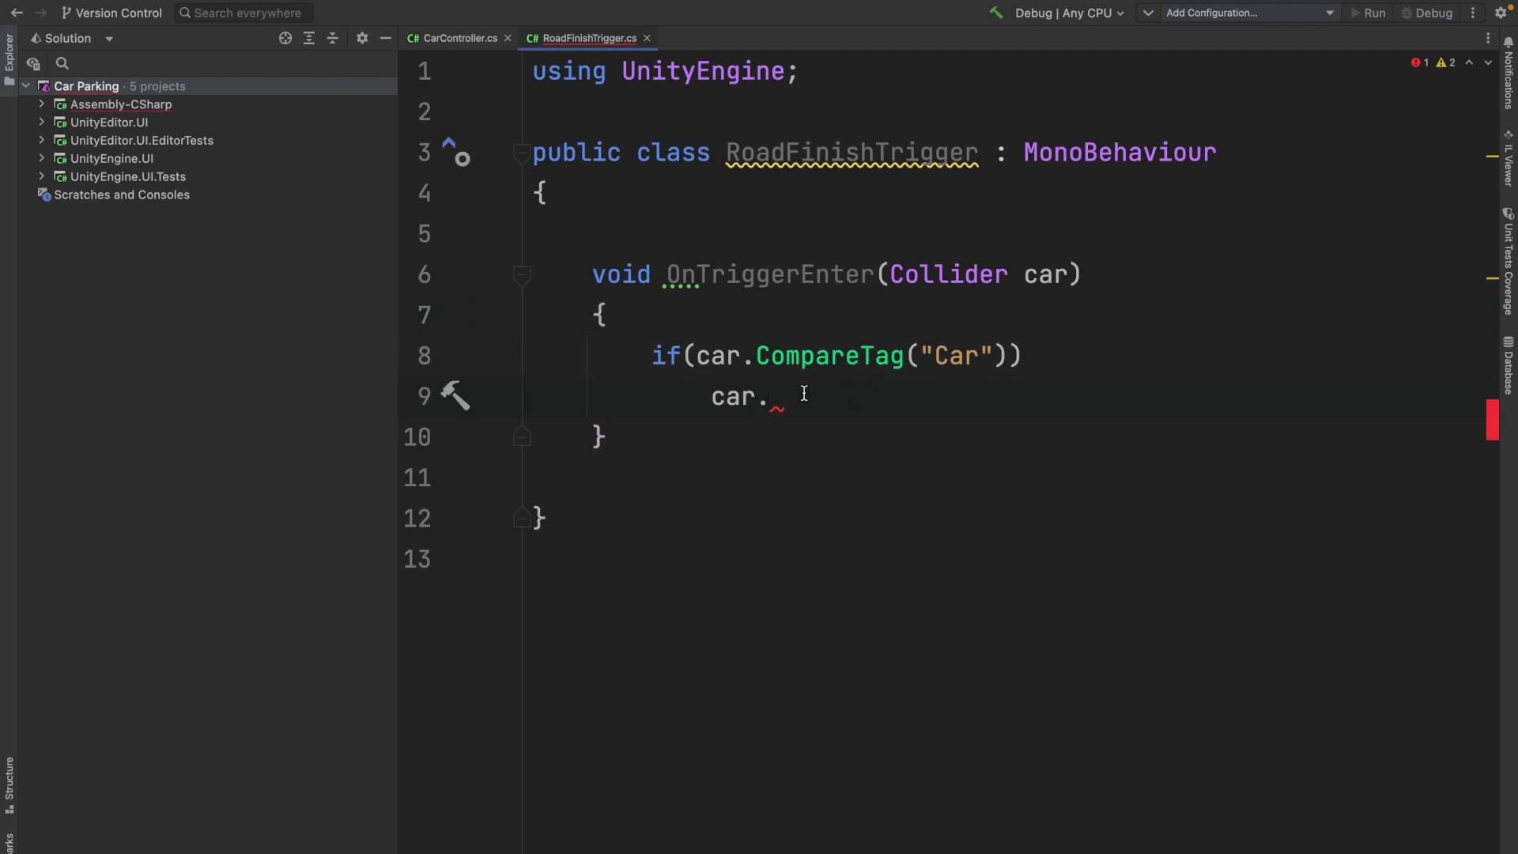
{"action": "type", "text": "Get"}
{"action": "key", "text": "Return"}
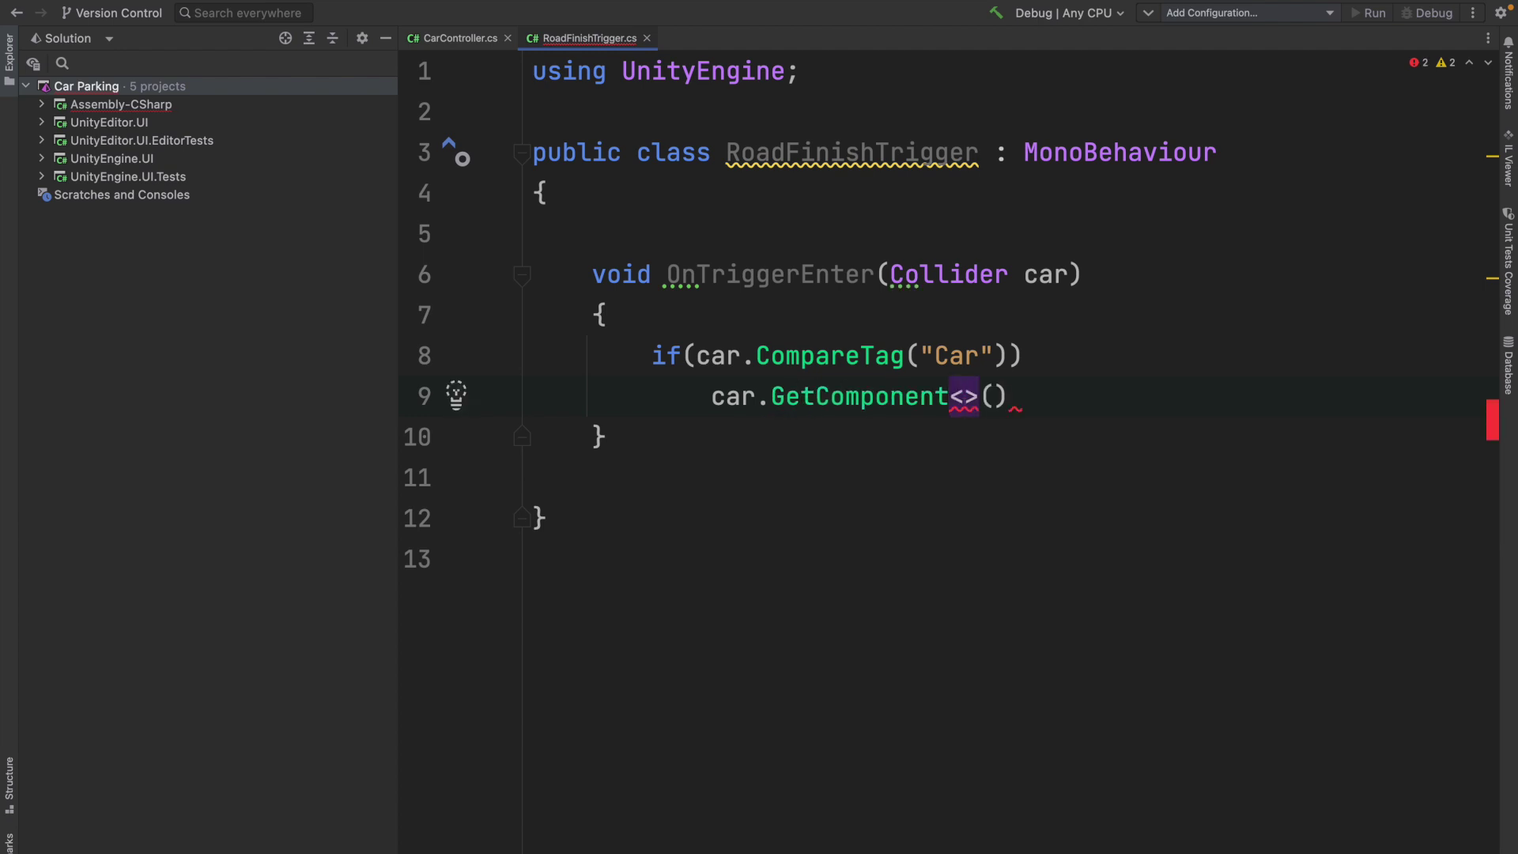
{"action": "type", "text": "CarC"}
{"action": "key", "text": "Return"}
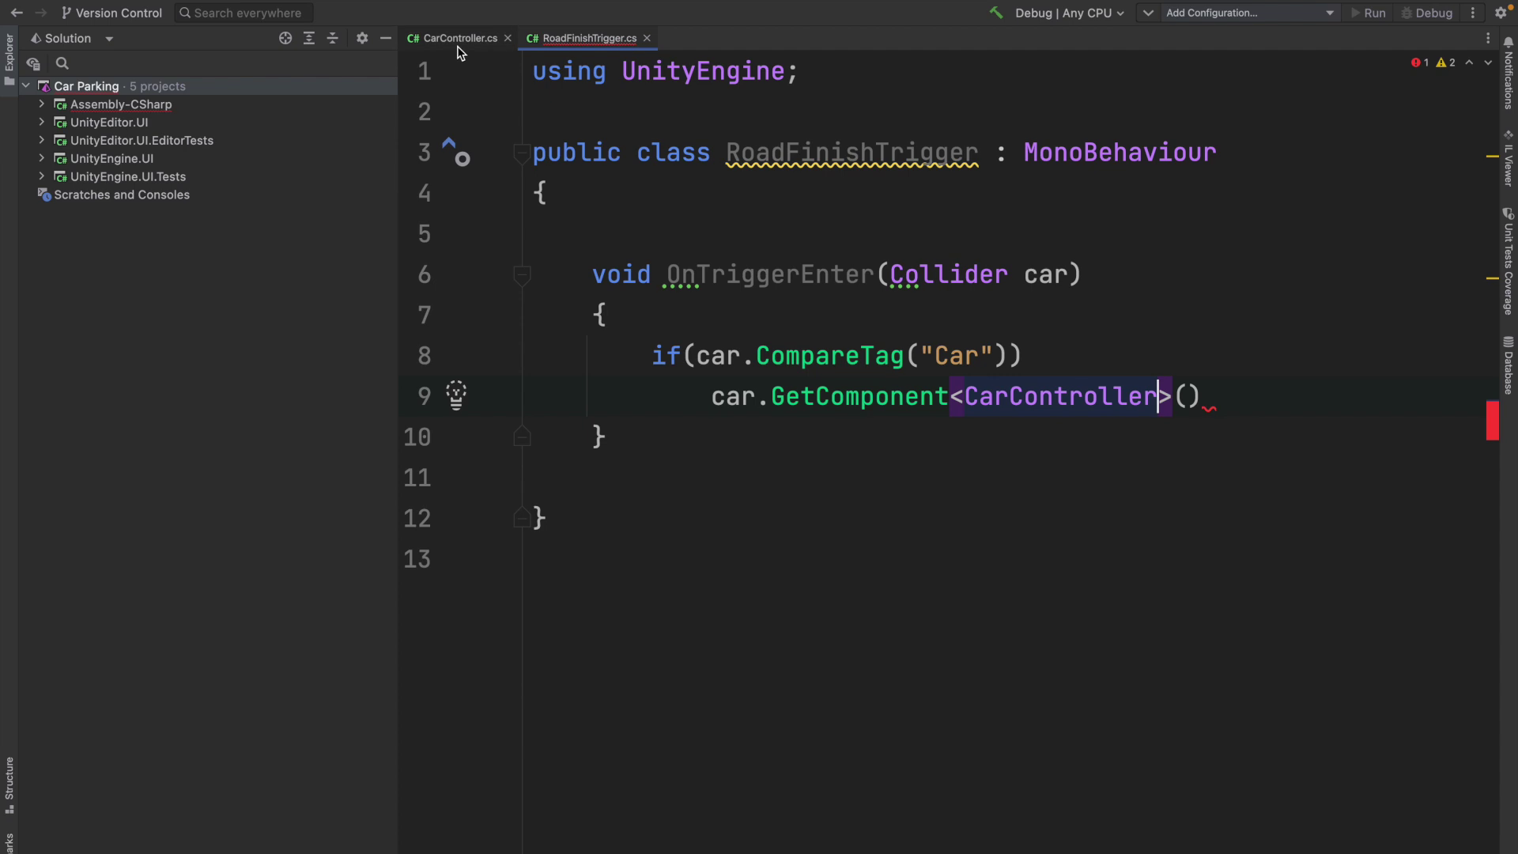
{"action": "key", "text": "End"}
{"action": "type", "text": "."}
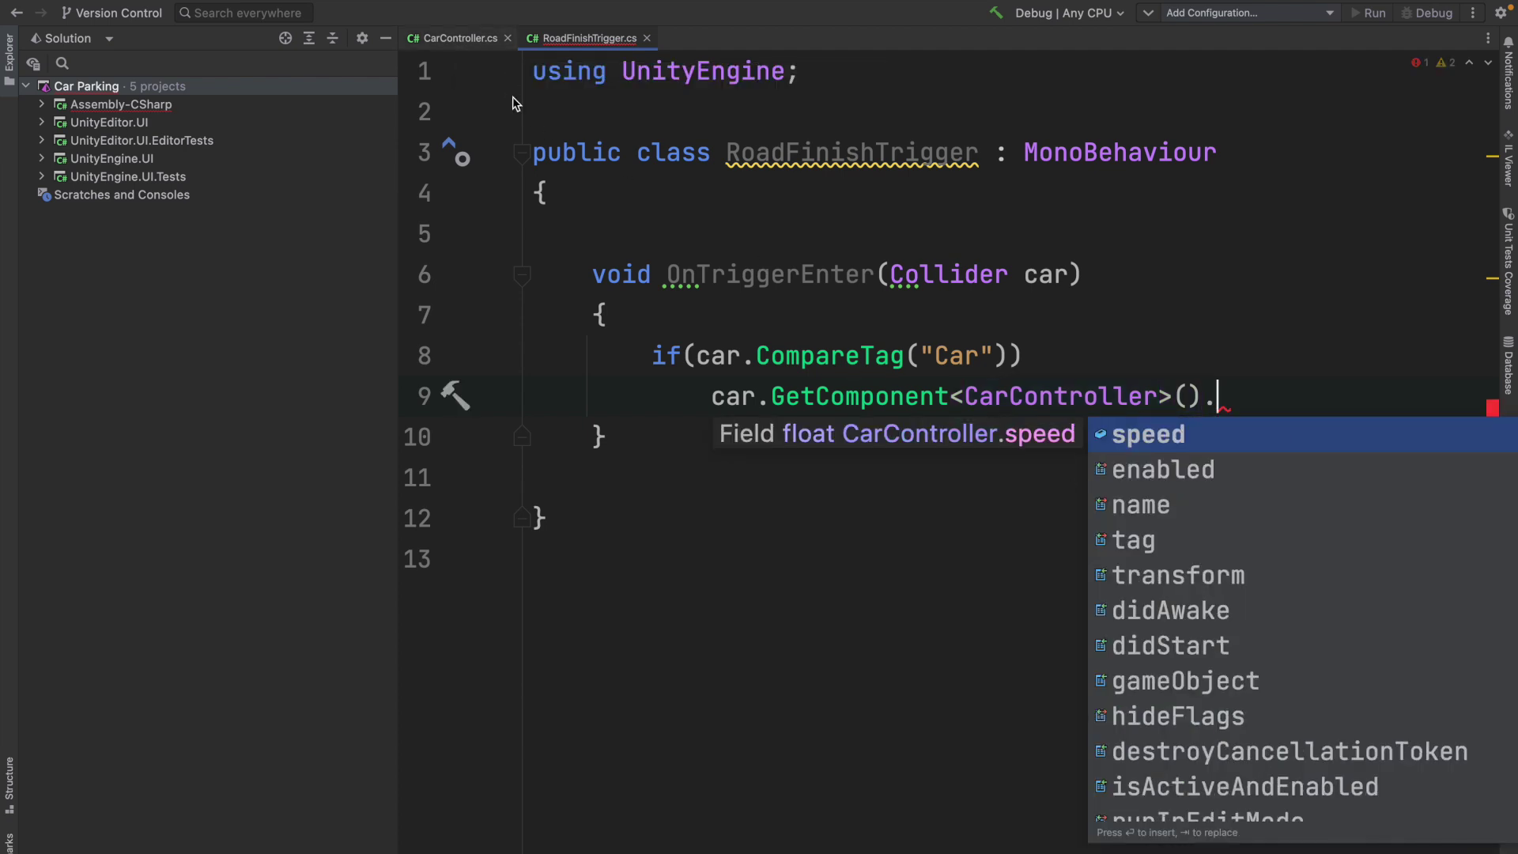
- In CarController.cs, insert a blank line after the isClicked field
{"action": "left_click", "coordinate": [474, 39]}
{"action": "scroll", "coordinate": [870, 300], "scroll_direction": "up", "scroll_amount": 3}
{"action": "left_click", "coordinate": [891, 294]}
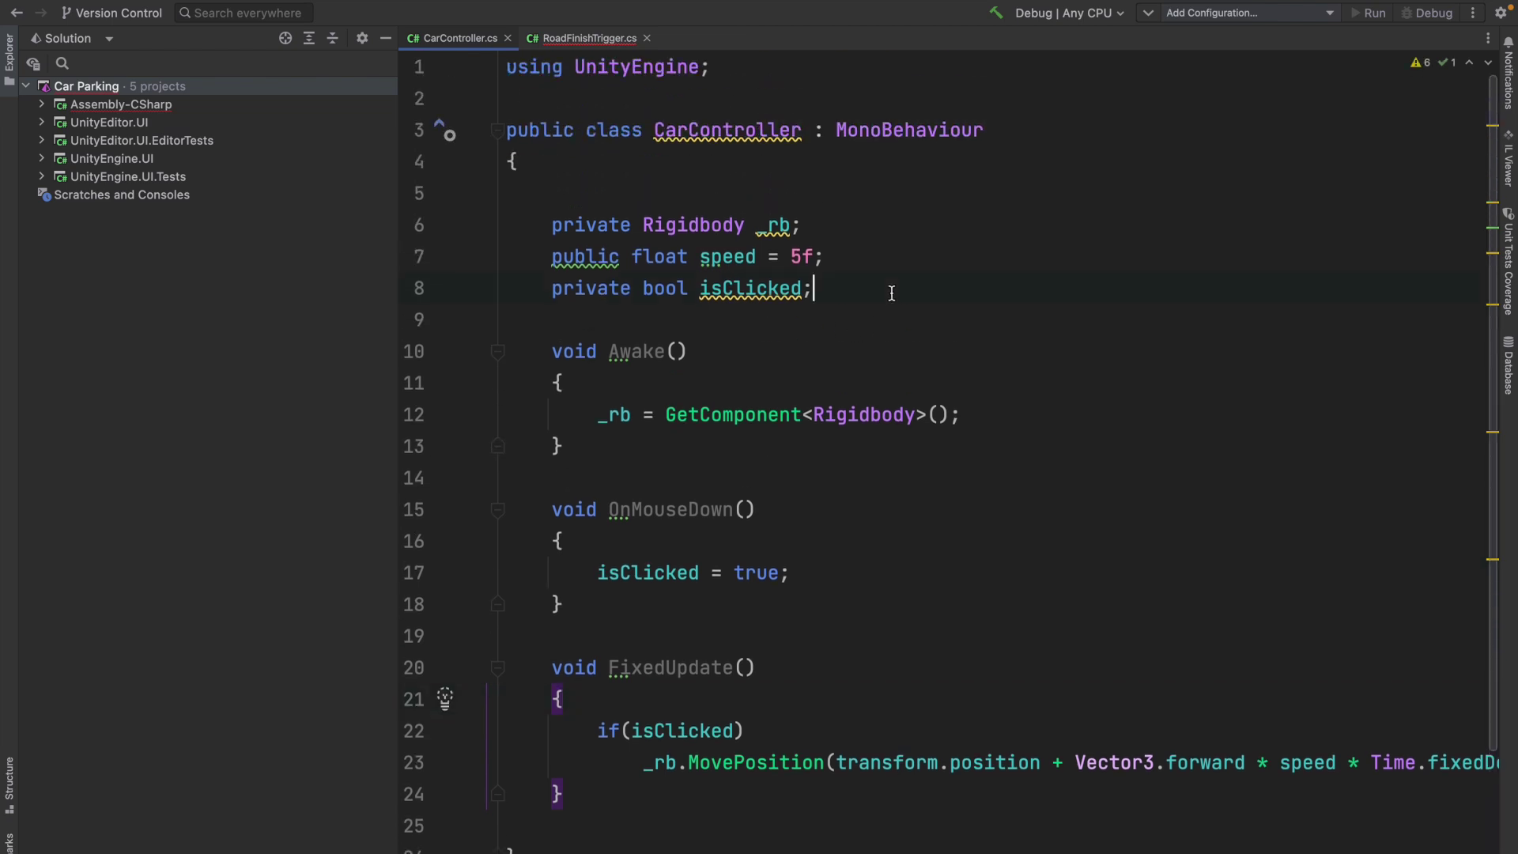
{"action": "key", "text": "Return"}
{"action": "key", "text": "Return"}
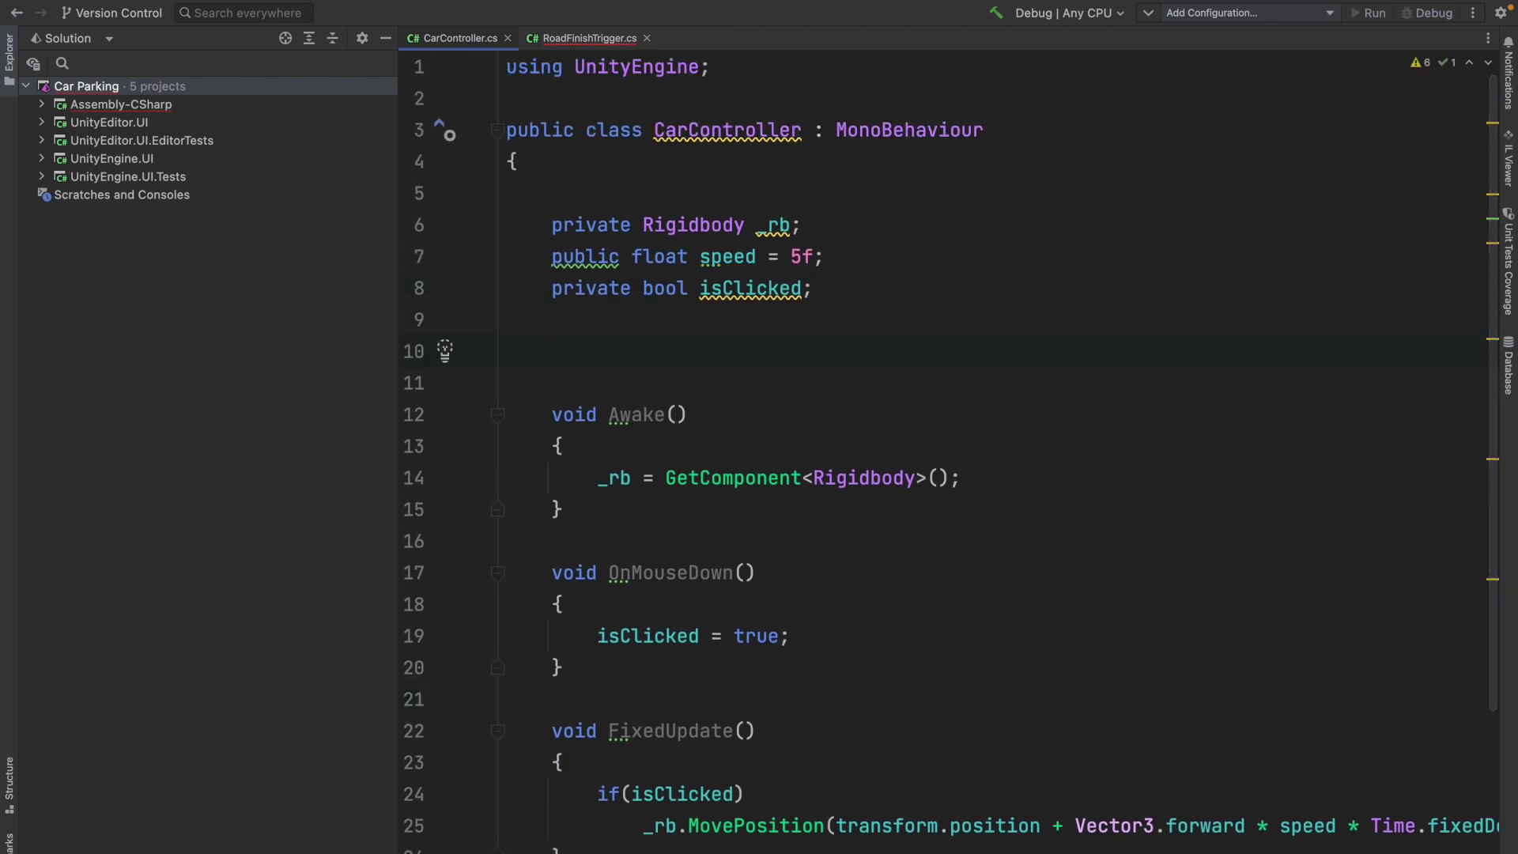
- Declare public Vector3 FinalPosition; in CarController below isClicked
{"action": "type", "text": "public "}
{"action": "type", "text": "Ve"}
{"action": "key", "text": "Return"}
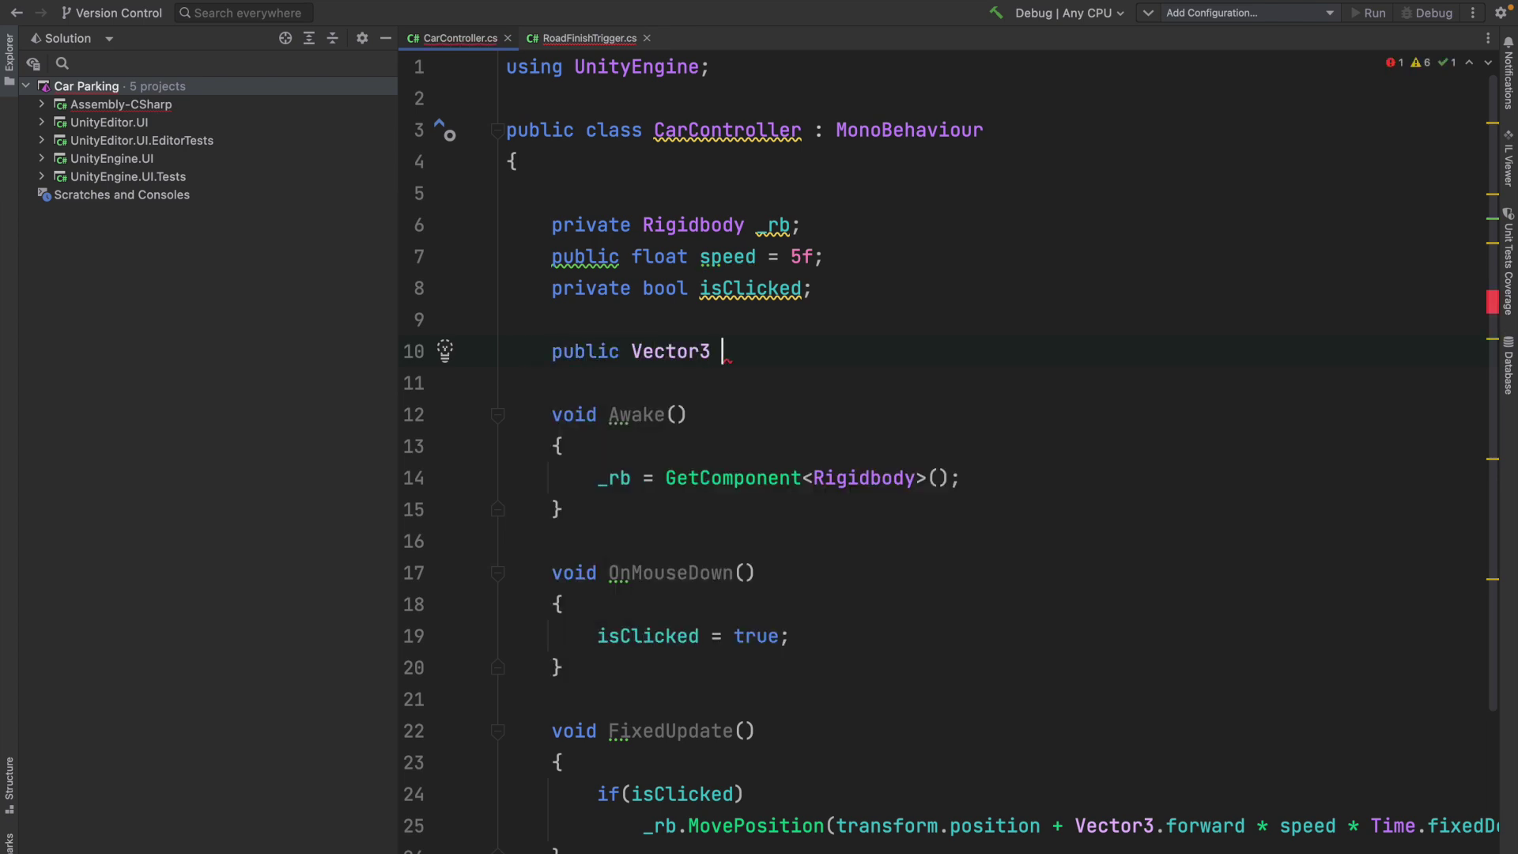
{"action": "type", "text": "Final"}
{"action": "type", "text": "Position;"}
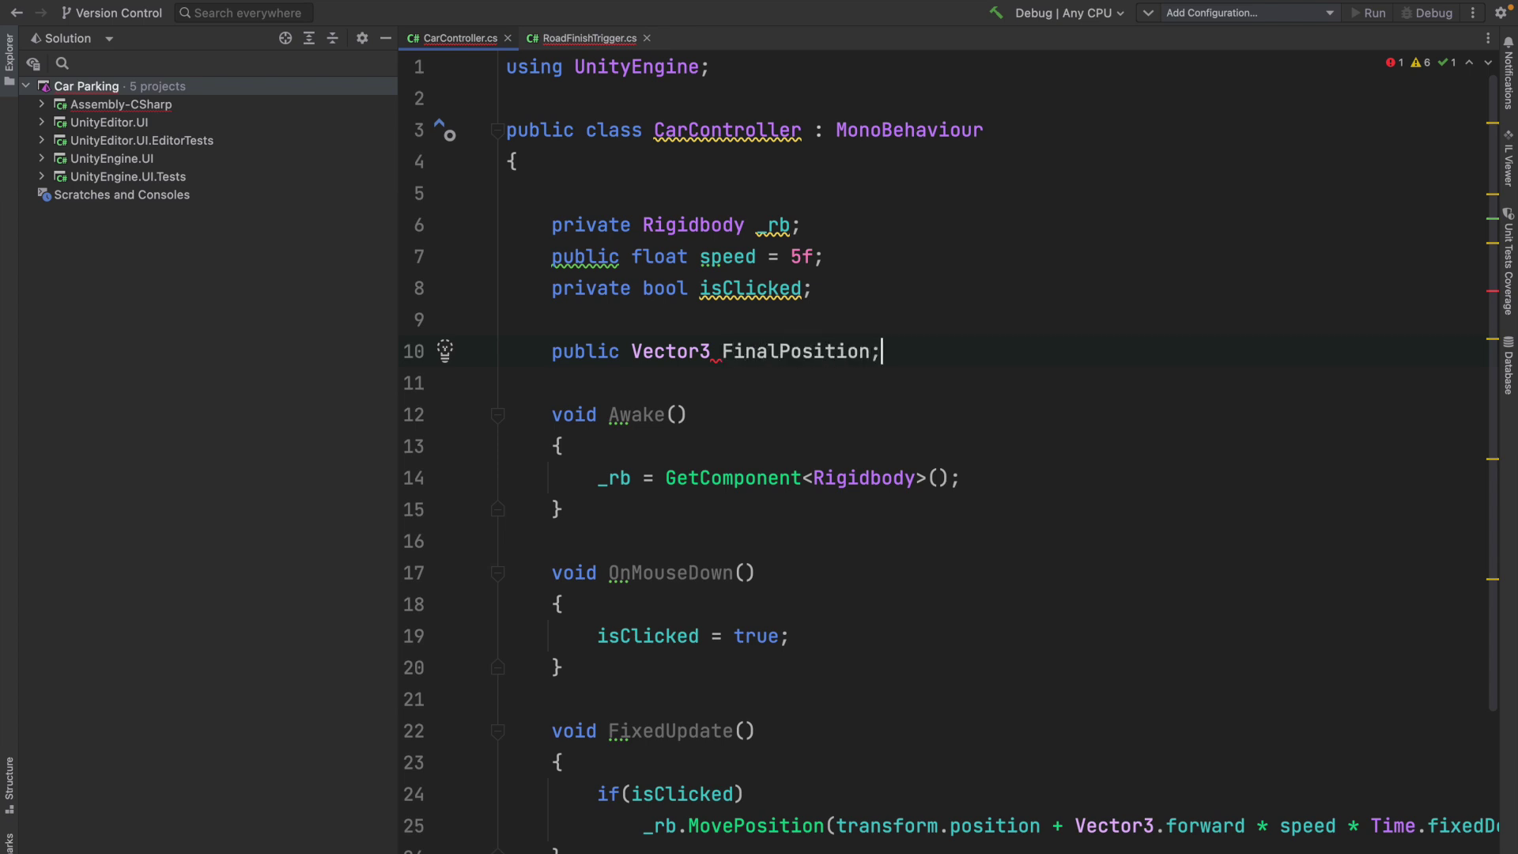
- Select the FinalPosition name, then switch briefly to Unity and back to Rider
{"action": "double_click", "coordinate": [770, 354]}
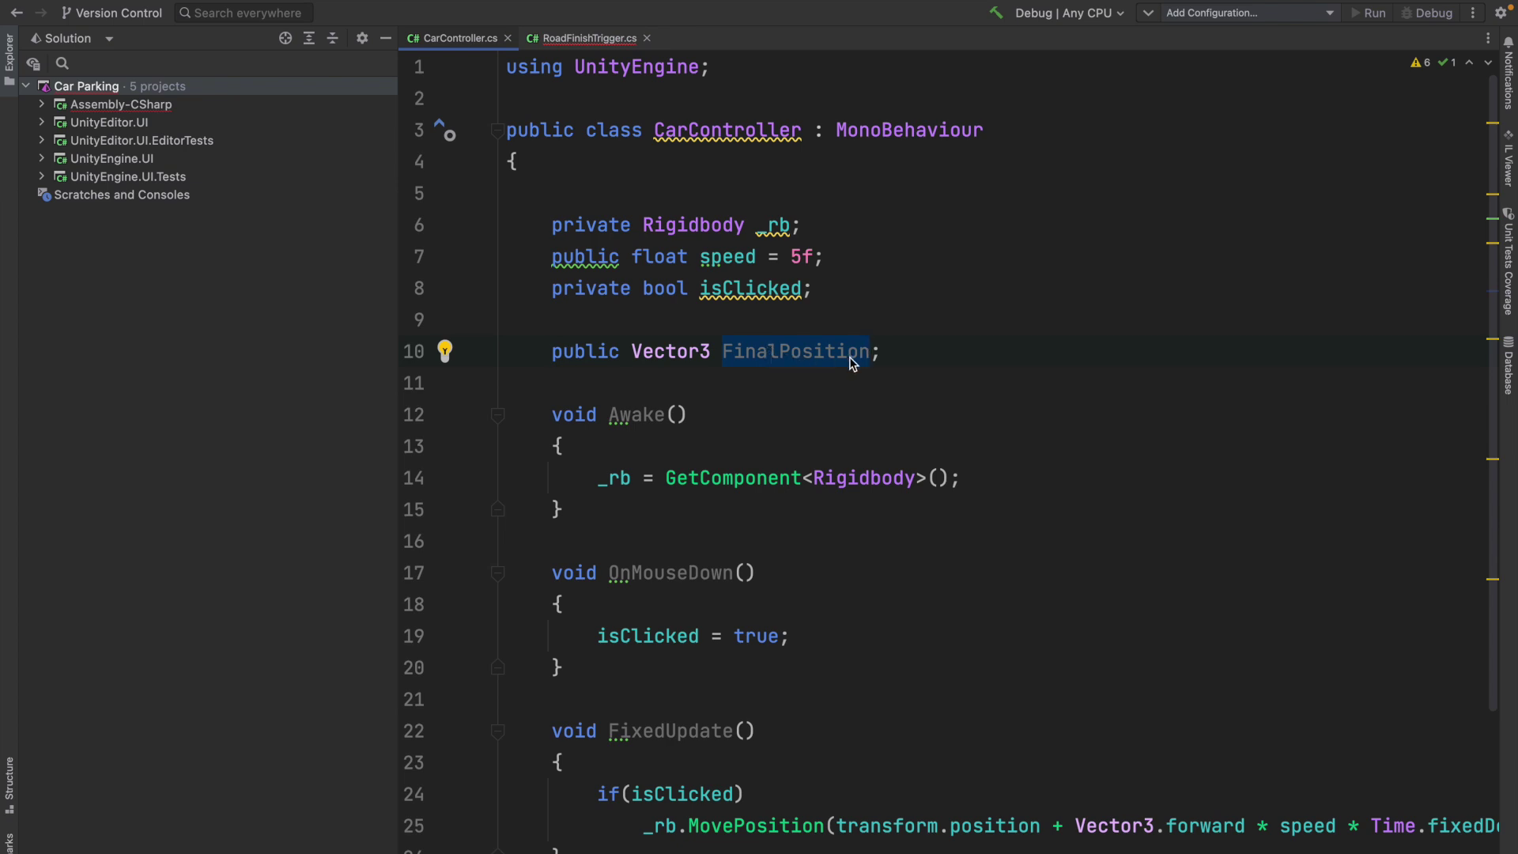
{"action": "mouse_move", "coordinate": [849, 358]}
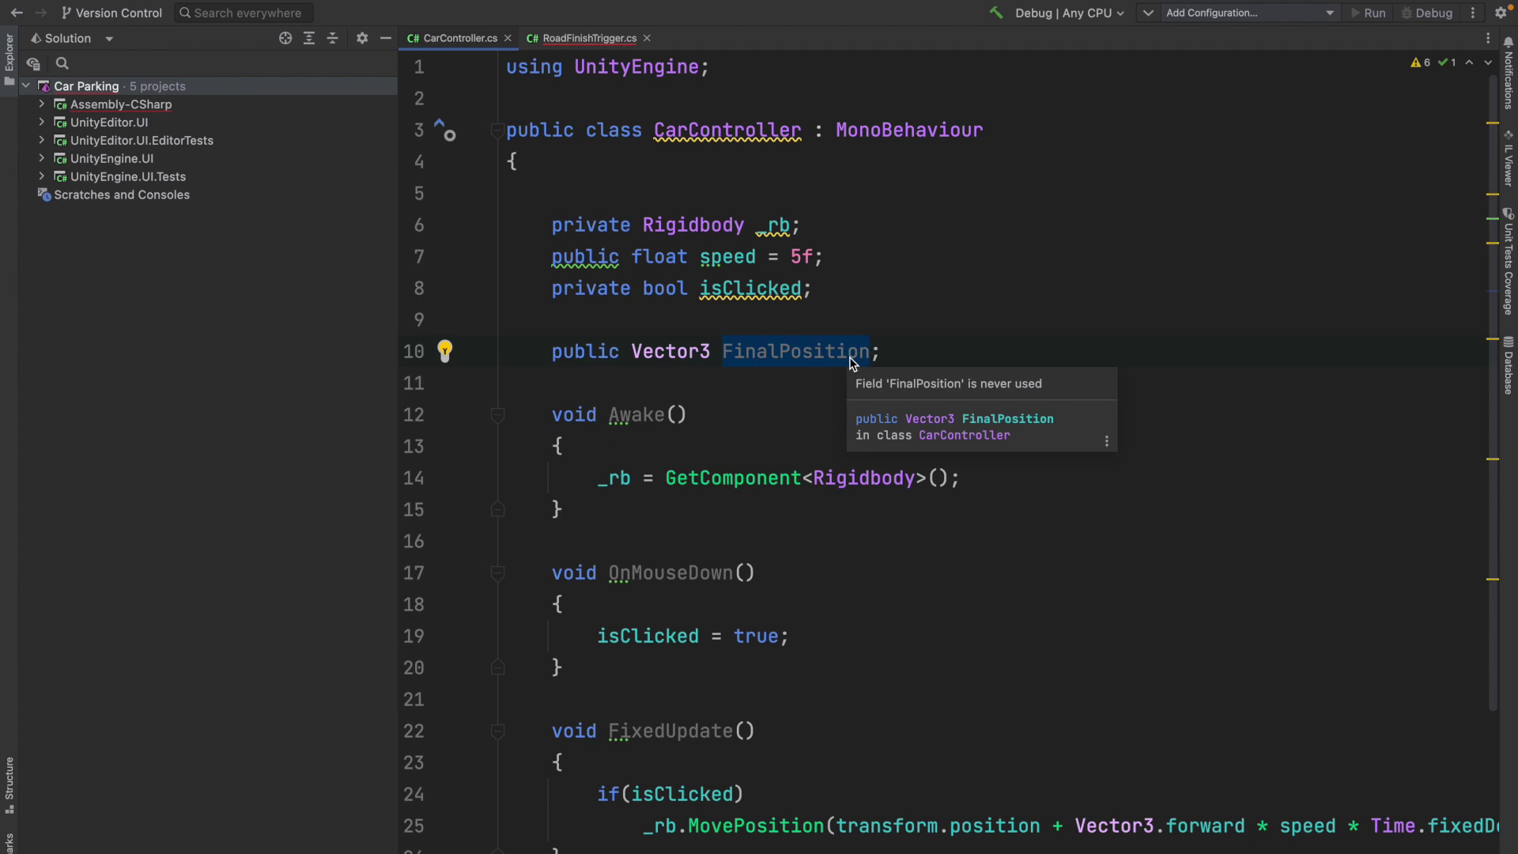
{"action": "key", "text": "super+Tab"}
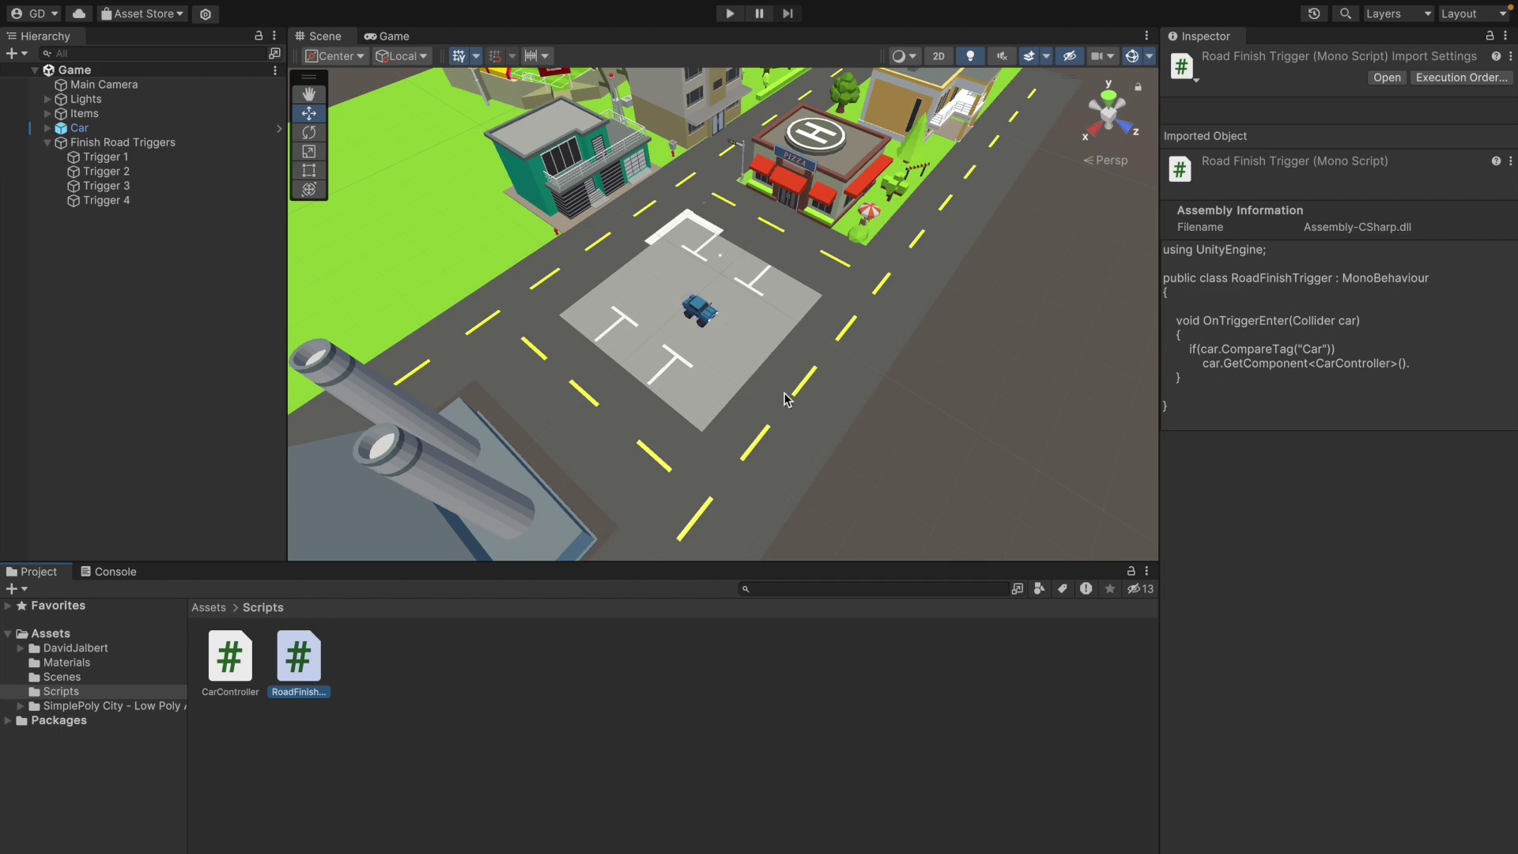
{"action": "key", "text": "super+Tab"}
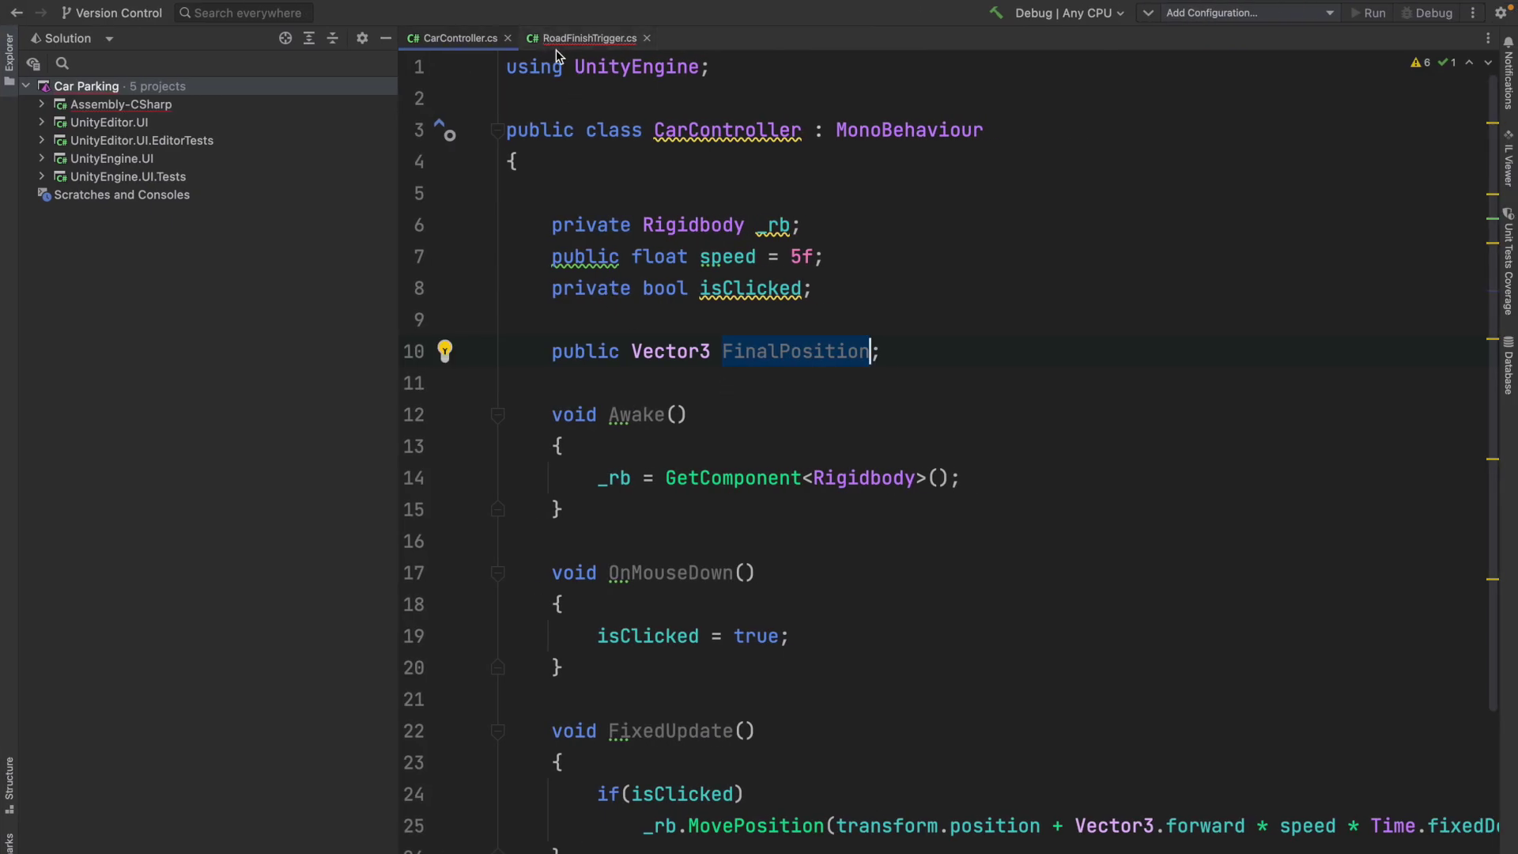
- In RoadFinishTrigger, extend line 11 with .FinalPosition = on the car's CarController
{"action": "left_click", "coordinate": [557, 44]}
{"action": "type", "text": "Fin"}
{"action": "key", "text": "Return"}
{"action": "type", "text": "="}
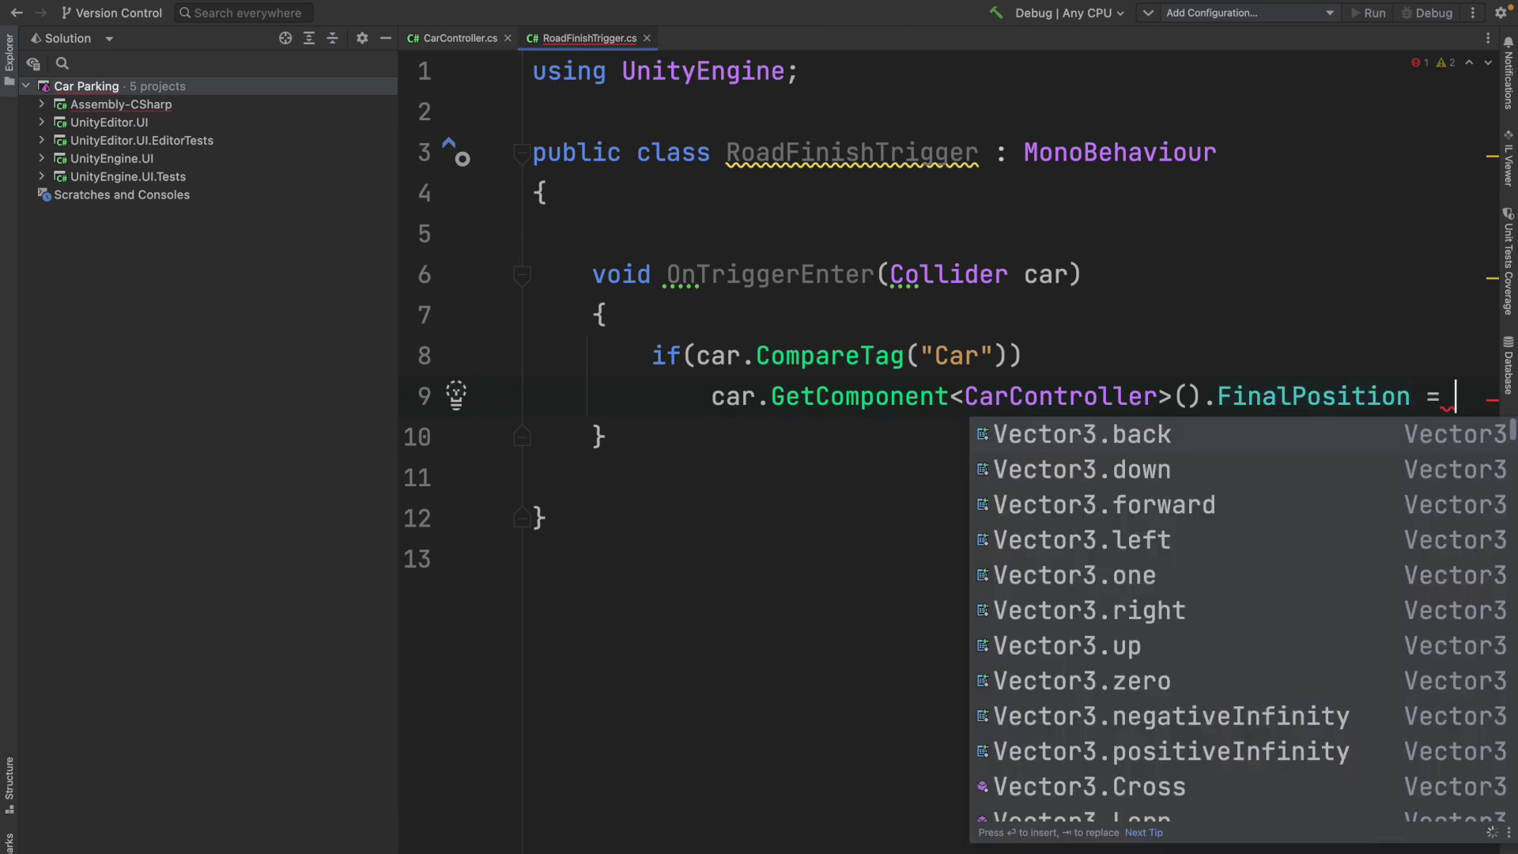
- Declare public Vector3 FinalPosition; above OnTriggerEnter in RoadFinishTrigger
{"action": "left_click", "coordinate": [1041, 236]}
{"action": "key", "text": "Return"}
{"action": "key", "text": "Return"}
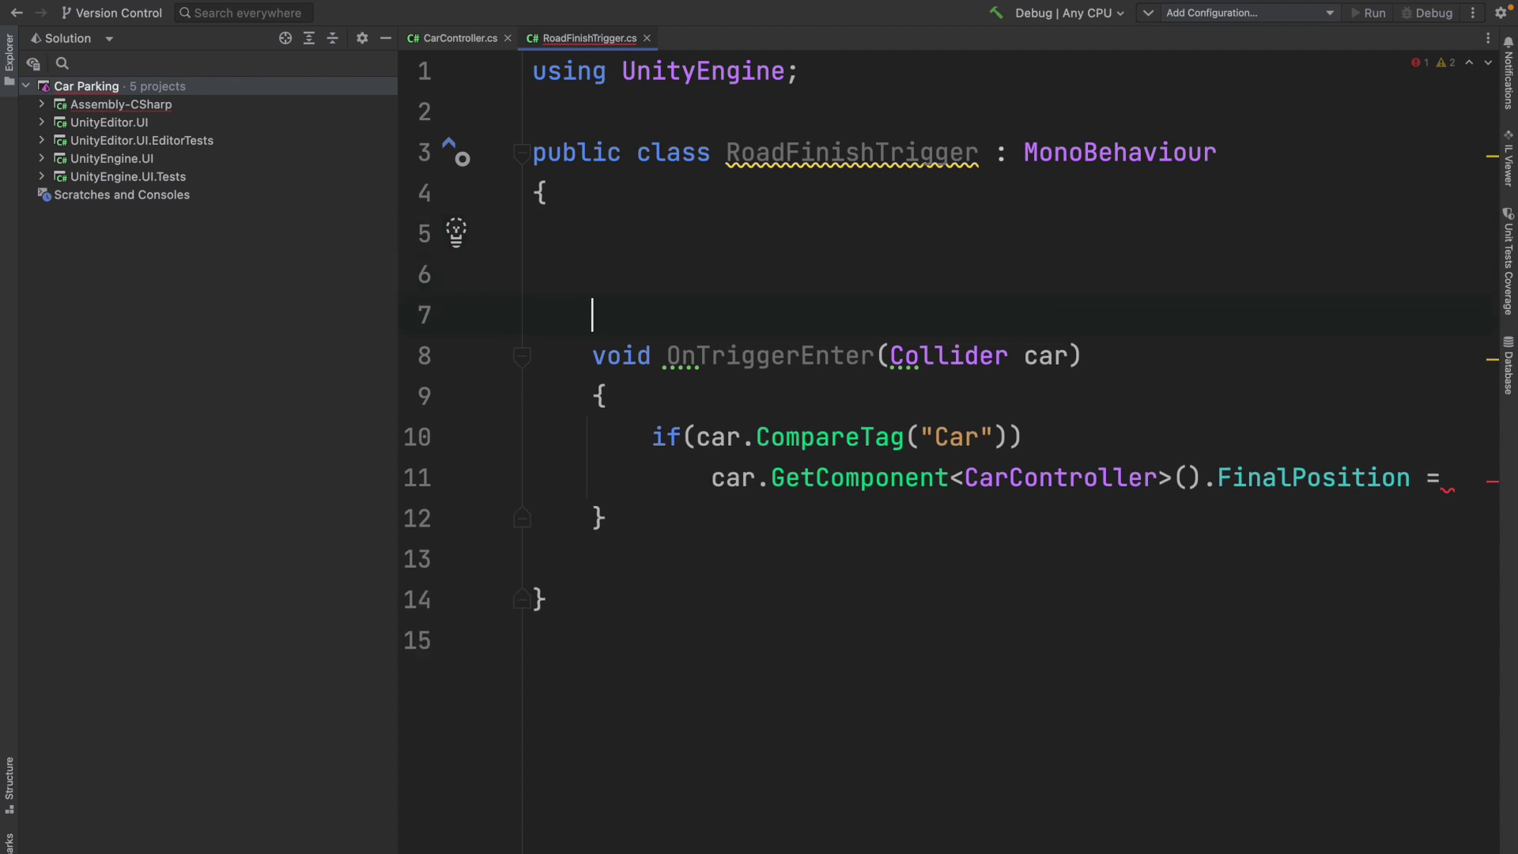
{"action": "key", "text": "Up"}
{"action": "type", "text": "public "}
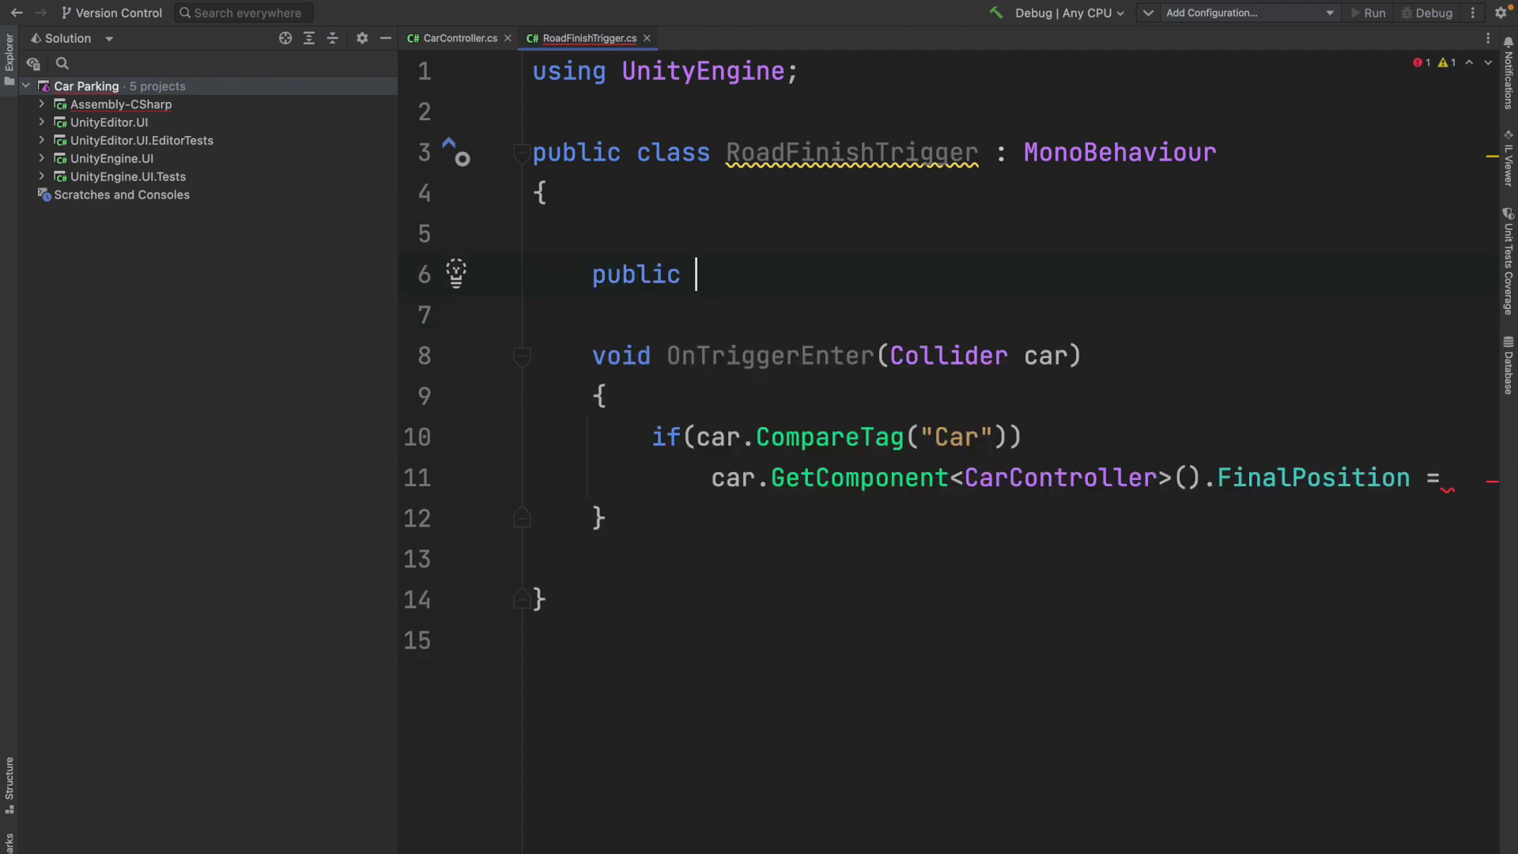
{"action": "type", "text": "V"}
{"action": "key", "text": "Return"}
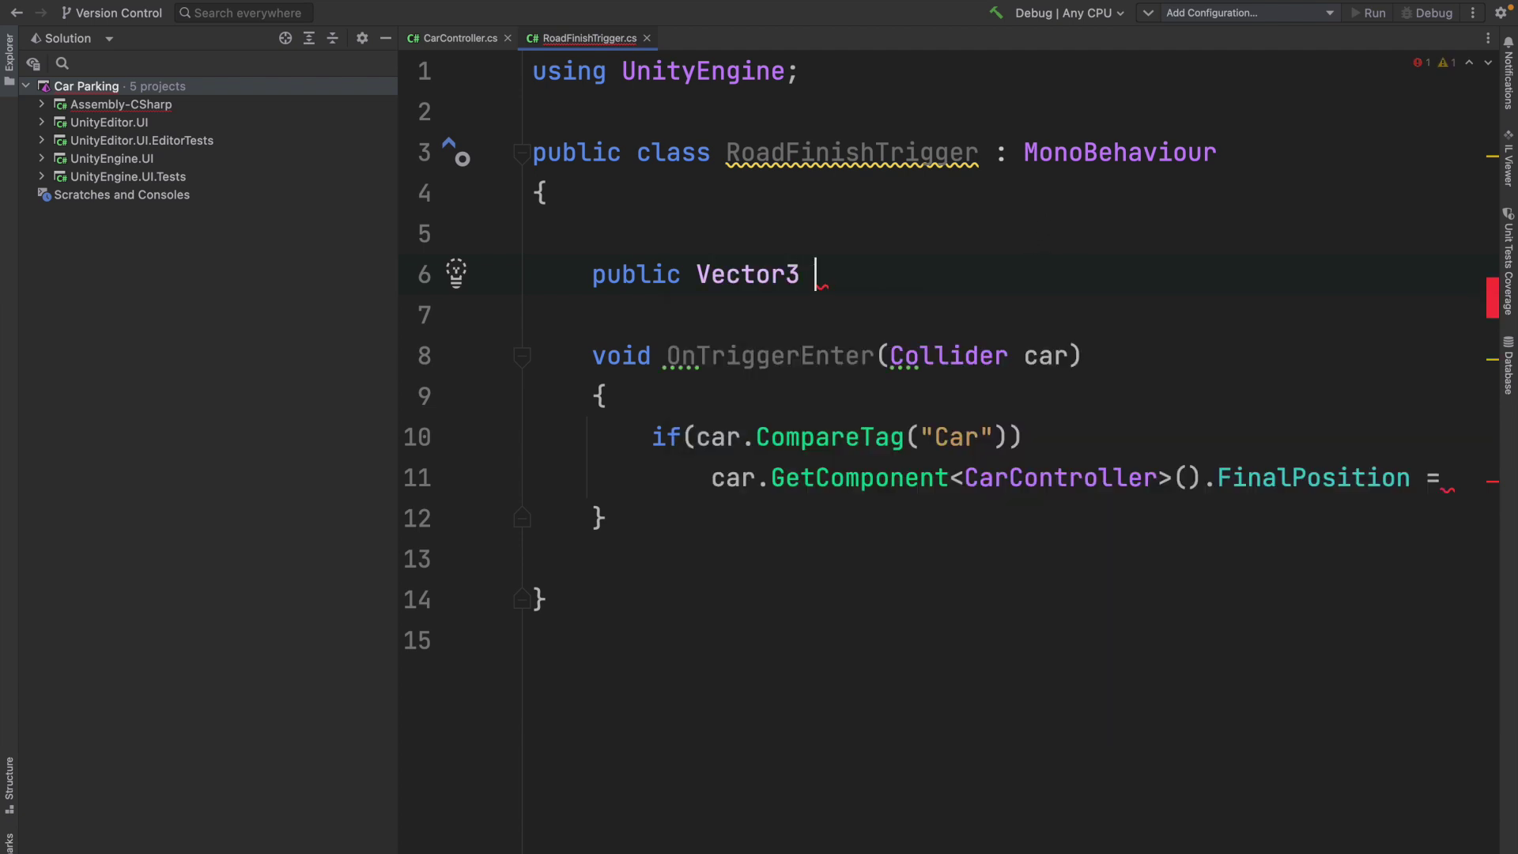
{"action": "double_click", "coordinate": [1261, 475]}
{"action": "key", "text": "ctrl+c"}
{"action": "left_click", "coordinate": [834, 273]}
{"action": "key", "text": "ctrl+v"}
{"action": "type", "text": ";"}
- Complete line 11 as .FinalPosition = FinalPosition; and return to Unity
{"action": "left_click", "coordinate": [847, 277]}
{"action": "double_click", "coordinate": [847, 277]}
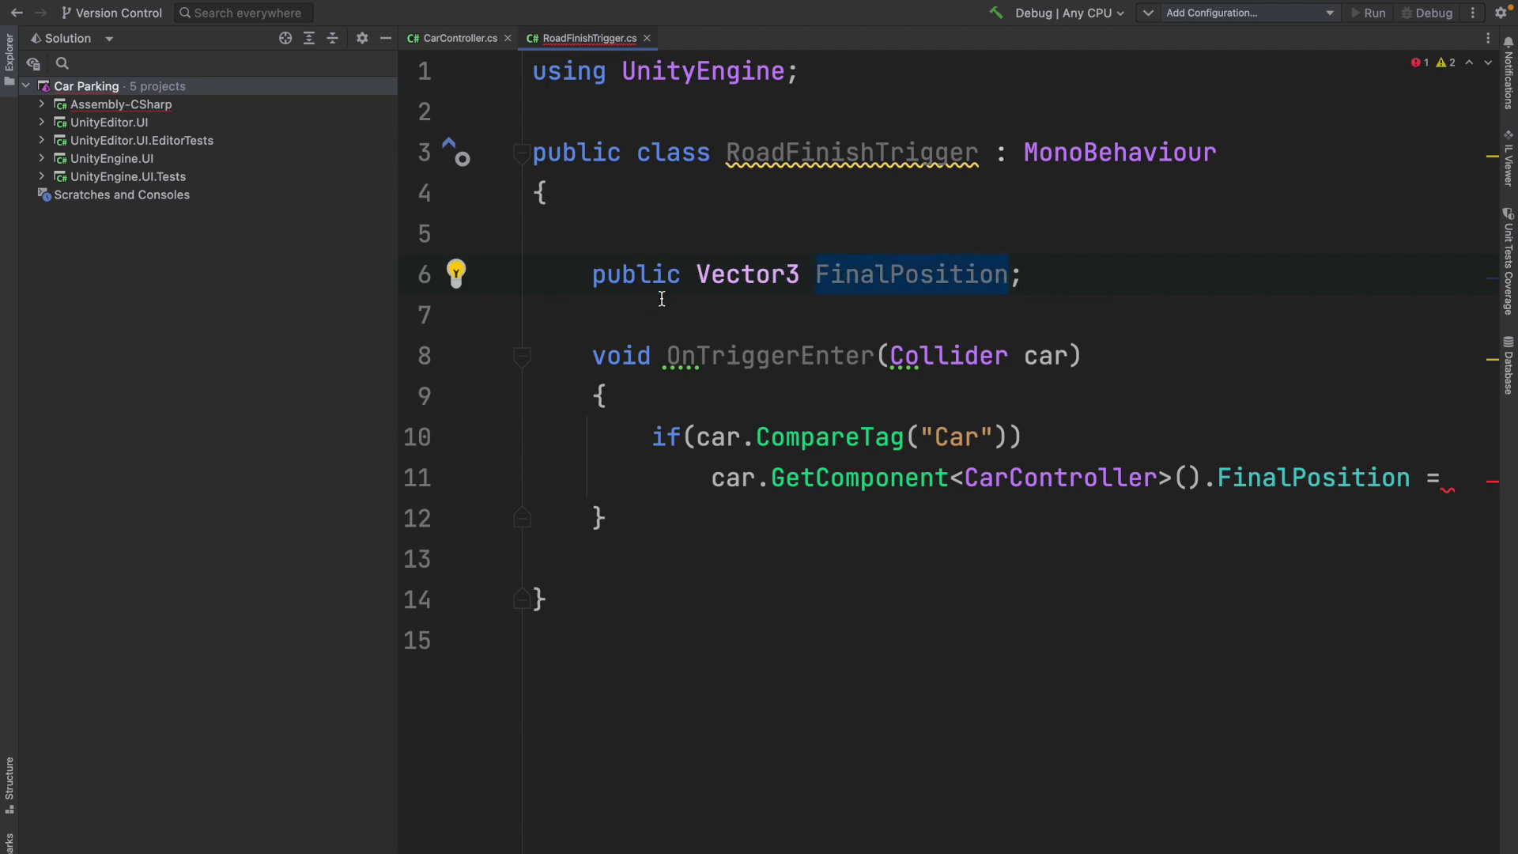
{"action": "left_click", "coordinate": [1471, 478]}
{"action": "key", "text": "ctrl+v"}
{"action": "type", "text": ";"}
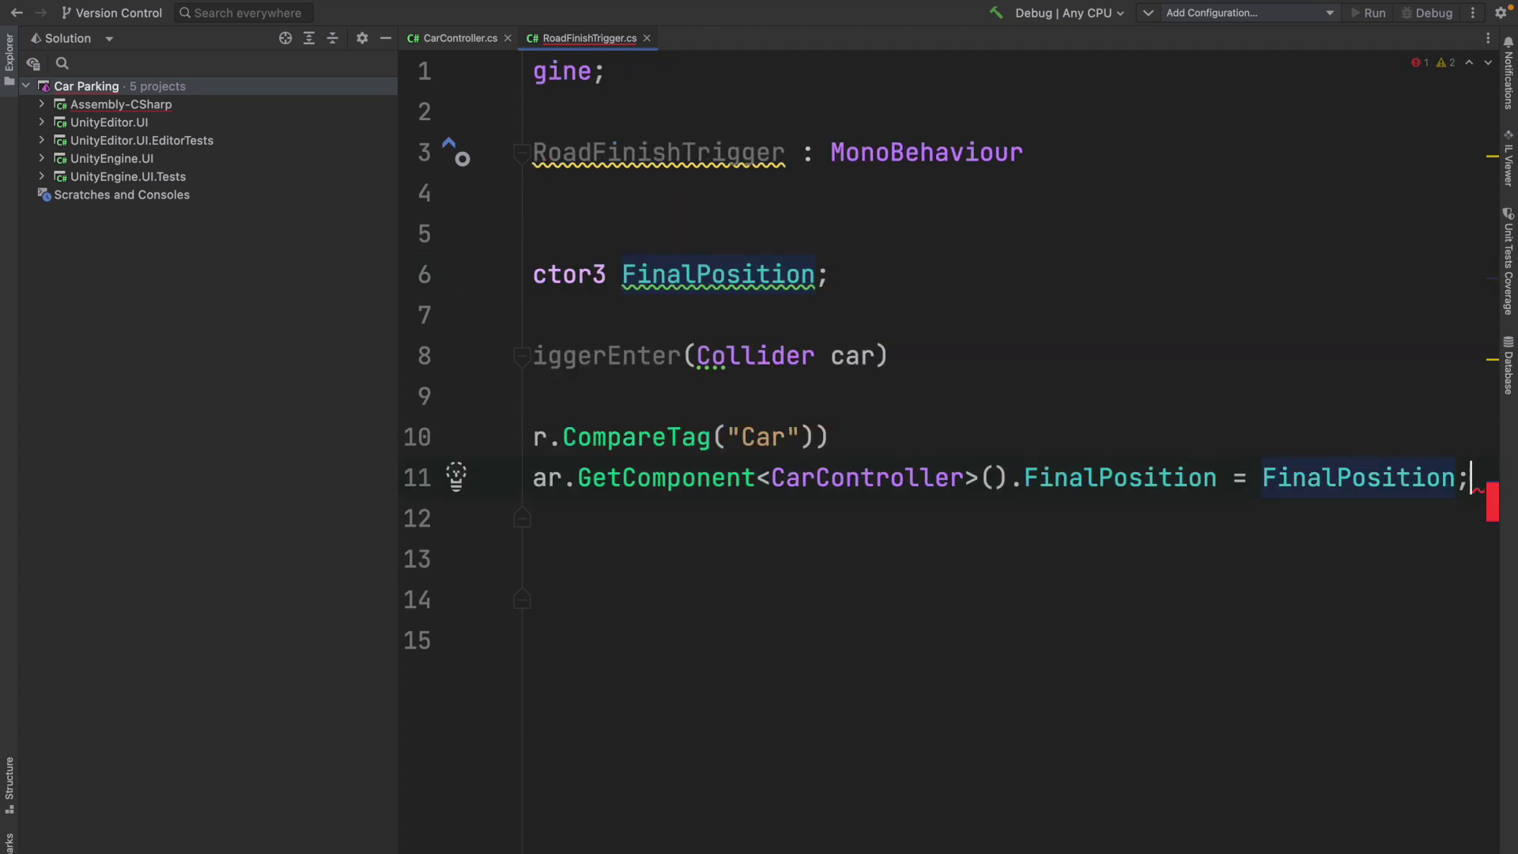
{"action": "scroll", "coordinate": [1099, 527], "scroll_direction": "left", "scroll_amount": 3}
{"action": "scroll", "coordinate": [1099, 527], "scroll_direction": "down", "scroll_amount": 2, "text": "ctrl"}
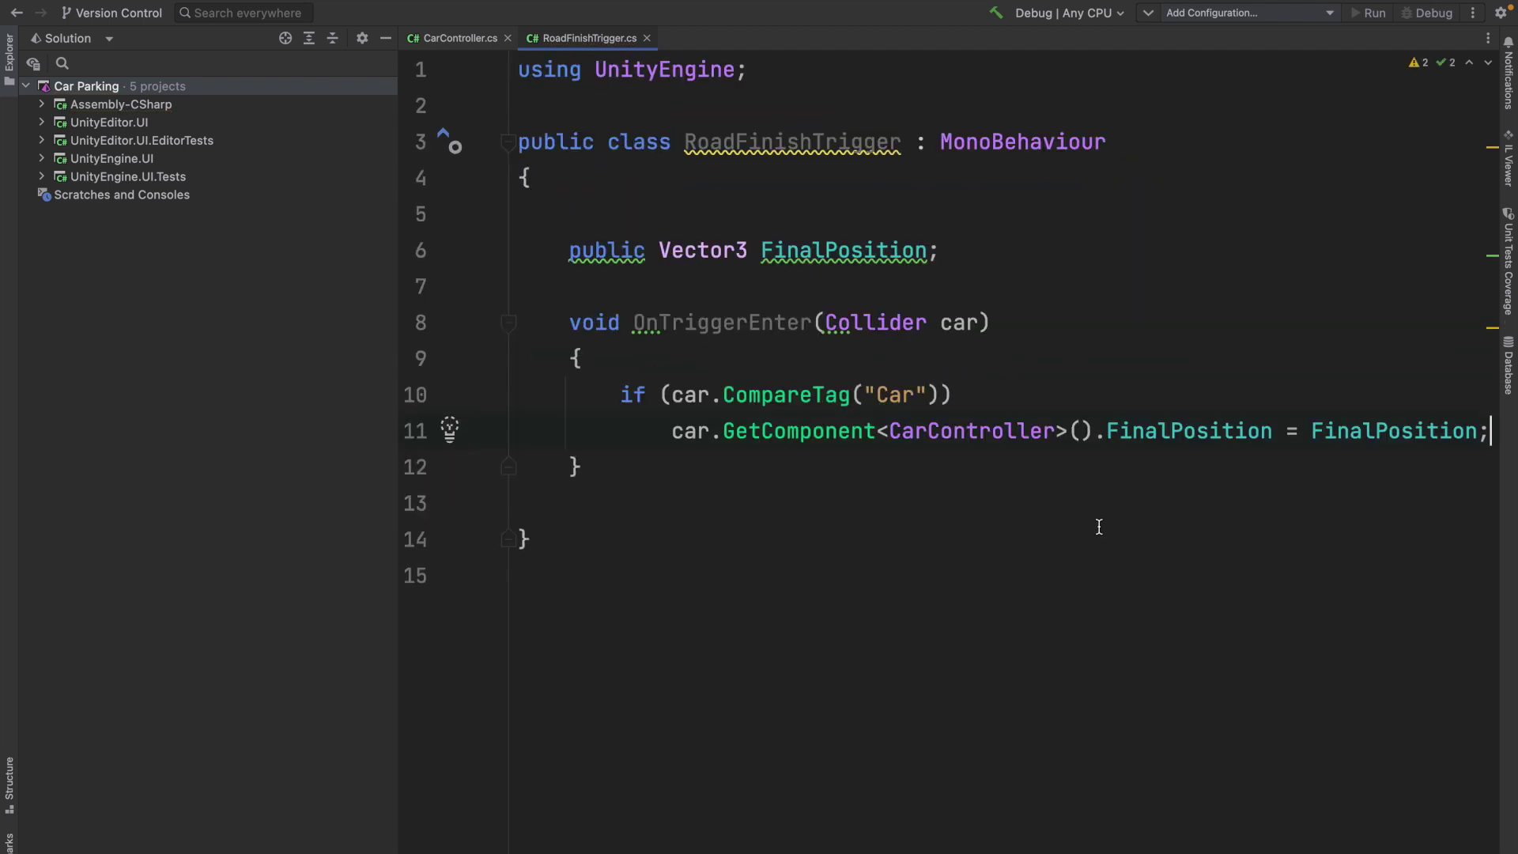
{"action": "scroll", "coordinate": [1099, 526], "scroll_direction": "down", "scroll_amount": 1, "text": "ctrl"}
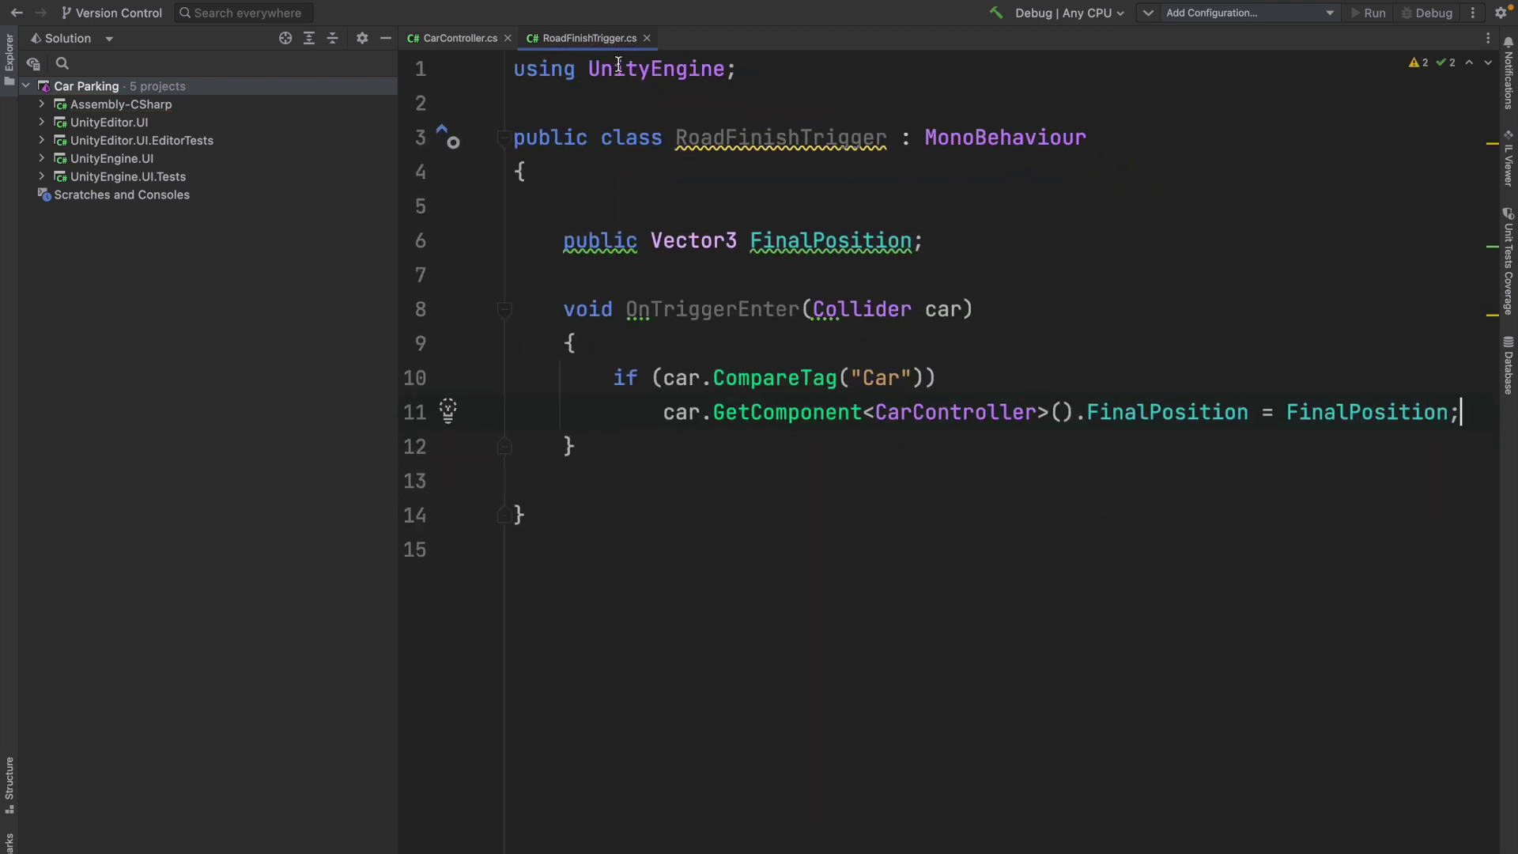
{"action": "key", "text": "super+Tab"}
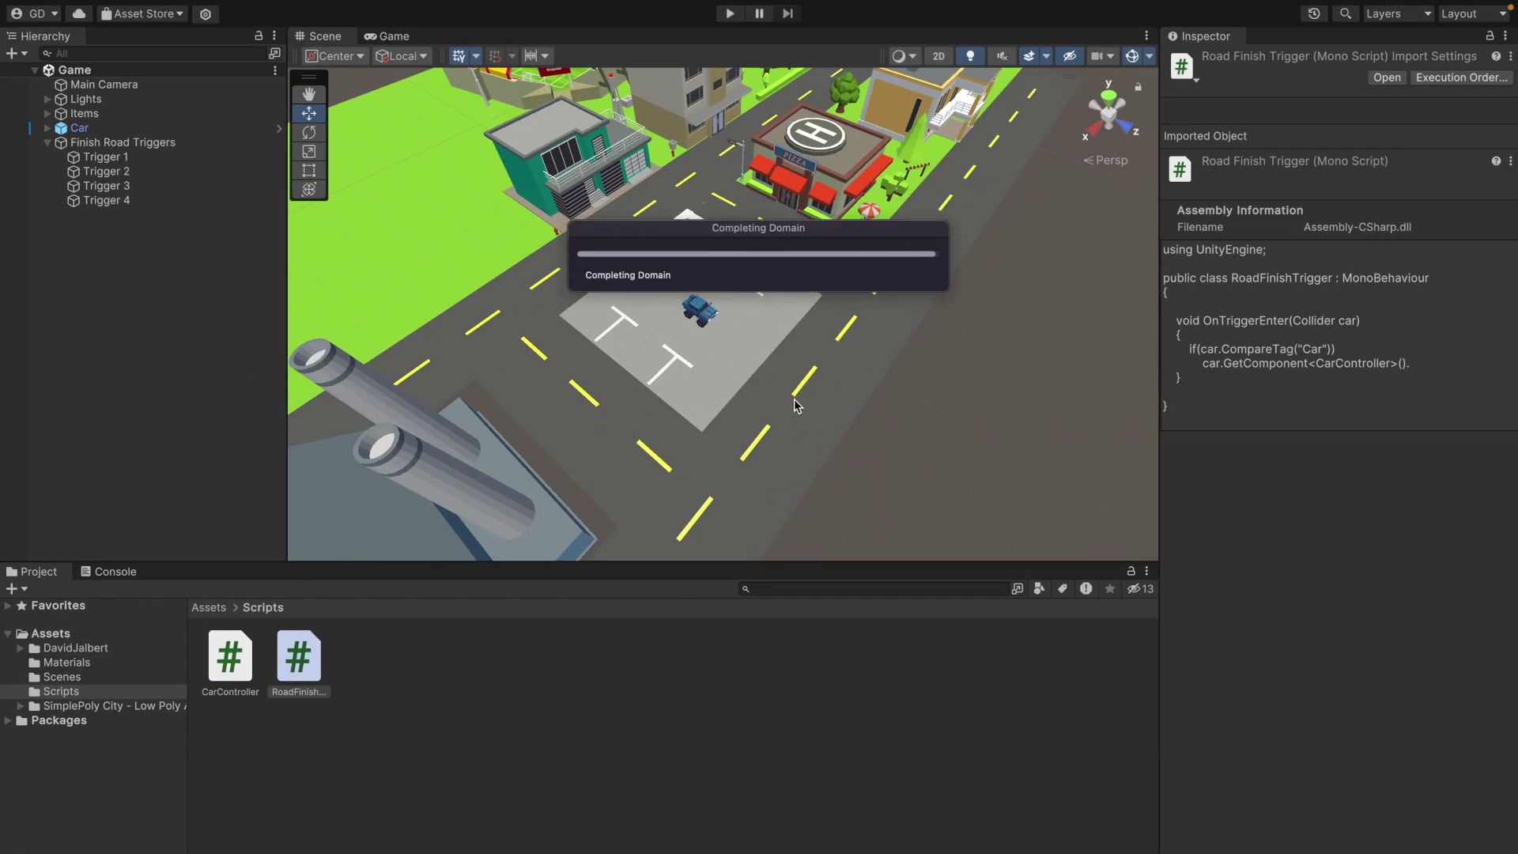
- Check the CarController script in Rider, then come back to Unity
{"action": "key", "text": "super+Tab"}
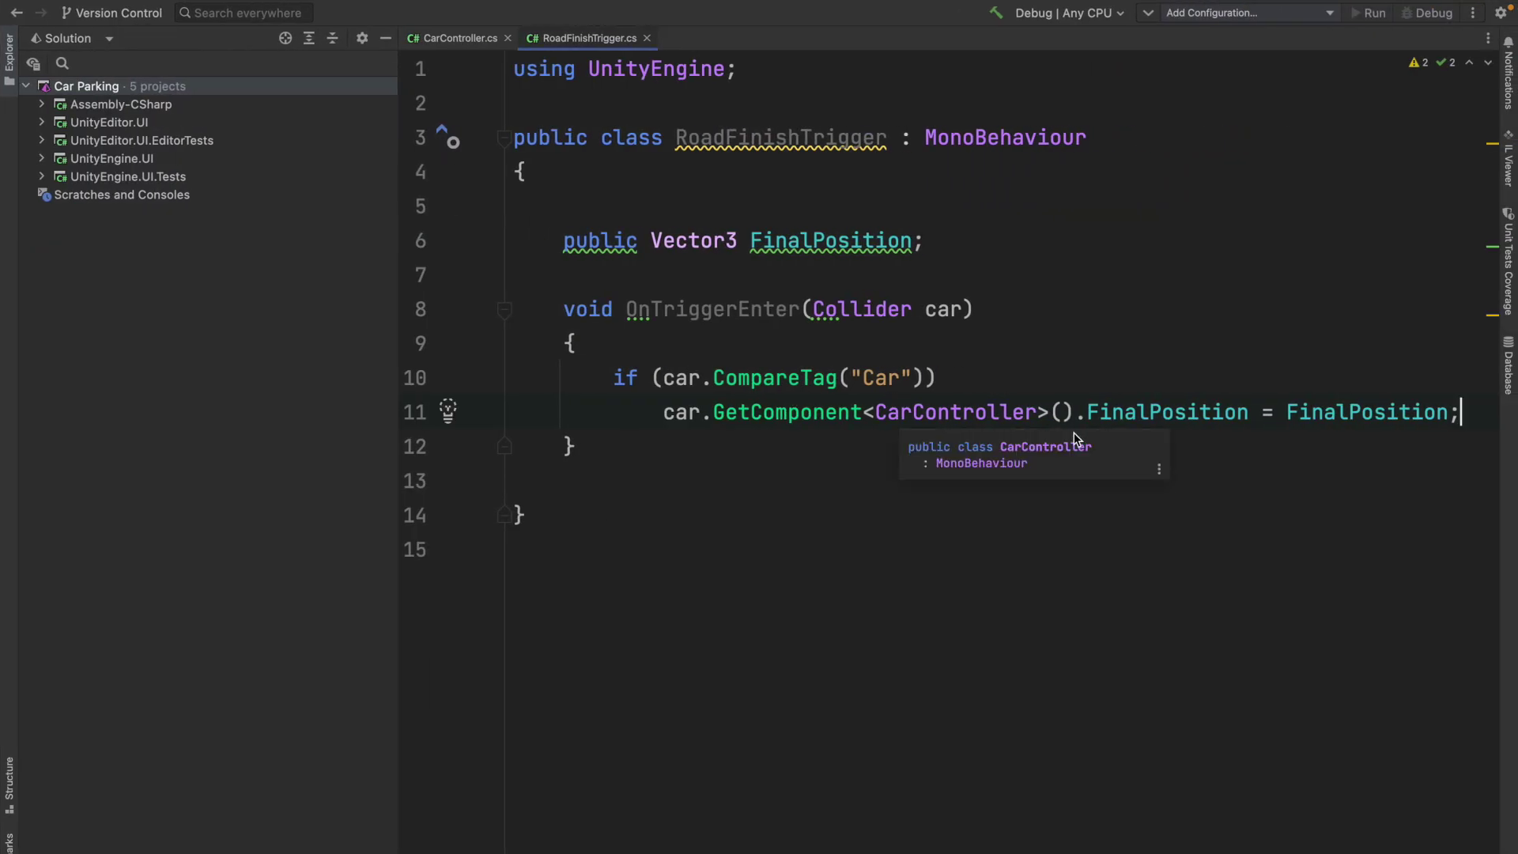
{"action": "left_click", "coordinate": [472, 46]}
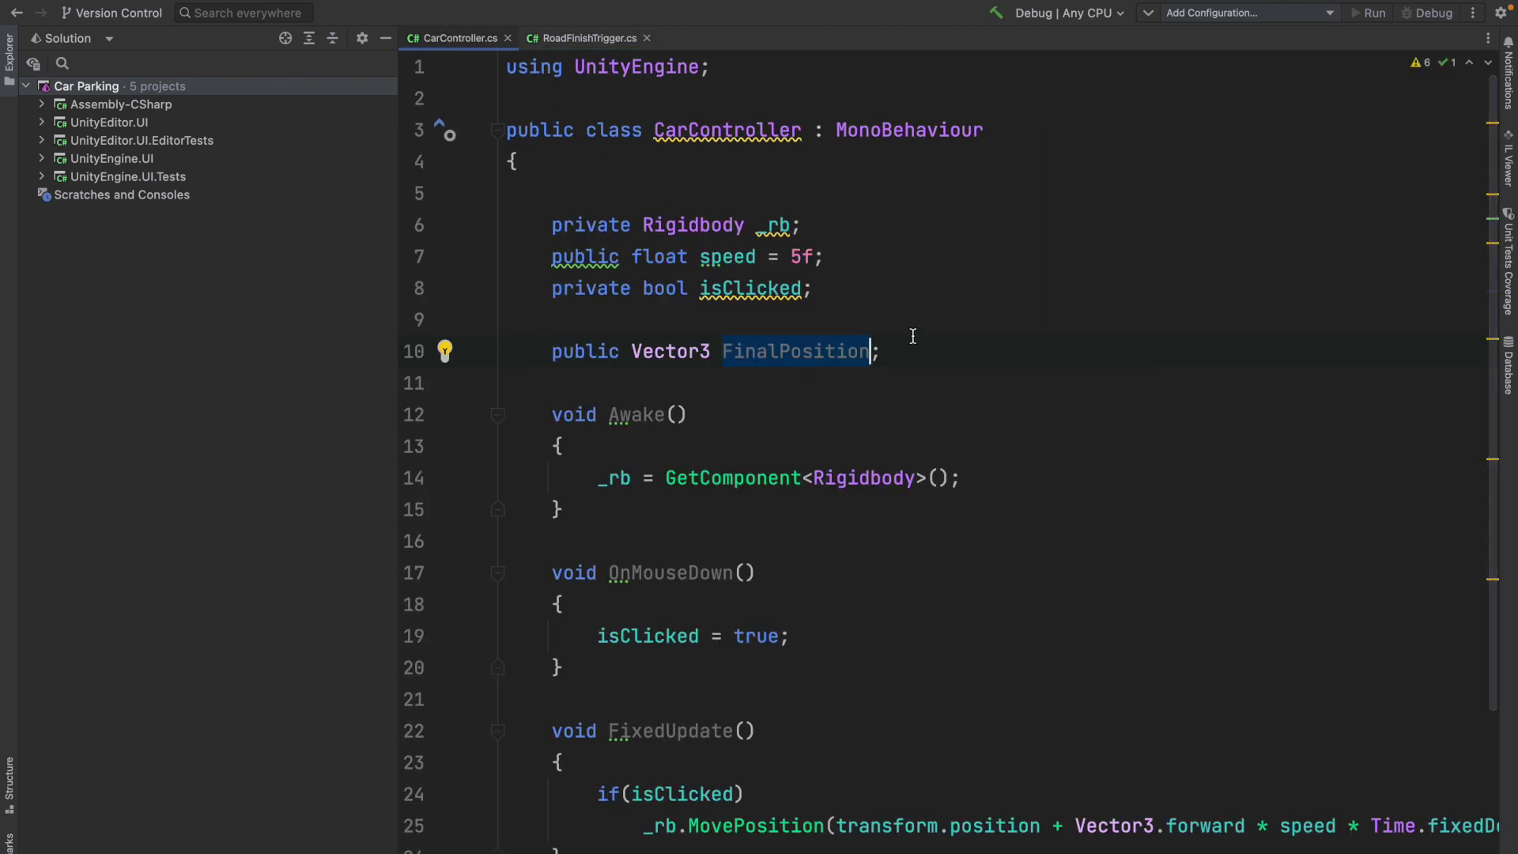
{"action": "key", "text": "super+Tab"}
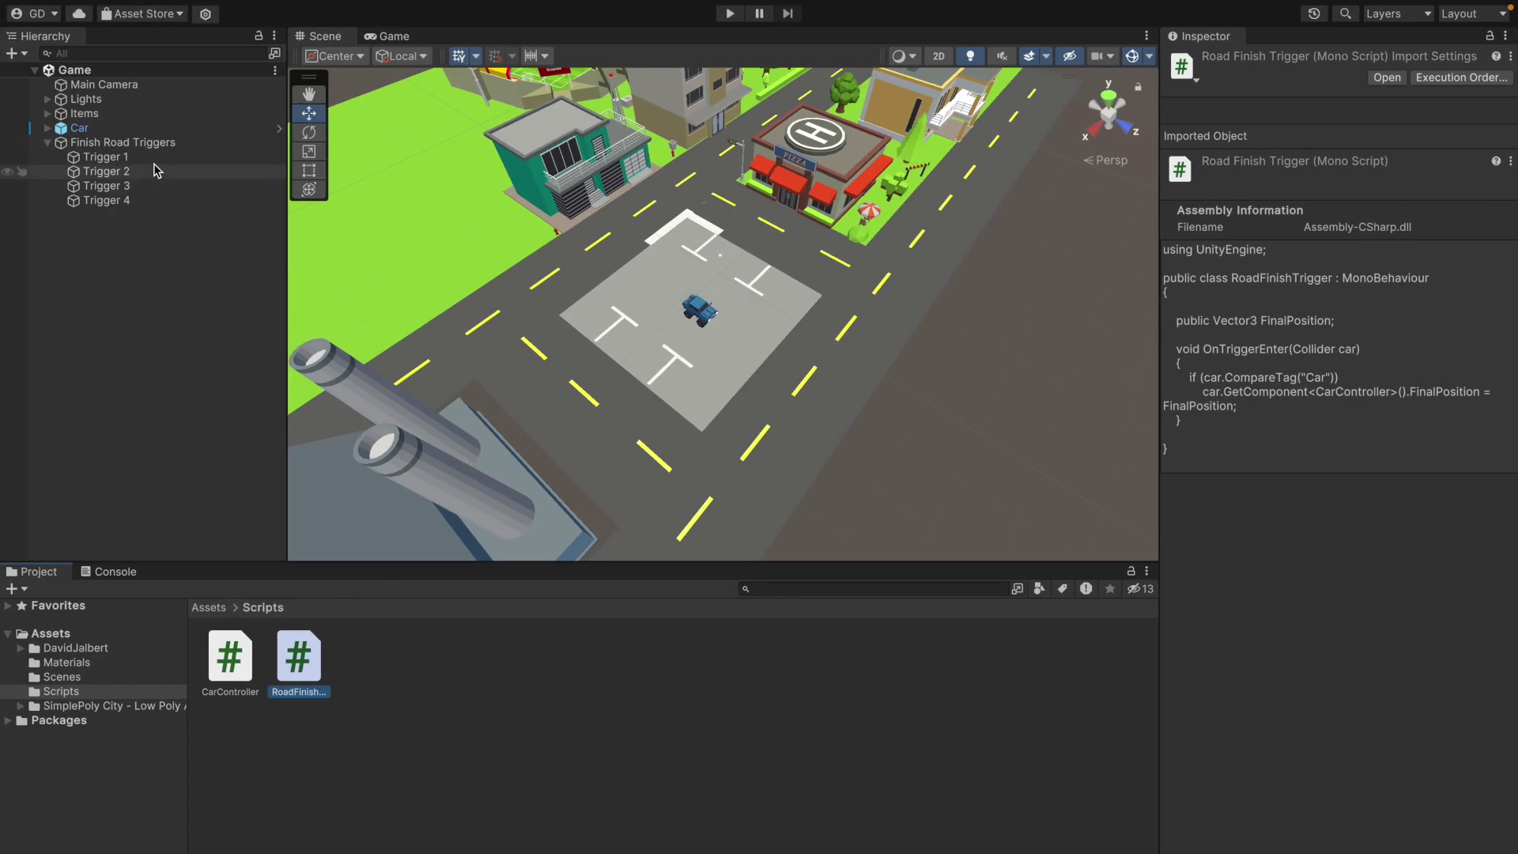
- Attach RoadFinishTrigger to Trigger 1–4 at once, then select Trigger 1 alone
{"action": "left_click", "coordinate": [160, 159]}
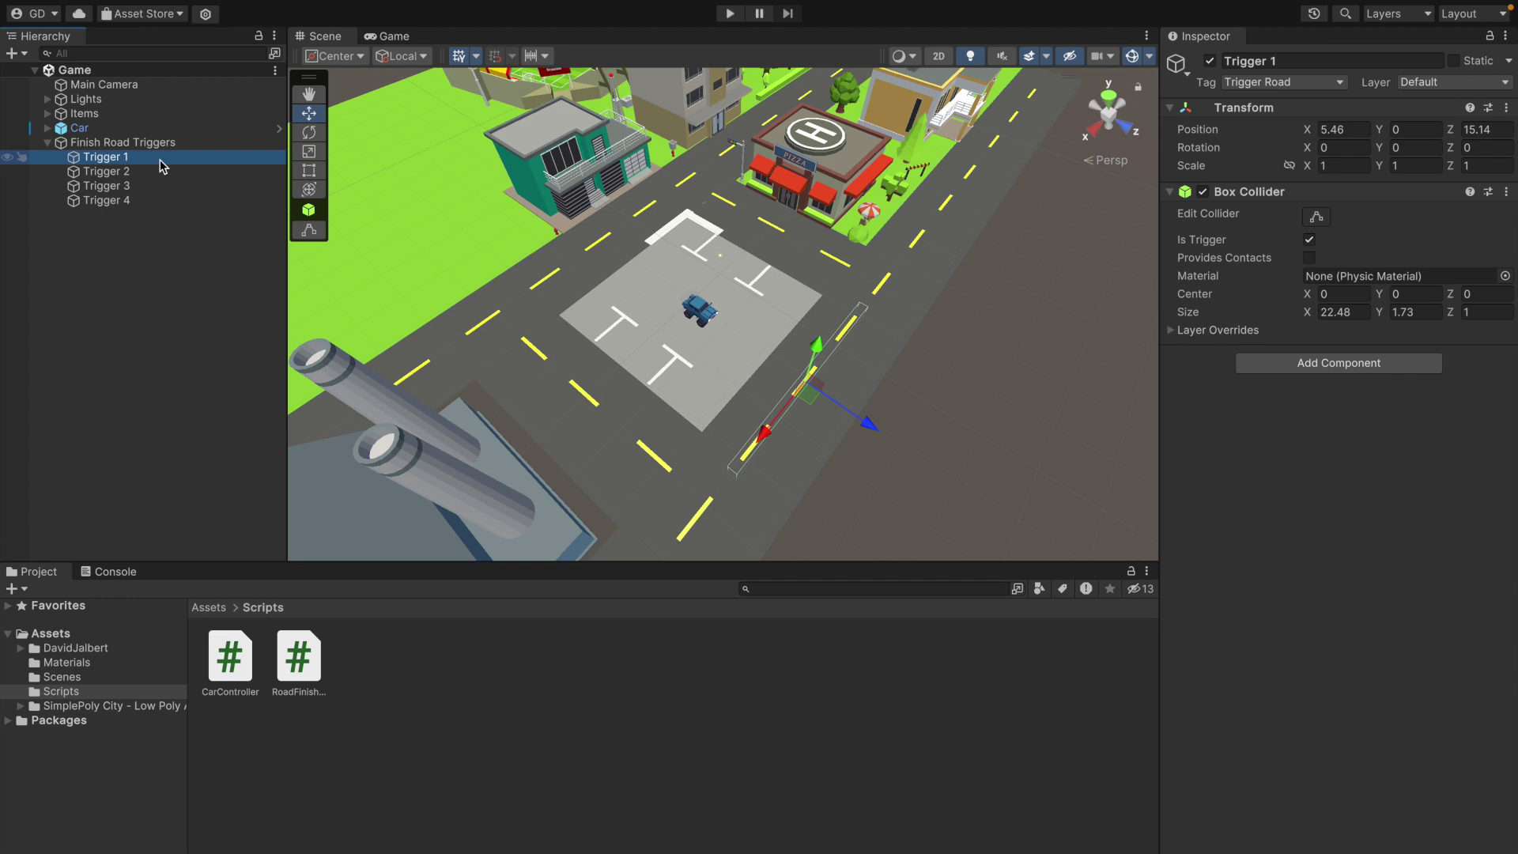
{"action": "left_click", "coordinate": [156, 204], "text": "shift"}
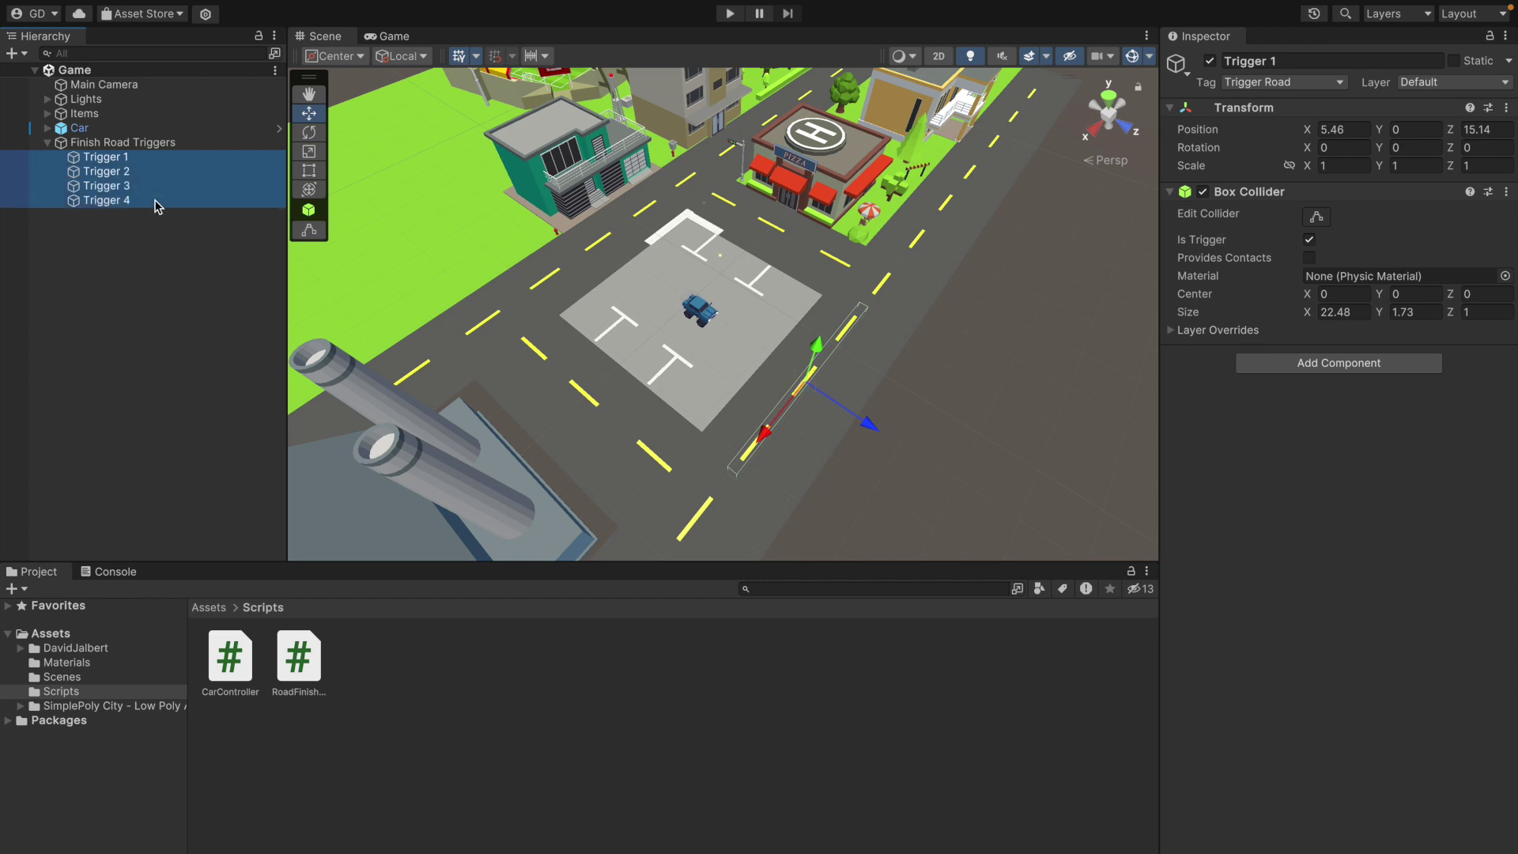
{"action": "left_click_drag", "start_coordinate": [299, 657], "coordinate": [1339, 348]}
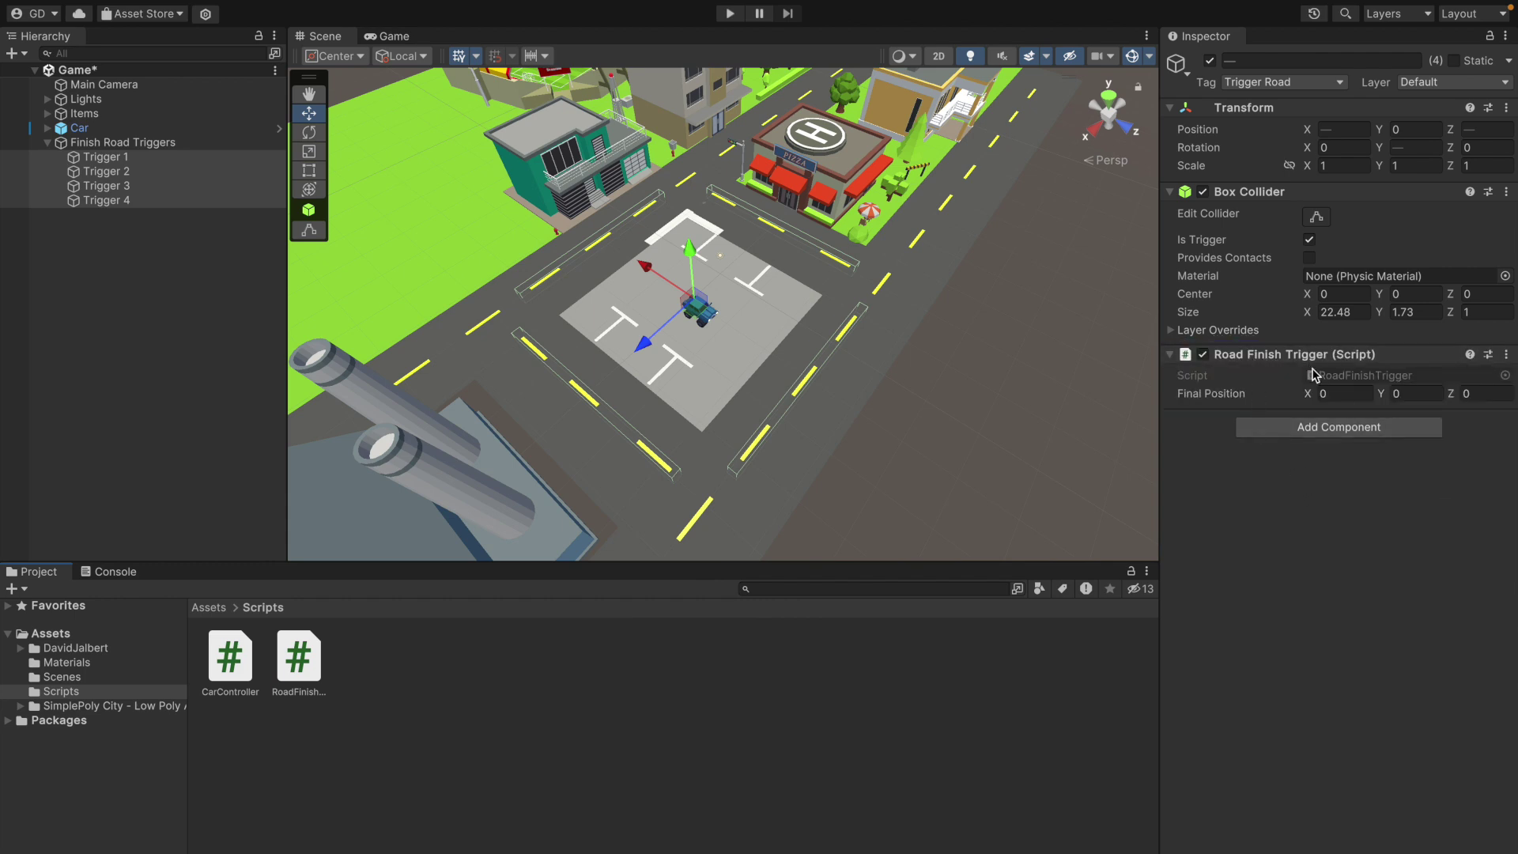
{"action": "left_click", "coordinate": [212, 157]}
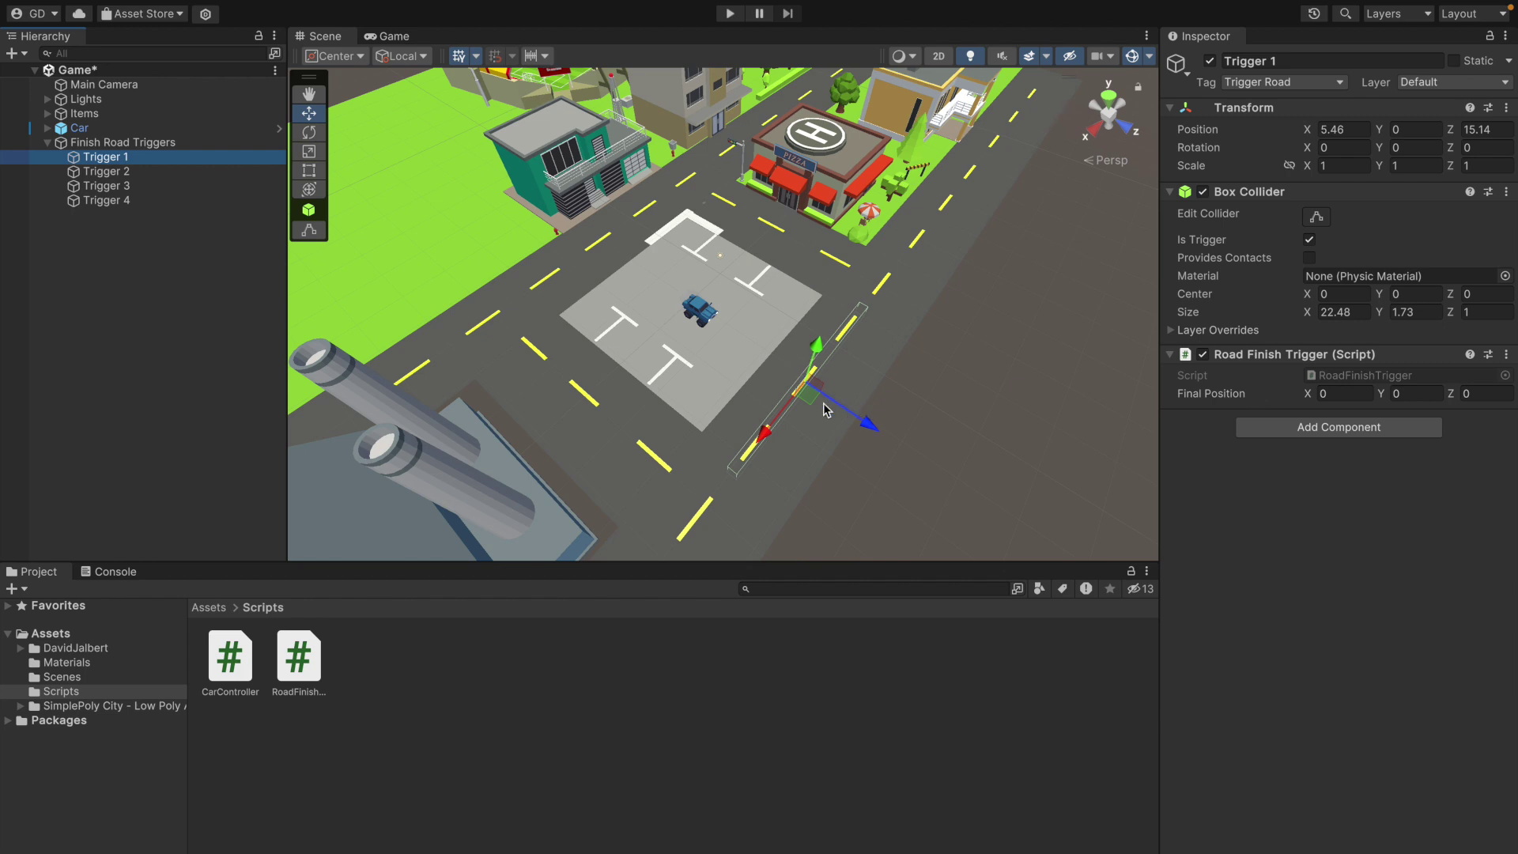
{"action": "left_click", "coordinate": [11, 53]}
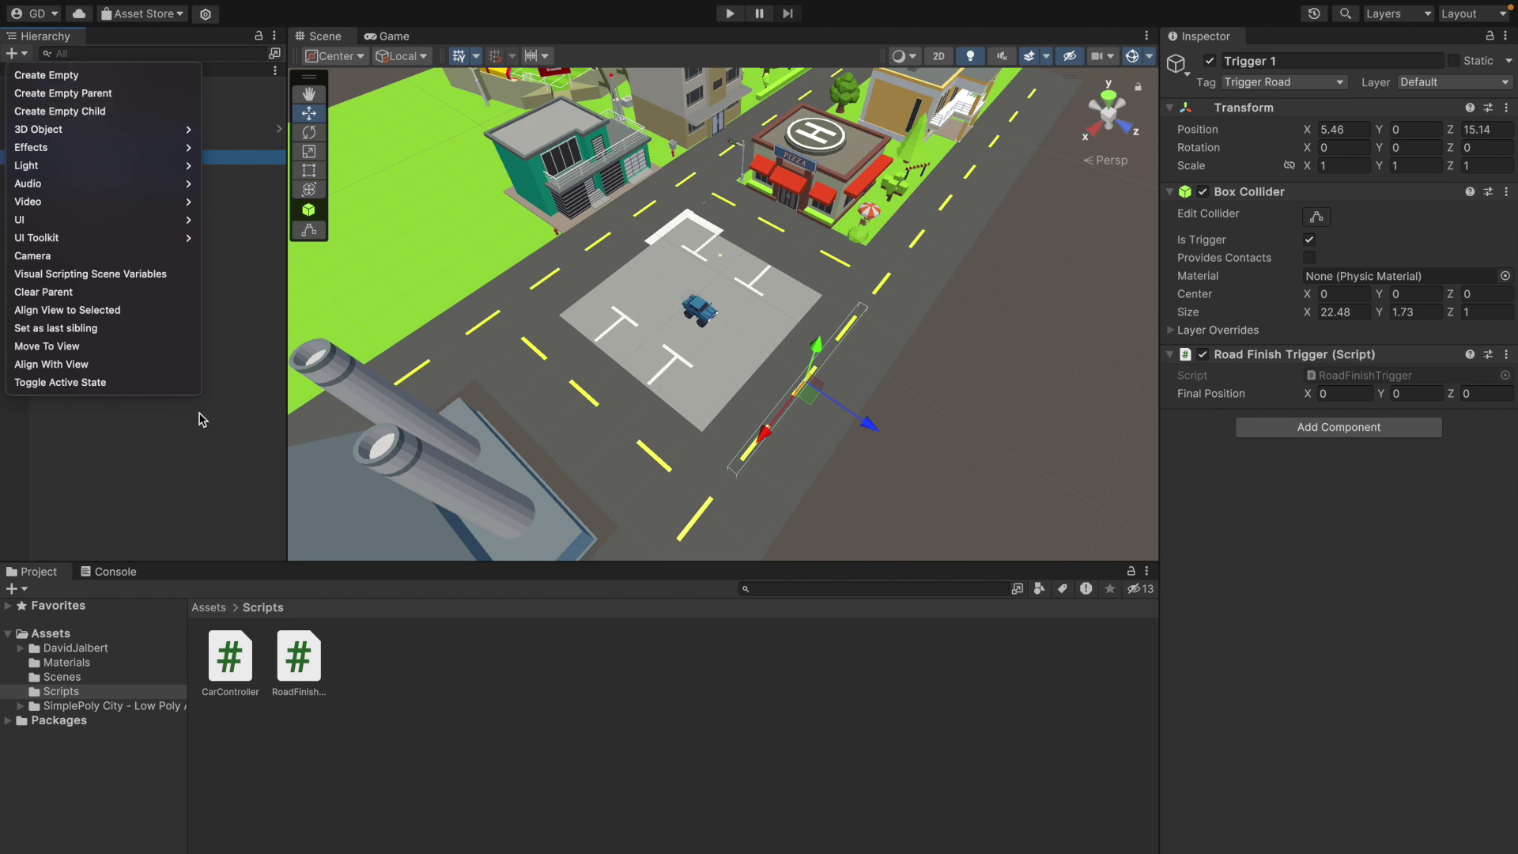
- Create an empty GameObject marker, reset it, and move it to the road's far end
{"action": "left_click", "coordinate": [228, 441]}
{"action": "left_click", "coordinate": [228, 441]}
{"action": "key", "text": "ctrl+shift+n"}
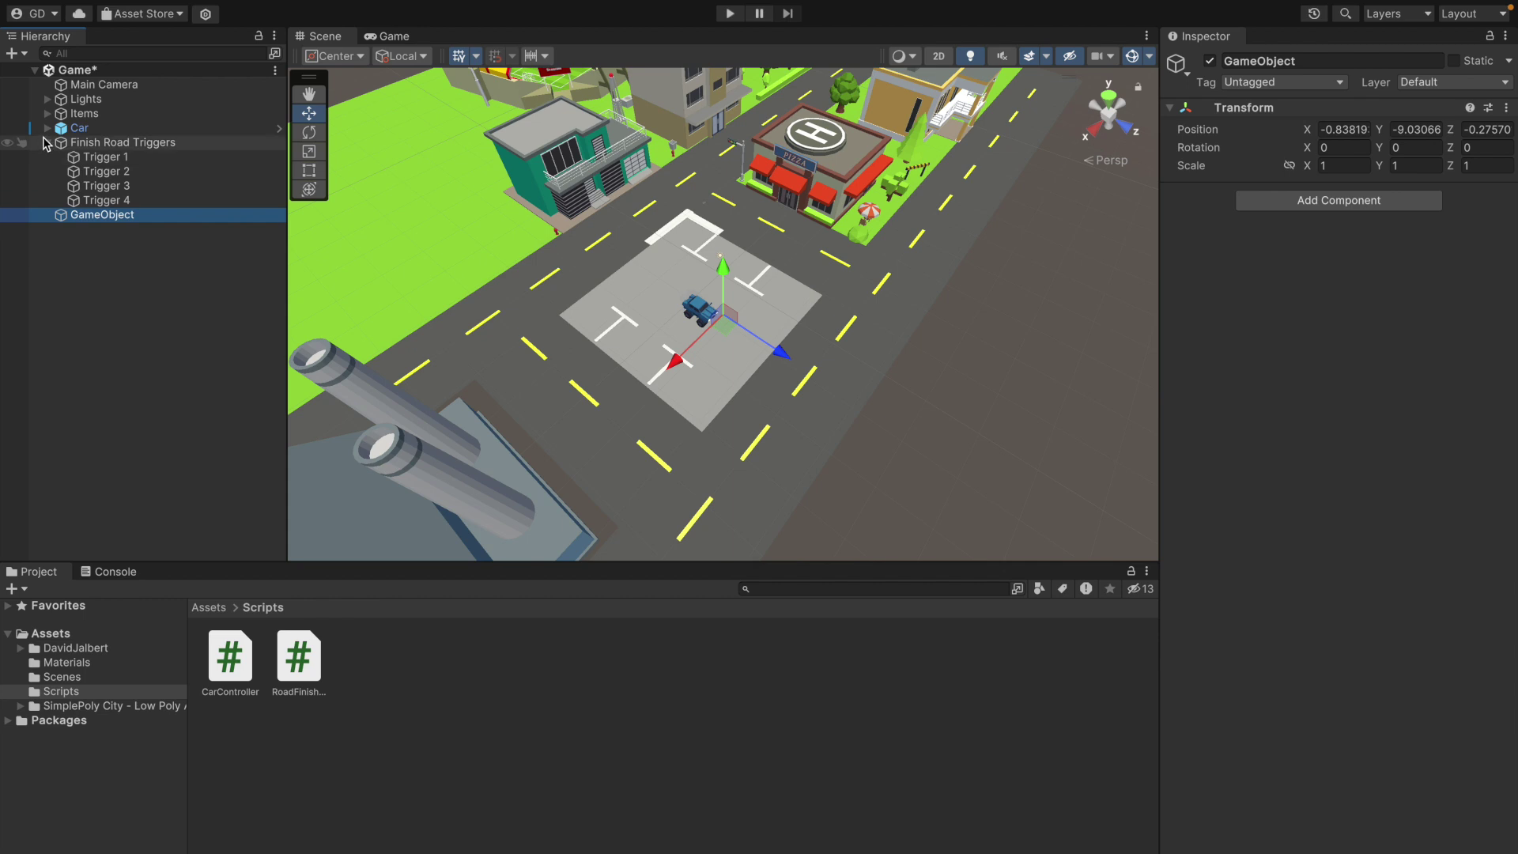
{"action": "left_click", "coordinate": [48, 142]}
{"action": "left_click", "coordinate": [1507, 107]}
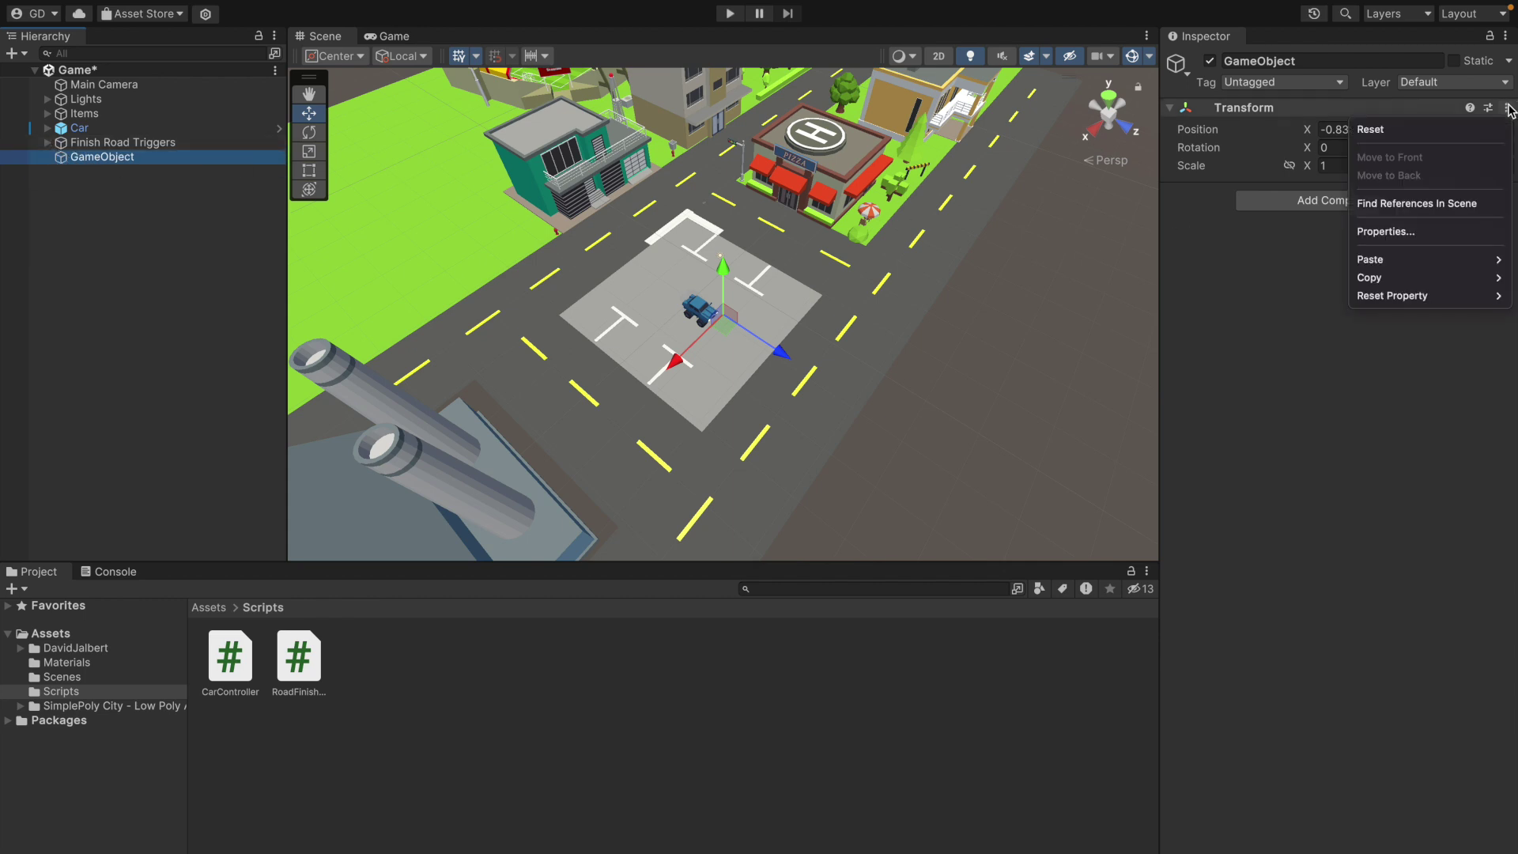
{"action": "left_click", "coordinate": [1478, 127]}
{"action": "left_click_drag", "start_coordinate": [777, 308], "coordinate": [917, 365]}
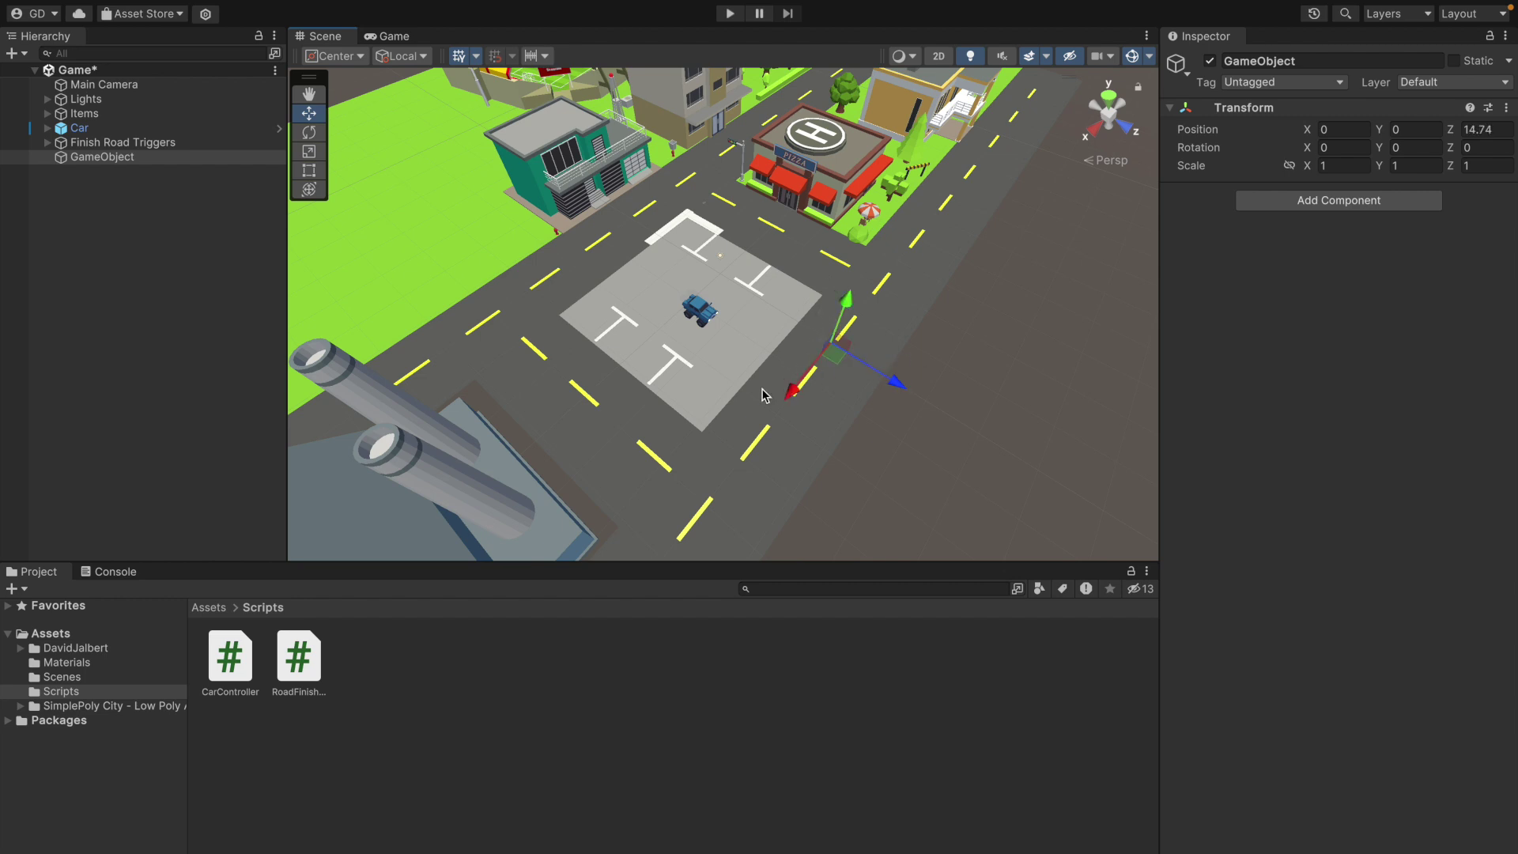
{"action": "left_click_drag", "start_coordinate": [785, 395], "coordinate": [1069, 127]}
{"action": "scroll", "coordinate": [1037, 168], "scroll_direction": "down", "scroll_amount": 2}
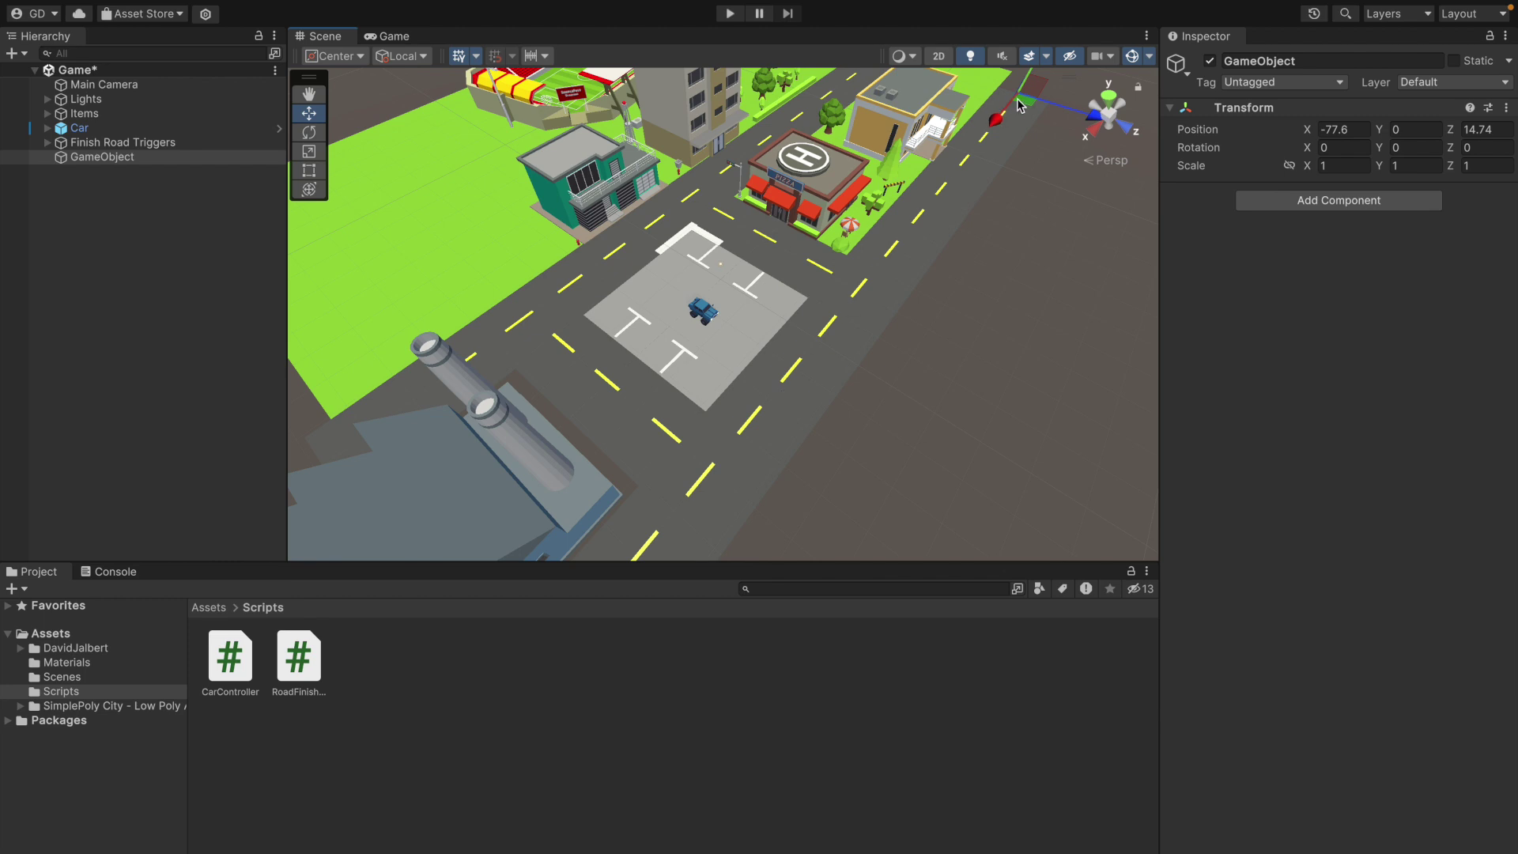
- Copy the marker's X -77.6 into Trigger 1's Final Position X, then copy its Z
{"action": "left_click", "coordinate": [1351, 129]}
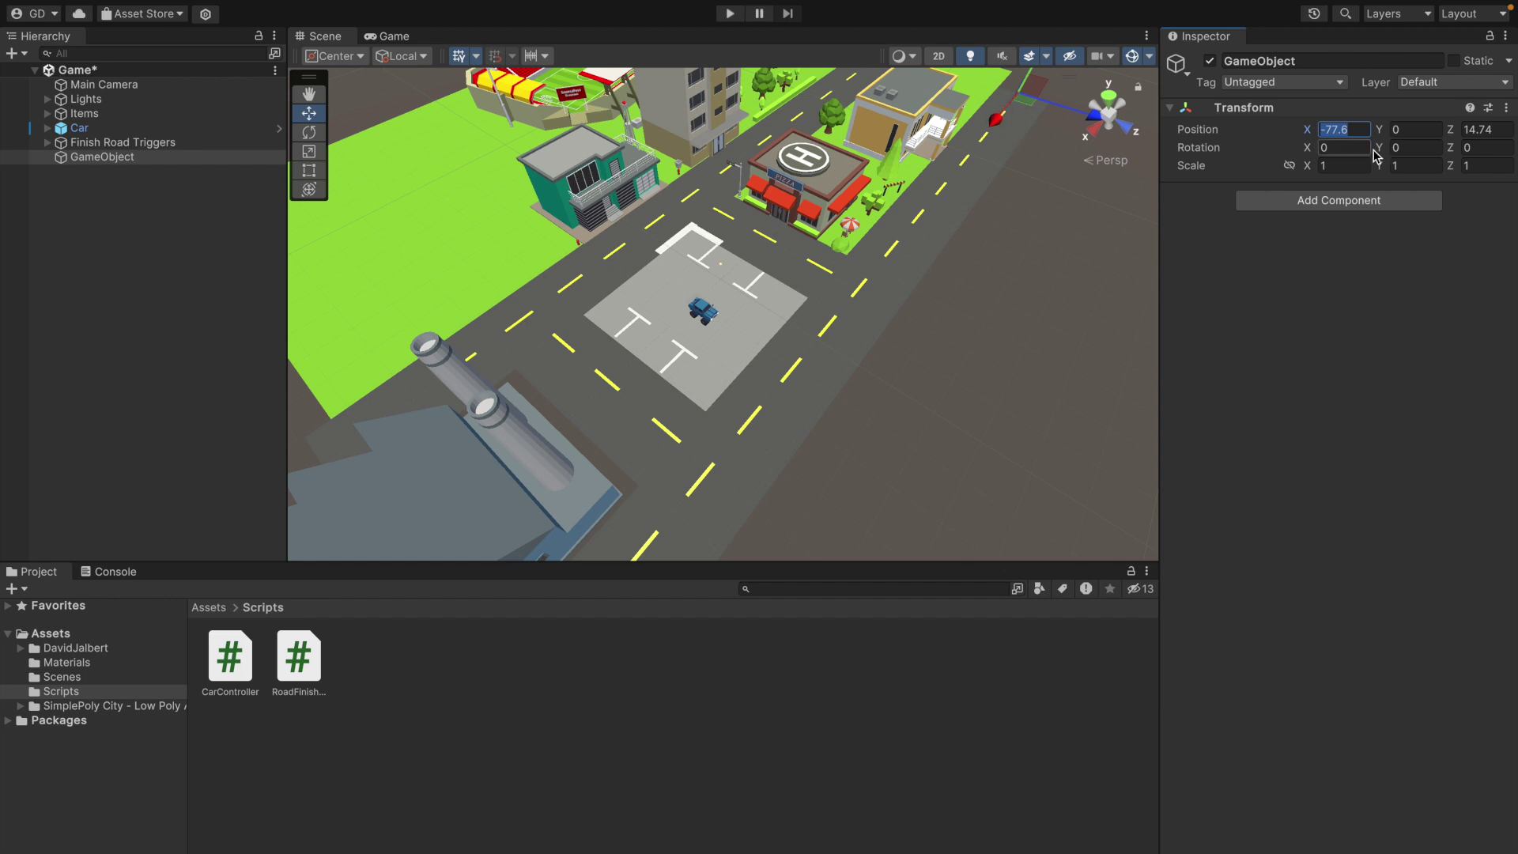
{"action": "left_click", "coordinate": [181, 144]}
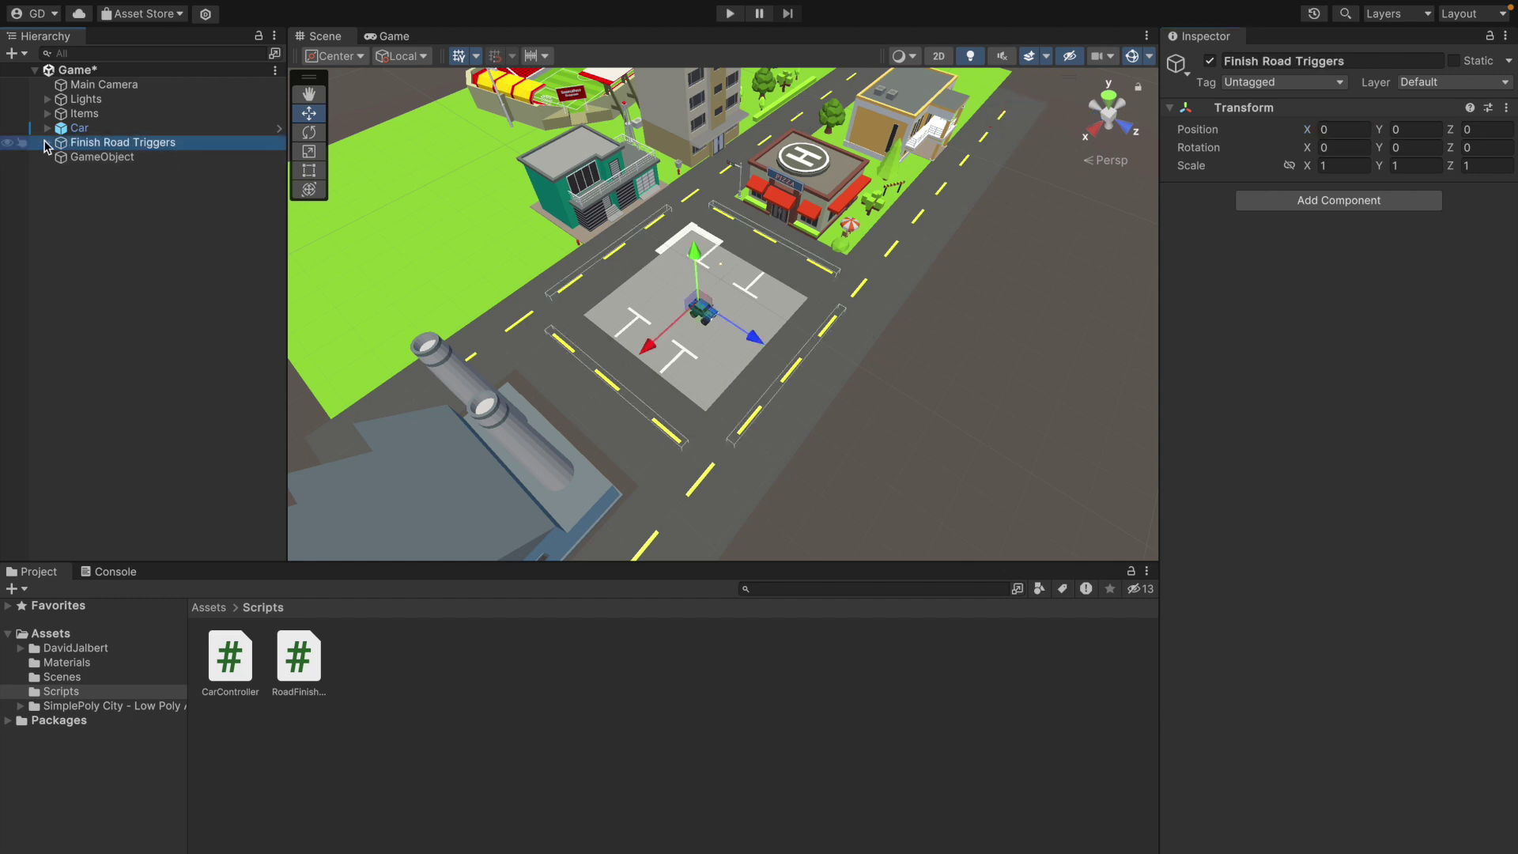
{"action": "left_click", "coordinate": [48, 143]}
{"action": "left_click", "coordinate": [117, 158]}
{"action": "left_click", "coordinate": [1344, 393]}
{"action": "type", "text": "-77.6"}
{"action": "left_click", "coordinate": [202, 215]}
{"action": "left_click", "coordinate": [1483, 129]}
{"action": "left_click", "coordinate": [265, 156]}
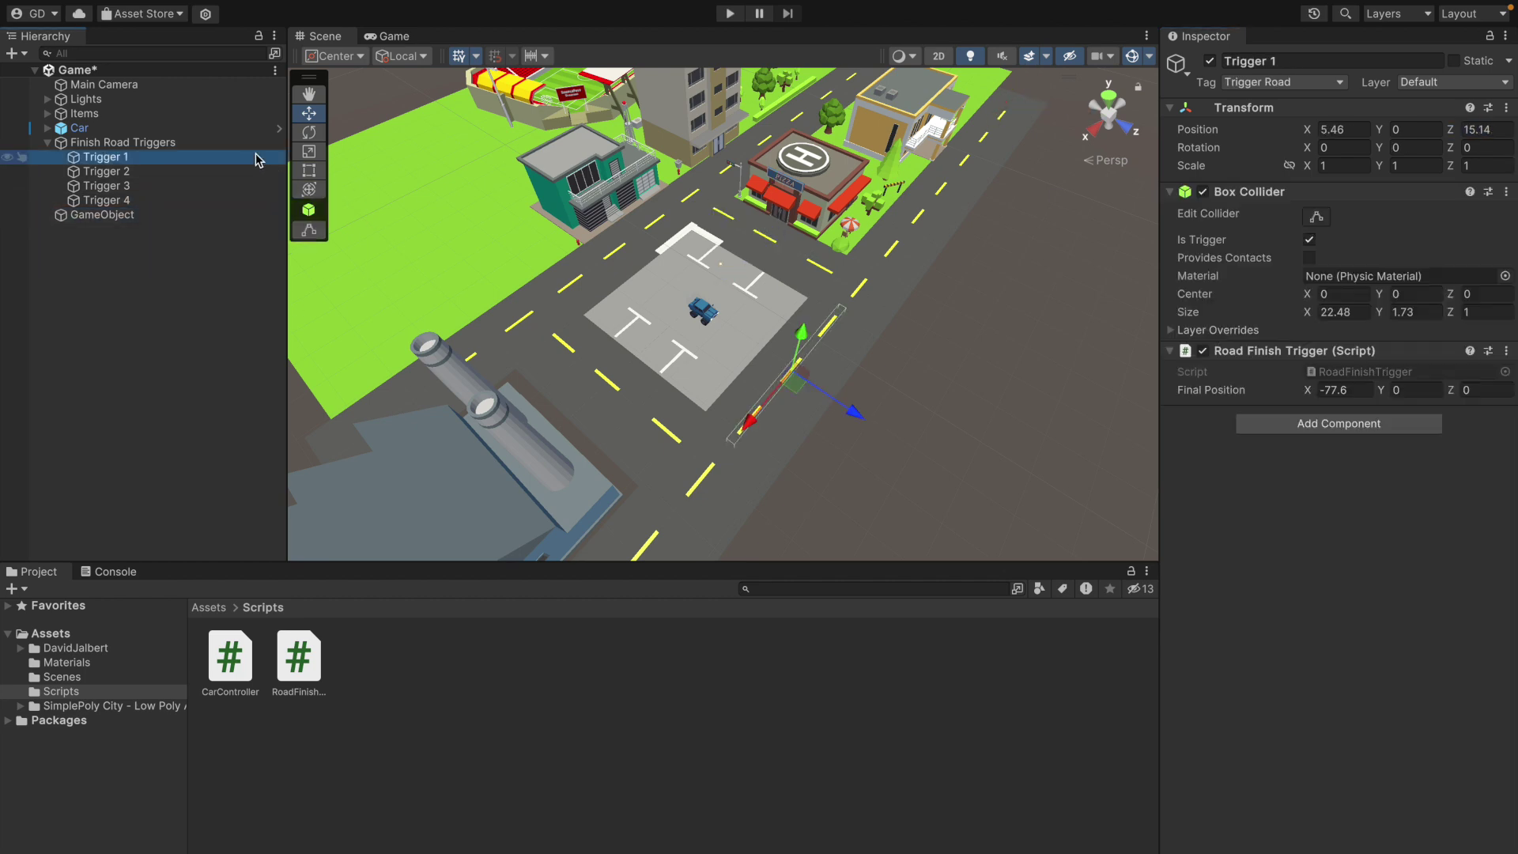
- Paste 14.74 into Trigger 1's Final Position Z, then move the marker to Z -15.2
{"action": "left_click", "coordinate": [1483, 393]}
{"action": "type", "text": "14.74"}
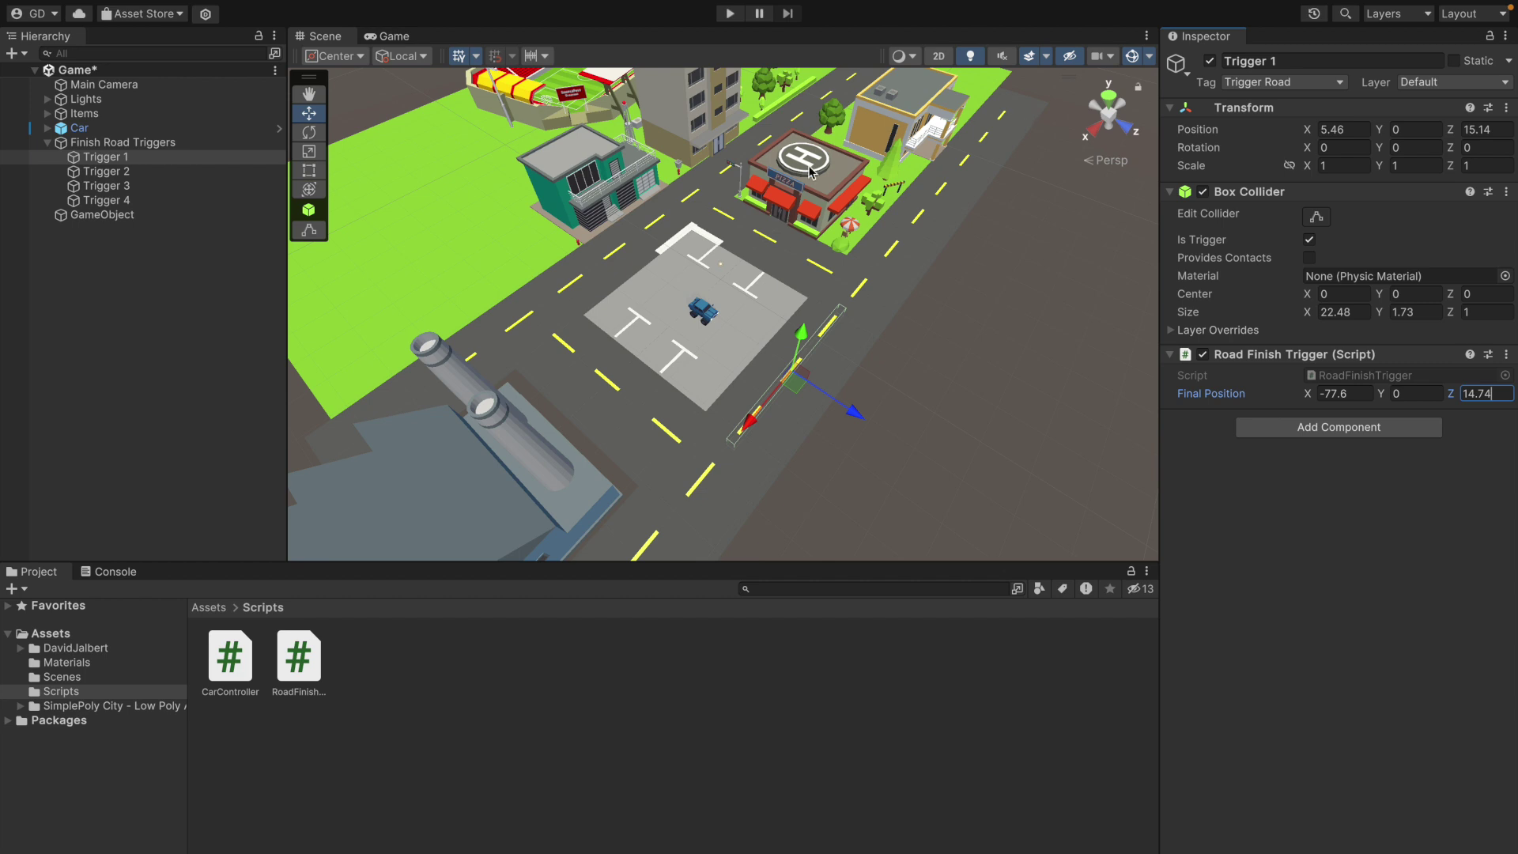
{"action": "left_click", "coordinate": [125, 215]}
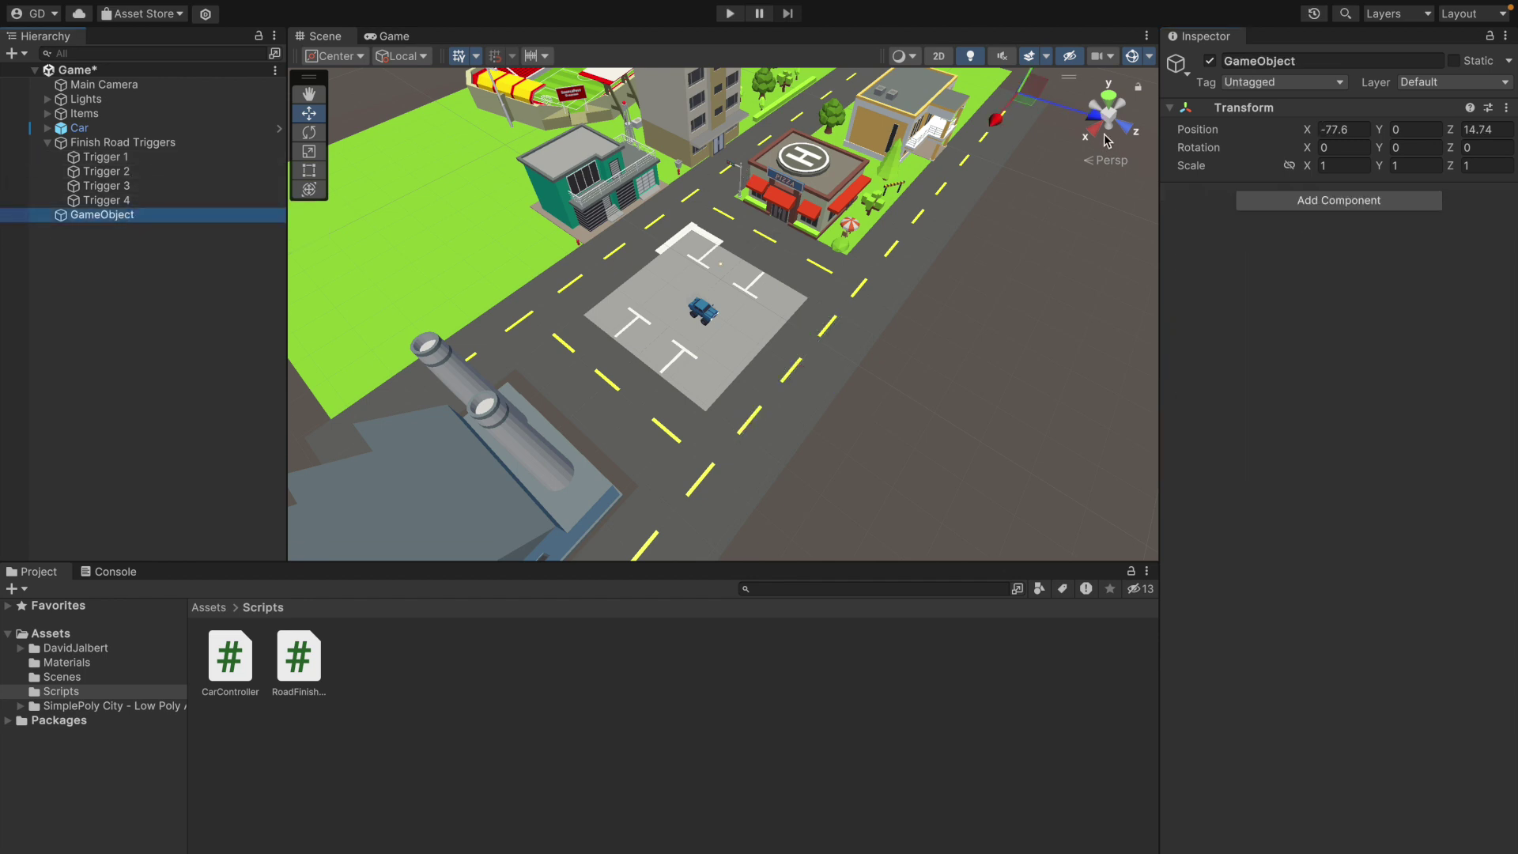
{"action": "left_click_drag", "start_coordinate": [427, 170], "coordinate": [492, 168], "text": "alt"}
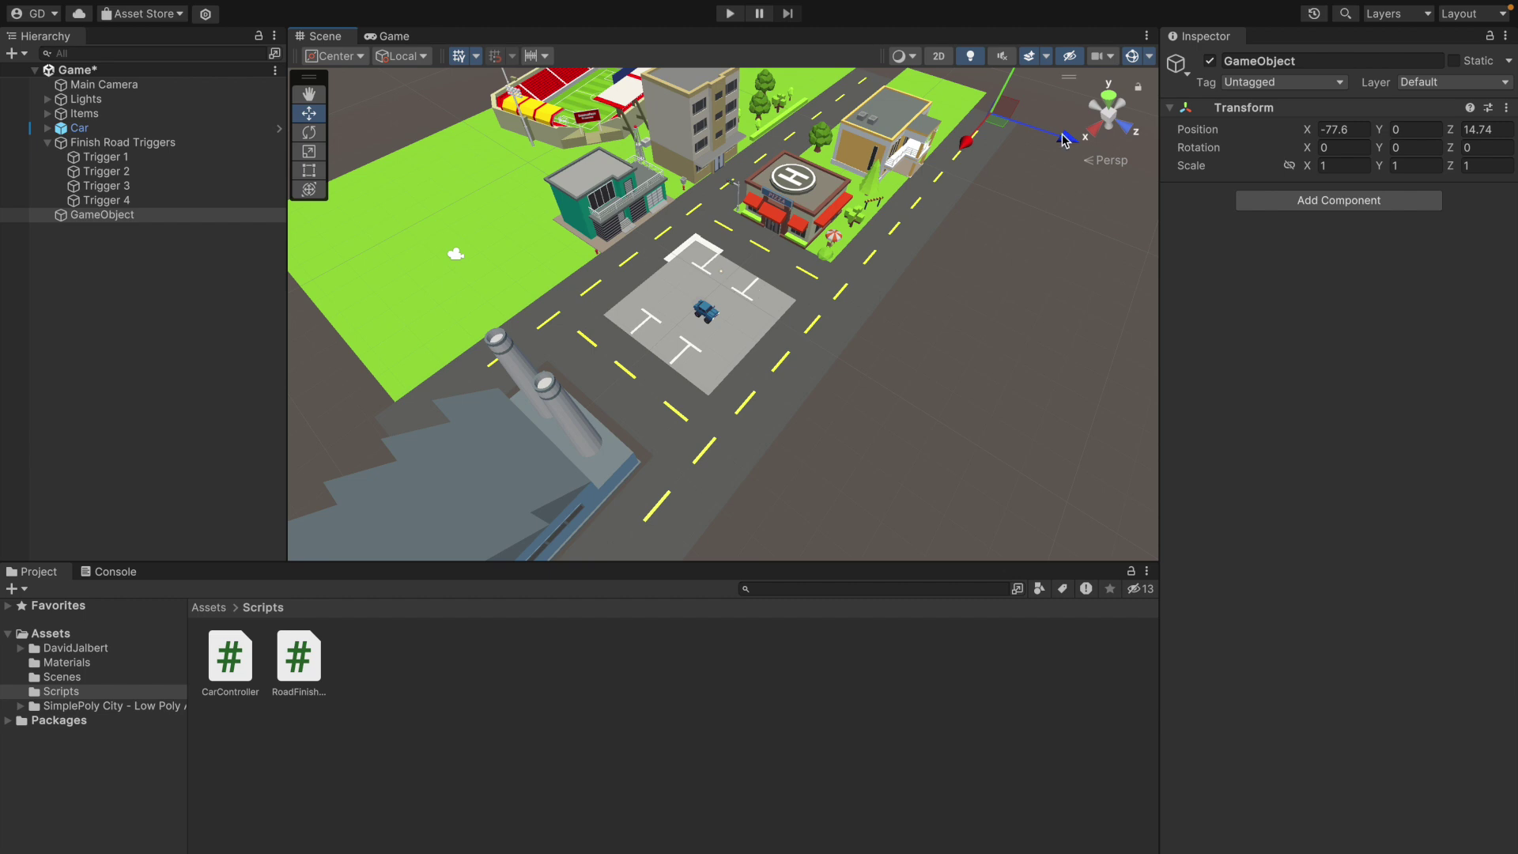
{"action": "left_click_drag", "start_coordinate": [1033, 164], "coordinate": [920, 132]}
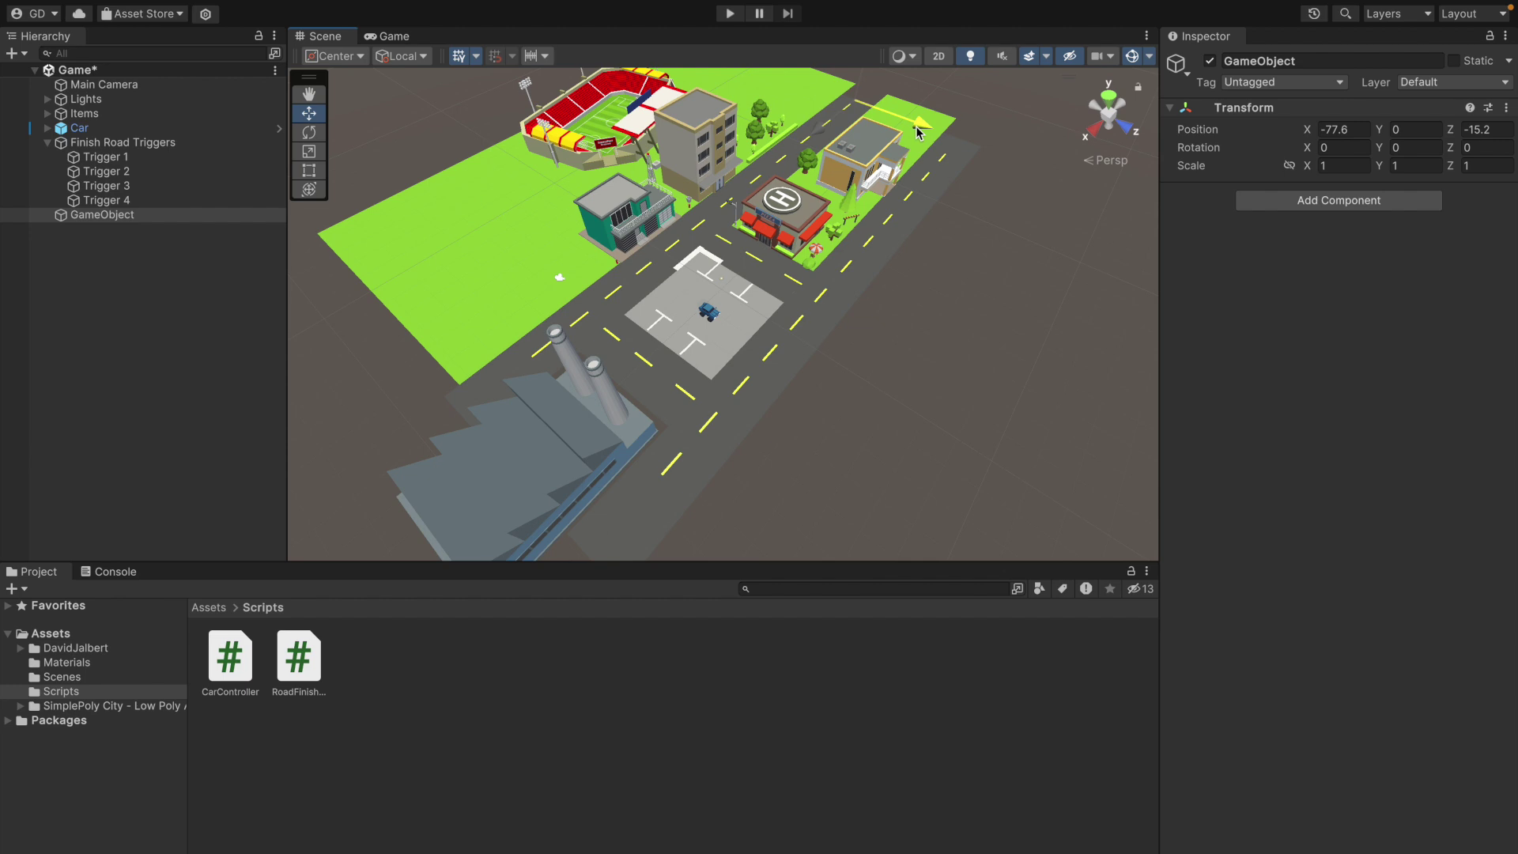
- Set Trigger 2's Final Position to -77.6, 0, -15.2 from the marker's values
{"action": "left_click", "coordinate": [1350, 126]}
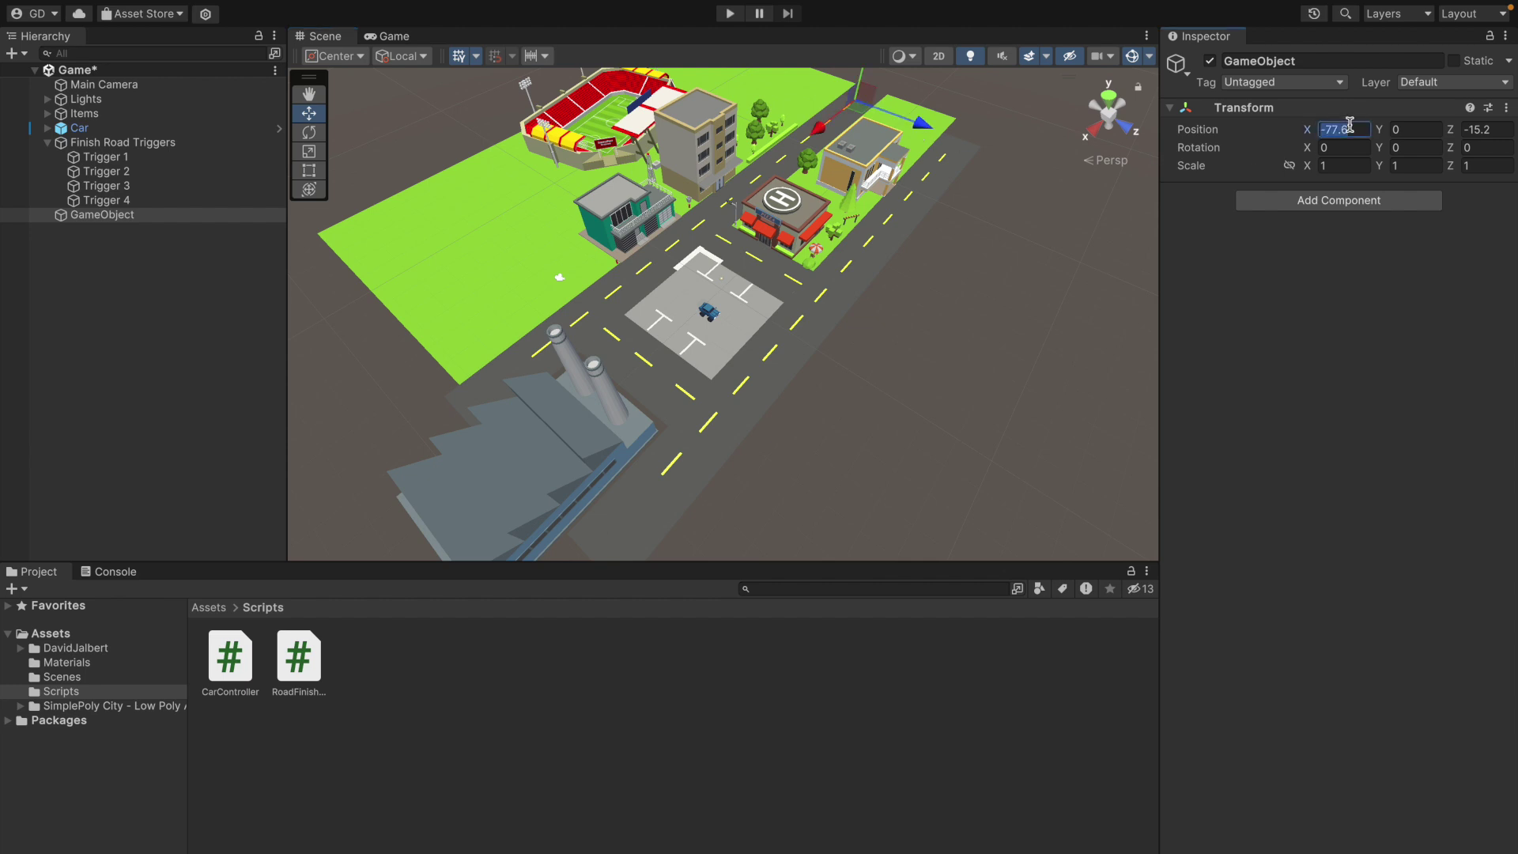
{"action": "left_click", "coordinate": [143, 176]}
{"action": "left_click", "coordinate": [1342, 393]}
{"action": "type", "text": "-77.6"}
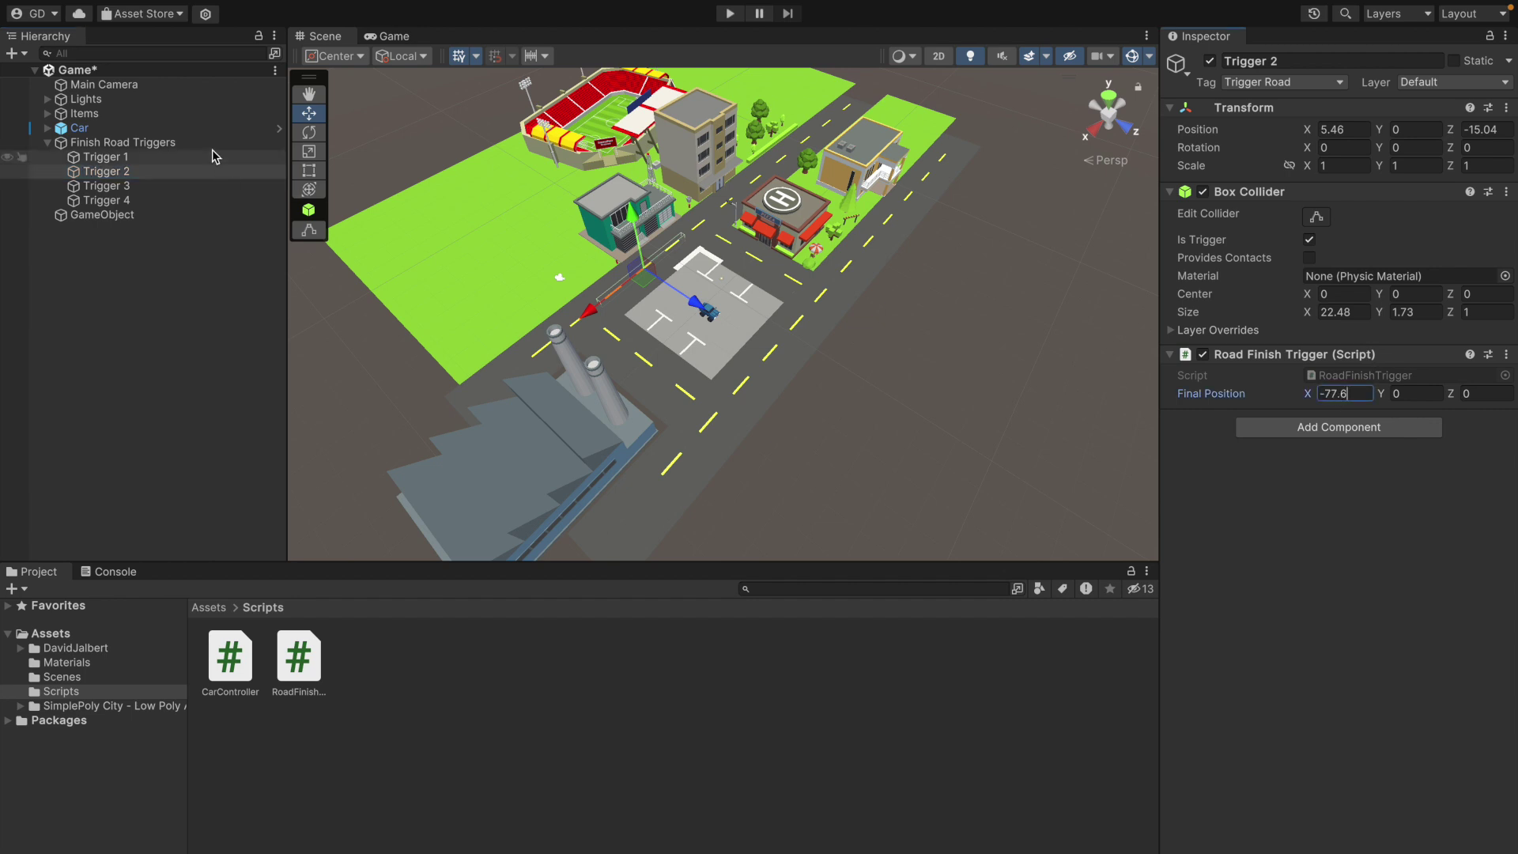
{"action": "left_click", "coordinate": [174, 215]}
{"action": "left_click", "coordinate": [1491, 130]}
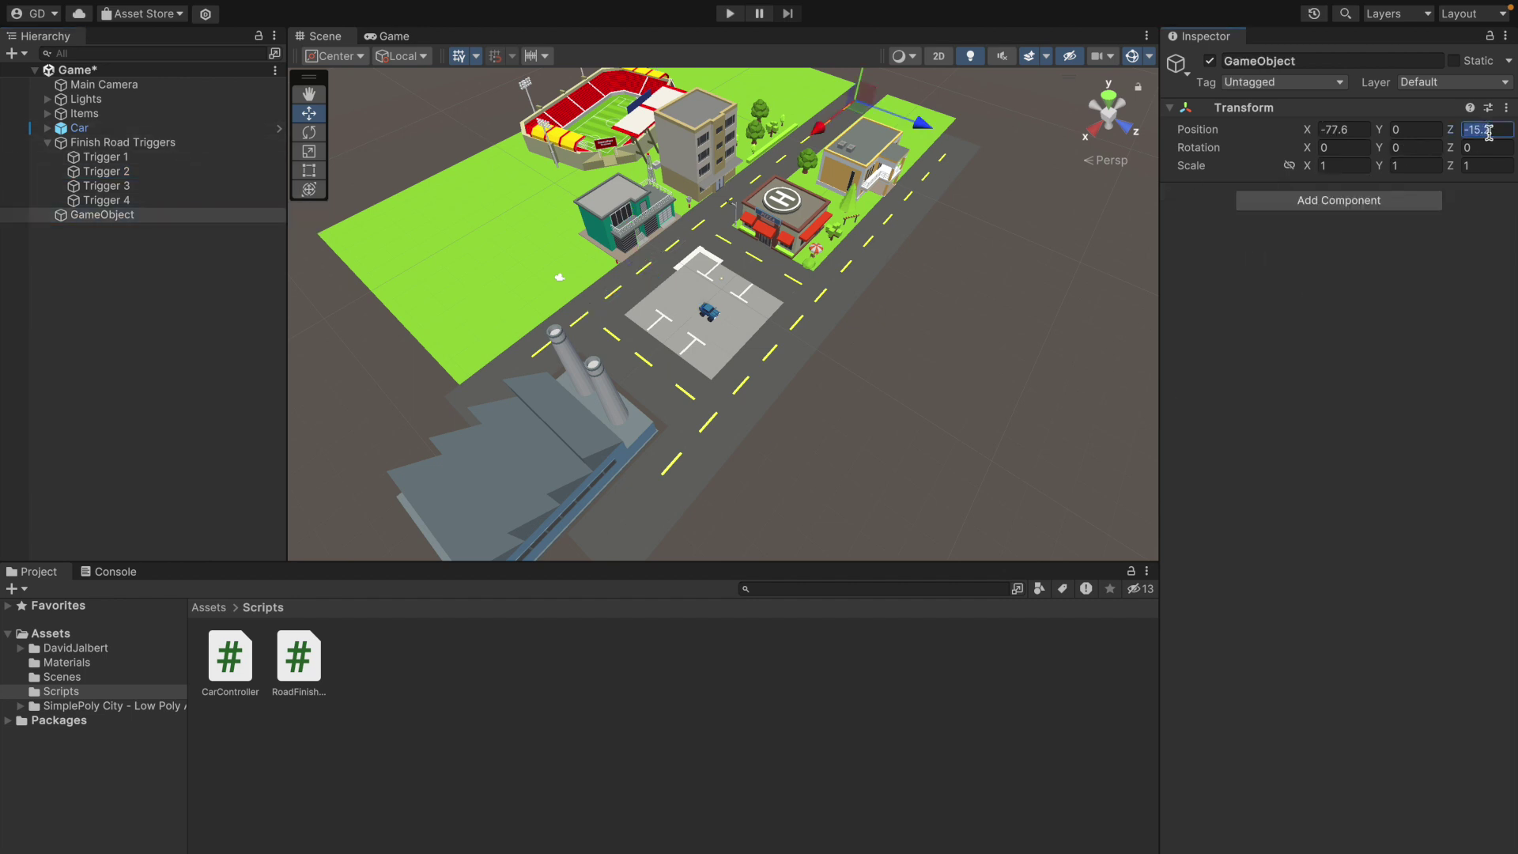
{"action": "left_click", "coordinate": [253, 171]}
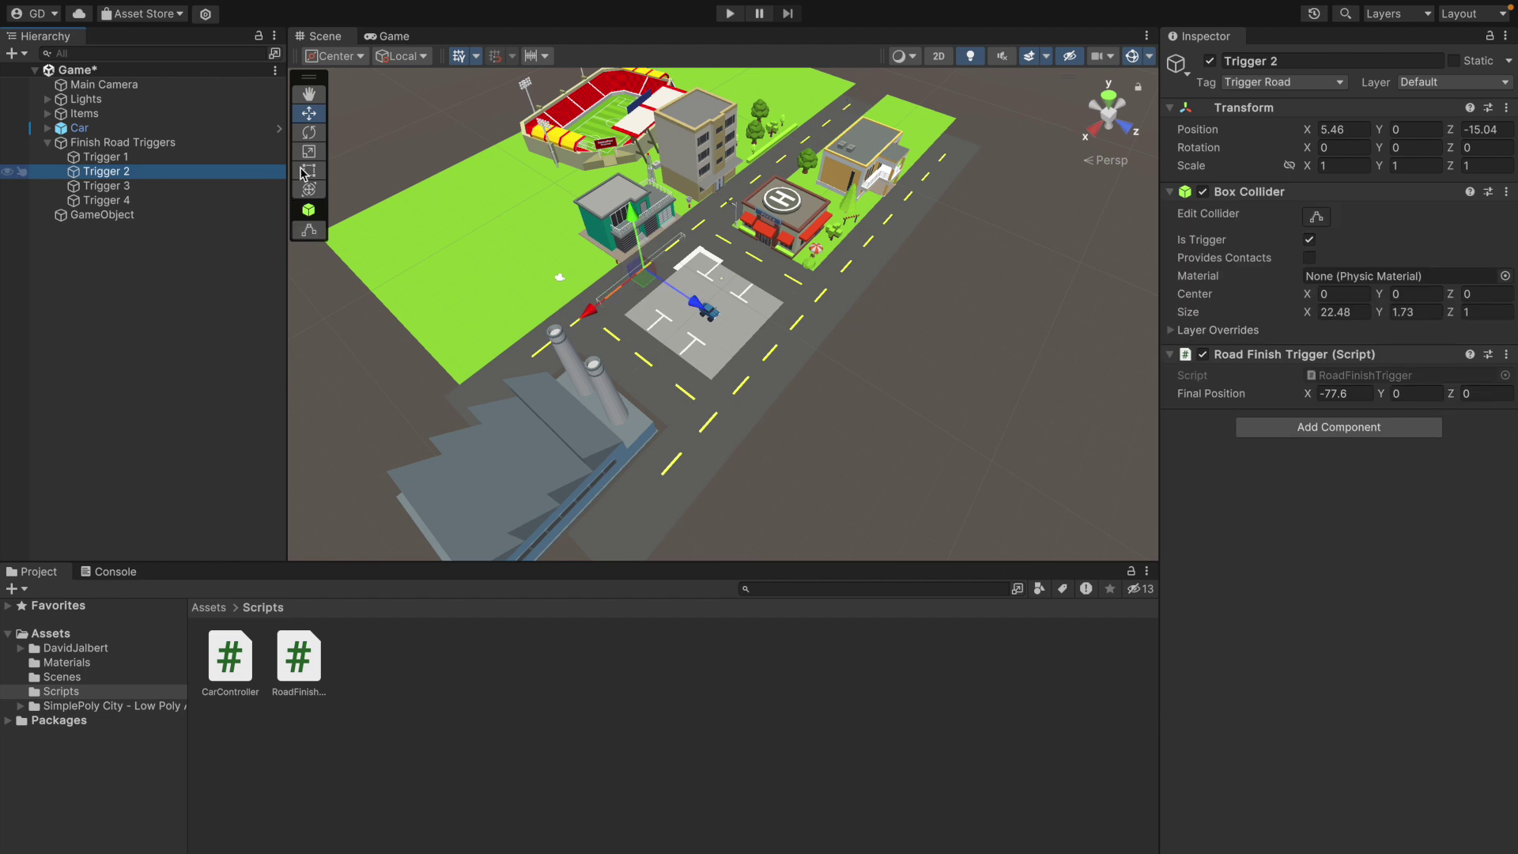
{"action": "left_click", "coordinate": [1486, 393]}
{"action": "type", "text": "-15.2"}
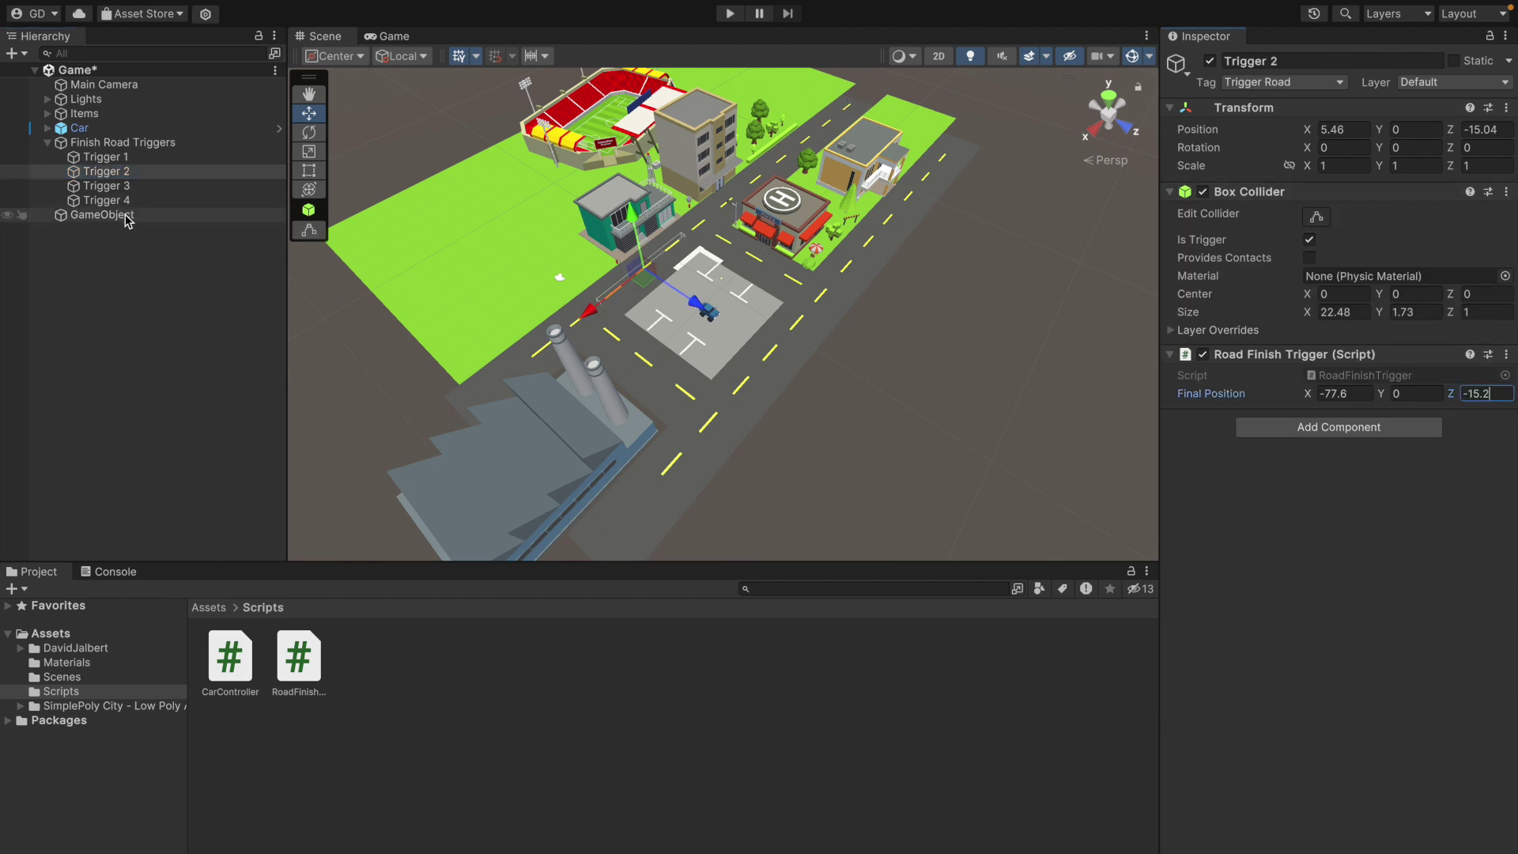
- Move the marker along X toward the parking lot, to X -10.5
{"action": "left_click", "coordinate": [128, 219]}
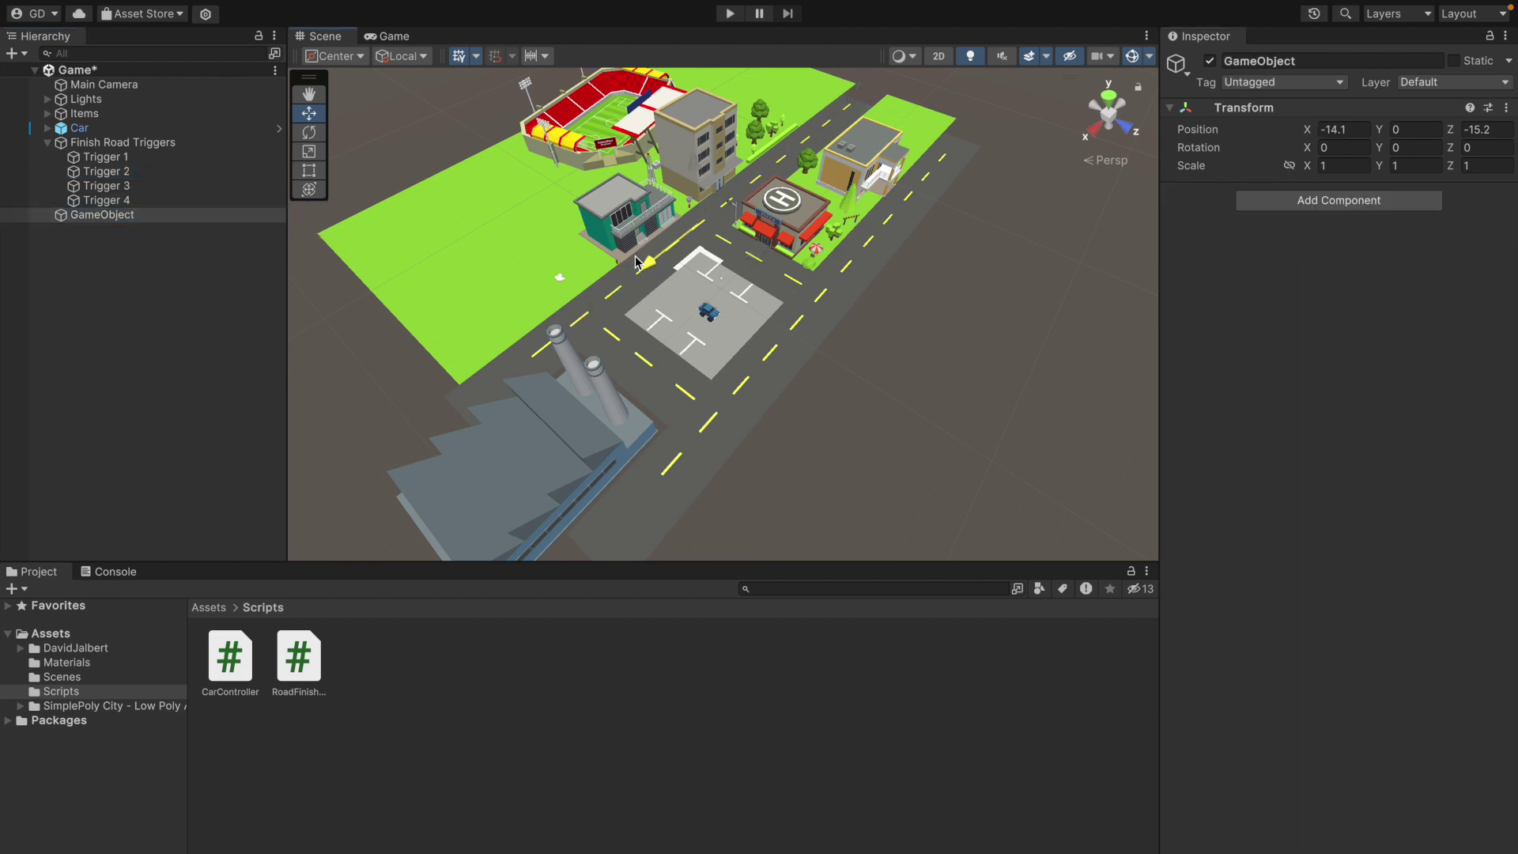
{"action": "left_click_drag", "start_coordinate": [638, 258], "coordinate": [647, 267]}
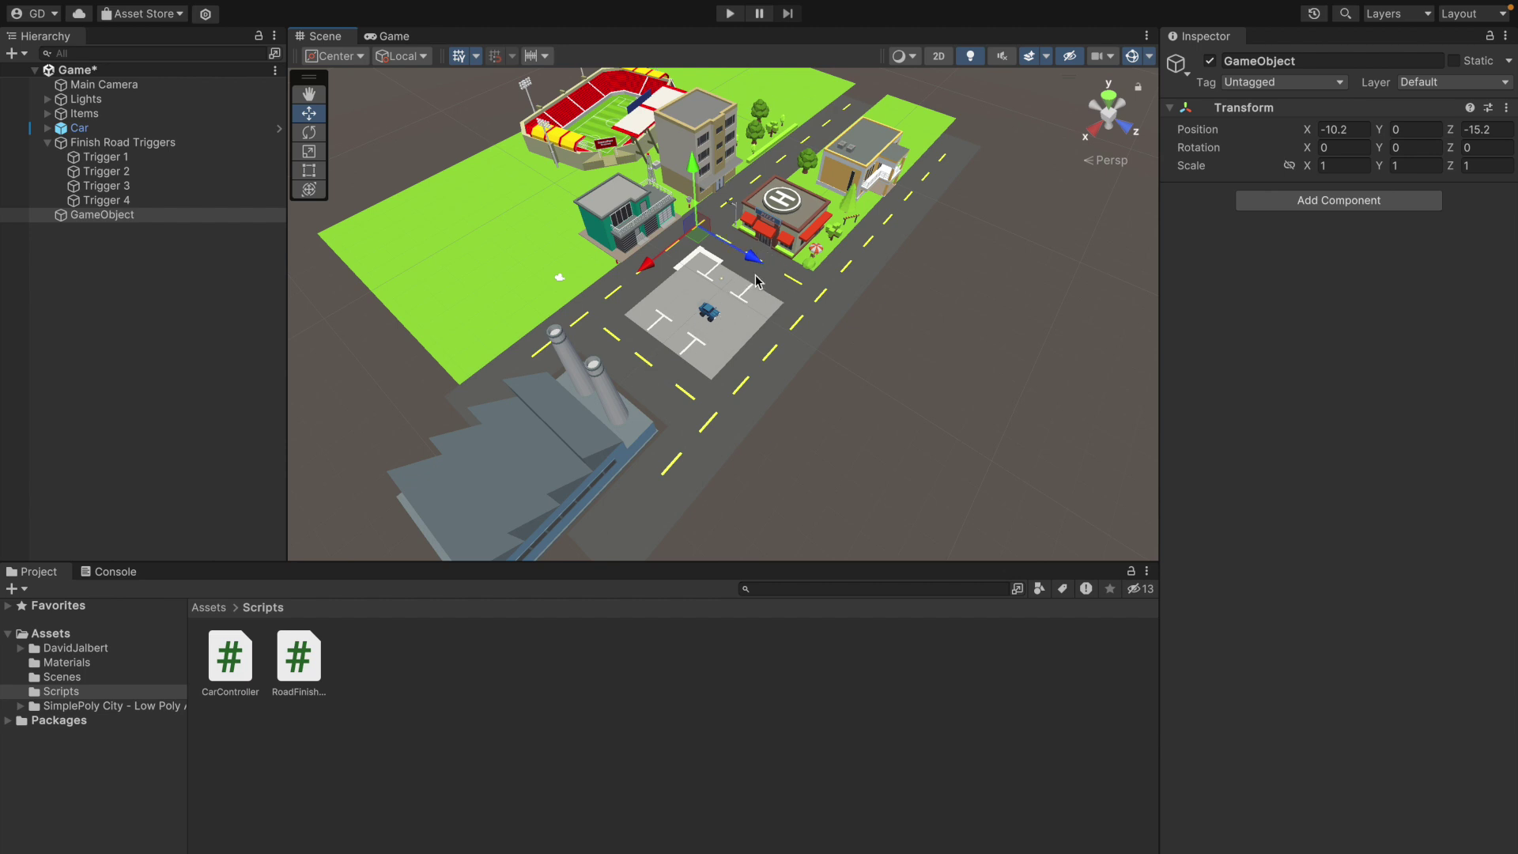
{"action": "scroll", "coordinate": [782, 271], "scroll_direction": "up", "scroll_amount": 5}
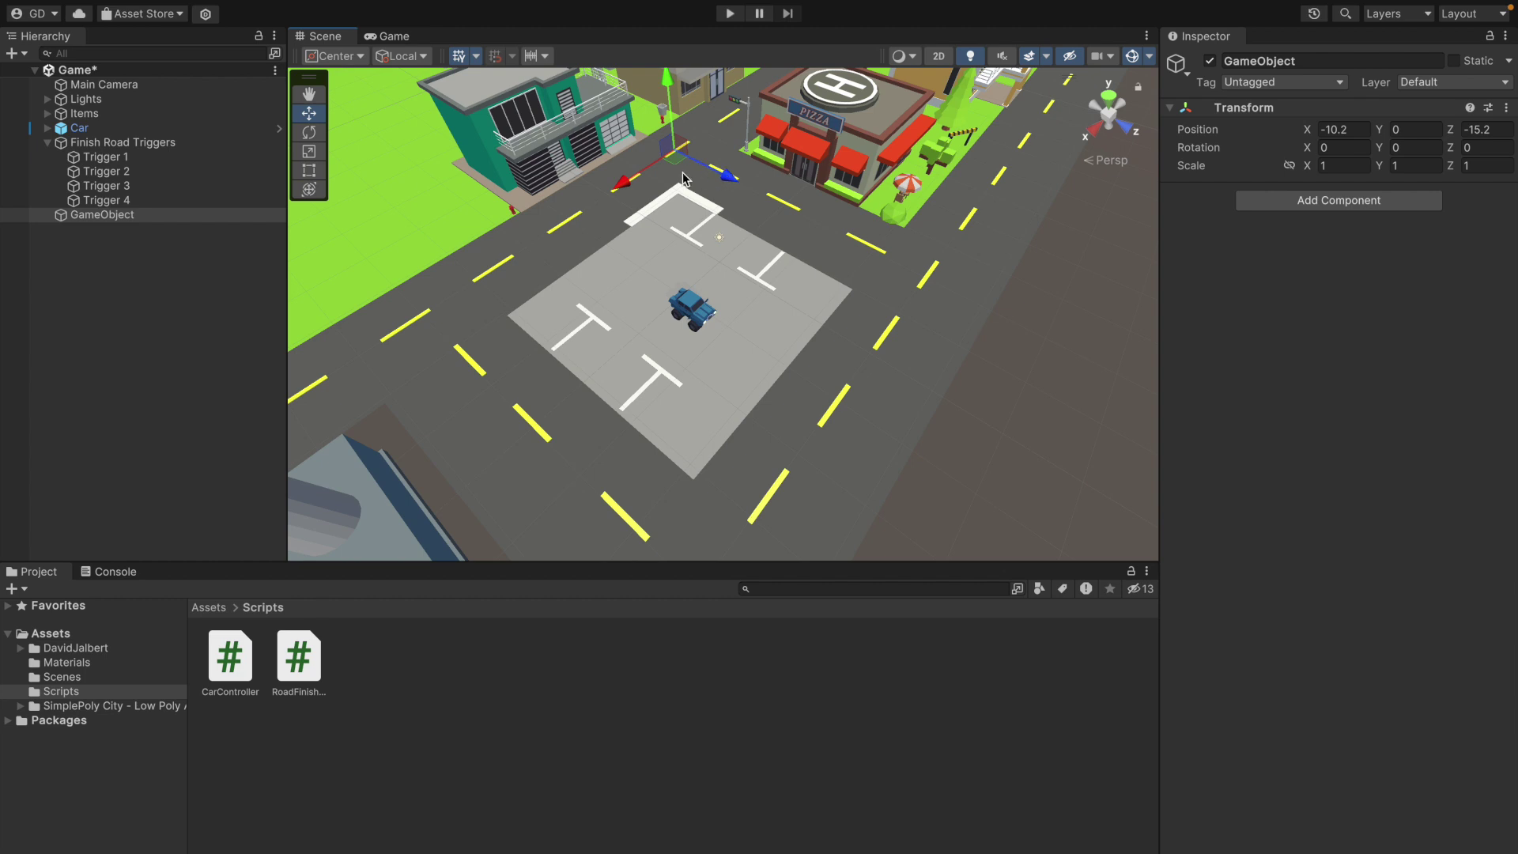
{"action": "left_click_drag", "start_coordinate": [626, 185], "coordinate": [625, 185]}
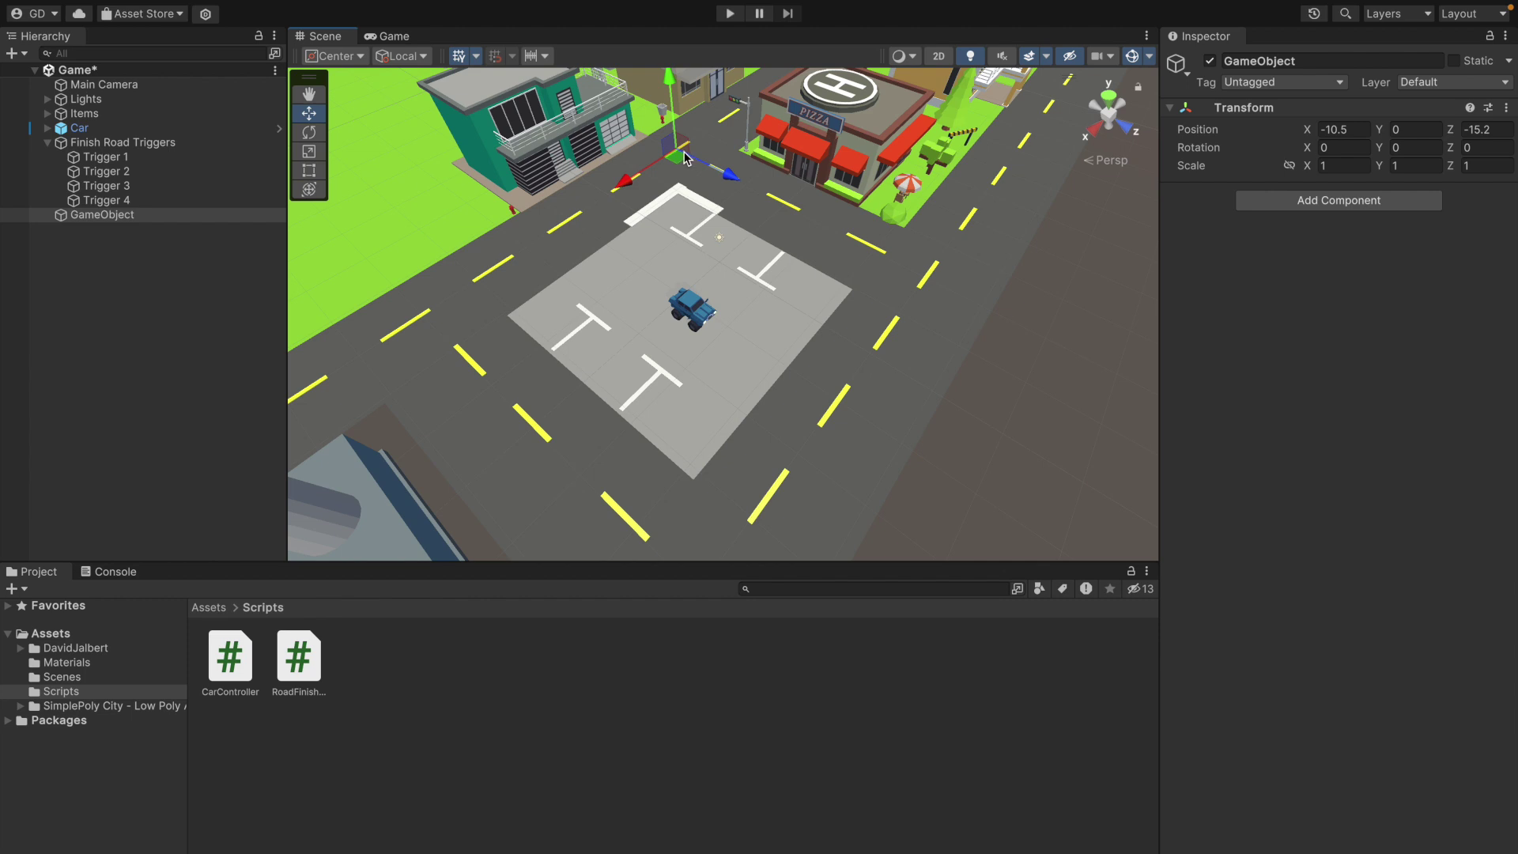
{"action": "scroll", "coordinate": [685, 174], "scroll_direction": "down", "scroll_amount": 2}
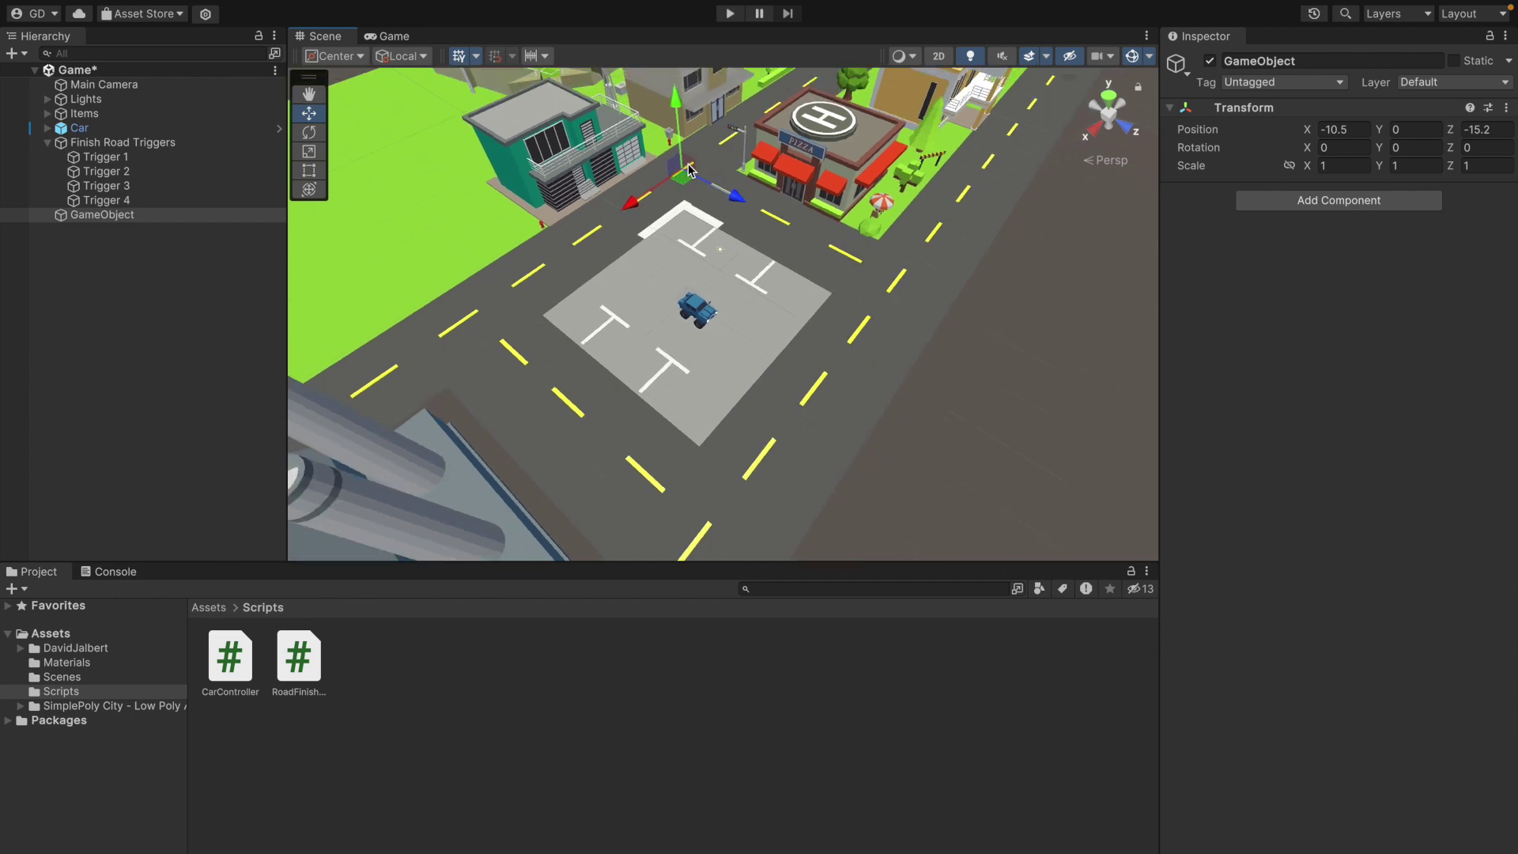
{"action": "scroll", "coordinate": [814, 115], "scroll_direction": "down", "scroll_amount": 3}
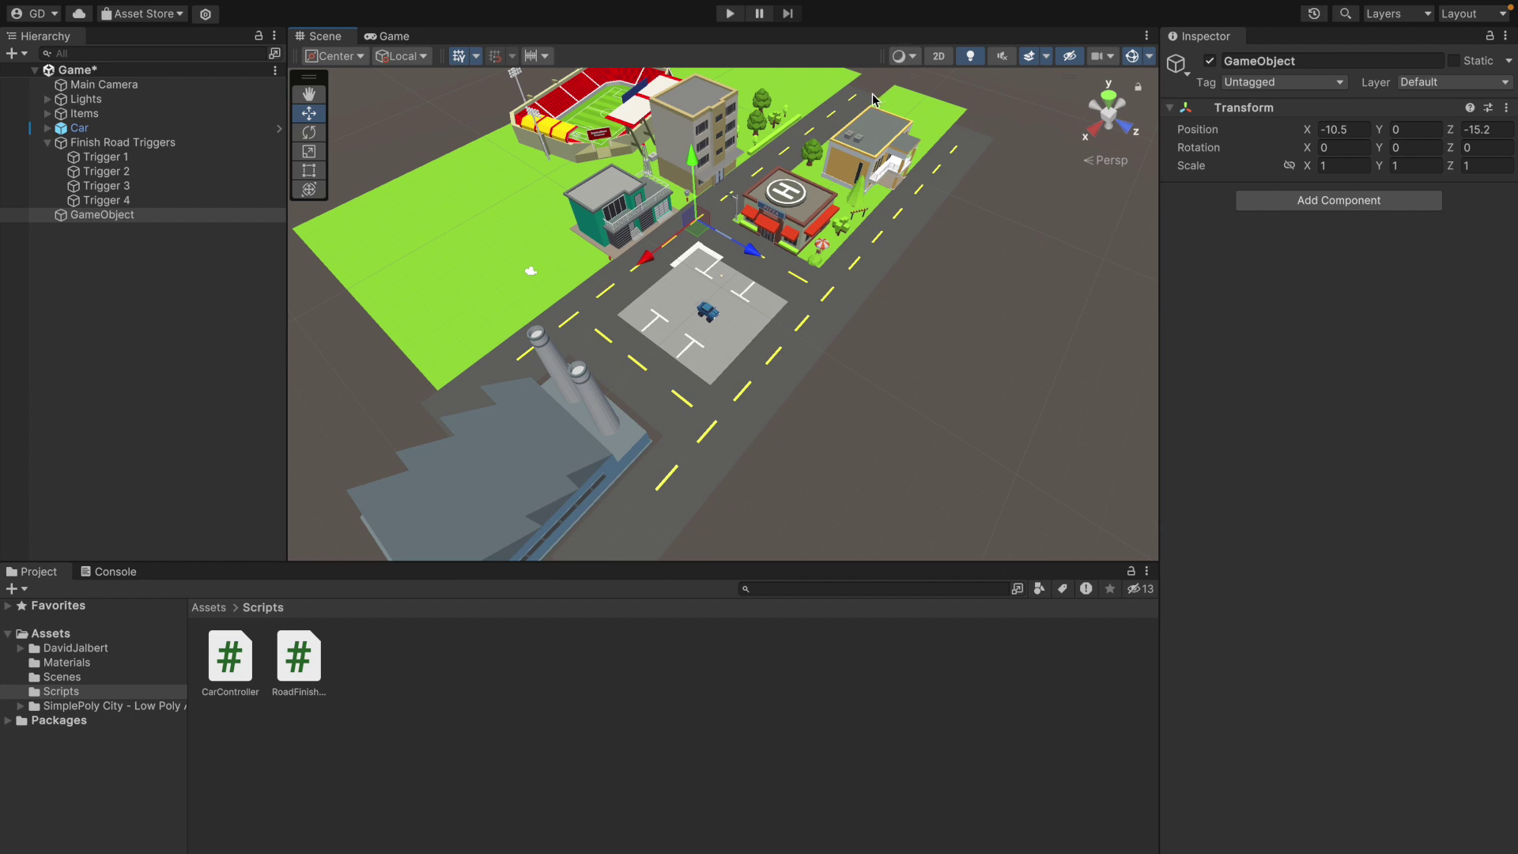
{"action": "scroll", "coordinate": [702, 308], "scroll_direction": "up", "scroll_amount": 5}
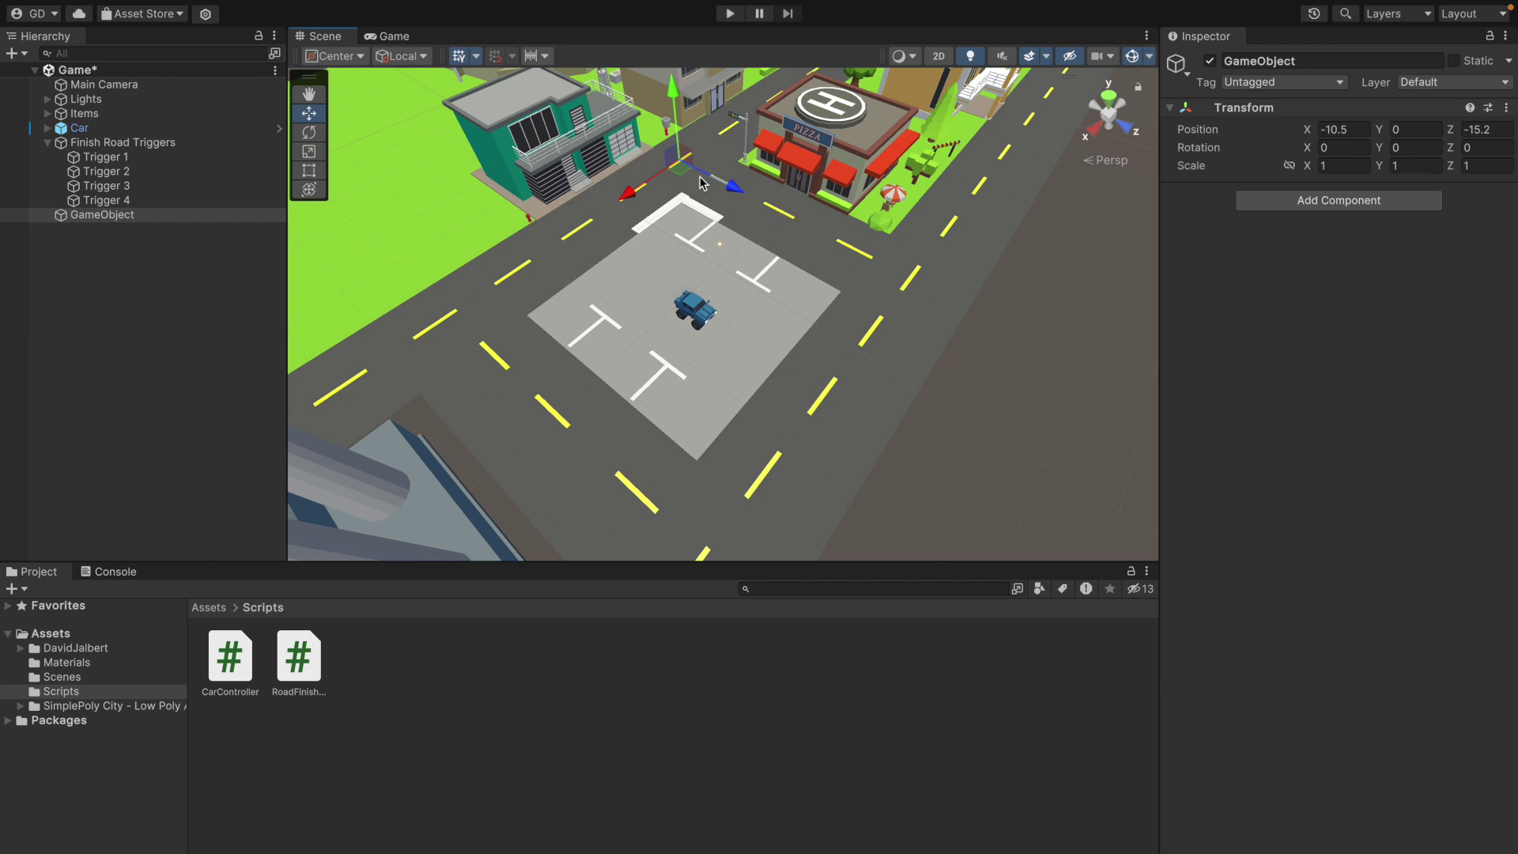
{"action": "left_click", "coordinate": [1353, 128]}
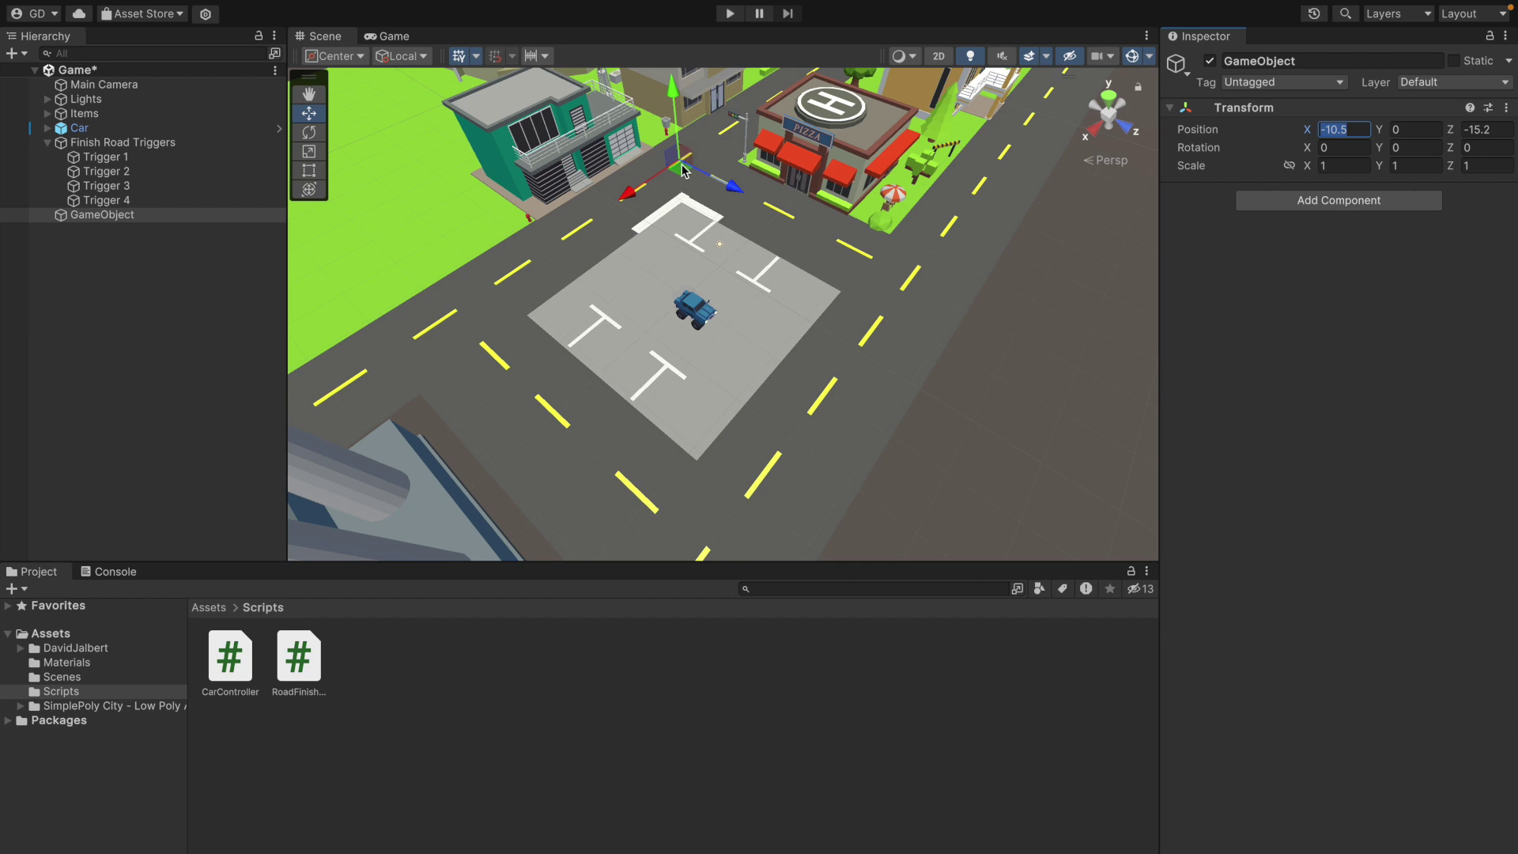
- Enter the marker's X and Z -15.2 as Trigger 4's Final Position
{"action": "left_click", "coordinate": [164, 186]}
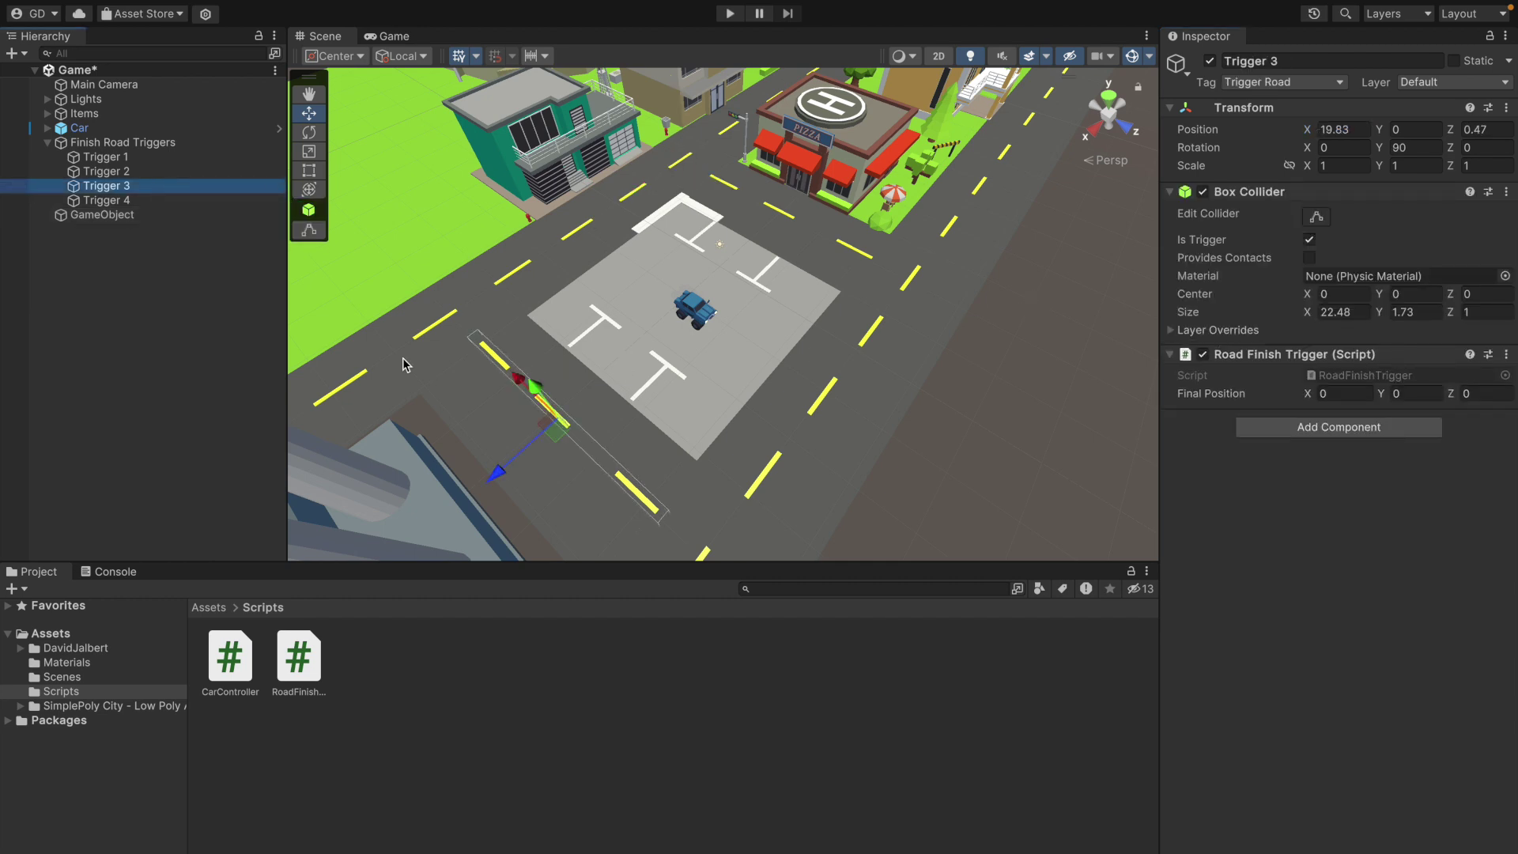
{"action": "left_click", "coordinate": [103, 201]}
{"action": "left_click", "coordinate": [1344, 394]}
{"action": "type", "text": "-10.5"}
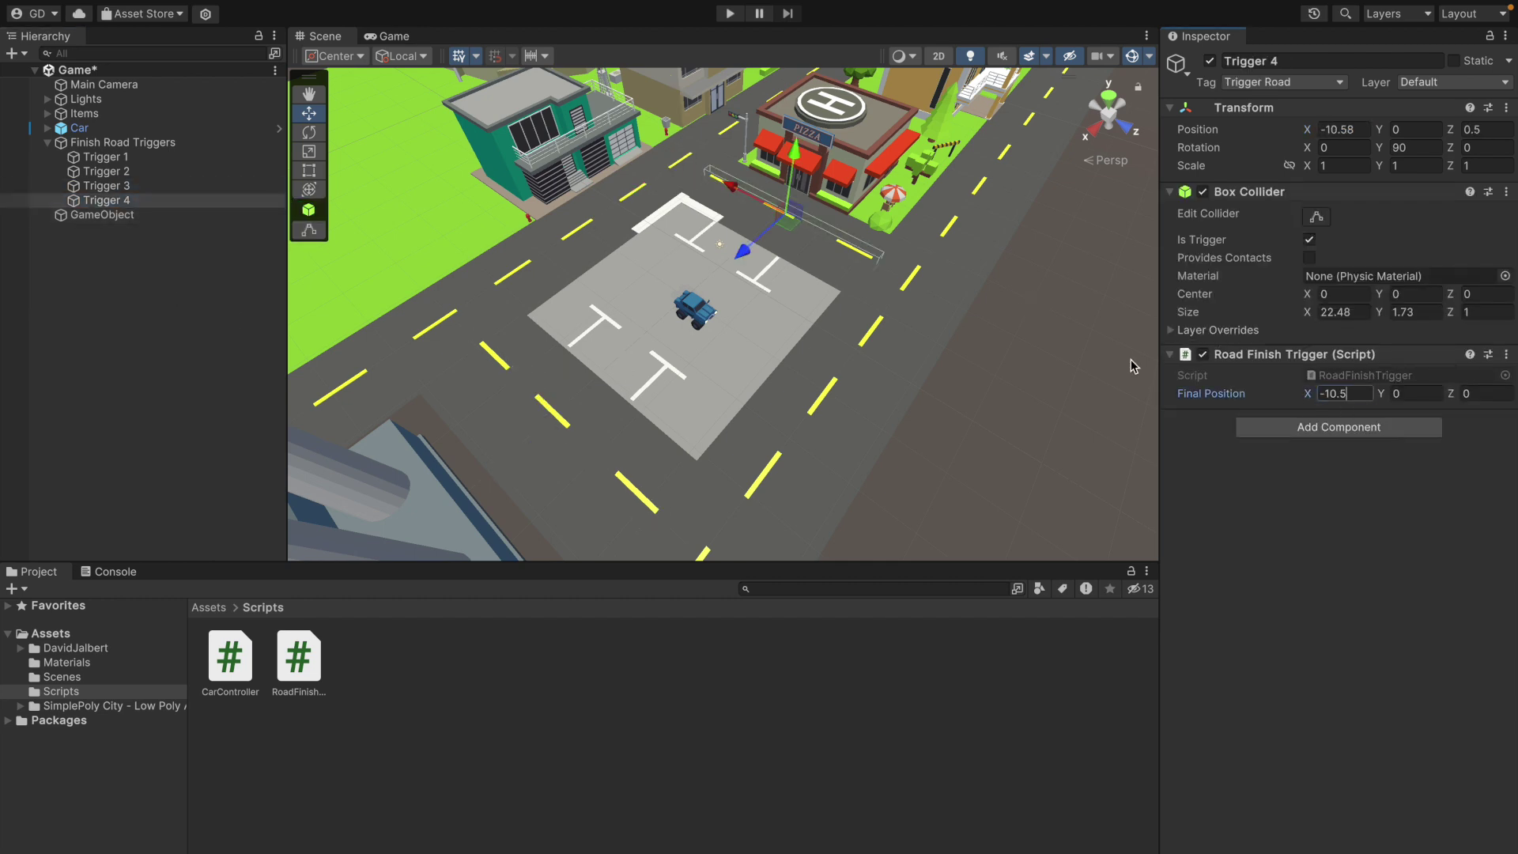
{"action": "left_click", "coordinate": [178, 215]}
{"action": "left_click", "coordinate": [1490, 132]}
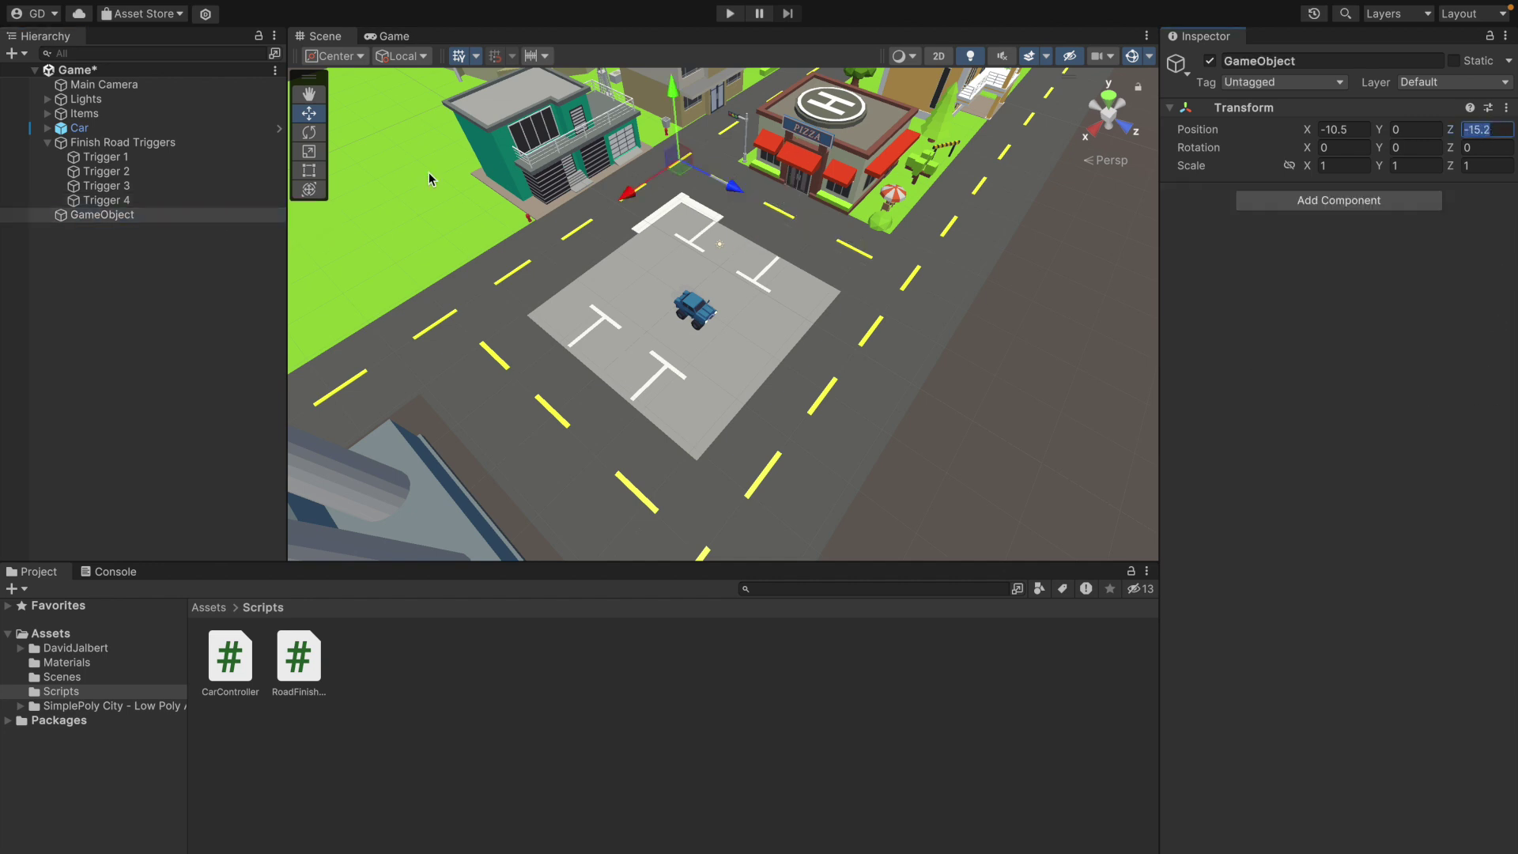
{"action": "left_click", "coordinate": [229, 201]}
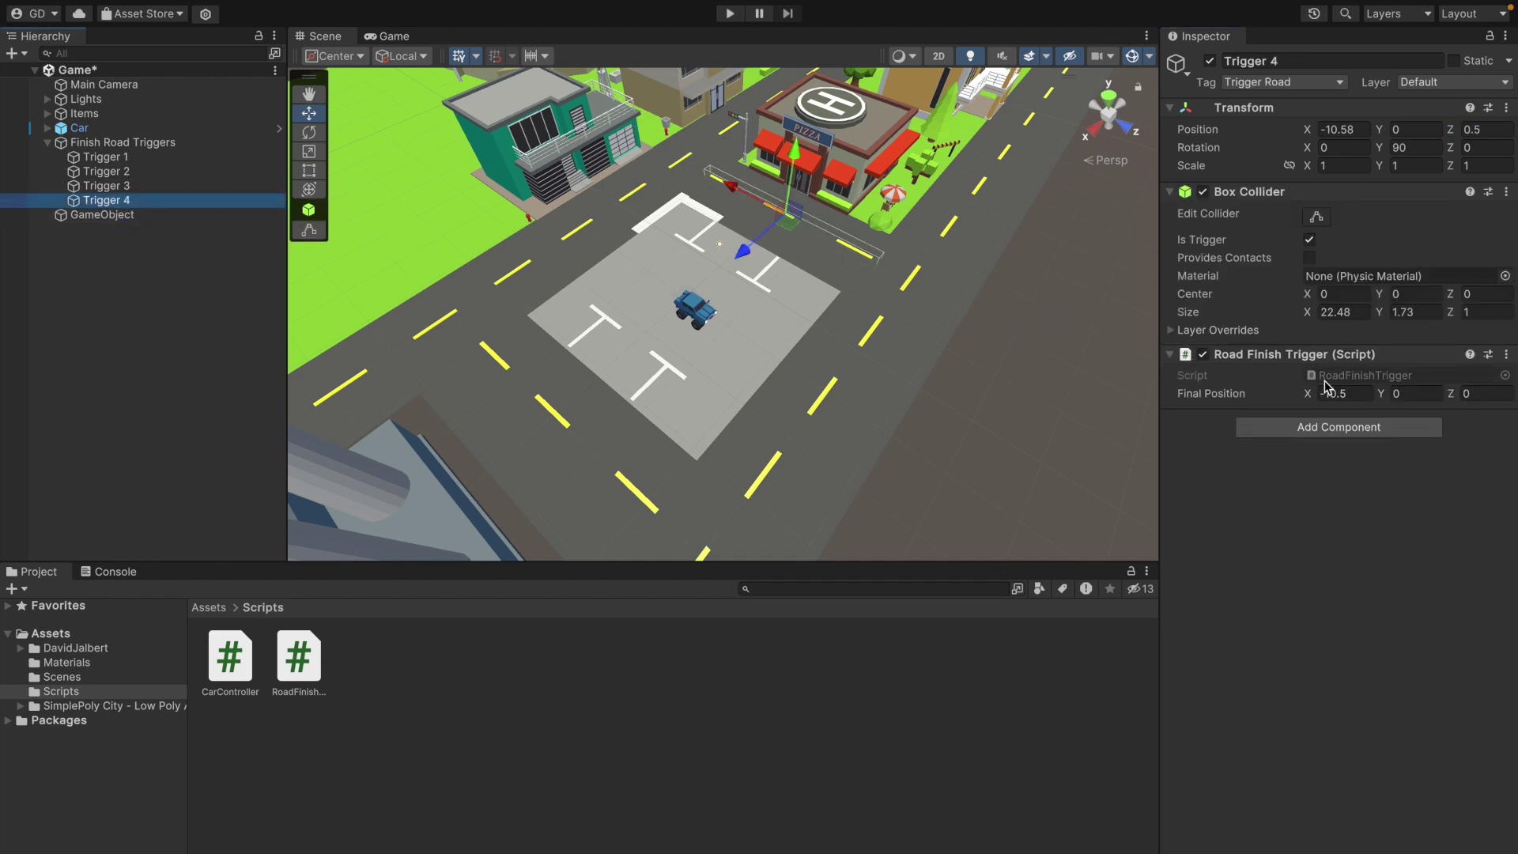
{"action": "left_click", "coordinate": [1485, 394]}
{"action": "type", "text": "-15.2"}
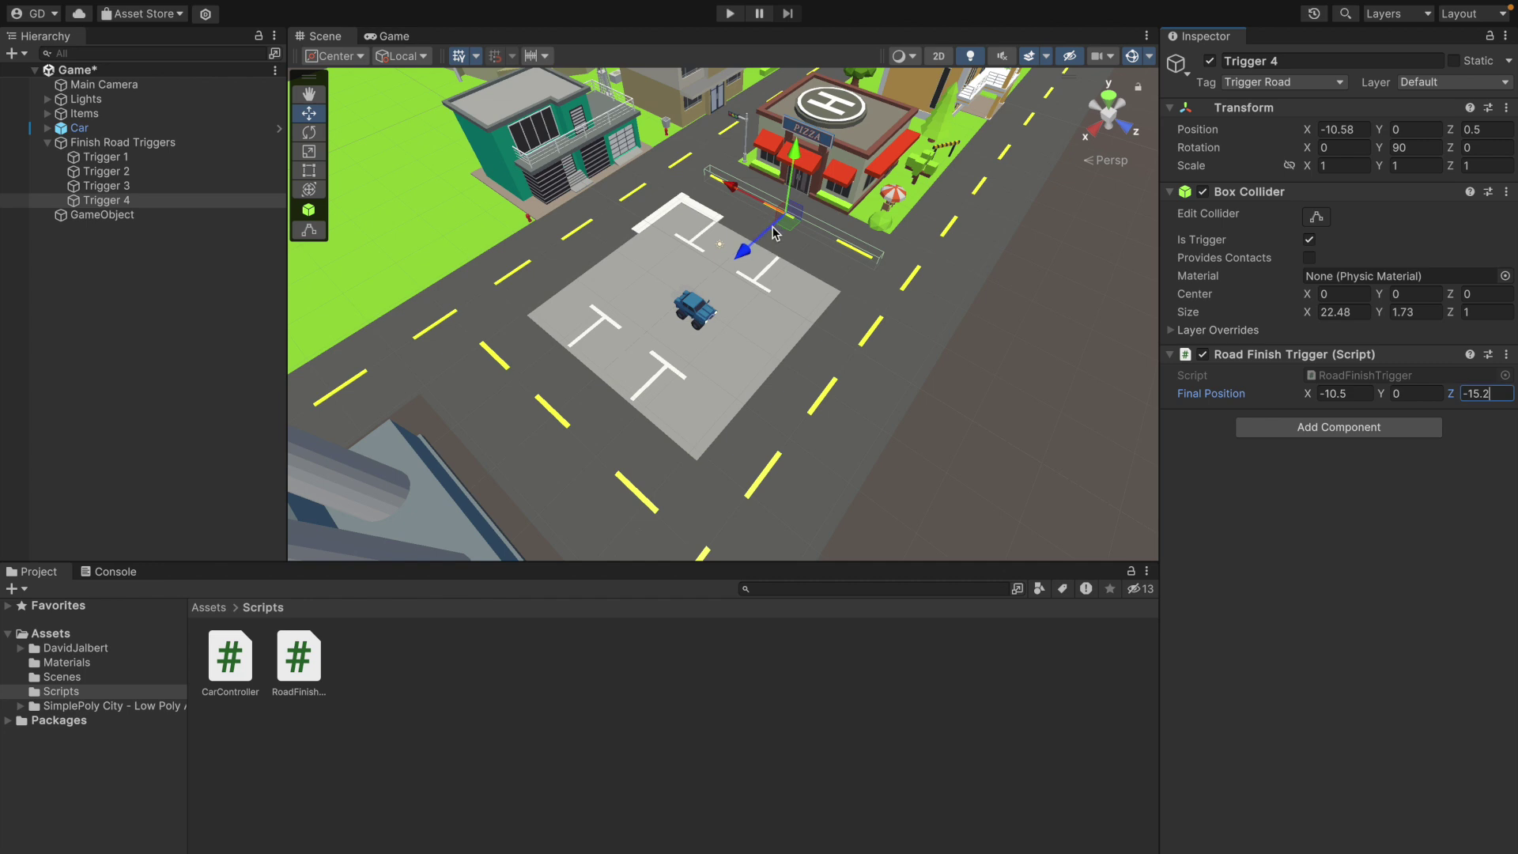
{"action": "left_click", "coordinate": [144, 218]}
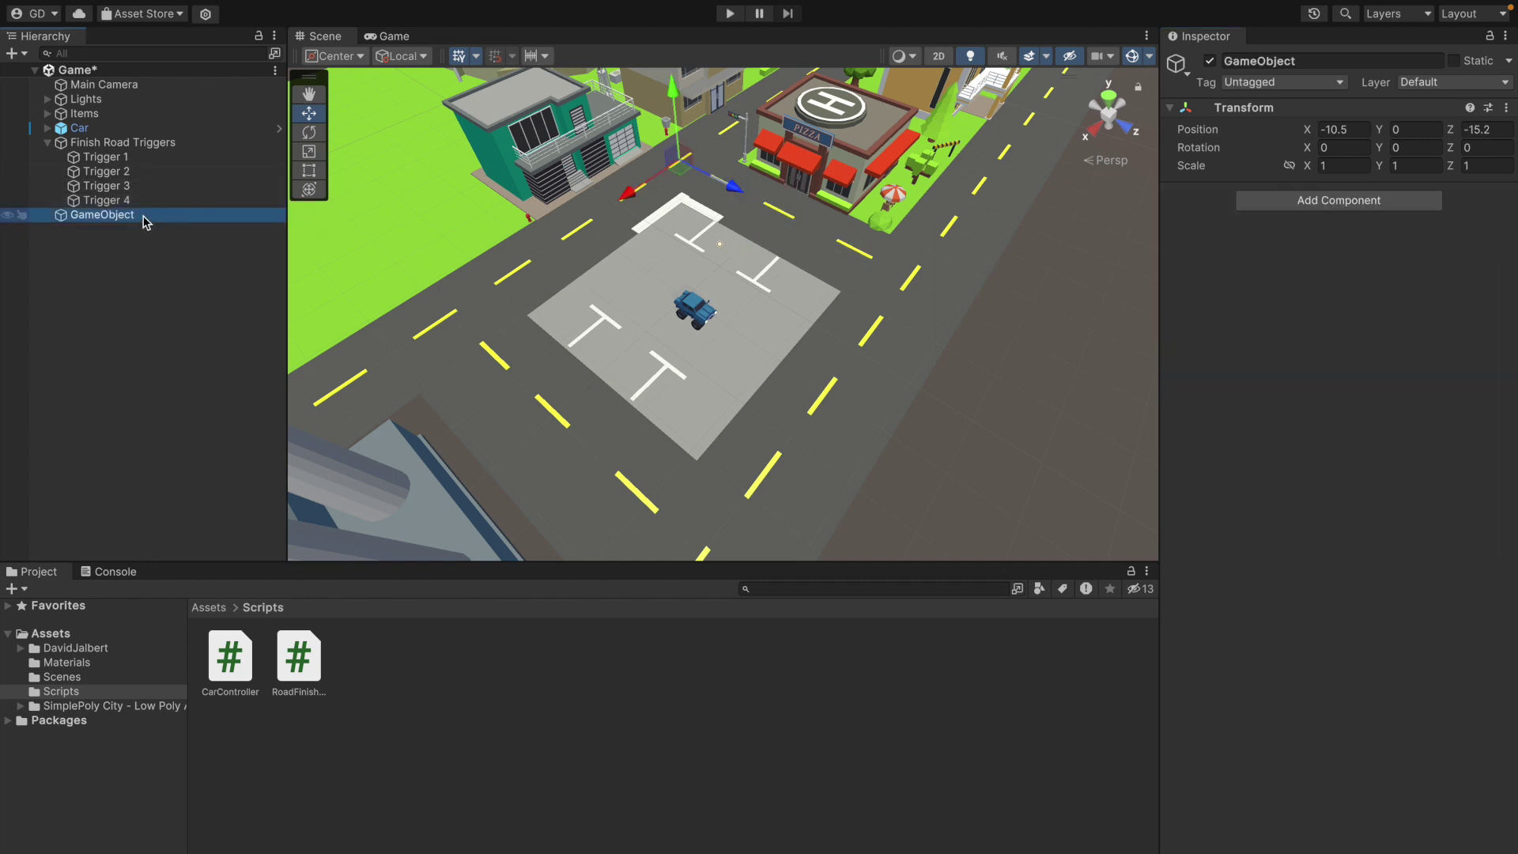
- Drag the marker along X onto the left road and set Trigger 3's Final Position Z to -15.2
{"action": "left_click_drag", "start_coordinate": [624, 190], "coordinate": [364, 335]}
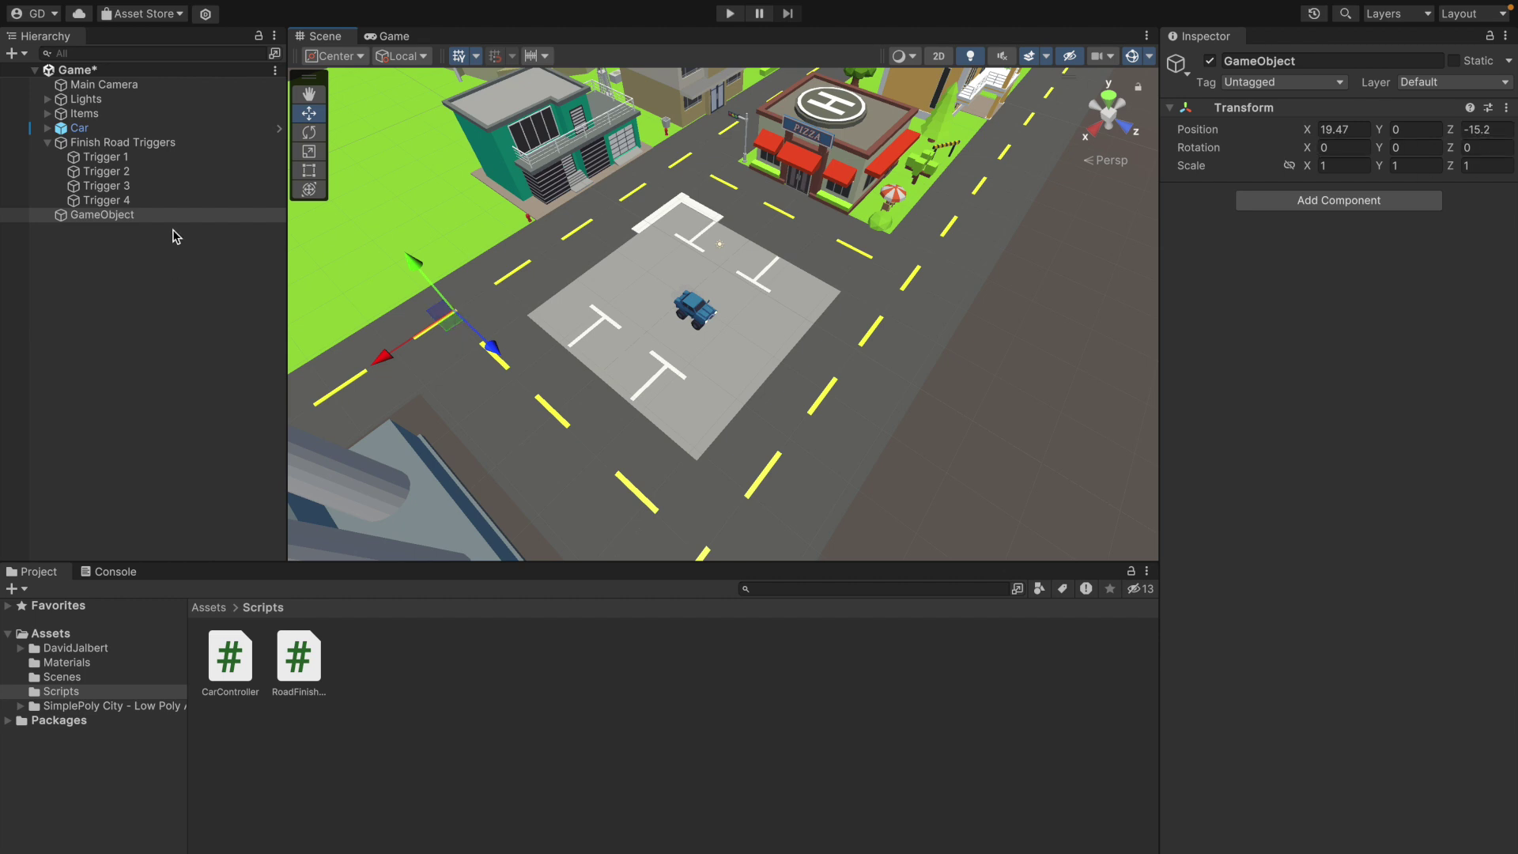
{"action": "left_click", "coordinate": [180, 188]}
{"action": "left_click", "coordinate": [1490, 393]}
{"action": "type", "text": "-15.2"}
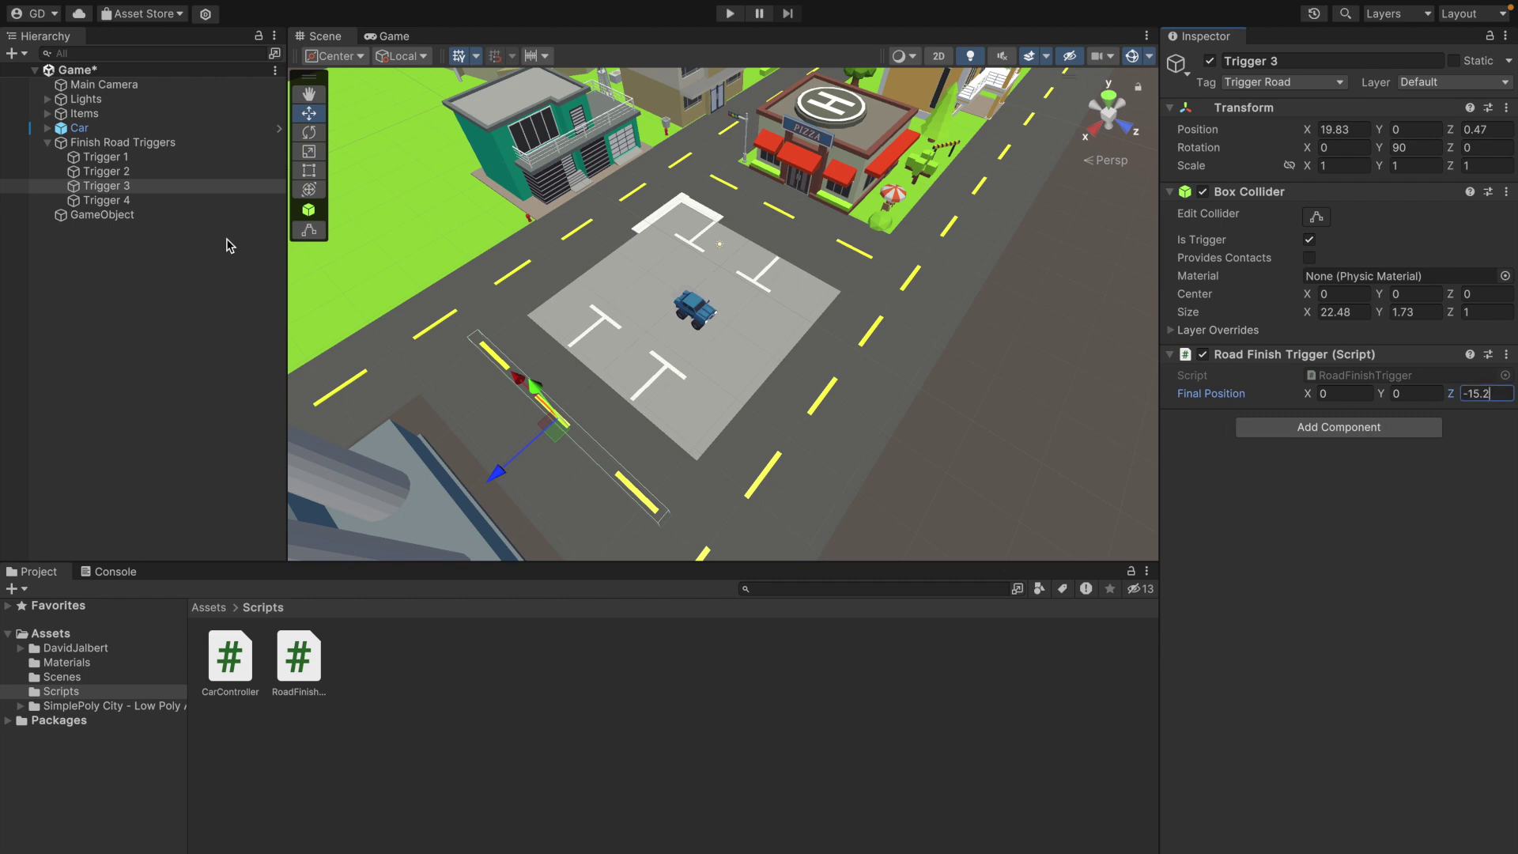
- Copy the marker's Position X value 19.47 into Trigger 3's Final Position X
{"action": "left_click", "coordinate": [106, 200]}
{"action": "left_click", "coordinate": [102, 215]}
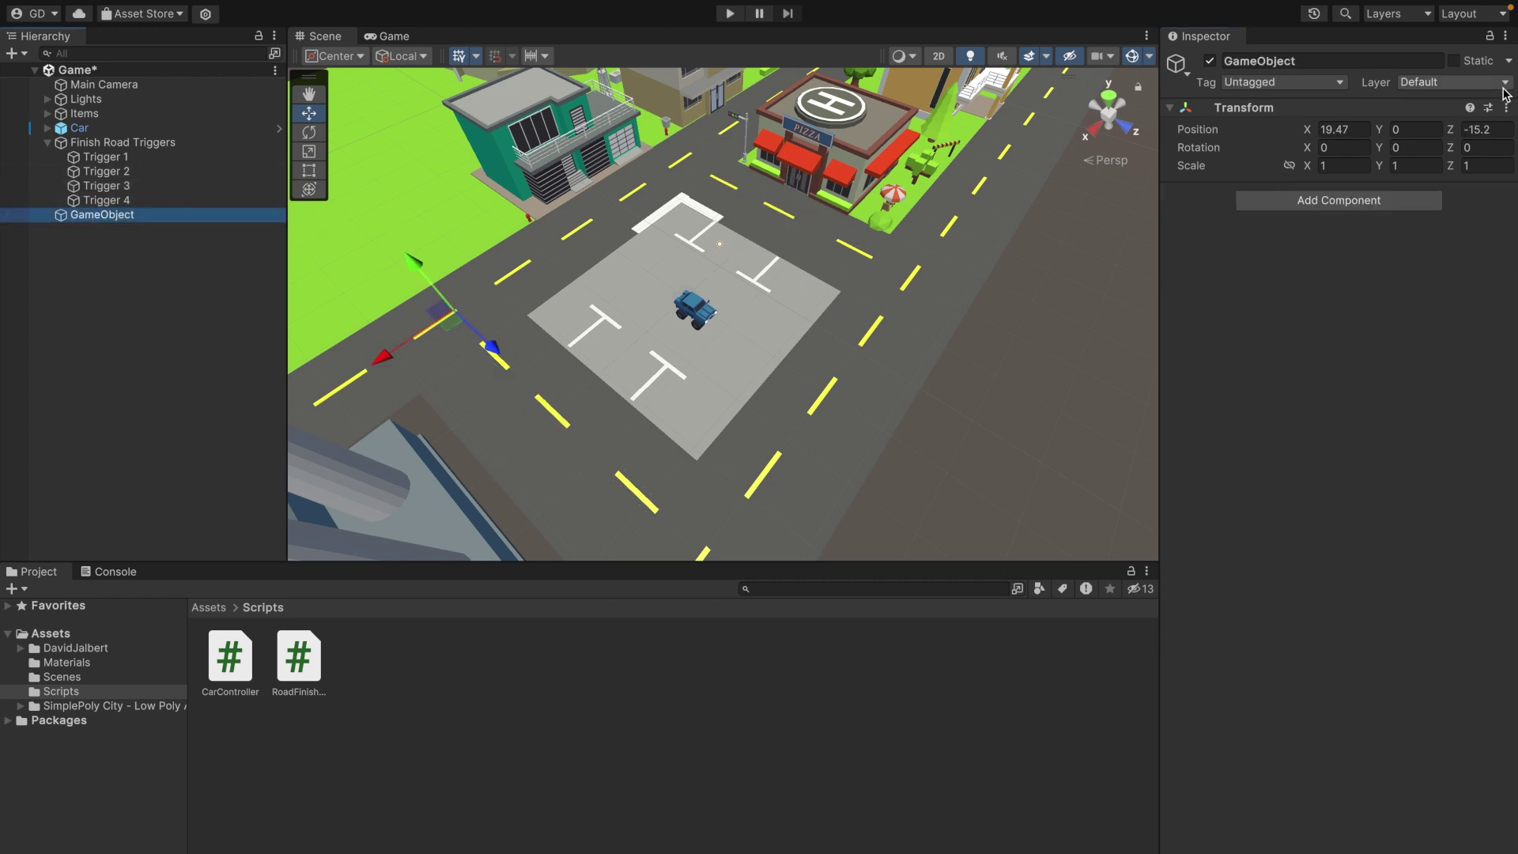
{"action": "left_click", "coordinate": [1344, 129]}
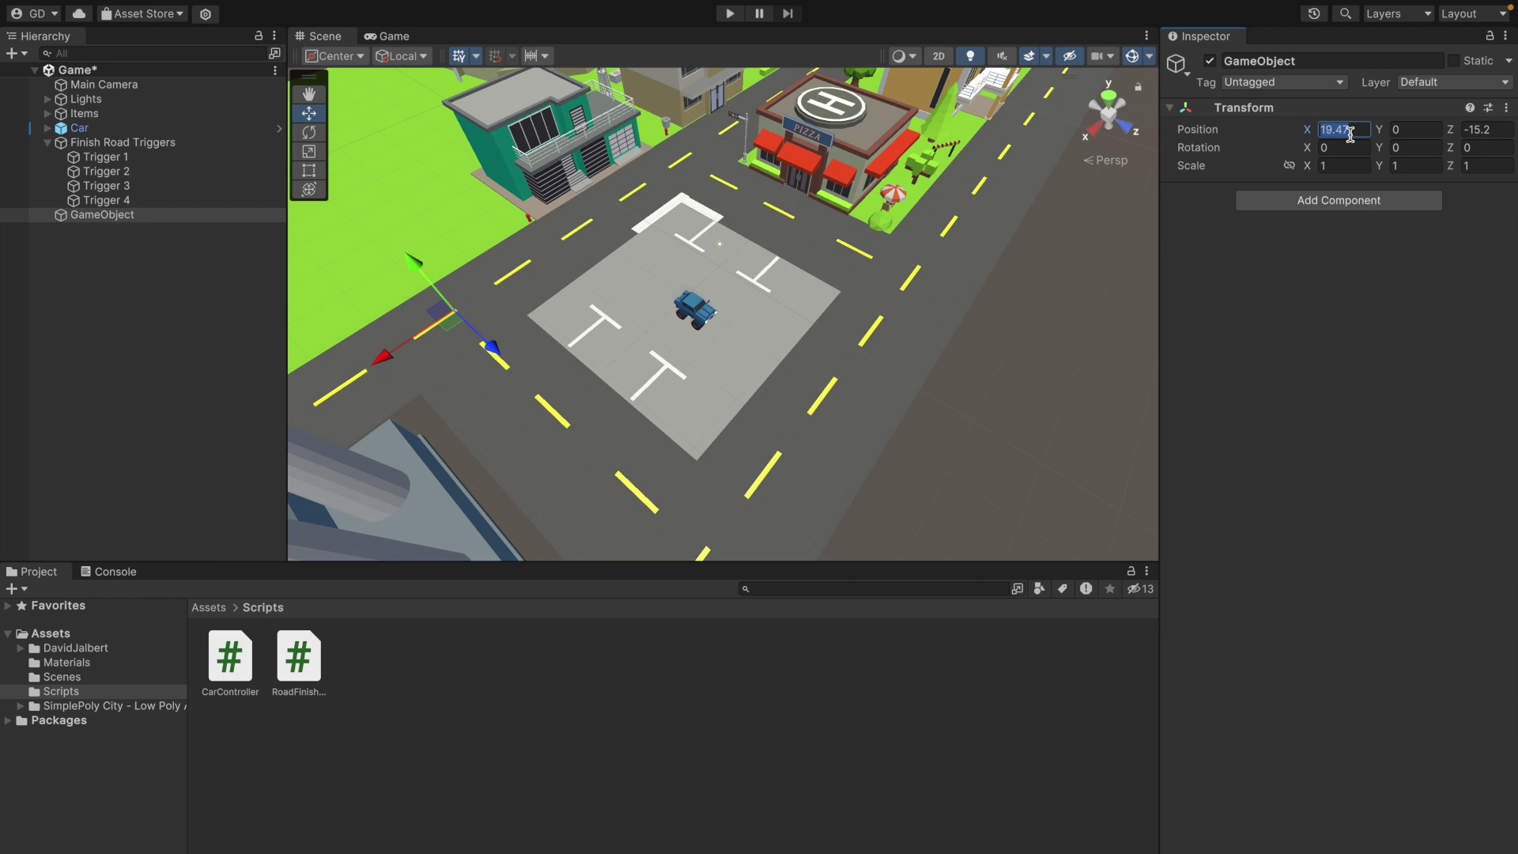
{"action": "left_click", "coordinate": [235, 192]}
{"action": "left_click", "coordinate": [1334, 390]}
{"action": "key", "text": "ctrl+v"}
{"action": "left_click", "coordinate": [129, 218]}
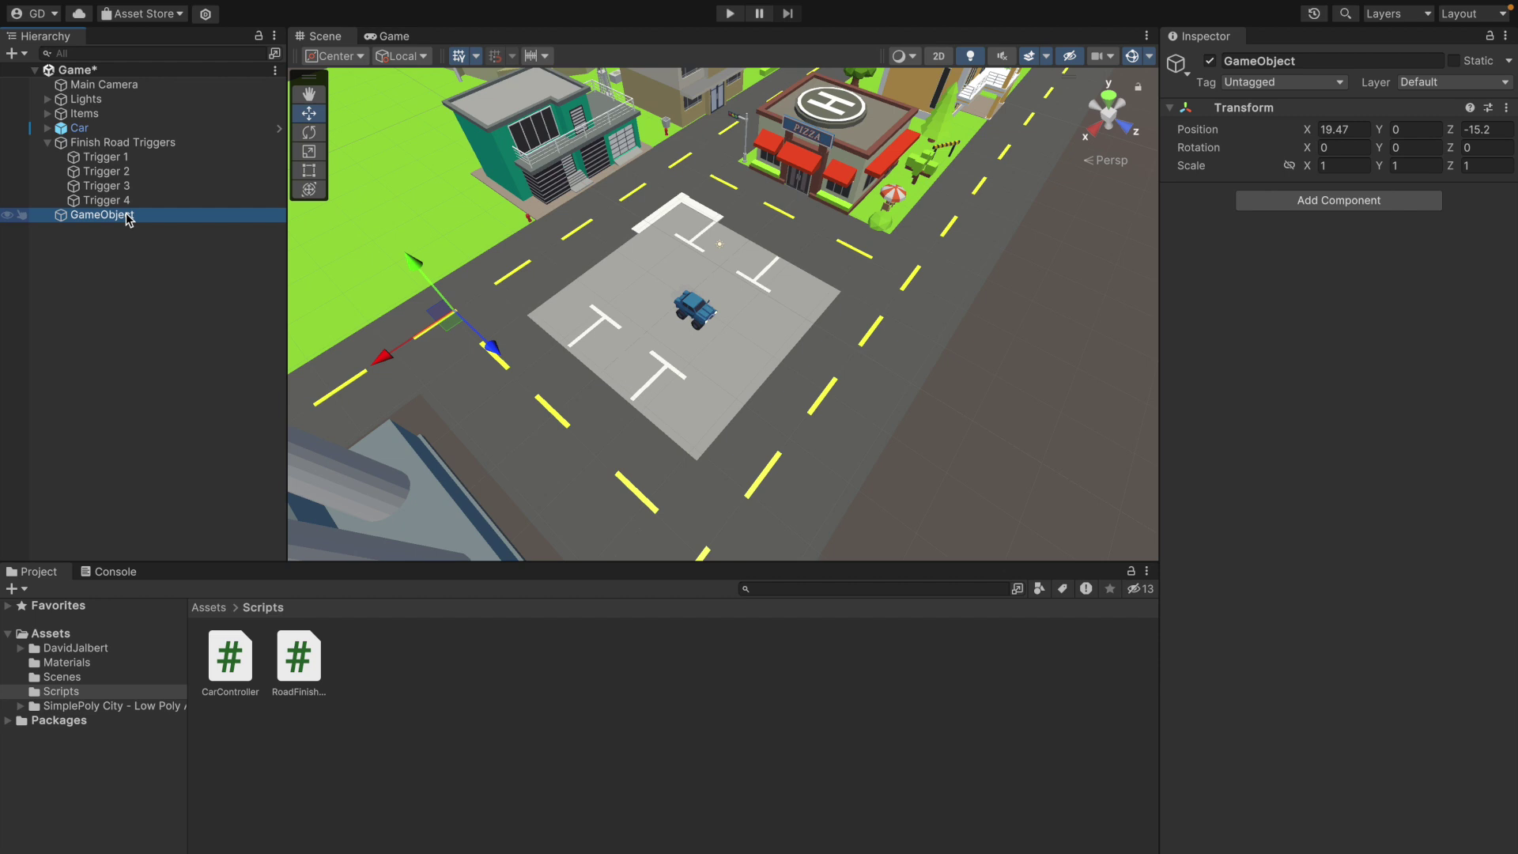
- Delete the marker GameObject, select Trigger 1, and switch to CarController.cs in Rider
{"action": "key", "text": "Delete"}
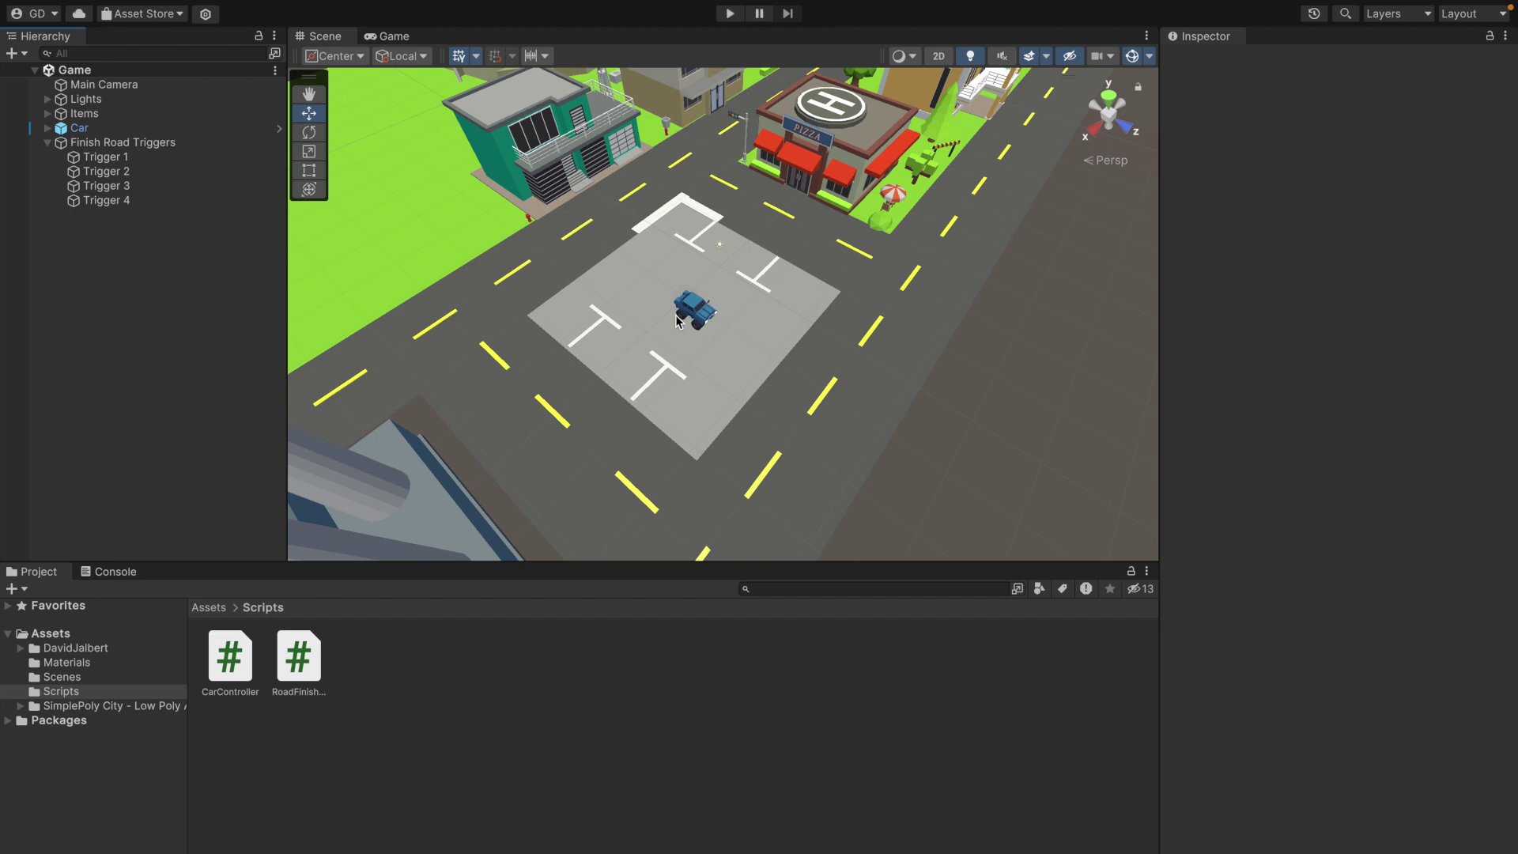
{"action": "left_click", "coordinate": [142, 158]}
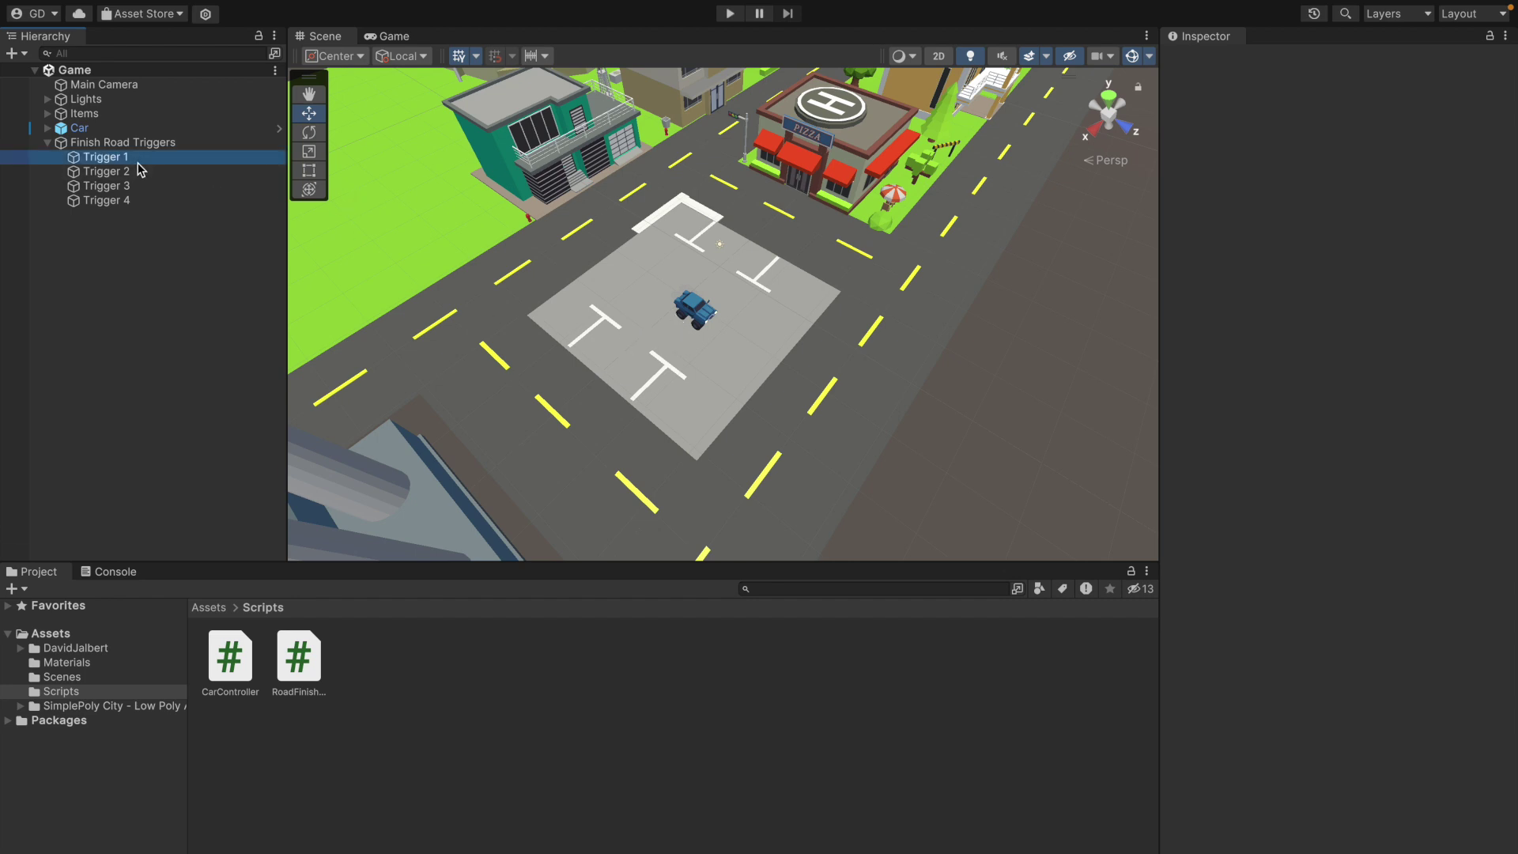
{"action": "scroll", "coordinate": [782, 367], "scroll_direction": "down", "scroll_amount": 2}
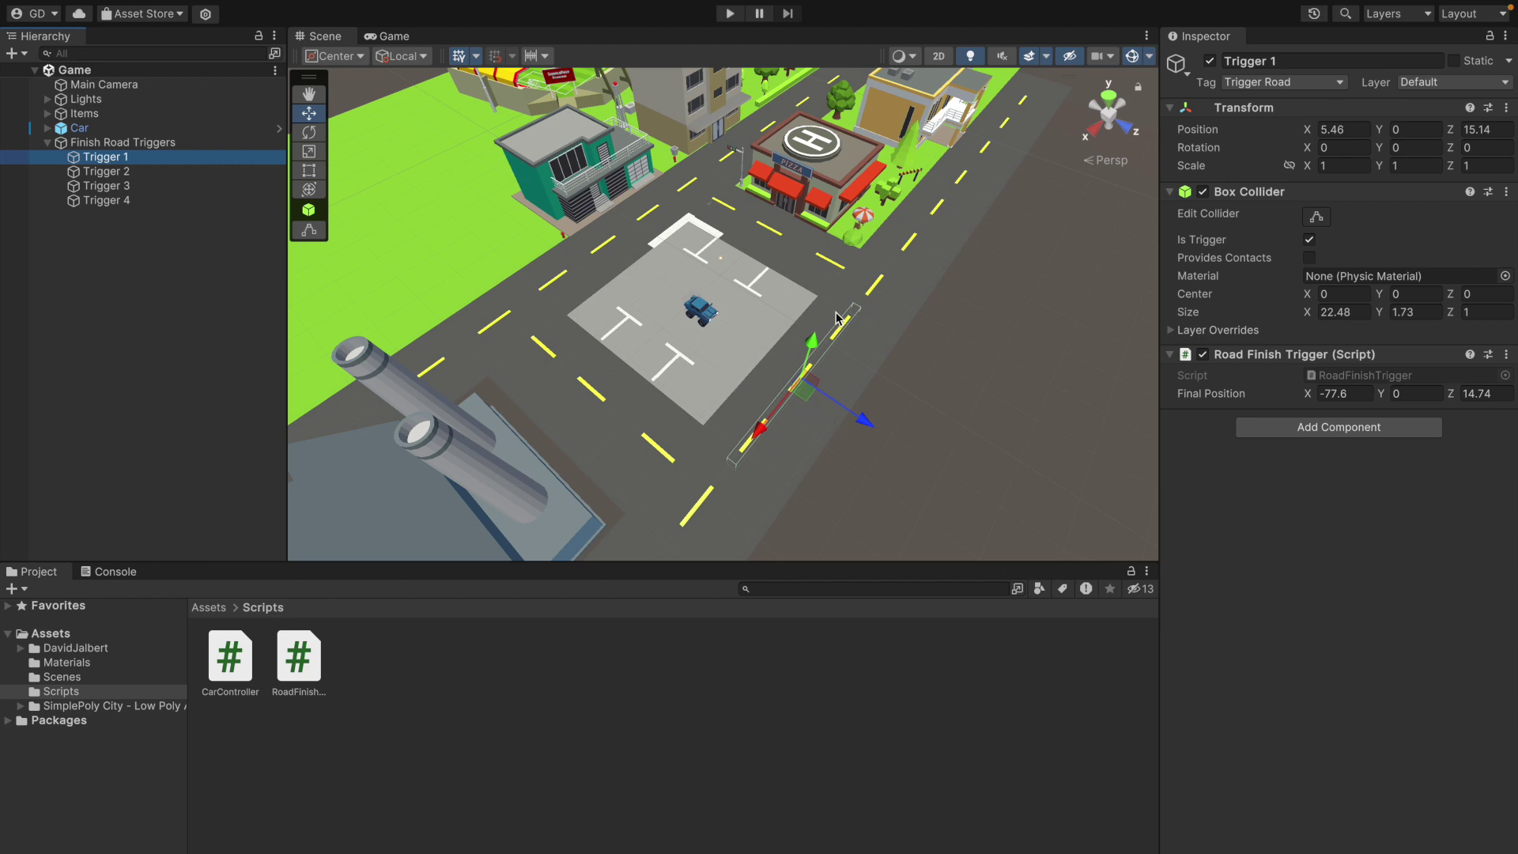
{"action": "key", "text": "ctrl+Right"}
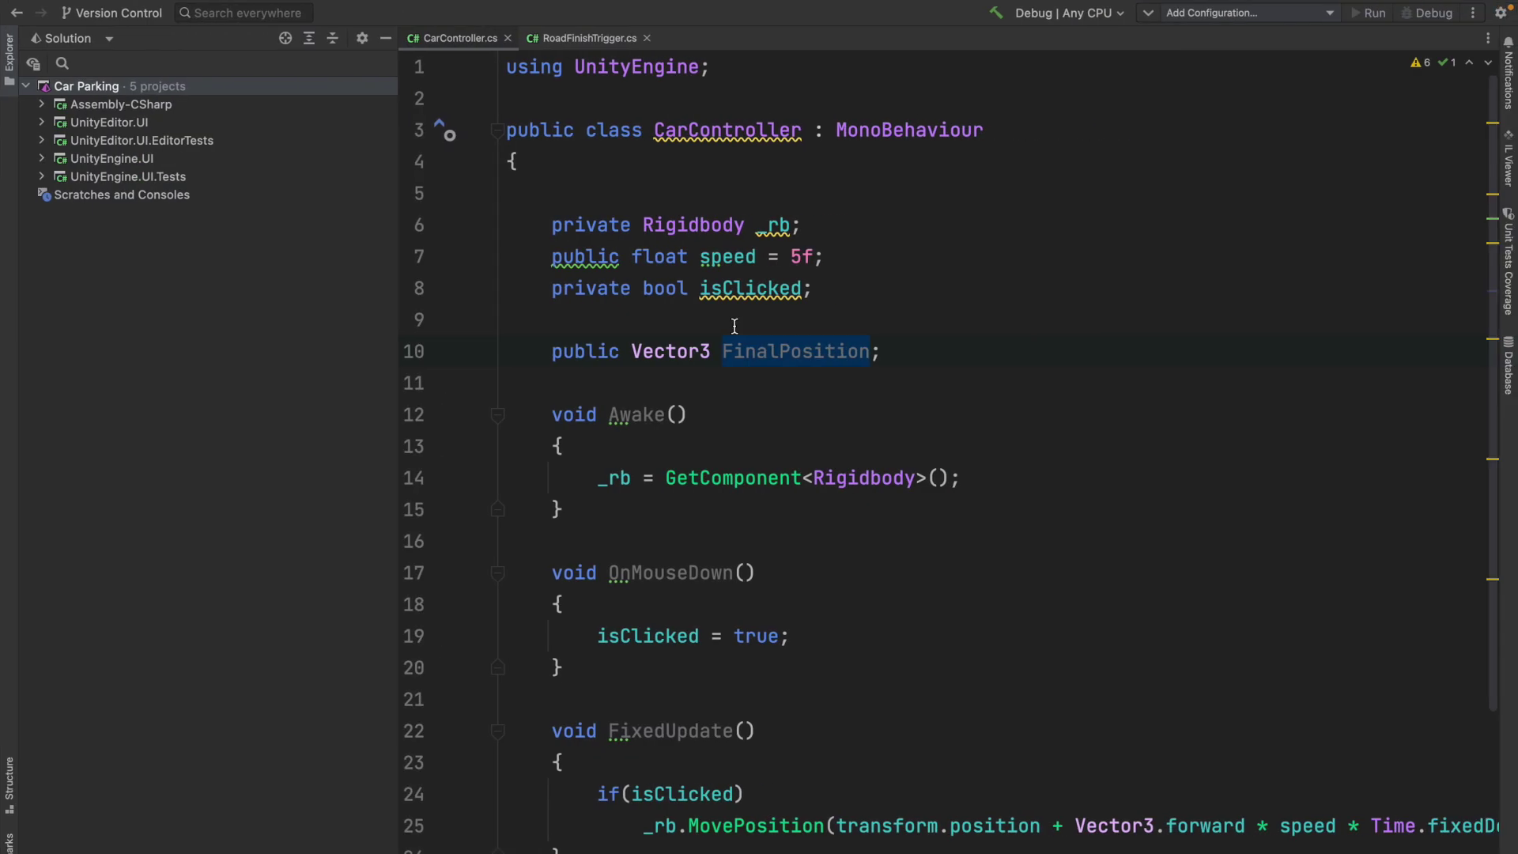
- Check the Car's components in Unity, then try making FinalPosition private and revert it to public
{"action": "scroll", "coordinate": [701, 377], "scroll_direction": "down", "scroll_amount": 1}
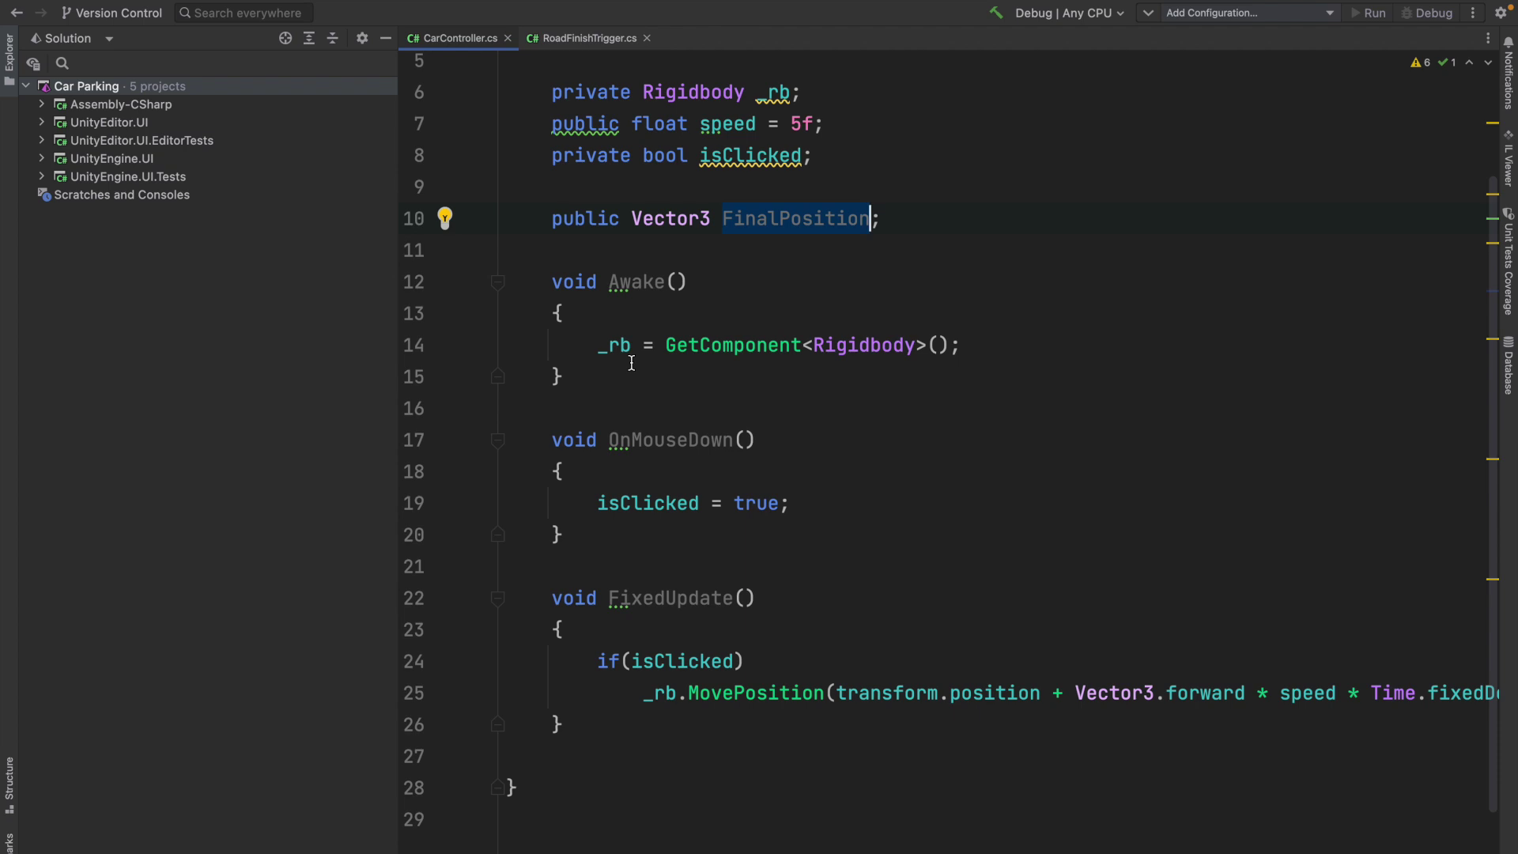
{"action": "key", "text": "ctrl+Left"}
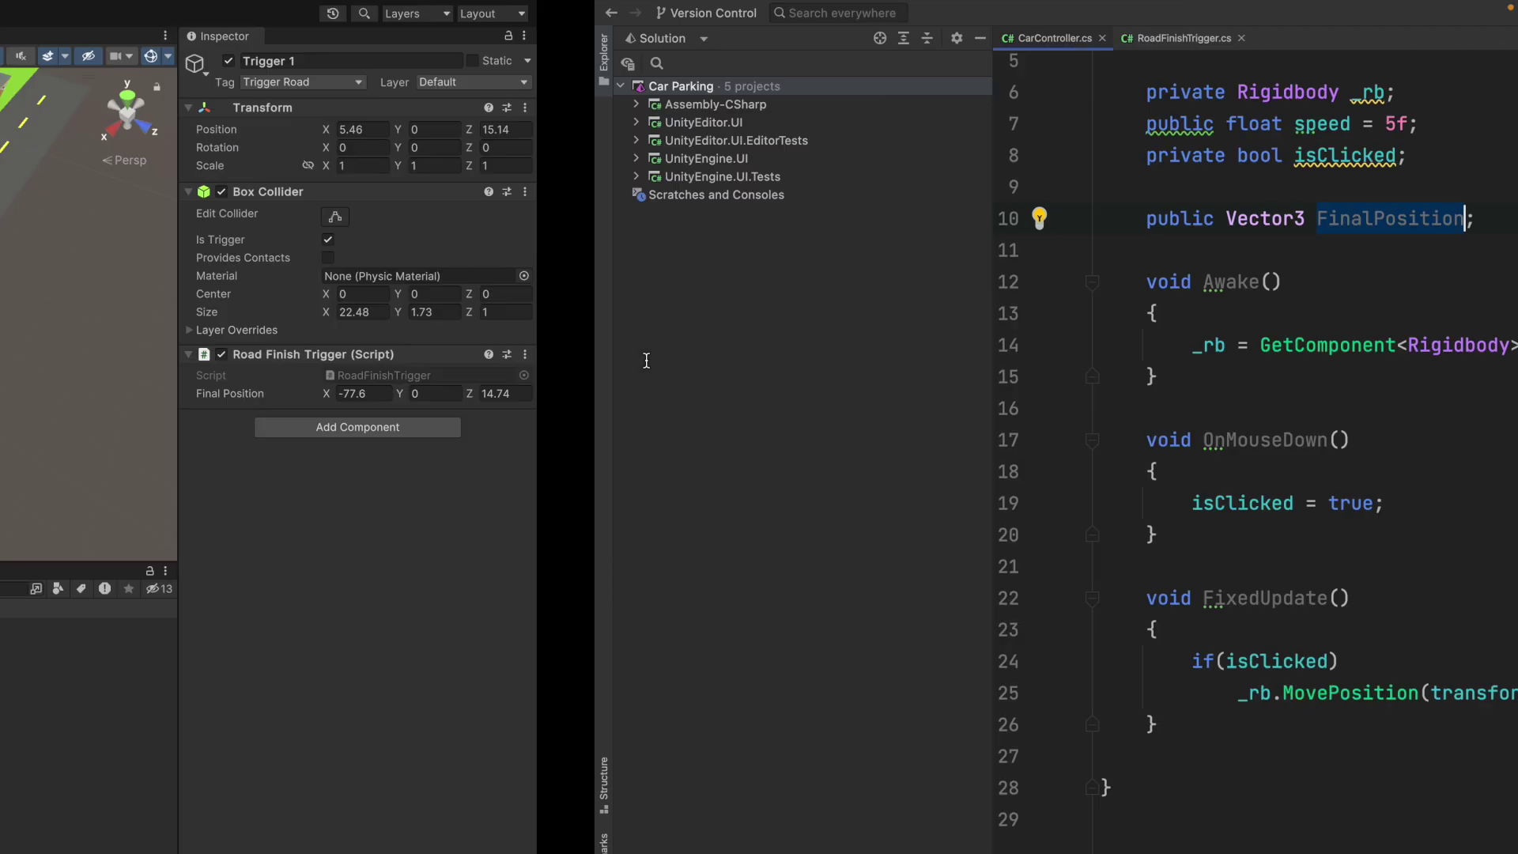
{"action": "left_click", "coordinate": [178, 128]}
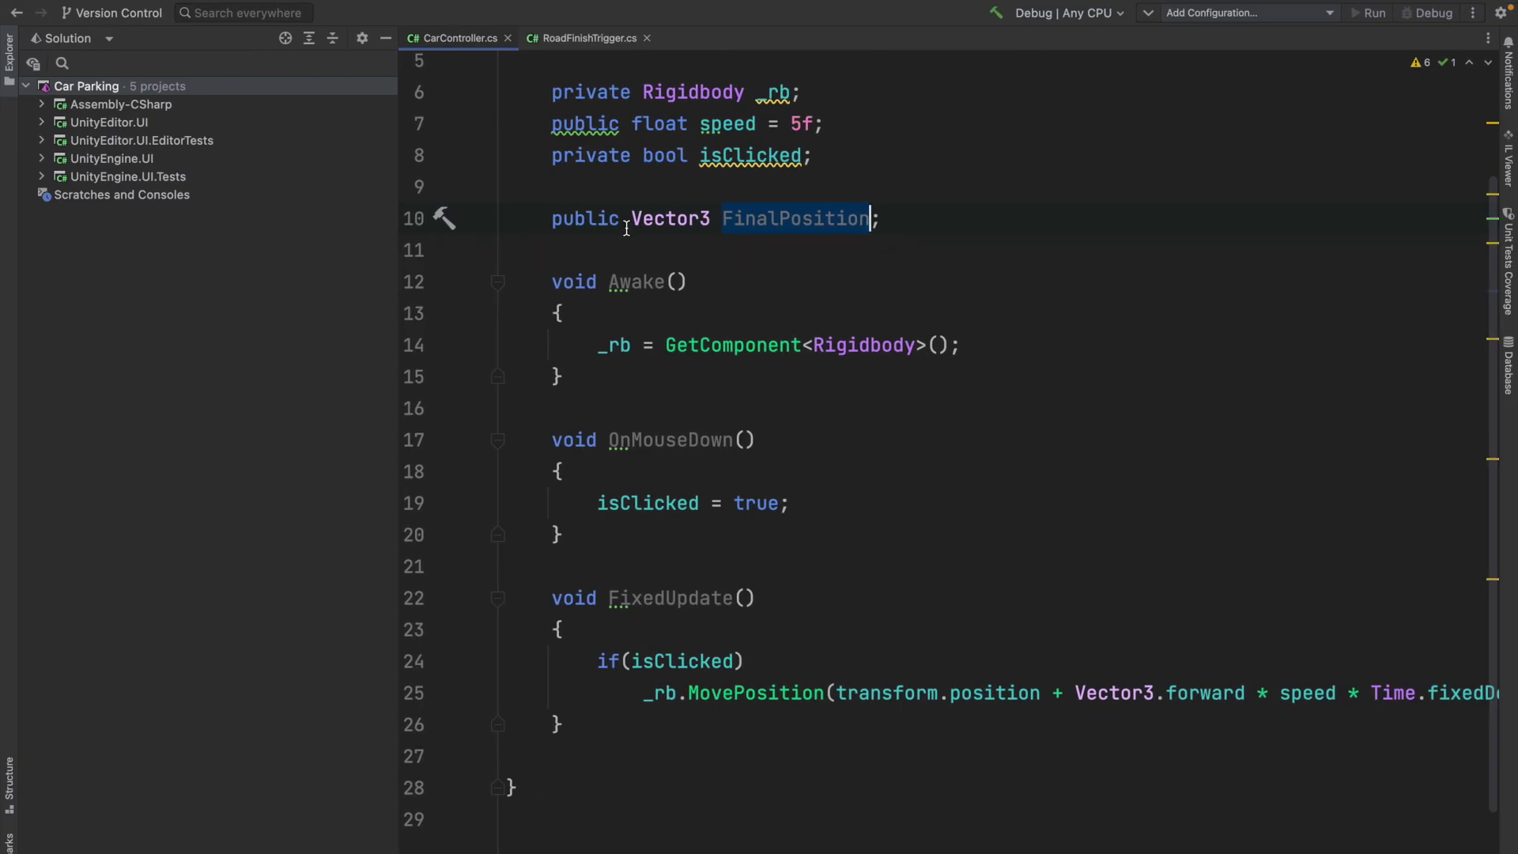
{"action": "double_click", "coordinate": [603, 222]}
{"action": "type", "text": "private"}
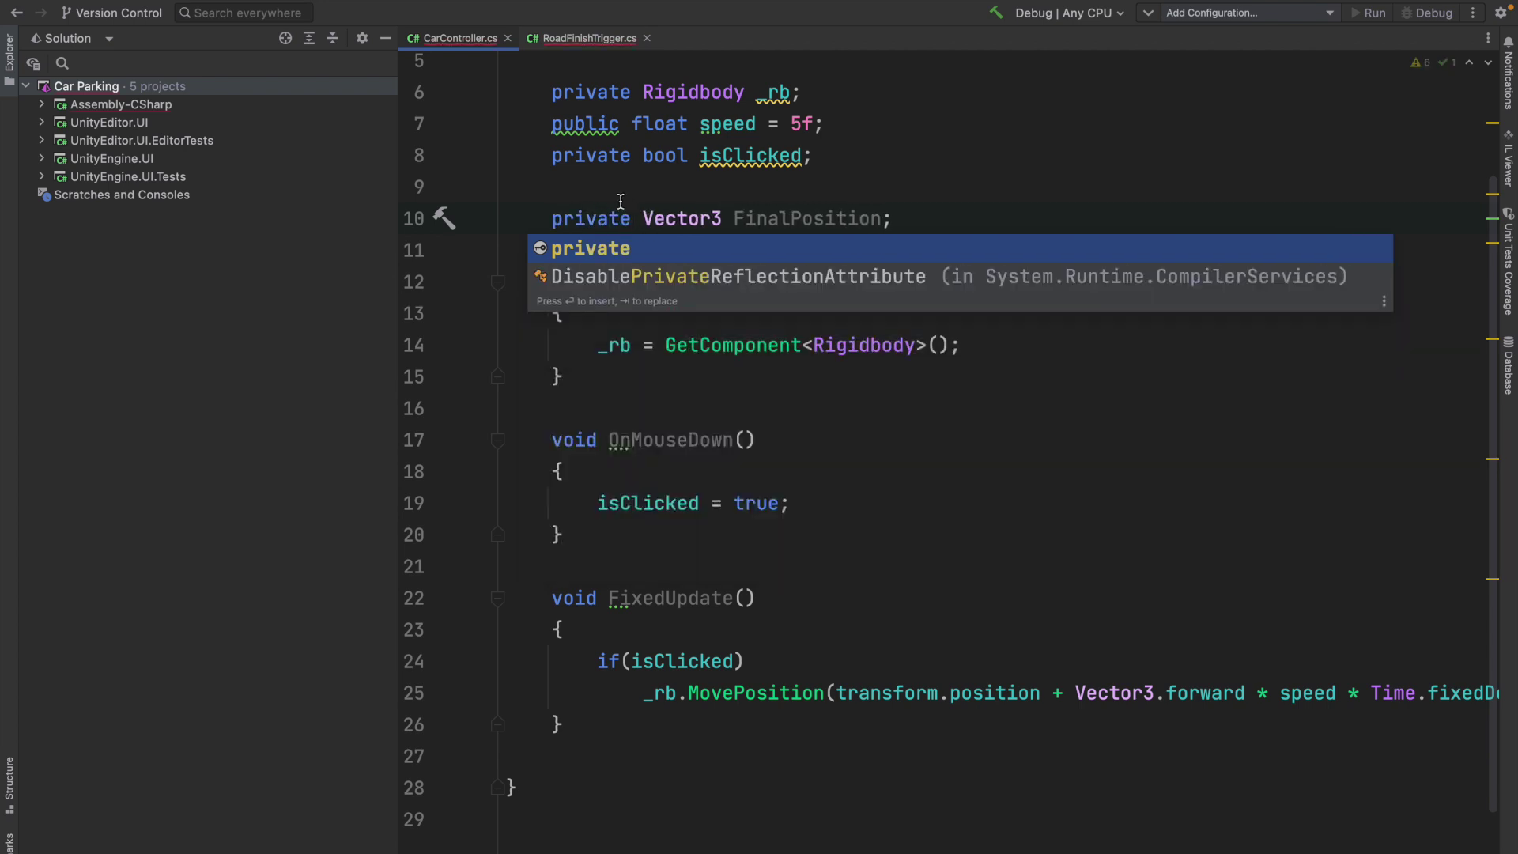
{"action": "left_click", "coordinate": [591, 38]}
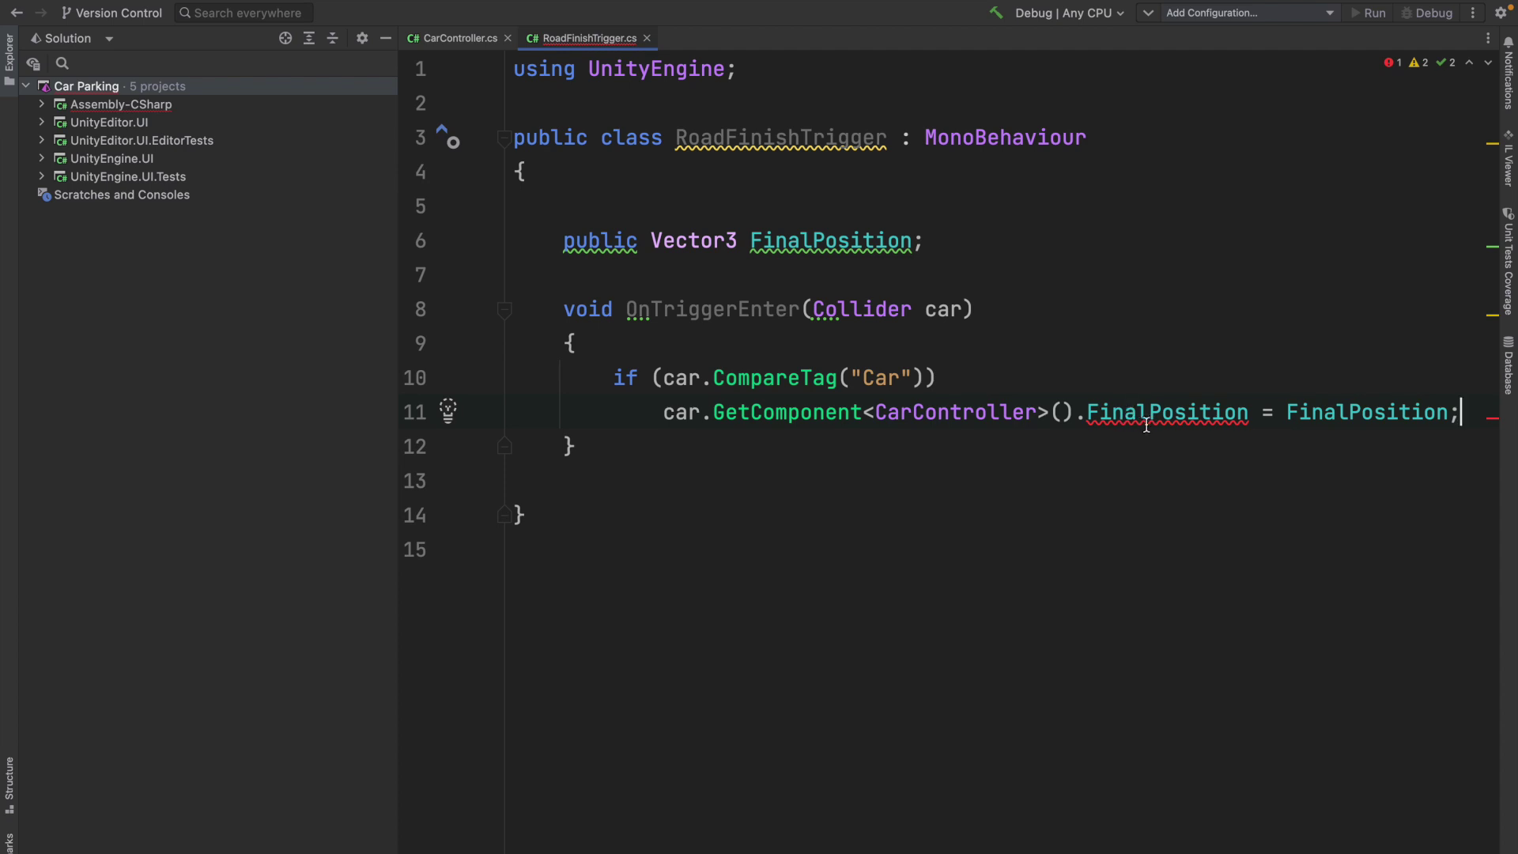
{"action": "left_click", "coordinate": [443, 38]}
{"action": "key", "text": "ctrl+z"}
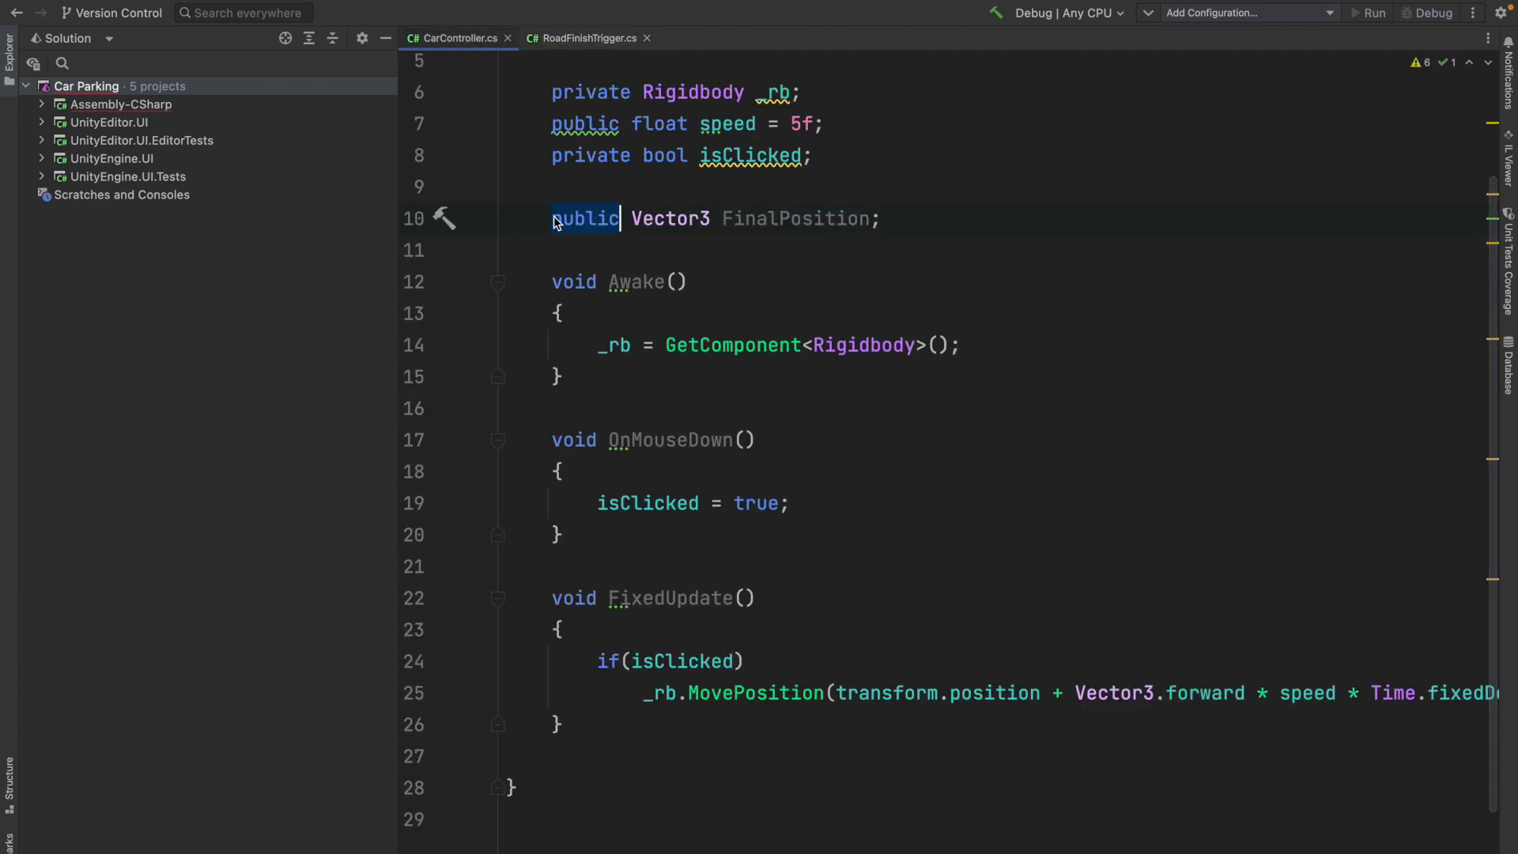
- Add the [NonSerialized] attribute before the public FinalPosition field
{"action": "key", "text": "Left"}
{"action": "type", "text": "[Se"}
{"action": "key", "text": "BackSpace"}
{"action": "key", "text": "BackSpace"}
{"action": "type", "text": "NonSer"}
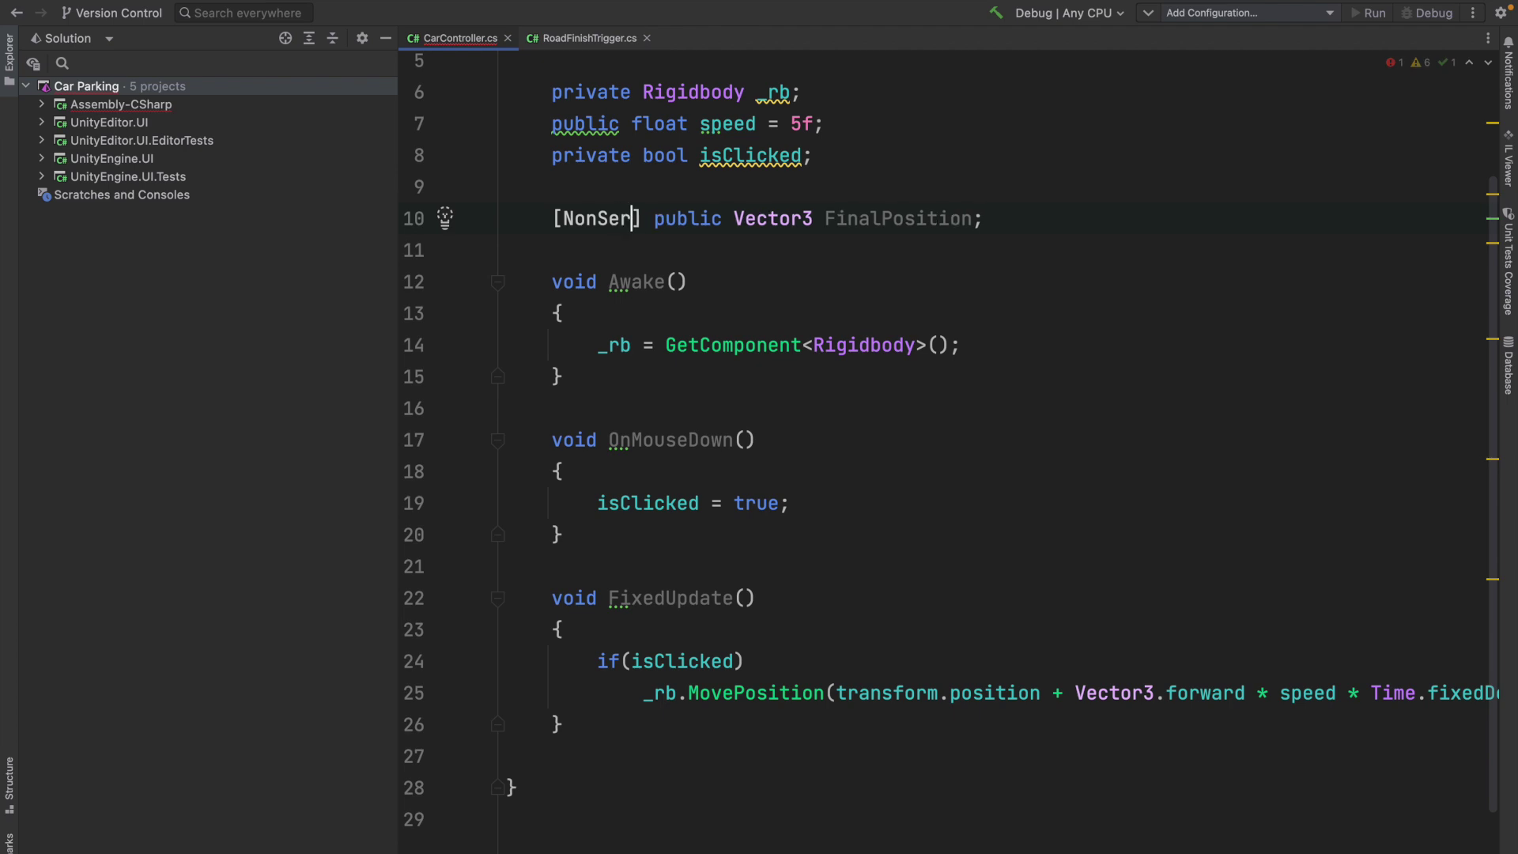
{"action": "type", "text": "ia"}
{"action": "key", "text": "Return"}
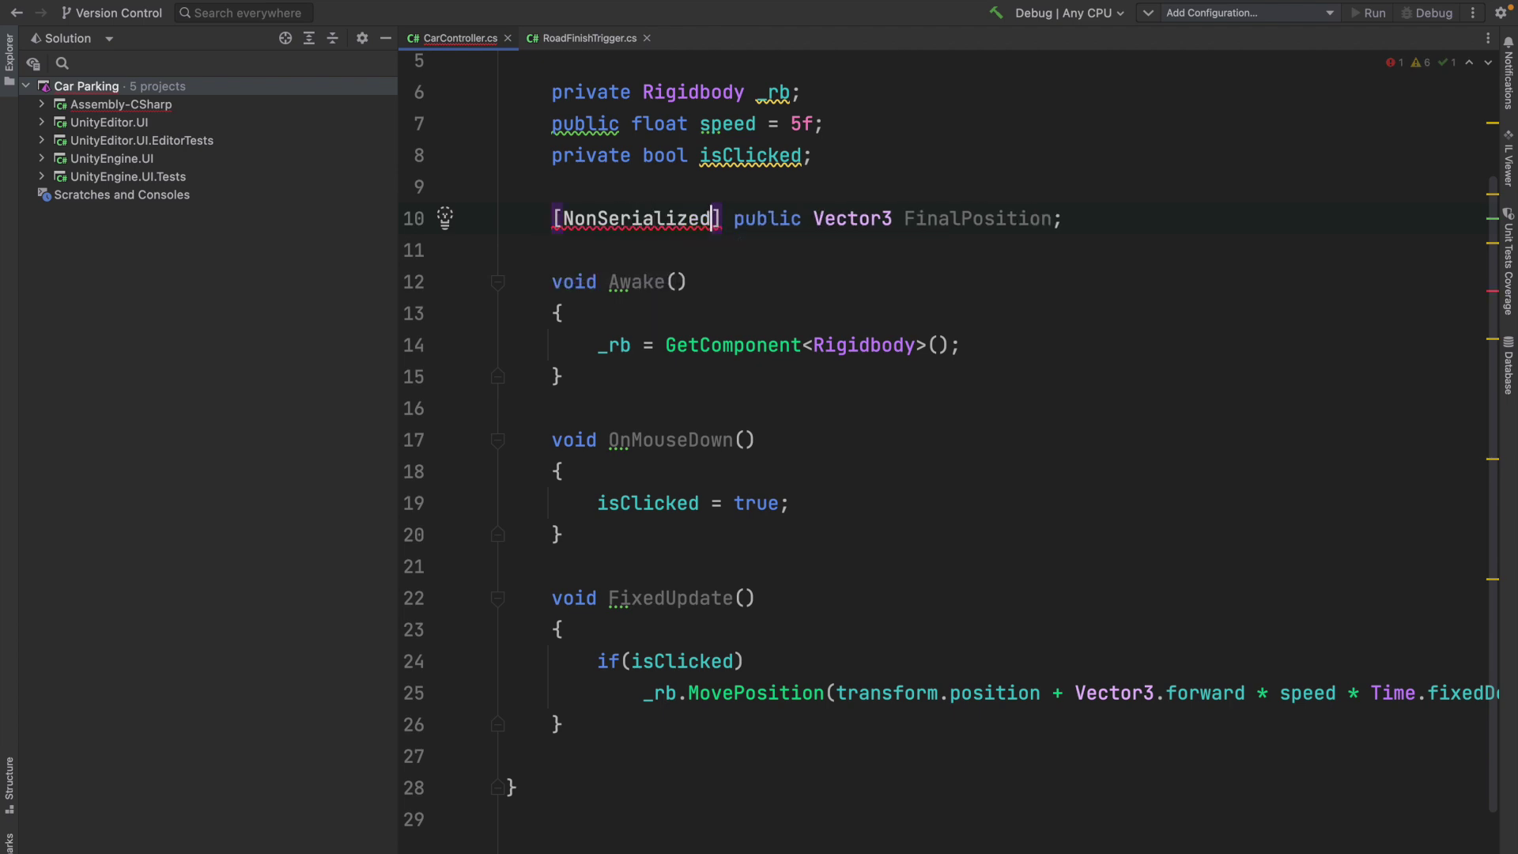
{"action": "left_click", "coordinate": [703, 230]}
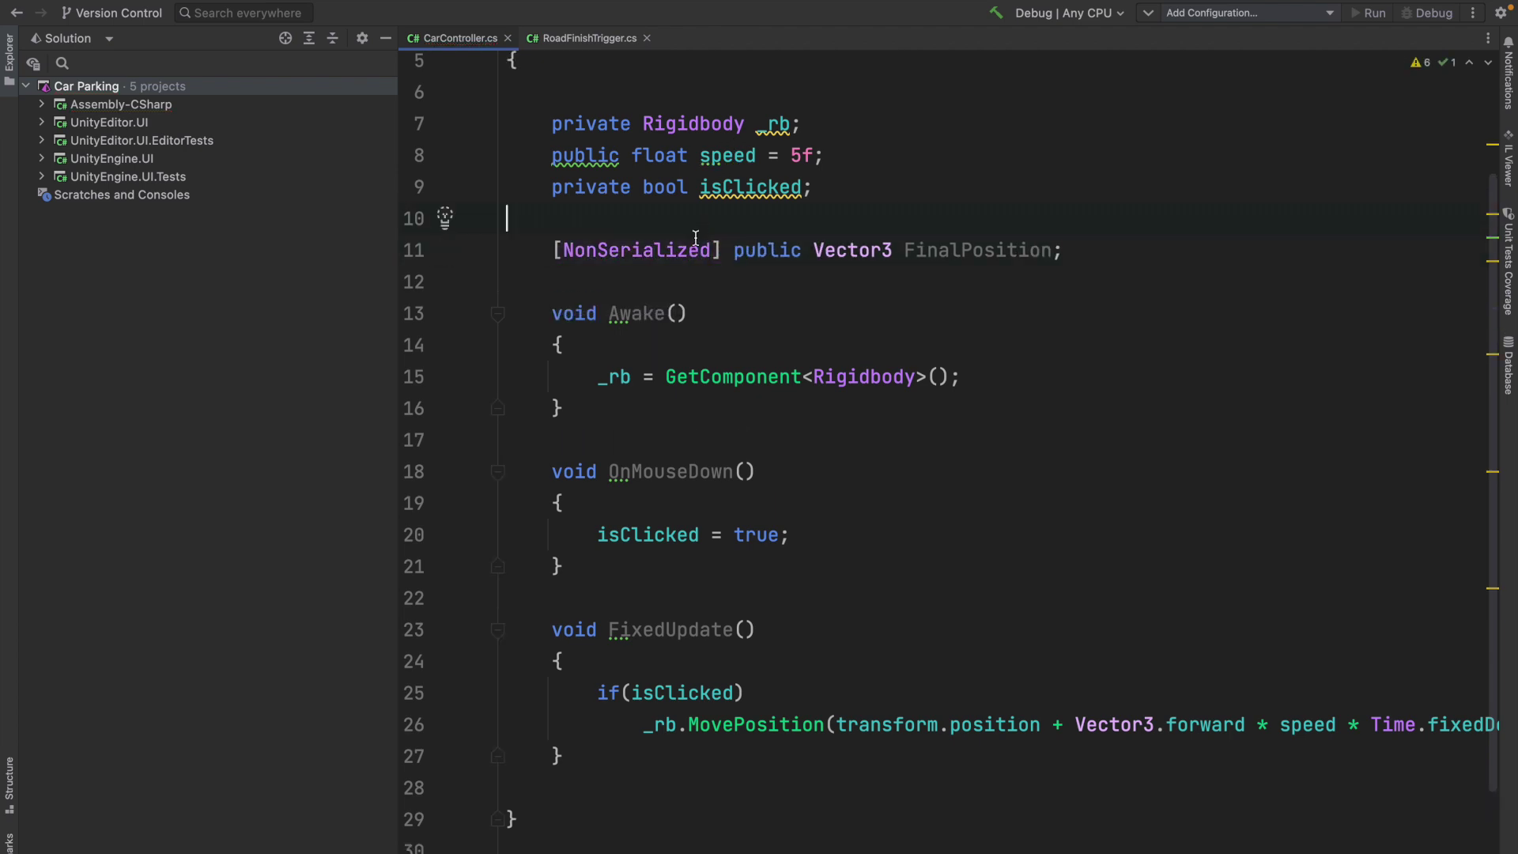
{"action": "key", "text": "super+Tab"}
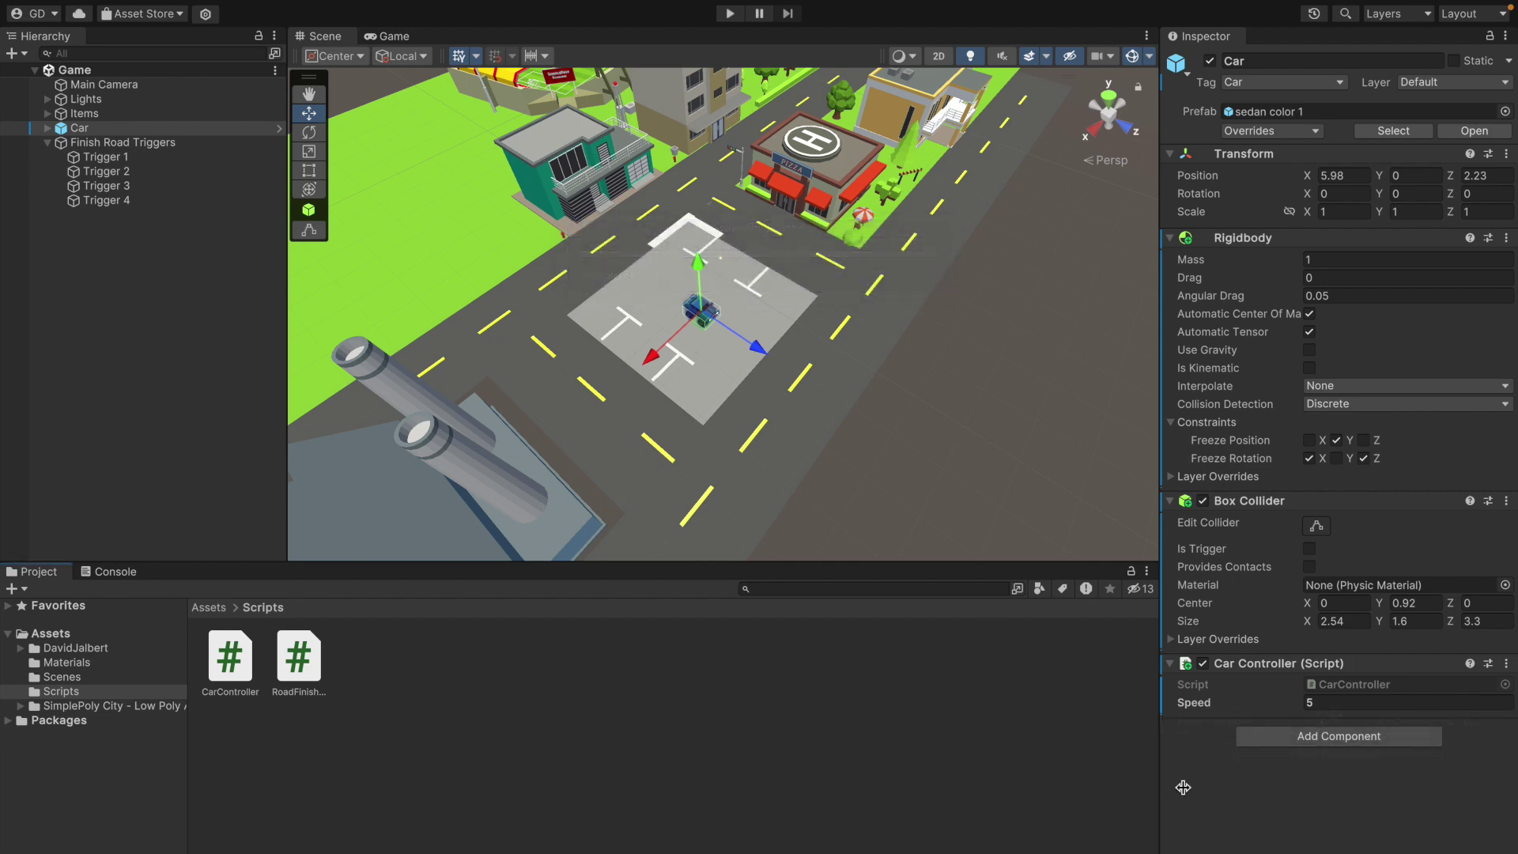
- Extend FixedUpdate's if condition with '&& FinalPosition.x == 0'
{"action": "key", "text": "super+Tab"}
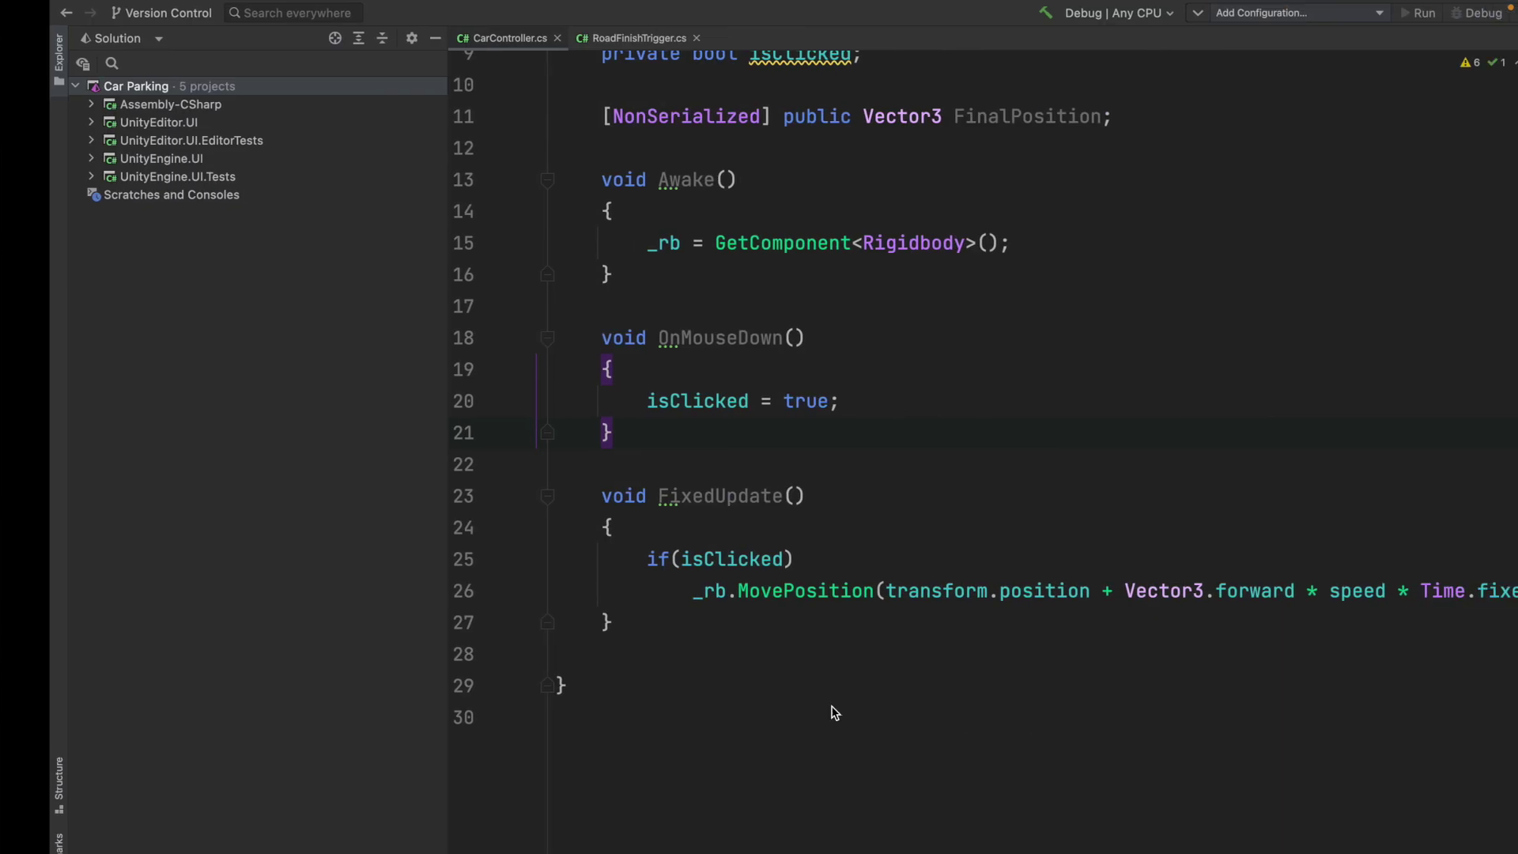
{"action": "left_click", "coordinate": [735, 559]}
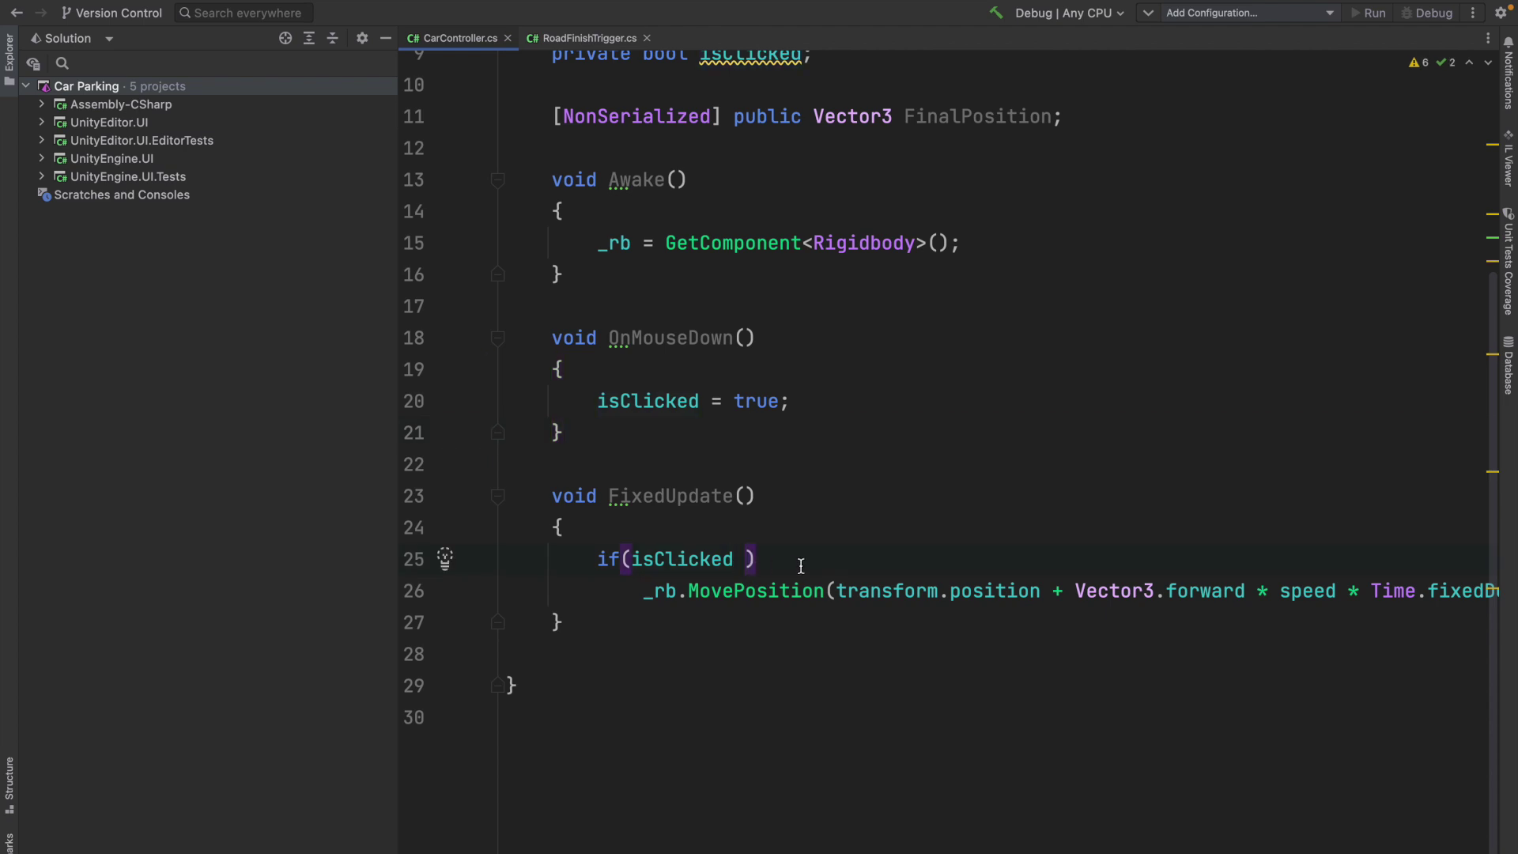
{"action": "left_click_drag", "start_coordinate": [644, 591], "coordinate": [825, 590]}
{"action": "left_click", "coordinate": [744, 559]}
{"action": "double_click", "coordinate": [985, 117]}
{"action": "left_click", "coordinate": [744, 559]}
{"action": "type", "text": "&& "}
{"action": "type", "text": "Fin"}
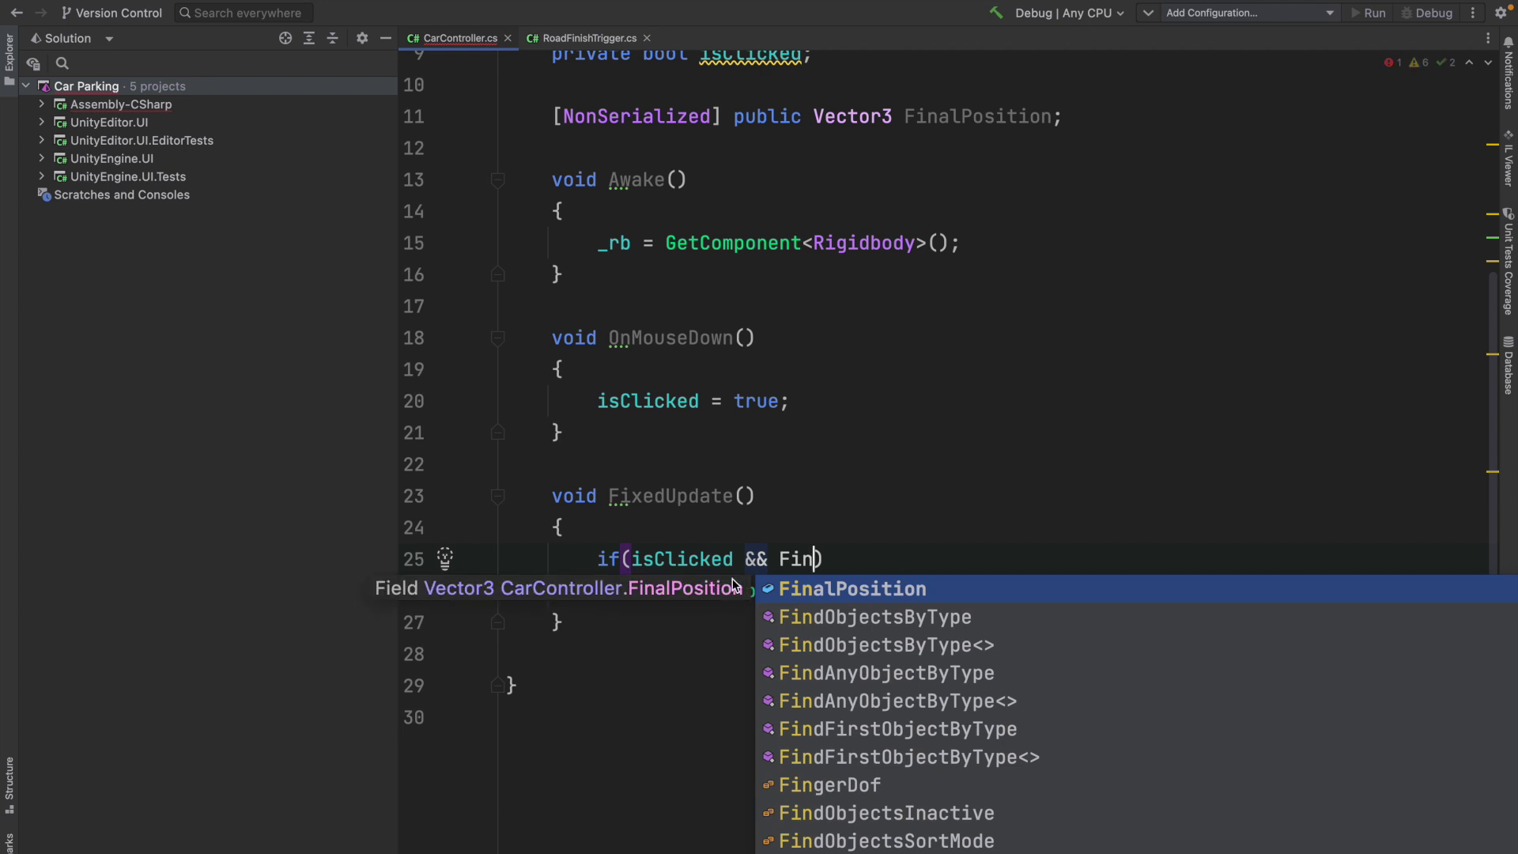
{"action": "key", "text": "Return"}
{"action": "type", "text": ".x "}
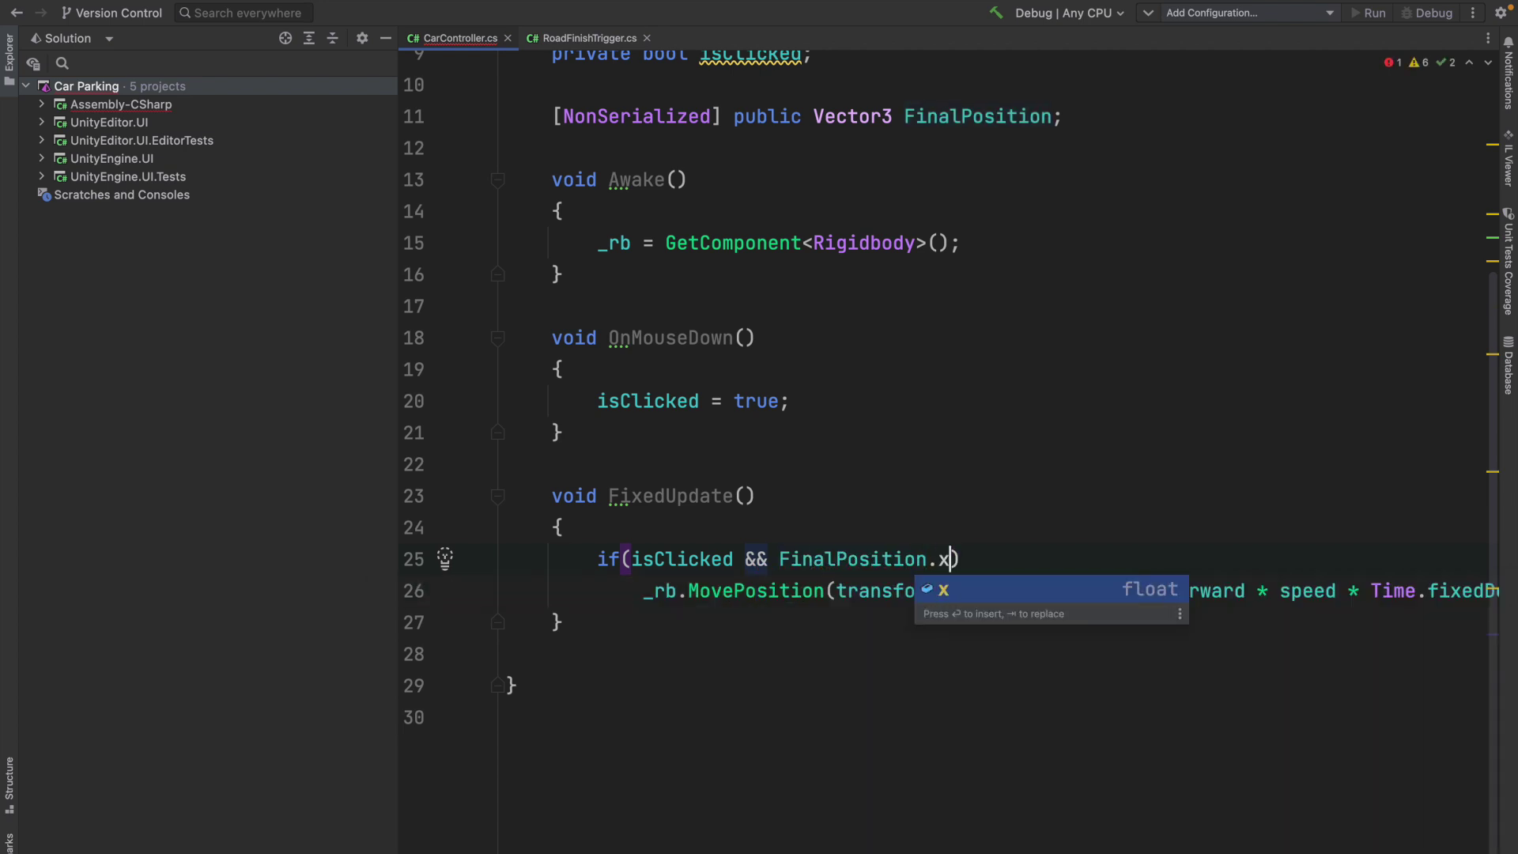
{"action": "type", "text": "== 0"}
{"action": "left_click", "coordinate": [1095, 531]}
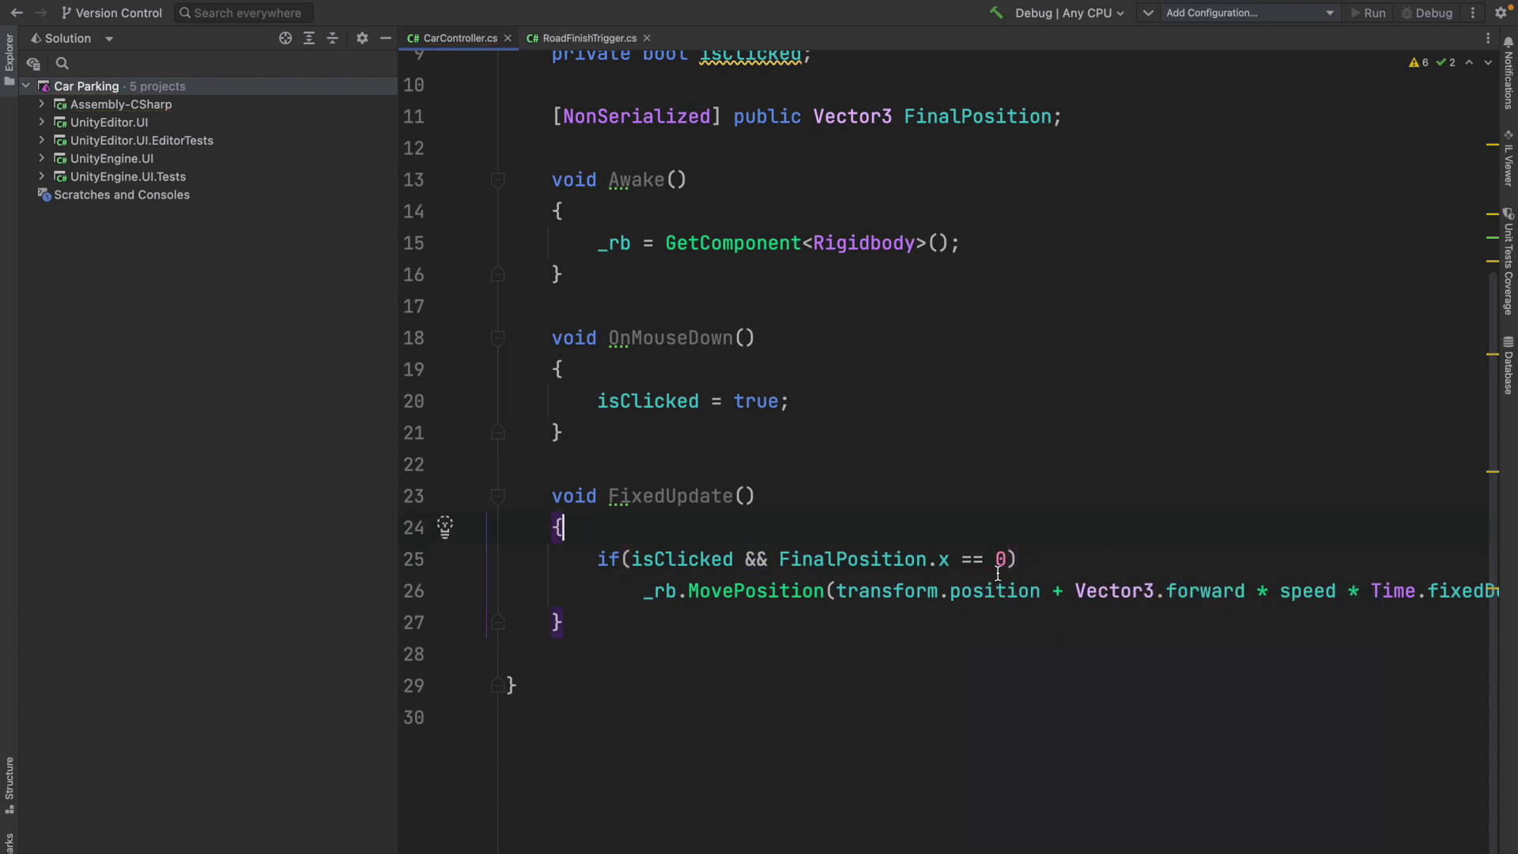
{"action": "left_click", "coordinate": [941, 561]}
{"action": "left_click", "coordinate": [986, 561]}
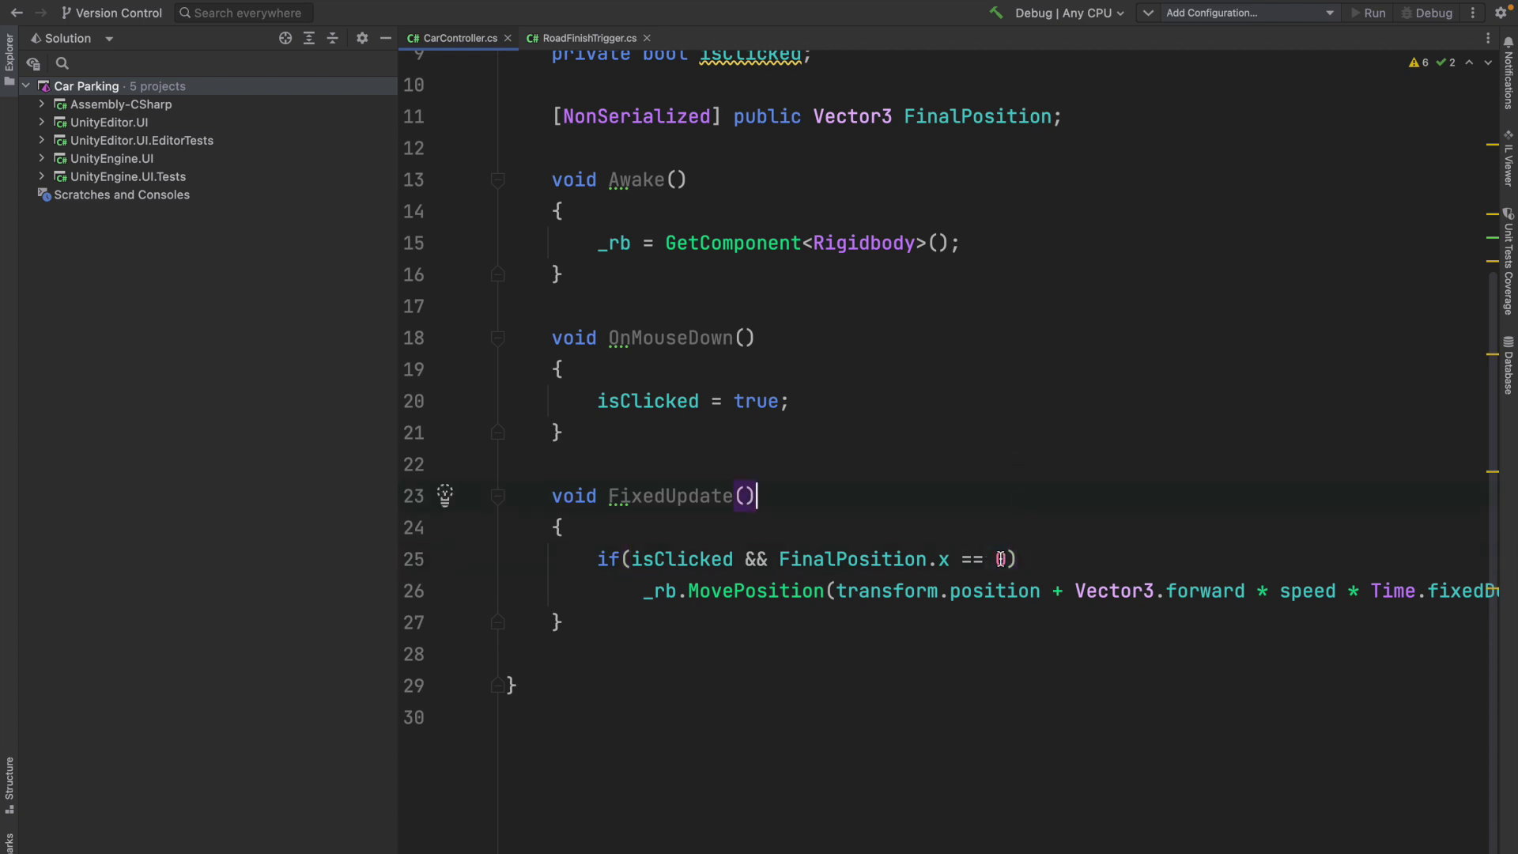
- Add a new 'void Update() { }' method after OnMouseDown, above FixedUpdate
{"action": "left_click_drag", "start_coordinate": [836, 559], "coordinate": [963, 559]}
{"action": "left_click", "coordinate": [609, 436]}
{"action": "key", "text": "Return"}
{"action": "key", "text": "Return"}
{"action": "type", "text": "void Update()"}
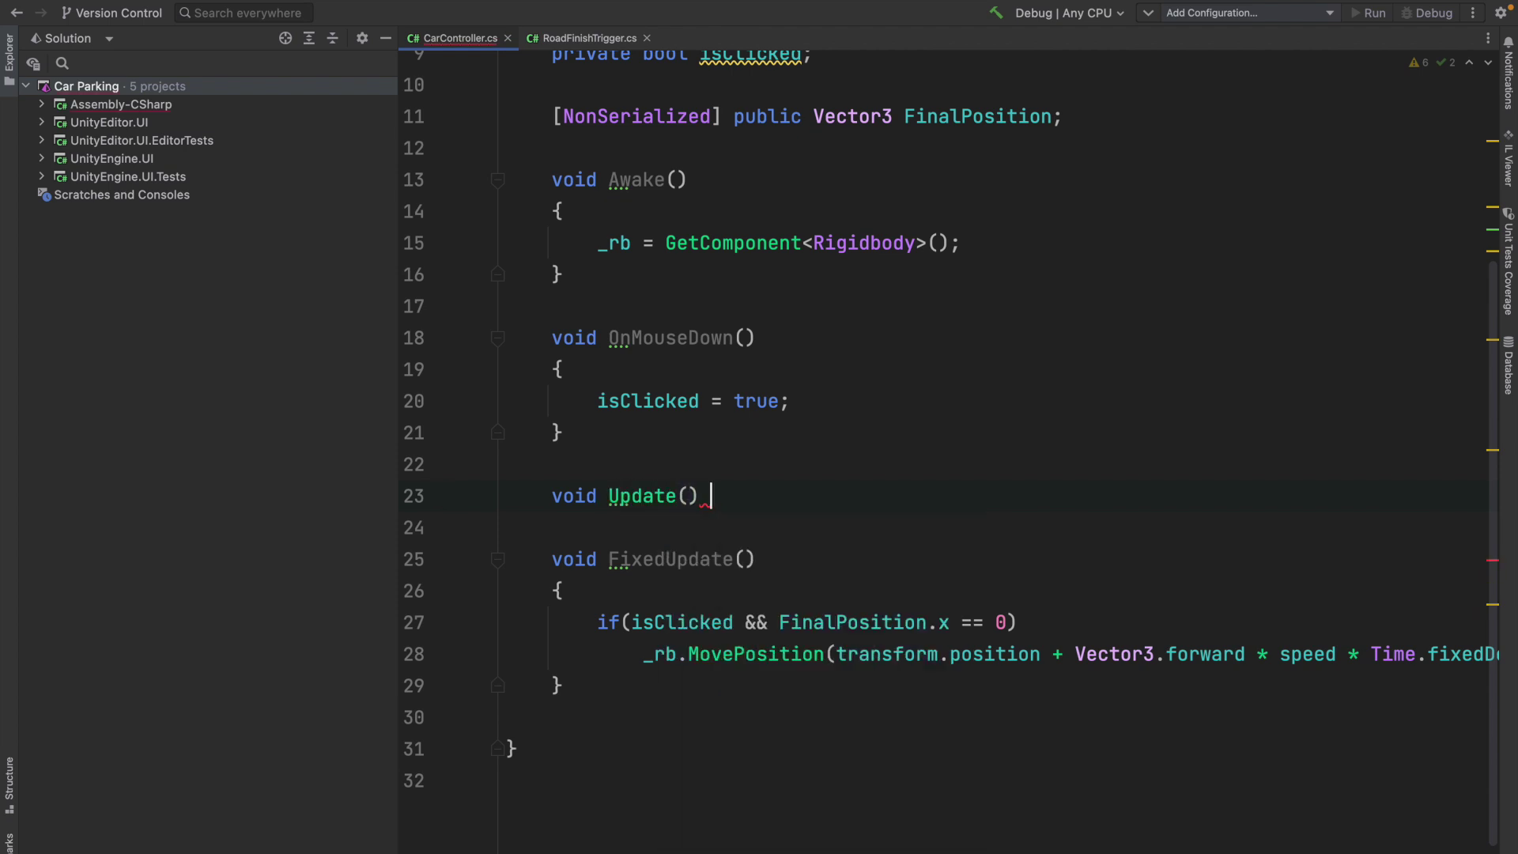
{"action": "type", "text": " {"}
{"action": "key", "text": "Return"}
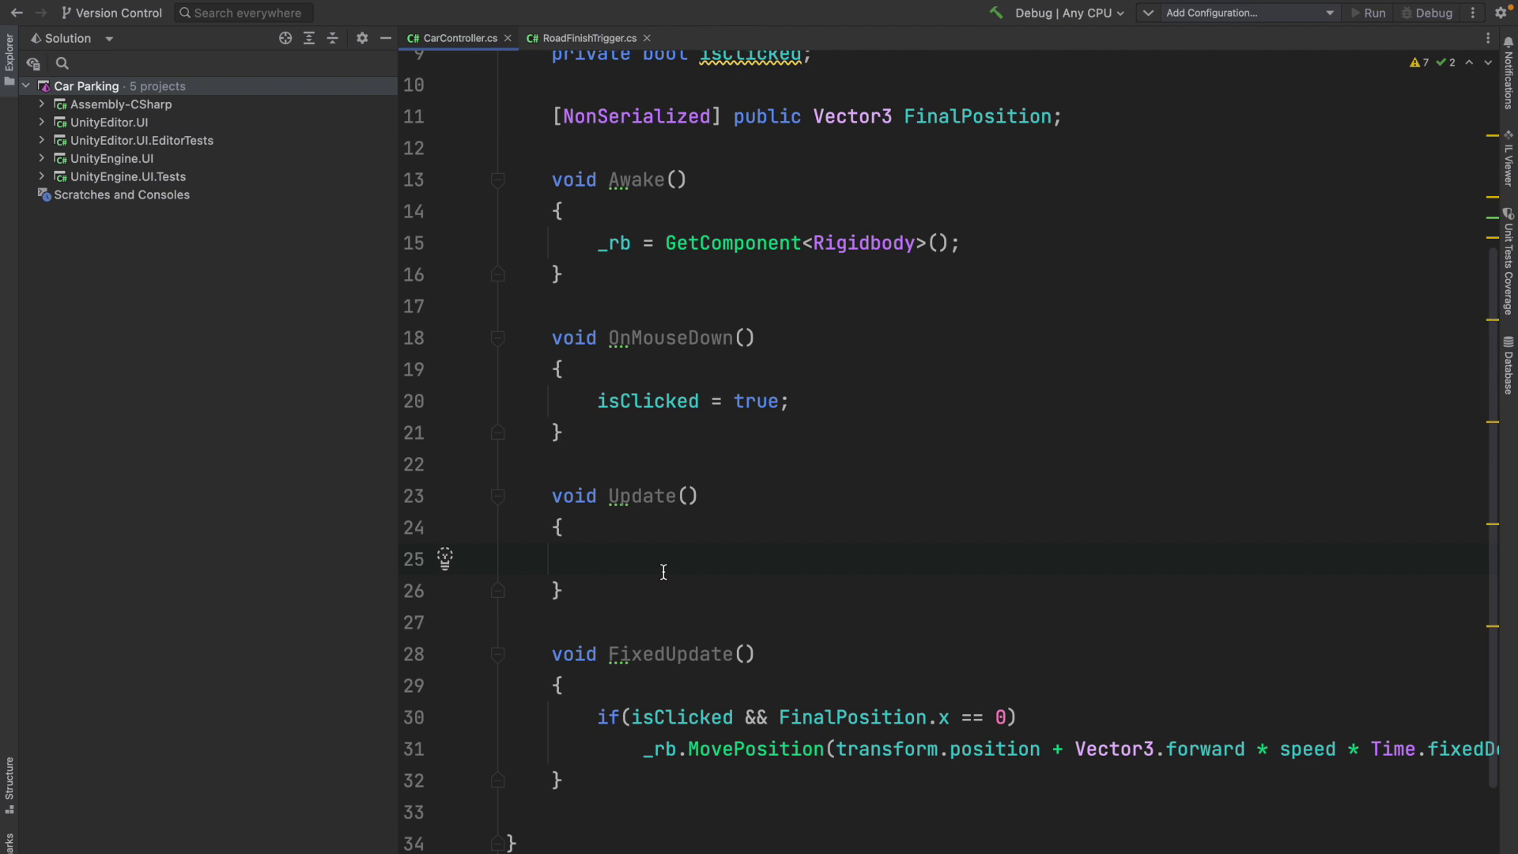
- Add an if (FinalPosition.x != 0) condition in Update
{"action": "type", "text": "if"}
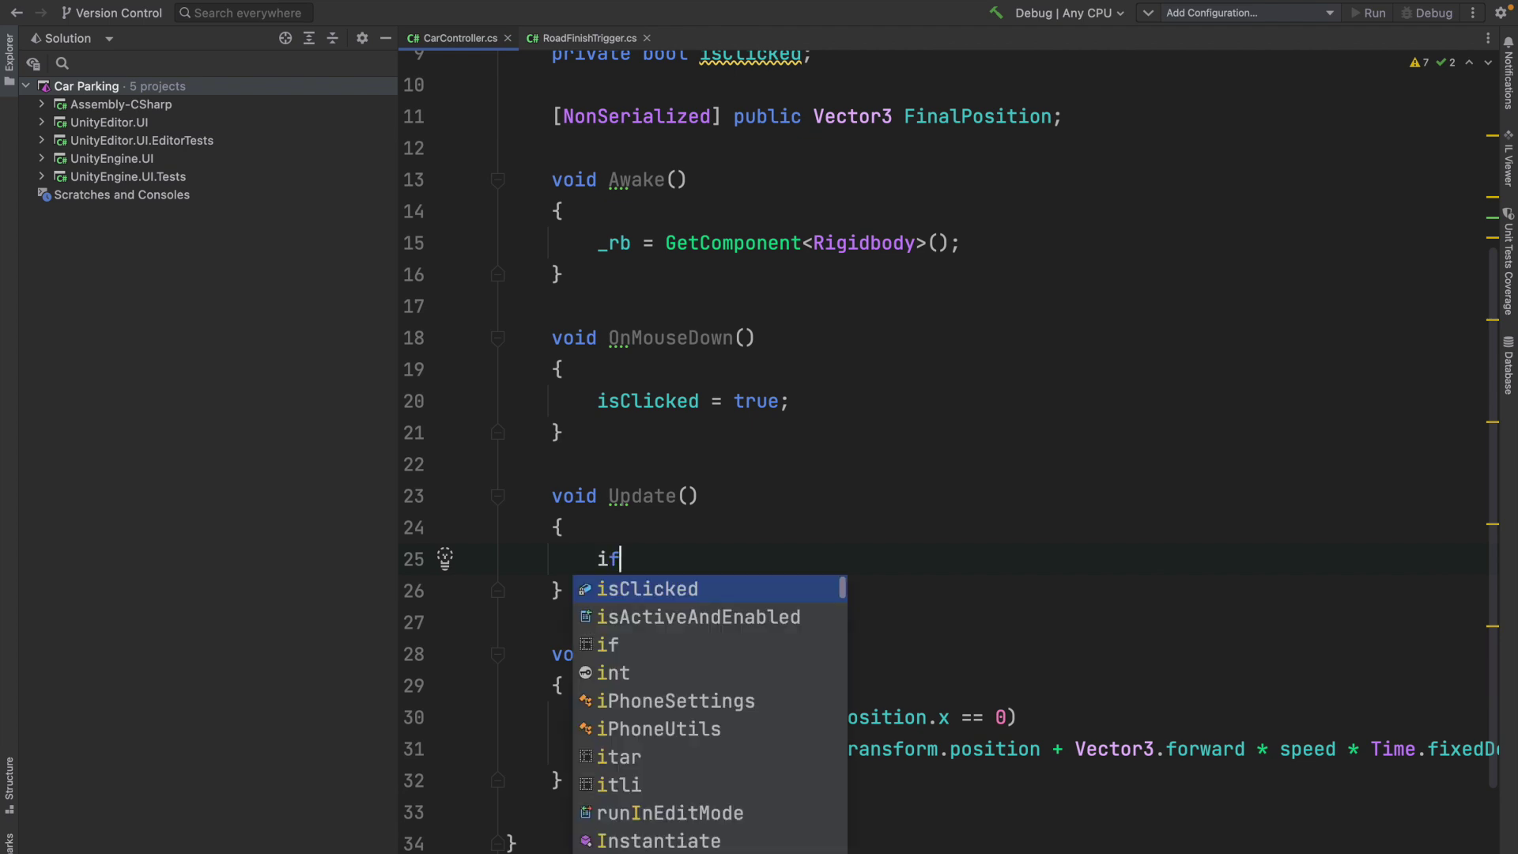
{"action": "type", "text": "(Fin"}
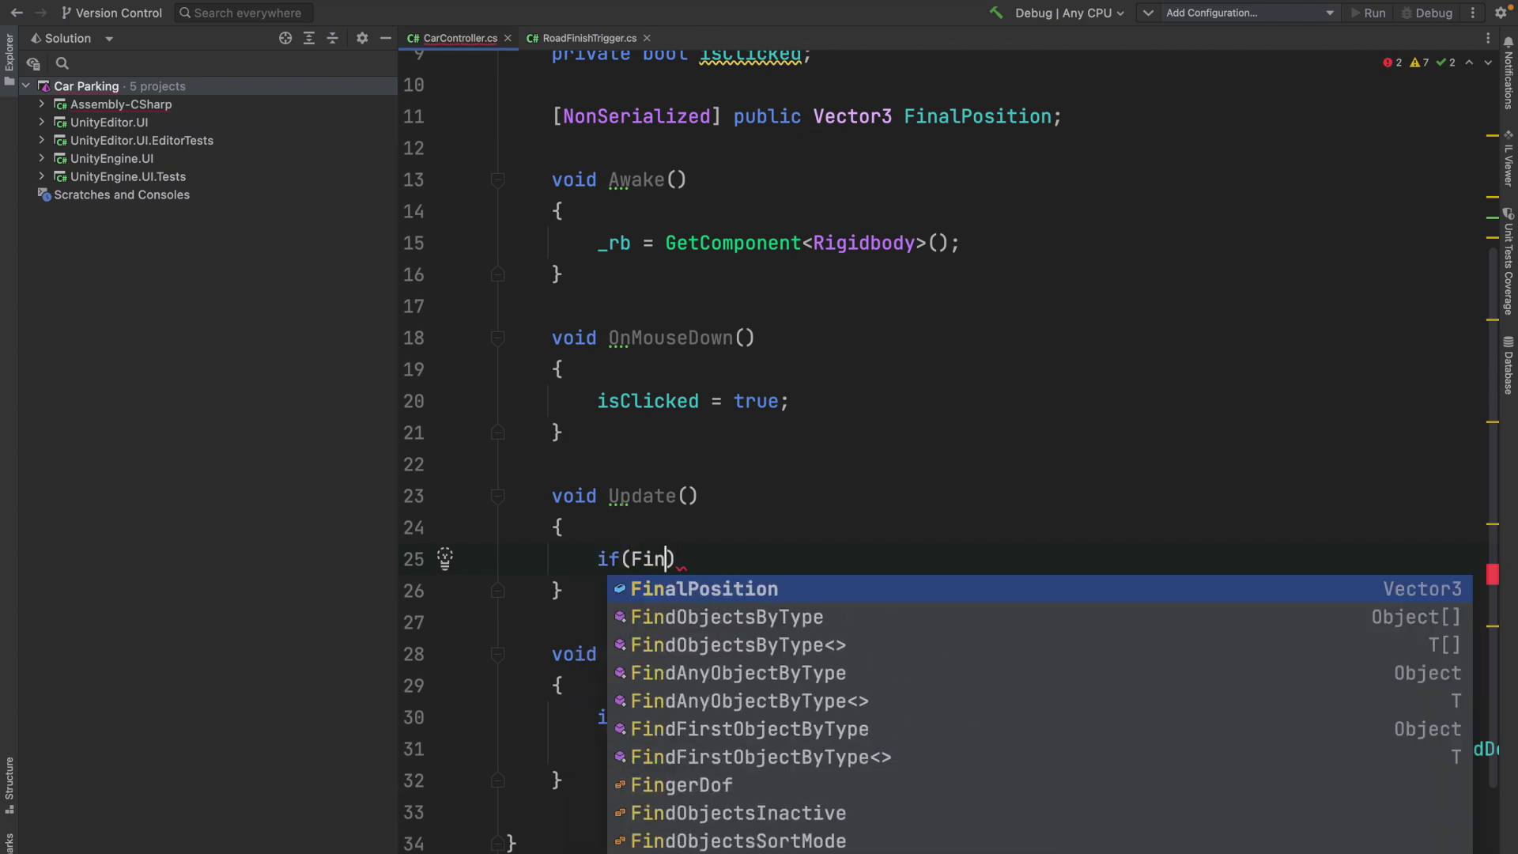
{"action": "key", "text": "Return"}
{"action": "type", "text": ".x != 0)"}
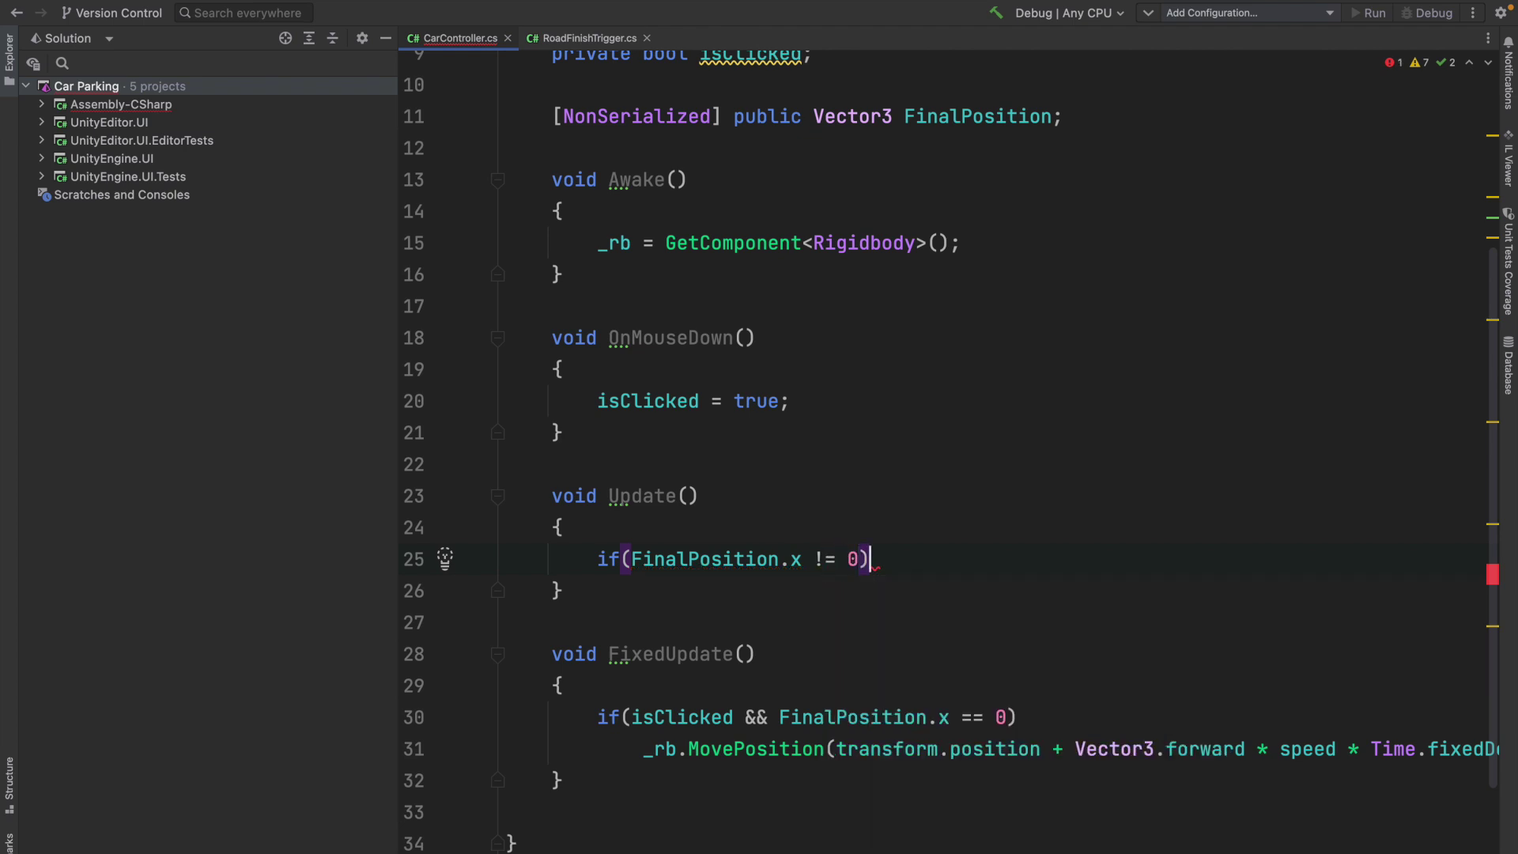
{"action": "key", "text": "Return"}
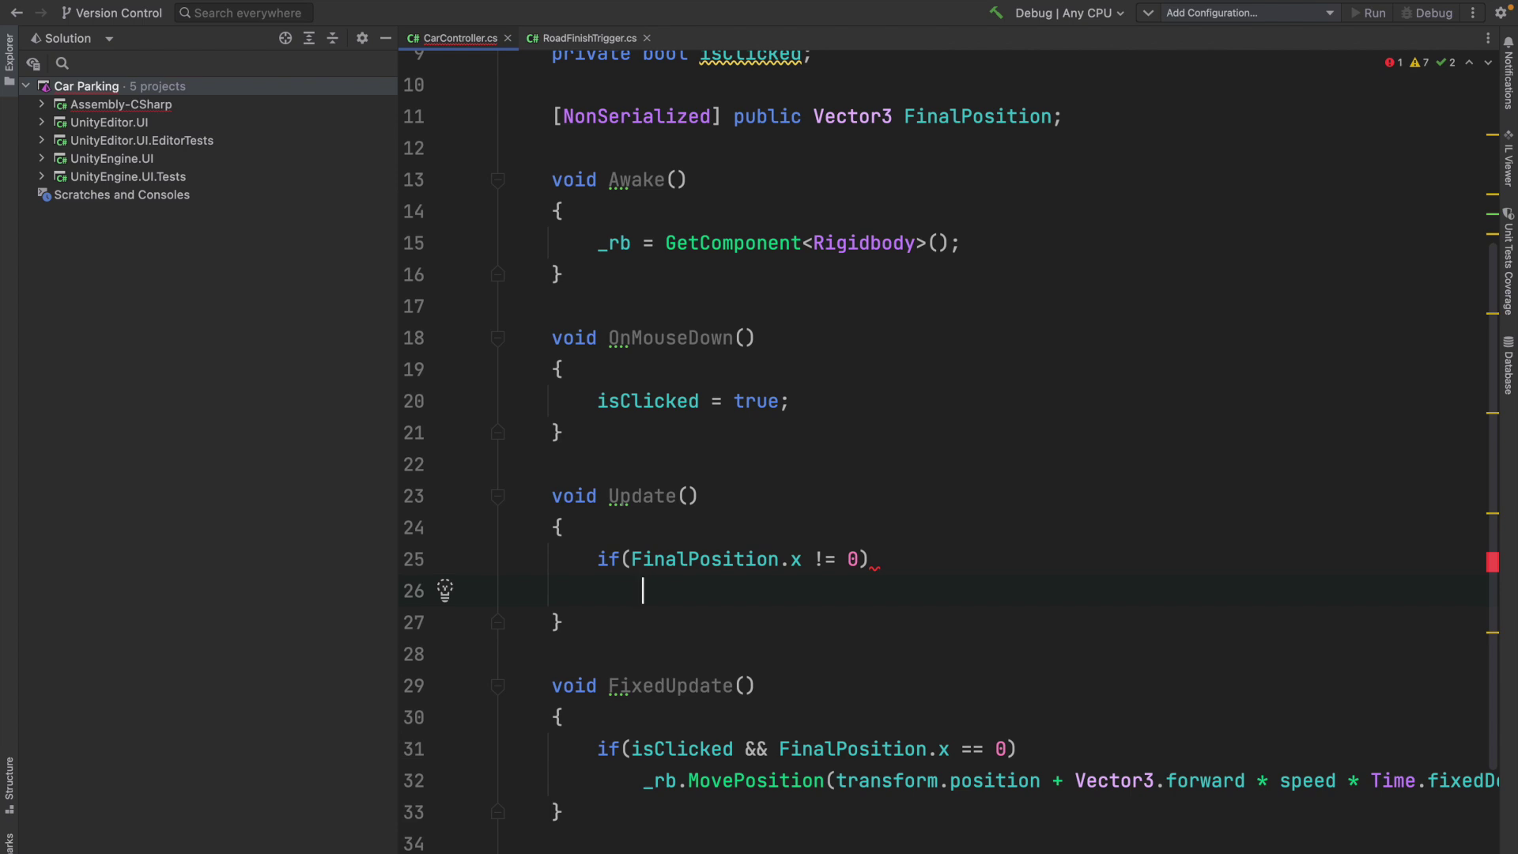
- Inside the if, begin the statement transform.position = Vector3.MoveTowards(
{"action": "type", "text": "tra"}
{"action": "key", "text": "Return"}
{"action": "type", "text": ".pos"}
{"action": "key", "text": "Escape"}
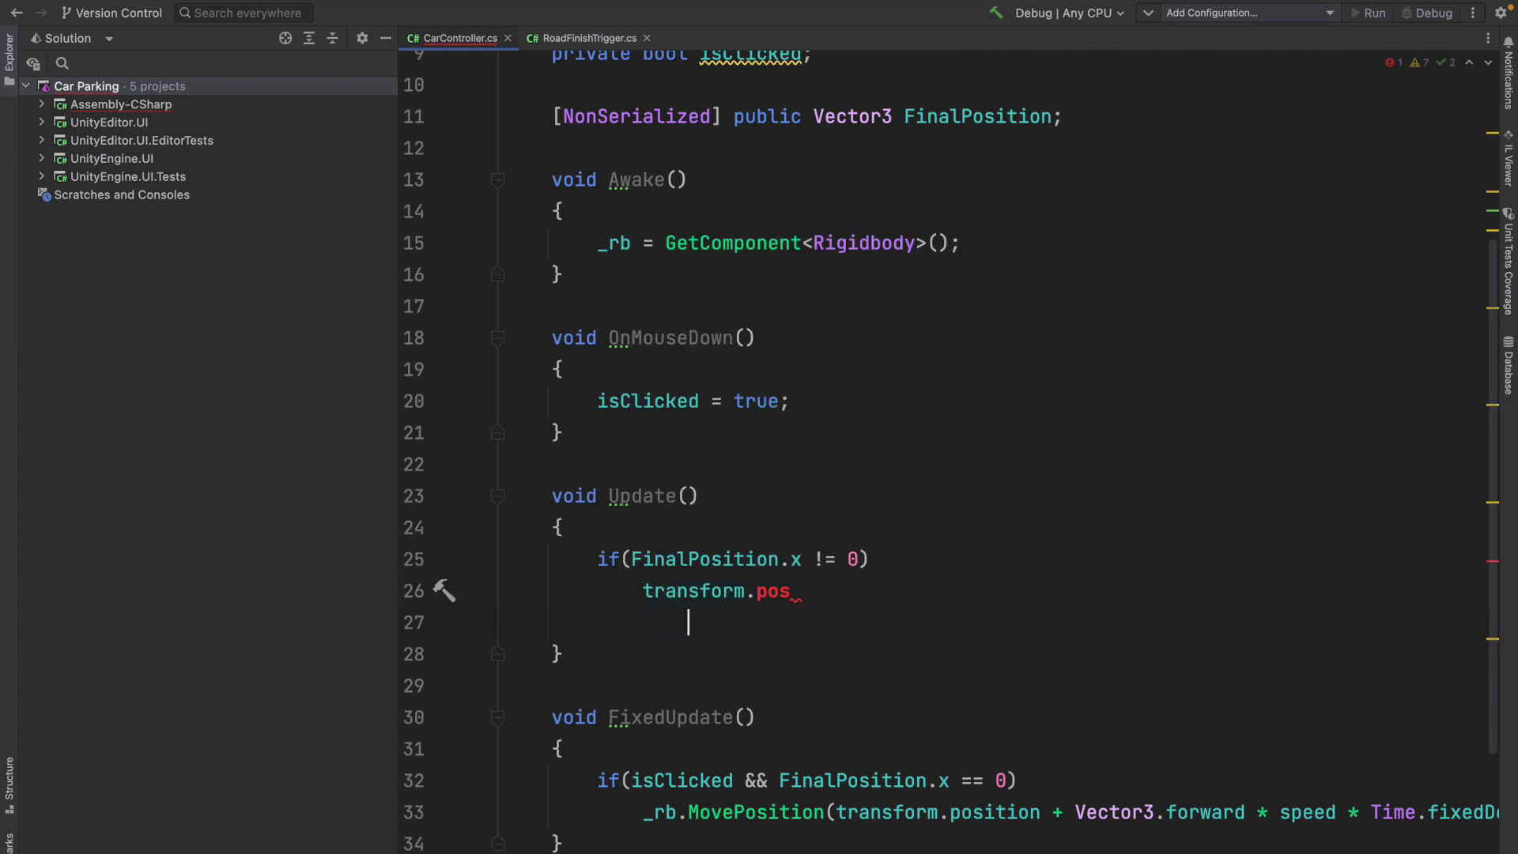
{"action": "key", "text": "BackSpace"}
{"action": "type", "text": "si"}
{"action": "key", "text": "Return"}
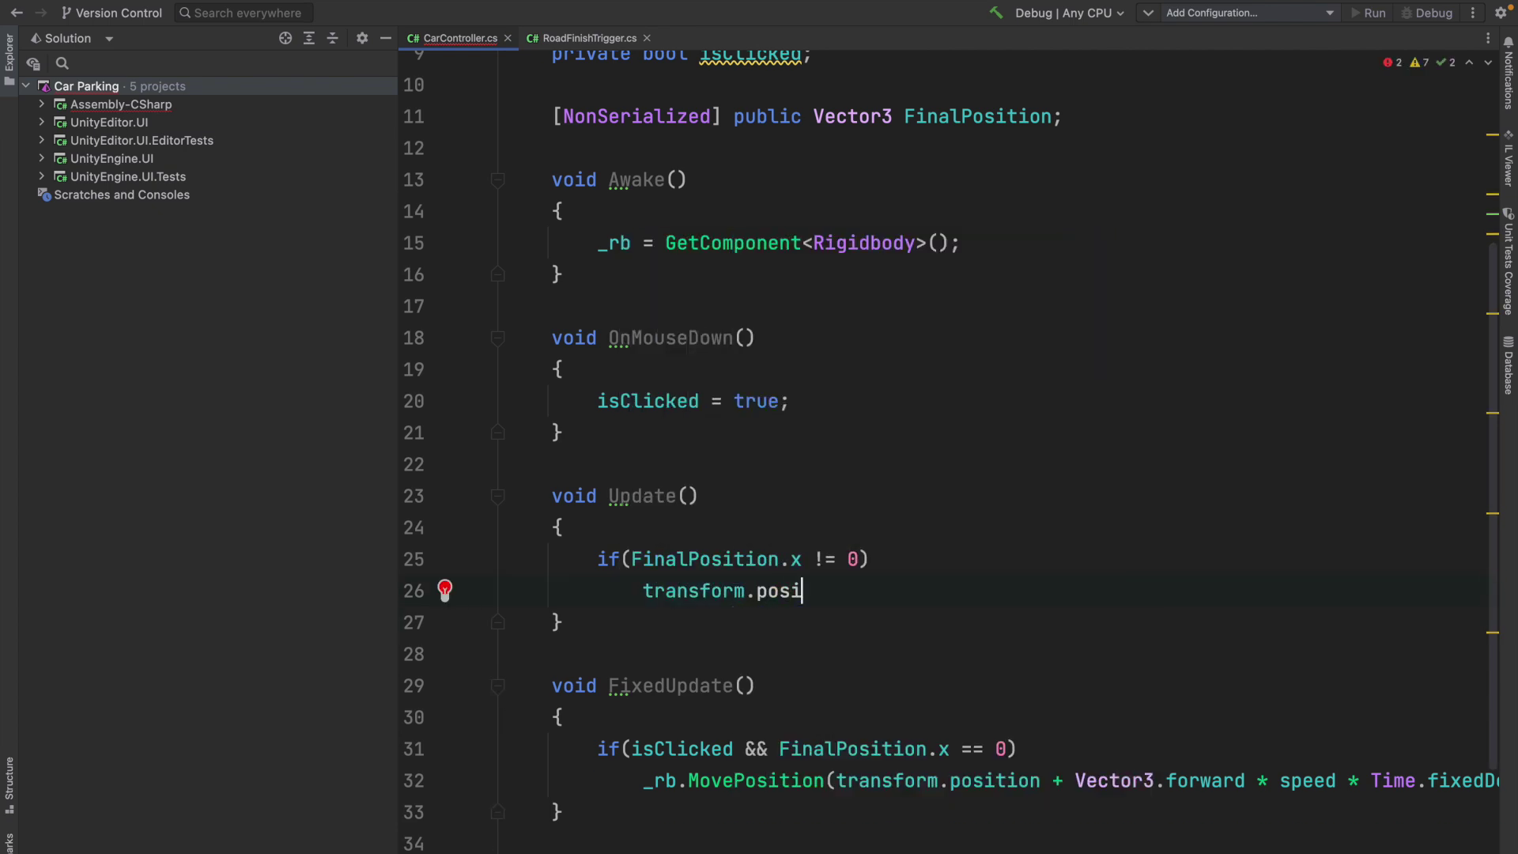
{"action": "type", "text": "tion = "}
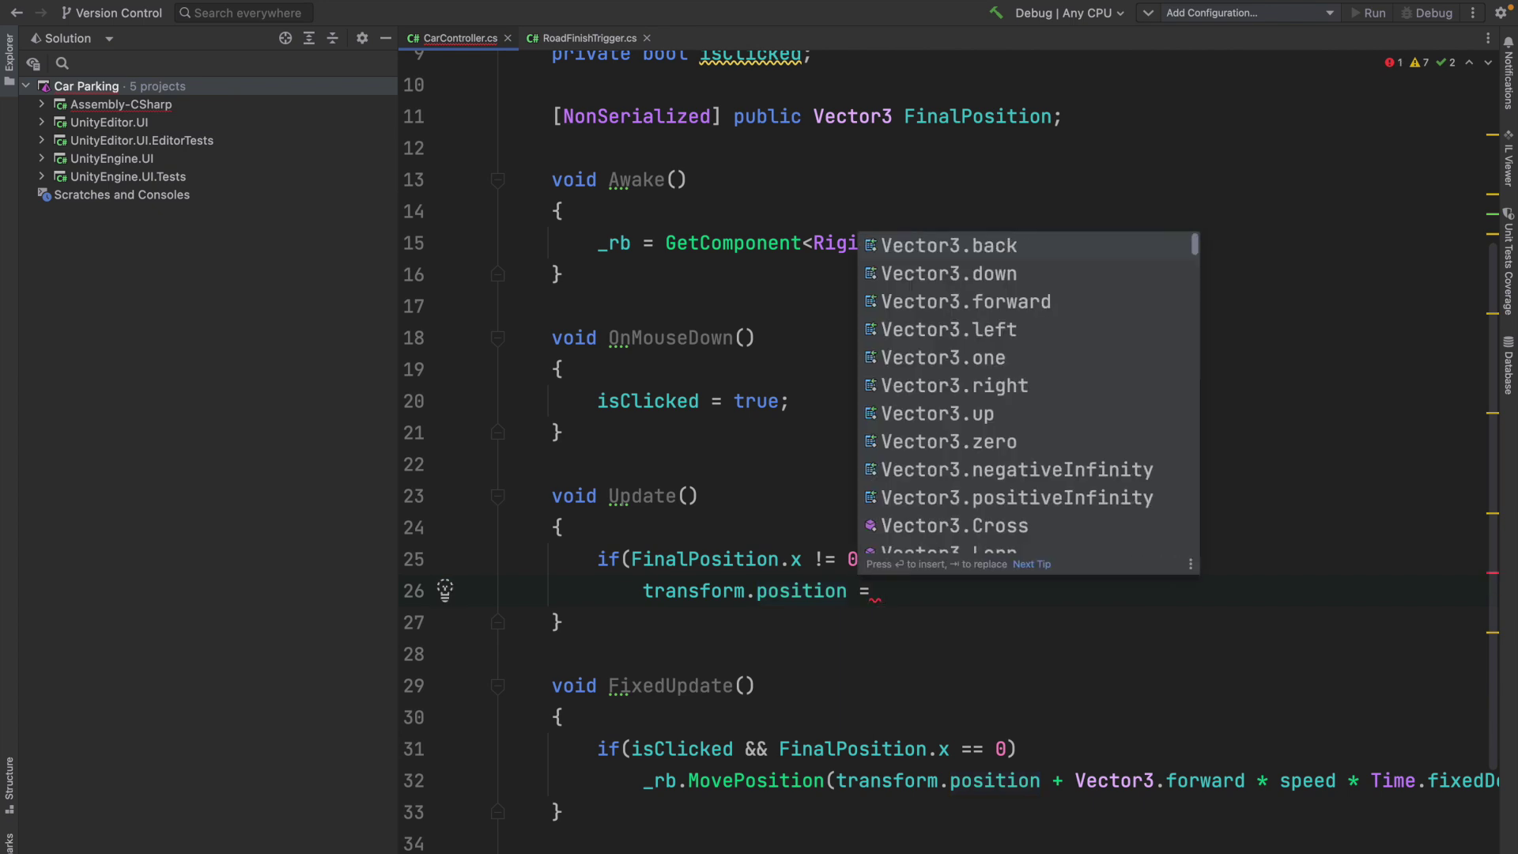
{"action": "type", "text": "Vec"}
{"action": "key", "text": "Down"}
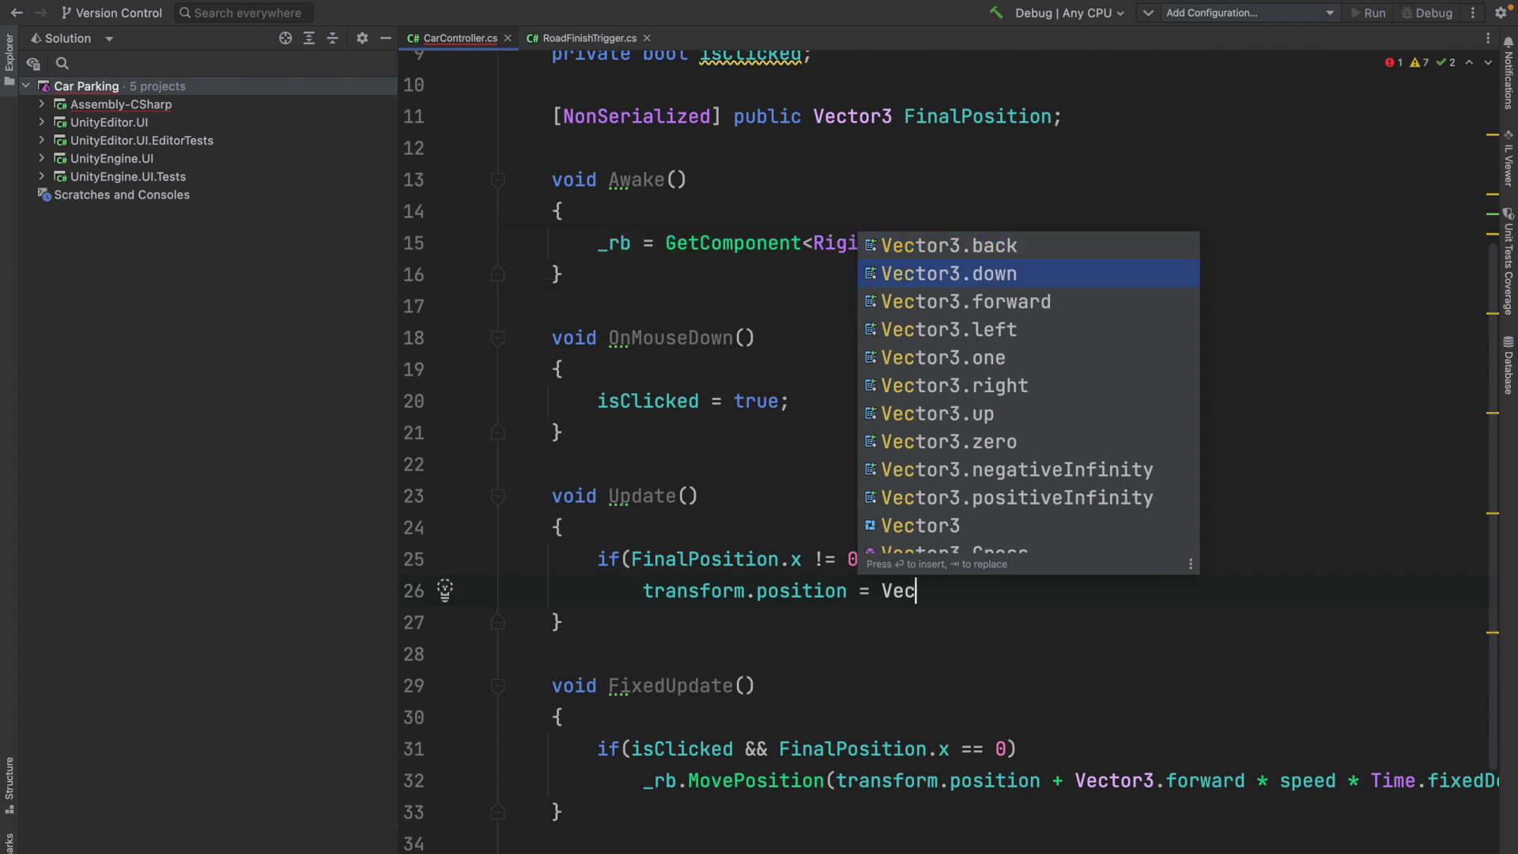
{"action": "type", "text": "tor3."}
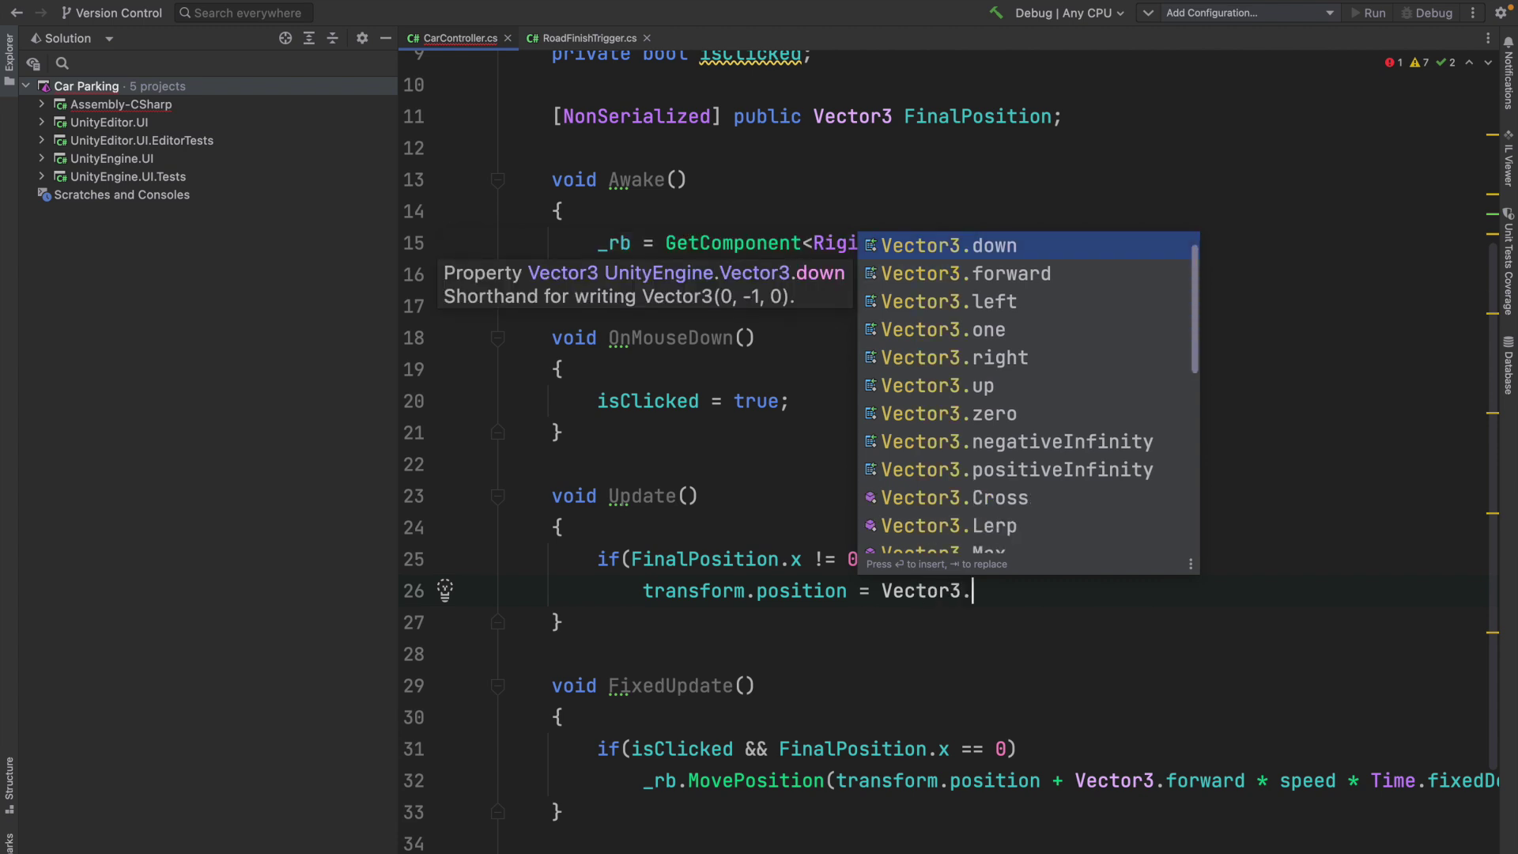
{"action": "type", "text": "Move"}
{"action": "key", "text": "Return"}
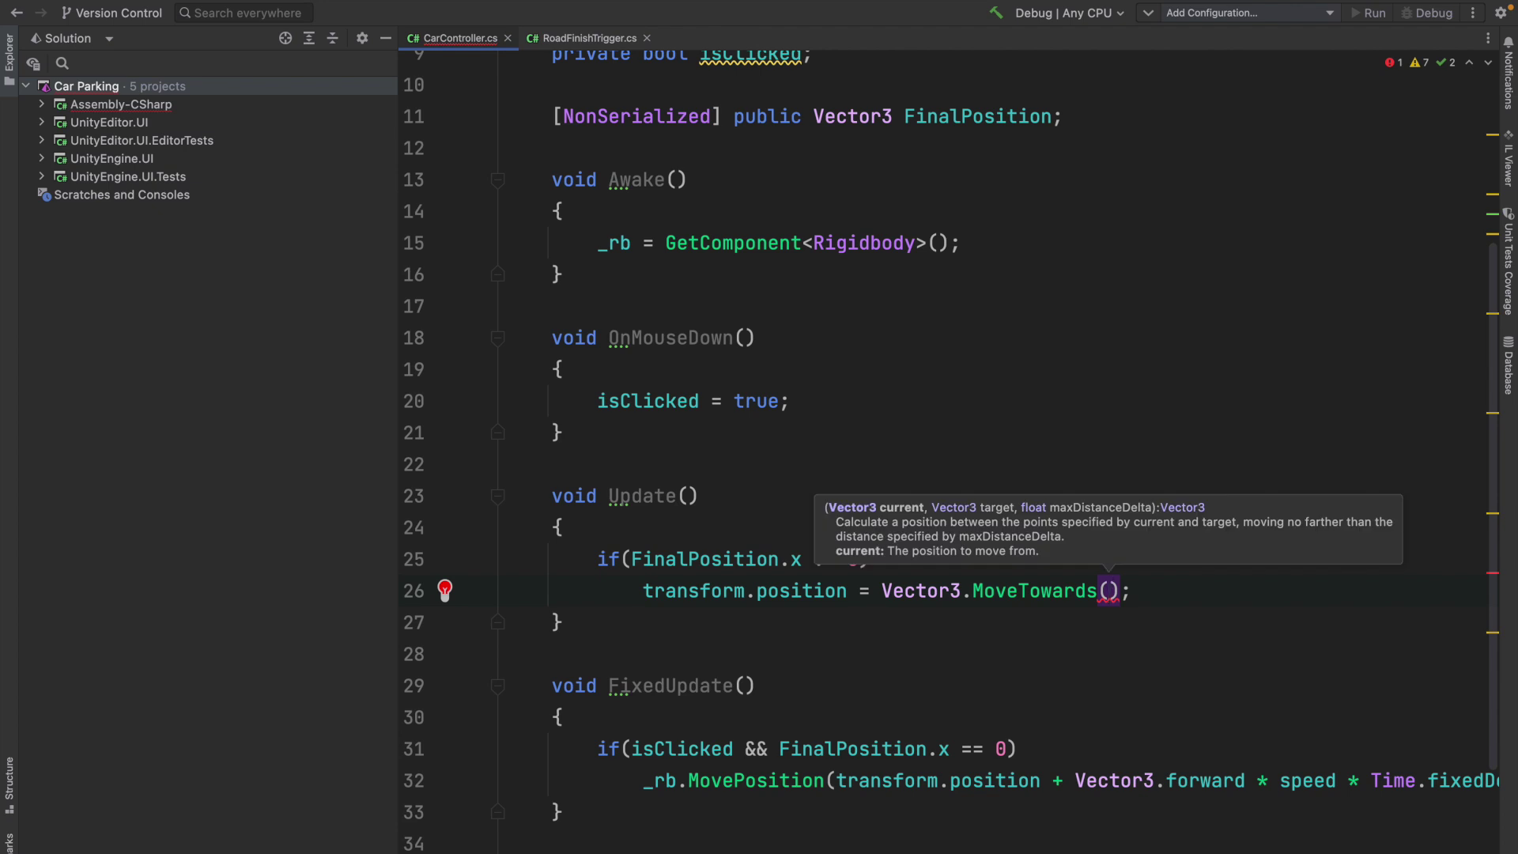
- Pass transform.position and FinalPosition to MoveTowards, and add finalSpeed = 15f after speed
{"action": "type", "text": "tra"}
{"action": "key", "text": "Return"}
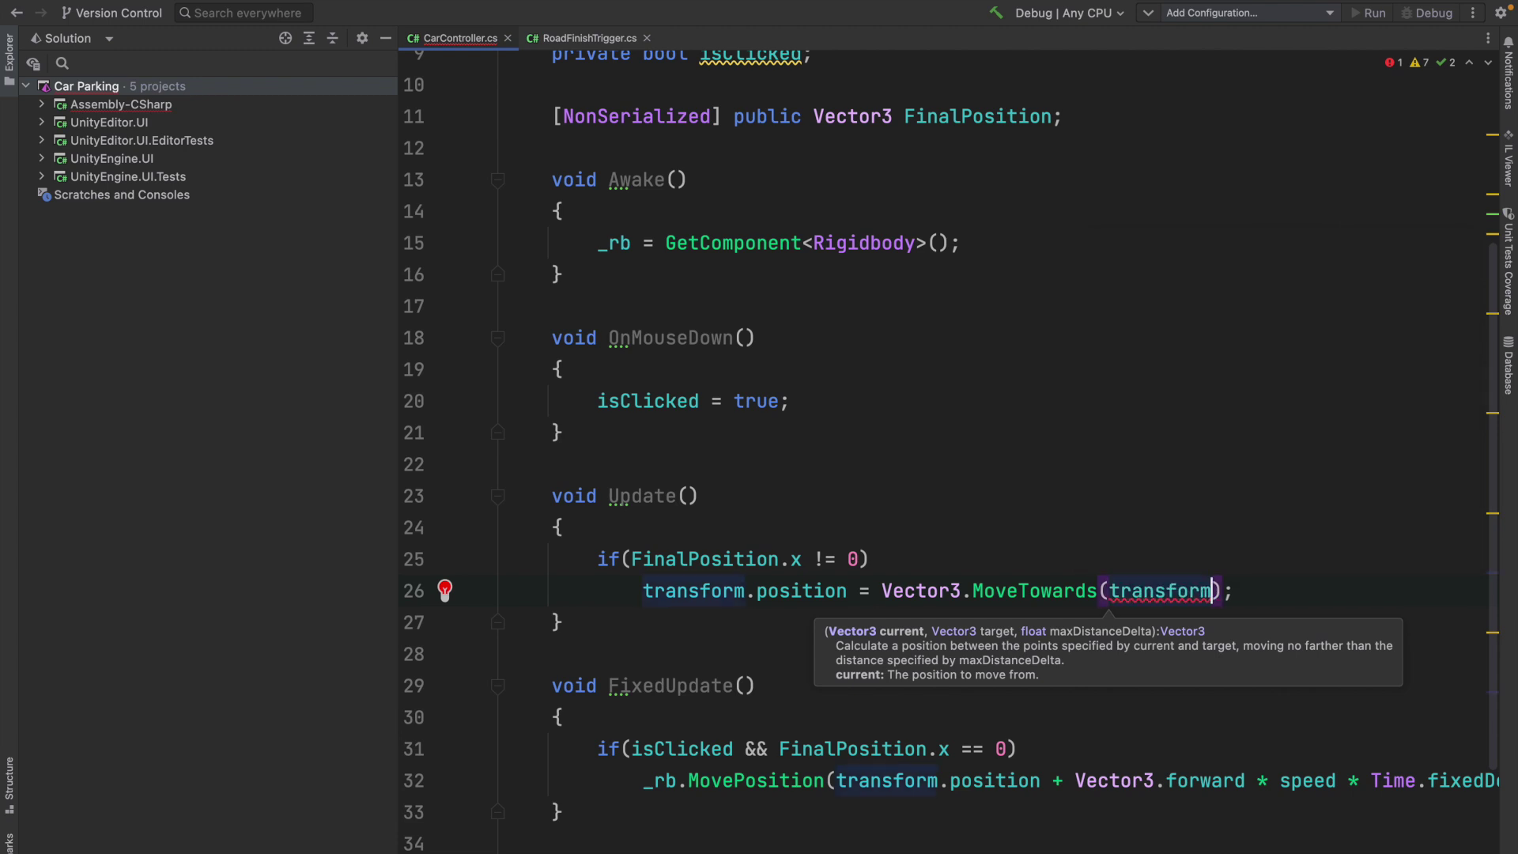
{"action": "type", "text": ".pos"}
{"action": "key", "text": "Return"}
{"action": "type", "text": ","}
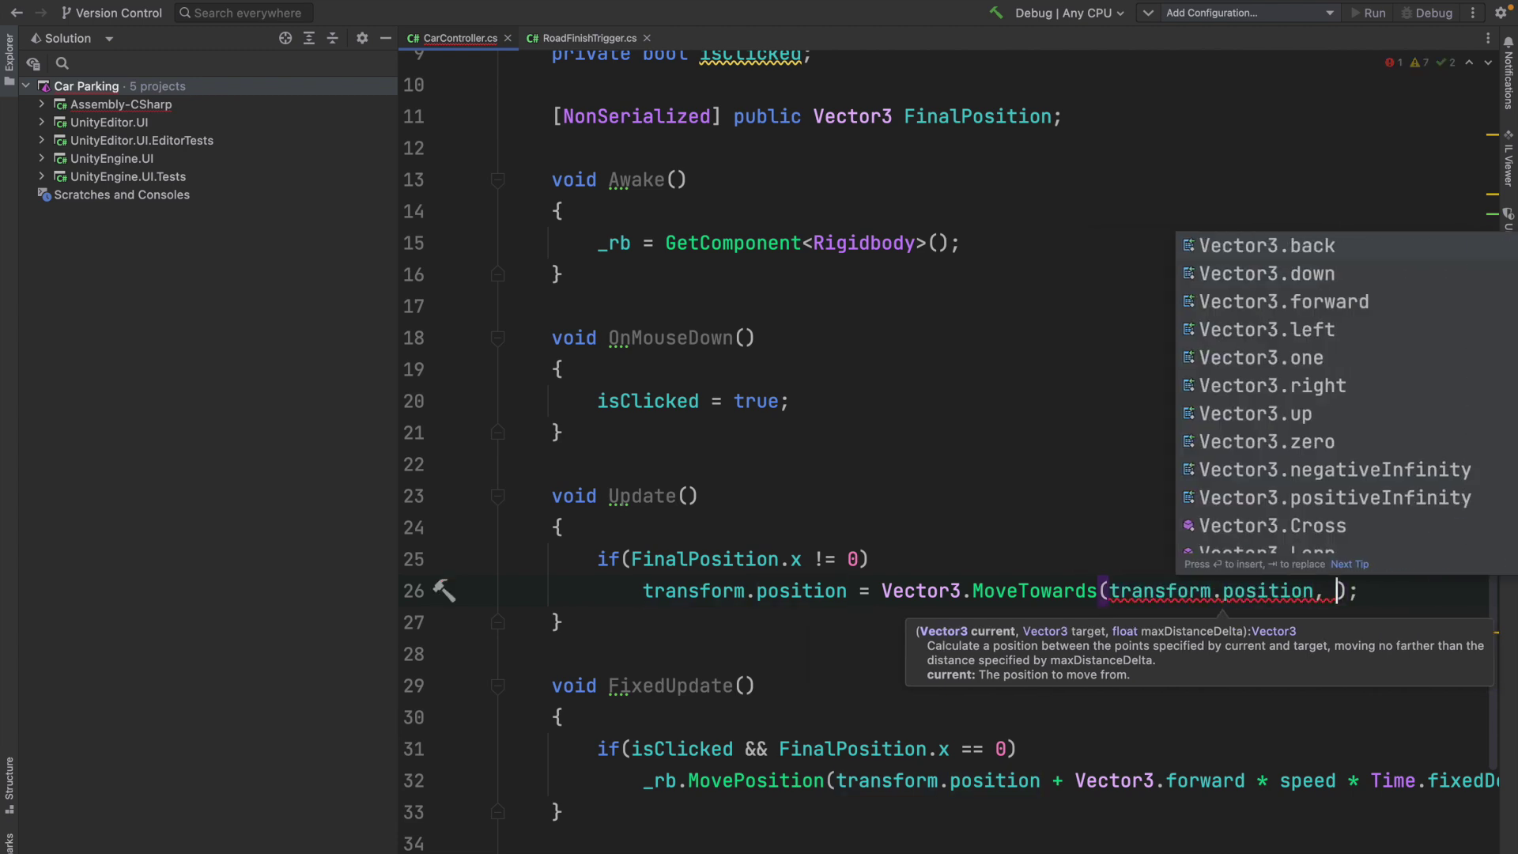
{"action": "scroll", "coordinate": [1071, 598], "scroll_direction": "right", "scroll_amount": 2}
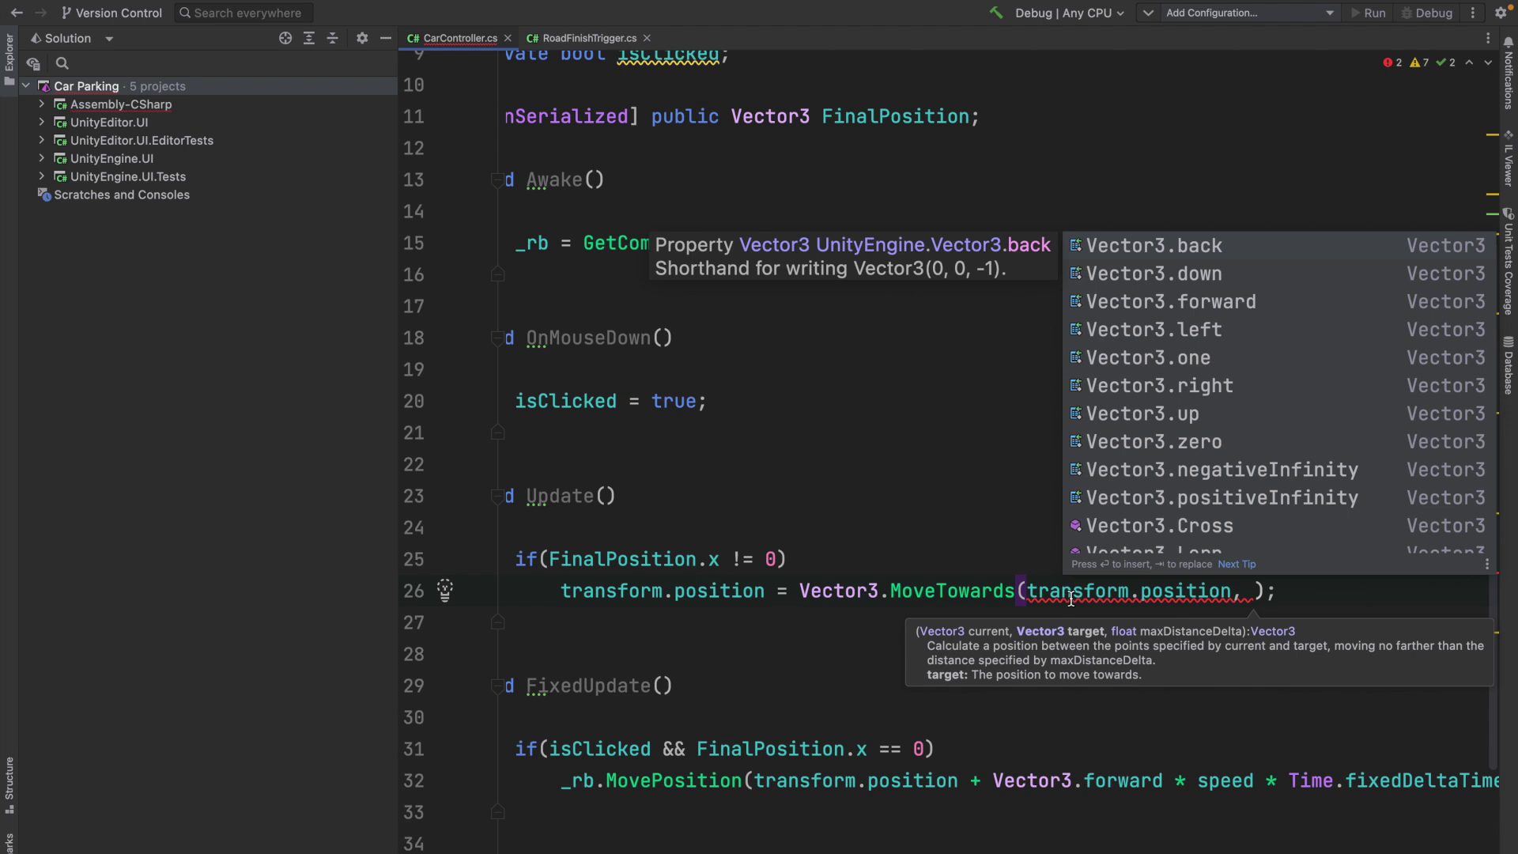
{"action": "type", "text": "Fin"}
{"action": "key", "text": "Return"}
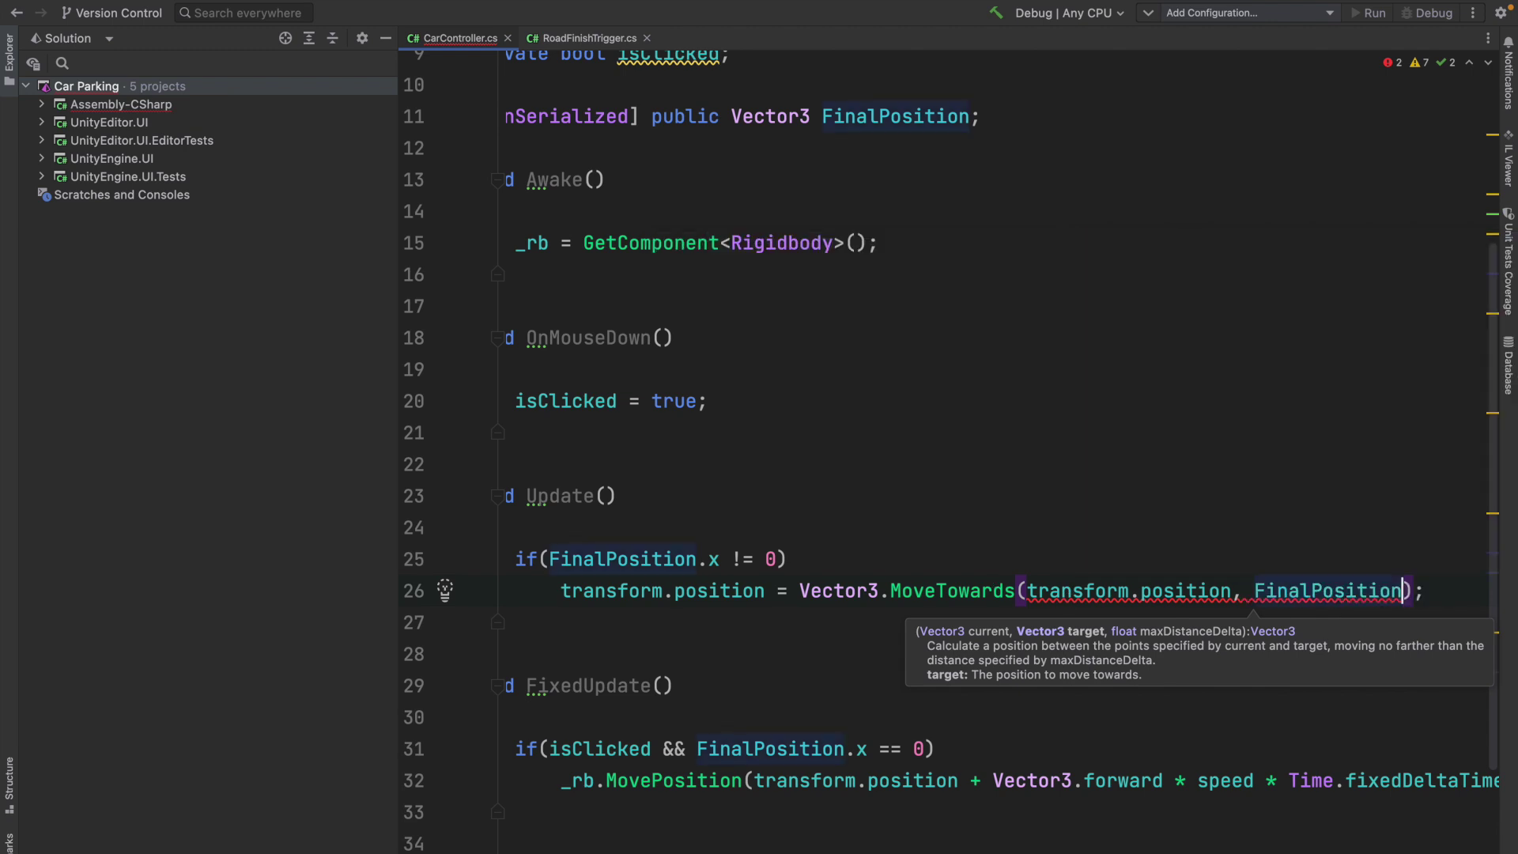
{"action": "type", "text": ","}
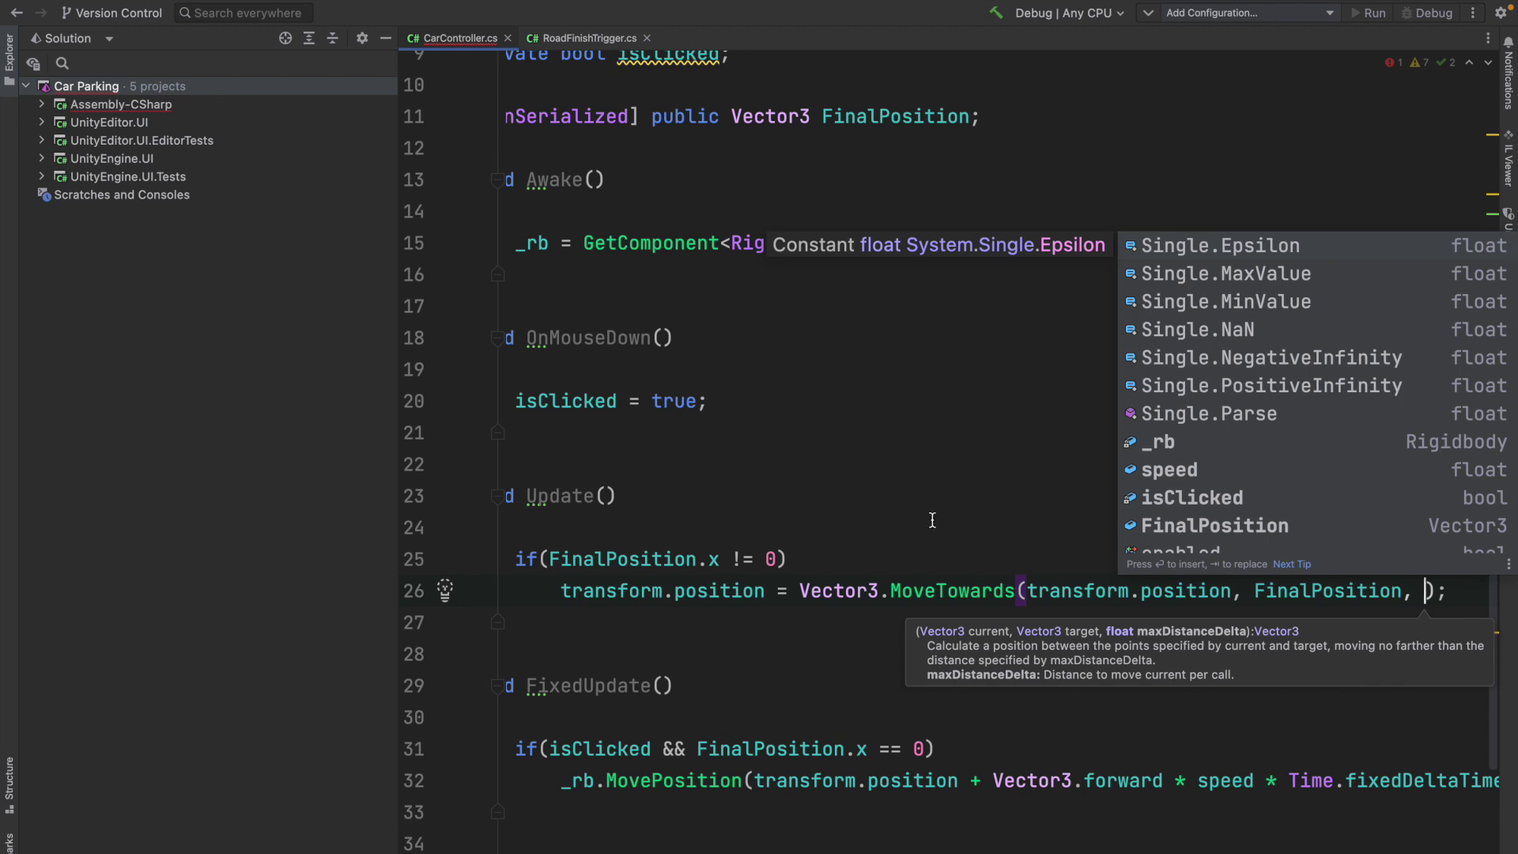
{"action": "scroll", "coordinate": [932, 522], "scroll_direction": "right", "scroll_amount": 2}
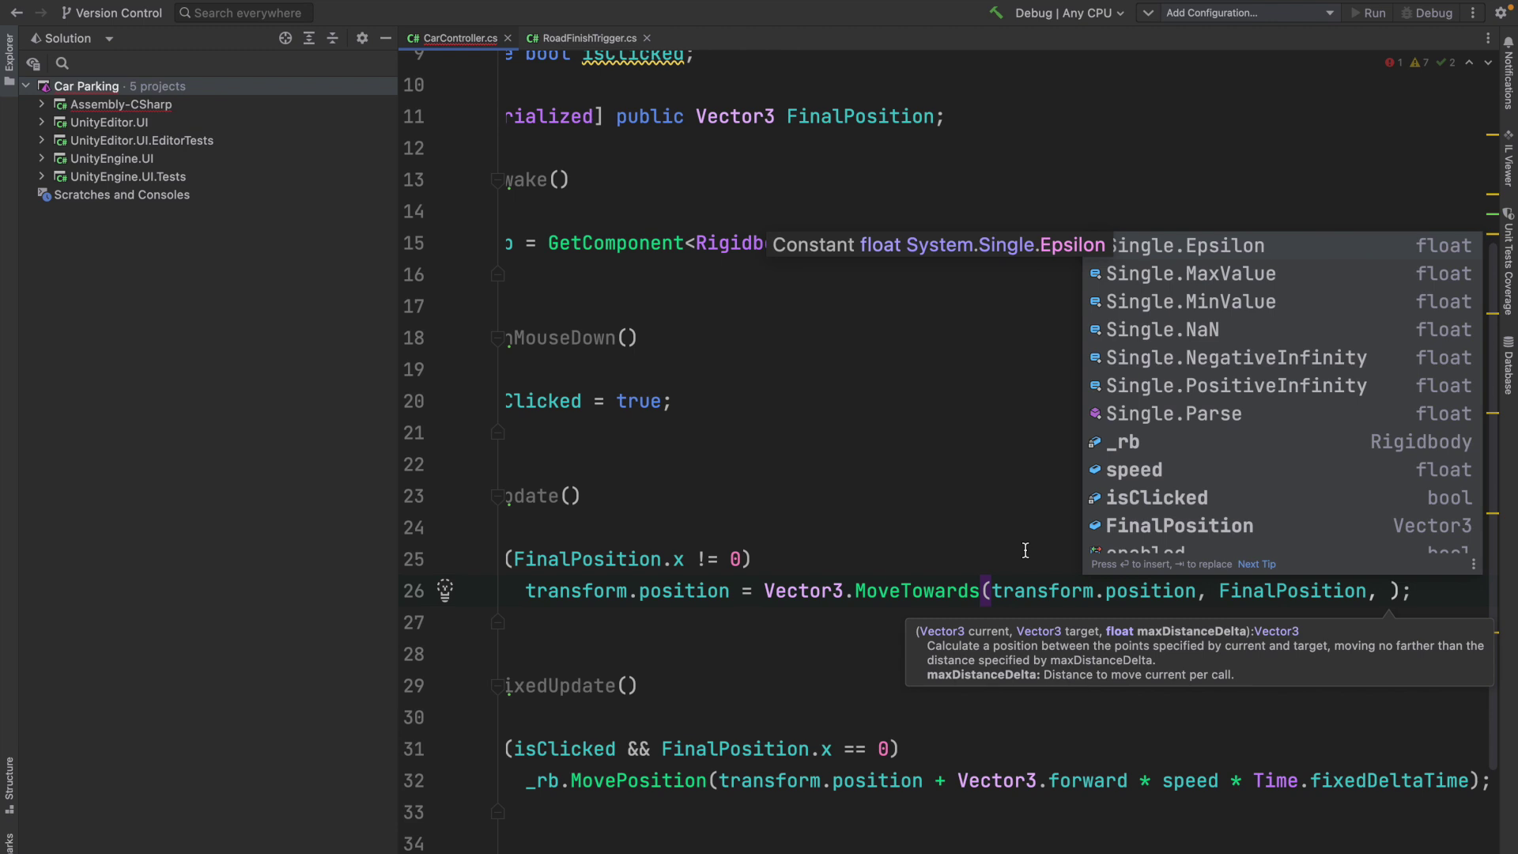
{"action": "scroll", "coordinate": [915, 444], "scroll_direction": "left", "scroll_amount": 5}
{"action": "scroll", "coordinate": [816, 153], "scroll_direction": "up", "scroll_amount": 1}
{"action": "scroll", "coordinate": [821, 130], "scroll_direction": "up", "scroll_amount": 1}
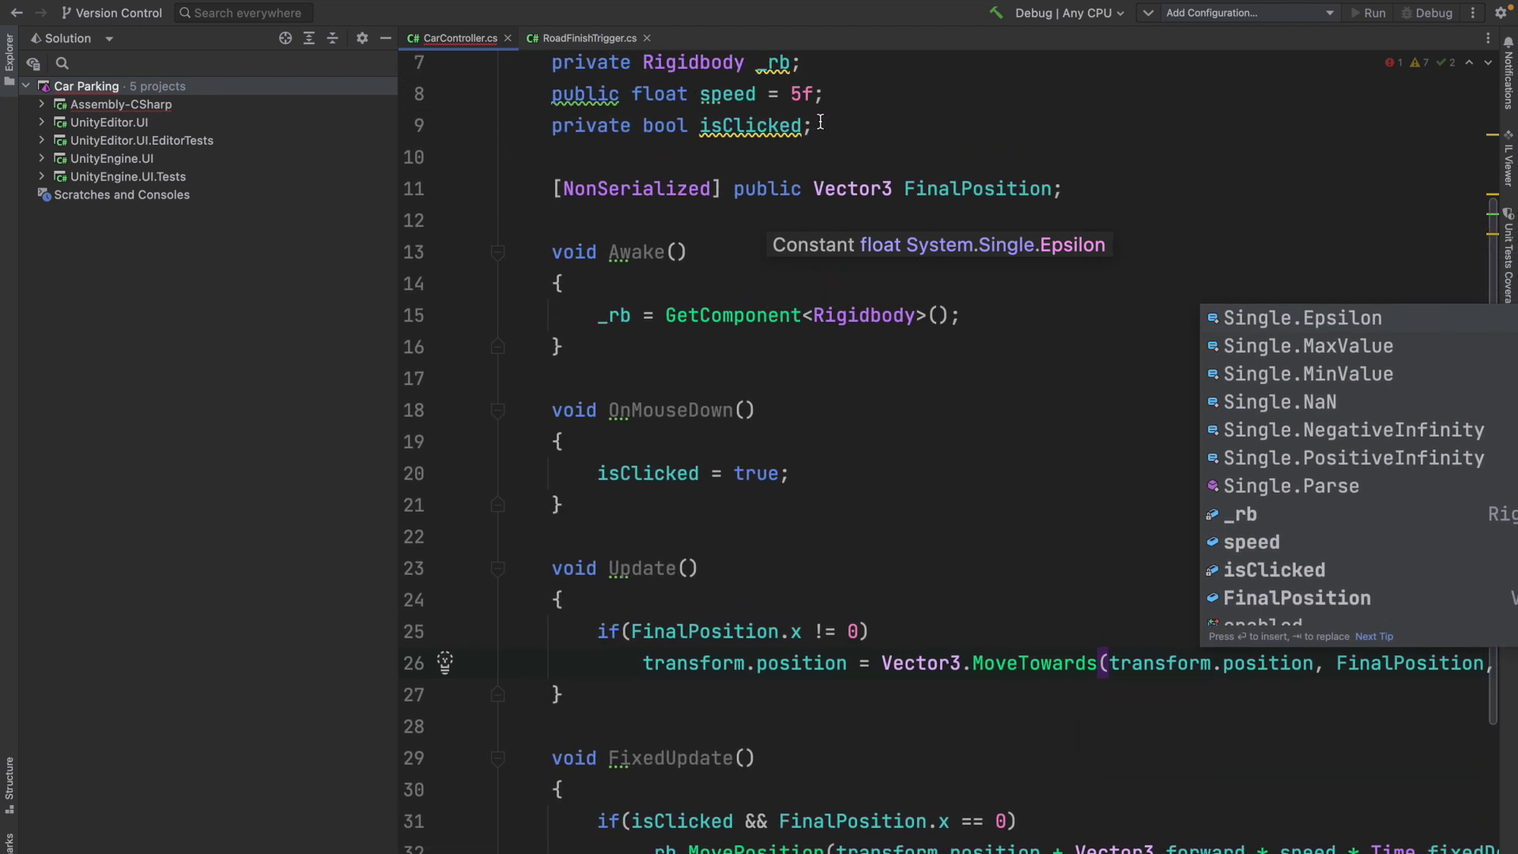
{"action": "left_click", "coordinate": [814, 95]}
{"action": "type", "text": ", "}
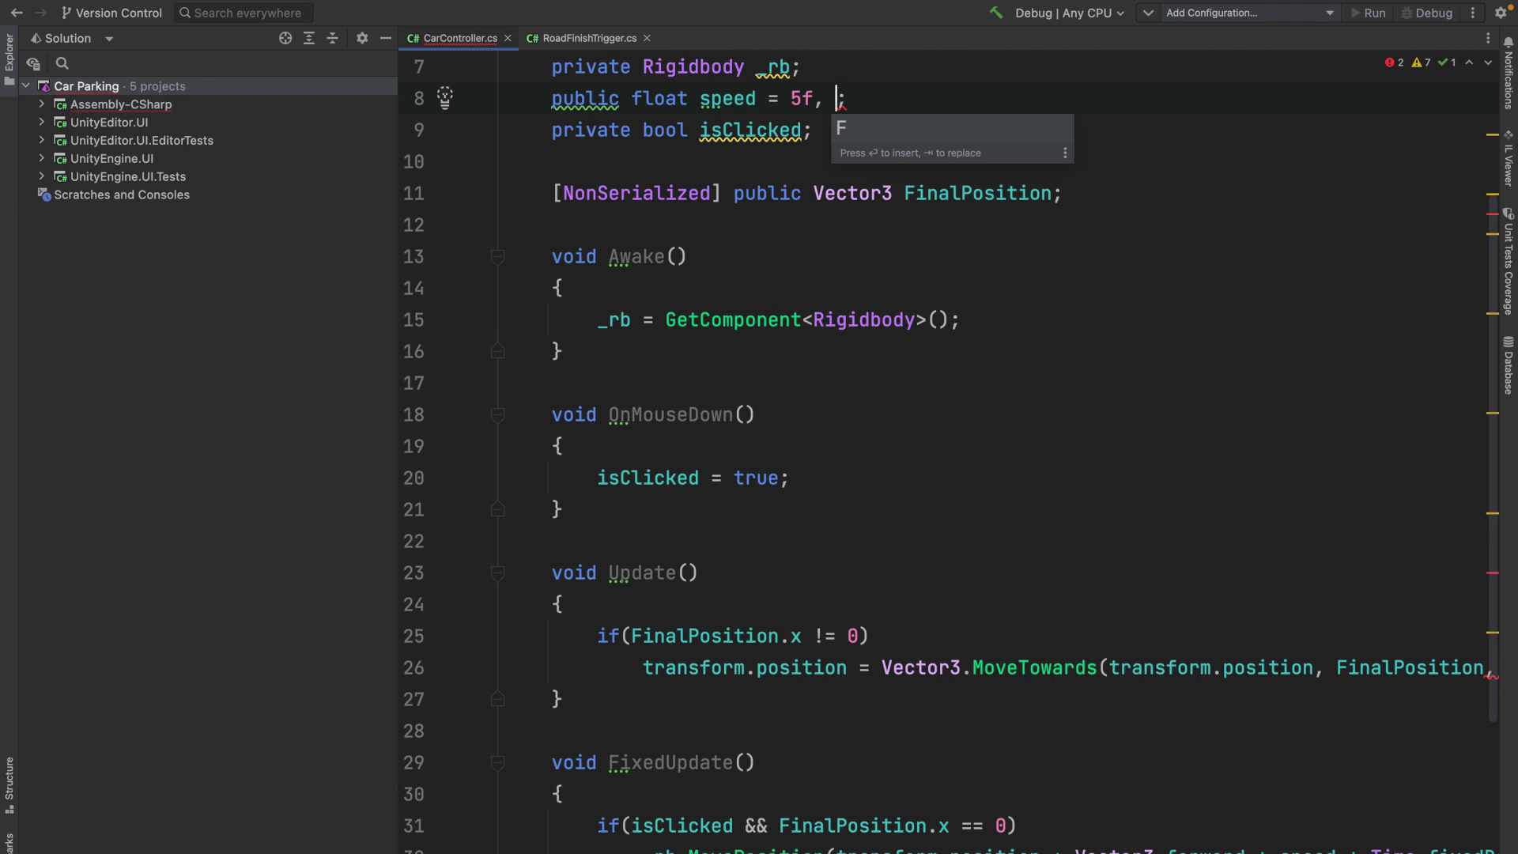
{"action": "type", "text": "finalSpeed = "}
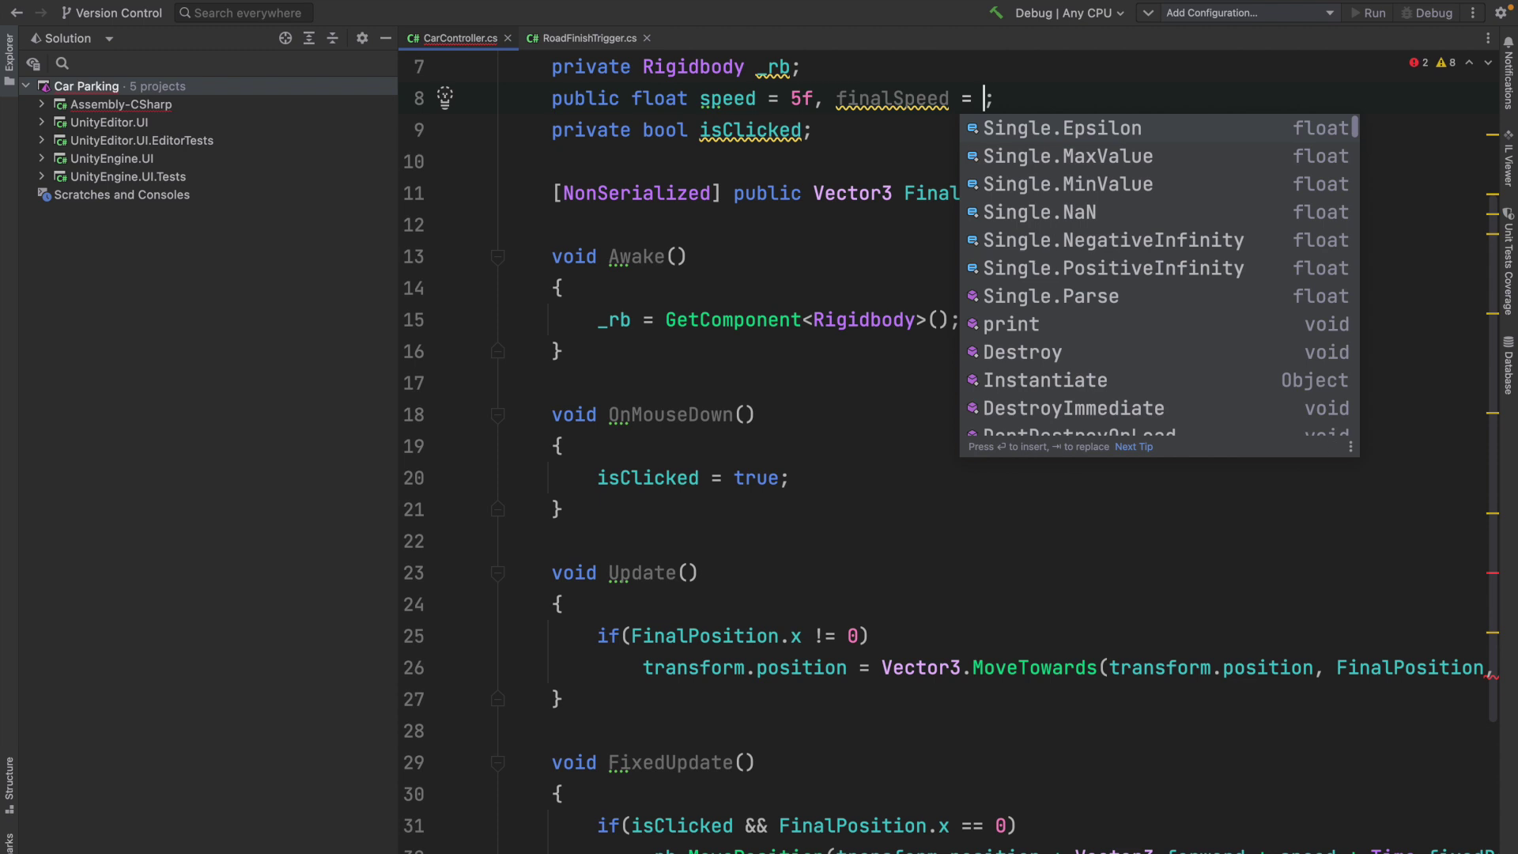
{"action": "type", "text": "15f"}
- Fill MoveTowards's third argument with finalSpeed * Time.deltaTime
{"action": "left_click", "coordinate": [911, 112]}
{"action": "scroll", "coordinate": [968, 389], "scroll_direction": "right", "scroll_amount": 2}
{"action": "scroll", "coordinate": [1232, 631], "scroll_direction": "right", "scroll_amount": 5}
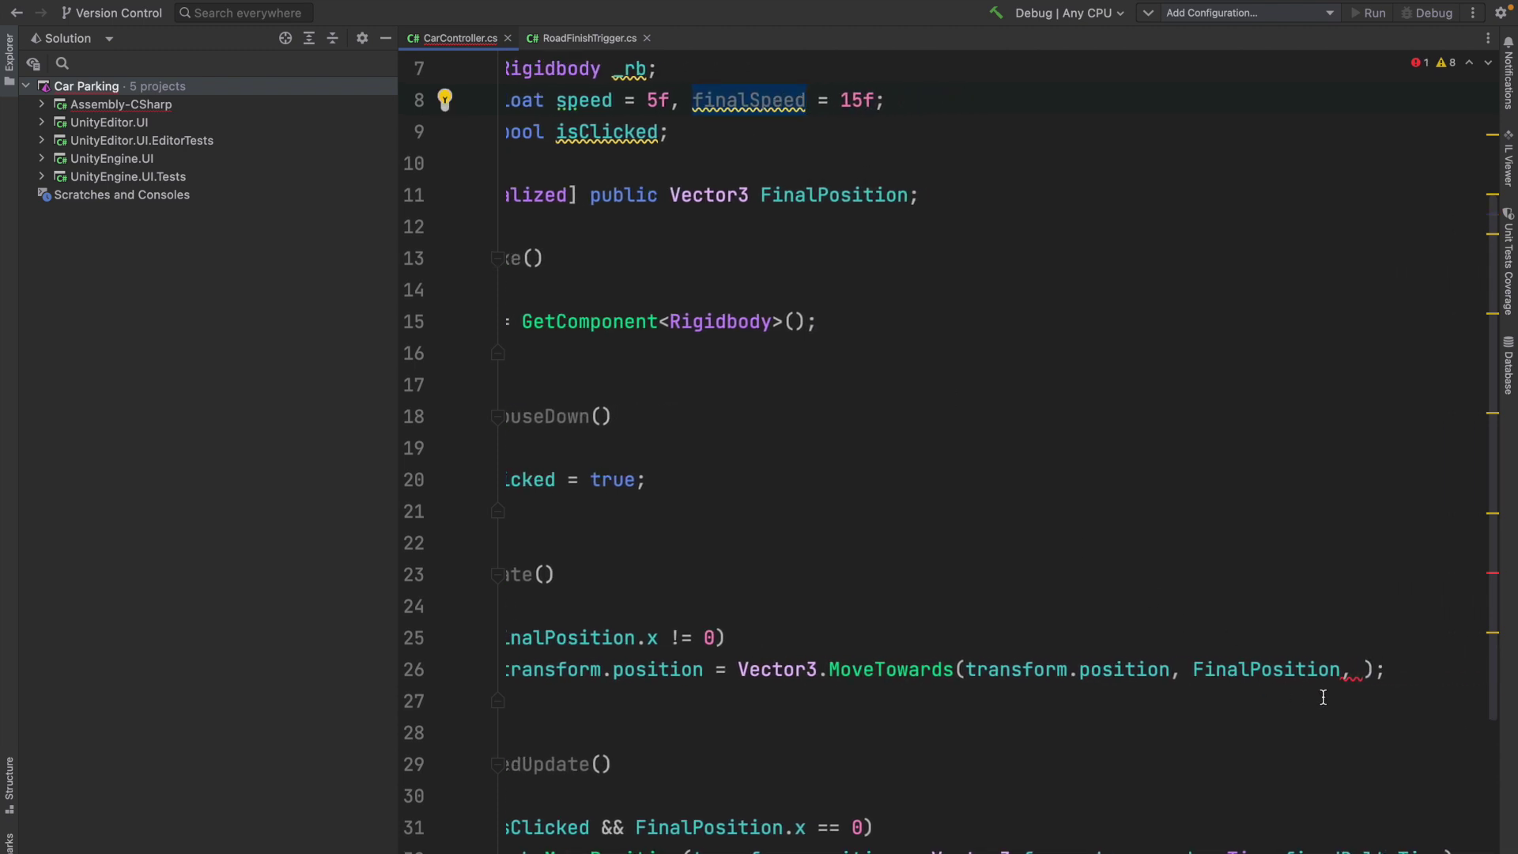
{"action": "left_click", "coordinate": [1359, 669]}
{"action": "type", "text": "finalSpeed * Ti"}
{"action": "key", "text": "Return"}
{"action": "type", "text": "."}
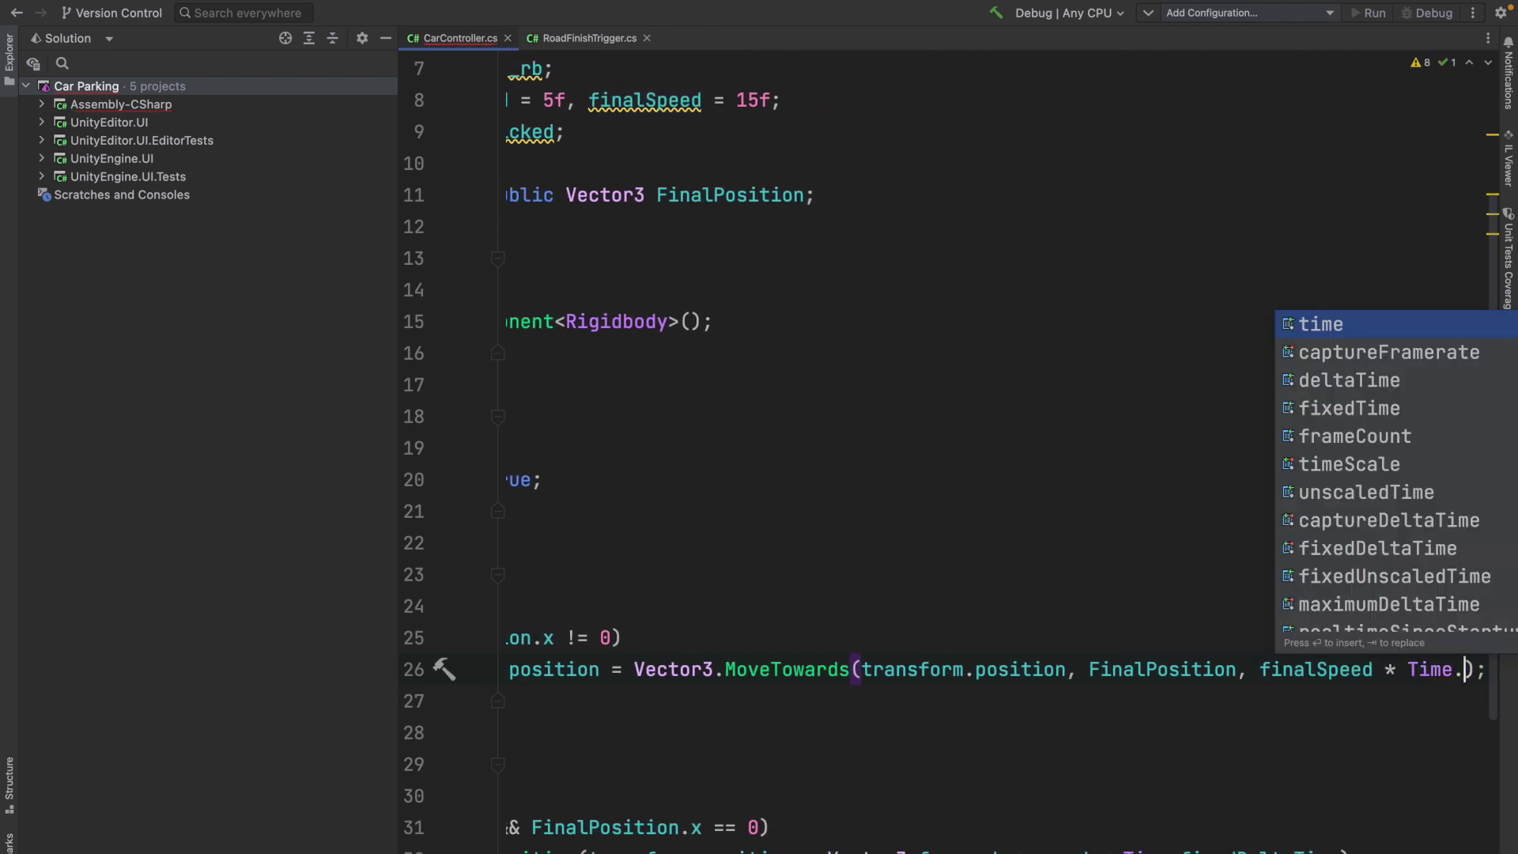
{"action": "type", "text": "de"}
{"action": "key", "text": "Return"}
- Review the script and highlight every use of FinalPosition
{"action": "scroll", "coordinate": [1345, 685], "scroll_direction": "down", "scroll_amount": 1}
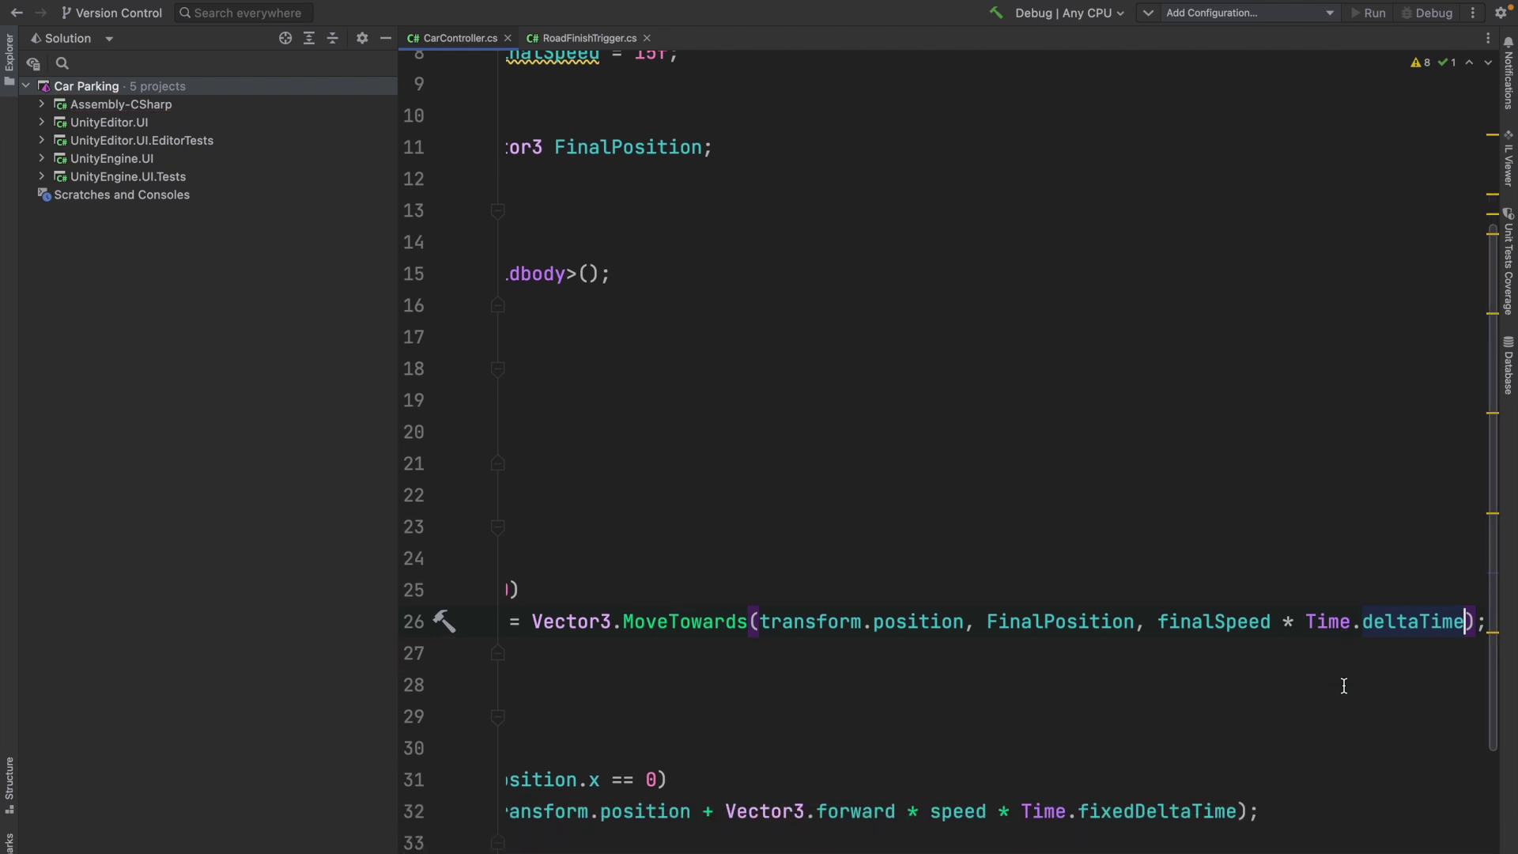
{"action": "scroll", "coordinate": [1366, 627], "scroll_direction": "right", "scroll_amount": 1}
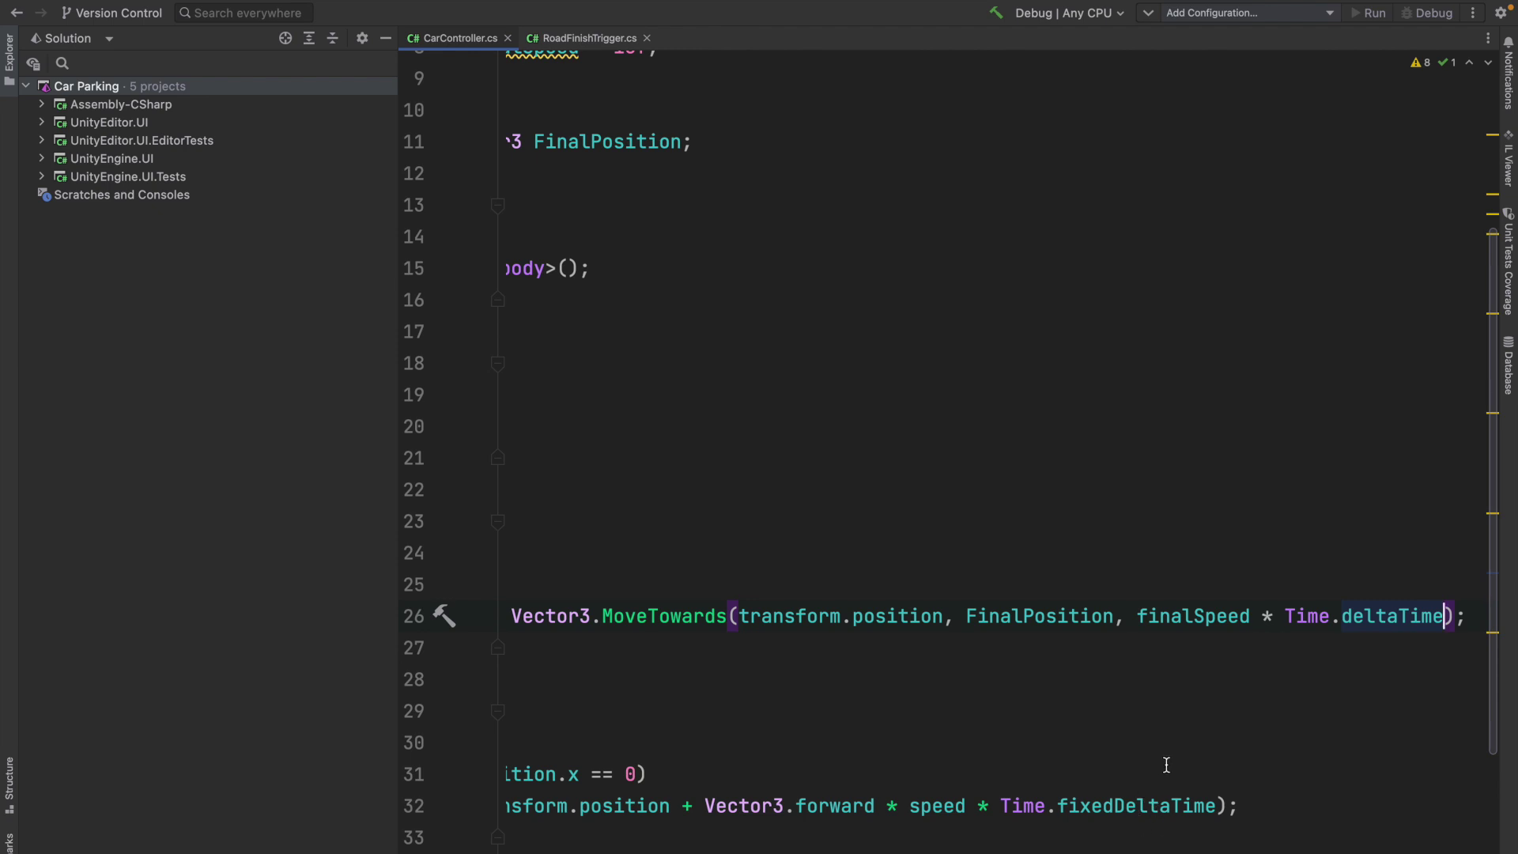
{"action": "scroll", "coordinate": [1281, 623], "scroll_direction": "left", "scroll_amount": 5}
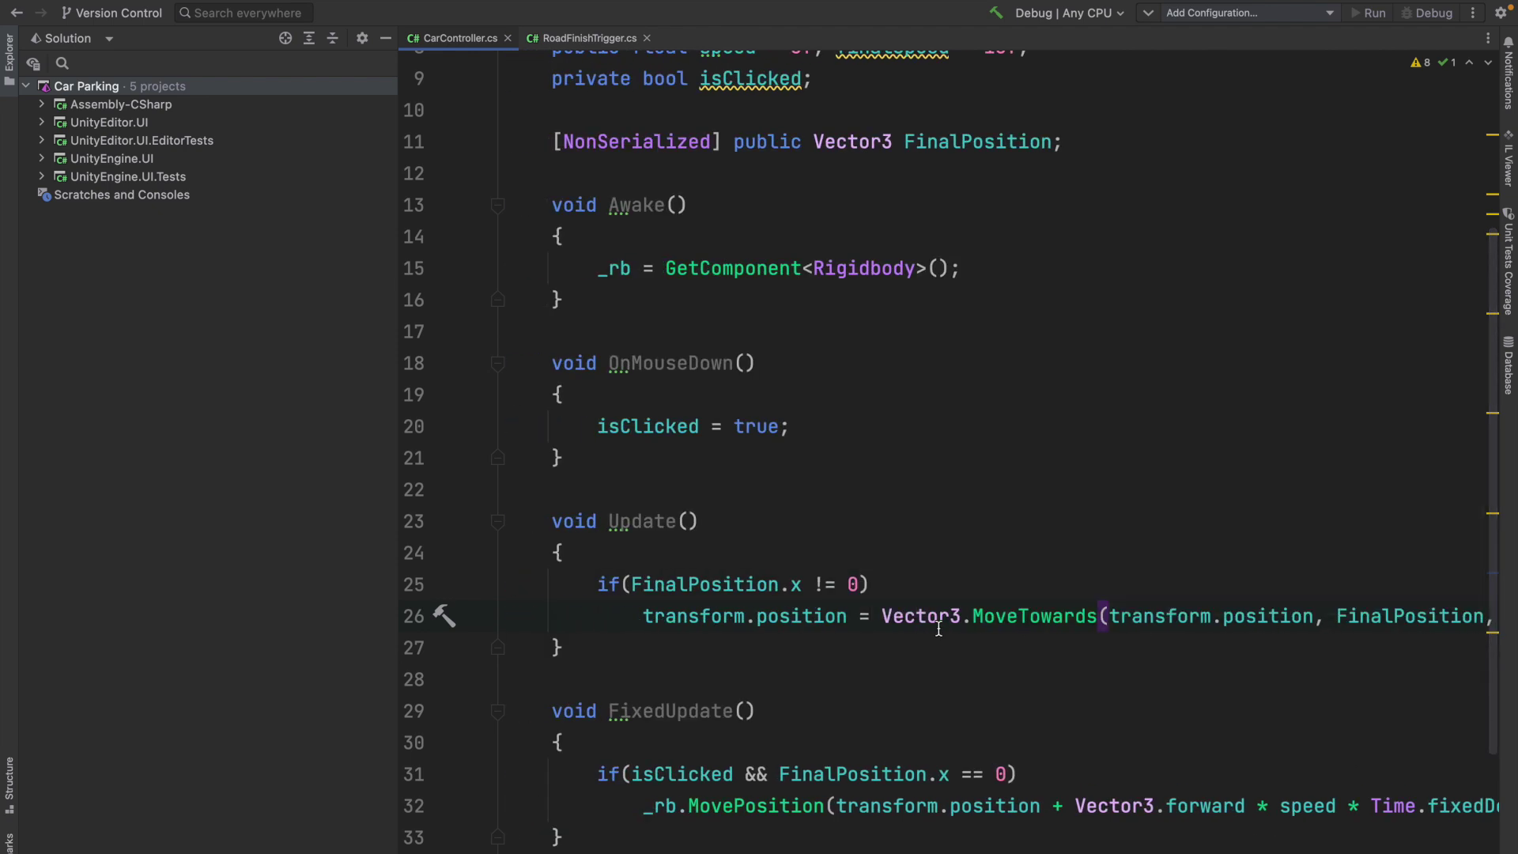
{"action": "scroll", "coordinate": [934, 636], "scroll_direction": "down", "scroll_amount": 3, "text": "ctrl"}
{"action": "scroll", "coordinate": [893, 639], "scroll_direction": "down", "scroll_amount": 1}
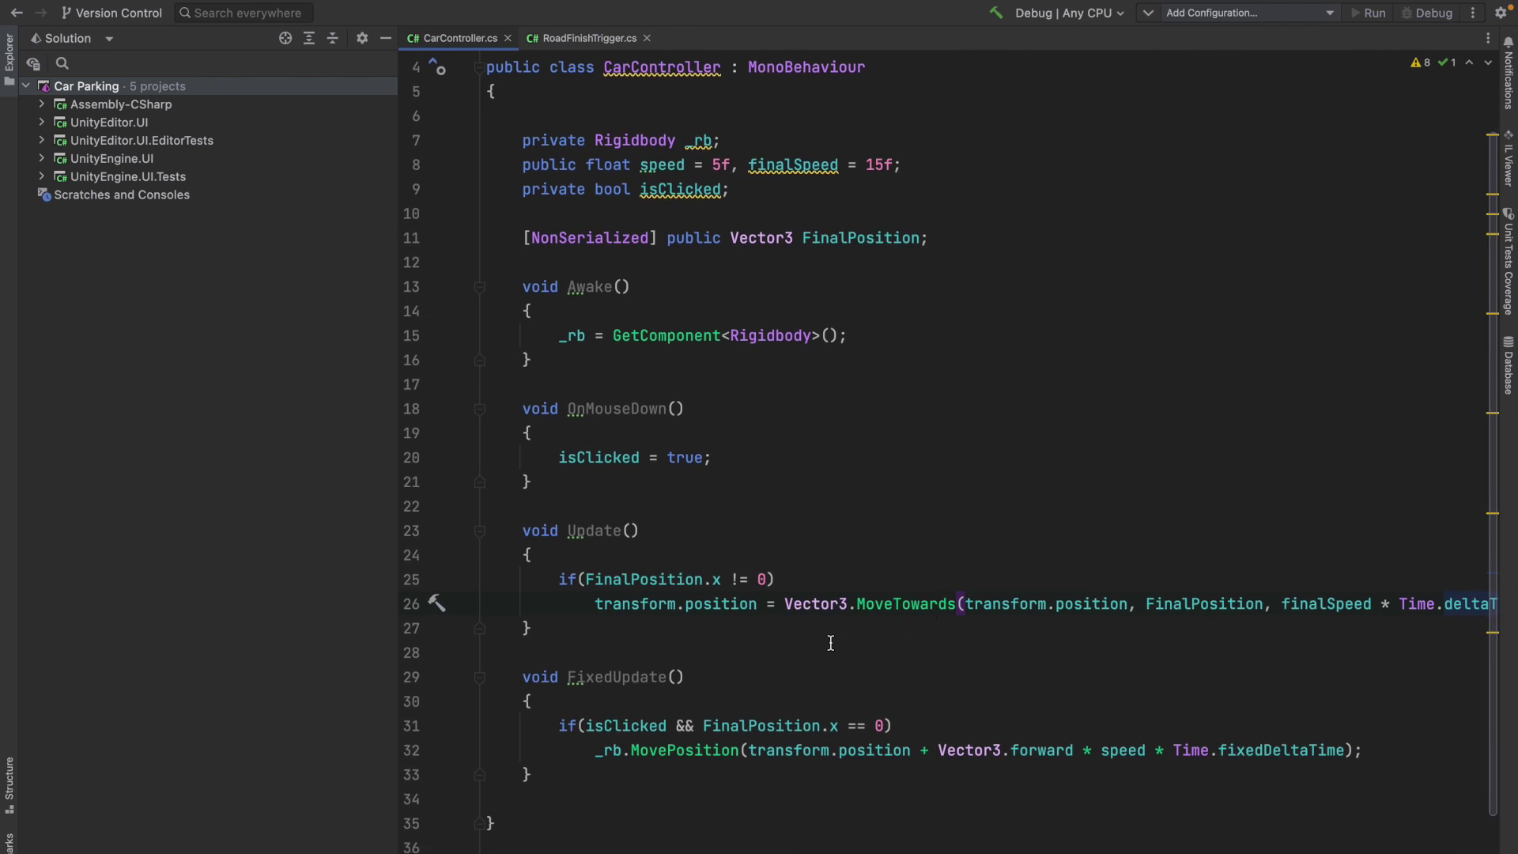
{"action": "left_click", "coordinate": [622, 656]}
{"action": "left_click", "coordinate": [855, 238]}
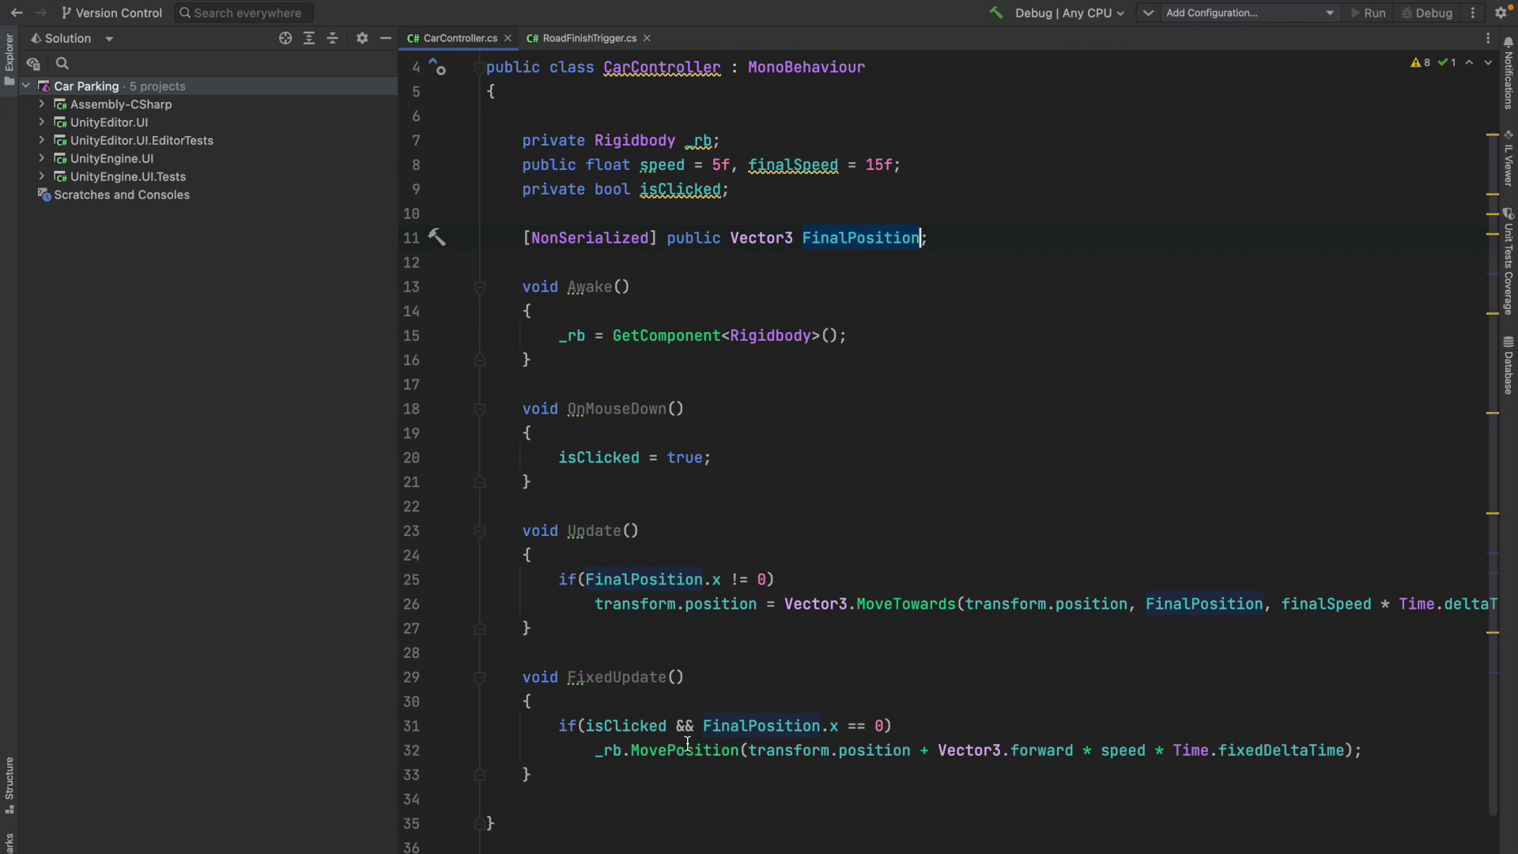
- Review the new movement code in Rider
{"action": "left_click", "coordinate": [745, 751]}
{"action": "left_click", "coordinate": [760, 751]}
{"action": "left_click_drag", "start_coordinate": [677, 579], "coordinate": [696, 604]}
{"action": "left_click", "coordinate": [1069, 564]}
- Play the game in Unity, pause it, and inspect the car in the Scene view before returning to Game
{"action": "key", "text": "alt+Tab"}
{"action": "key", "text": "ctrl+p"}
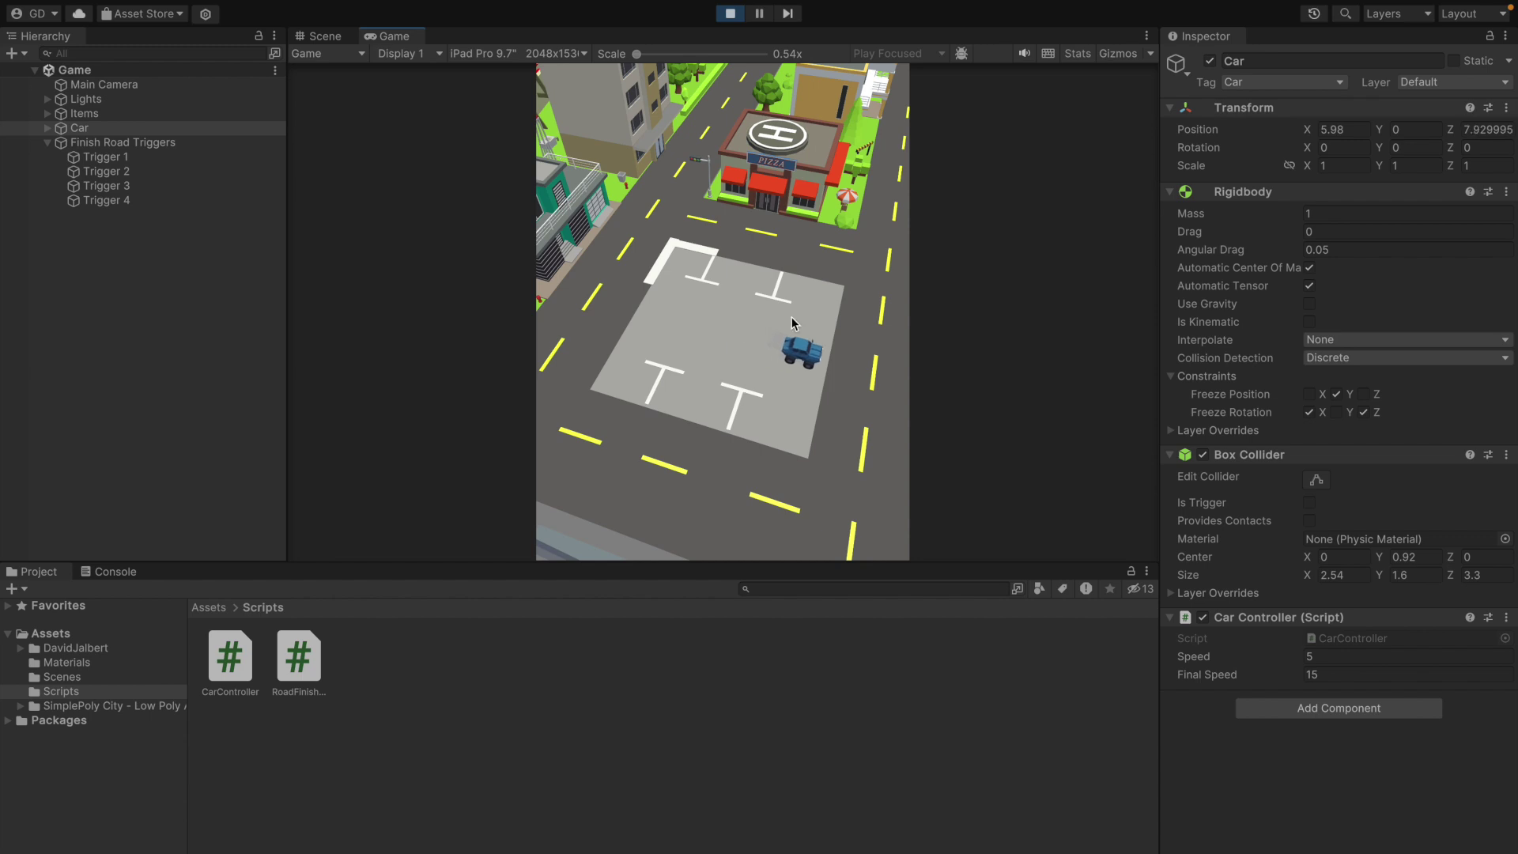
{"action": "left_click", "coordinate": [759, 13]}
{"action": "key", "text": "ctrl+1"}
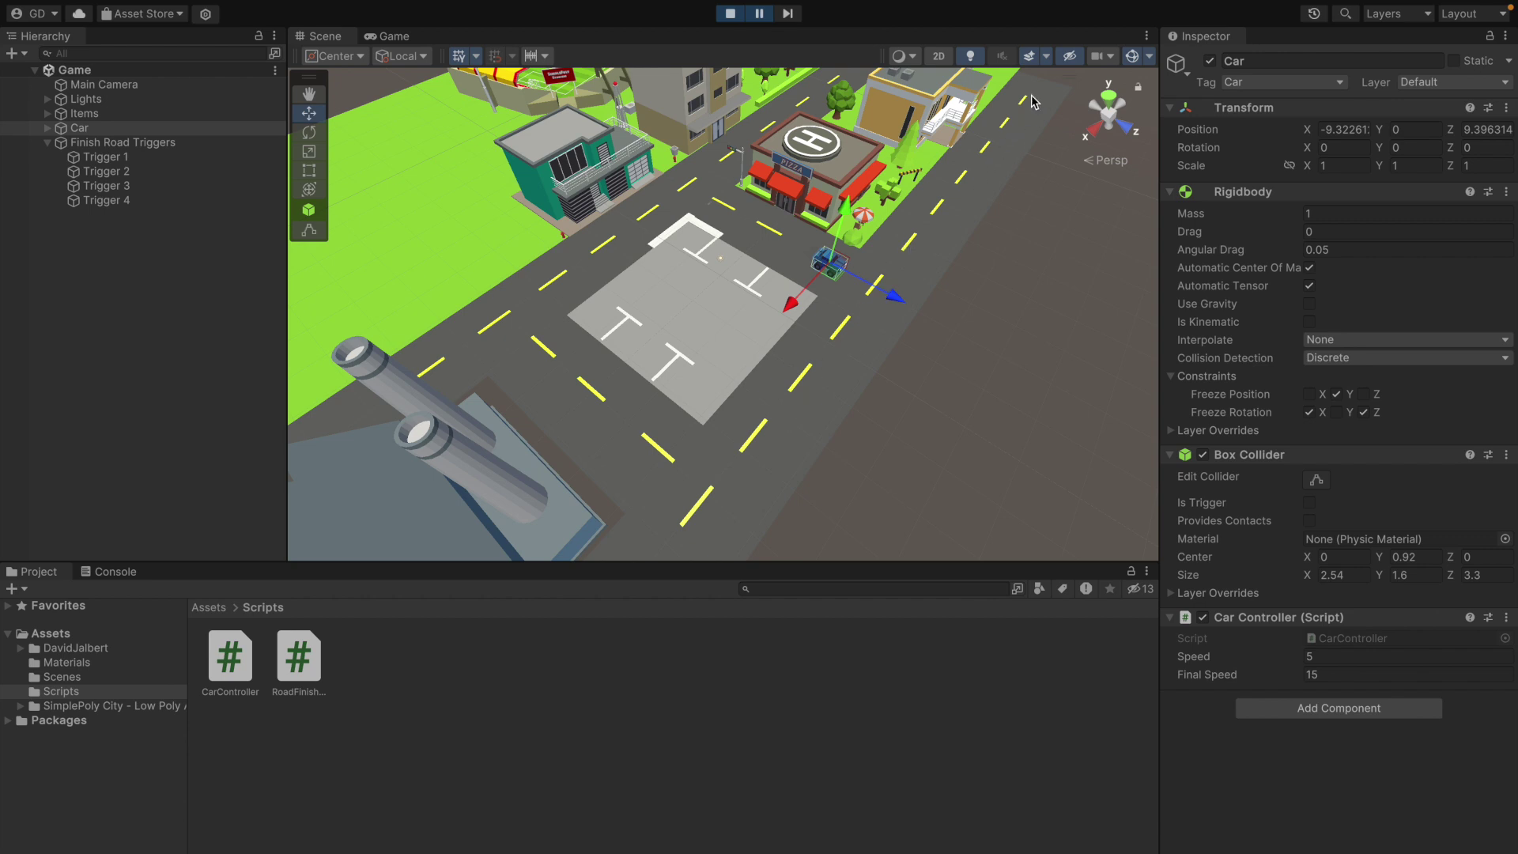
{"action": "left_click", "coordinate": [411, 37]}
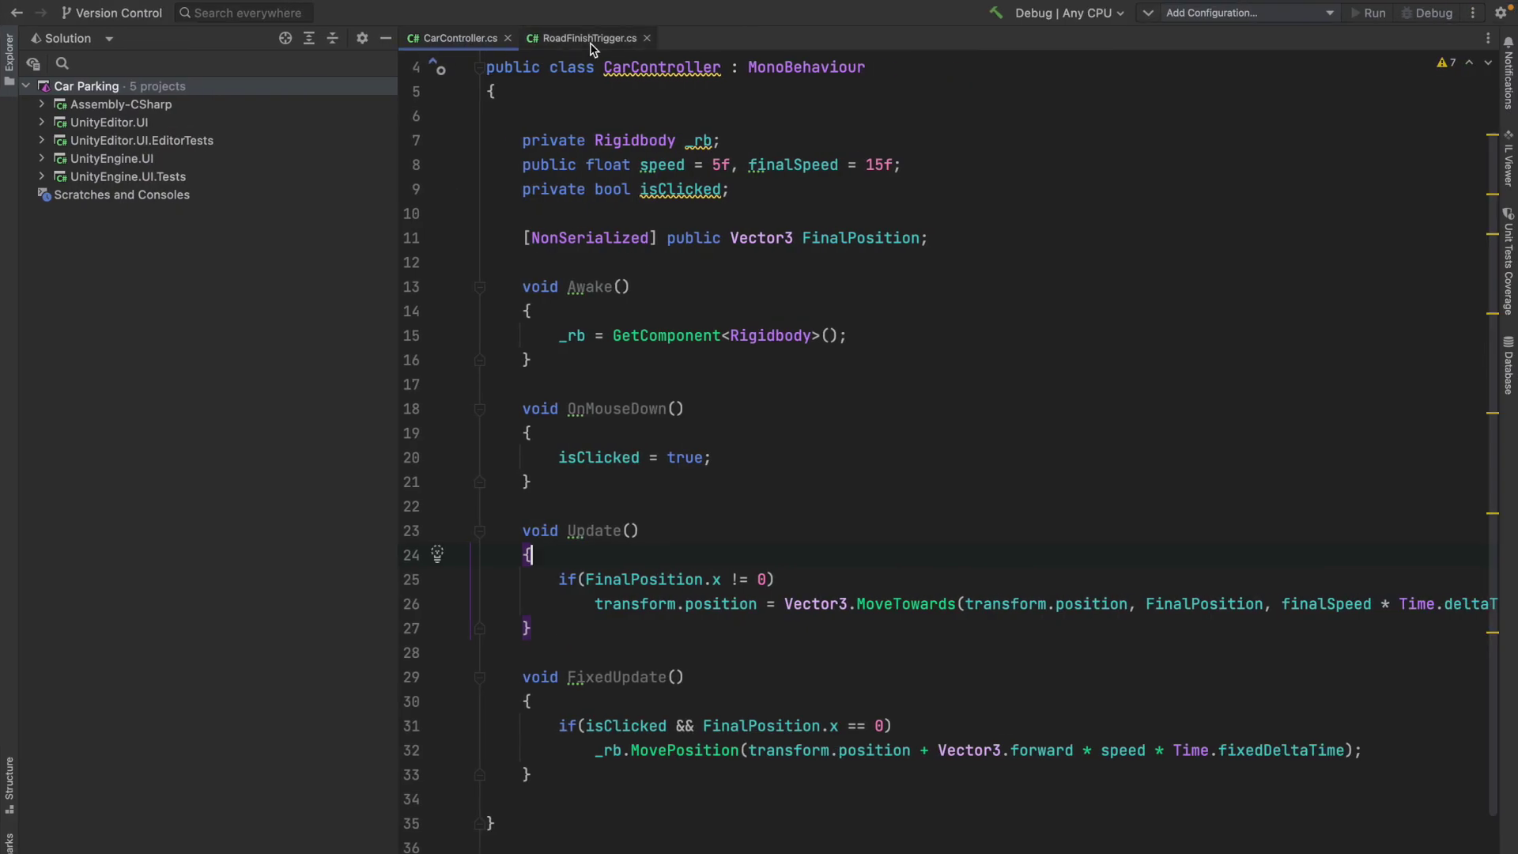
{"action": "left_click", "coordinate": [591, 45]}
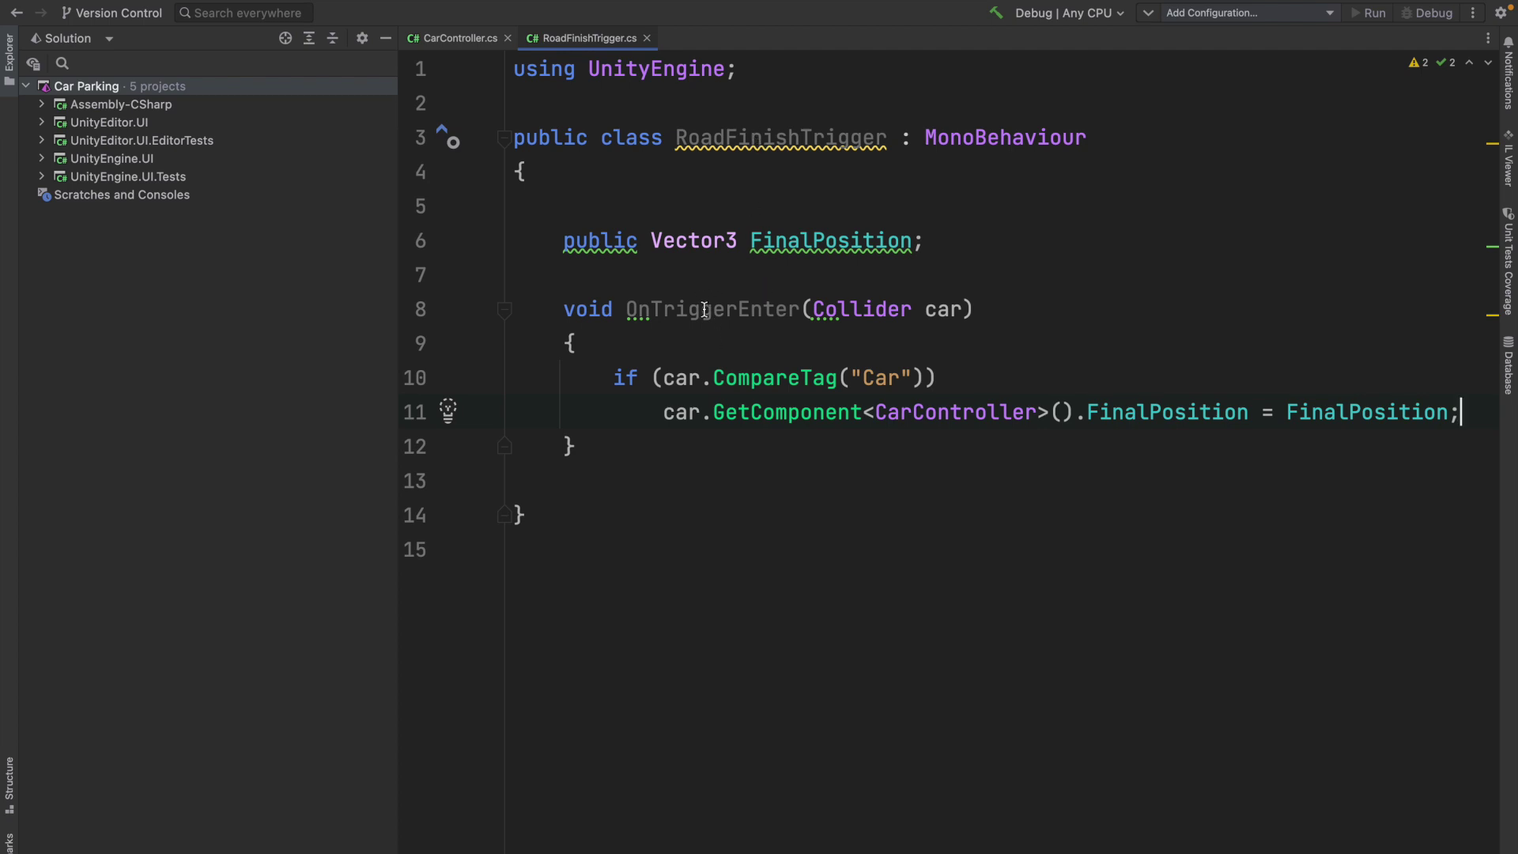
{"action": "left_click", "coordinate": [461, 38]}
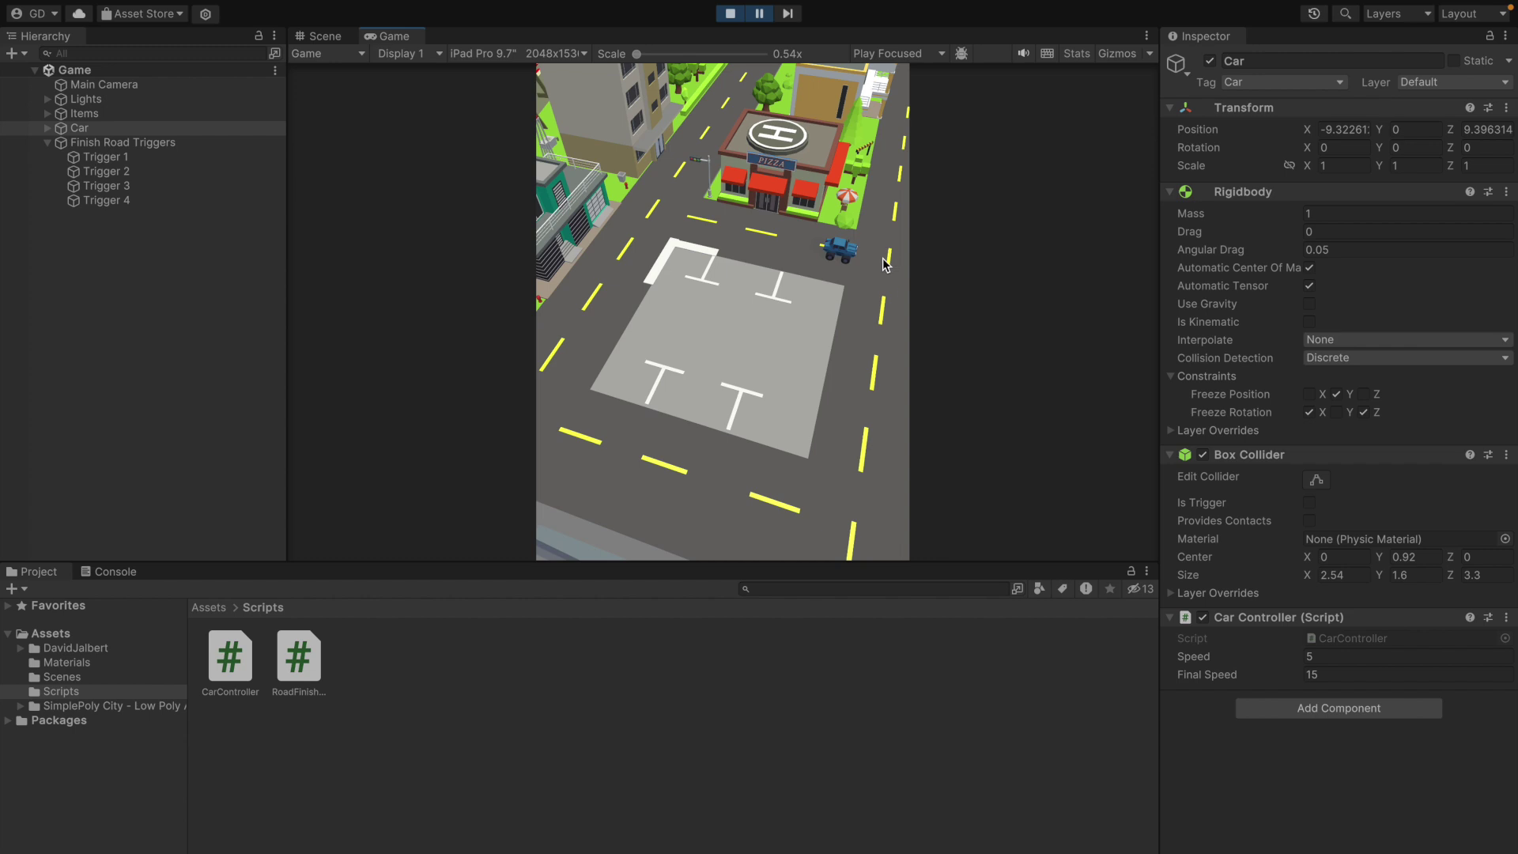
- Pause and resume the running game, then exit Play mode
{"action": "left_click", "coordinate": [758, 19]}
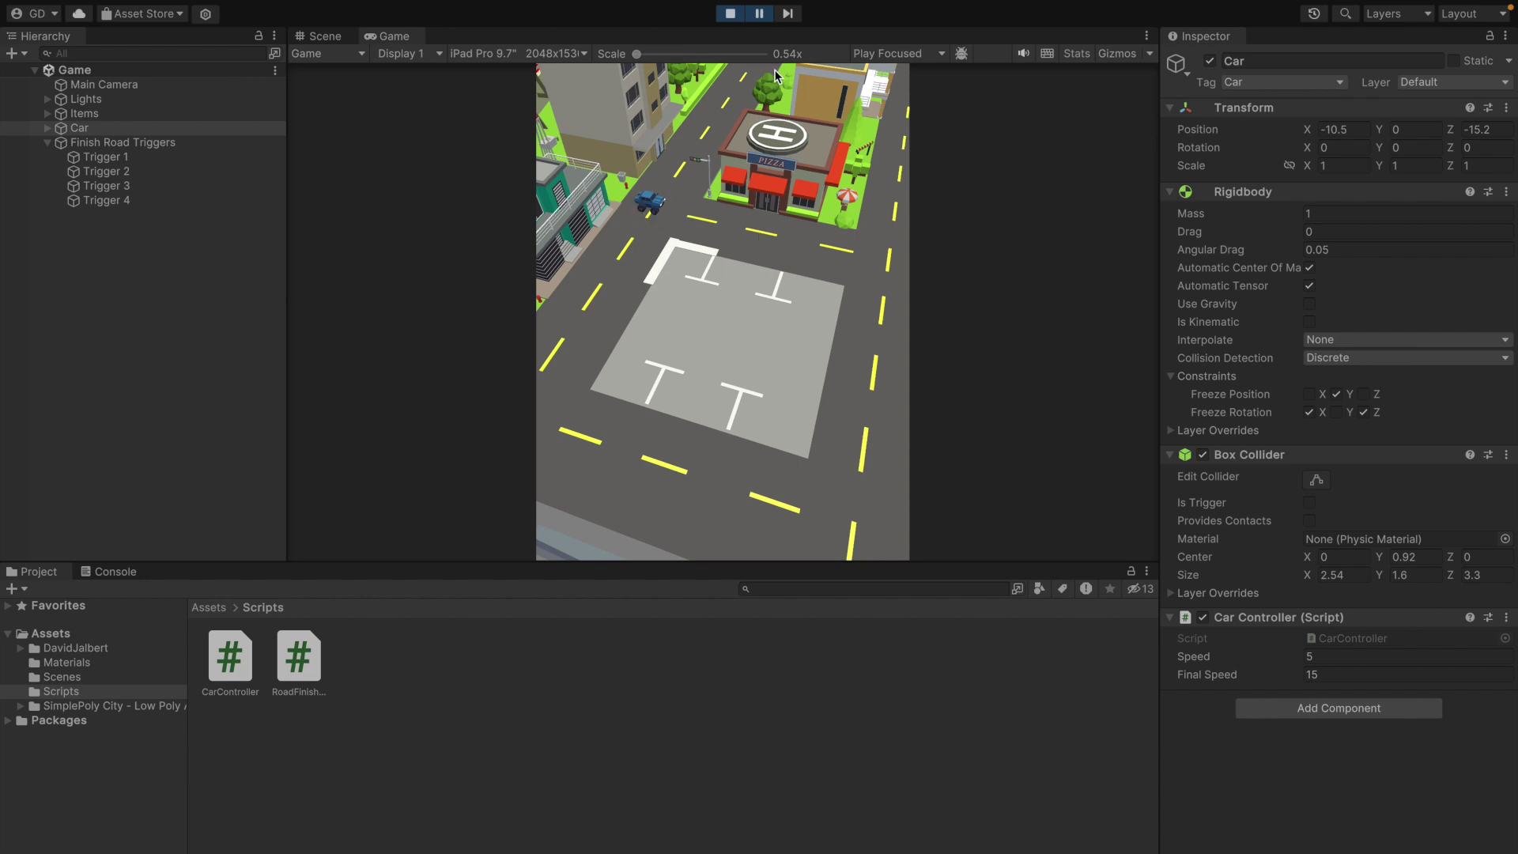
{"action": "left_click", "coordinate": [760, 14]}
{"action": "key", "text": "ctrl+p"}
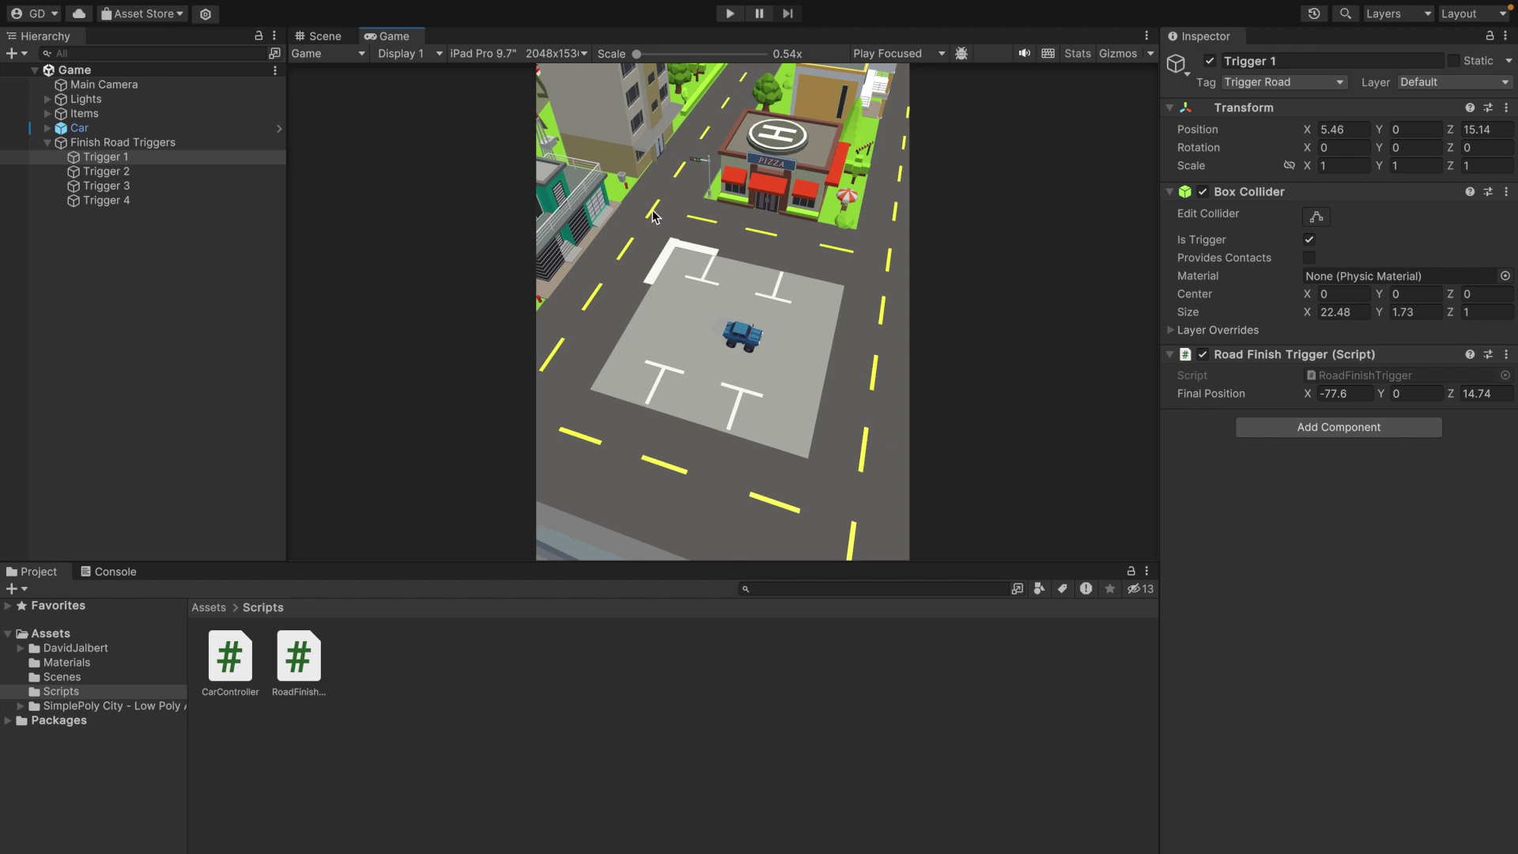
- Set Trigger 1's Box Collider Size X to 35, undoing an accidental Final Position edit
{"action": "left_click", "coordinate": [325, 37]}
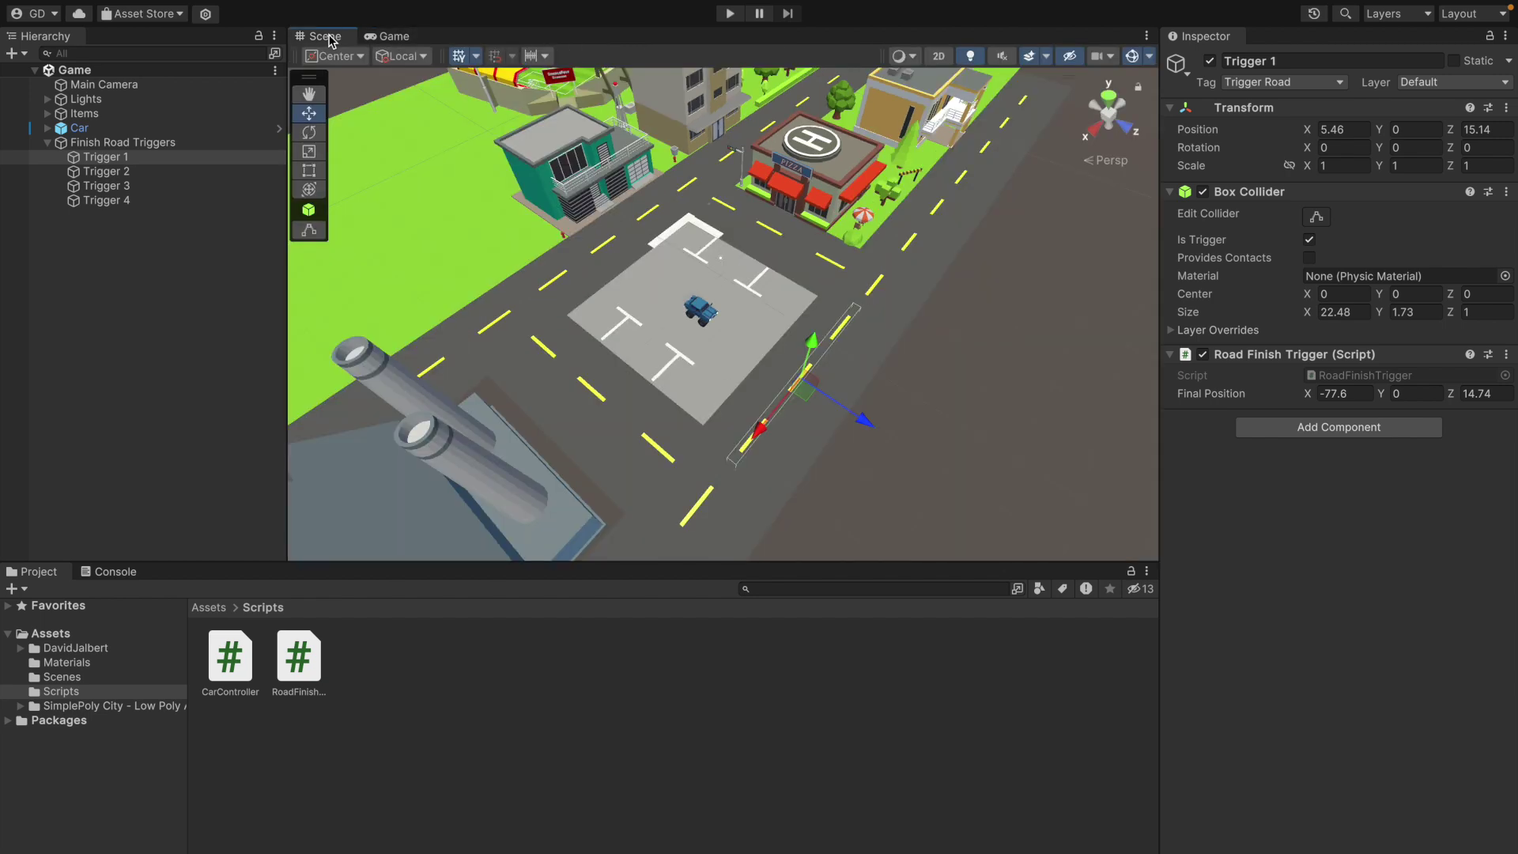
{"action": "mouse_move", "coordinate": [728, 398]}
{"action": "left_mouse_down", "text": "alt"}
{"action": "mouse_move", "coordinate": [682, 335]}
{"action": "mouse_move", "coordinate": [704, 348]}
{"action": "left_mouse_up", "text": "alt"}
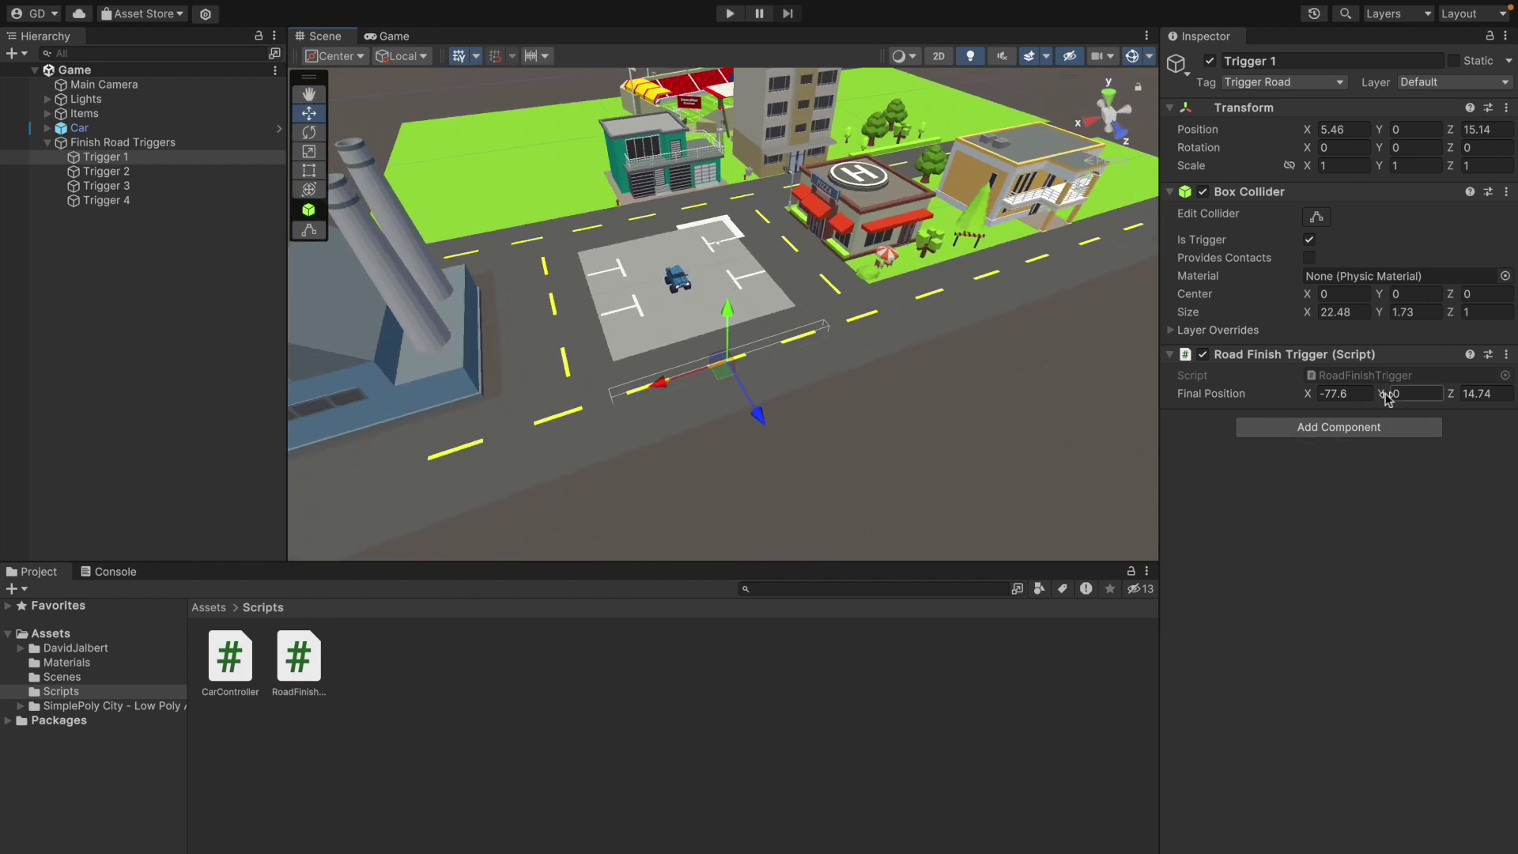
{"action": "left_click_drag", "start_coordinate": [1308, 395], "coordinate": [1356, 394]}
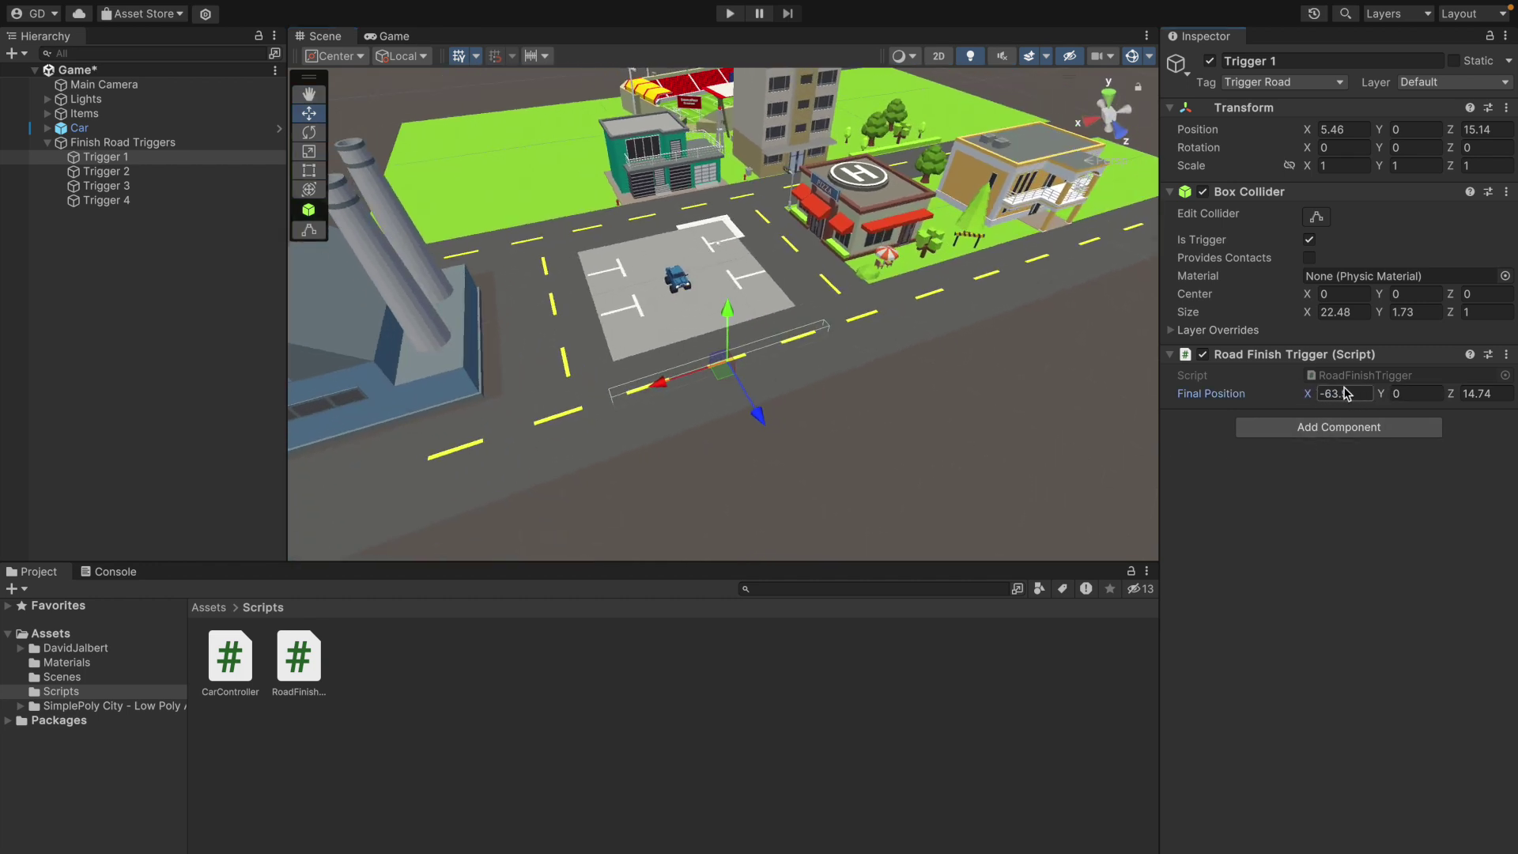
{"action": "left_click", "coordinate": [163, 155]}
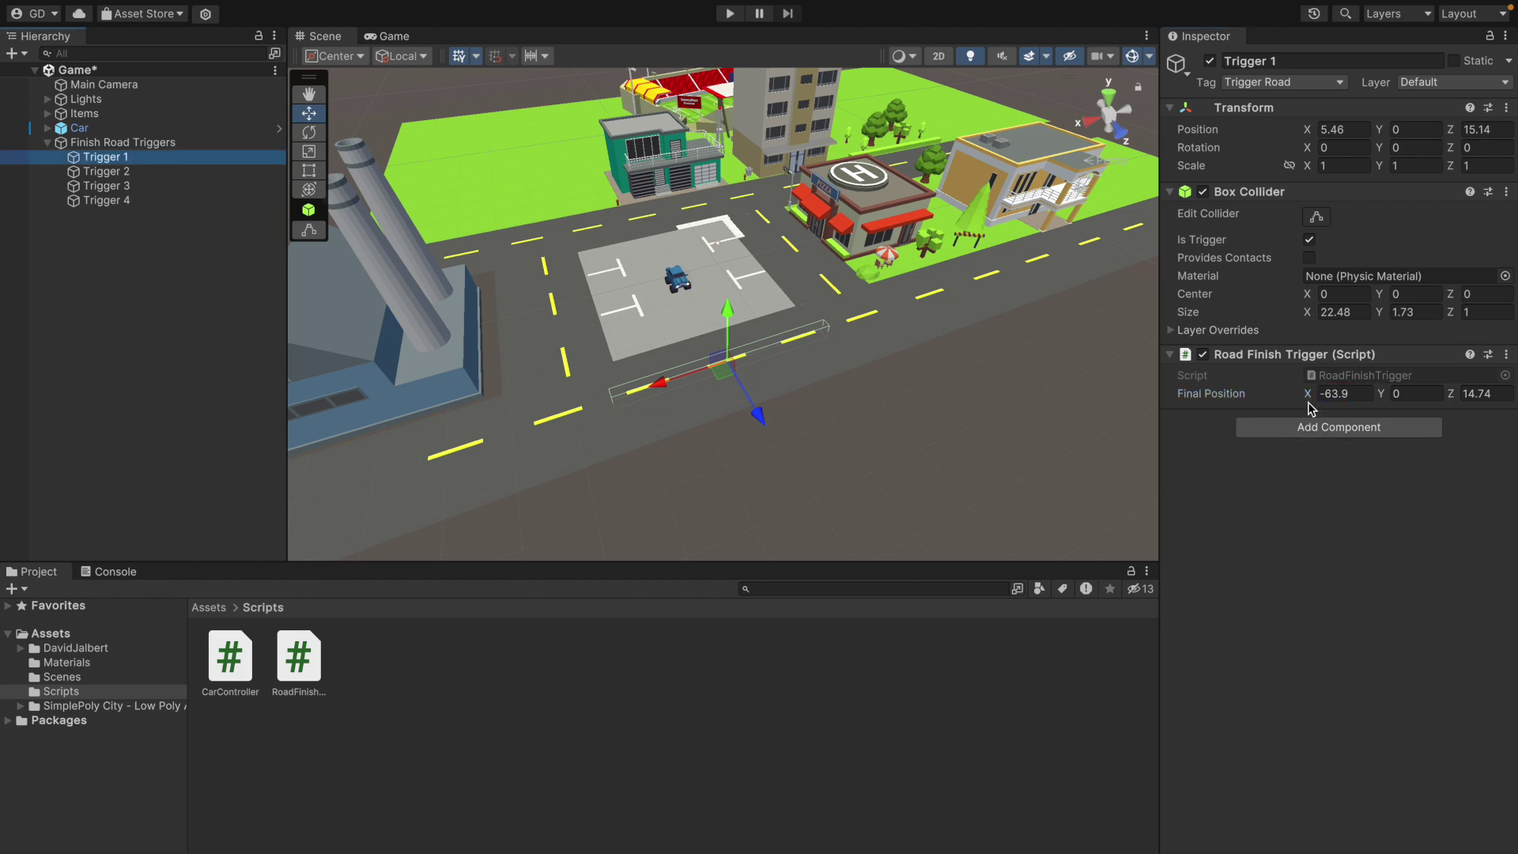
{"action": "key", "text": "ctrl+z"}
{"action": "left_click", "coordinate": [1309, 312]}
{"action": "mouse_move", "coordinate": [1308, 312]}
{"action": "left_mouse_down"}
{"action": "mouse_move", "coordinate": [1513, 314]}
{"action": "mouse_move", "coordinate": [1349, 310]}
{"action": "left_mouse_up"}
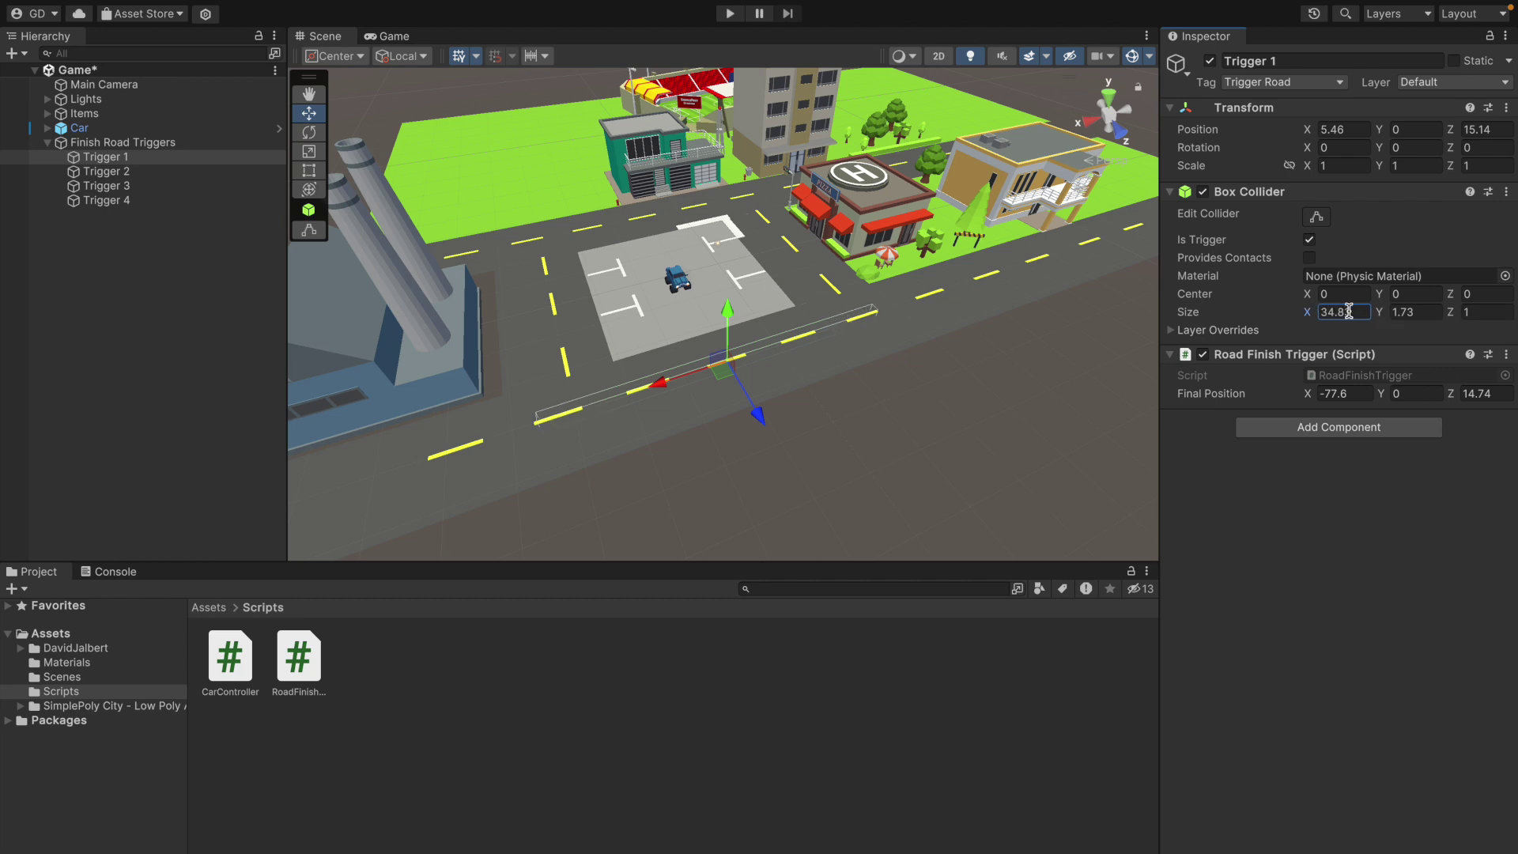
{"action": "type", "text": "35"}
{"action": "key", "text": "Return"}
- Give Trigger 2's collider Size X 35 and start the game
{"action": "left_click", "coordinate": [151, 174]}
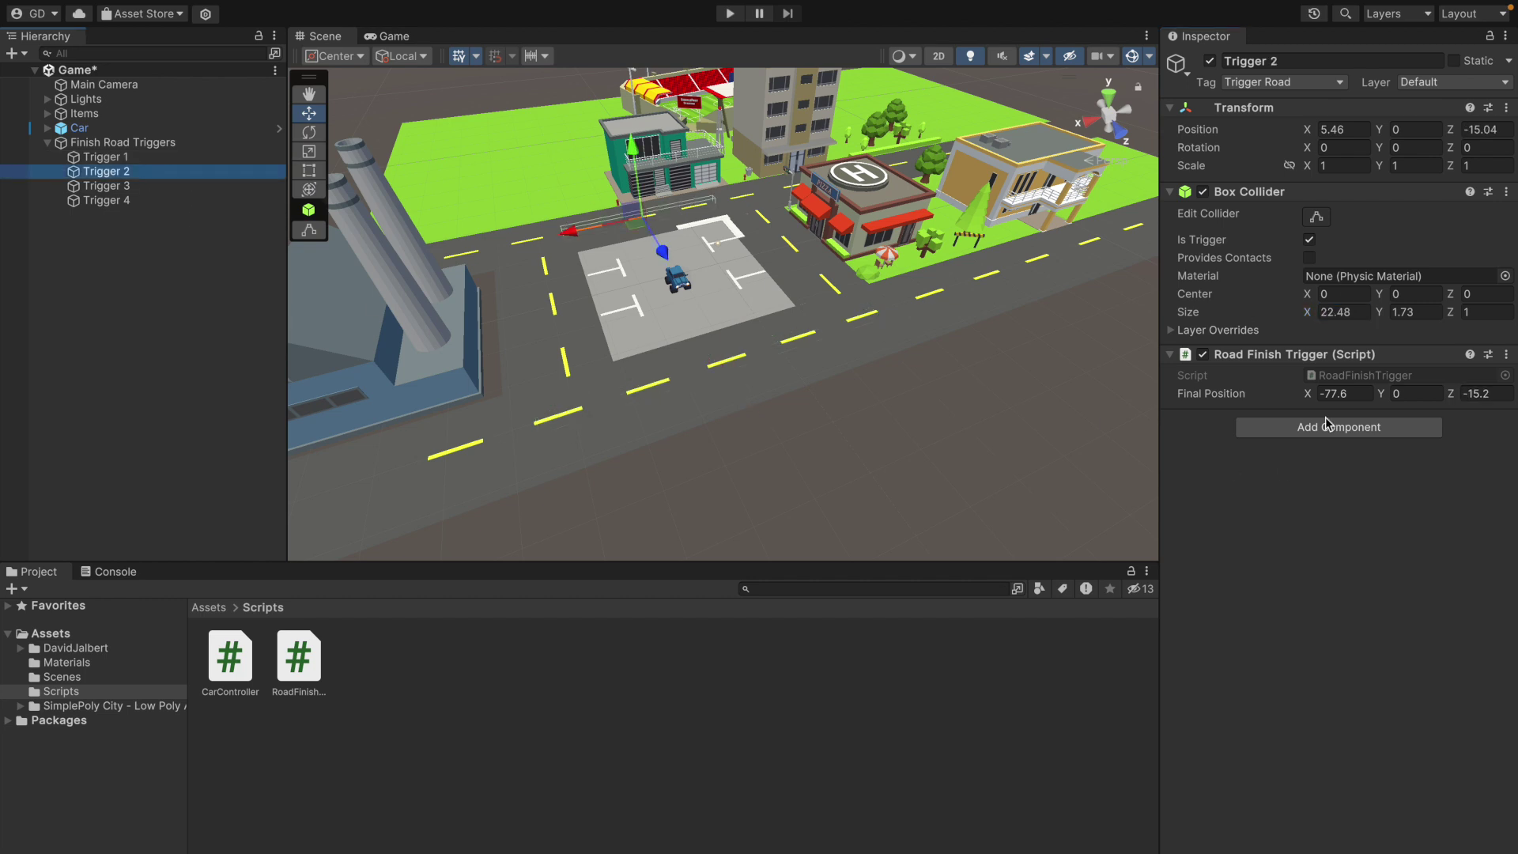
{"action": "left_click", "coordinate": [1354, 313]}
{"action": "type", "text": "35"}
{"action": "key", "text": "ctrl+p"}
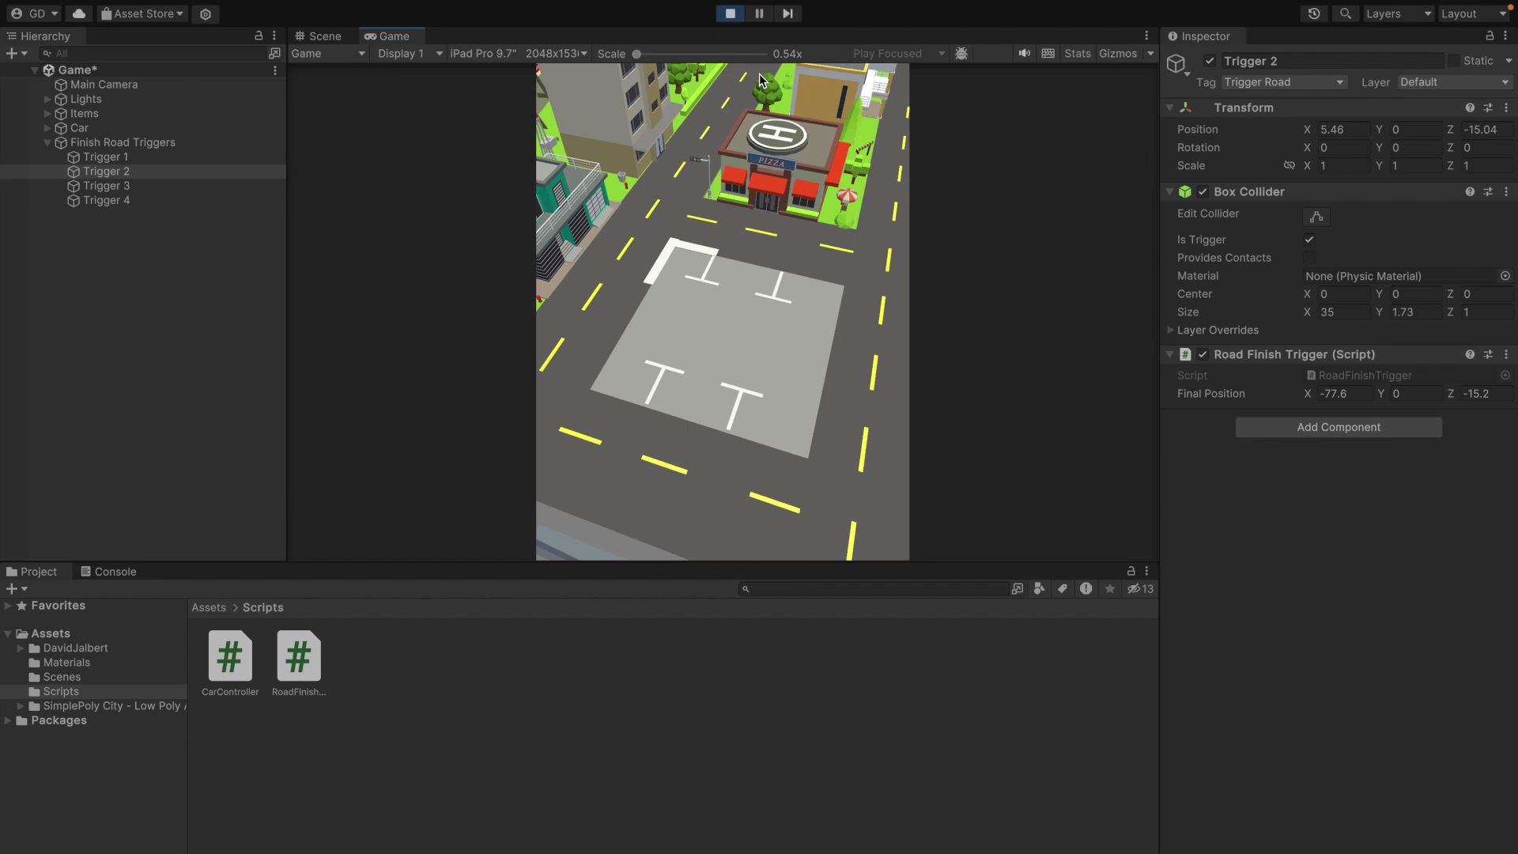
- Select the Car and zoom out in the Scene view to see where it stopped, then exit Play mode
{"action": "left_click", "coordinate": [87, 128]}
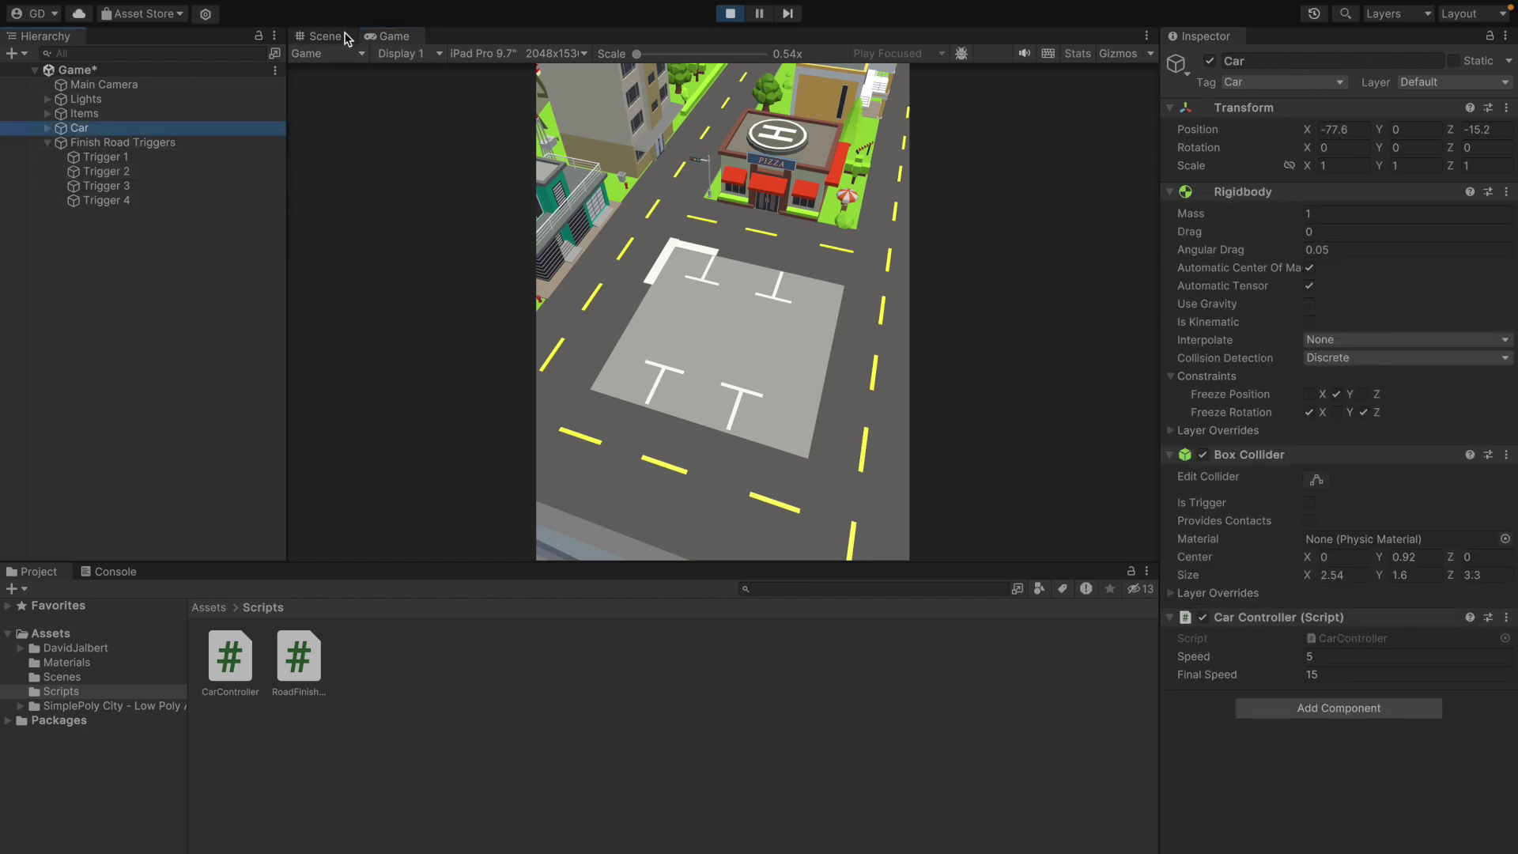
{"action": "key", "text": "ctrl+1"}
{"action": "scroll", "coordinate": [755, 278], "scroll_direction": "down", "scroll_amount": 5}
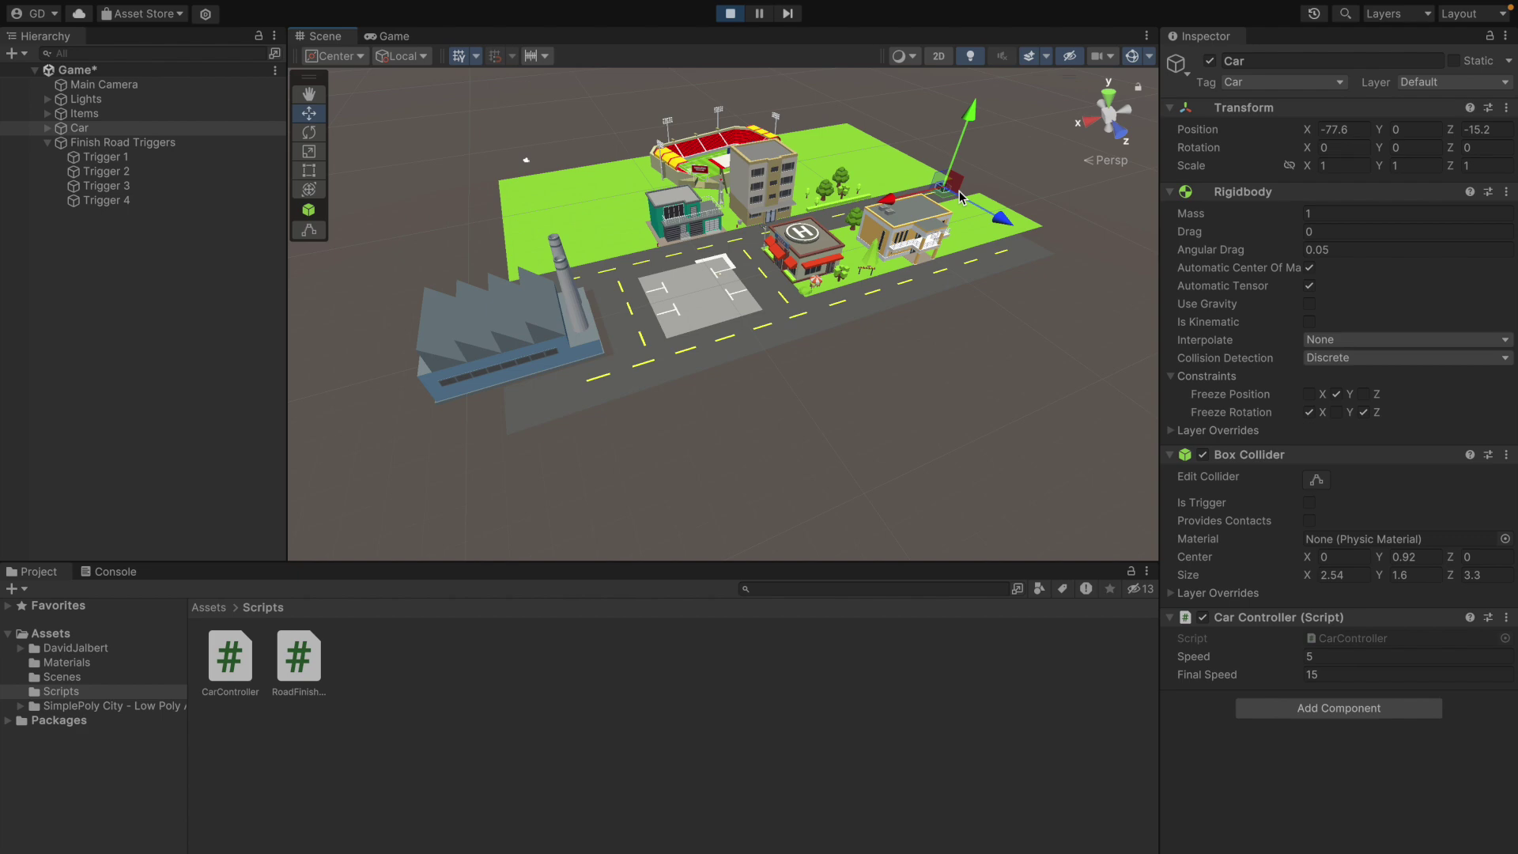
{"action": "key", "text": "ctrl+p"}
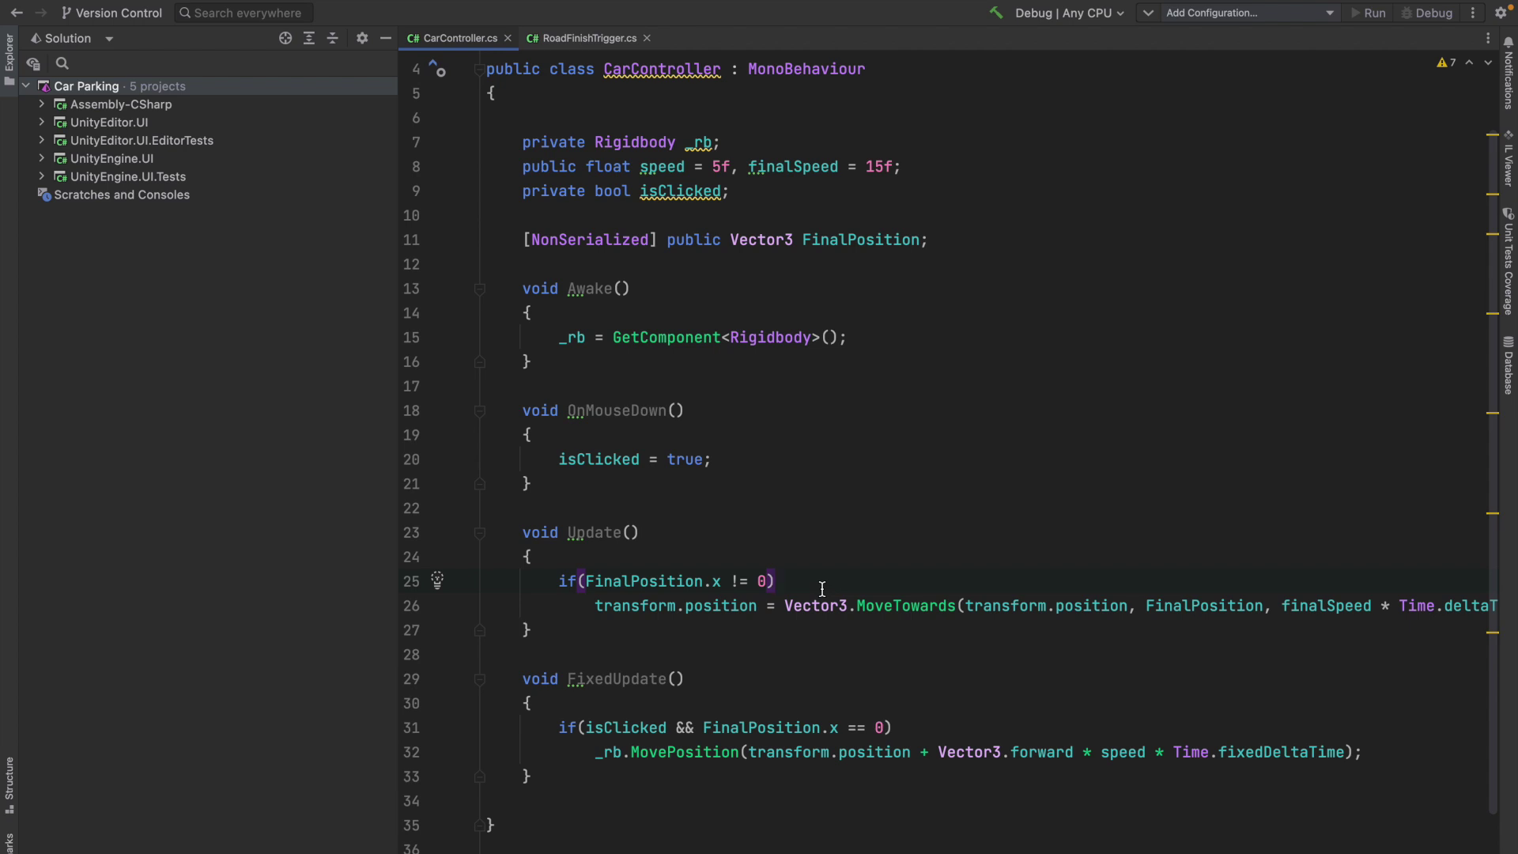
- Wrap the if body's MoveTowards line in curly braces
{"action": "type", "text": "{"}
{"action": "key", "text": "Down"}
{"action": "key", "text": "End"}
{"action": "key", "text": "ctrl+shift+Right"}
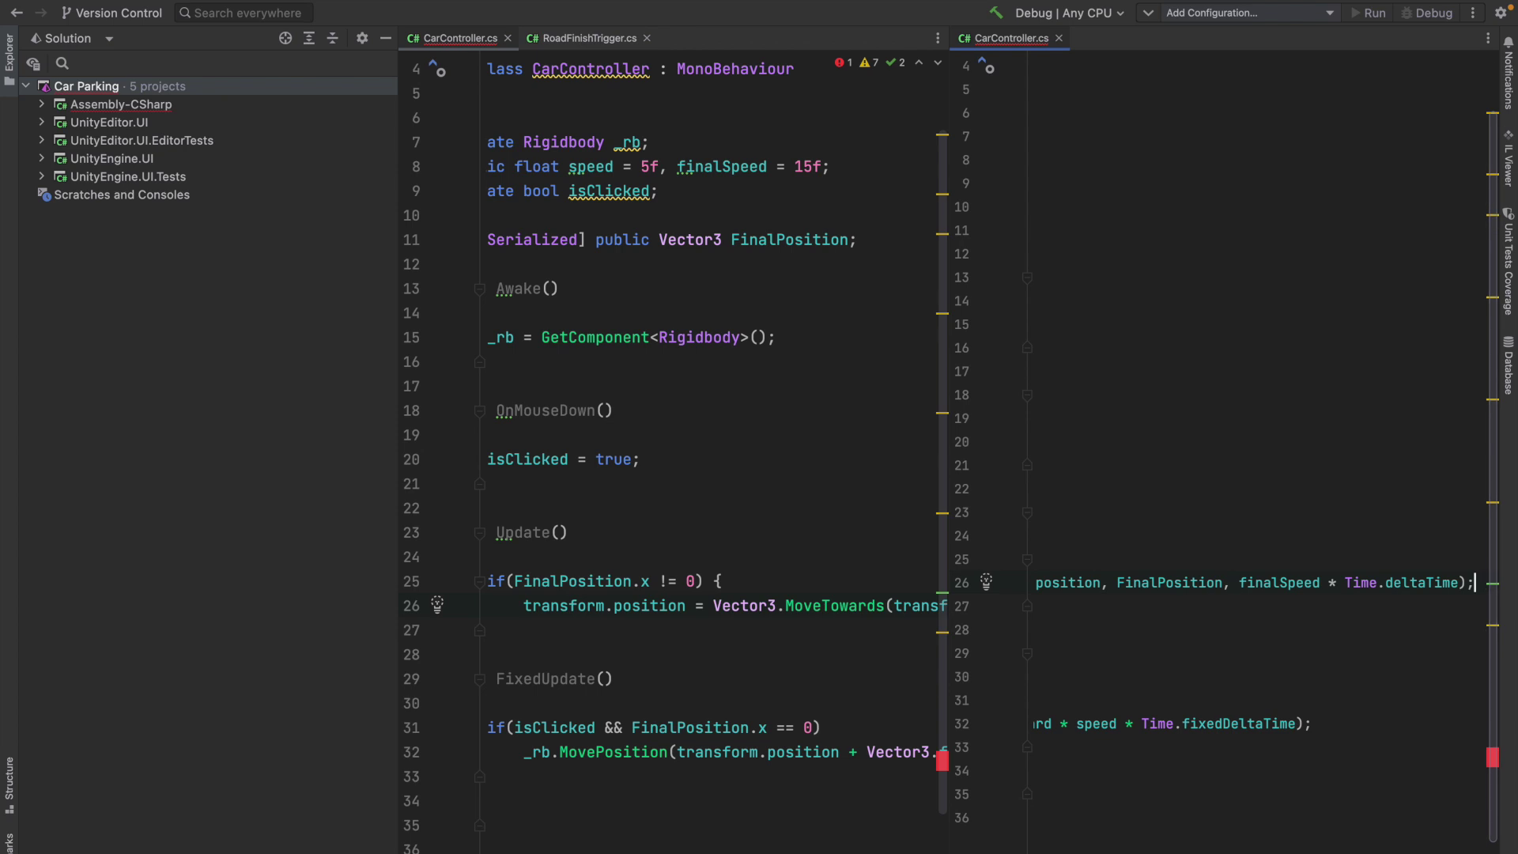
{"action": "left_click", "coordinate": [1059, 38]}
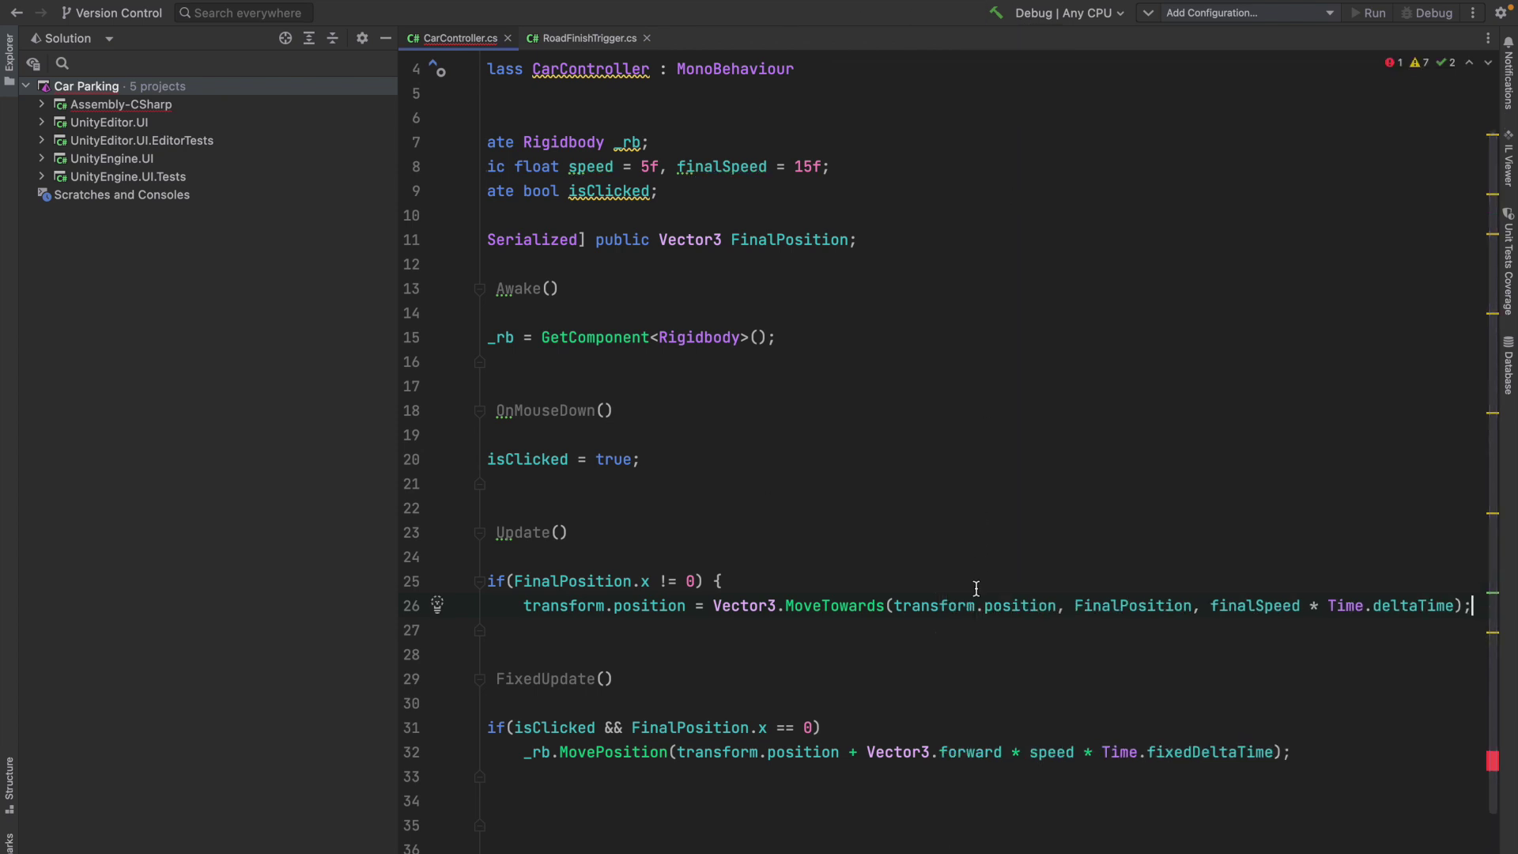
{"action": "key", "text": "Return"}
{"action": "type", "text": "}"}
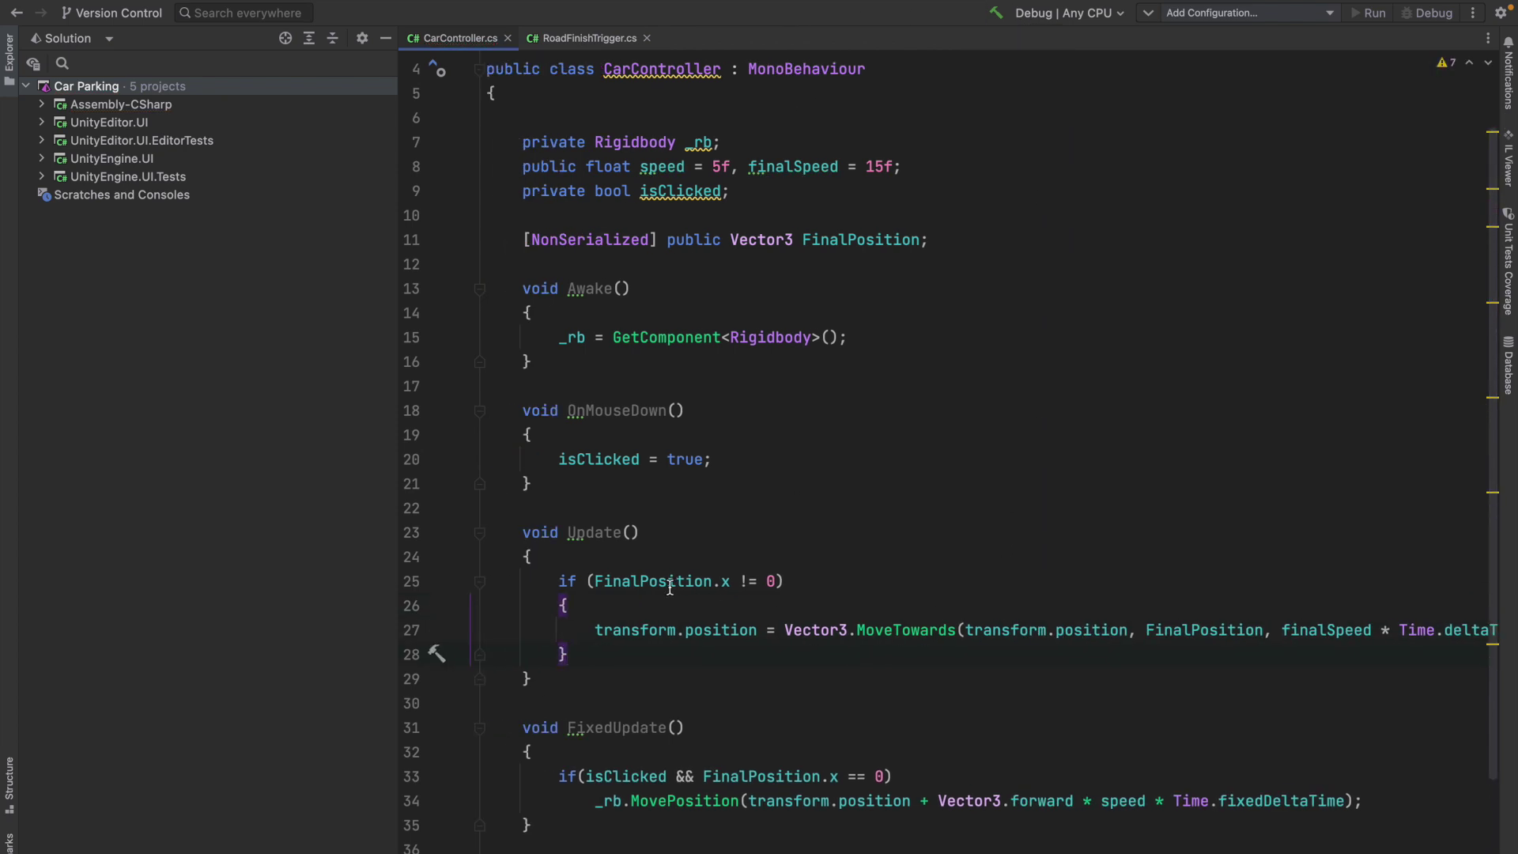
- Add transform.LookAt(FinalPosition); after the MoveTowards line
{"action": "key", "text": "Up"}
{"action": "key", "text": "End"}
{"action": "key", "text": "Return"}
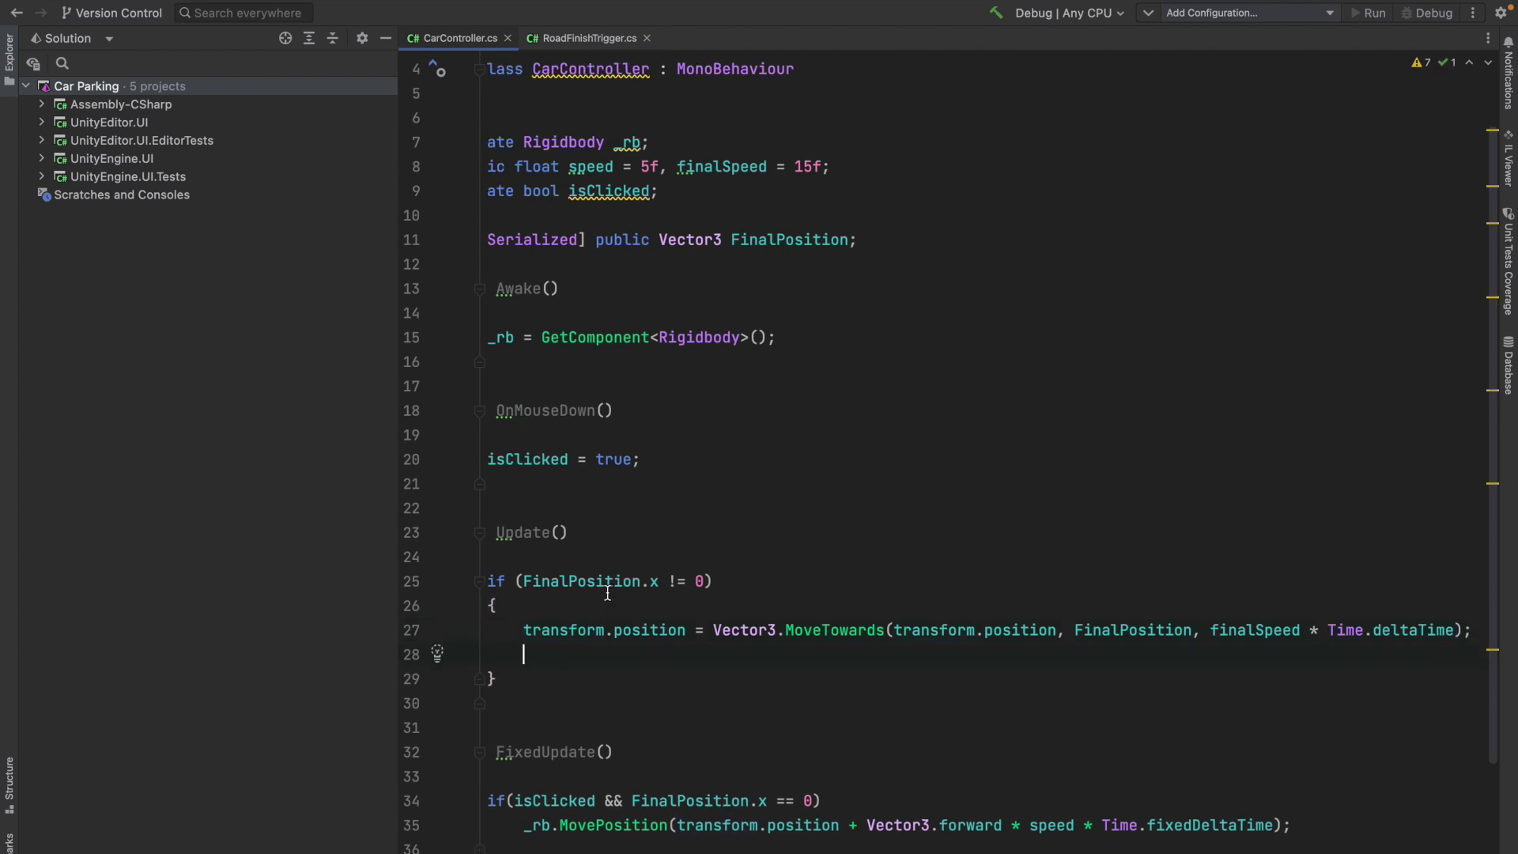
{"action": "scroll", "coordinate": [673, 646], "scroll_direction": "down", "scroll_amount": 1}
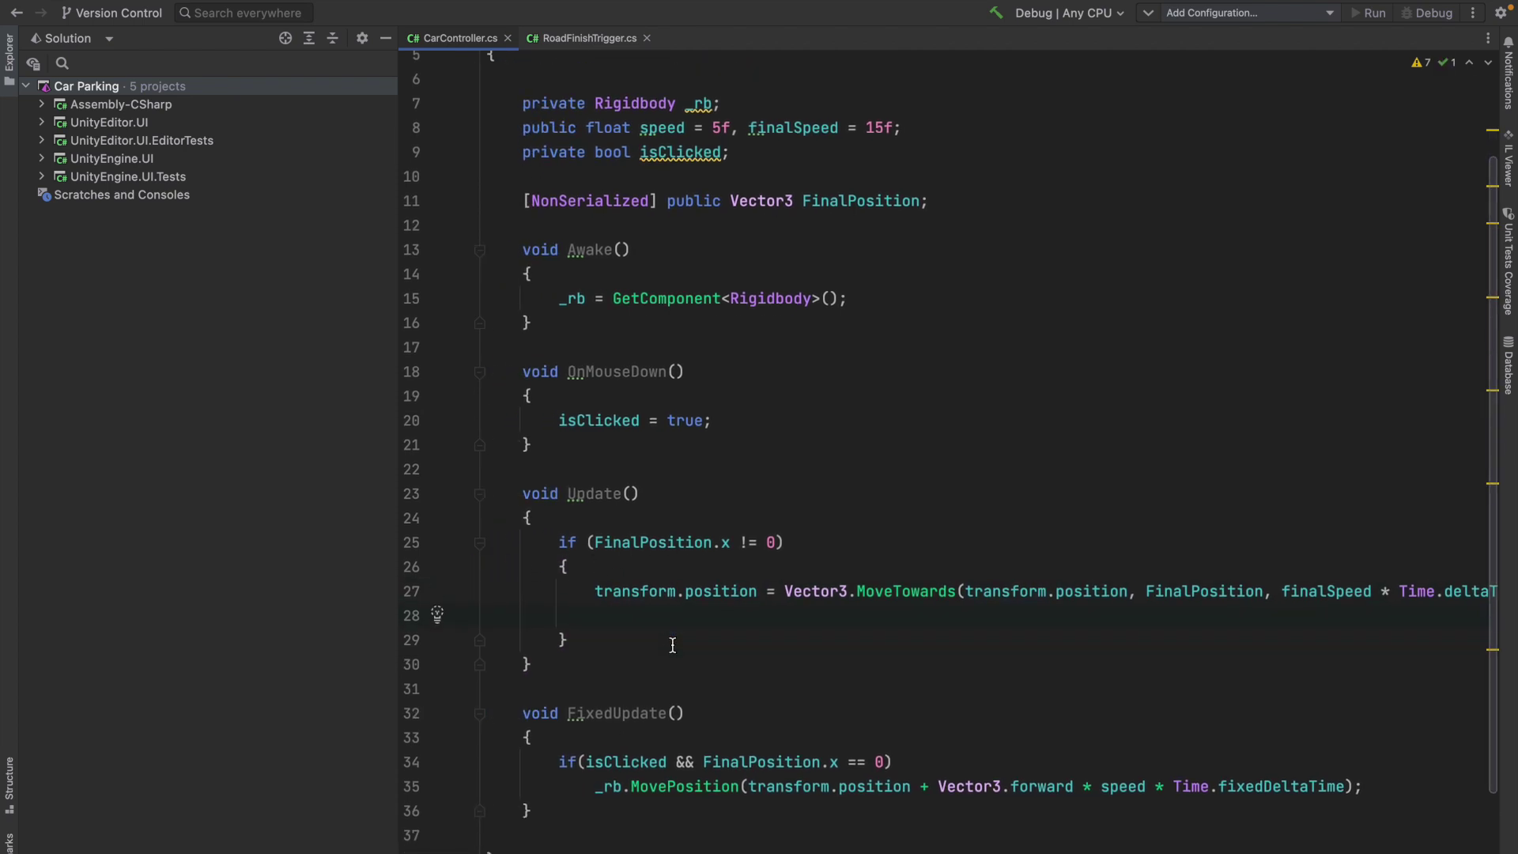
{"action": "type", "text": "tra"}
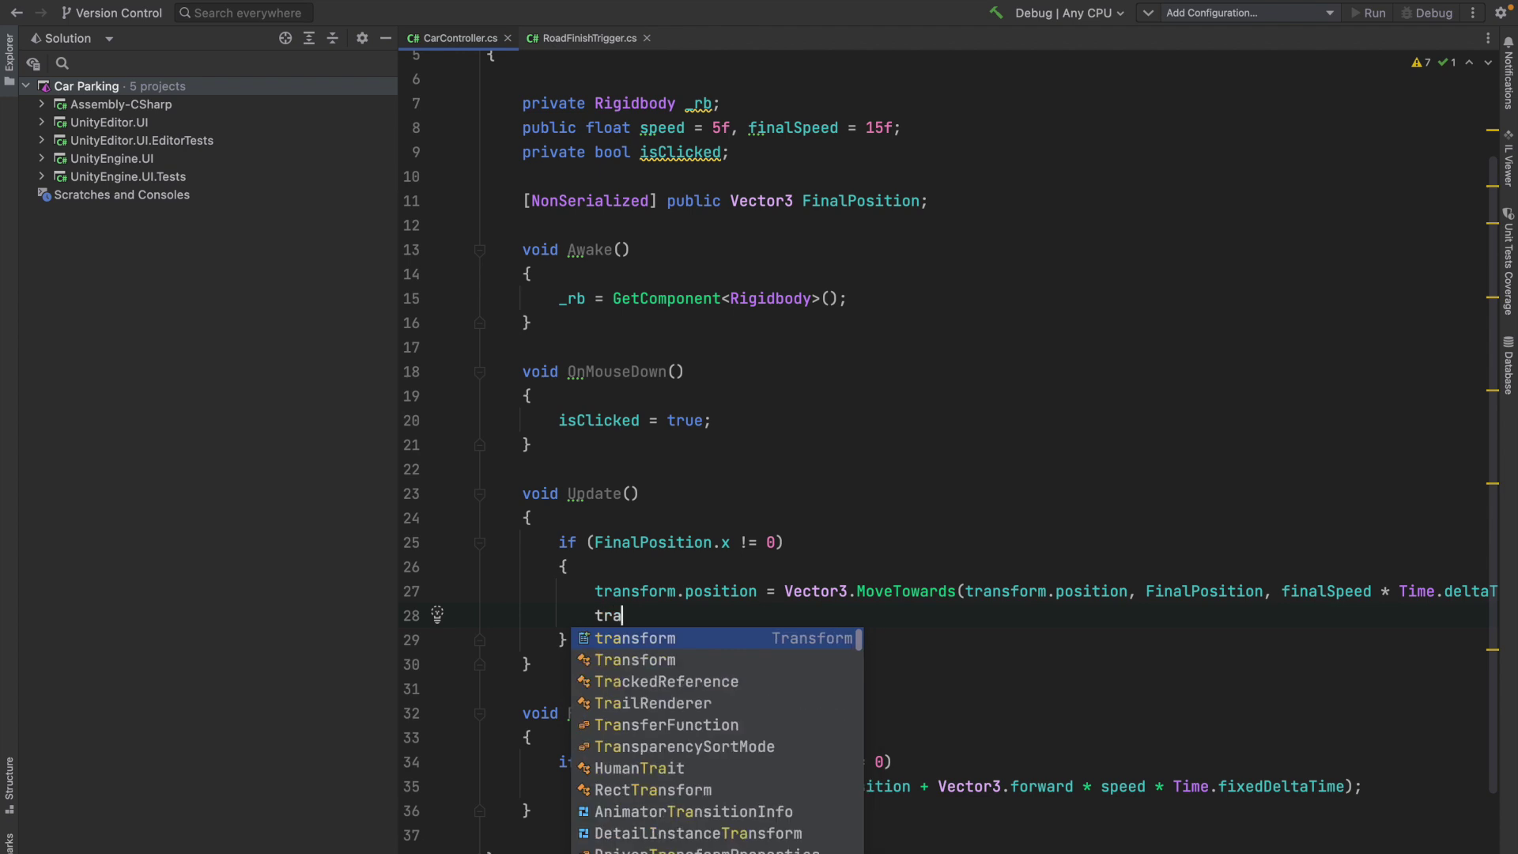
{"action": "type", "text": "nsform.Loo"}
{"action": "key", "text": "Return"}
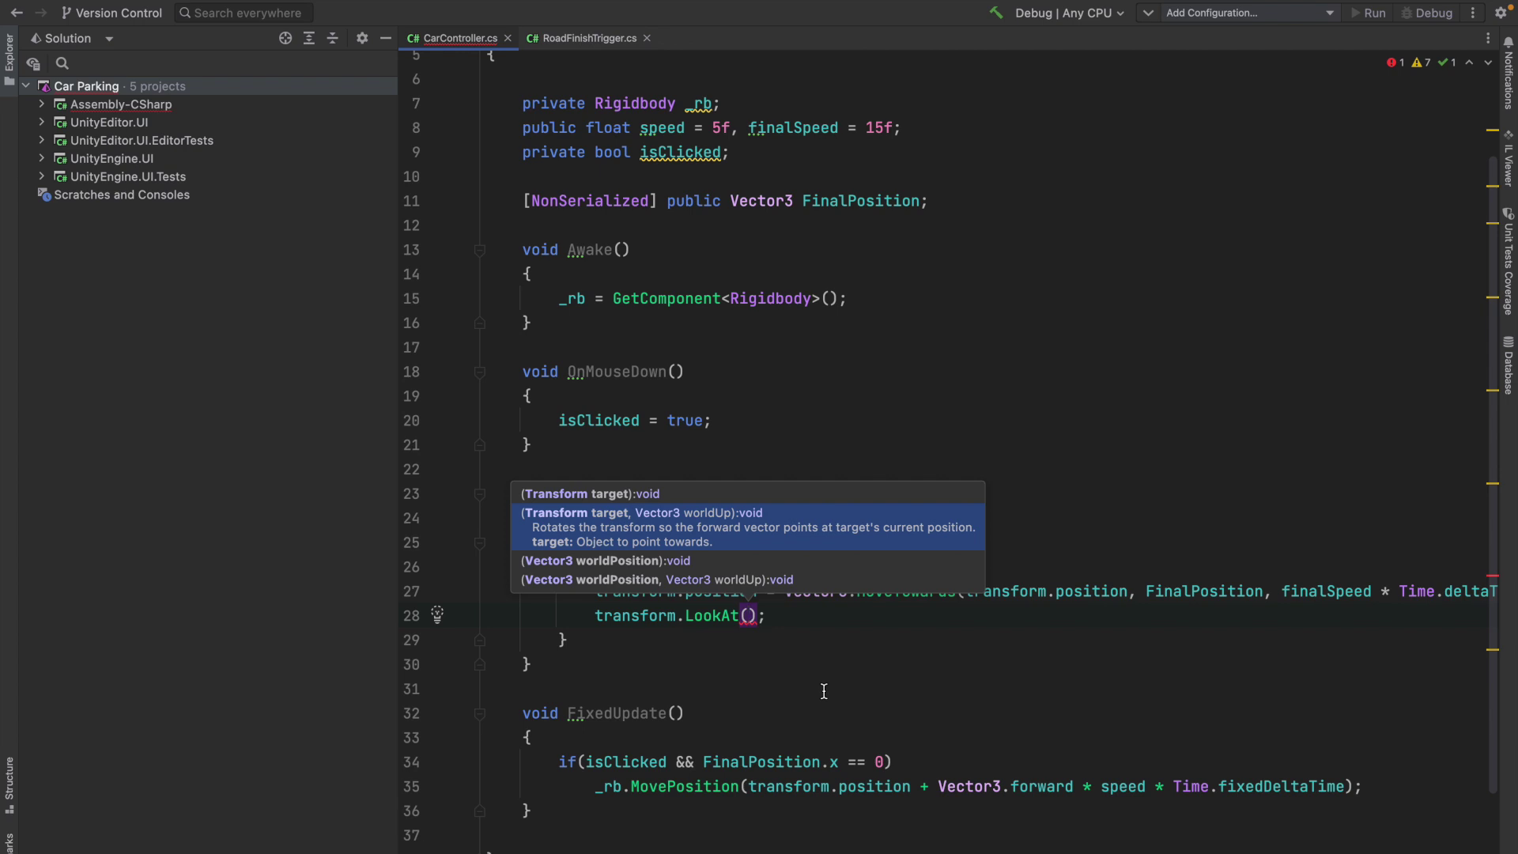
{"action": "type", "text": "Fin"}
{"action": "key", "text": "Return"}
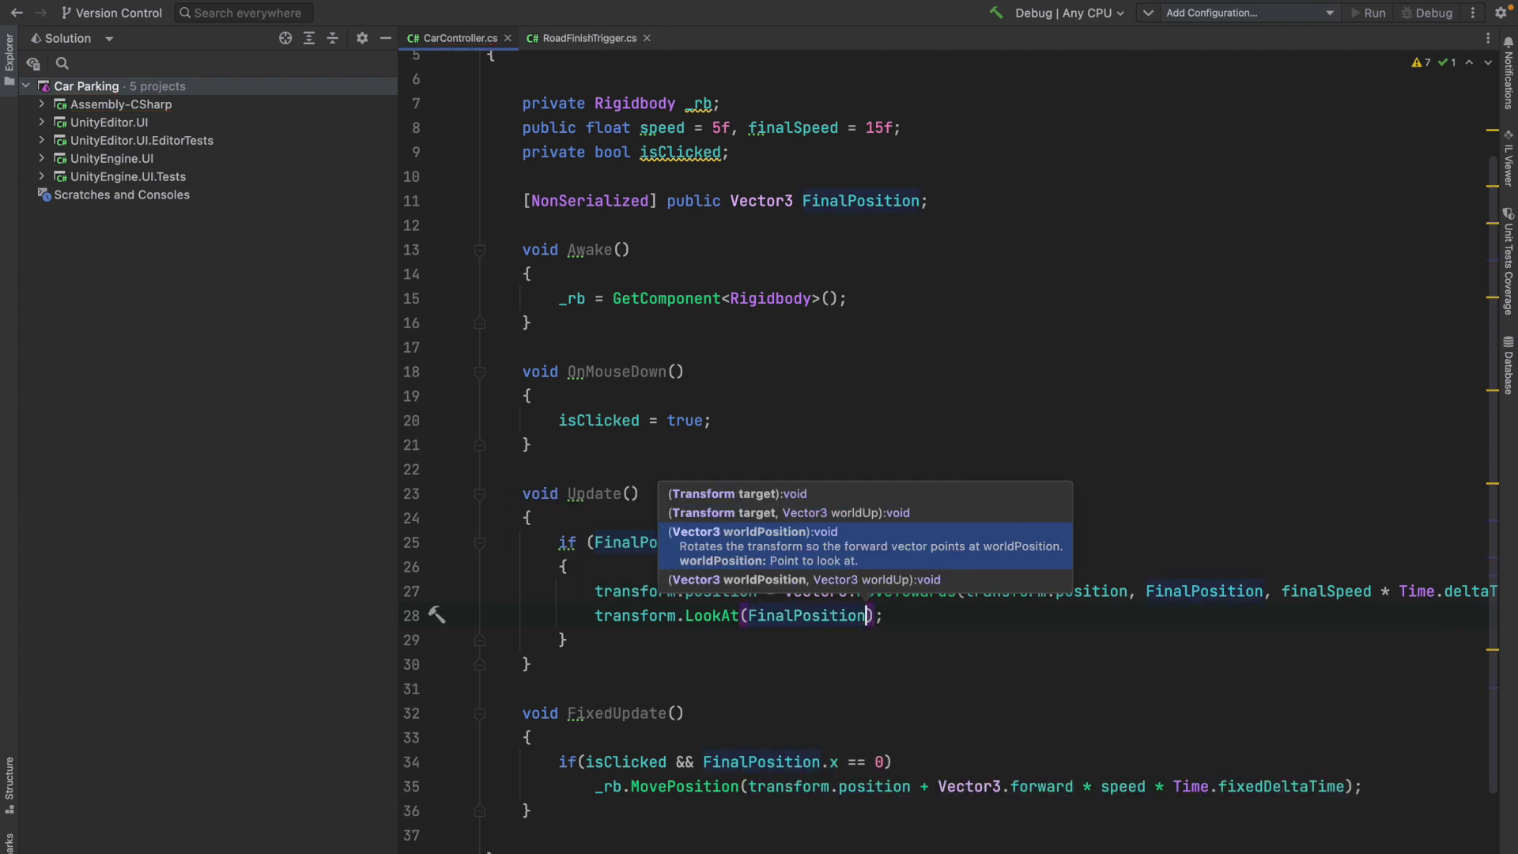
{"action": "key", "text": "ctrl+Left"}
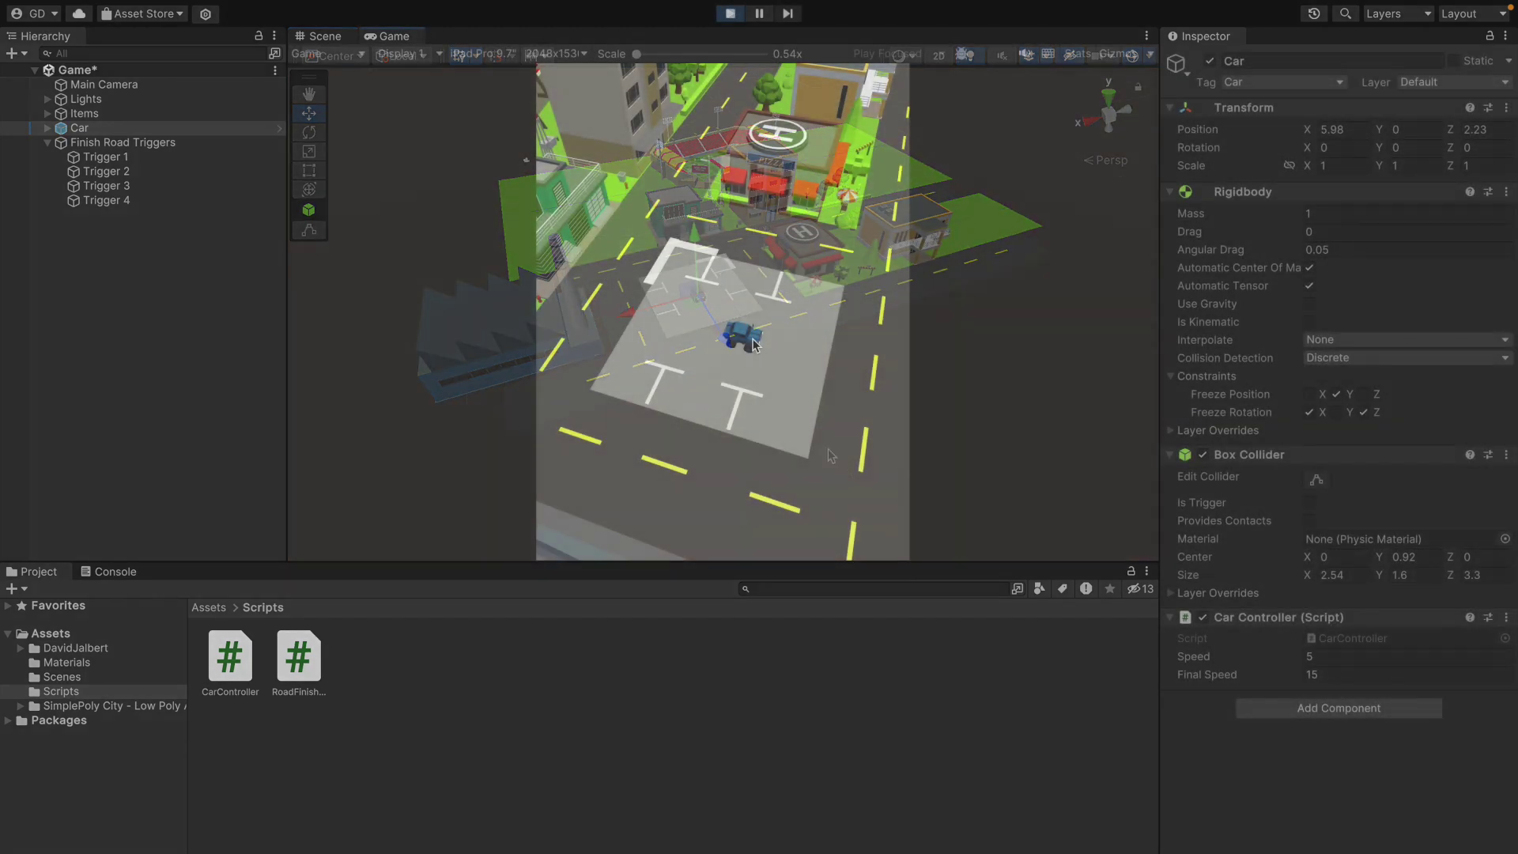
- Swipe the car onto the road, check its turn in the Scene view, then stop the game
{"action": "left_click_drag", "start_coordinate": [801, 391], "coordinate": [871, 327]}
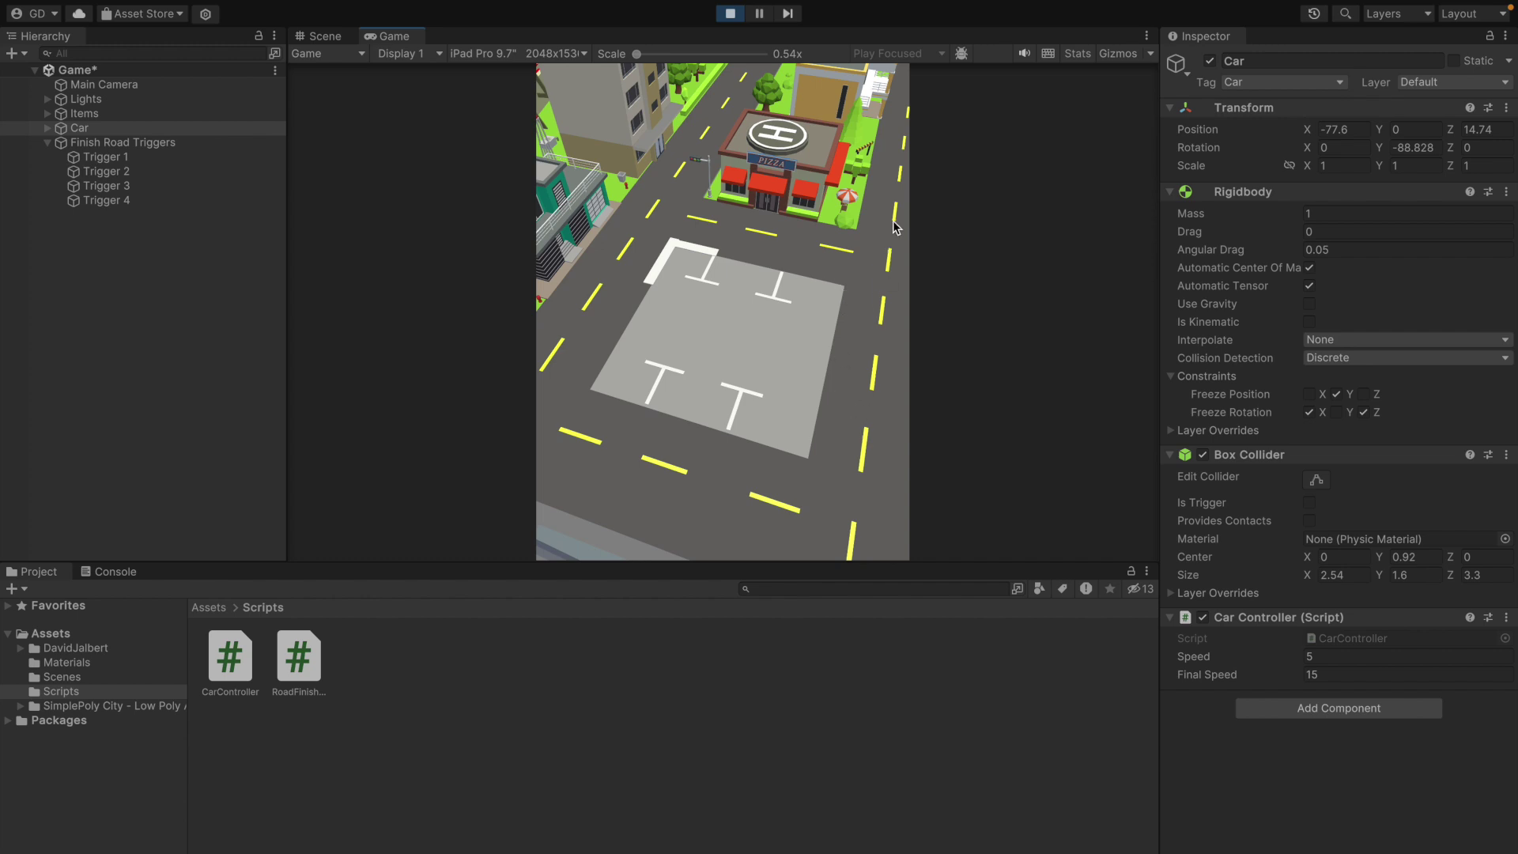
{"action": "left_click", "coordinate": [349, 36]}
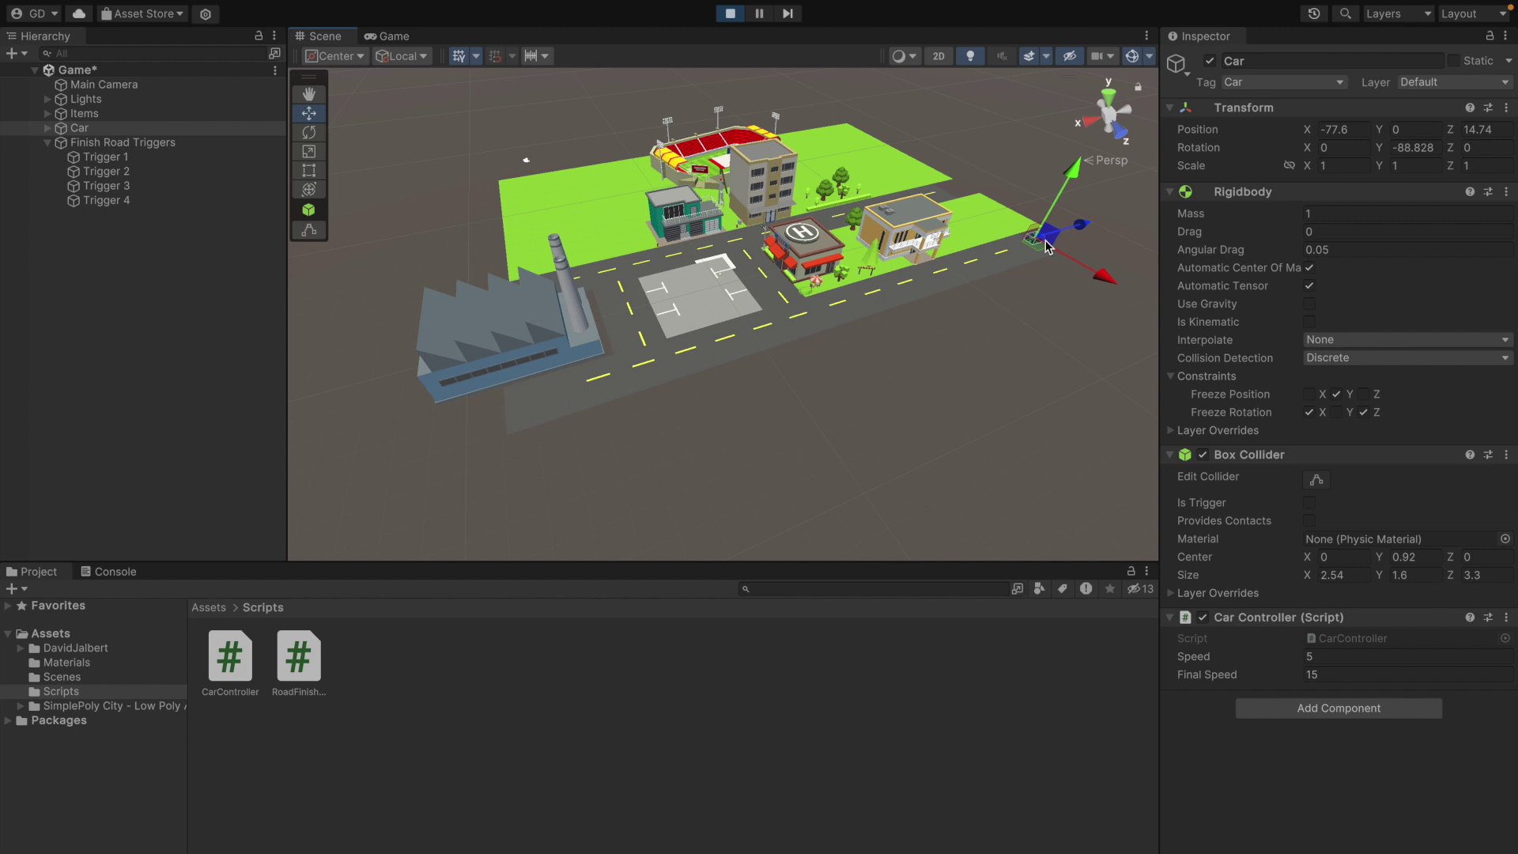
{"action": "left_click", "coordinate": [391, 36]}
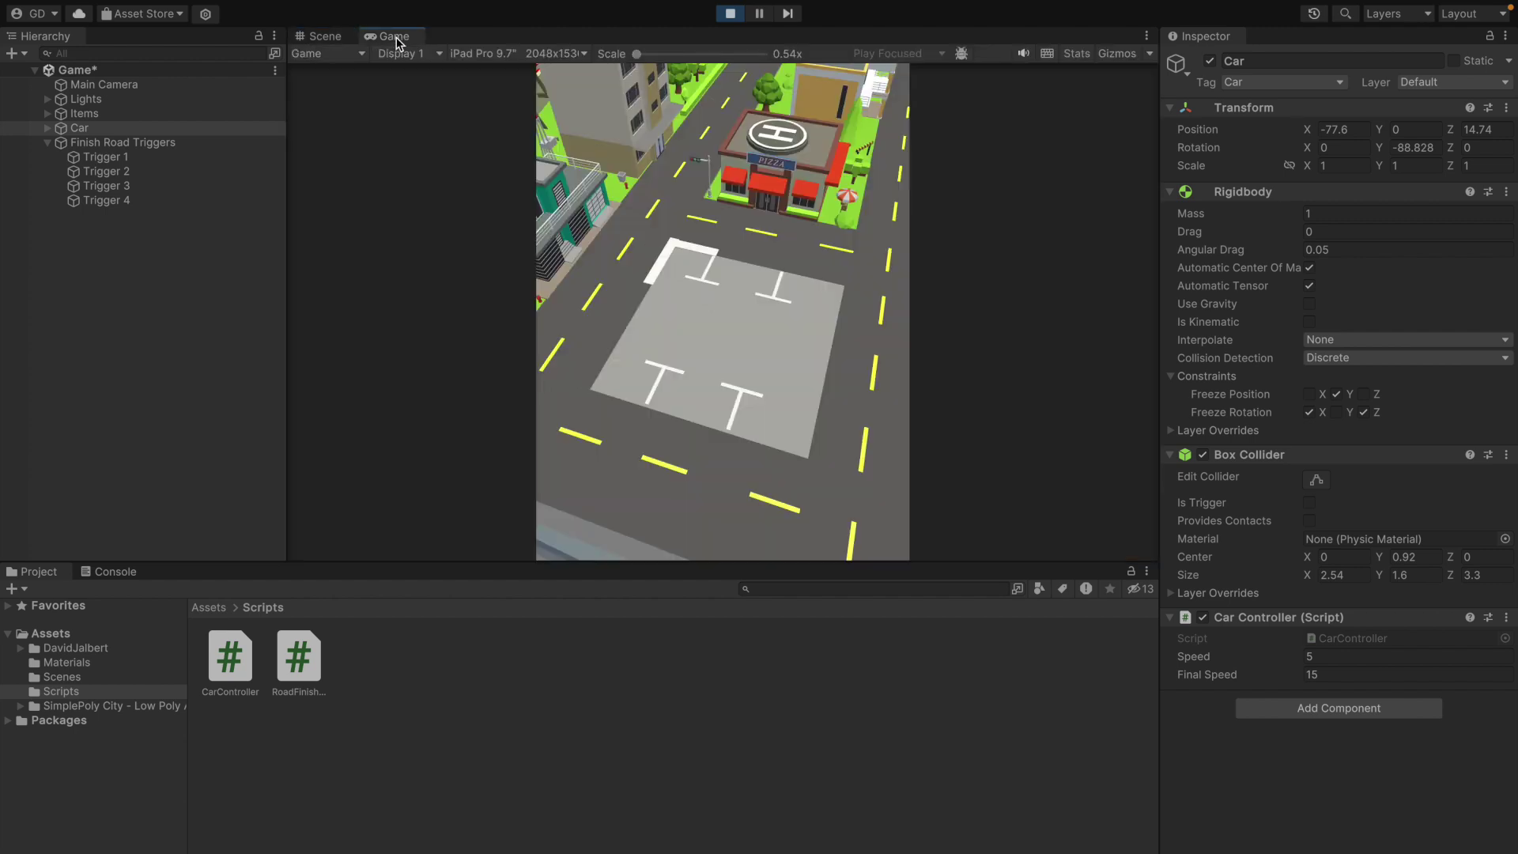
{"action": "left_click", "coordinate": [739, 14]}
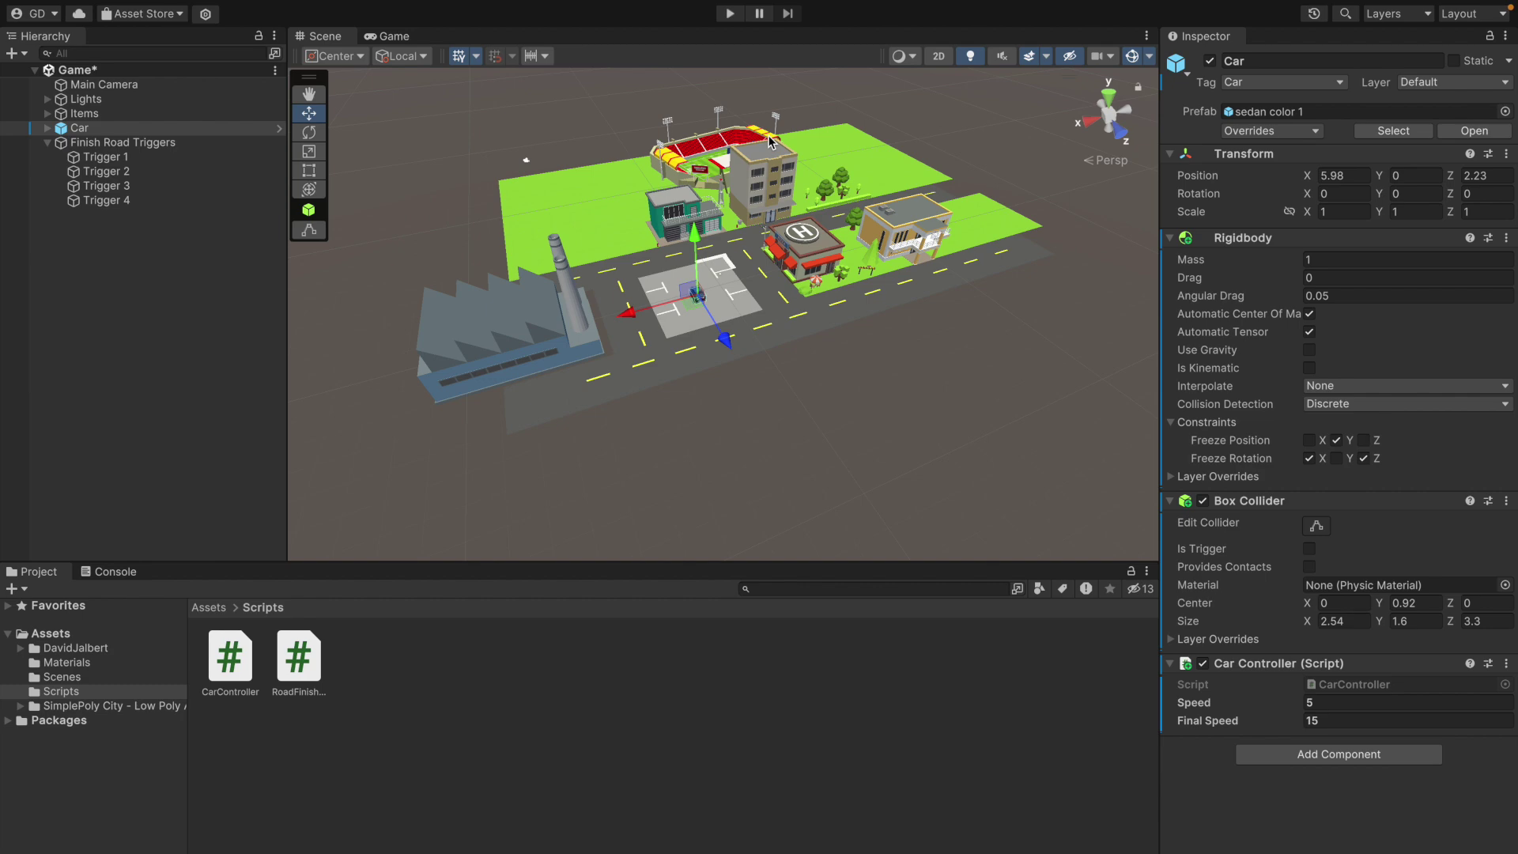
{"action": "key", "text": "ctrl+Right"}
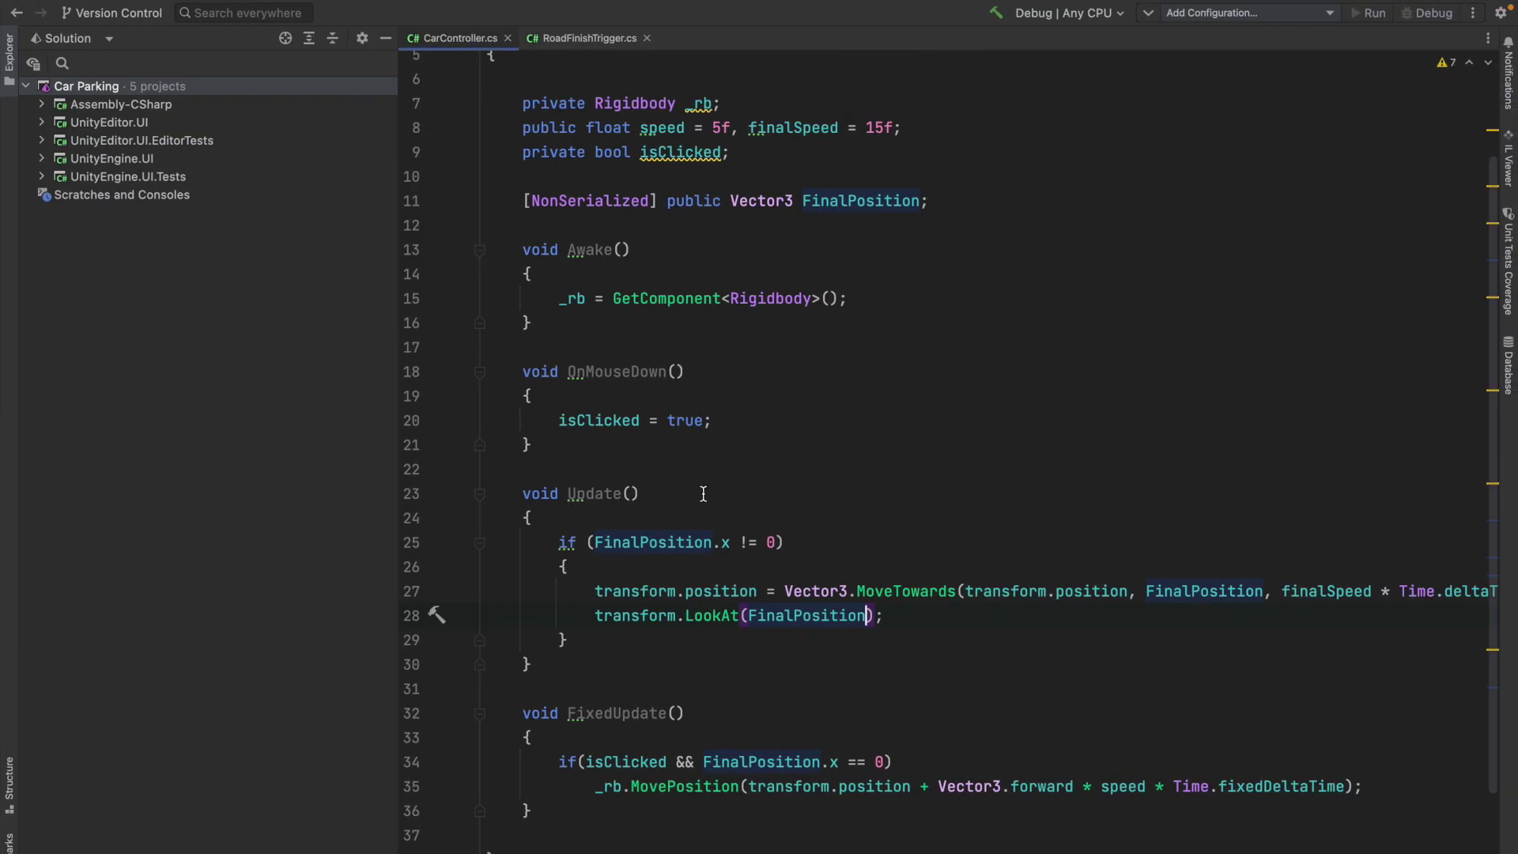
- Delete the transform.LookAt(FinalPosition) line
{"action": "left_click", "coordinate": [596, 618]}
{"action": "key", "text": "BackSpace"}
{"action": "key", "text": "Return"}
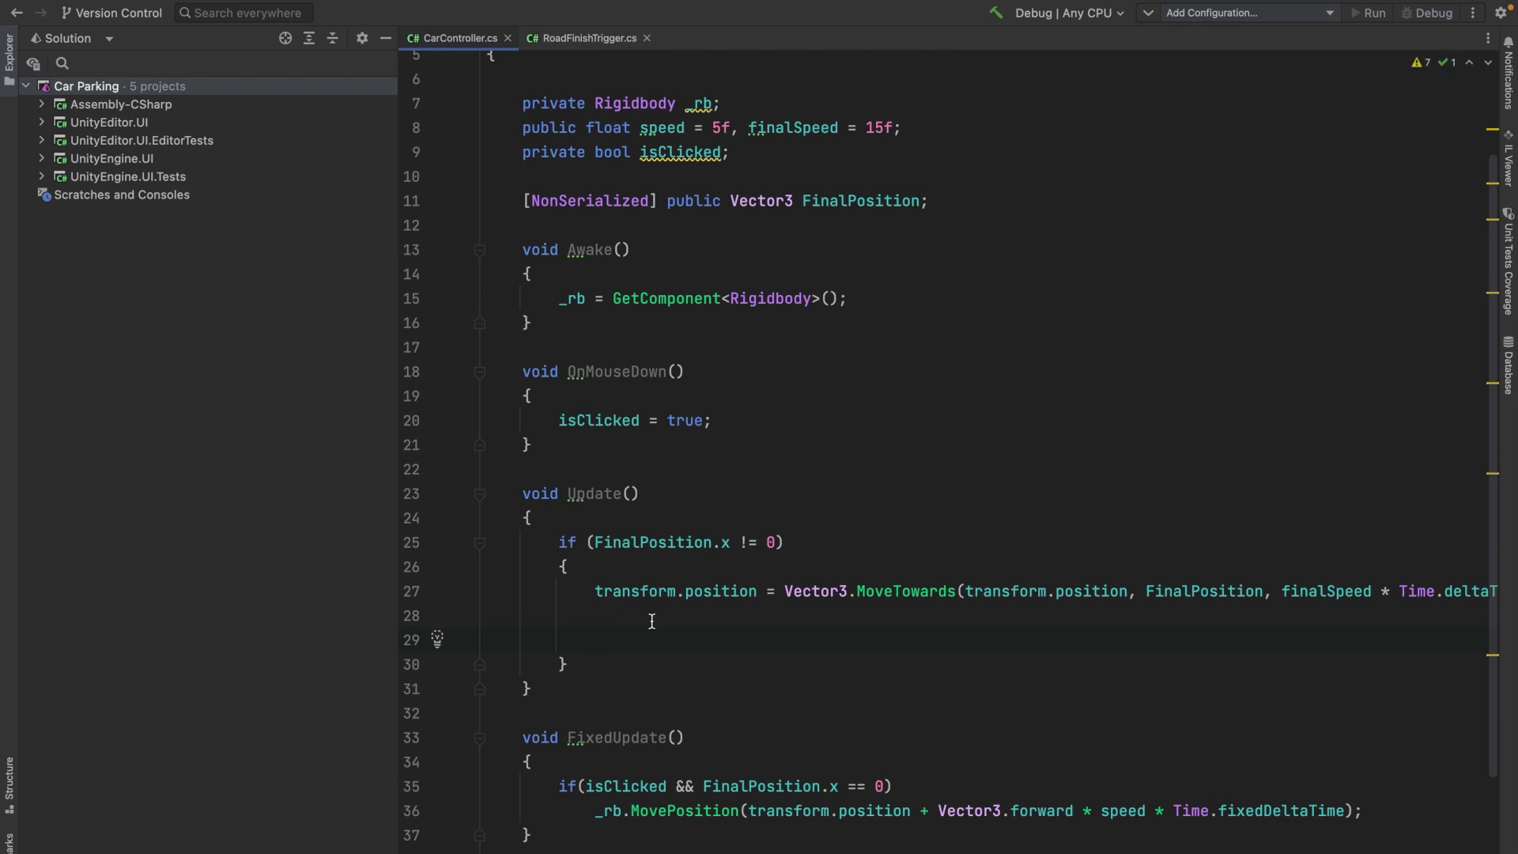
{"action": "scroll", "coordinate": [651, 622], "scroll_direction": "down", "scroll_amount": 1}
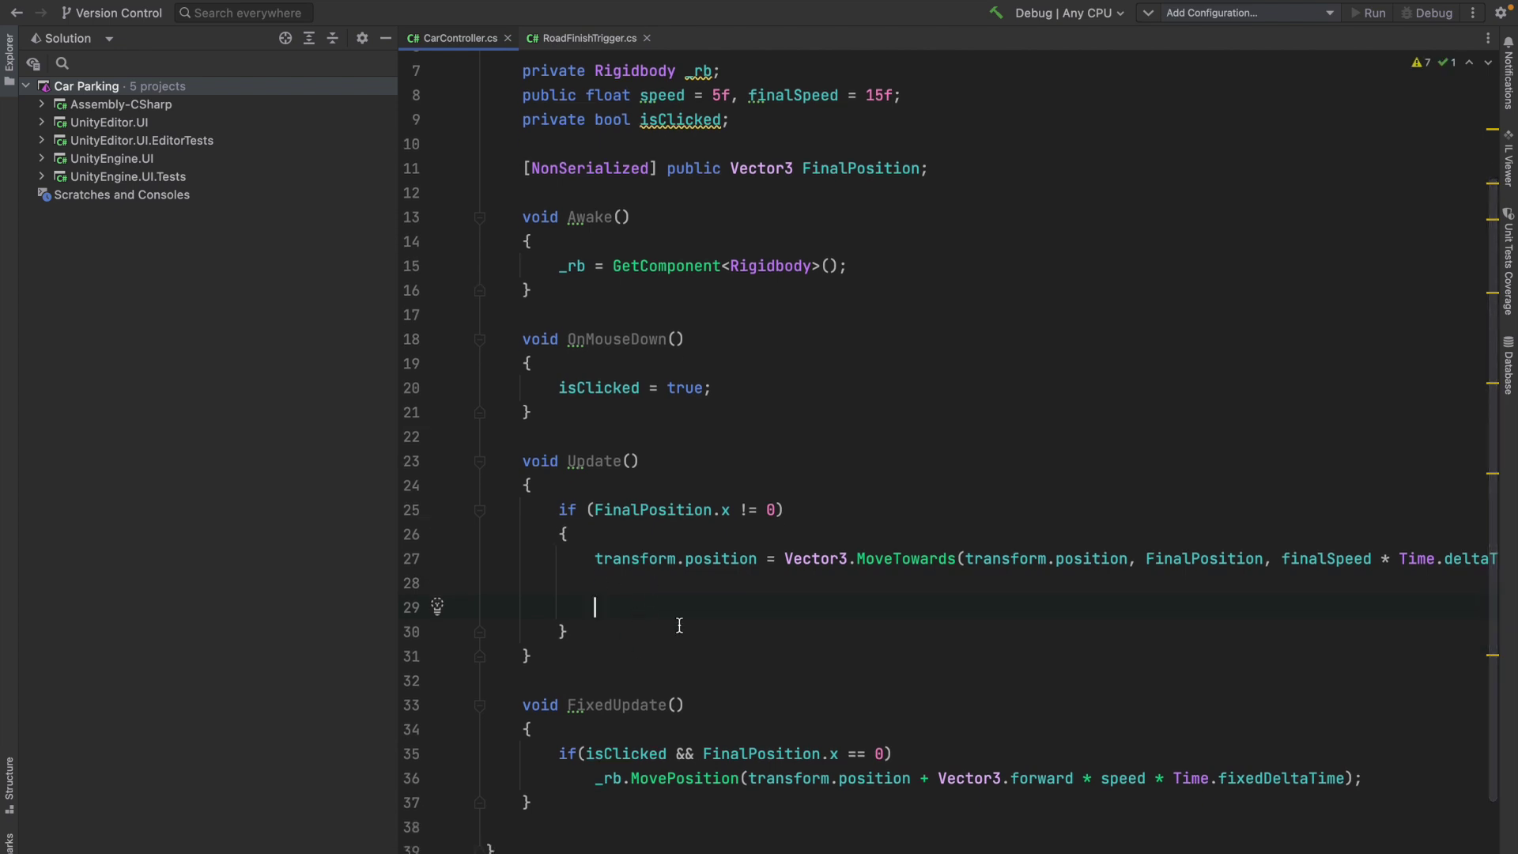
- Declare Vector3 lookAtPos = FinalPosition - transform.position; in the if block
{"action": "type", "text": "Vec"}
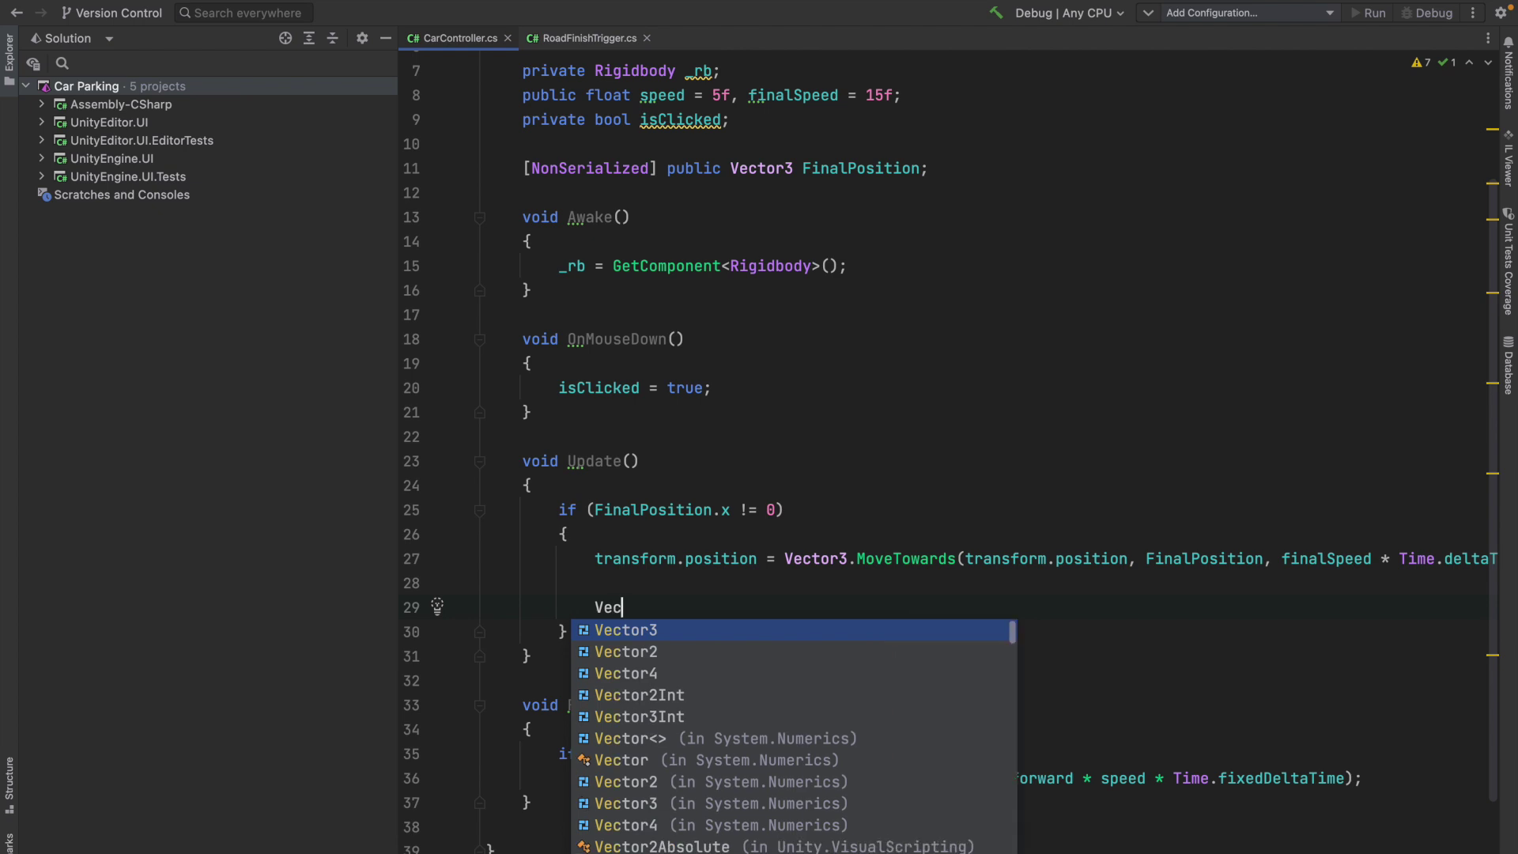
{"action": "type", "text": "tor3 "}
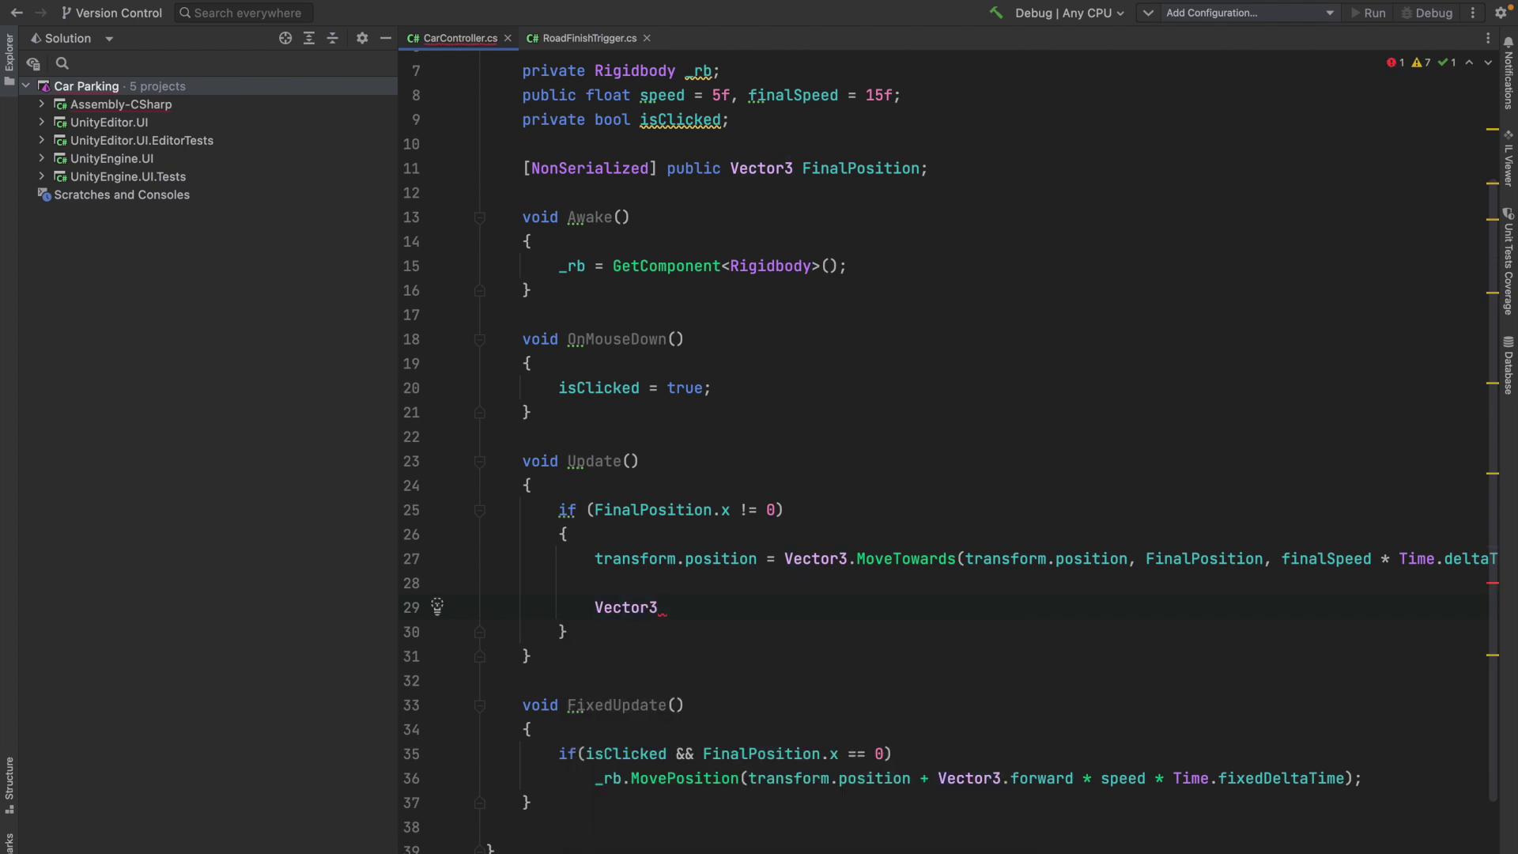
{"action": "type", "text": "lookAt"}
{"action": "type", "text": "Pos = "}
{"action": "type", "text": "tr"}
{"action": "key", "text": "BackSpace"}
{"action": "key", "text": "BackSpace"}
{"action": "type", "text": "F"}
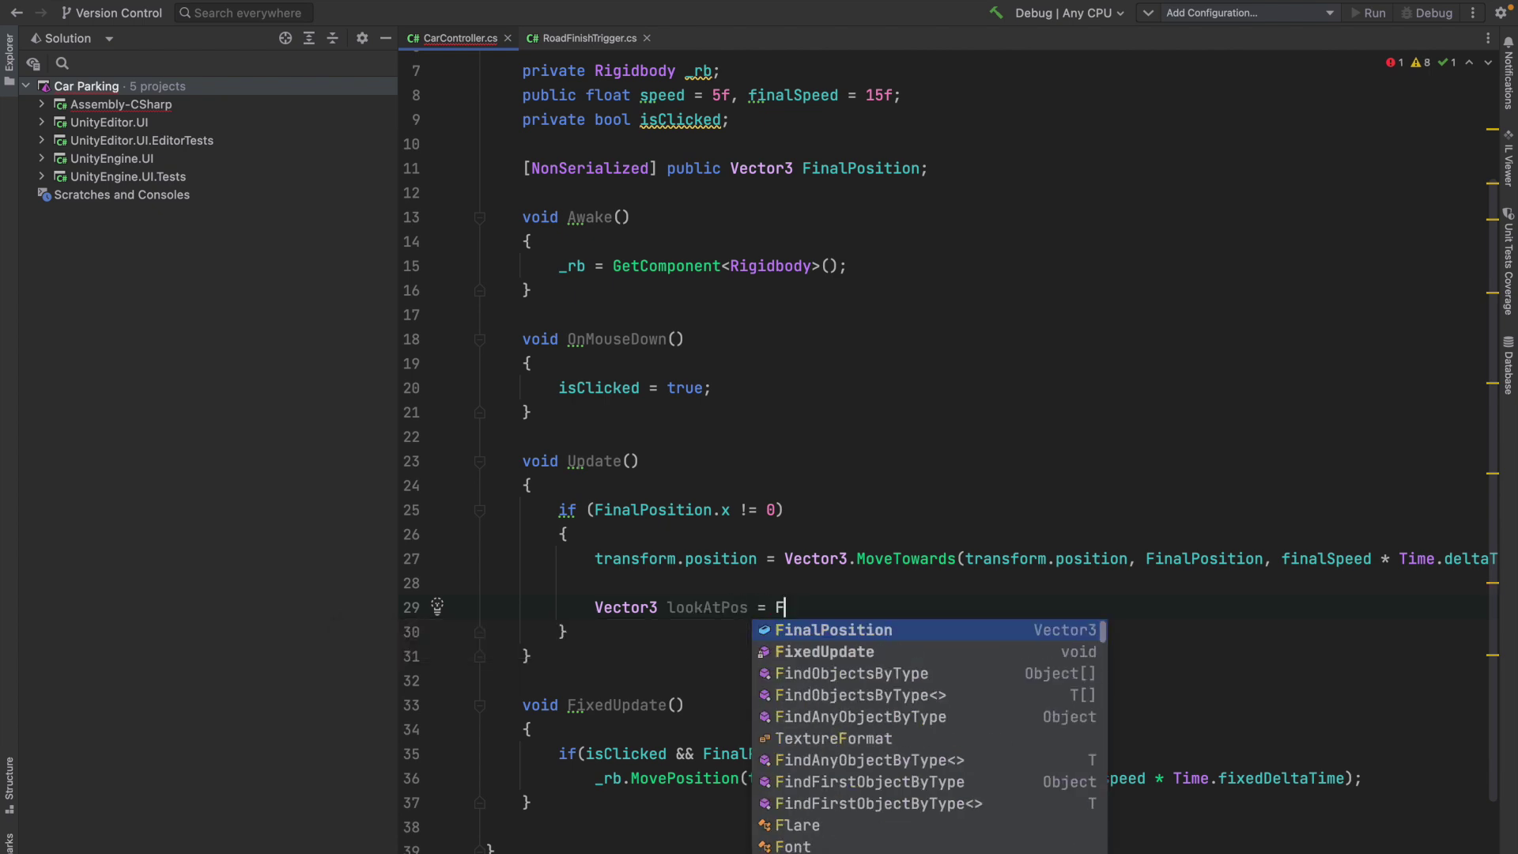
{"action": "type", "text": "oin"}
{"action": "key", "text": "BackSpace"}
{"action": "key", "text": "BackSpace"}
{"action": "key", "text": "BackSpace"}
{"action": "type", "text": "in"}
{"action": "key", "text": "Return"}
{"action": "type", "text": "- tr"}
{"action": "key", "text": "Return"}
{"action": "type", "text": ".position;"}
{"action": "key", "text": "Return"}
{"action": "type", "text": ";"}
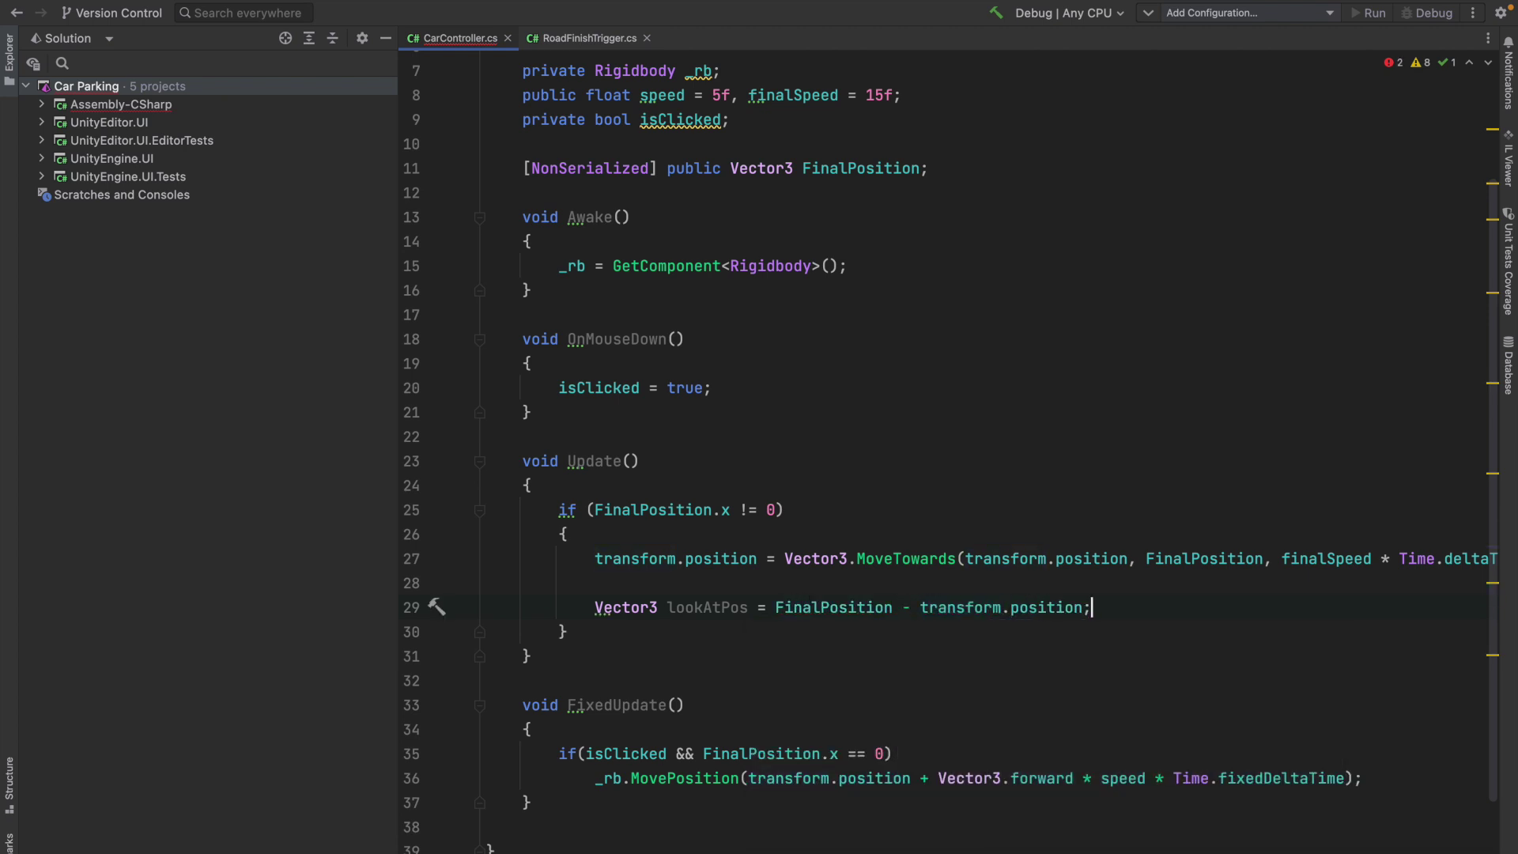
{"action": "key", "text": "Return"}
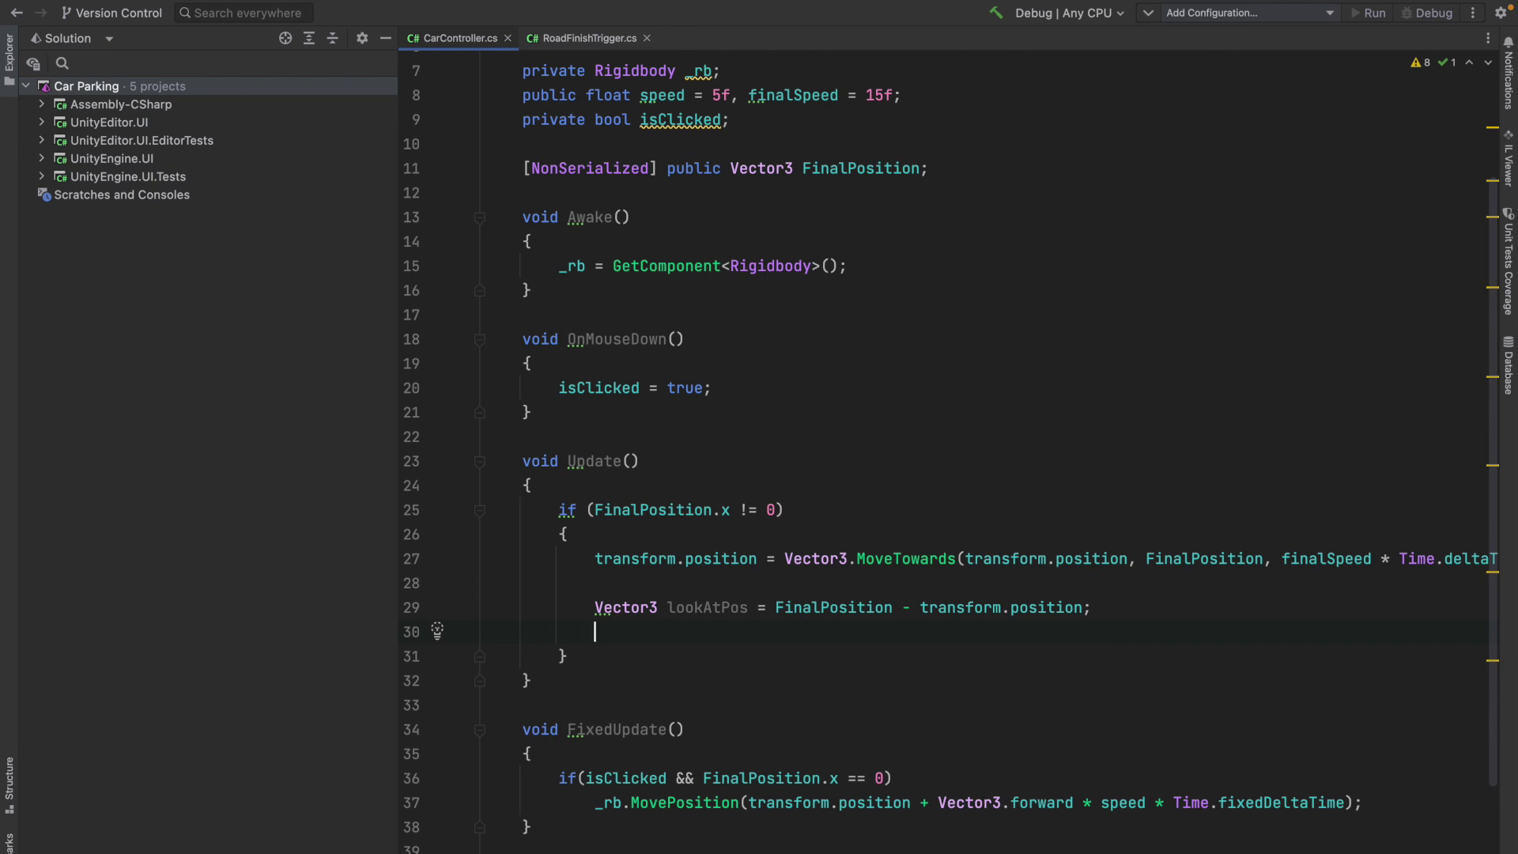
- Set lookAtPos.y = 0; on the following line
{"action": "type", "text": "lo"}
{"action": "key", "text": "Return"}
{"action": "type", "text": "."}
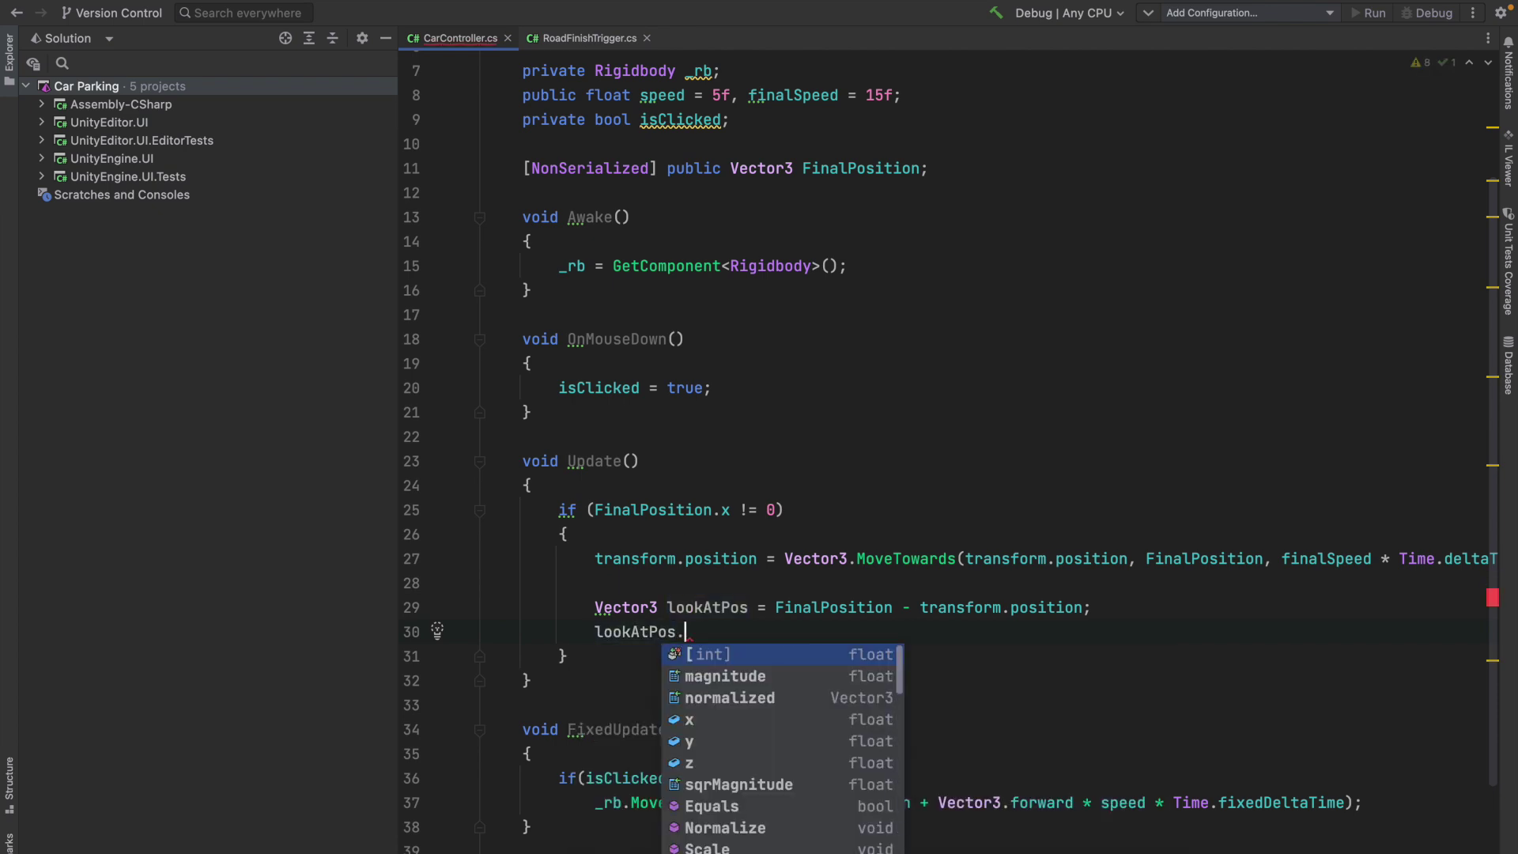
{"action": "type", "text": "y = 0;"}
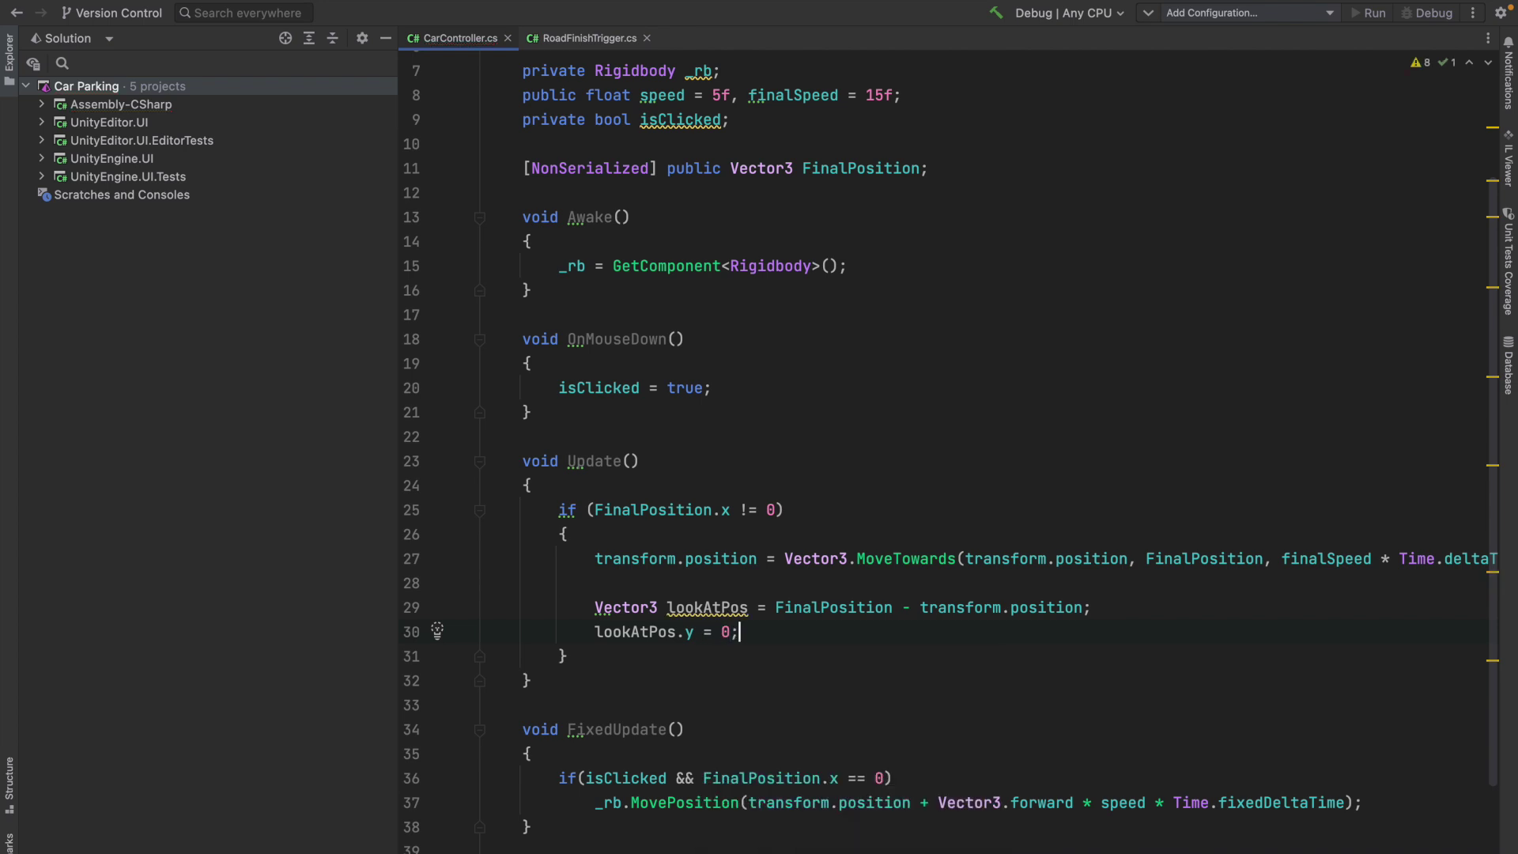
{"action": "key", "text": "Return"}
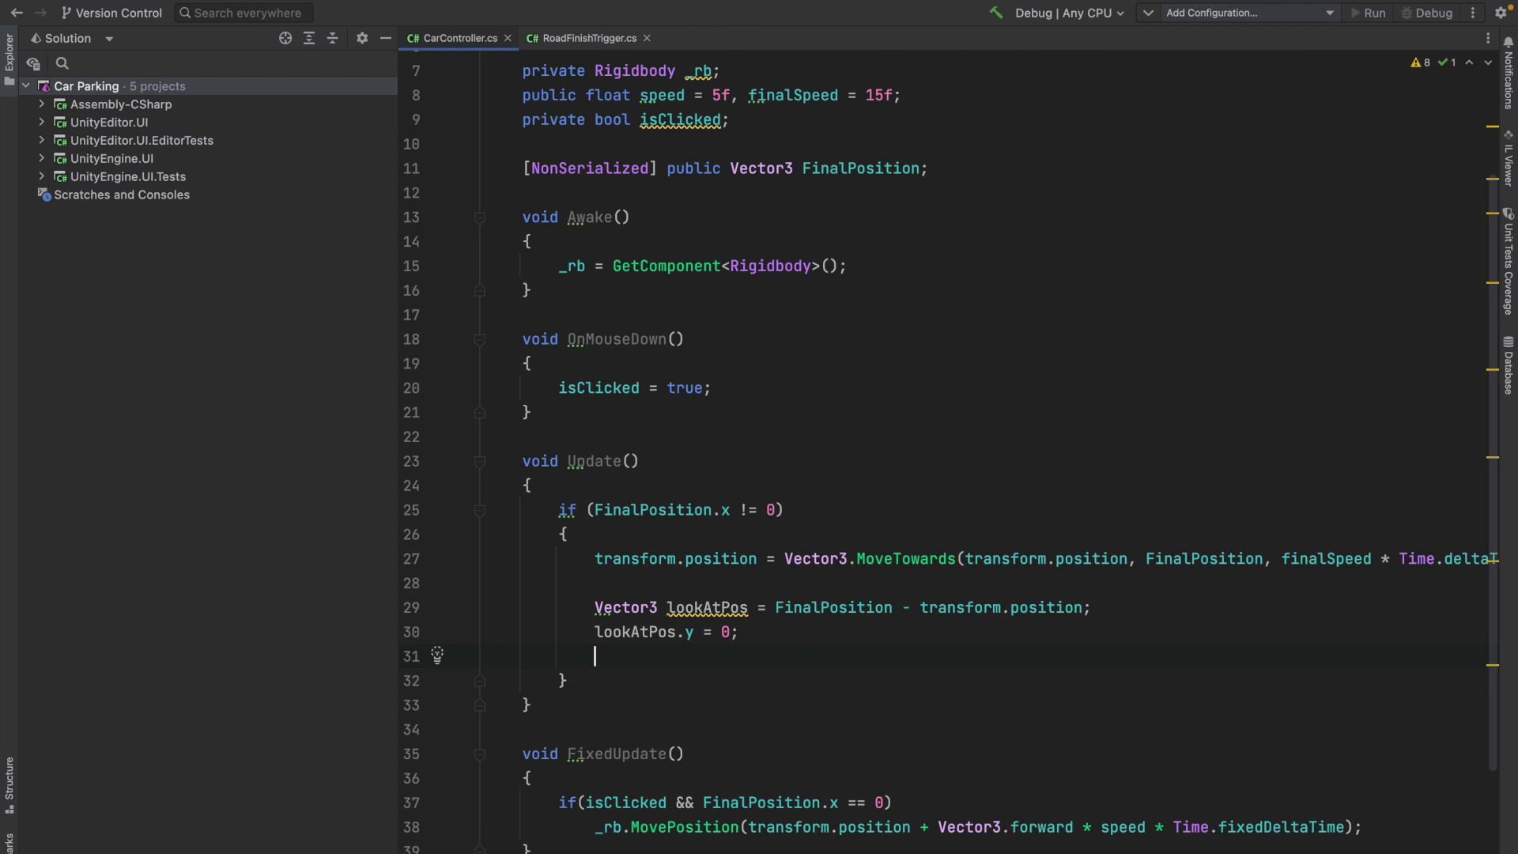
- Begin the line transform.rotation = Quaternion.RotateTowards(transform.rotation, Quaternion.LookRotation(...))
{"action": "type", "text": "transform.rota"}
{"action": "key", "text": "Return"}
{"action": "type", "text": "= Q"}
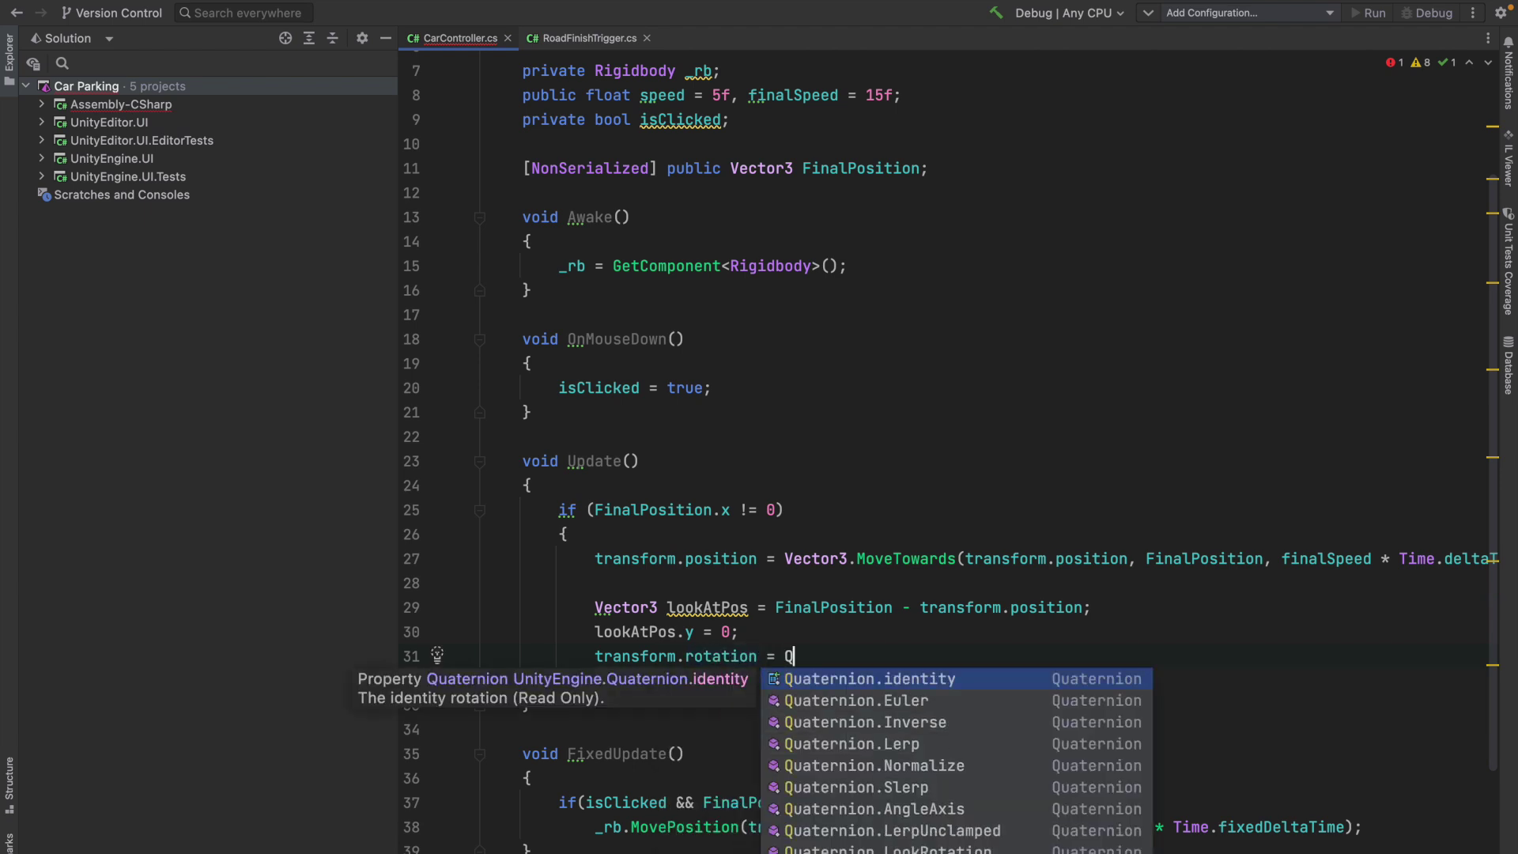
{"action": "type", "text": "a"}
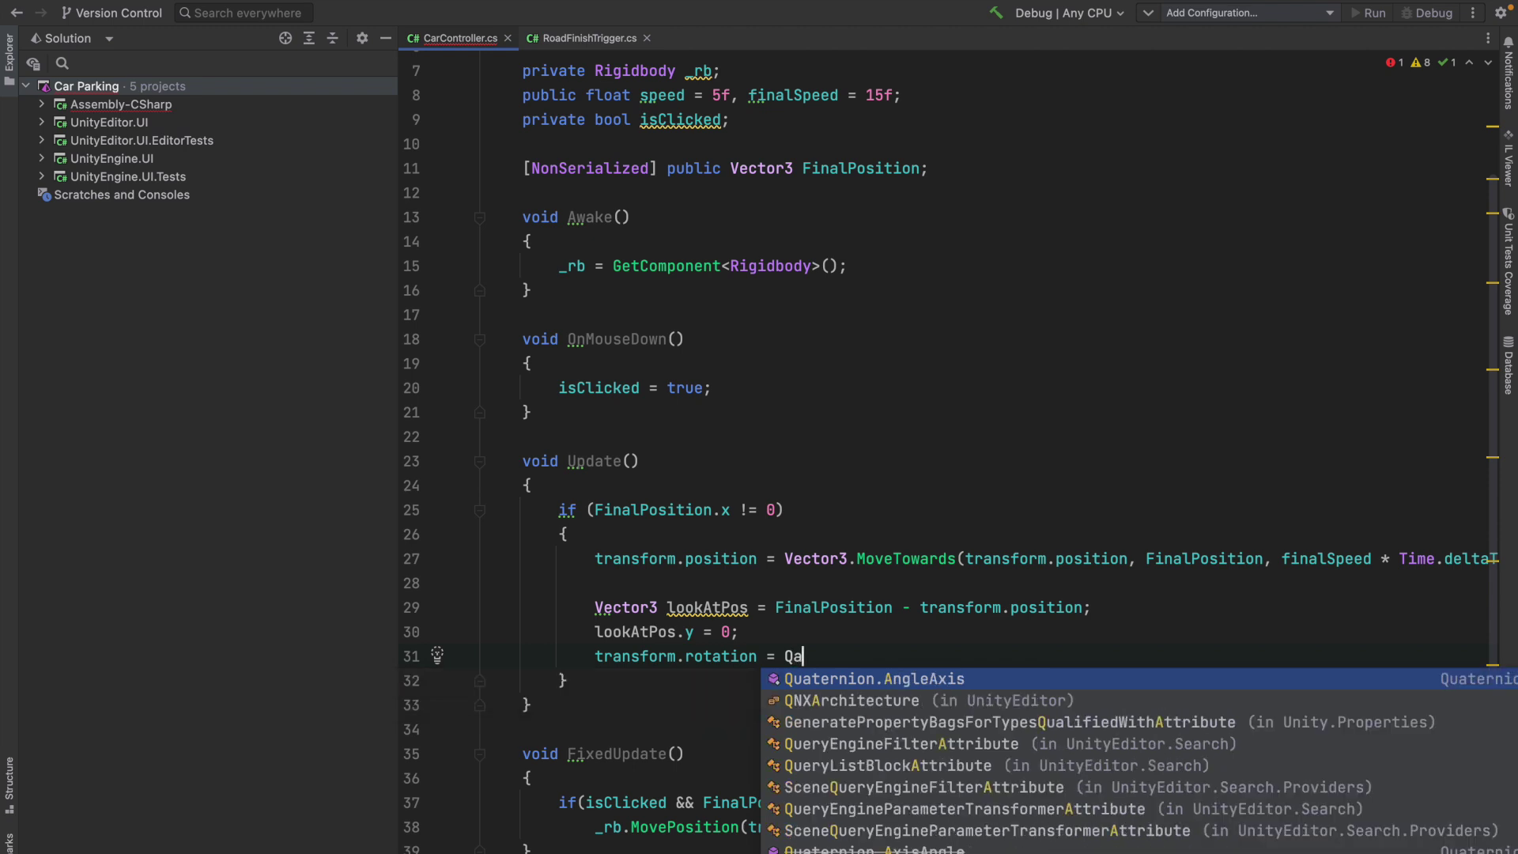
{"action": "key", "text": "BackSpace"}
{"action": "type", "text": "M"}
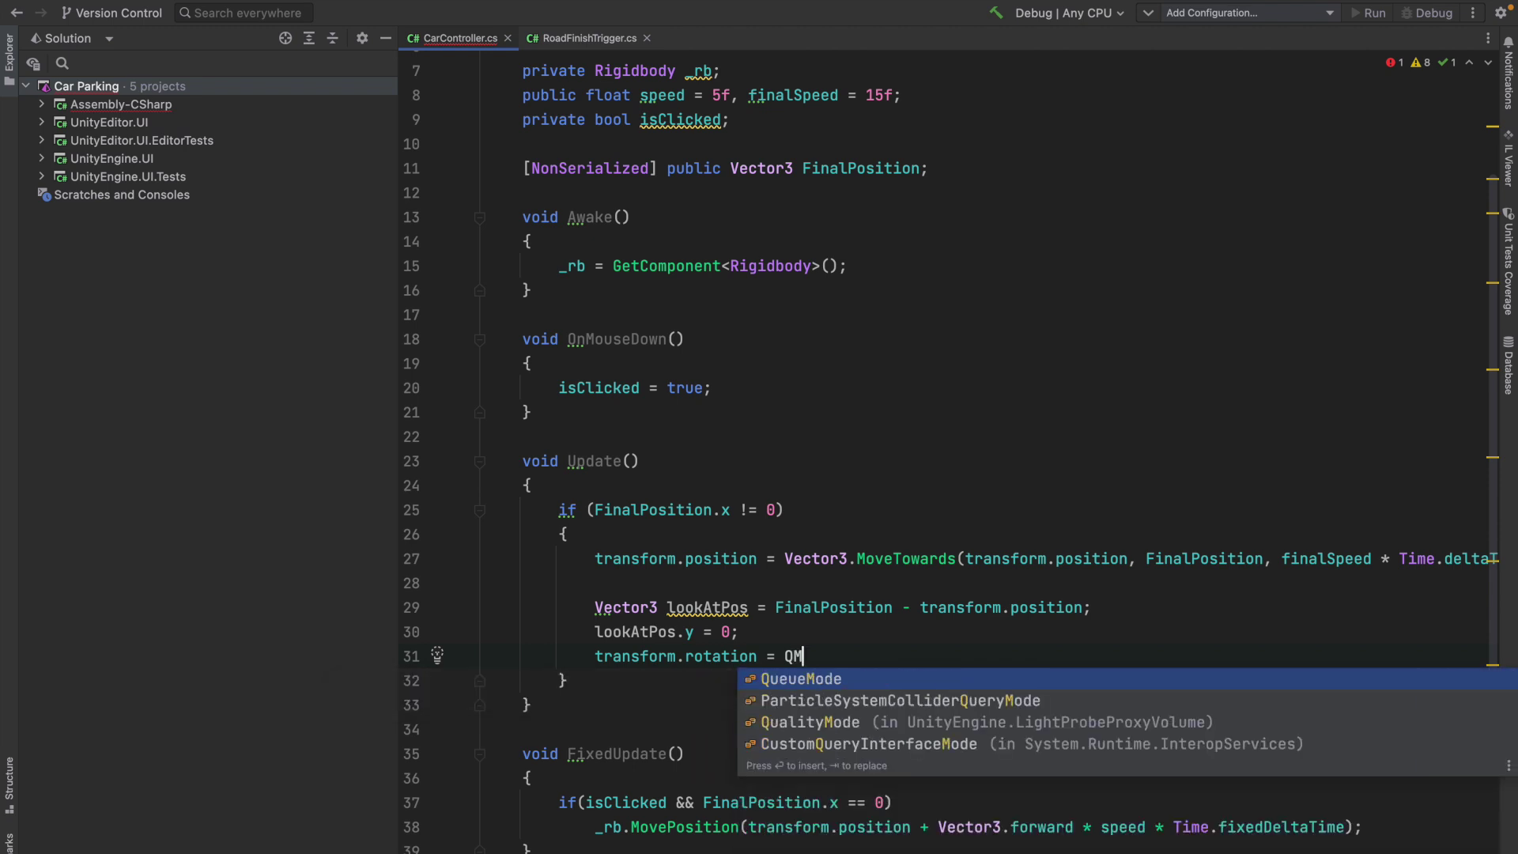
{"action": "key", "text": "BackSpace"}
{"action": "type", "text": "Ro"}
{"action": "key", "text": "Return"}
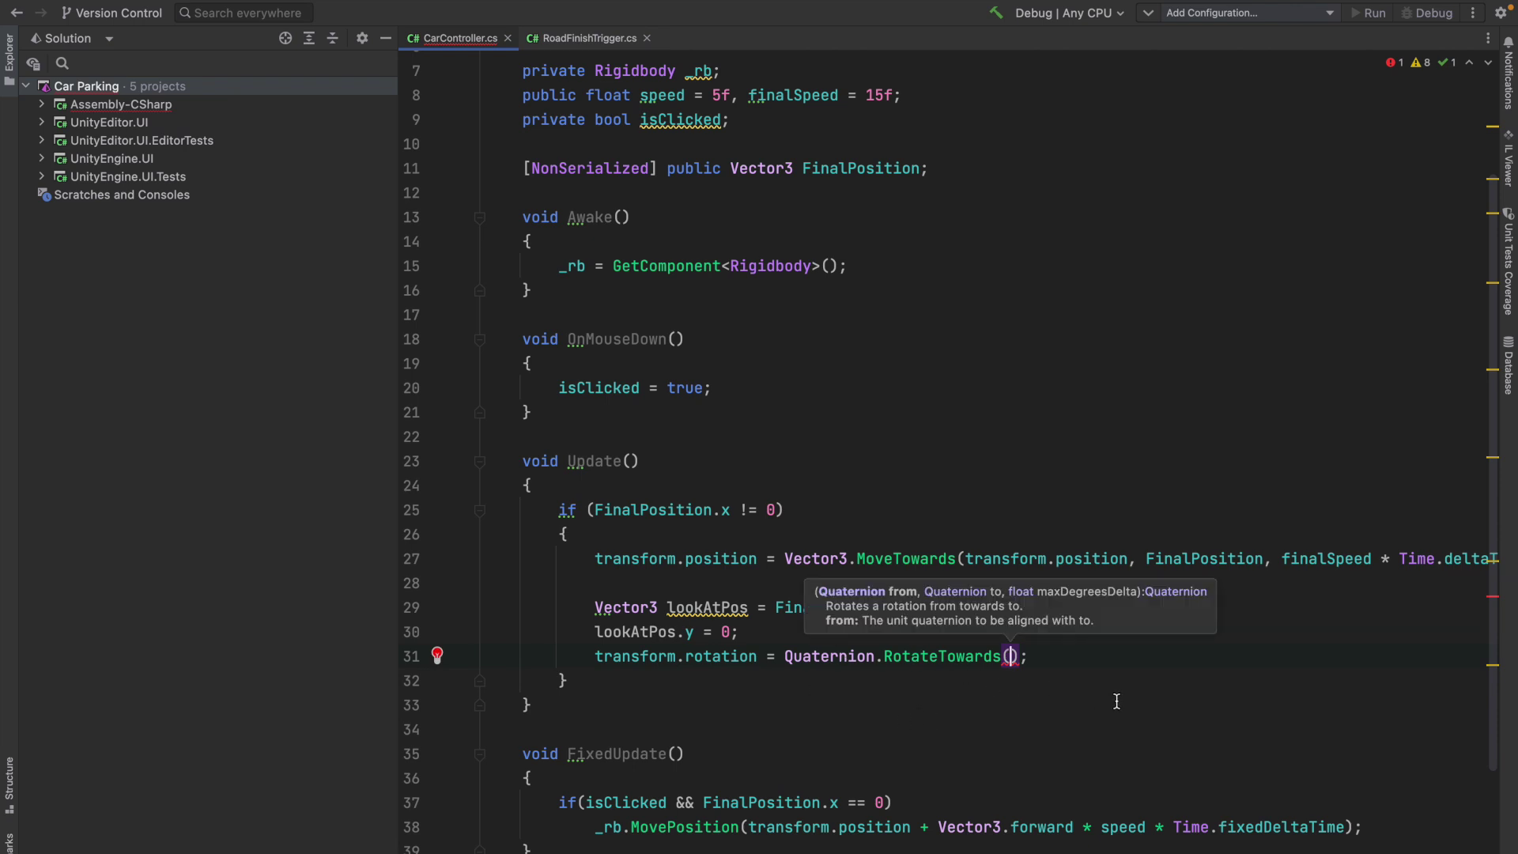
{"action": "type", "text": "transform.rota"}
{"action": "key", "text": "Return"}
{"action": "type", "text": ", "}
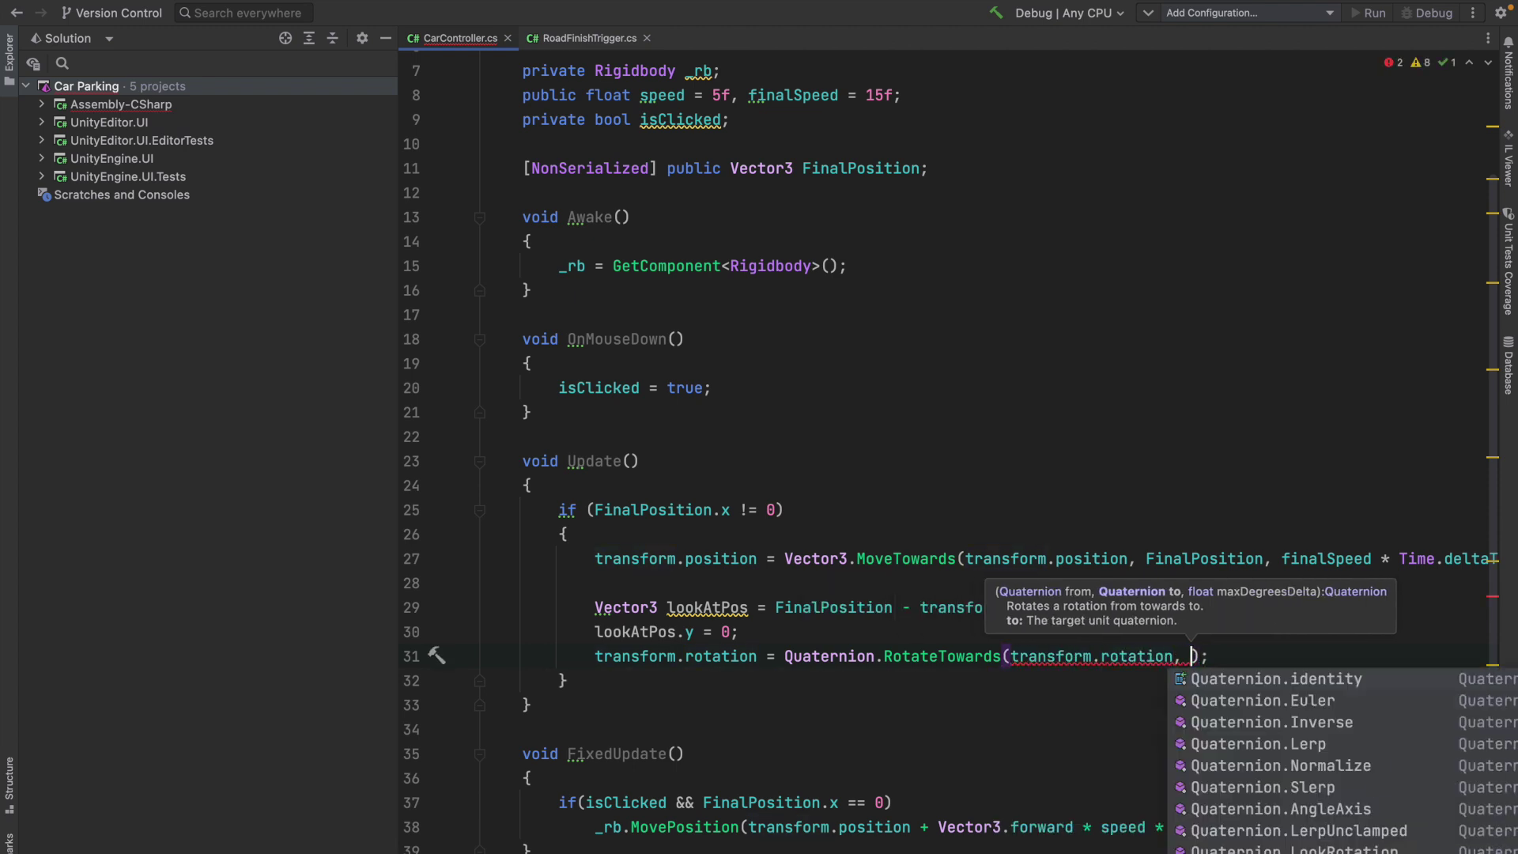
{"action": "type", "text": "Q"}
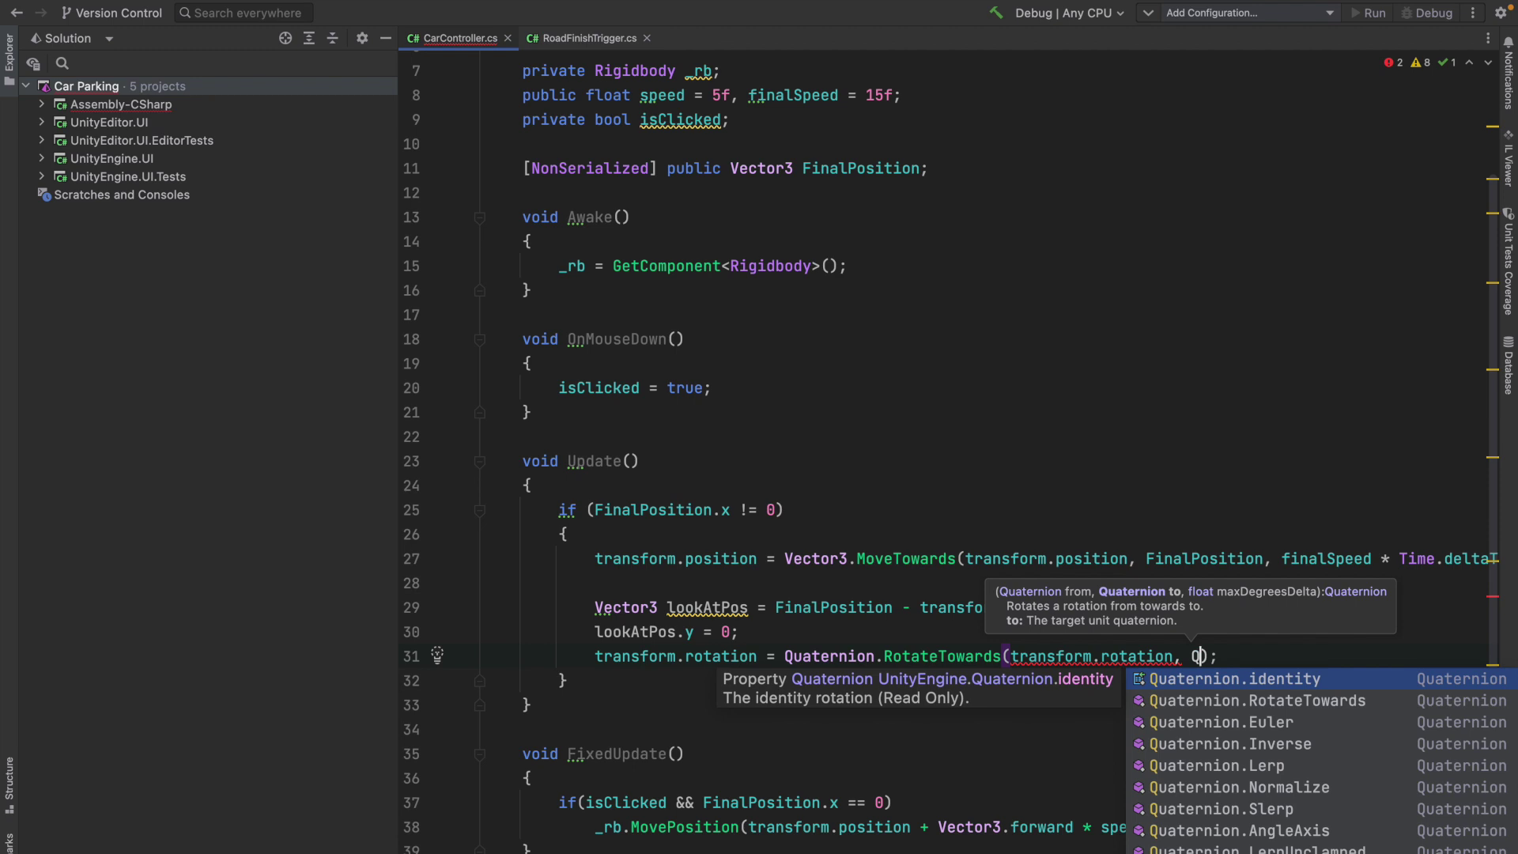
{"action": "type", "text": "L"}
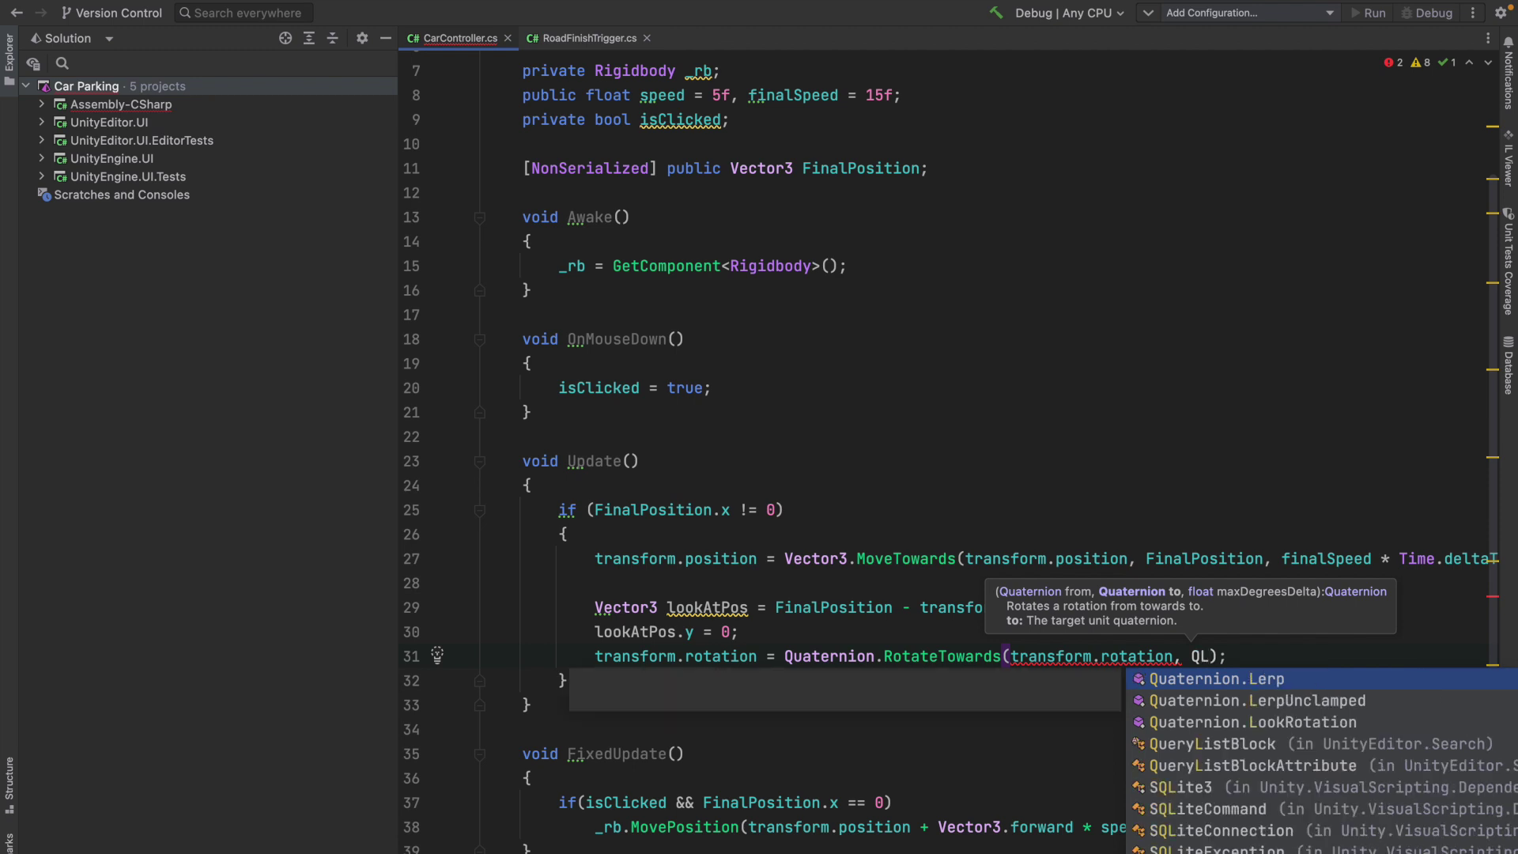
{"action": "key", "text": "Down"}
{"action": "key", "text": "Down"}
{"action": "key", "text": "Return"}
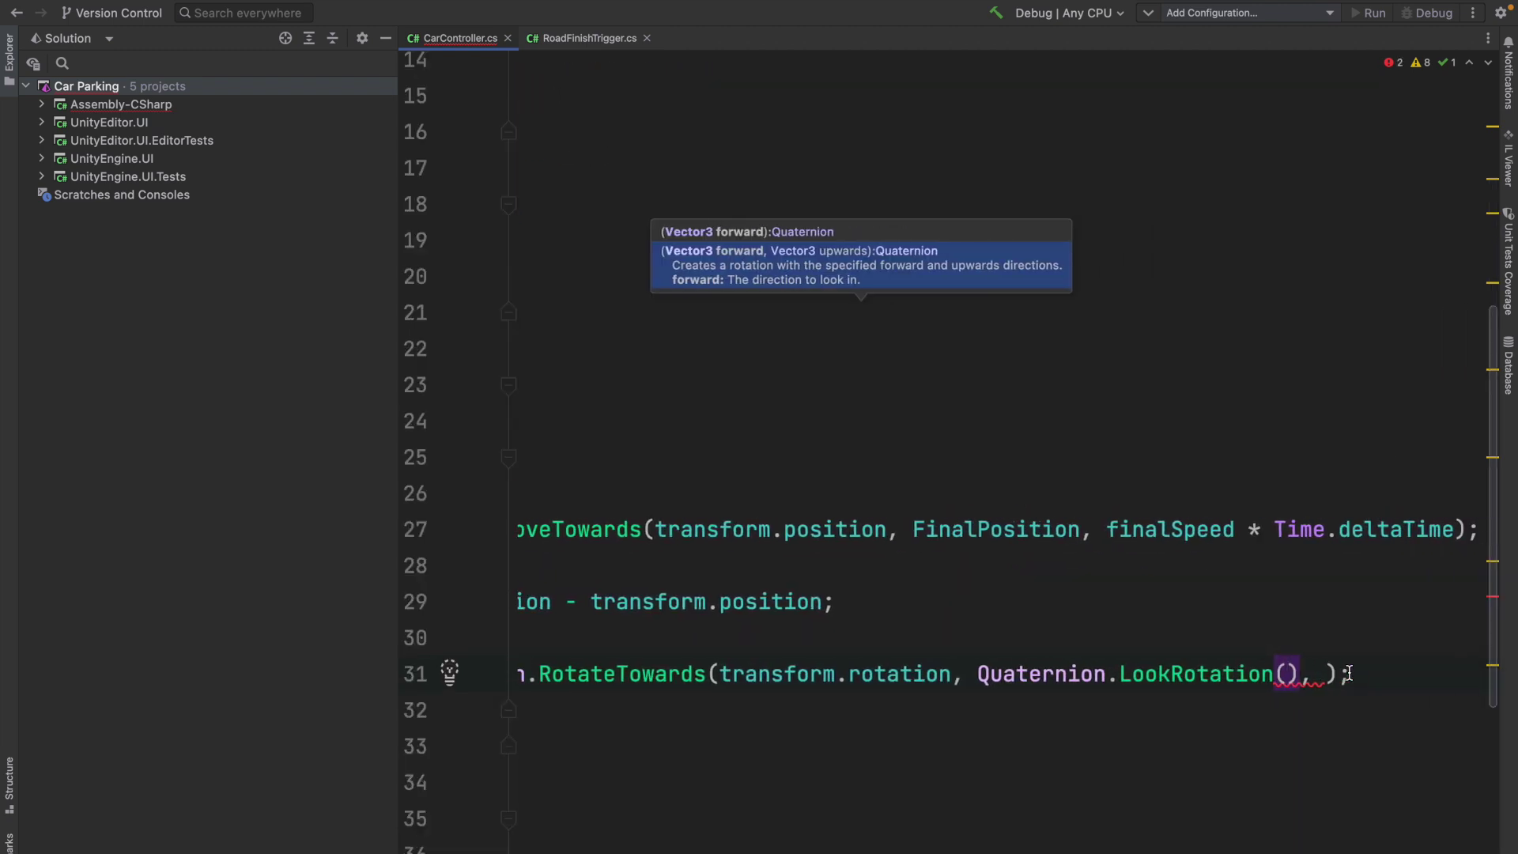
- Pass lookAtPos to LookRotation and Time.deltaTime * rotateSpeed as the maximum turn step
{"action": "left_click", "coordinate": [1408, 670]}
{"action": "left_click", "coordinate": [1287, 674]}
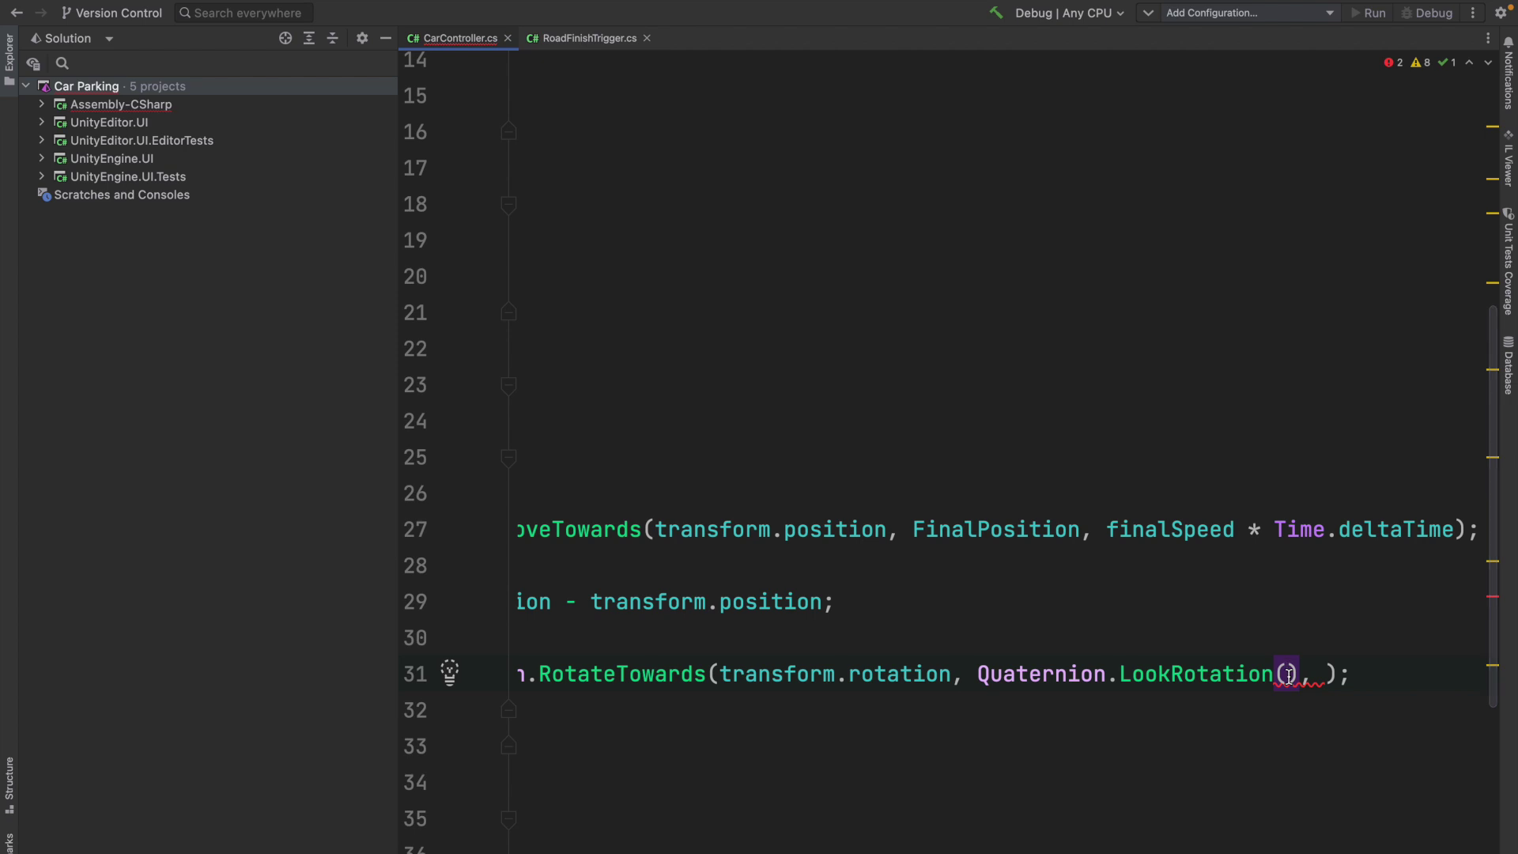
{"action": "type", "text": "loo"}
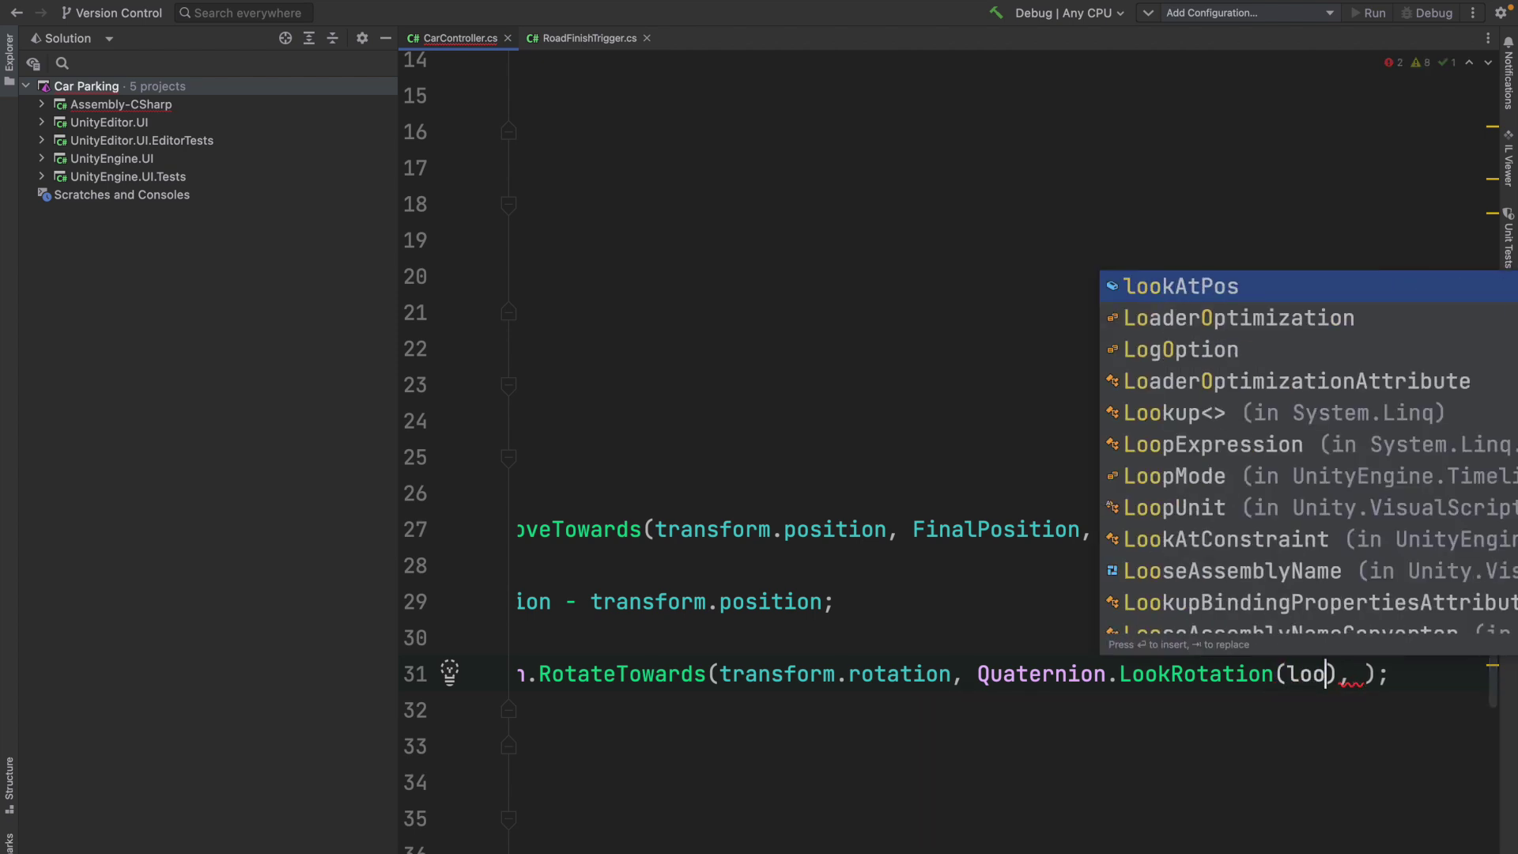
{"action": "key", "text": "Return"}
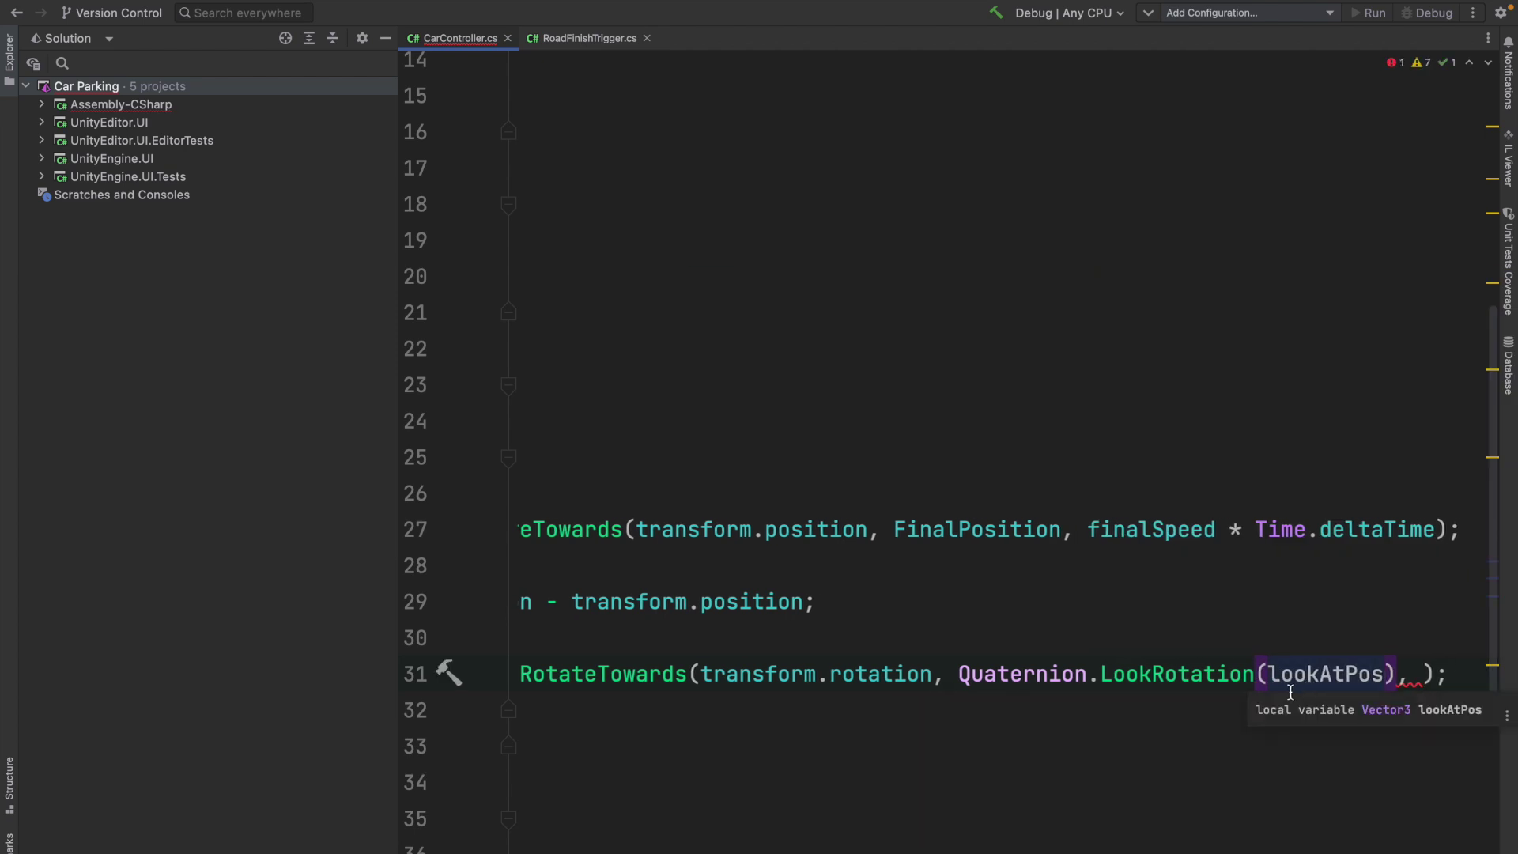
{"action": "scroll", "coordinate": [691, 588], "scroll_direction": "left", "scroll_amount": 5}
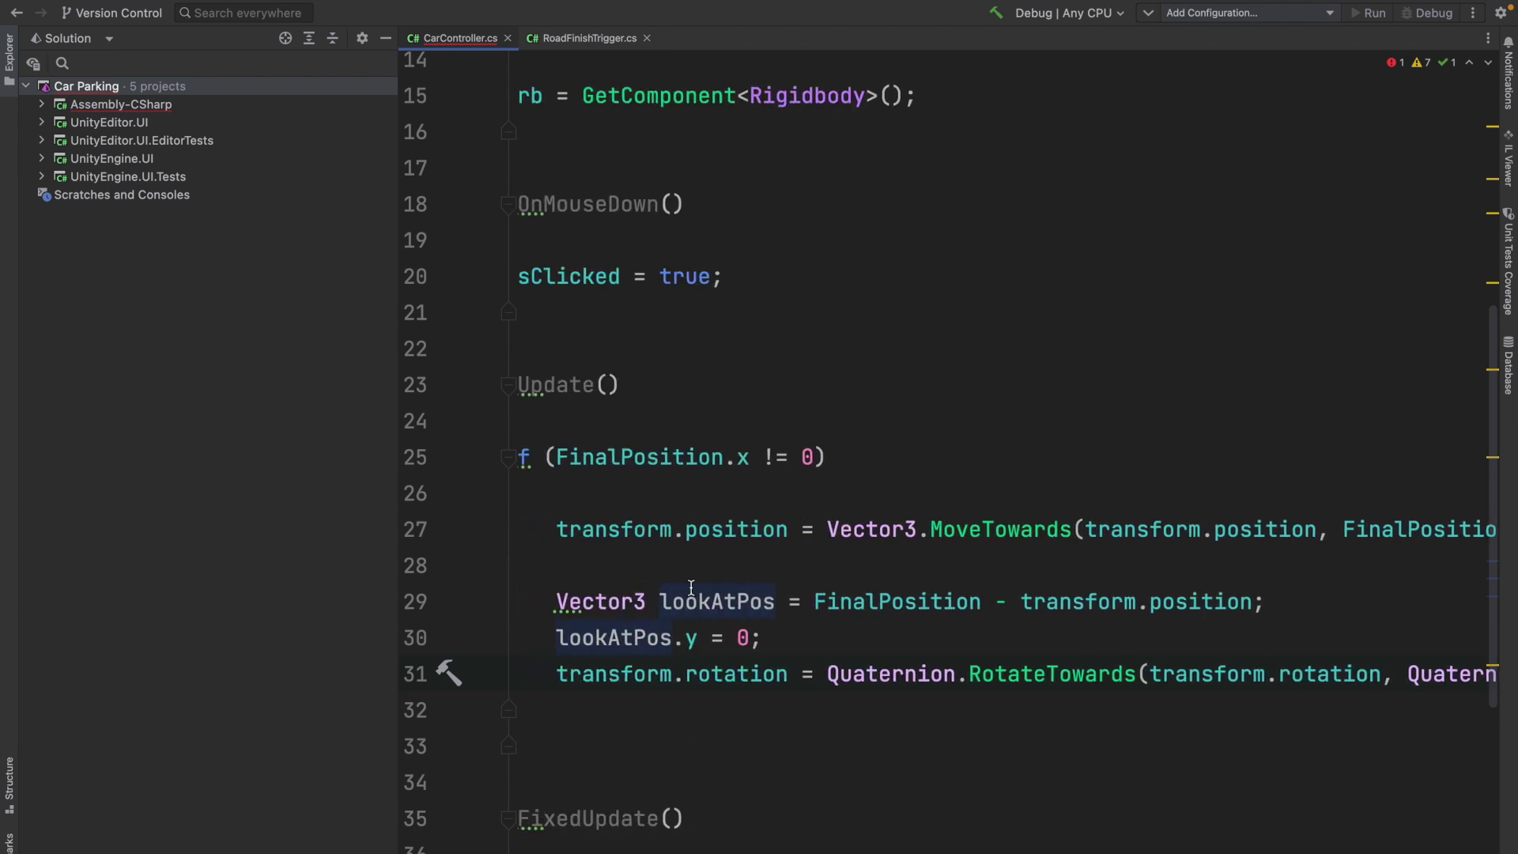
{"action": "scroll", "coordinate": [749, 606], "scroll_direction": "right", "scroll_amount": 5}
{"action": "left_click", "coordinate": [1426, 671]}
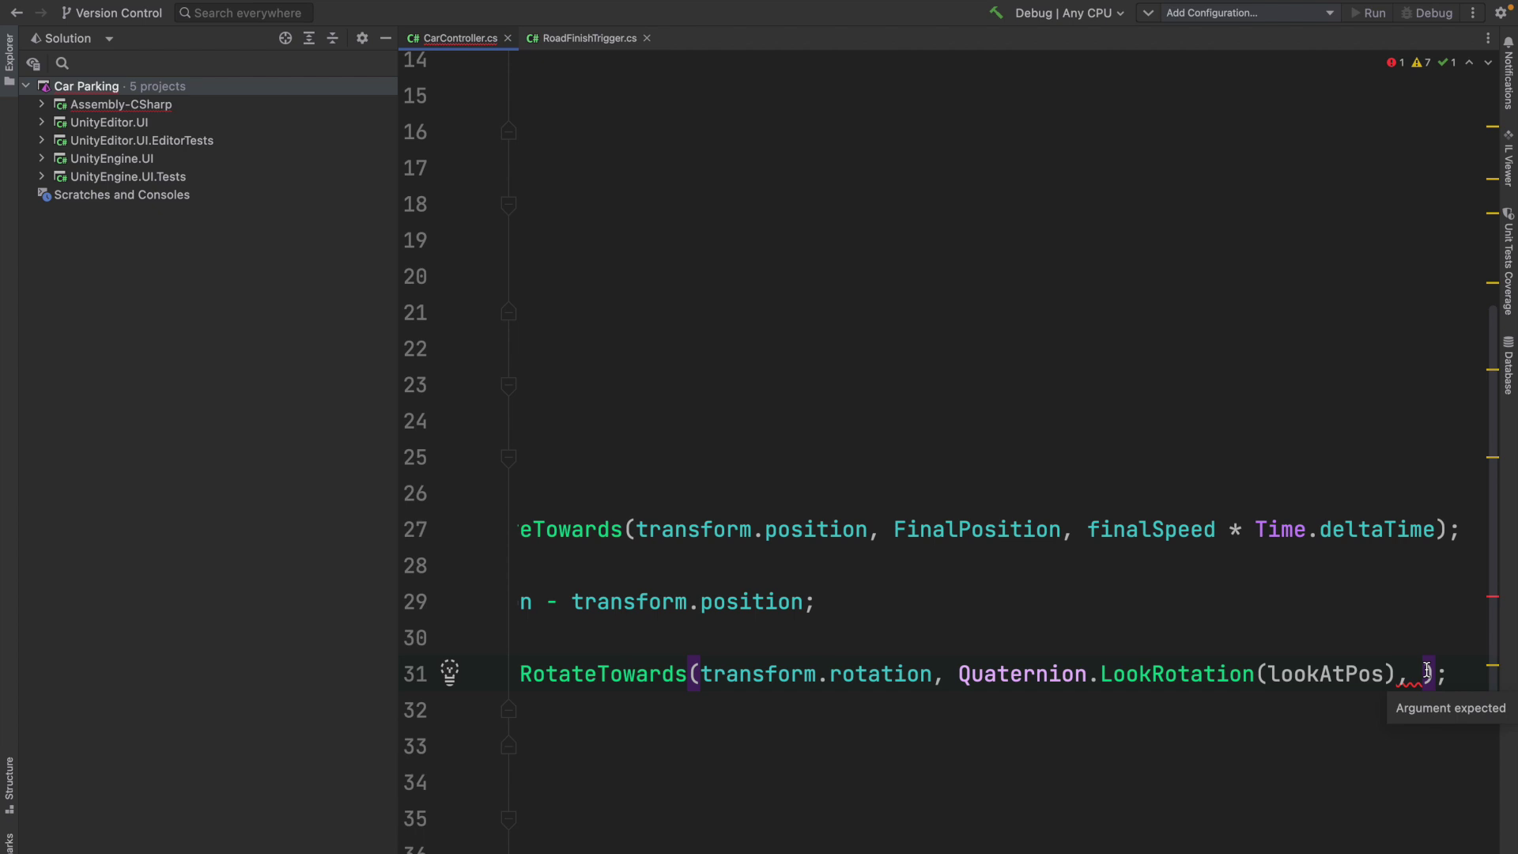
{"action": "type", "text": "Time."}
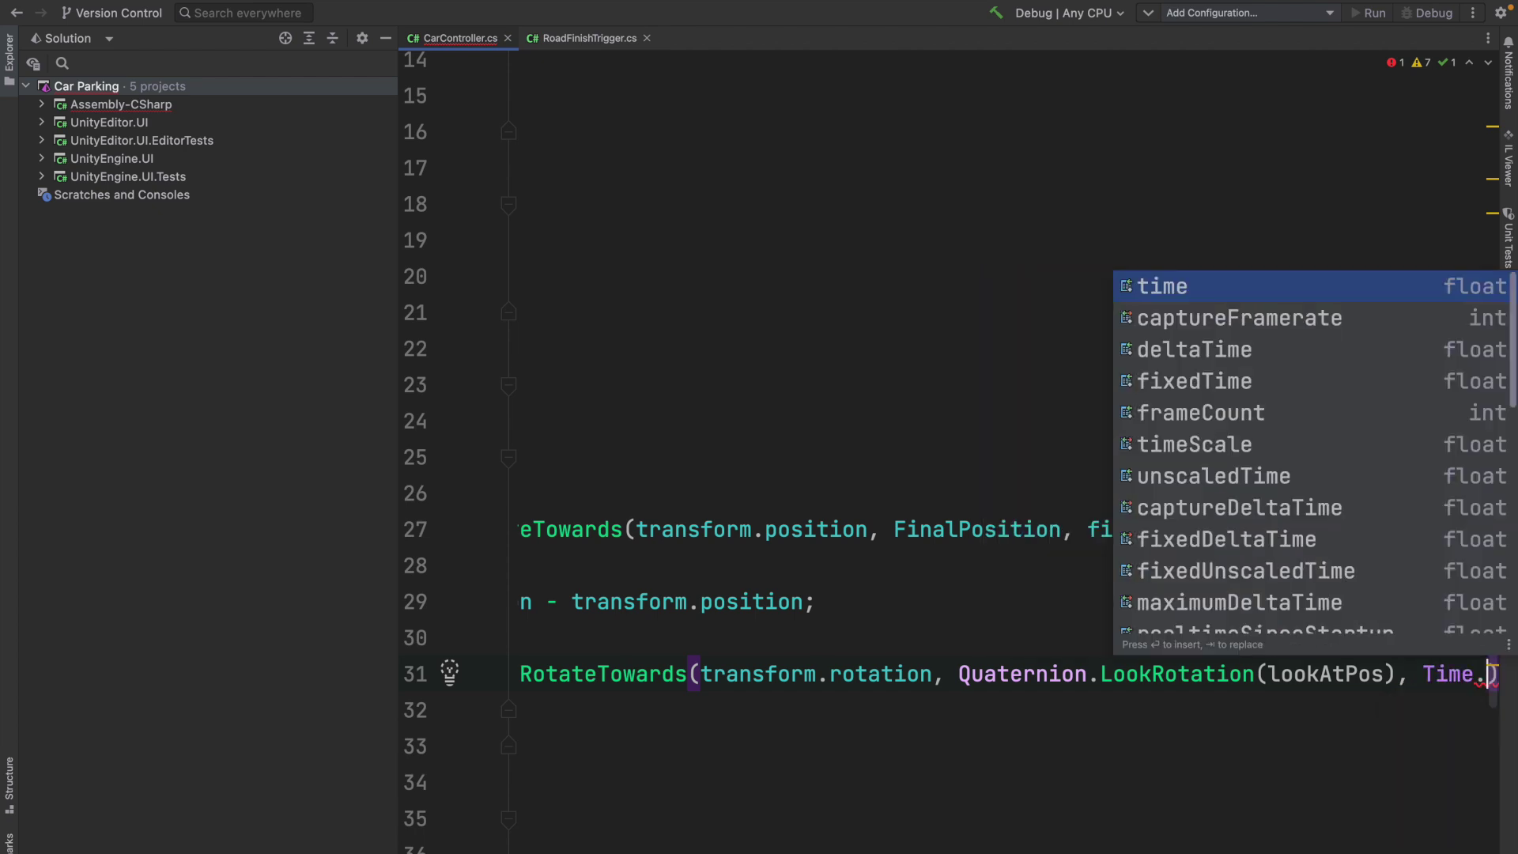
{"action": "type", "text": "de"}
{"action": "key", "text": "Return"}
{"action": "type", "text": "* "}
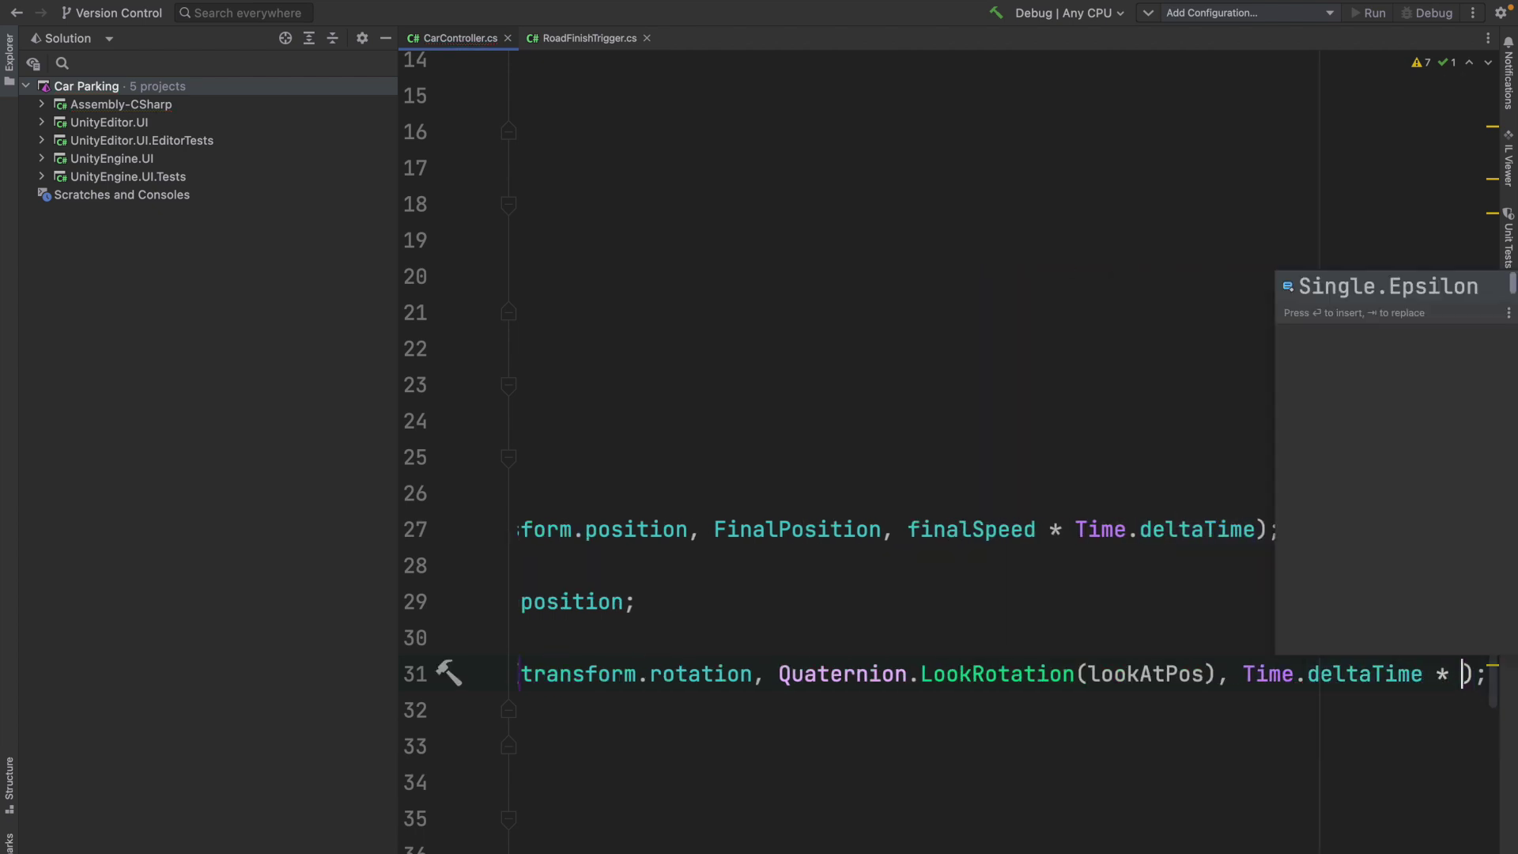
{"action": "type", "text": "rotate"}
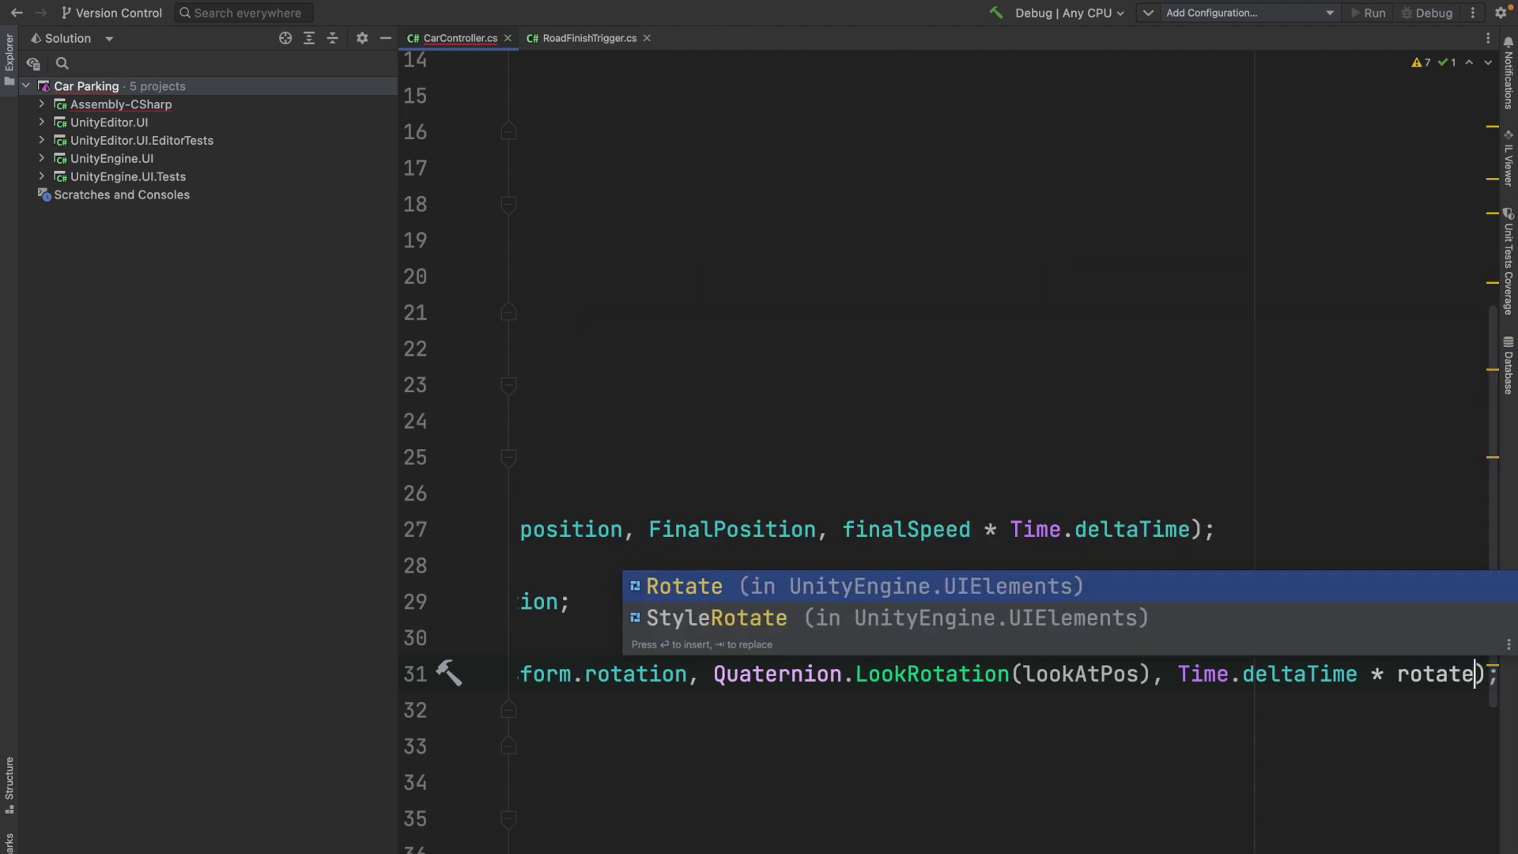
{"action": "type", "text": "Speed"}
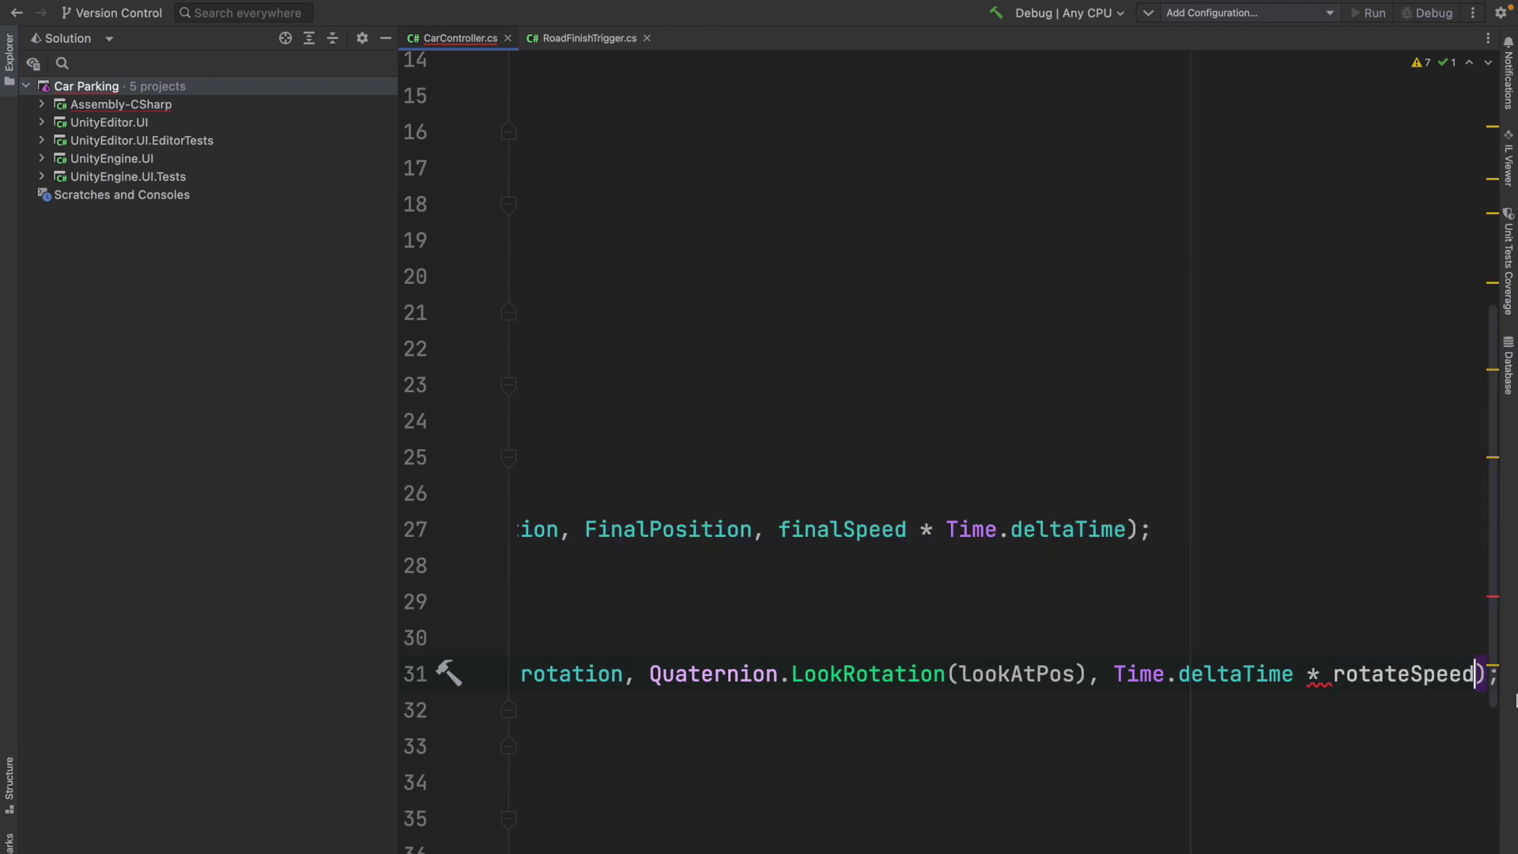
- Declare rotateSpeed = 50f after finalSpeed in line 8's float fields
{"action": "scroll", "coordinate": [1113, 468], "scroll_direction": "up", "scroll_amount": 5}
{"action": "scroll", "coordinate": [962, 424], "scroll_direction": "left", "scroll_amount": 5}
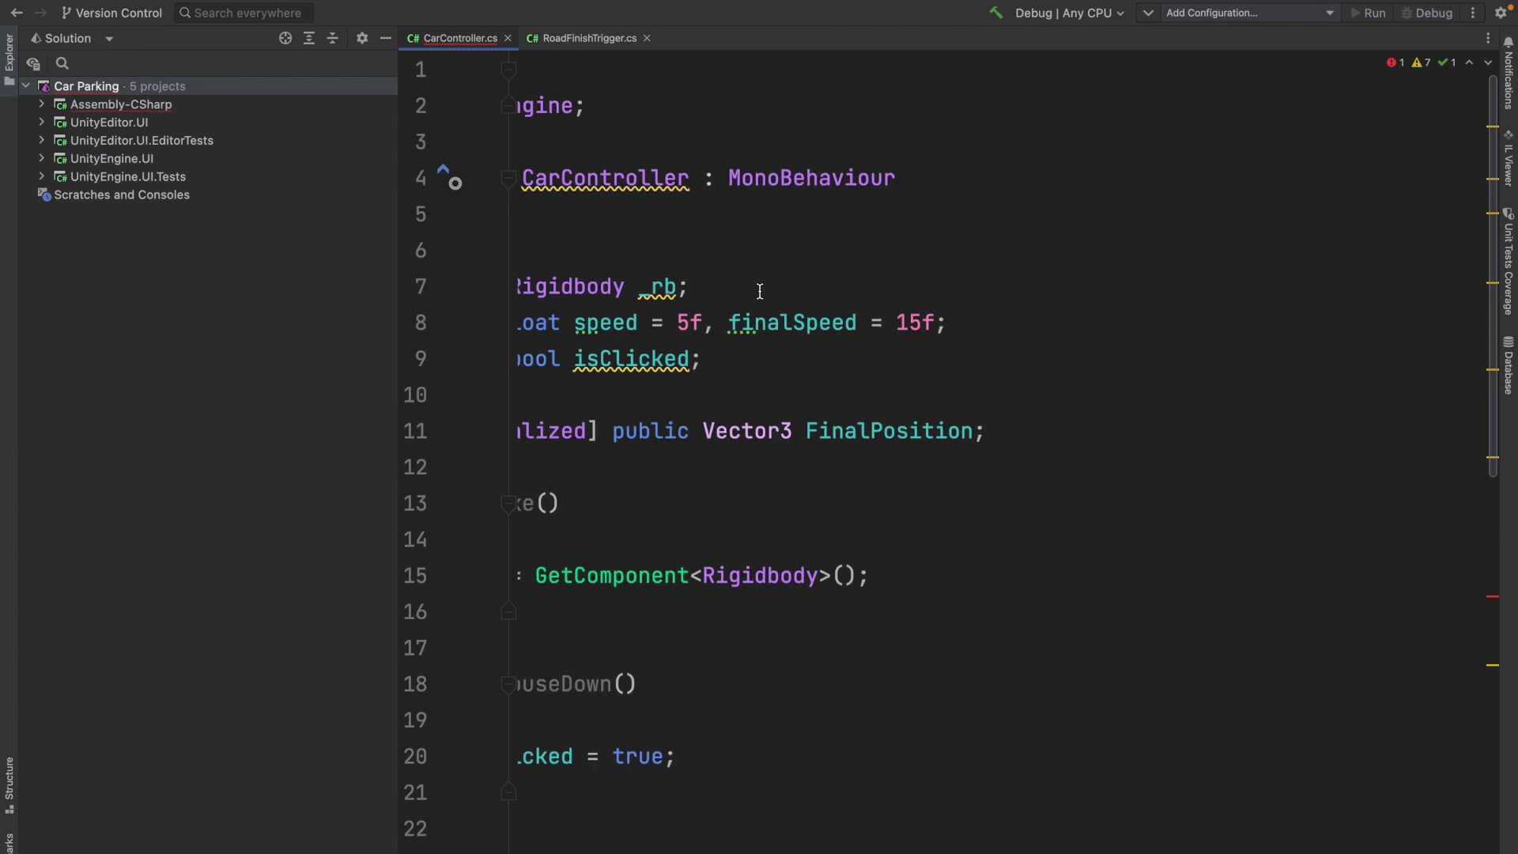
{"action": "left_click", "coordinate": [1103, 329]}
{"action": "type", "text": ", rotateSpeed "}
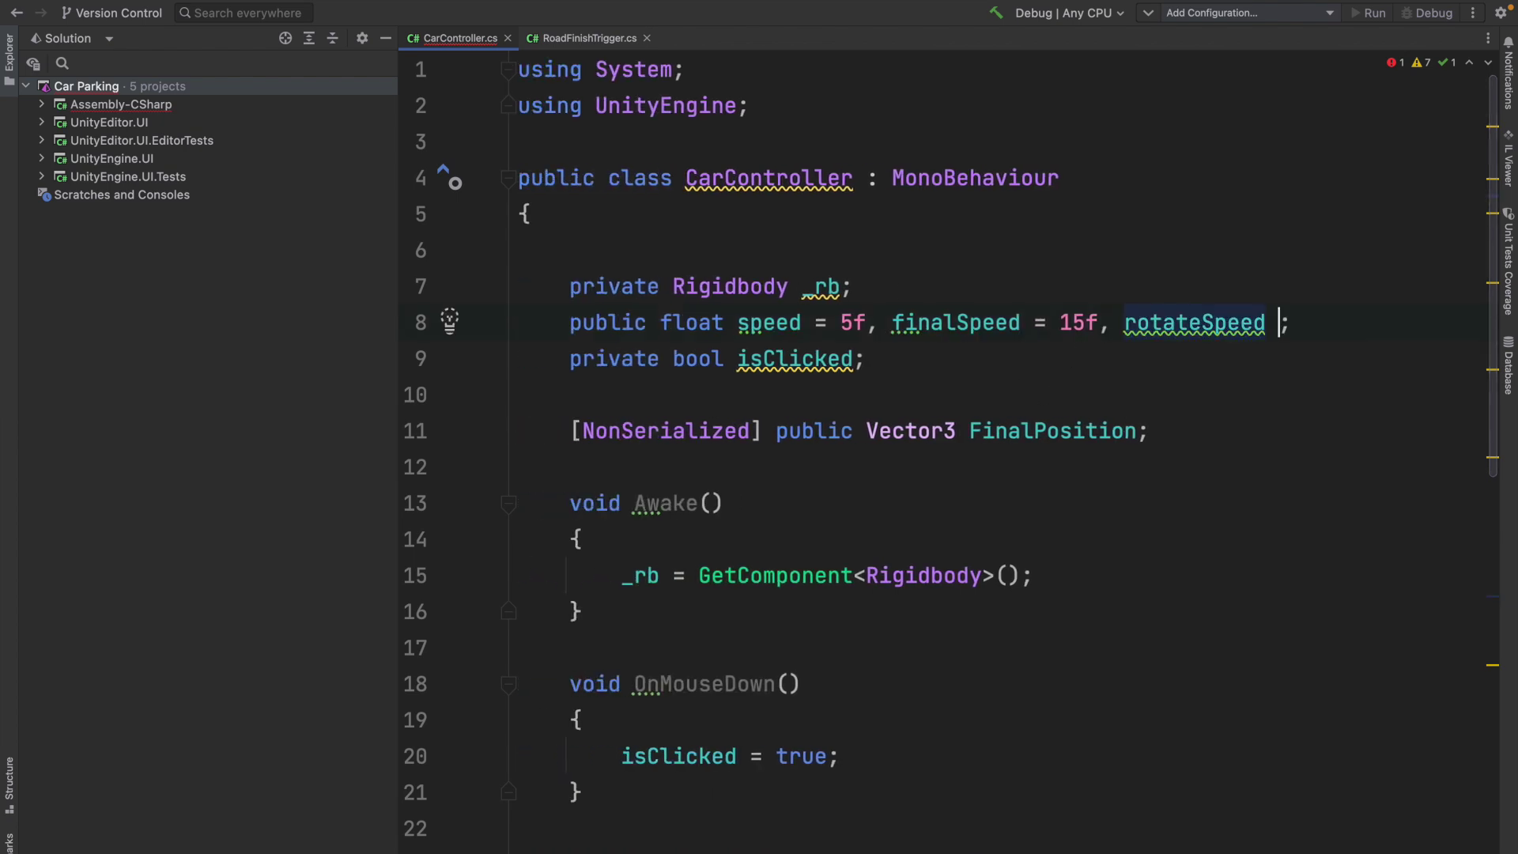
{"action": "type", "text": "= 50f"}
{"action": "scroll", "coordinate": [1281, 392], "scroll_direction": "down", "scroll_amount": 4}
{"action": "scroll", "coordinate": [1281, 391], "scroll_direction": "down", "scroll_amount": 1}
{"action": "scroll", "coordinate": [1281, 390], "scroll_direction": "right", "scroll_amount": 3}
- Set Rotate Speed to 350 and test-drive the car out of the lot
{"action": "scroll", "coordinate": [1265, 398], "scroll_direction": "left", "scroll_amount": 3}
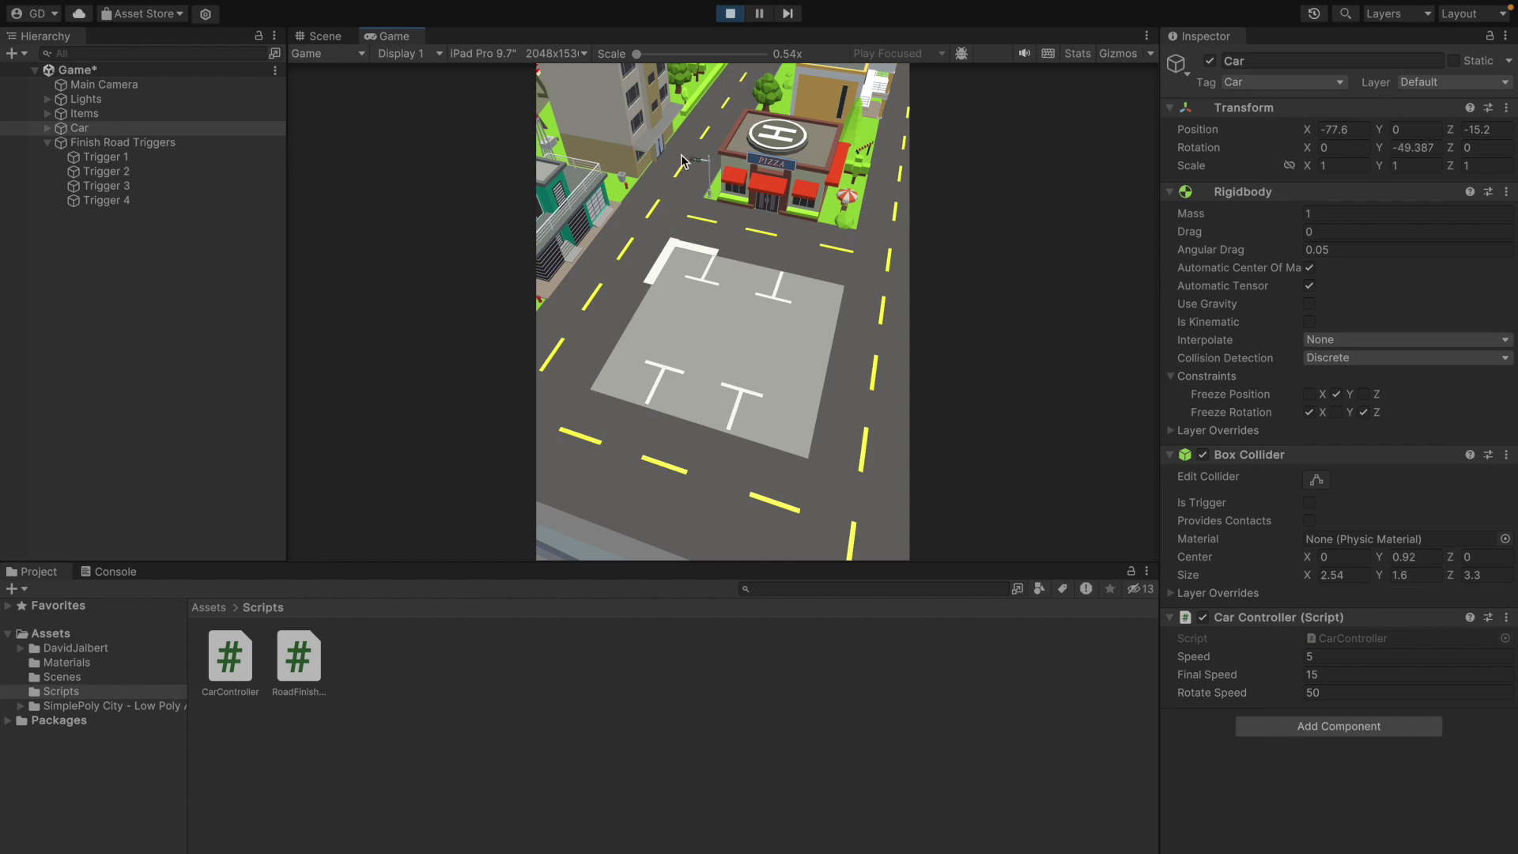
{"action": "key", "text": "ctrl+p"}
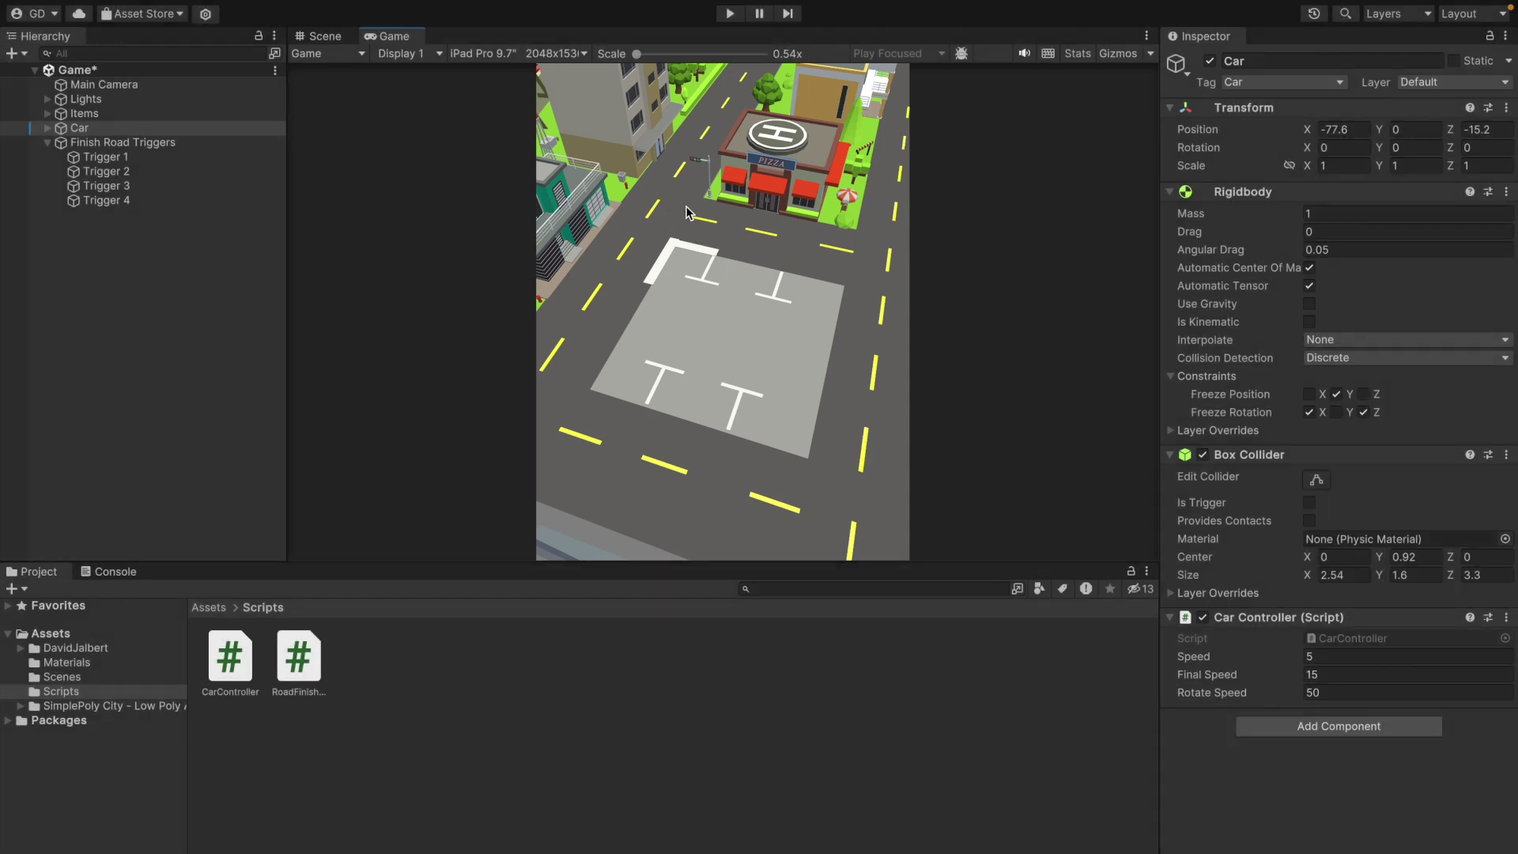
{"action": "left_click", "coordinate": [1319, 739]}
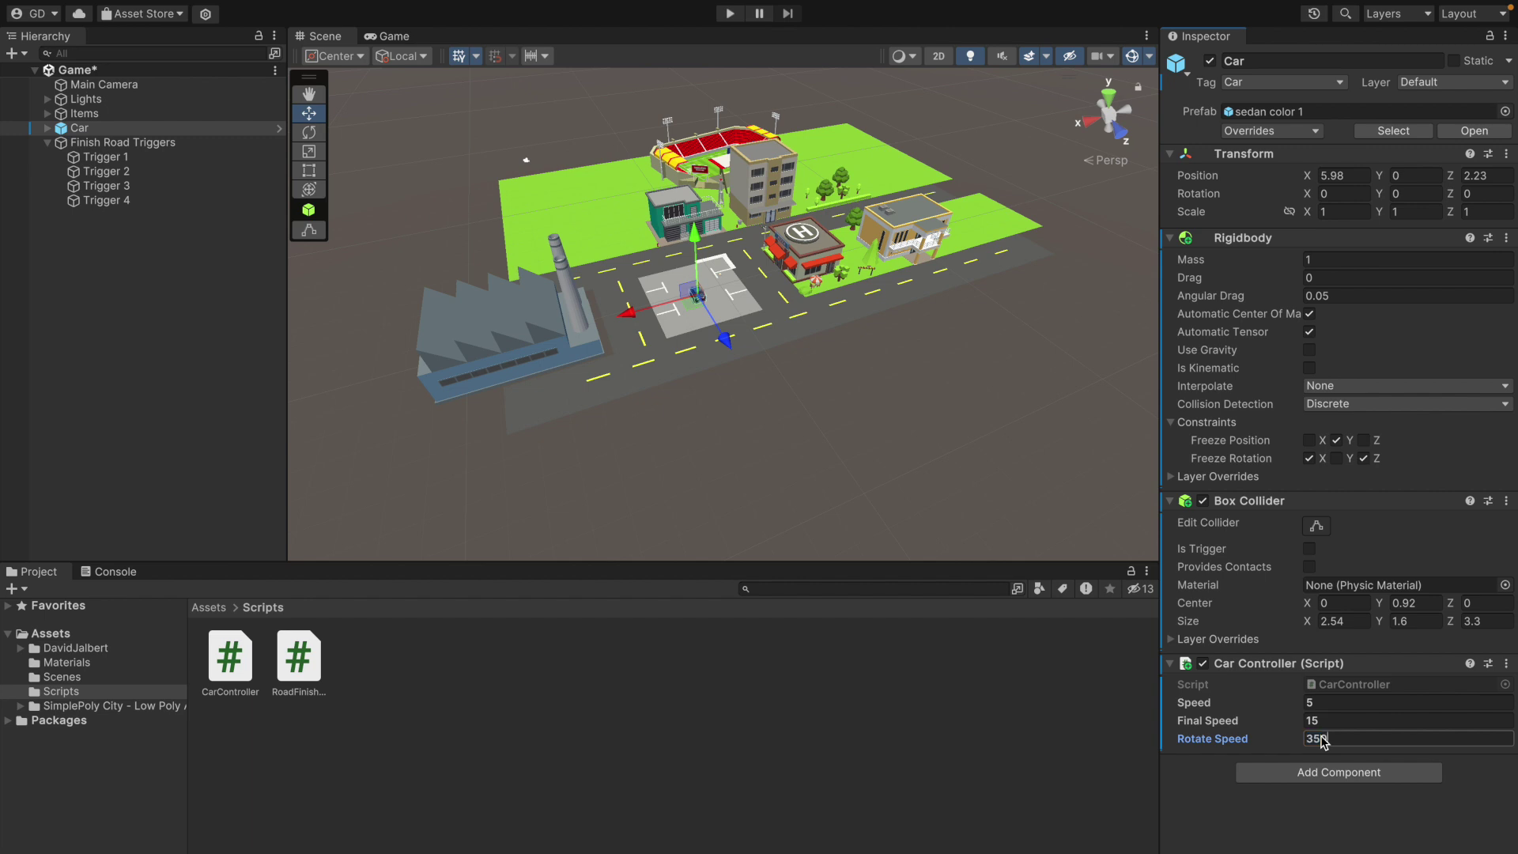
{"action": "key", "text": "ctrl+p"}
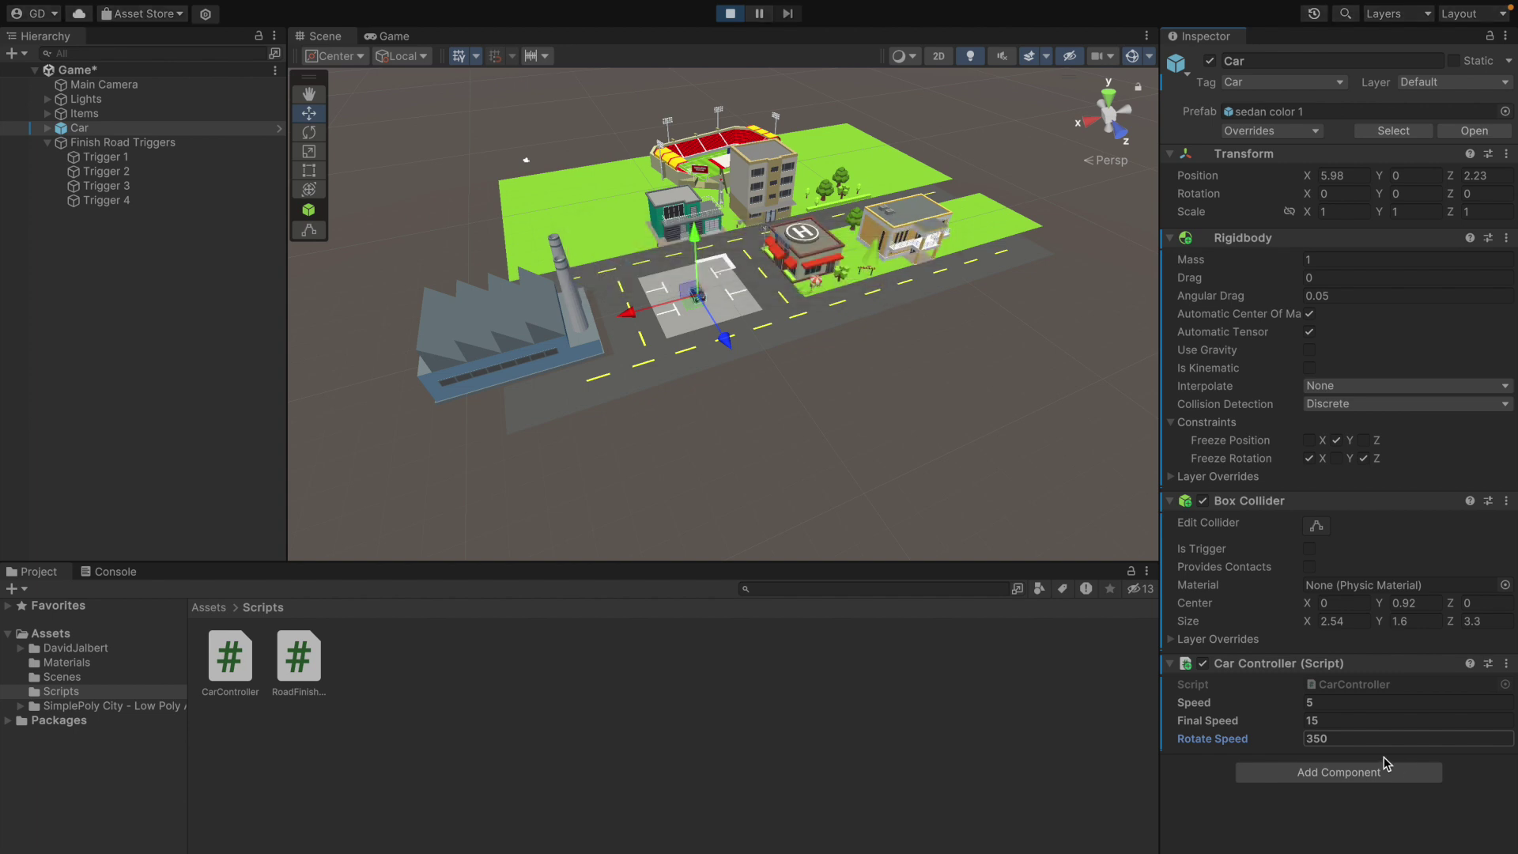
{"action": "left_click", "coordinate": [747, 358]}
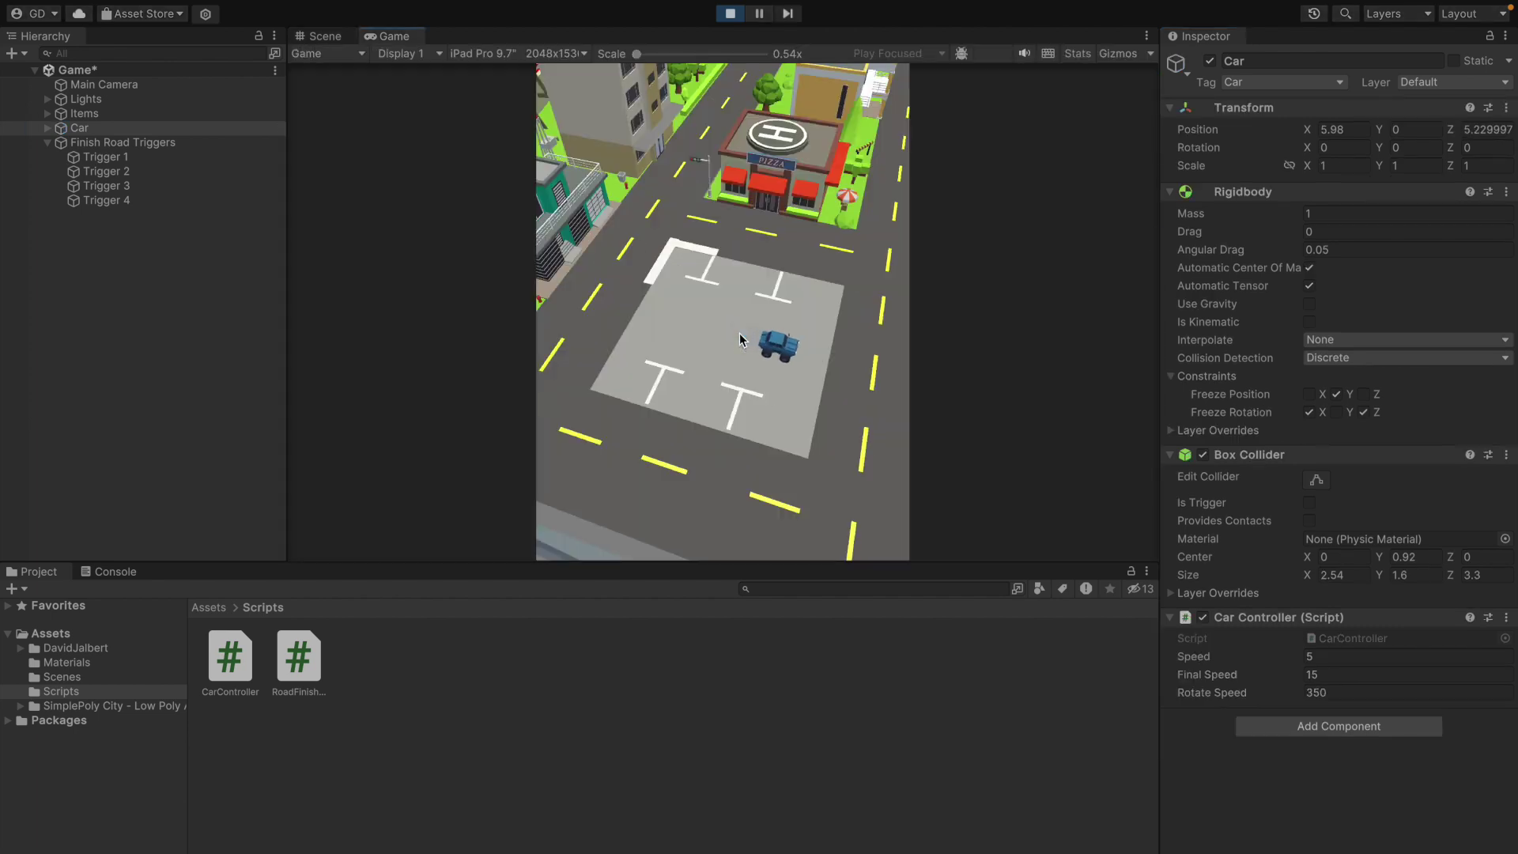
{"action": "left_click", "coordinate": [892, 400]}
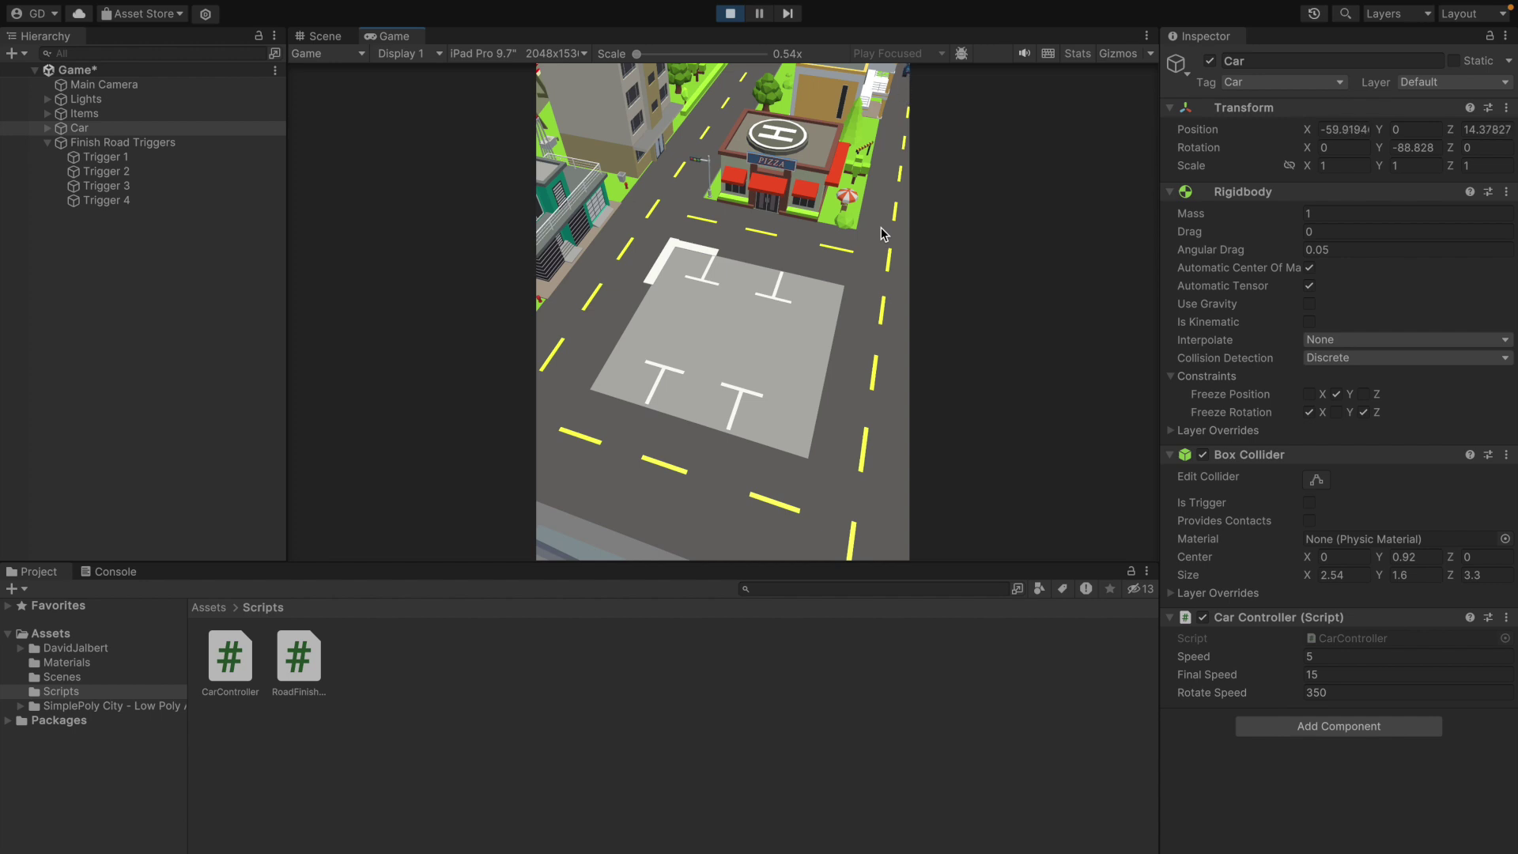
- Set the car's Speed to -5 and play-test again
{"action": "key", "text": "ctrl+p"}
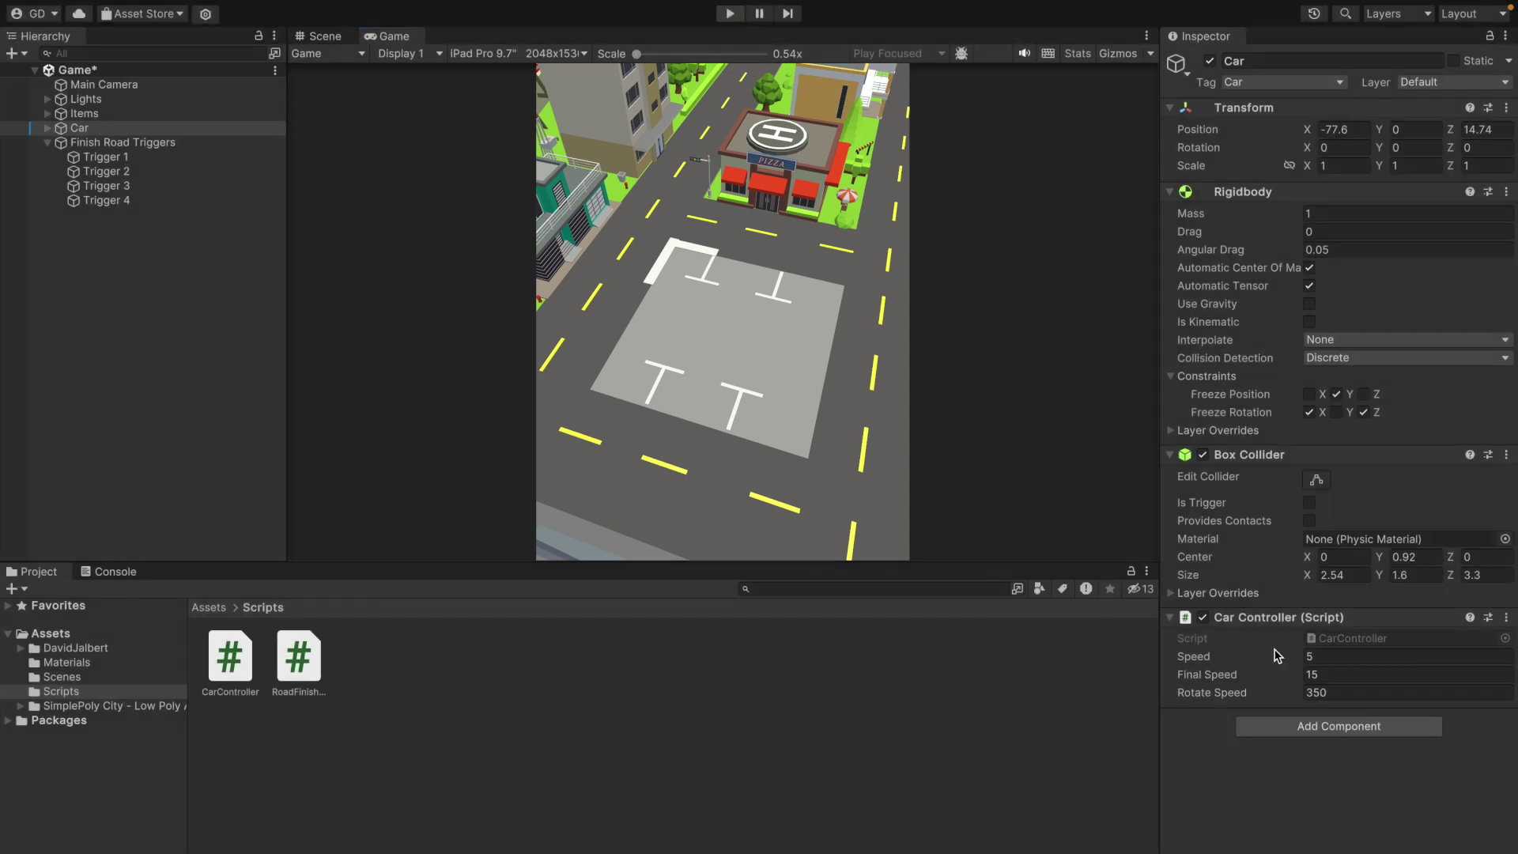
{"action": "left_click", "coordinate": [1330, 667]}
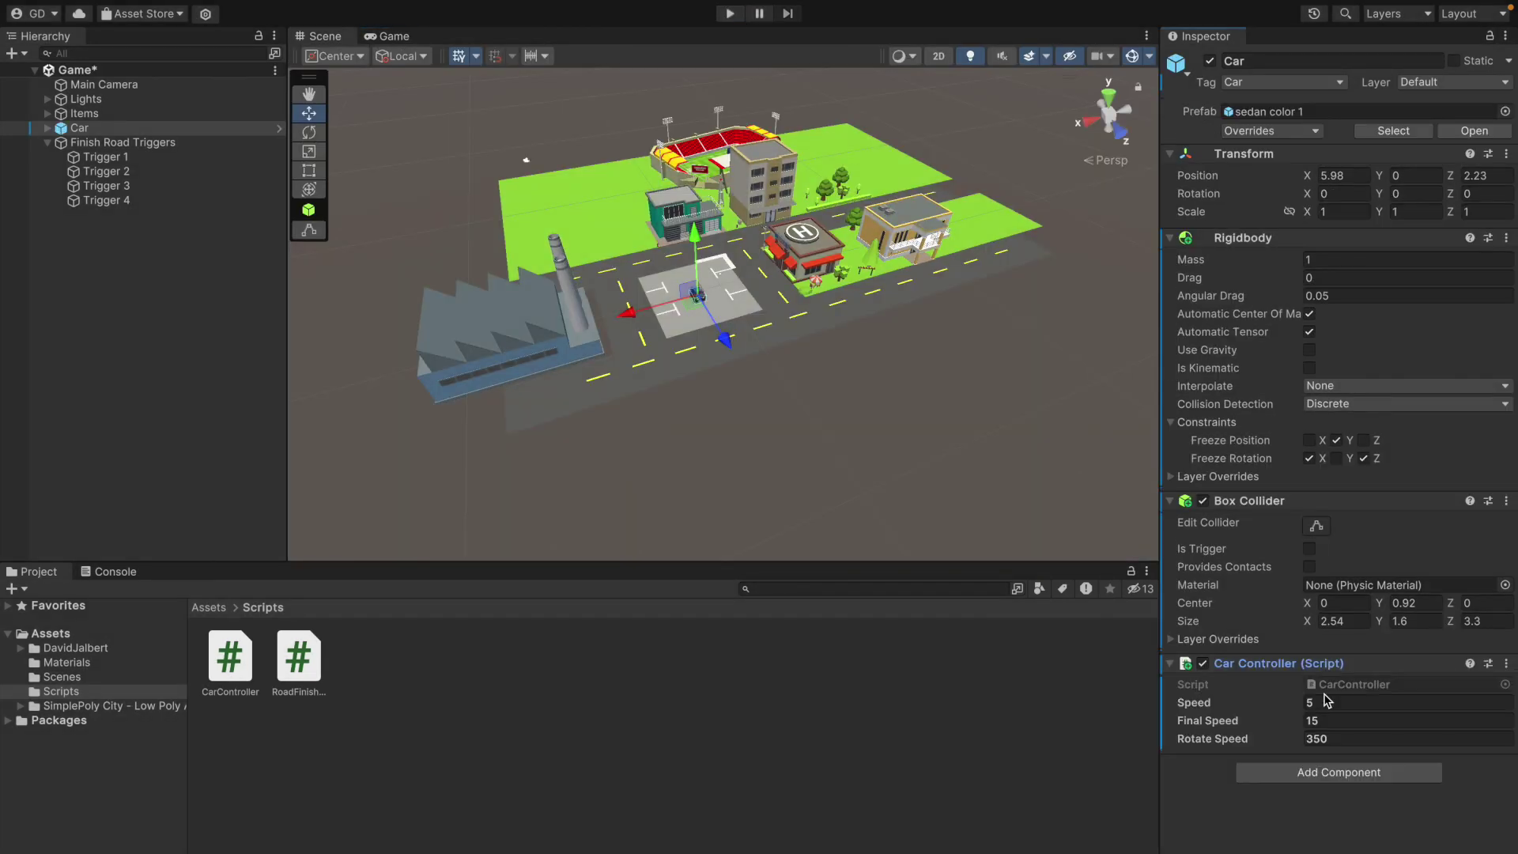
{"action": "left_click", "coordinate": [1325, 703]}
{"action": "type", "text": "-5"}
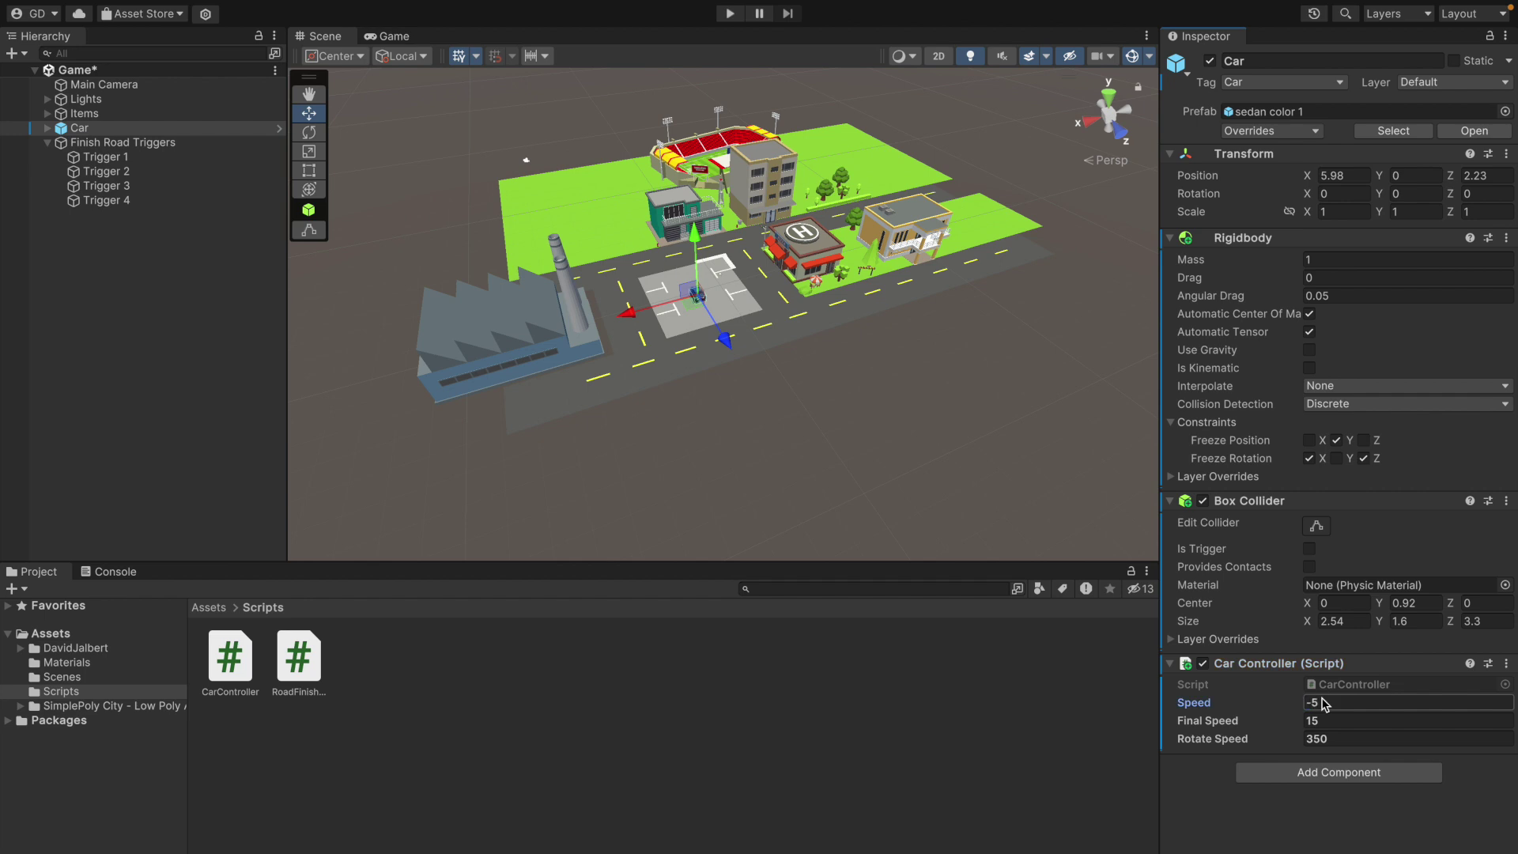
{"action": "key", "text": "ctrl+p"}
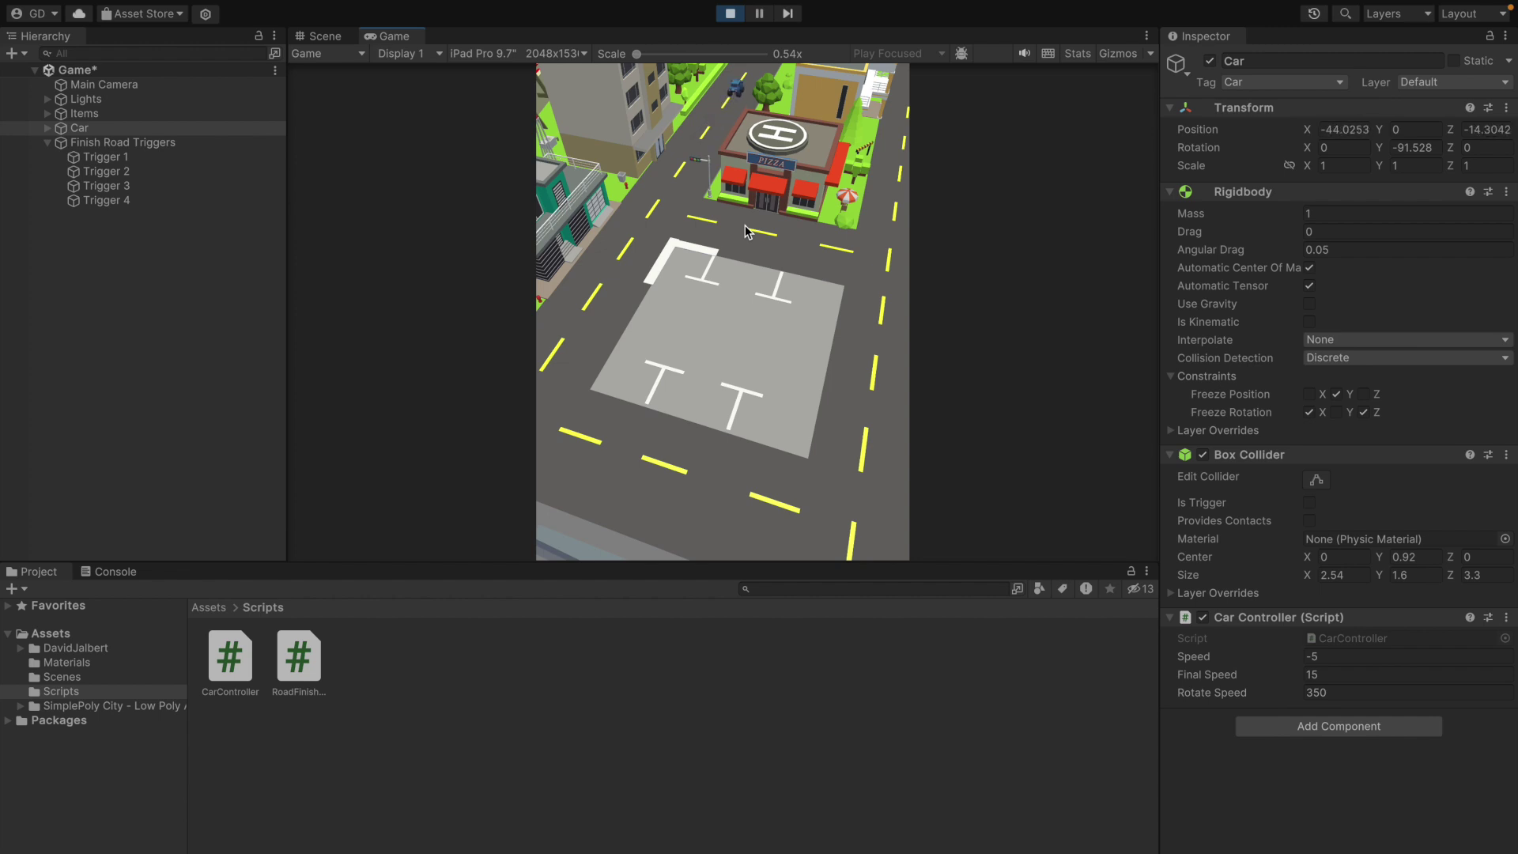
{"action": "key", "text": "ctrl+p"}
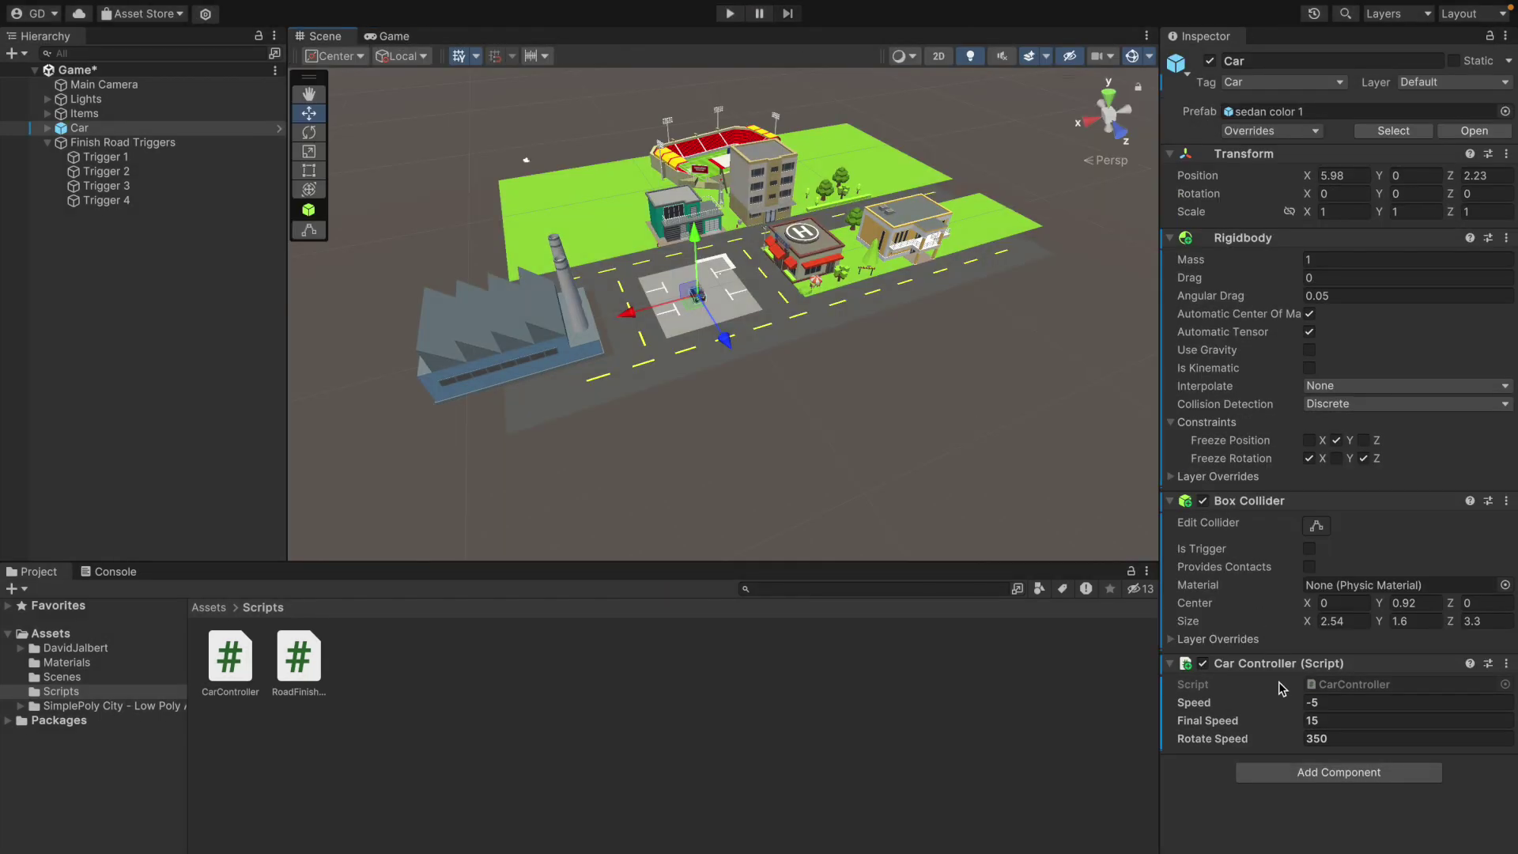
- After the movement block in Update, add if (transform.position == FinalPosition)
{"action": "left_click", "coordinate": [1338, 702]}
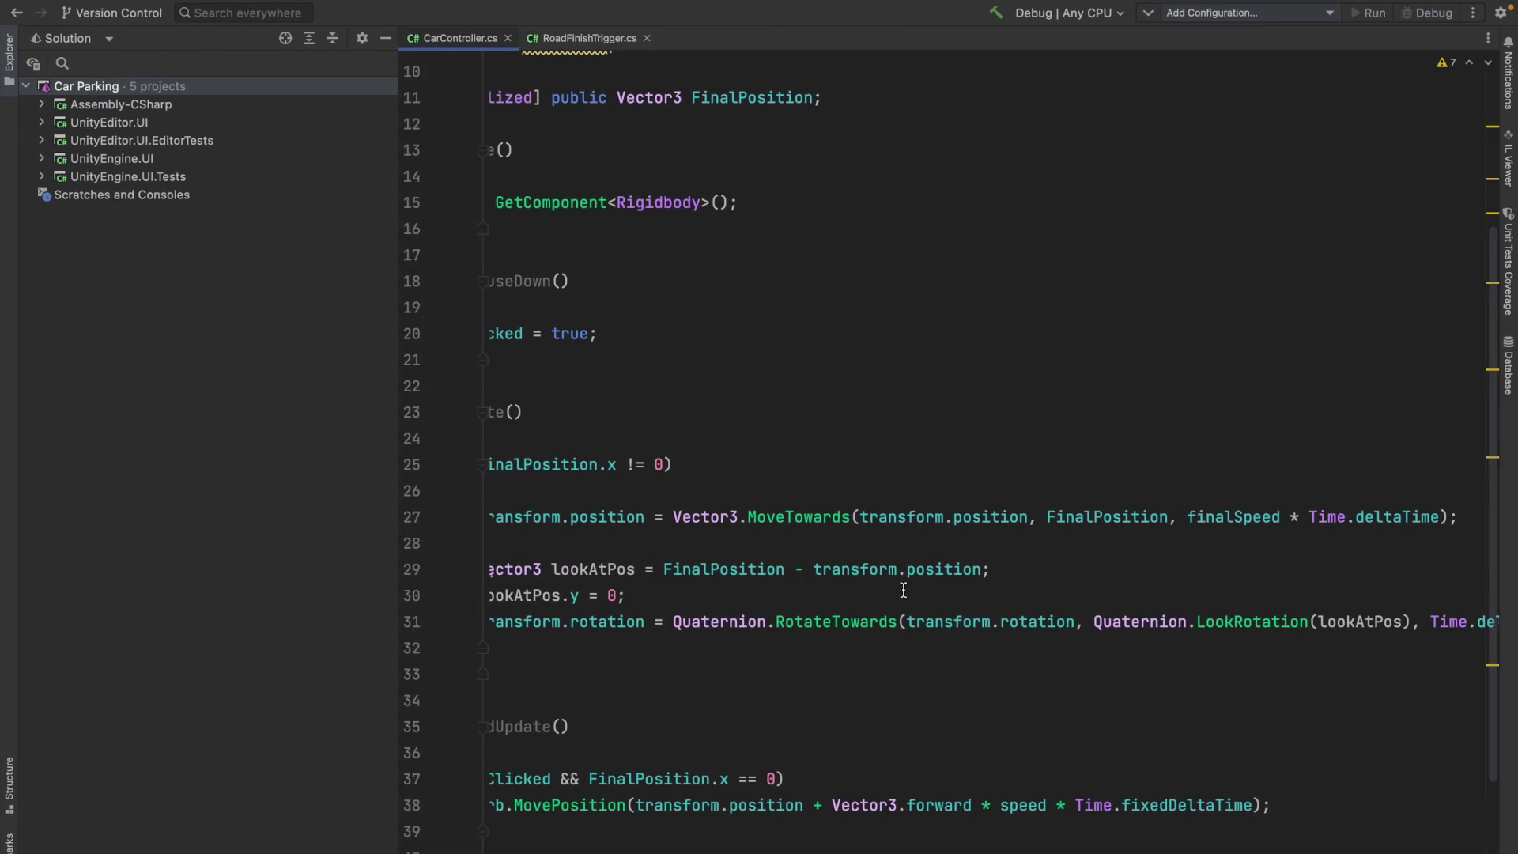
{"action": "left_click", "coordinate": [592, 668]}
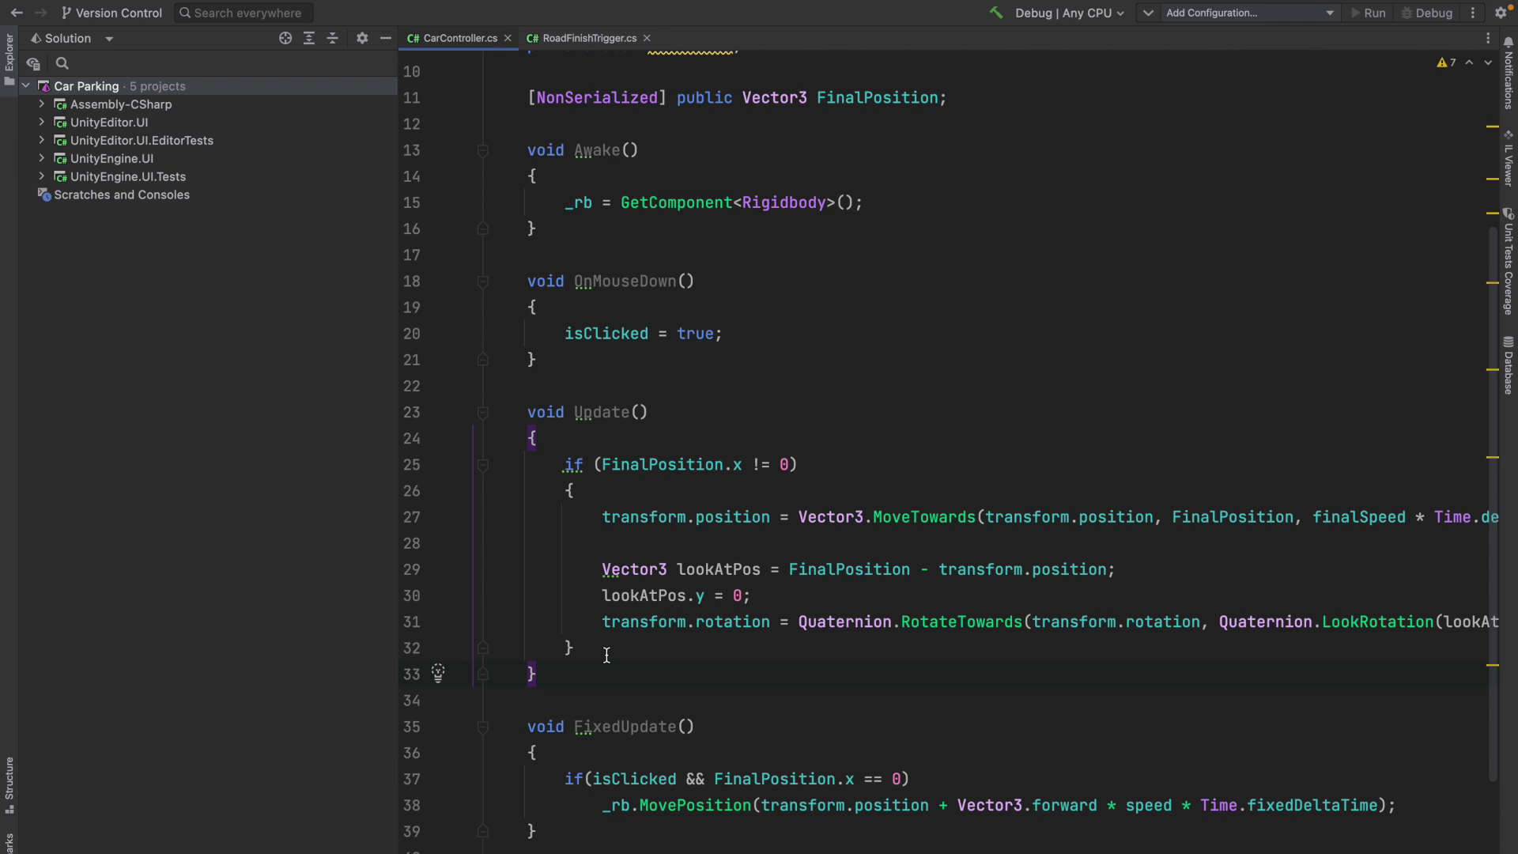
{"action": "left_click", "coordinate": [628, 656]}
{"action": "key", "text": "Return"}
{"action": "key", "text": "Return"}
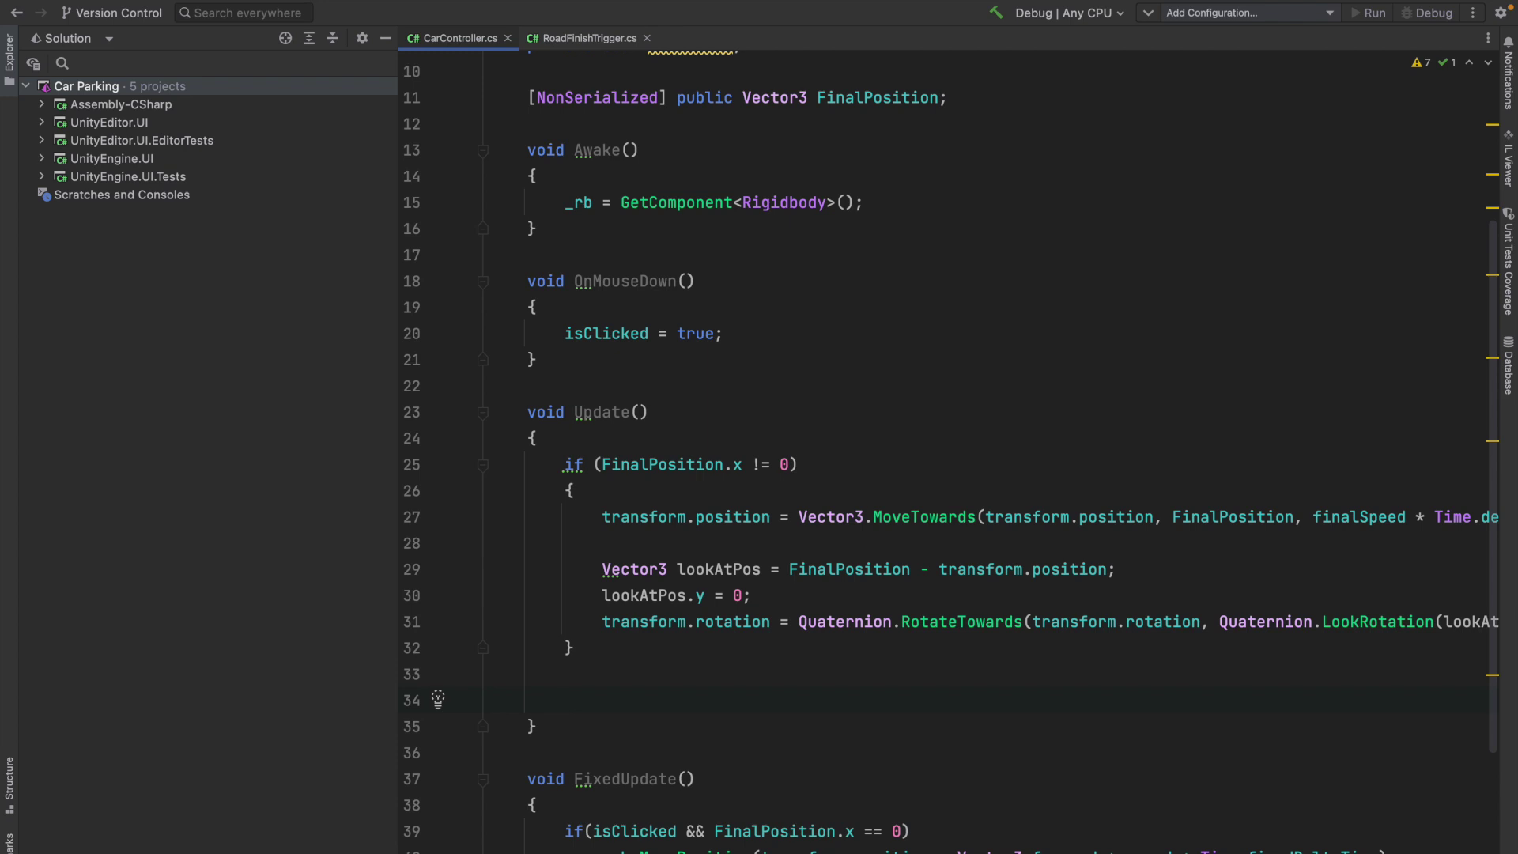
{"action": "type", "text": "if (tra"}
{"action": "key", "text": "Return"}
{"action": "type", "text": ")"}
{"action": "key", "text": "Left"}
{"action": "type", "text": ".po"}
{"action": "key", "text": "Return"}
{"action": "type", "text": "== Fin"}
{"action": "key", "text": "Return"}
- Give the condition the body Destroy(gameObject)
{"action": "key", "text": "End"}
{"action": "key", "text": "Return"}
{"action": "type", "text": "Des"}
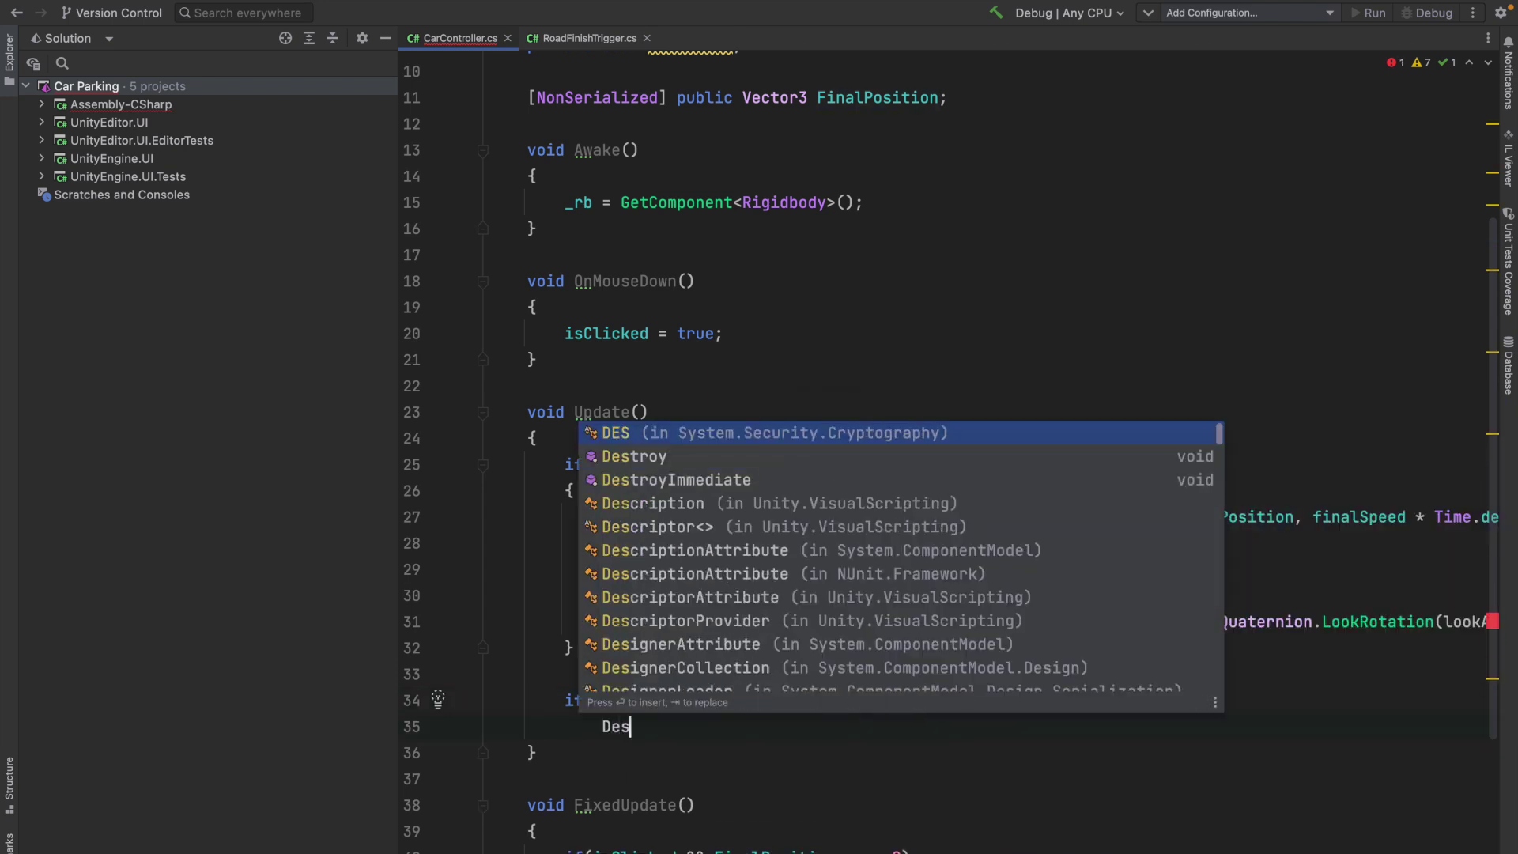
{"action": "key", "text": "Return"}
{"action": "type", "text": "gameObject);"}
{"action": "key", "text": "Return"}
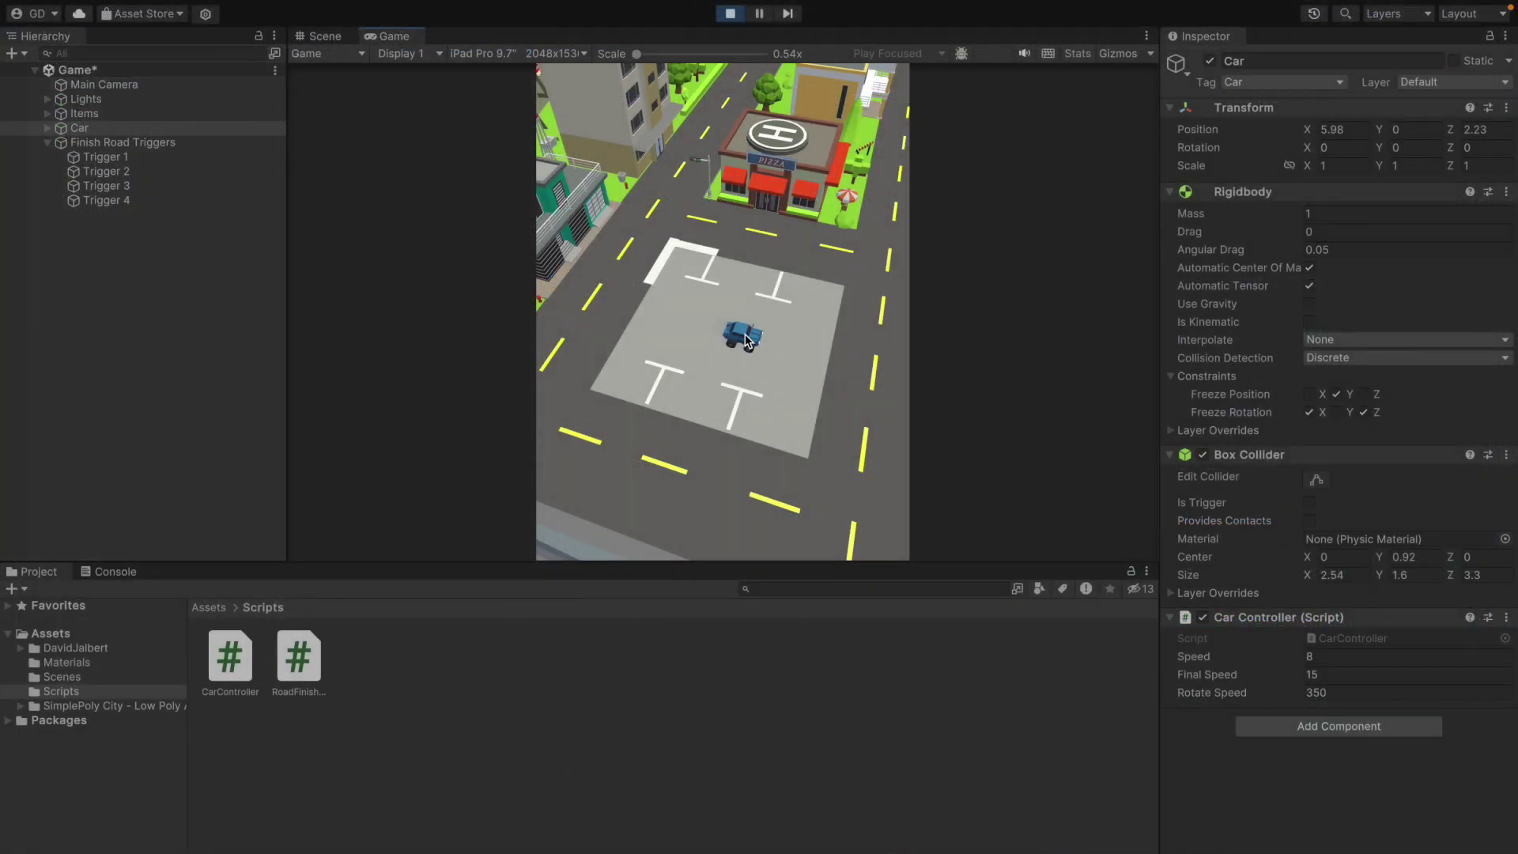
- Tap the car to drive it off and check it is removed, then stop play and select Car
{"action": "left_click", "coordinate": [743, 336]}
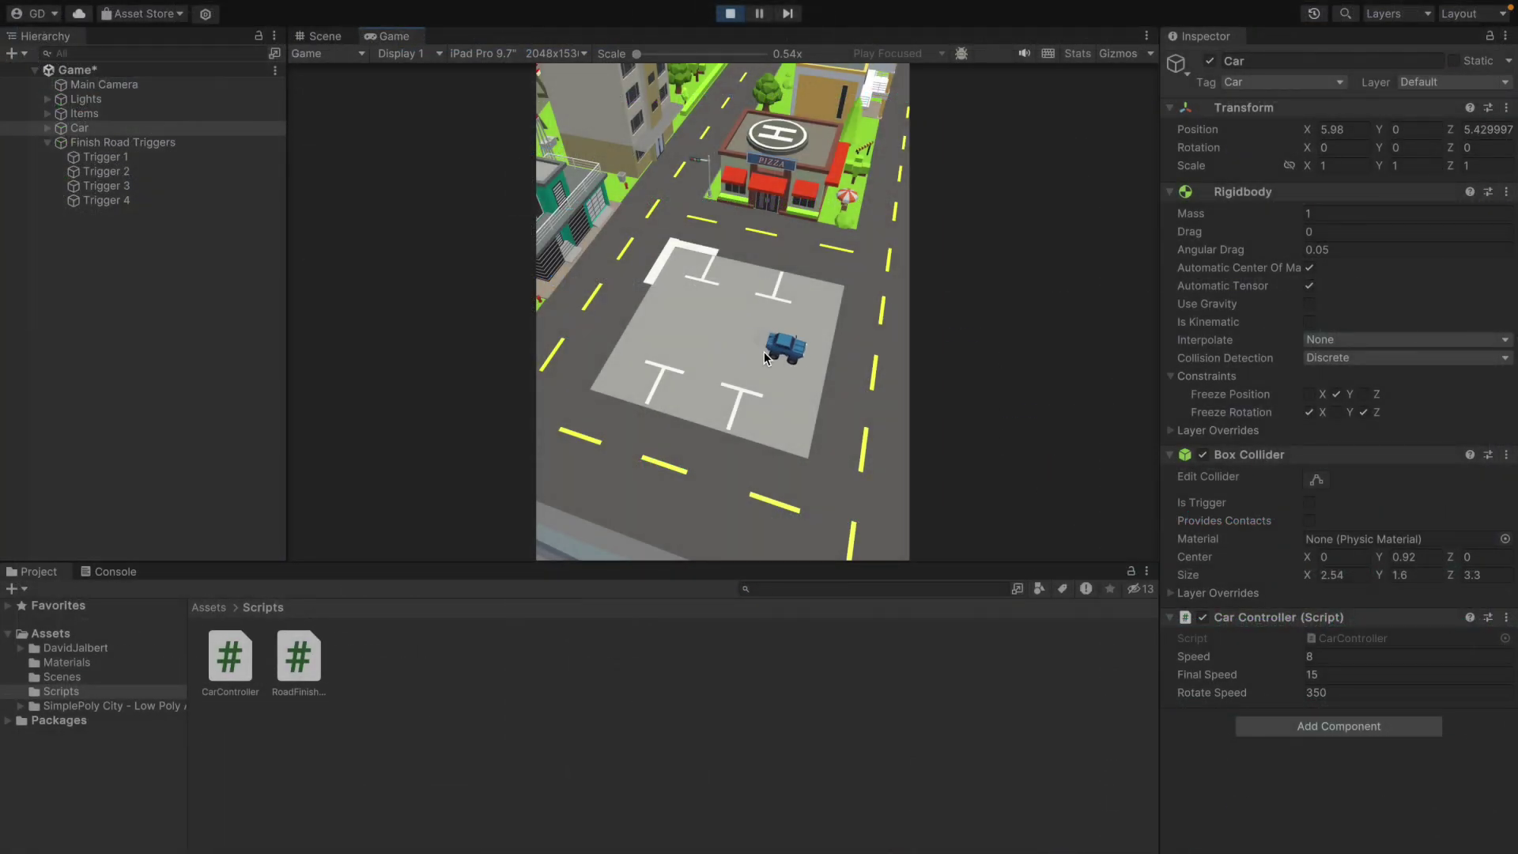
{"action": "left_click", "coordinate": [808, 370]}
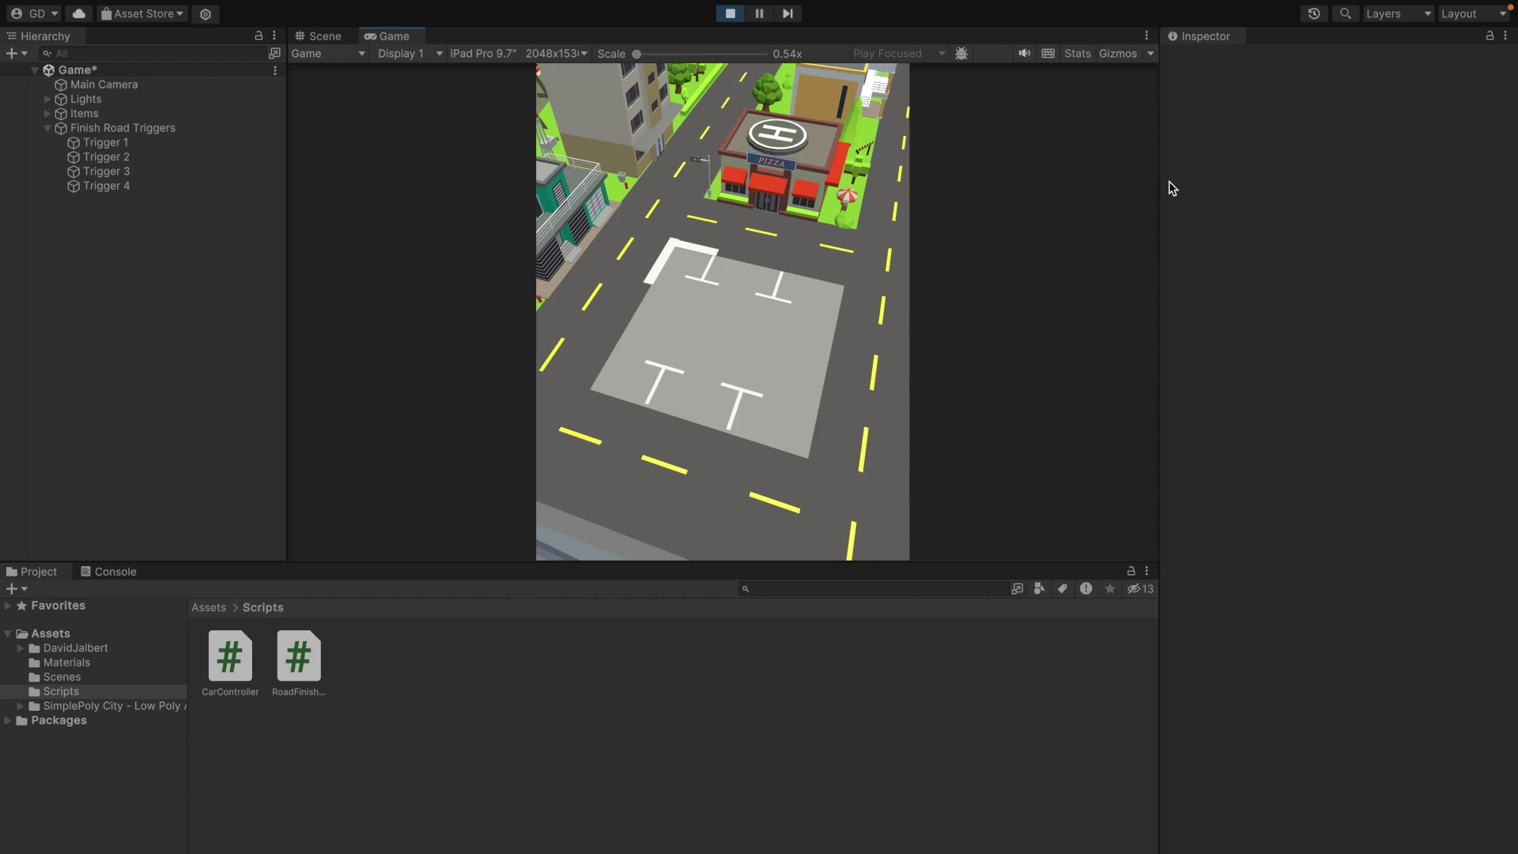
{"action": "key", "text": "ctrl+p"}
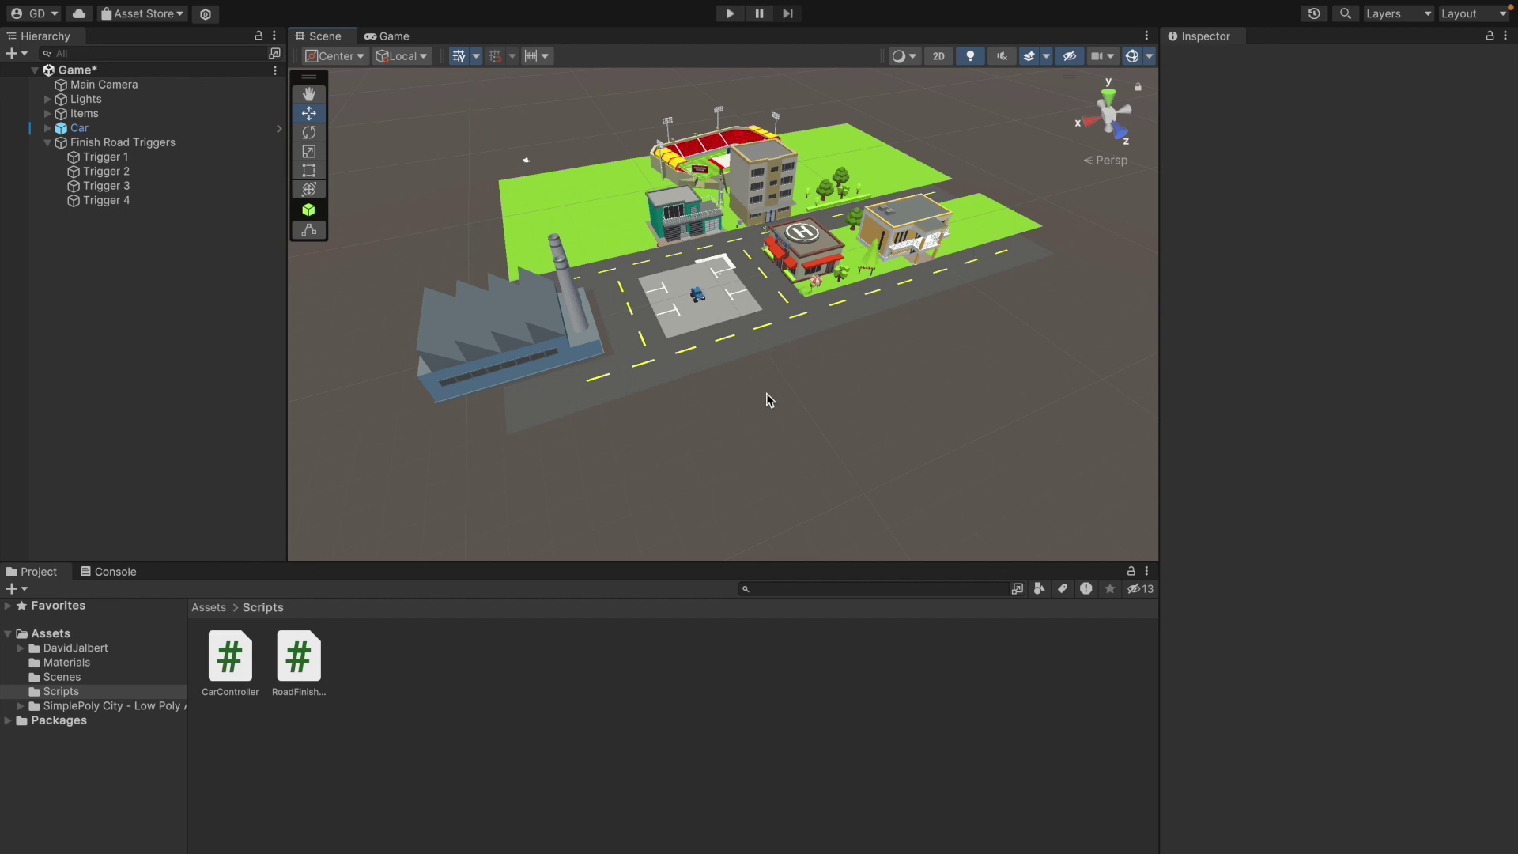
{"action": "left_click", "coordinate": [393, 37]}
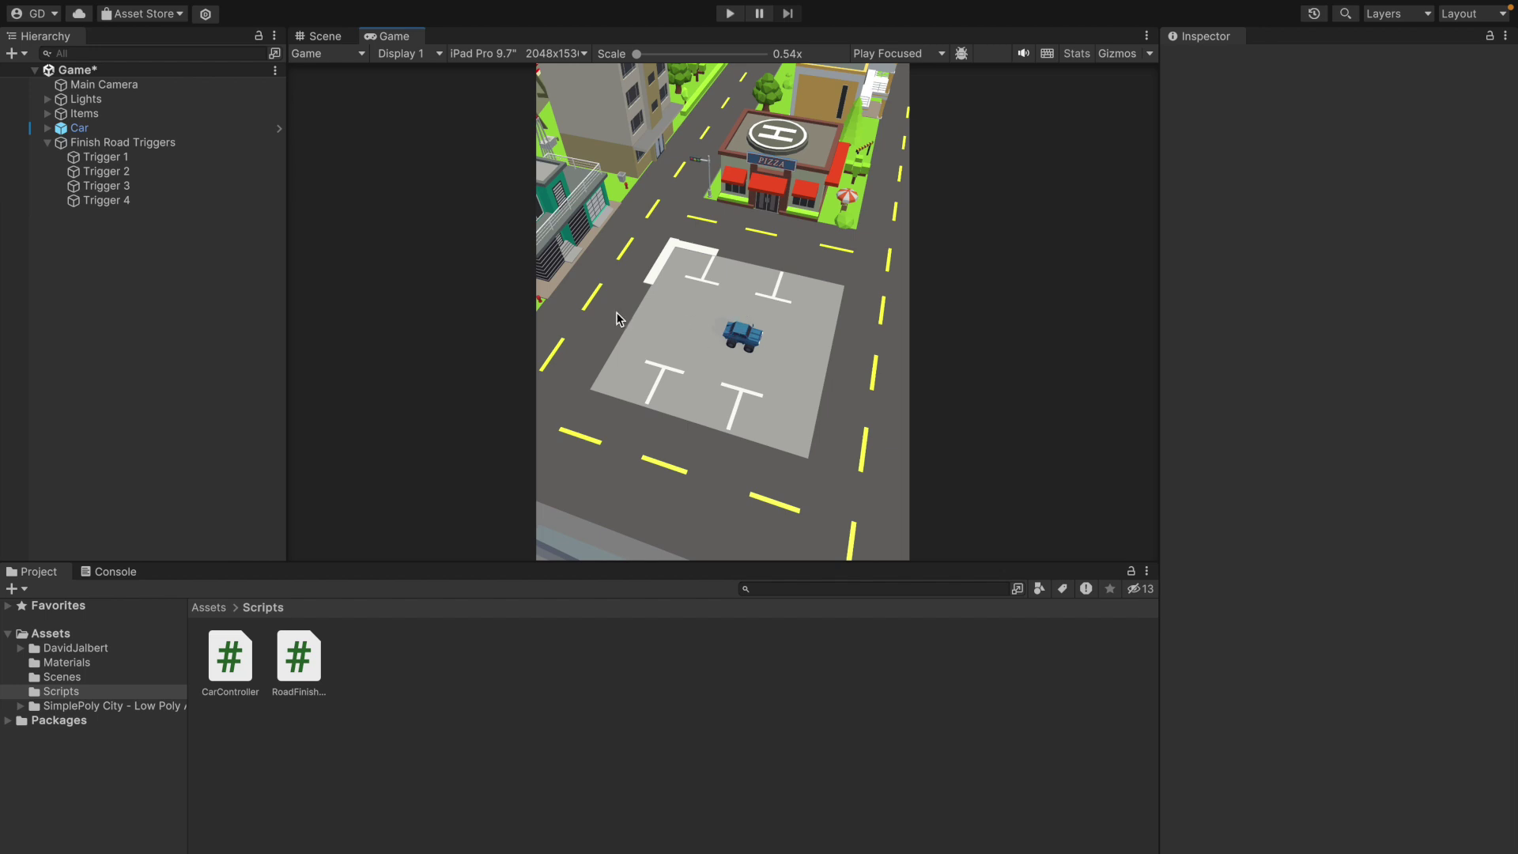
{"action": "left_click", "coordinate": [221, 127]}
- Try a Y rotation of 90 on the car, then cancel the change
{"action": "left_click", "coordinate": [1407, 193]}
{"action": "type", "text": "90"}
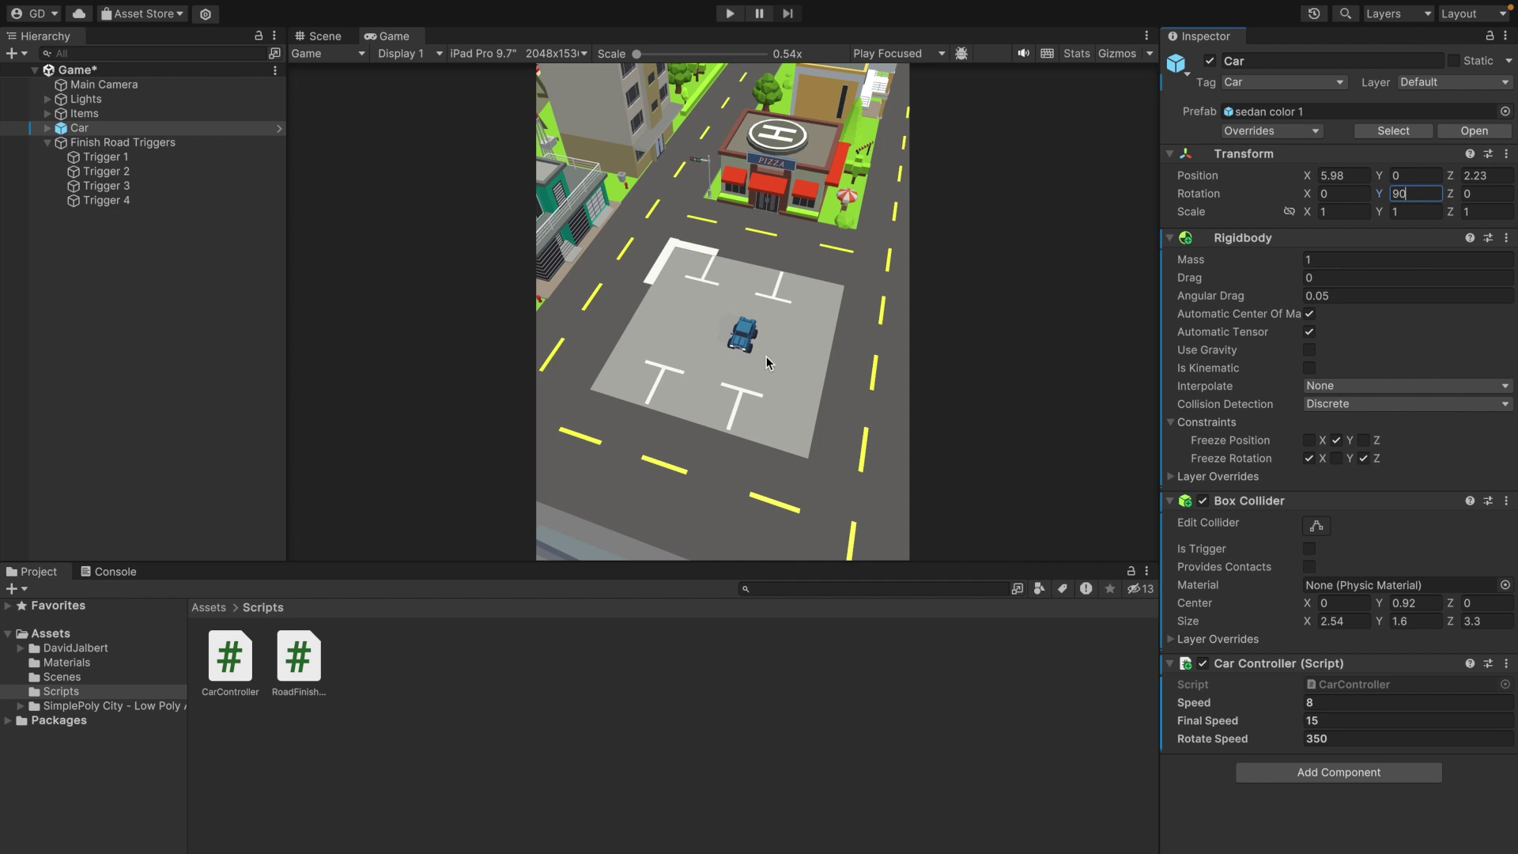
{"action": "key", "text": "Escape"}
- Duplicate the car, move the copy further back in the lot, and rotate it 180 on Y
{"action": "left_click", "coordinate": [170, 131]}
{"action": "key", "text": "ctrl+d"}
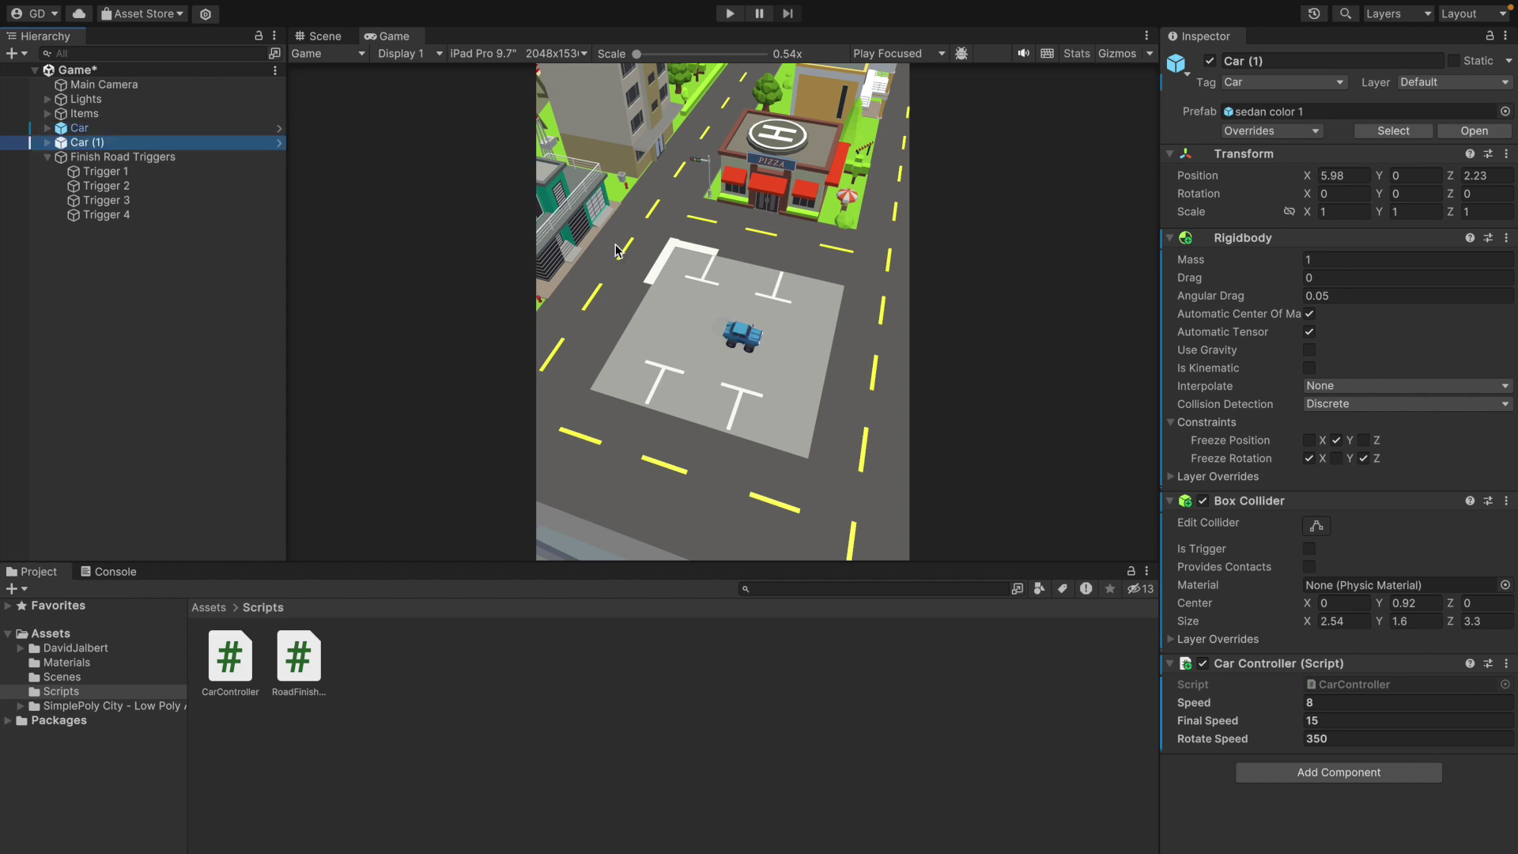
{"action": "left_click", "coordinate": [324, 38]}
{"action": "key", "text": "f"}
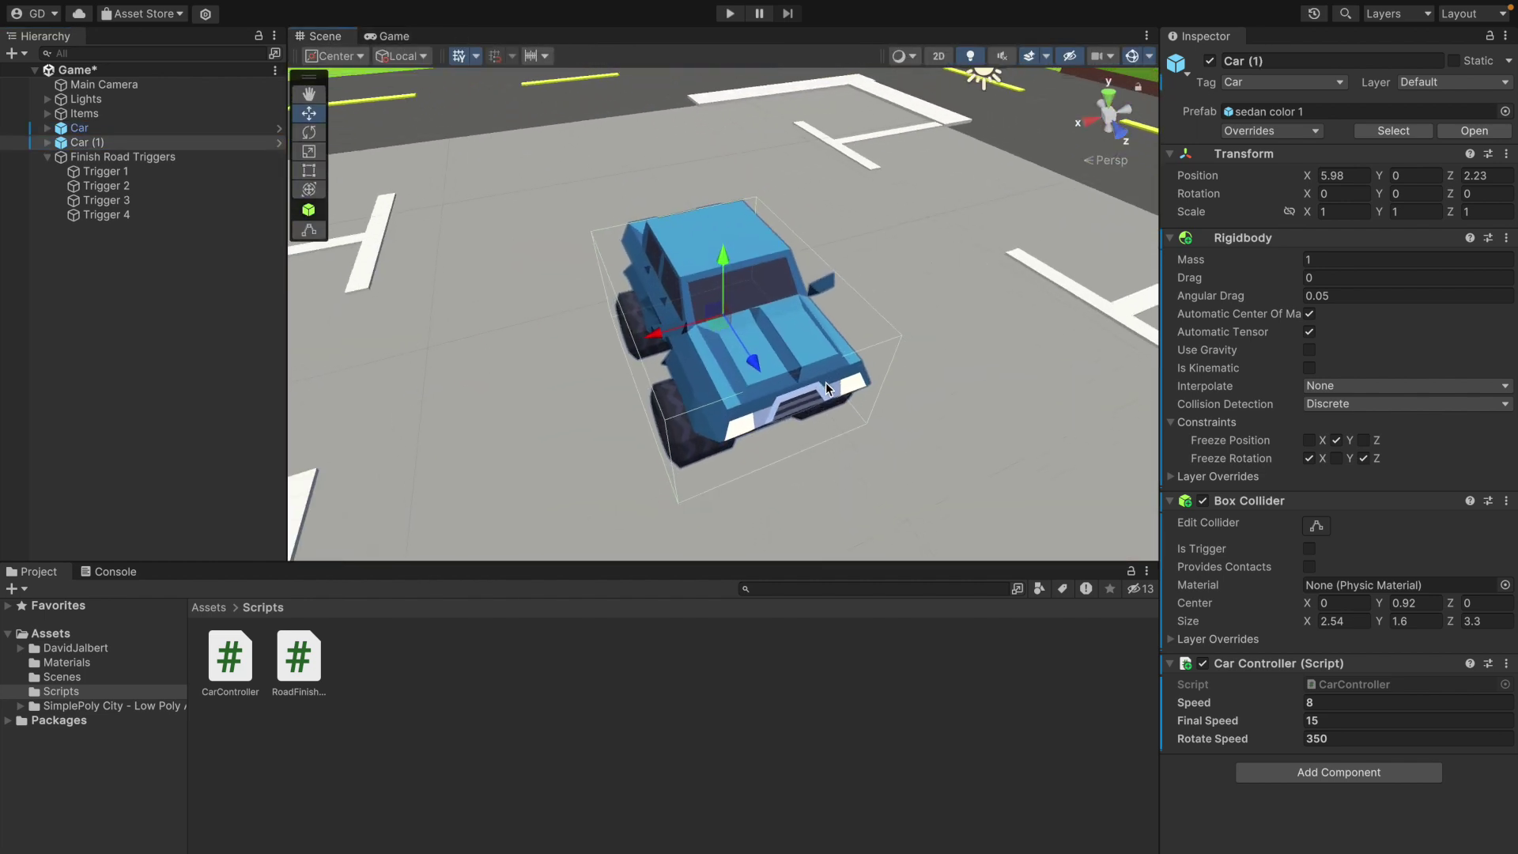
{"action": "scroll", "coordinate": [922, 410], "scroll_direction": "down", "scroll_amount": 5}
{"action": "scroll", "coordinate": [909, 400], "scroll_direction": "down", "scroll_amount": 3}
{"action": "left_click_drag", "start_coordinate": [787, 307], "coordinate": [661, 328]}
{"action": "left_click", "coordinate": [1406, 192]}
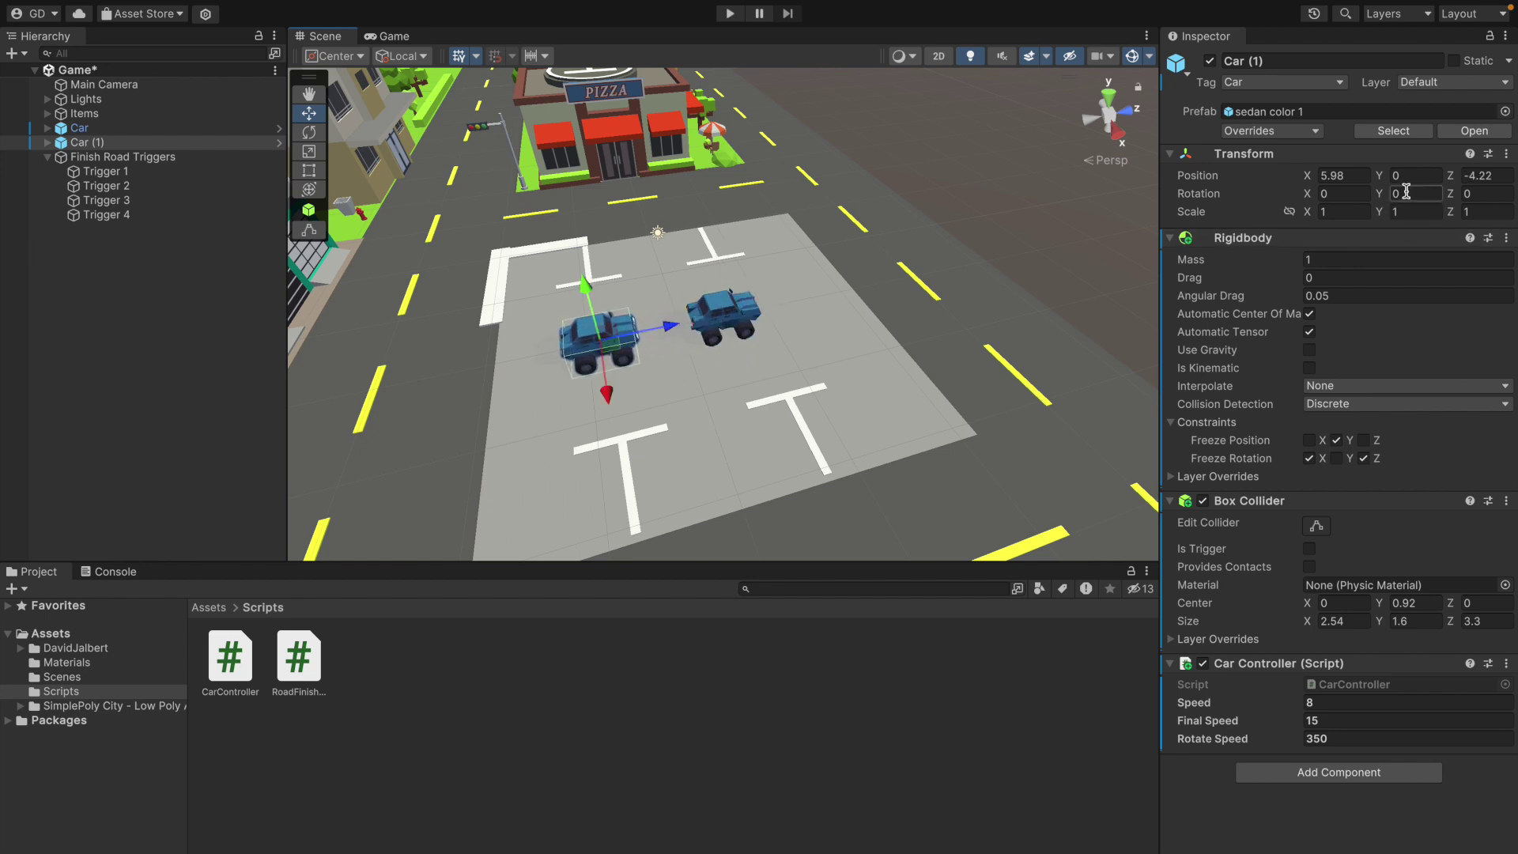
{"action": "type", "text": "180"}
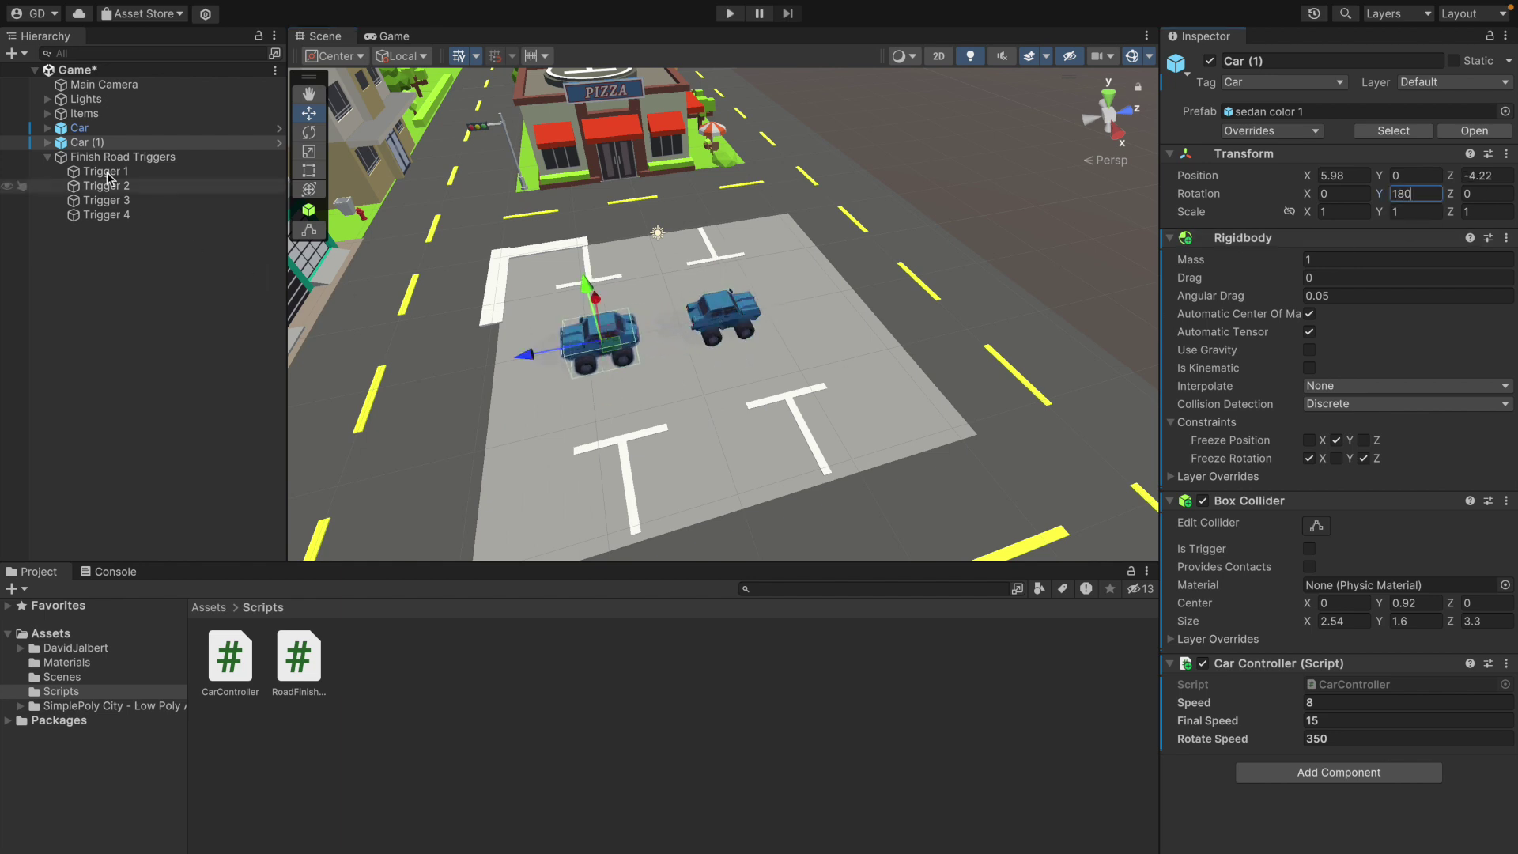
{"action": "left_click", "coordinate": [87, 143]}
- Duplicate it again, place the copy in the top-left slot, and set Y rotation 90
{"action": "key", "text": "ctrl+d"}
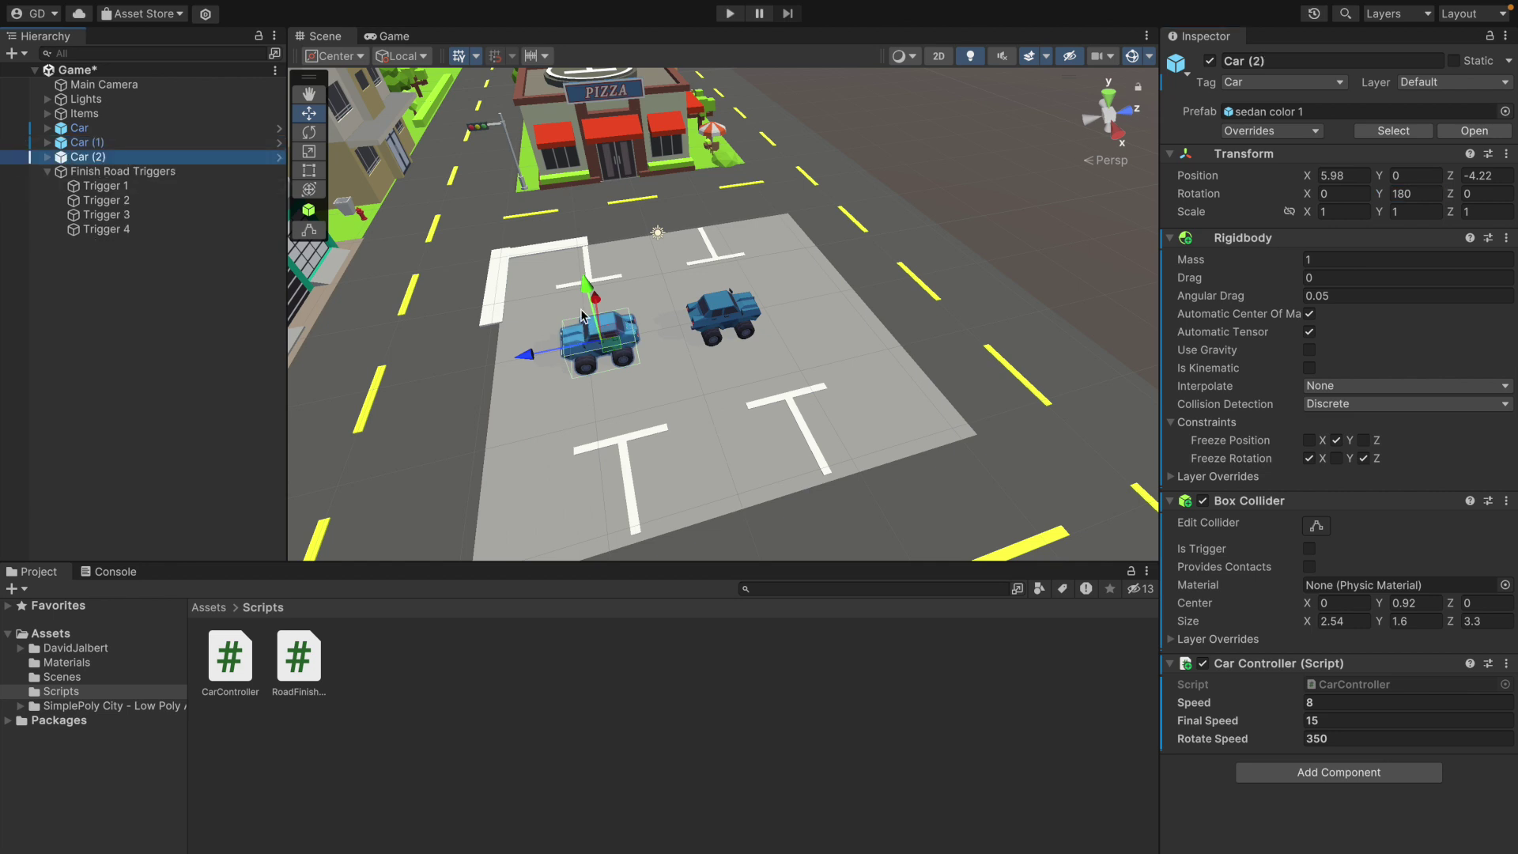
{"action": "left_click_drag", "start_coordinate": [604, 308], "coordinate": [617, 249]}
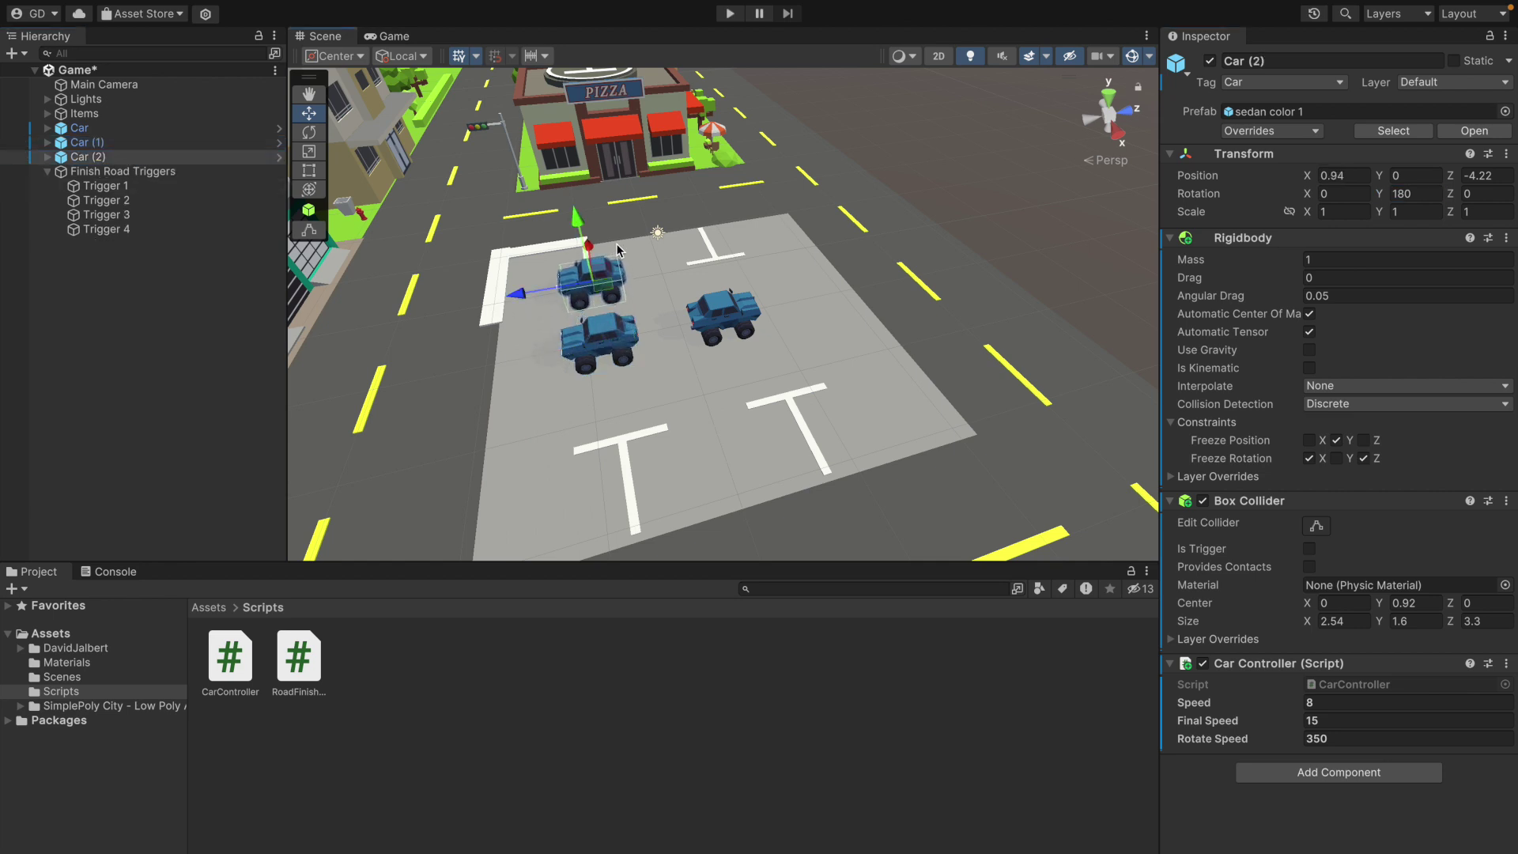
{"action": "left_click", "coordinate": [1409, 193]}
{"action": "type", "text": "90"}
{"action": "key", "text": "Return"}
- Add a third copy on the lot's right side with Y rotation -90, then start play
{"action": "key", "text": "ctrl+d"}
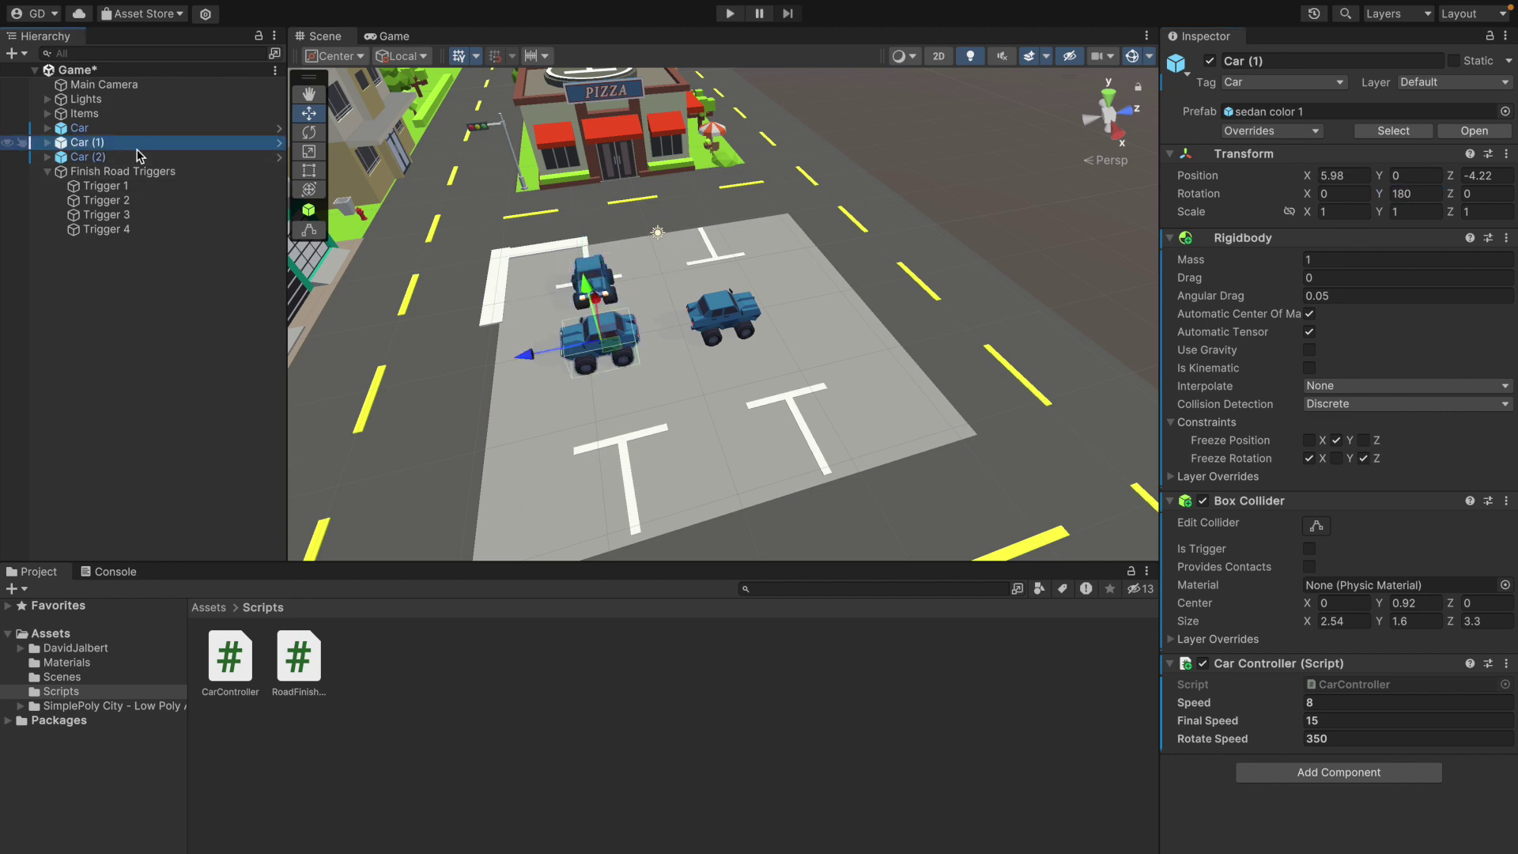
{"action": "left_click_drag", "start_coordinate": [515, 299], "coordinate": [655, 271]}
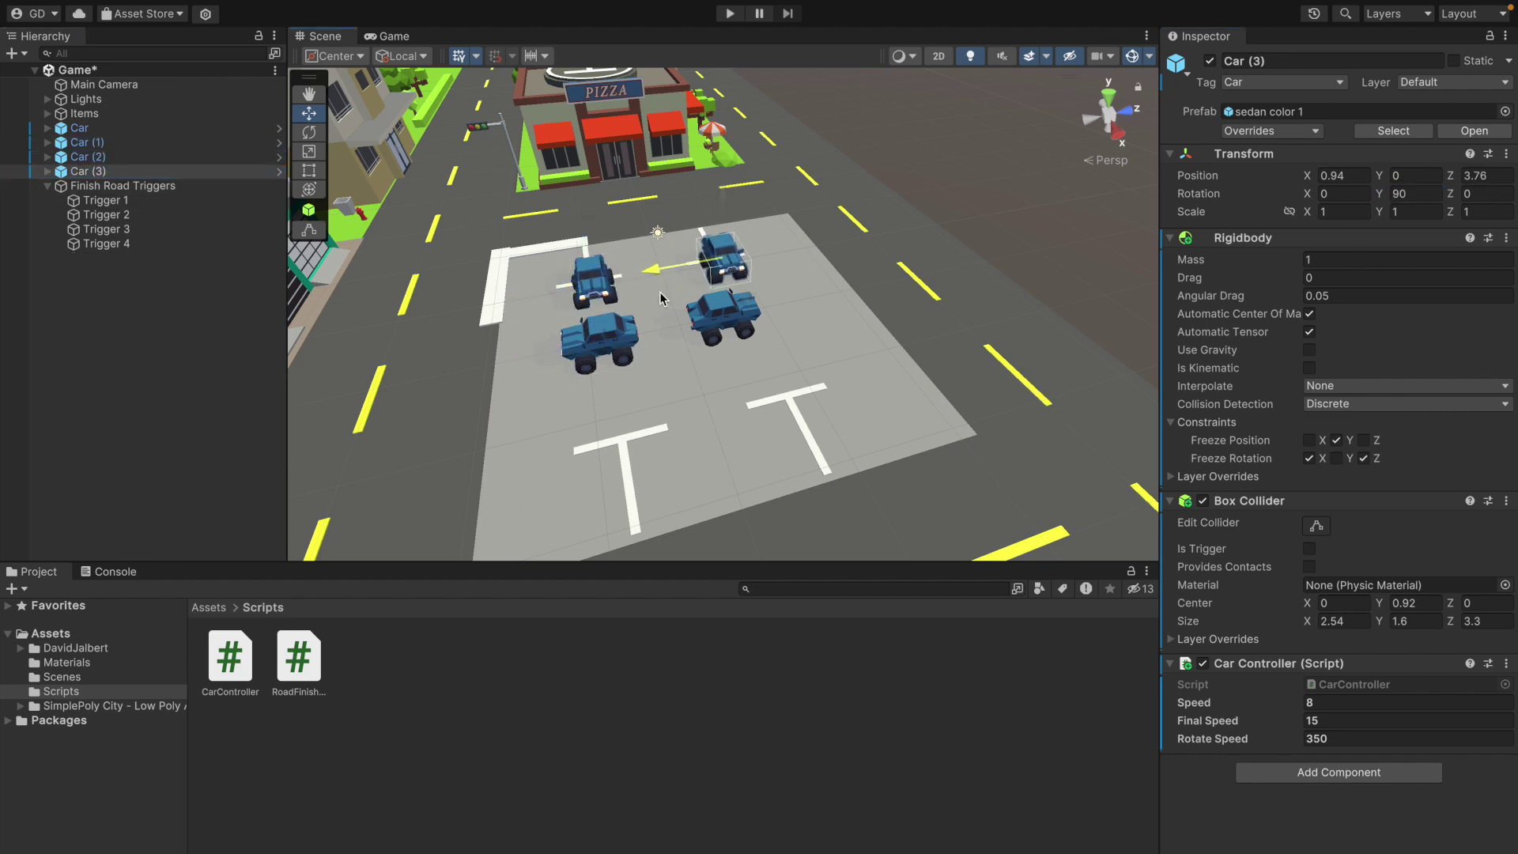
{"action": "left_click", "coordinate": [1396, 194]}
{"action": "type", "text": "0"}
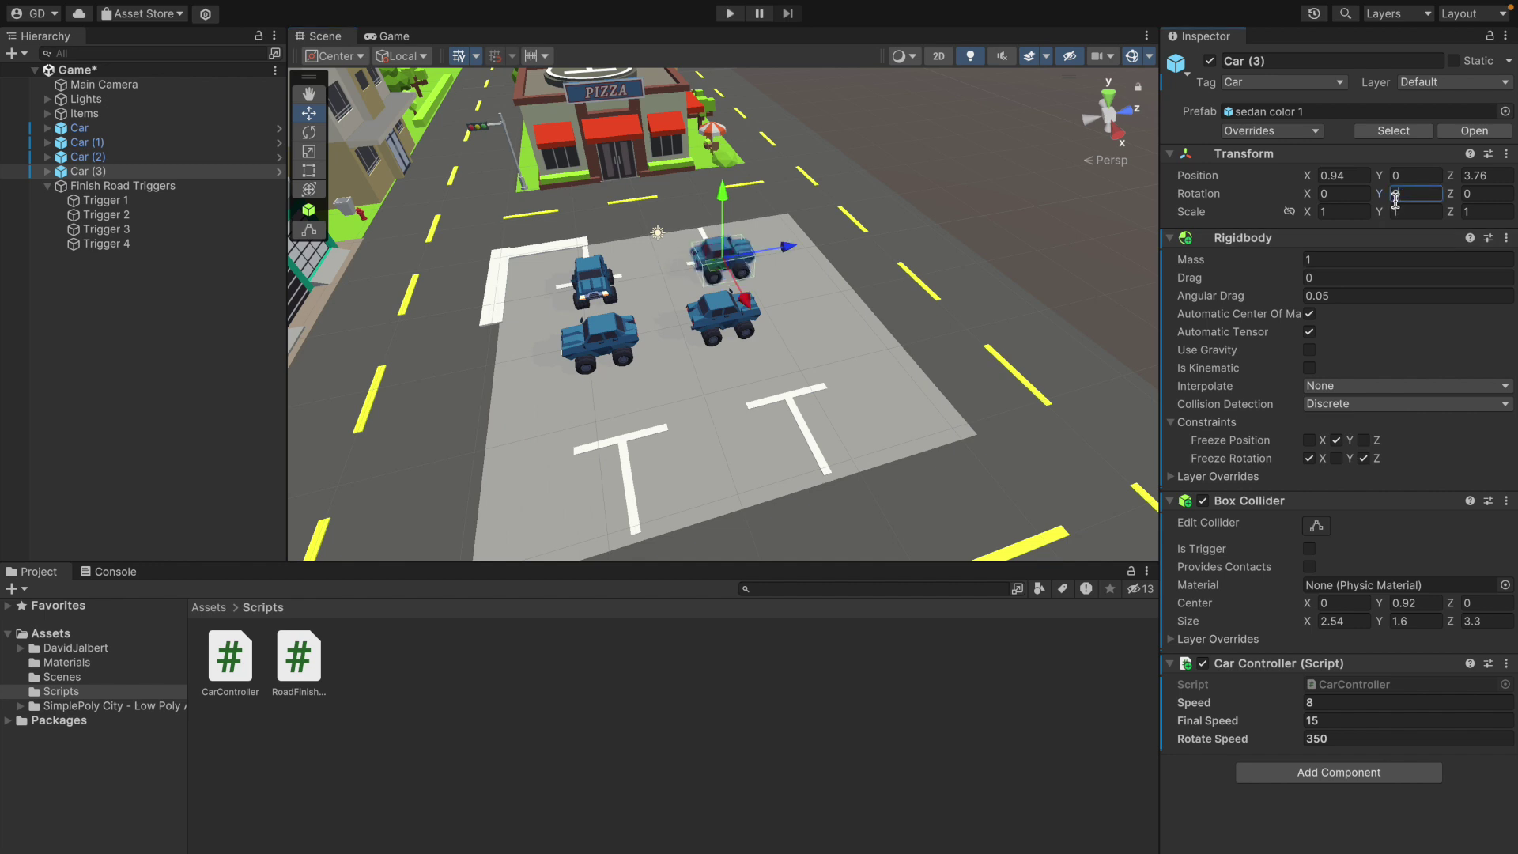
{"action": "type", "text": "-90"}
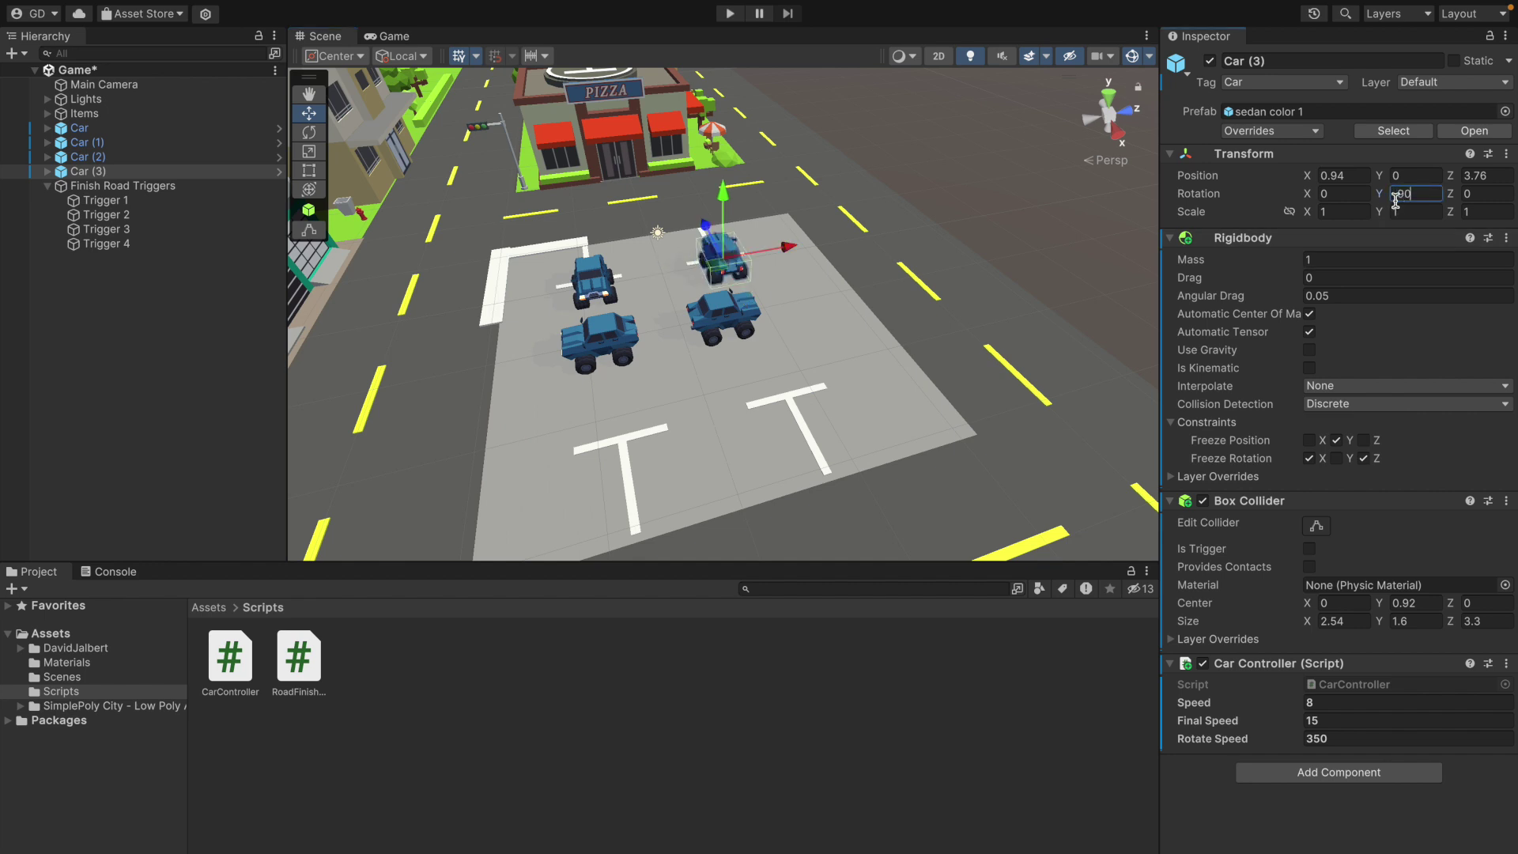
{"action": "left_click", "coordinate": [848, 261]}
{"action": "left_click_drag", "start_coordinate": [1014, 237], "coordinate": [671, 229], "text": "alt"}
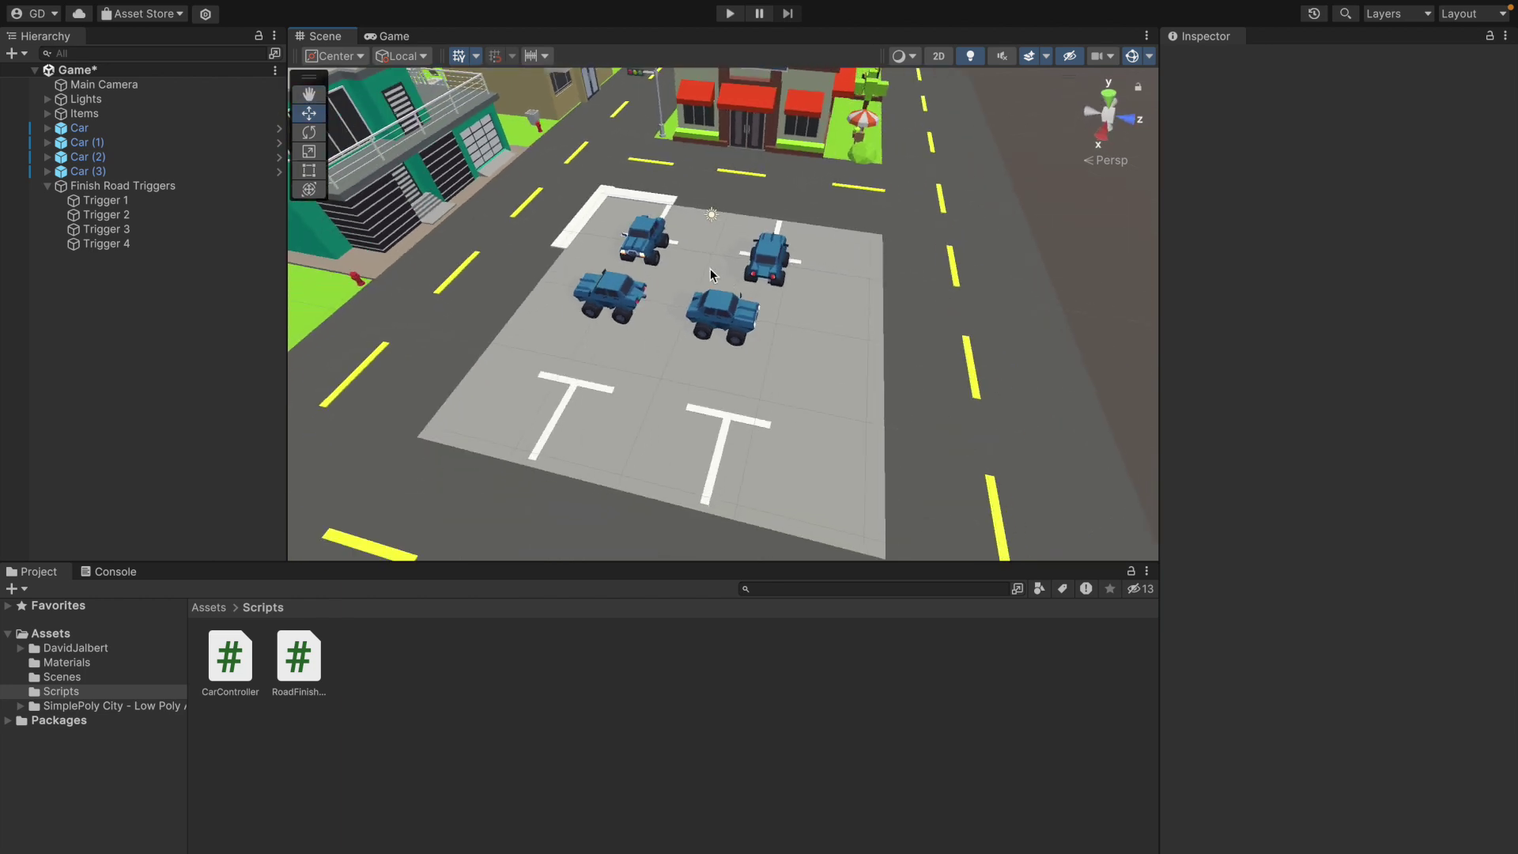
{"action": "key", "text": "ctrl+p"}
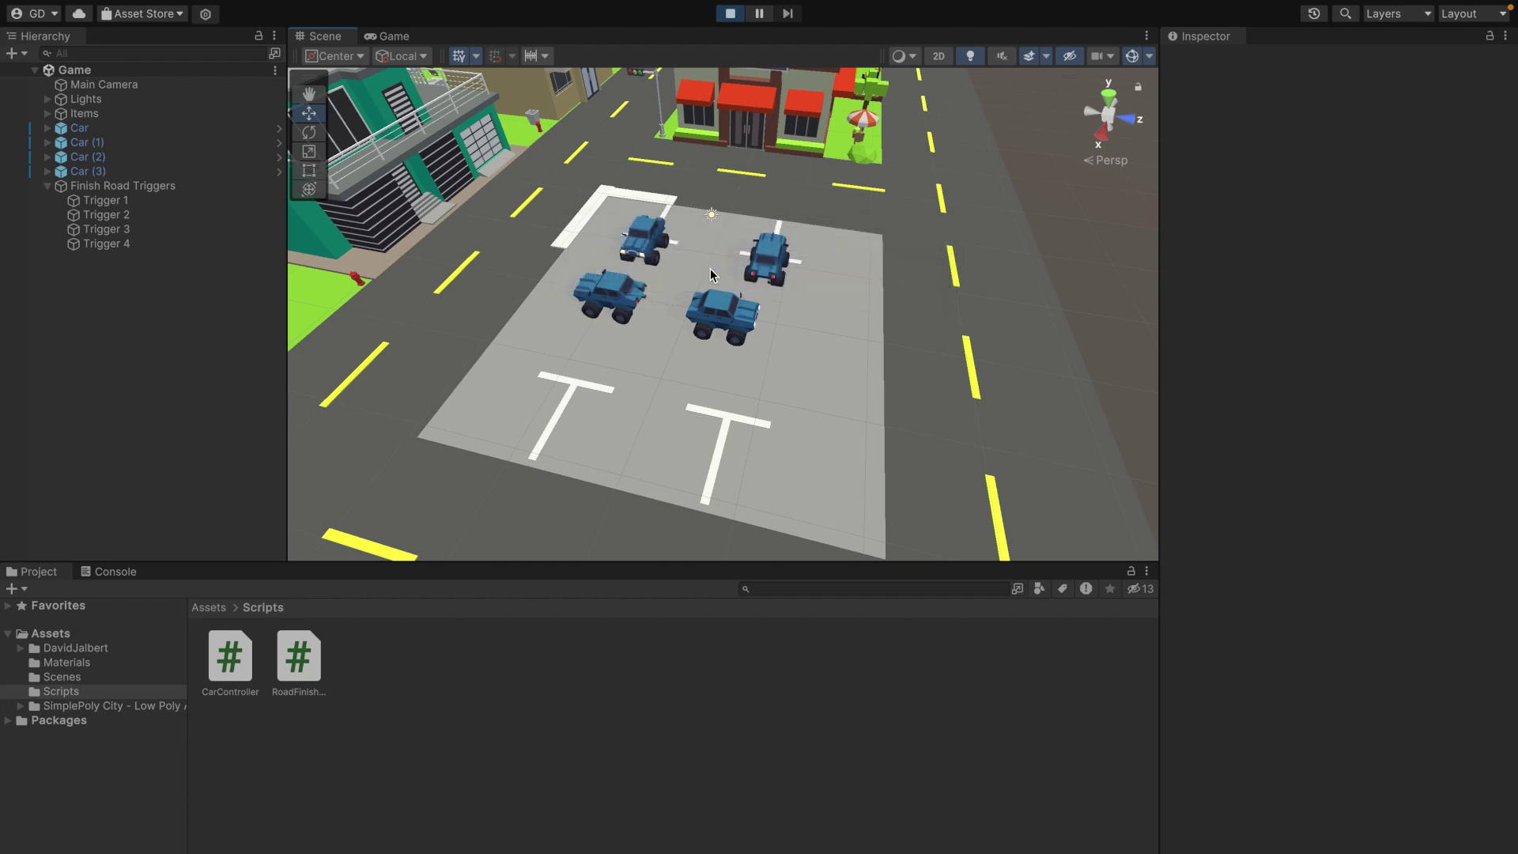
- Swipe the cars out of their slots onto the road, then stop the test
{"action": "left_click_drag", "start_coordinate": [747, 345], "coordinate": [870, 381]}
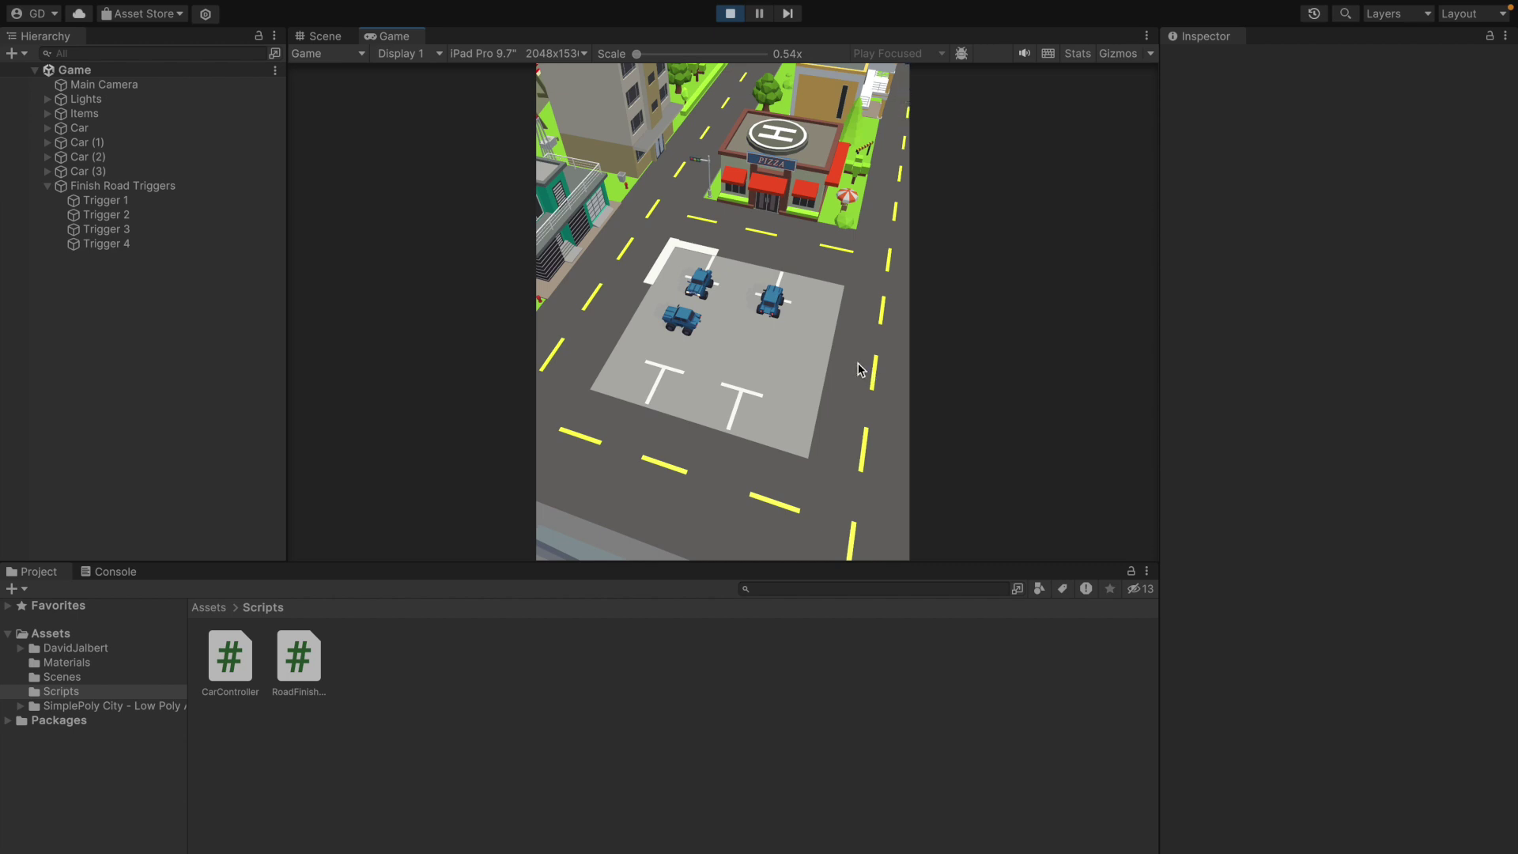
{"action": "mouse_move", "coordinate": [682, 322]}
{"action": "left_mouse_down"}
{"action": "mouse_move", "coordinate": [793, 368]}
{"action": "mouse_move", "coordinate": [848, 356]}
{"action": "left_mouse_up"}
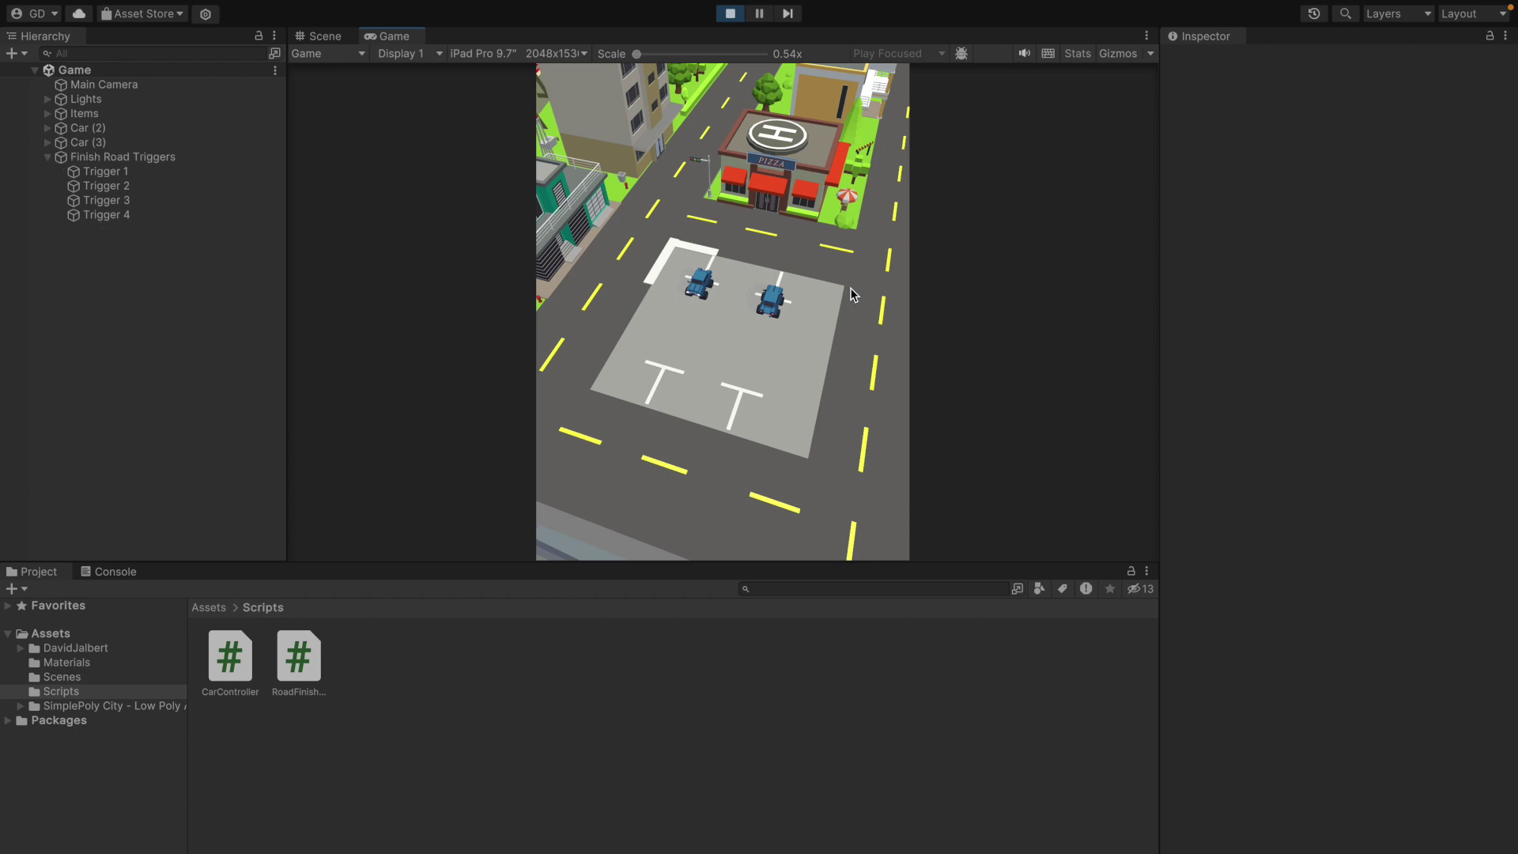
{"action": "left_click_drag", "start_coordinate": [772, 307], "coordinate": [822, 320]}
{"action": "left_click_drag", "start_coordinate": [699, 285], "coordinate": [744, 296]}
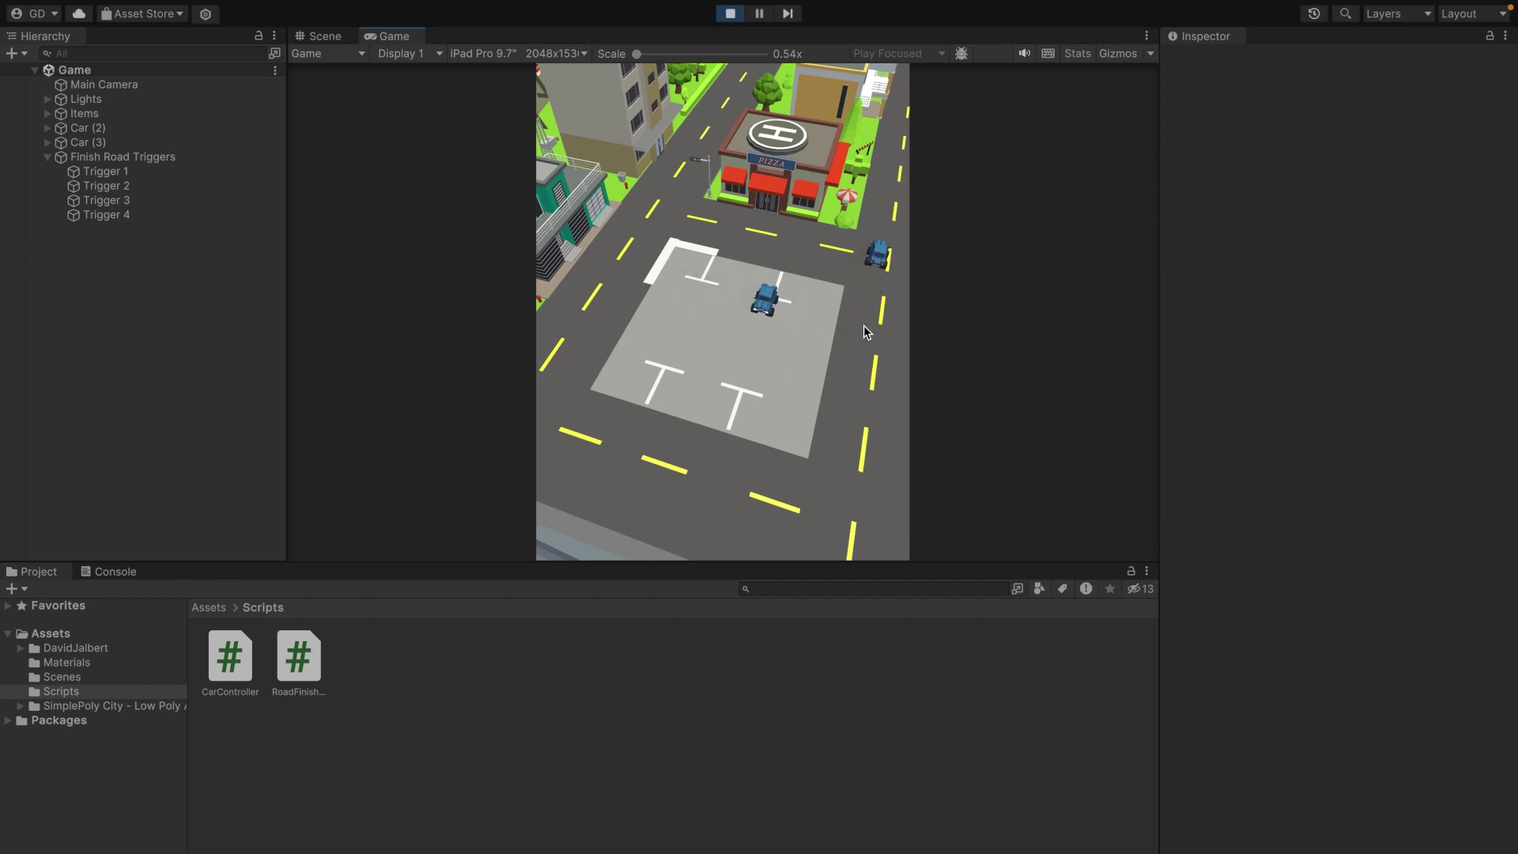
{"action": "left_click_drag", "start_coordinate": [861, 334], "coordinate": [891, 257]}
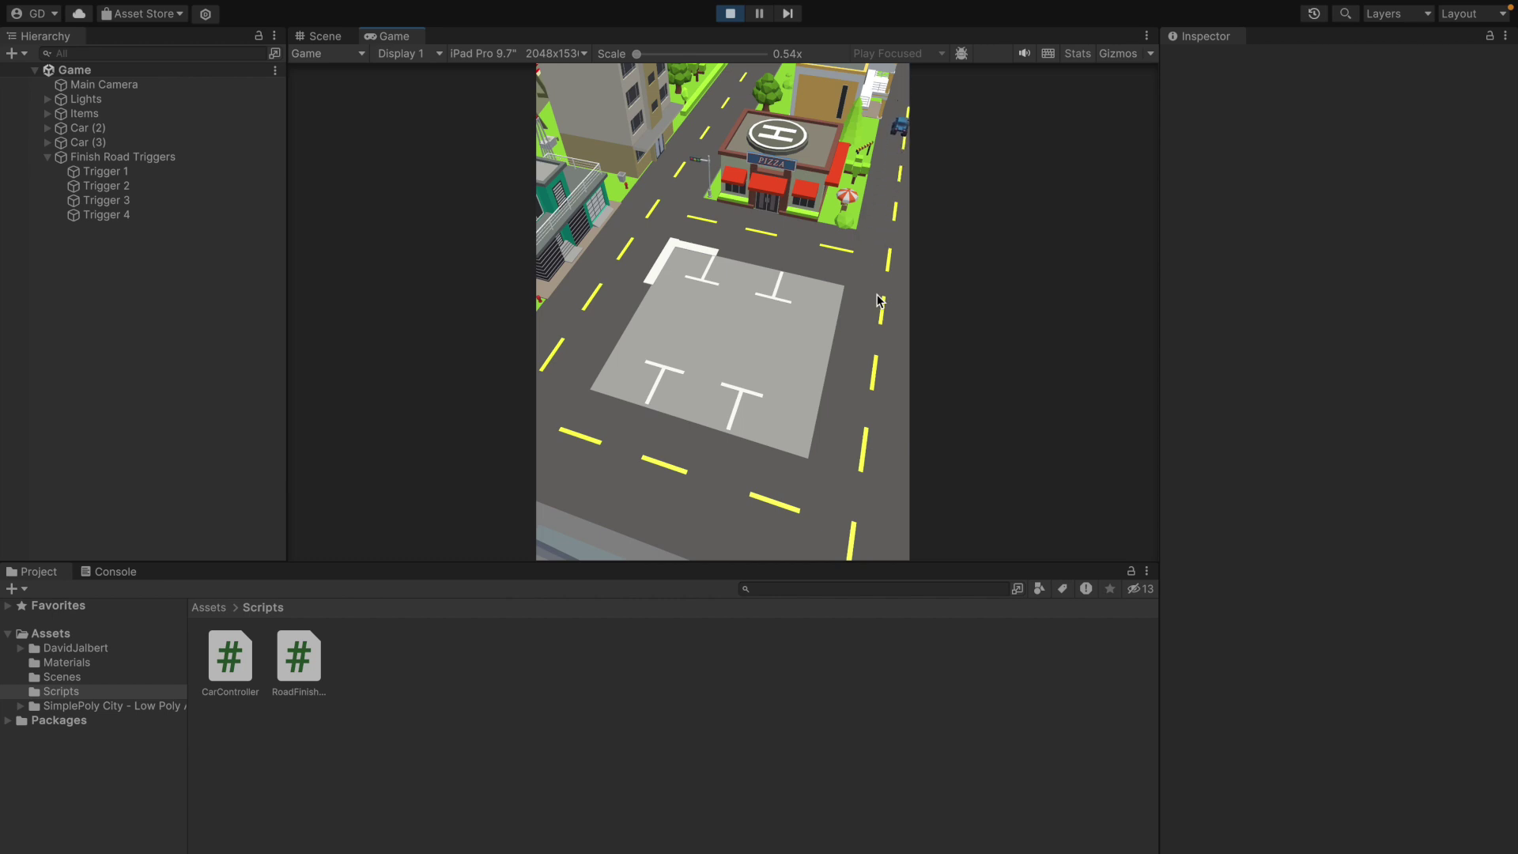
{"action": "left_click", "coordinate": [729, 14]}
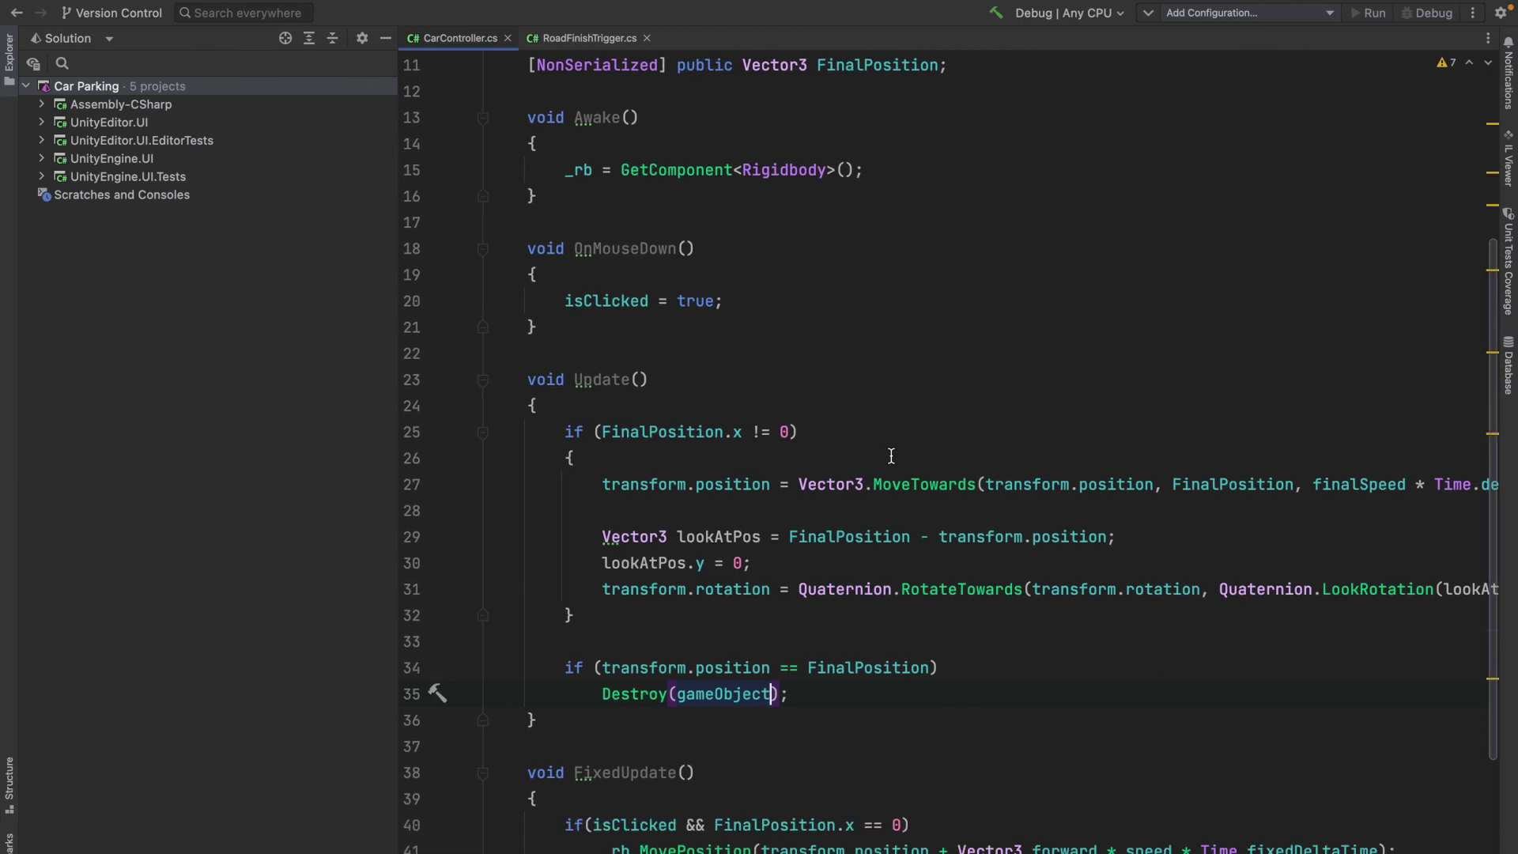
{"action": "scroll", "coordinate": [891, 457], "scroll_direction": "down", "scroll_amount": 1}
{"action": "scroll", "coordinate": [891, 456], "scroll_direction": "down", "scroll_amount": 3}
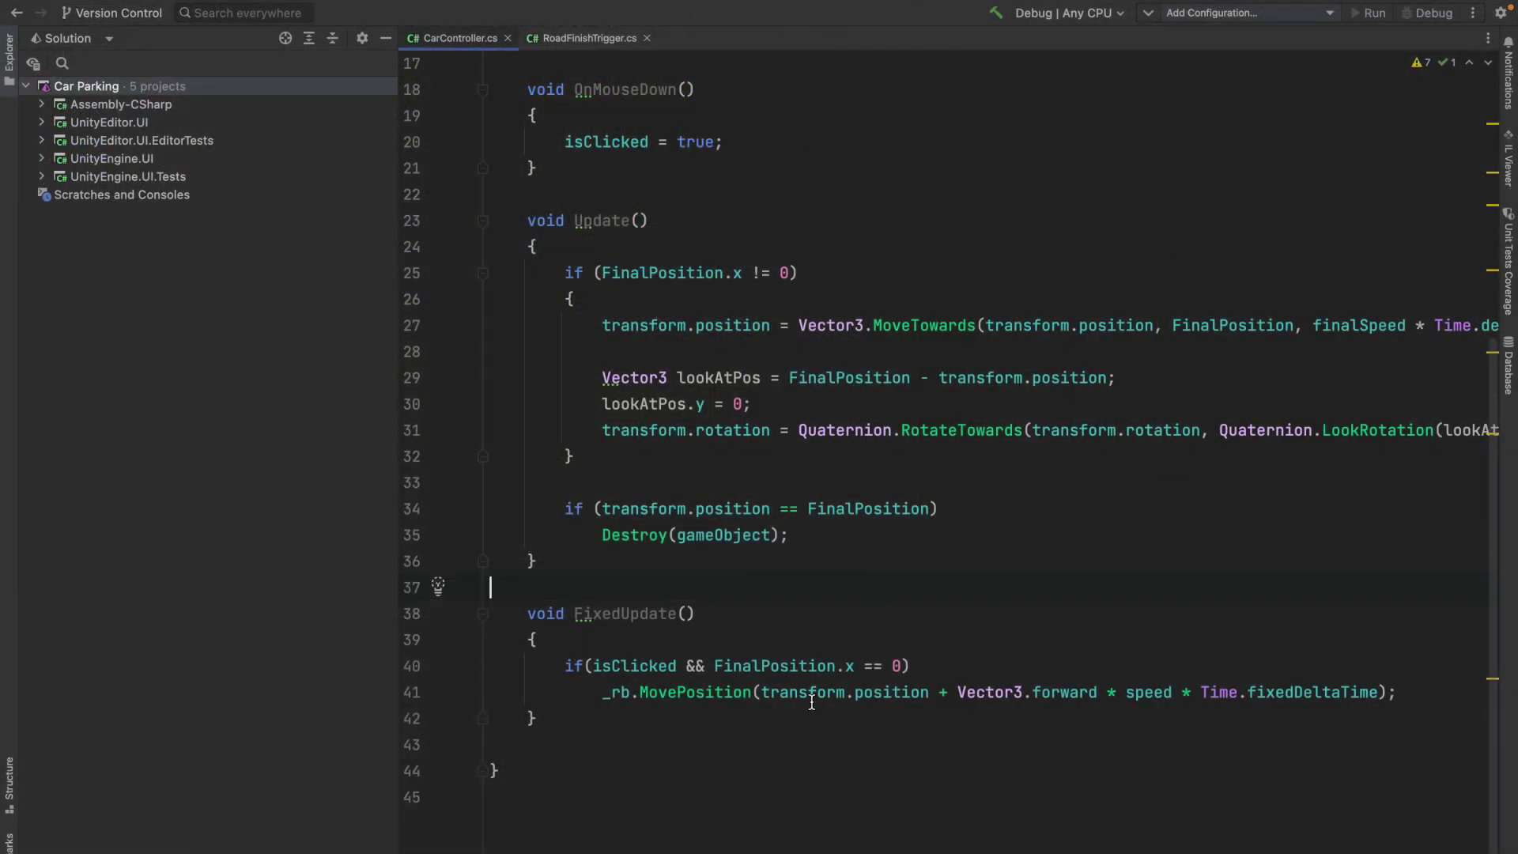
- On line 41, move from _rb.position along _rb.rotation * Vector3.forward, then play in Unity
{"action": "left_click", "coordinate": [811, 703]}
{"action": "key", "text": "alt+BackSpace"}
{"action": "type", "text": "_rb"}
{"action": "left_click", "coordinate": [873, 578]}
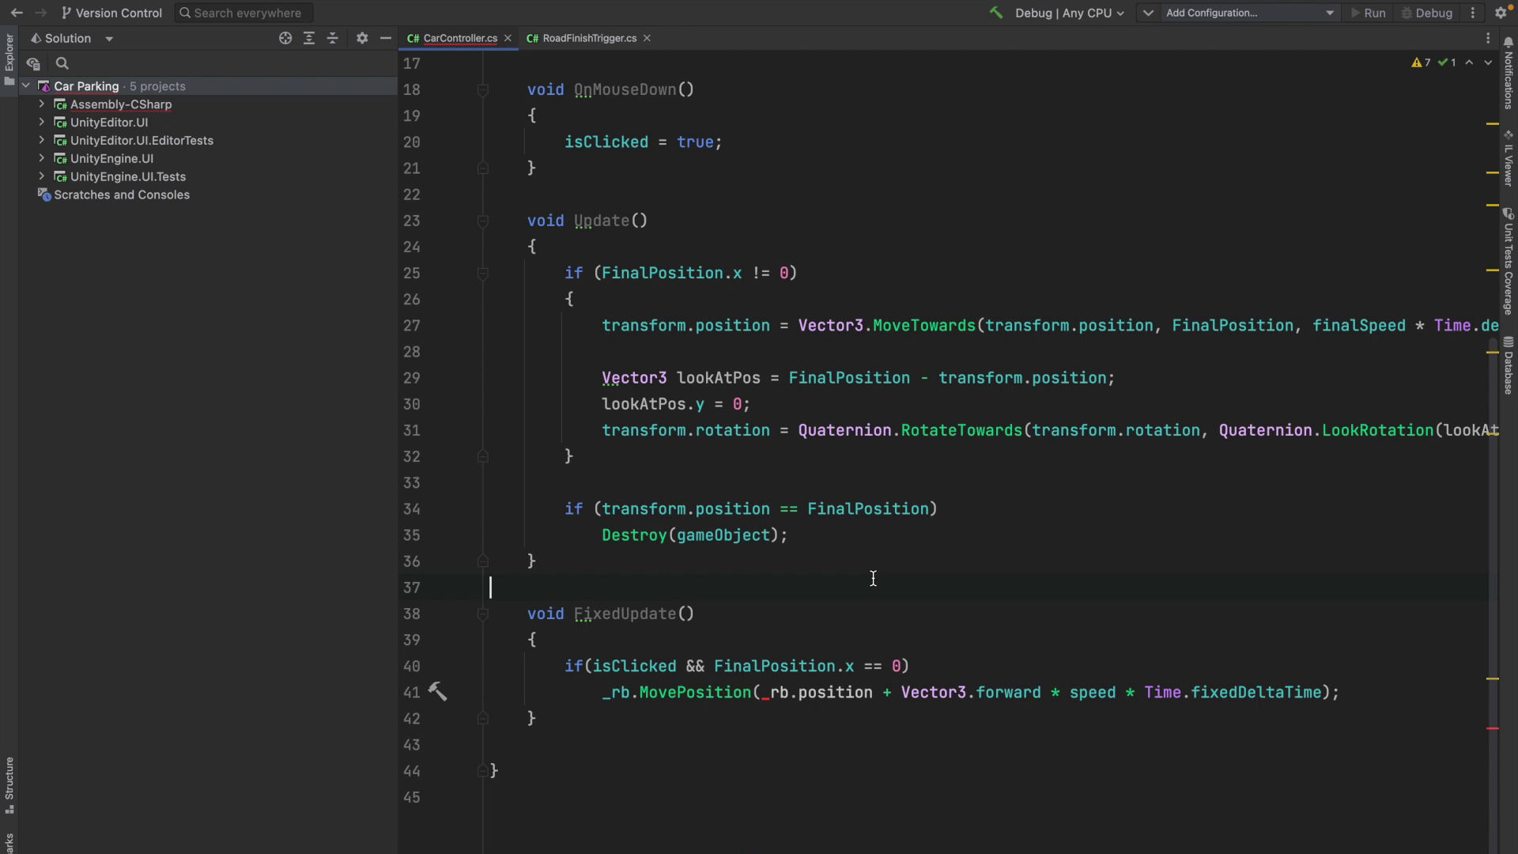
{"action": "left_click", "coordinate": [892, 692]}
{"action": "type", "text": "_rb"}
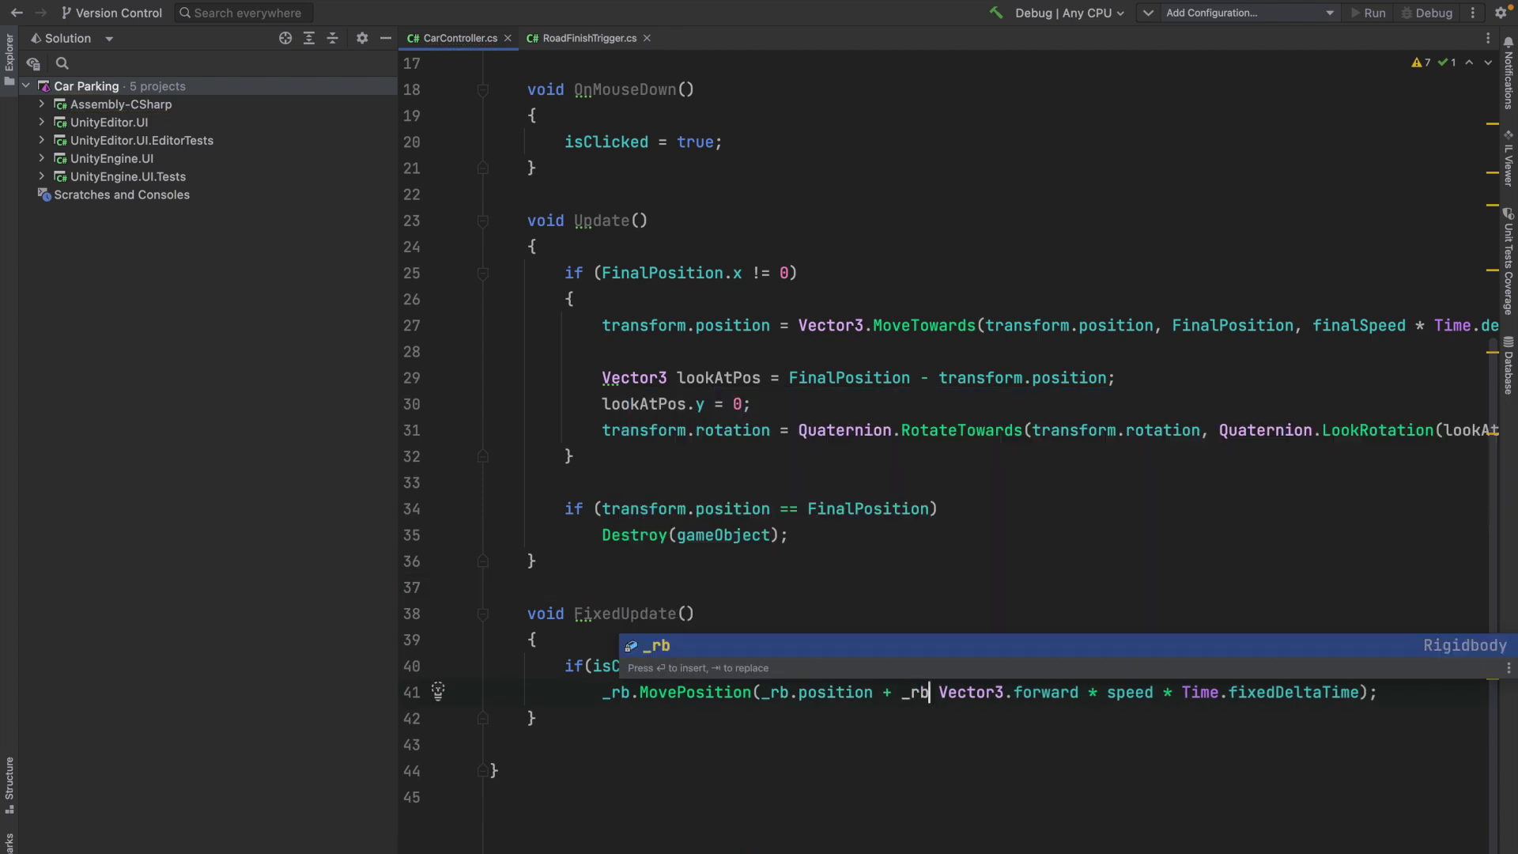
{"action": "type", "text": ".ro"}
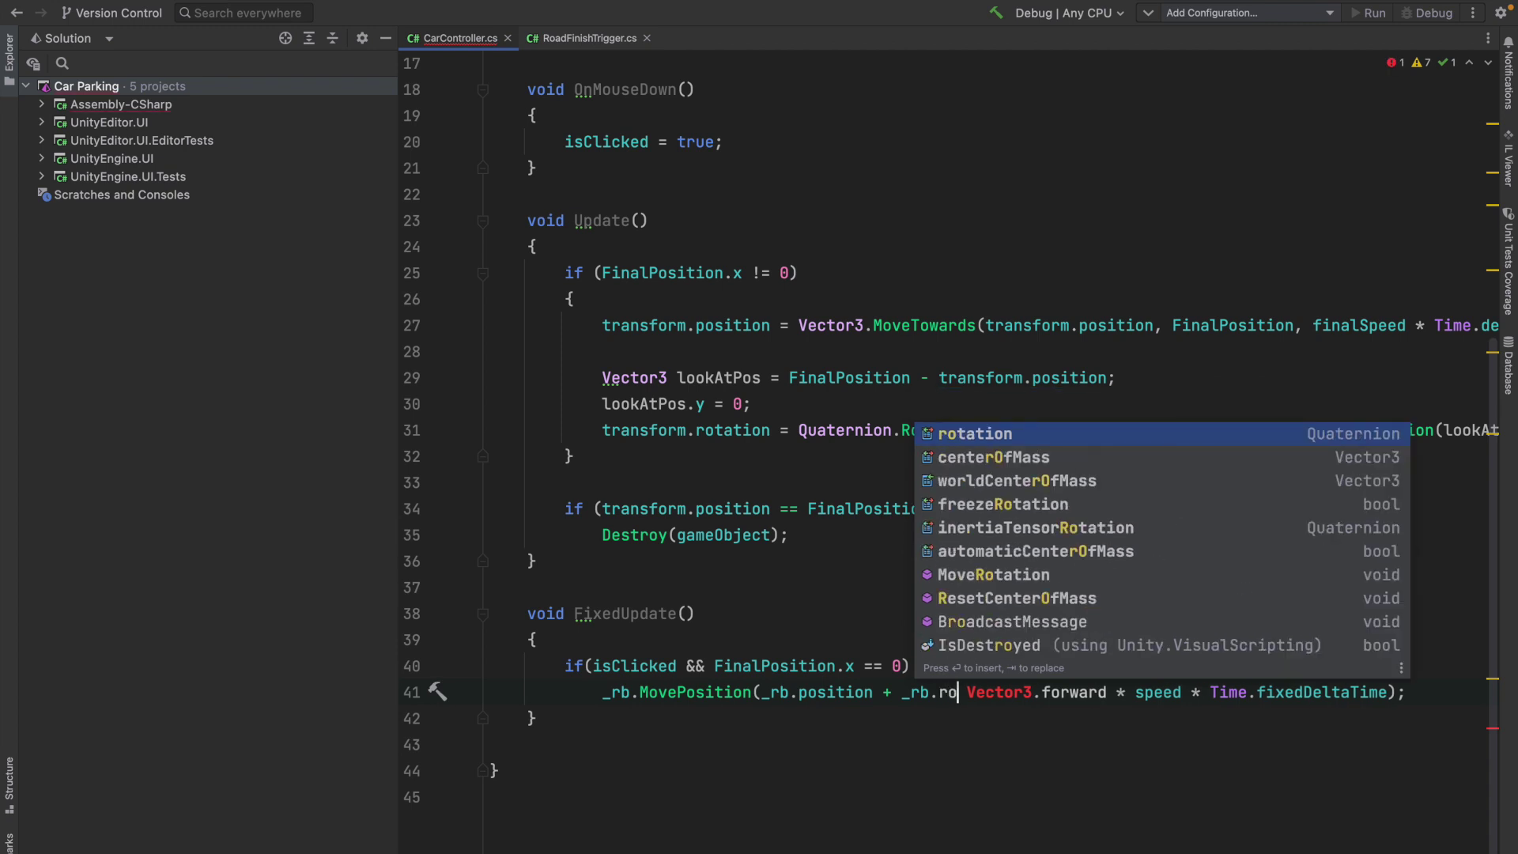
{"action": "key", "text": "Return"}
{"action": "type", "text": "*"}
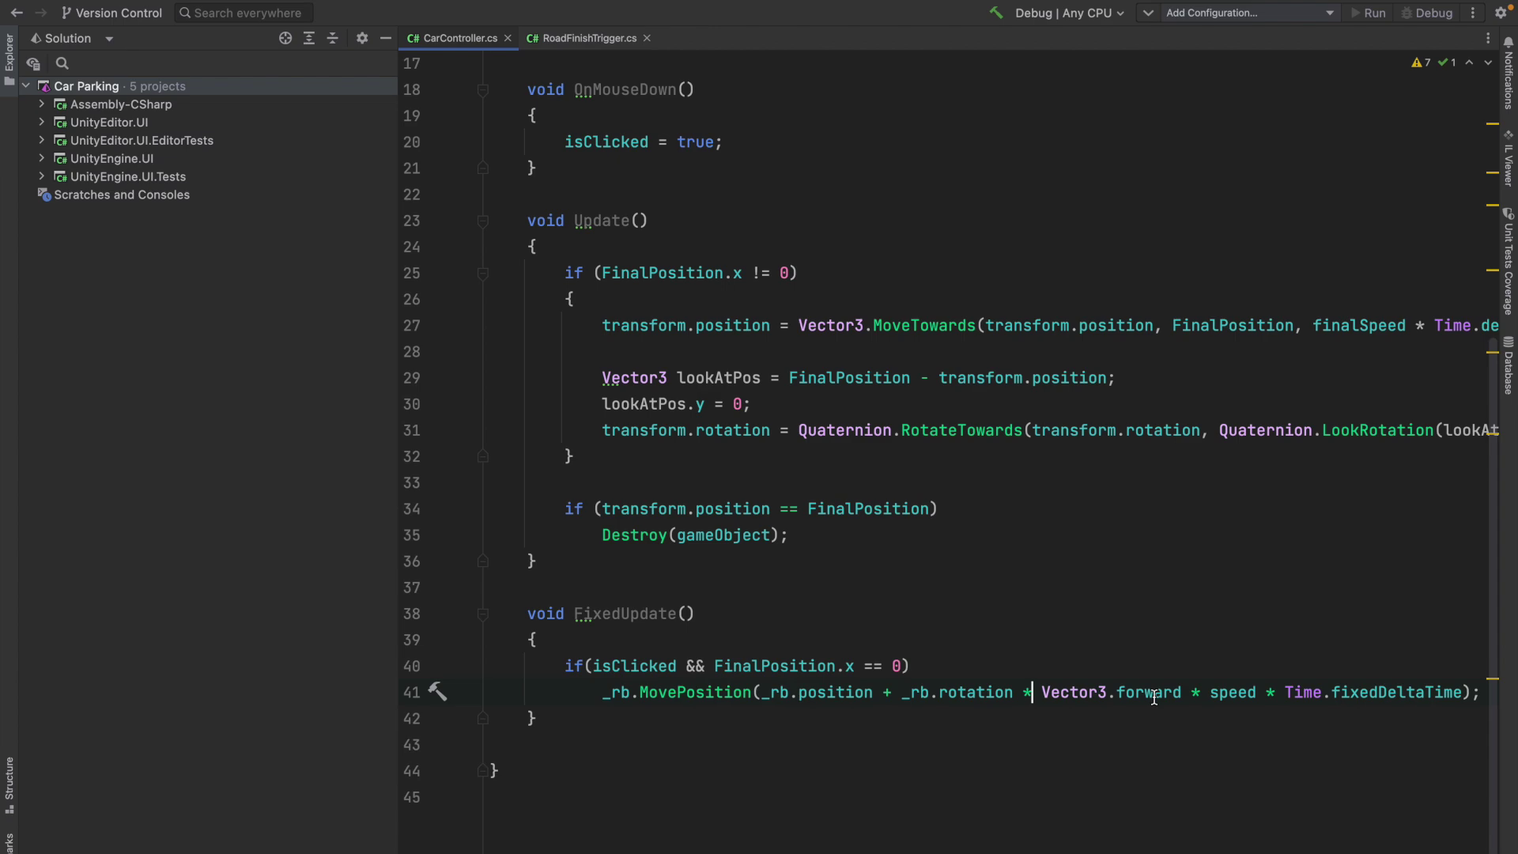
{"action": "key", "text": "super+Tab"}
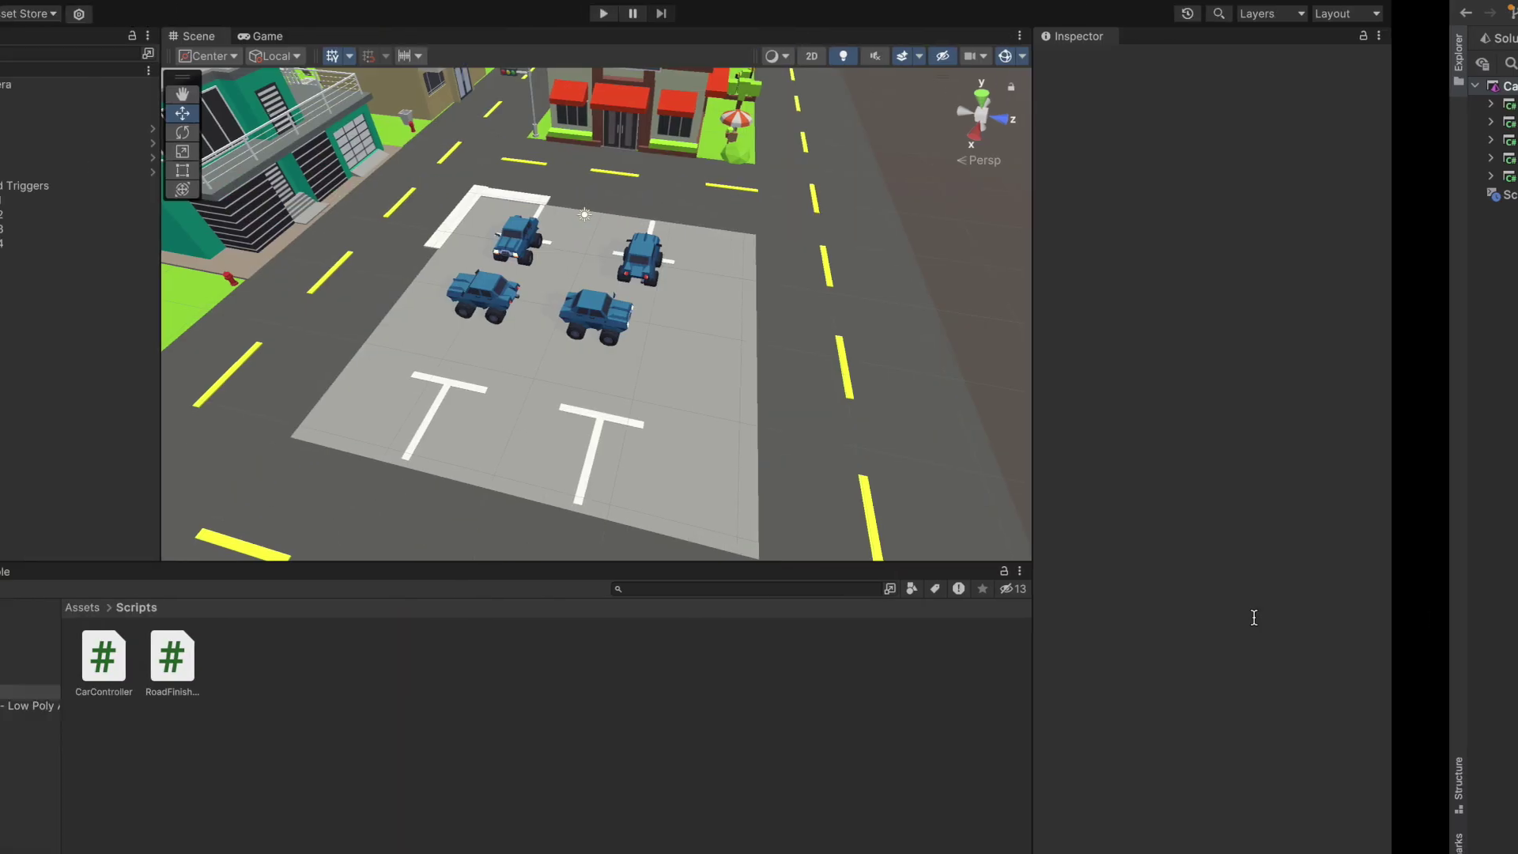
{"action": "key", "text": "ctrl+p"}
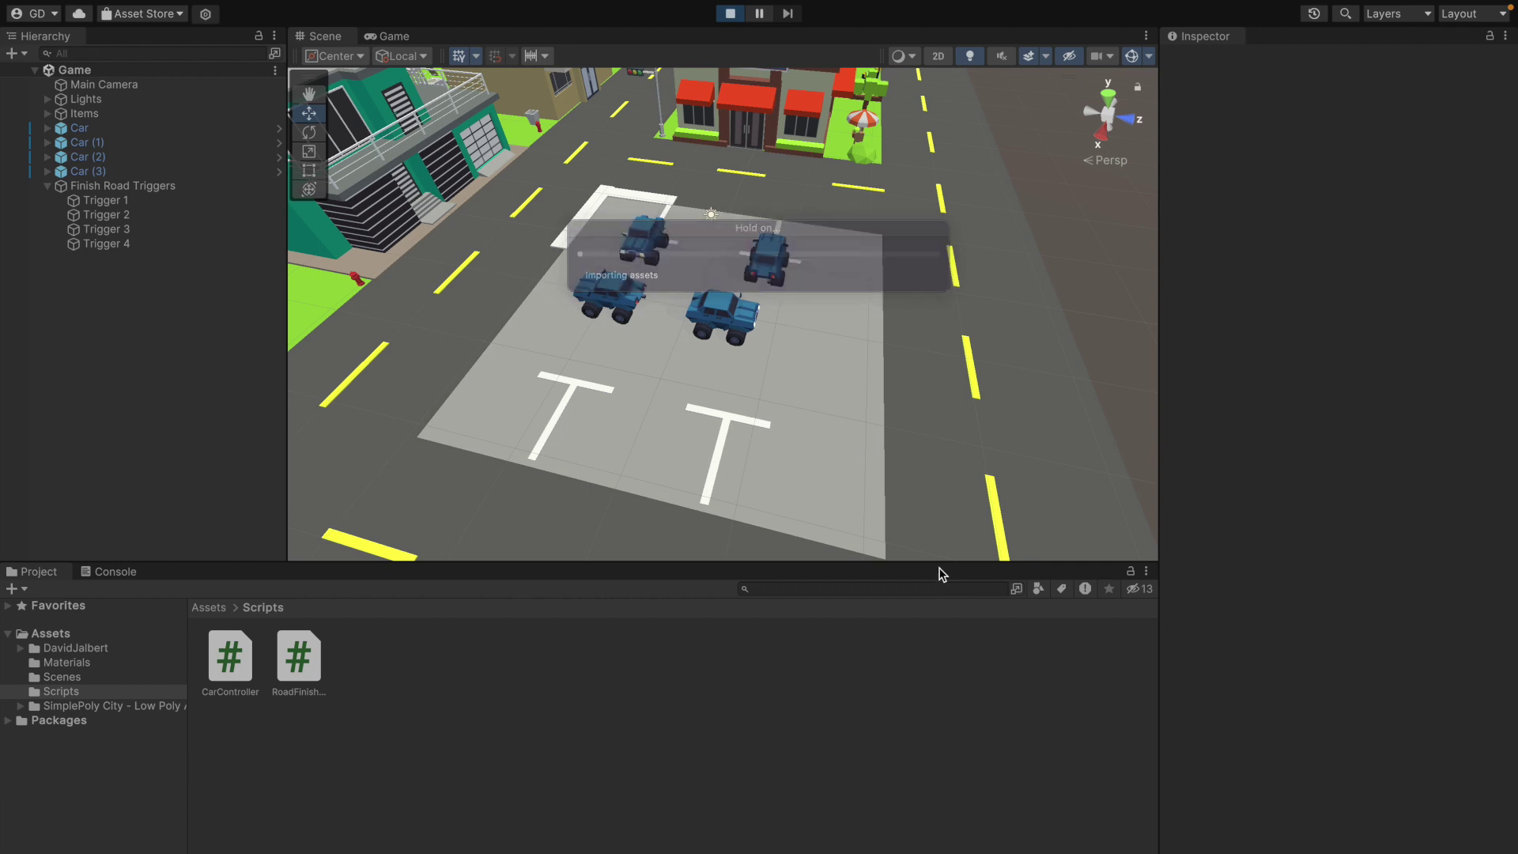
- Click four cars to send them out of the lot along their facing, then stop
{"action": "left_click", "coordinate": [758, 352]}
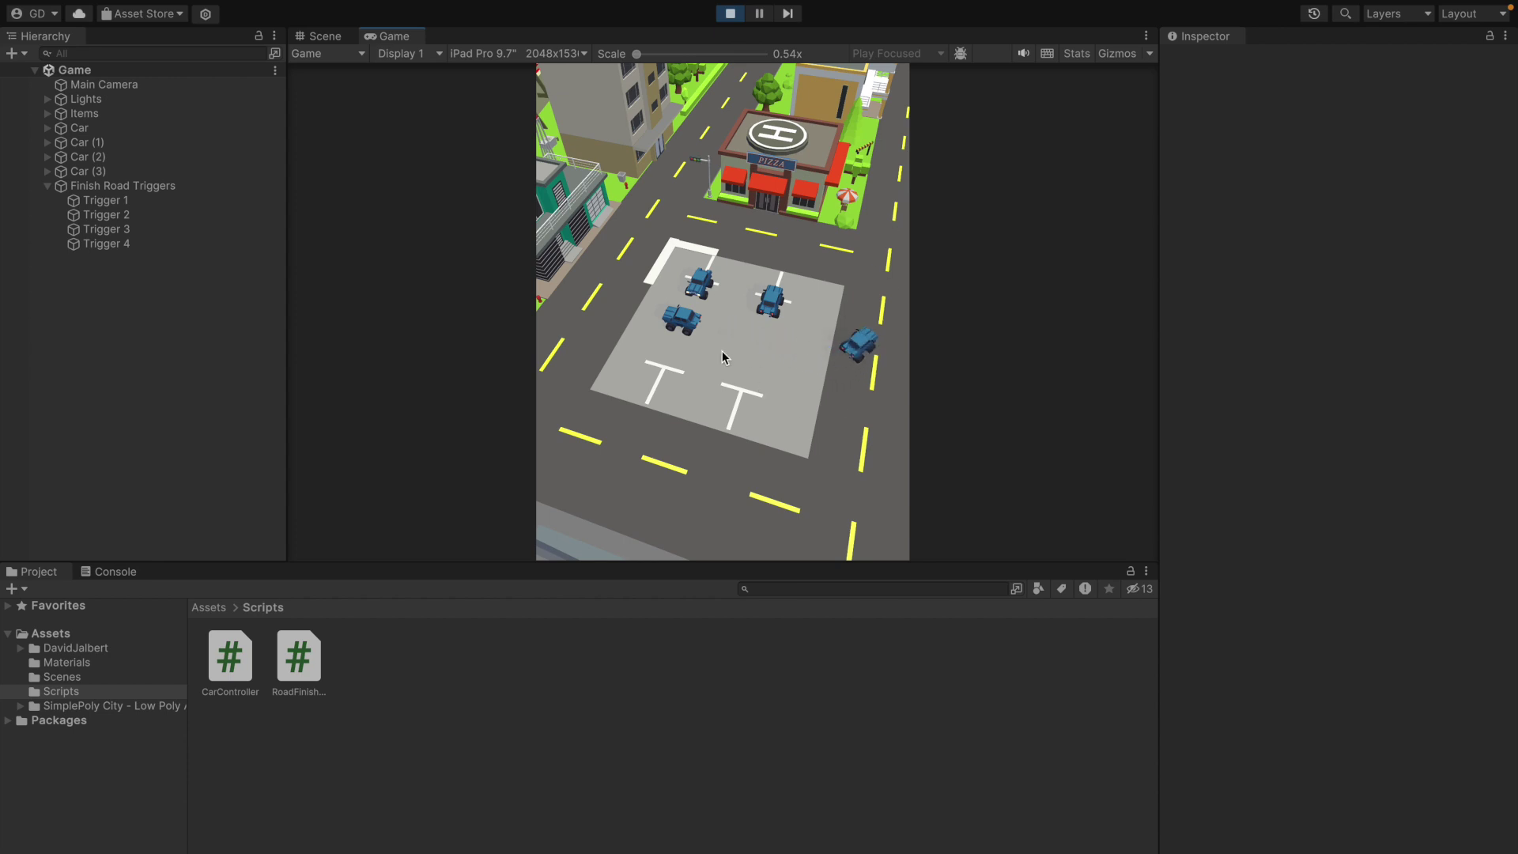
{"action": "left_click", "coordinate": [679, 324]}
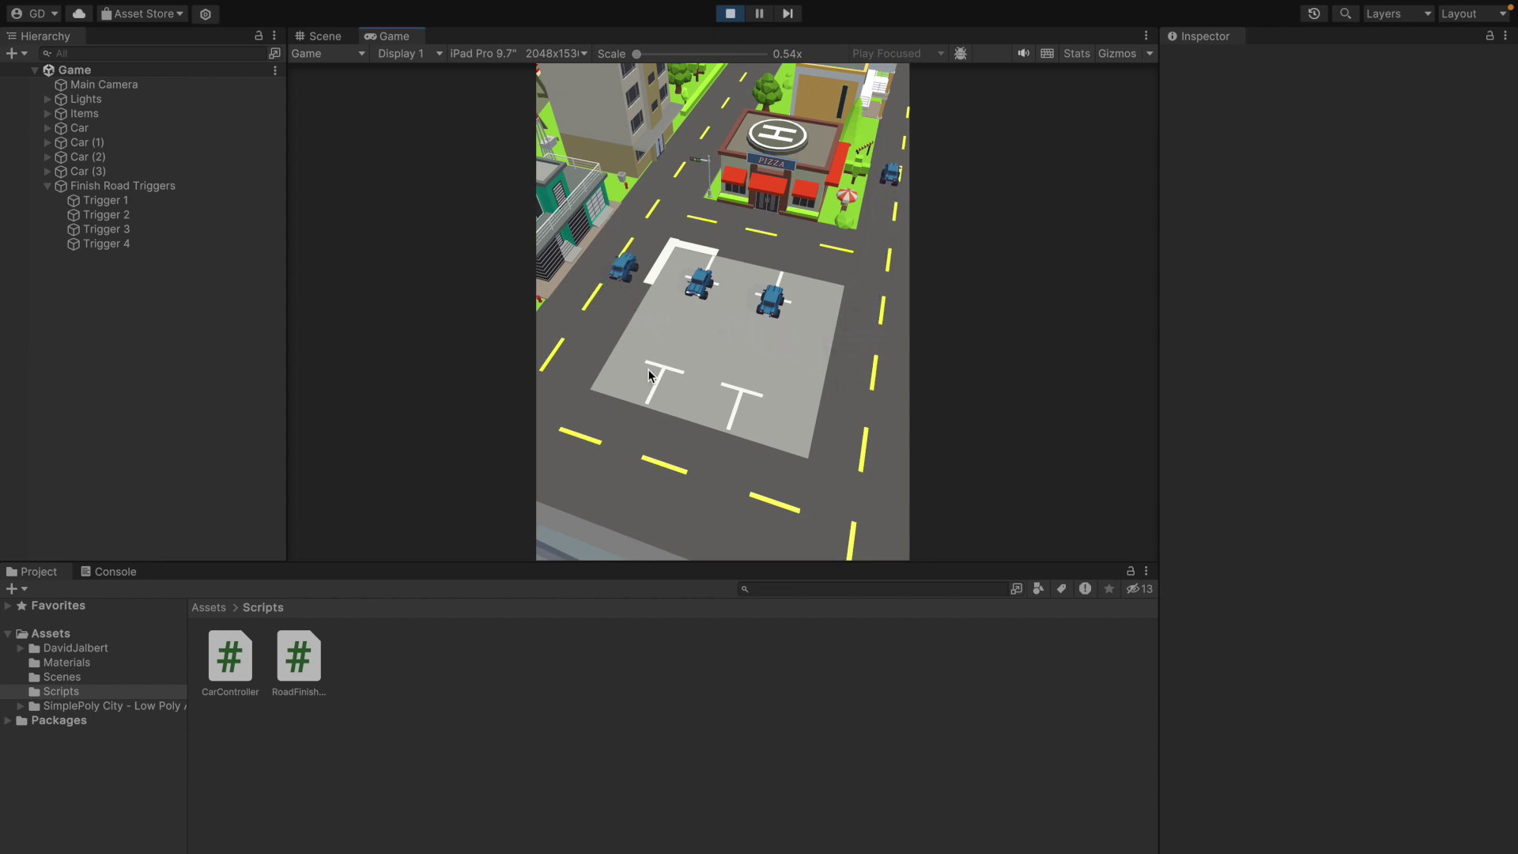
{"action": "left_click", "coordinate": [699, 285]}
{"action": "left_click", "coordinate": [772, 302]}
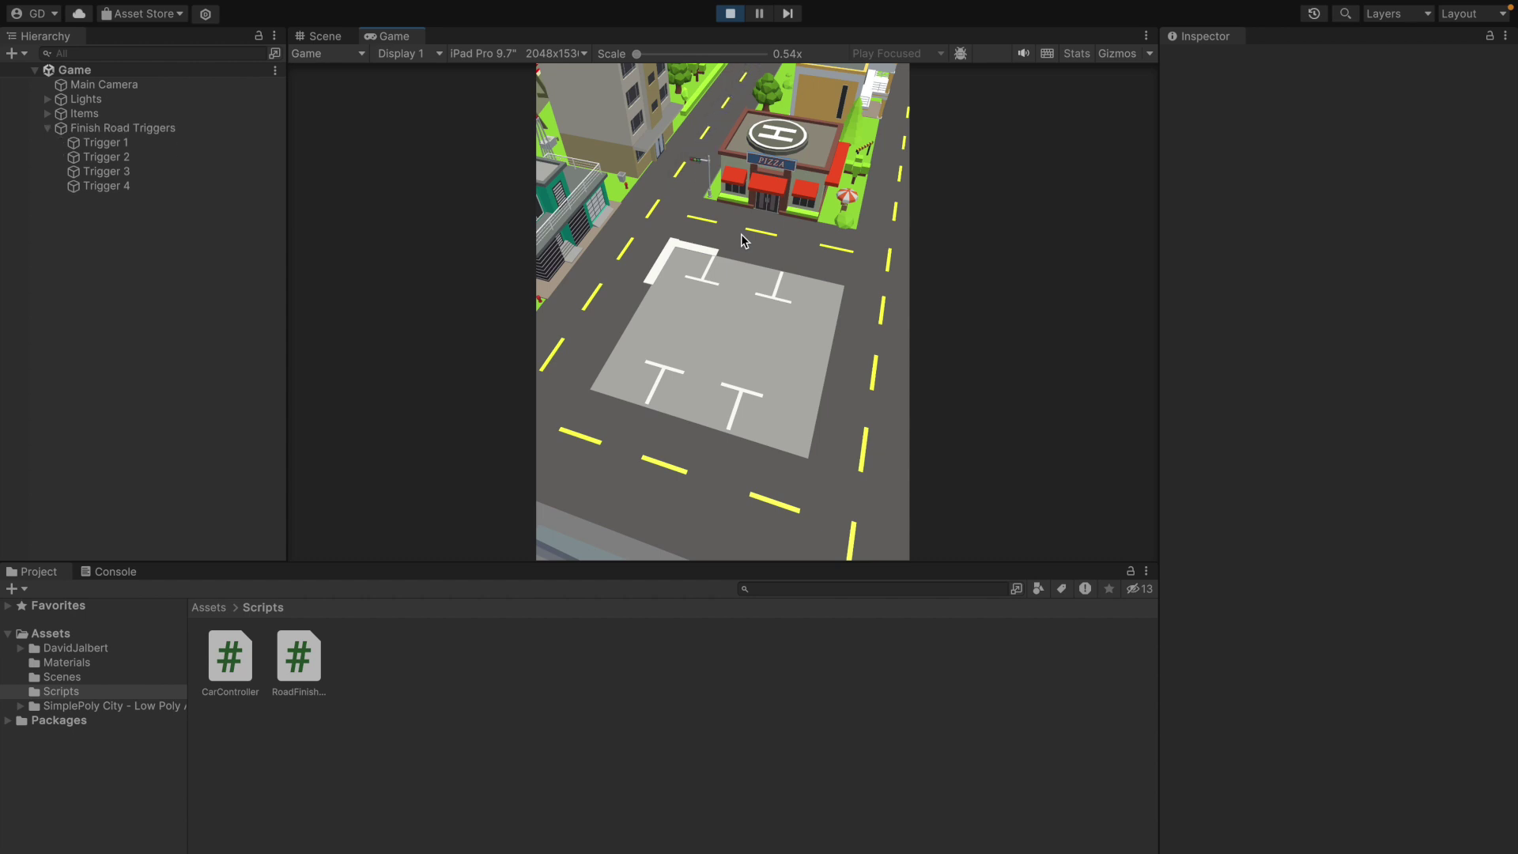
{"action": "key", "text": "ctrl+p"}
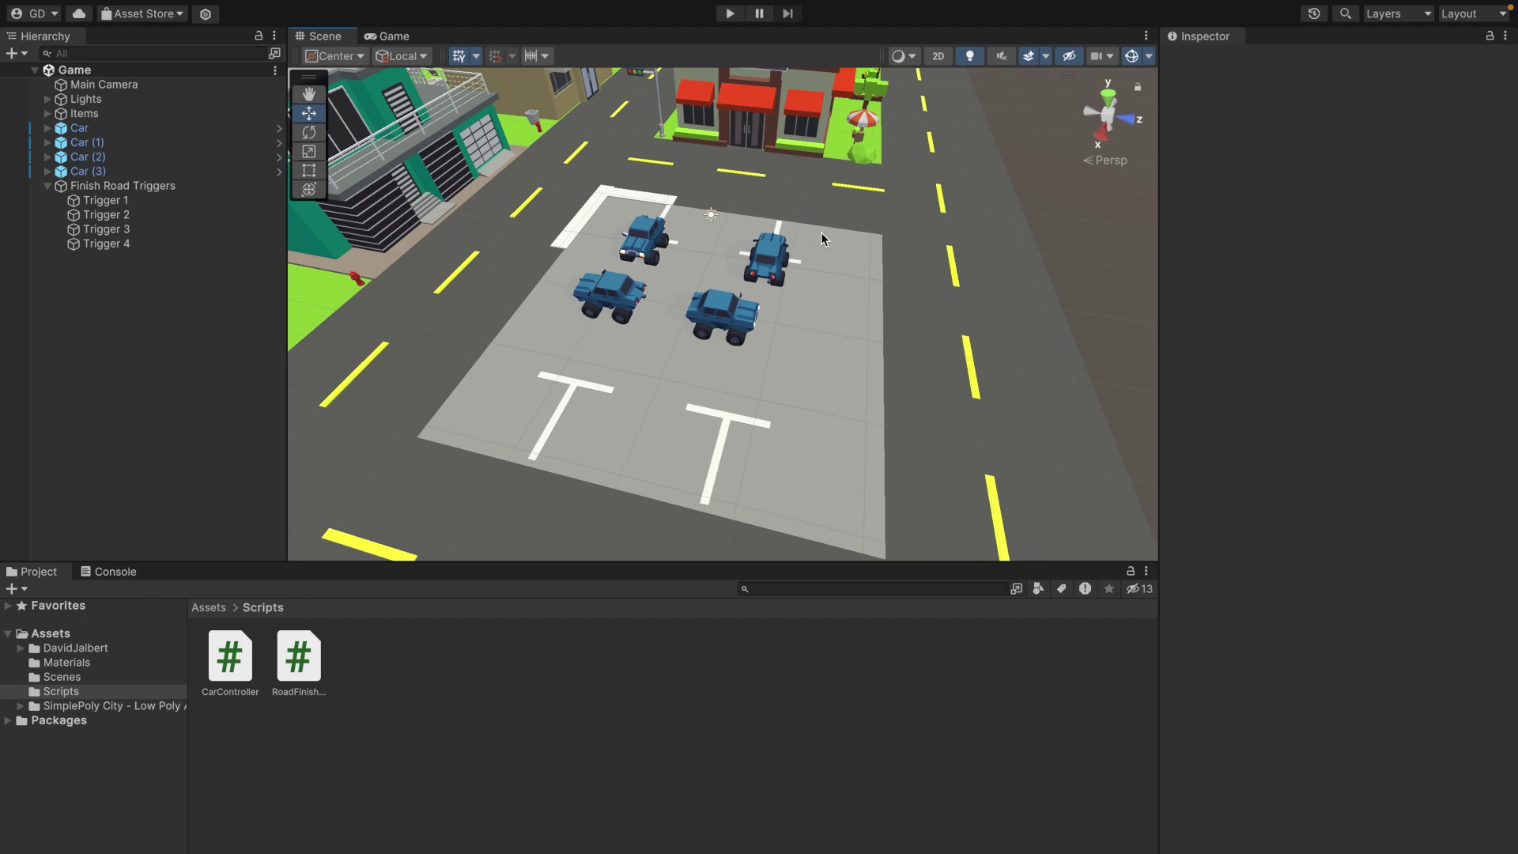
- Rerun the test with the bottom-right car, stop, and return to CarController.cs
{"action": "key", "text": "ctrl+p"}
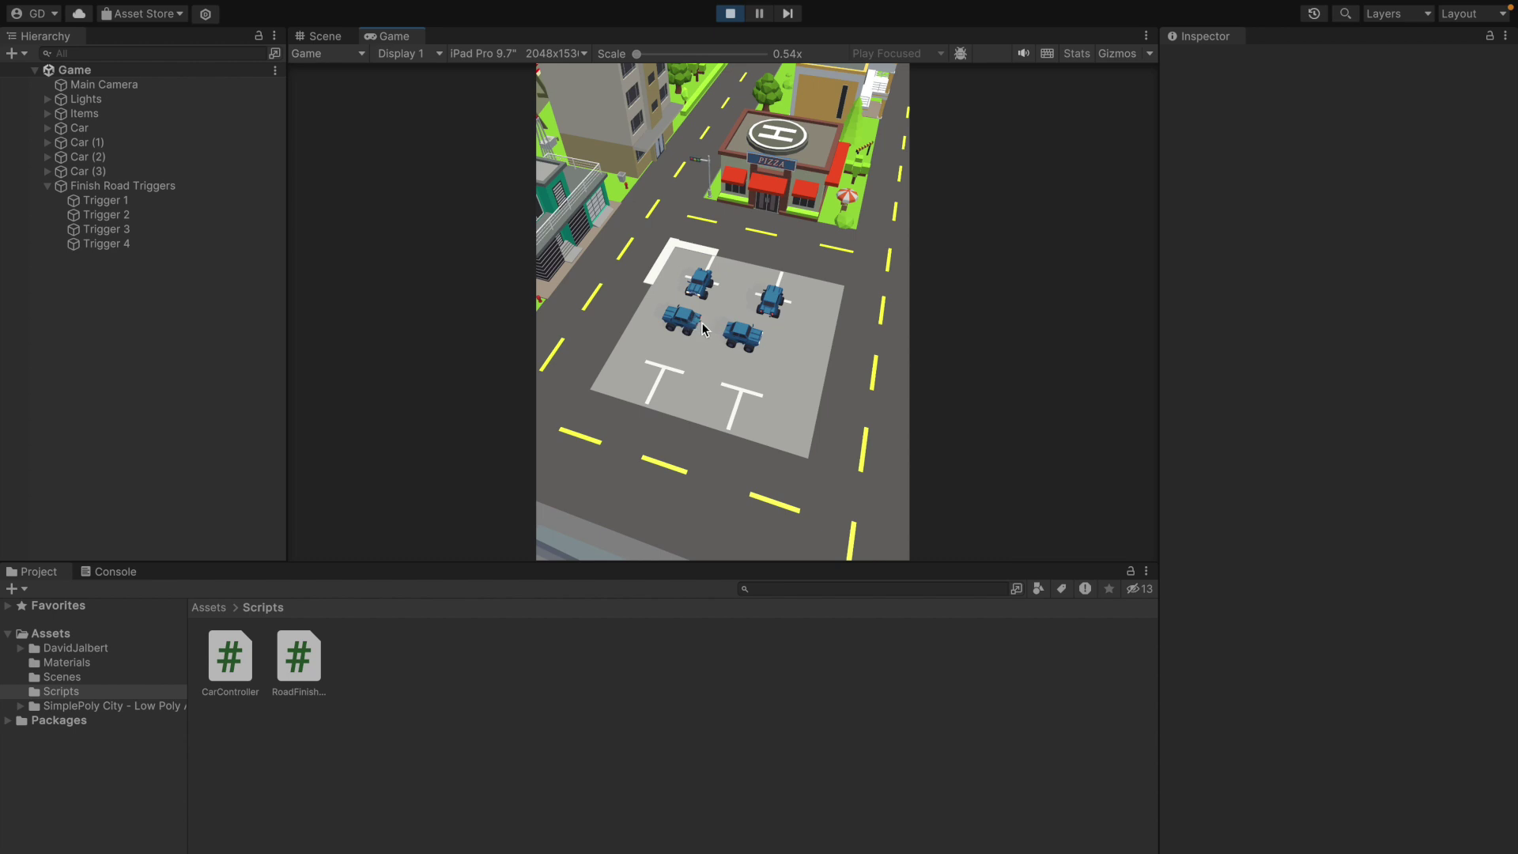
{"action": "left_click", "coordinate": [746, 346]}
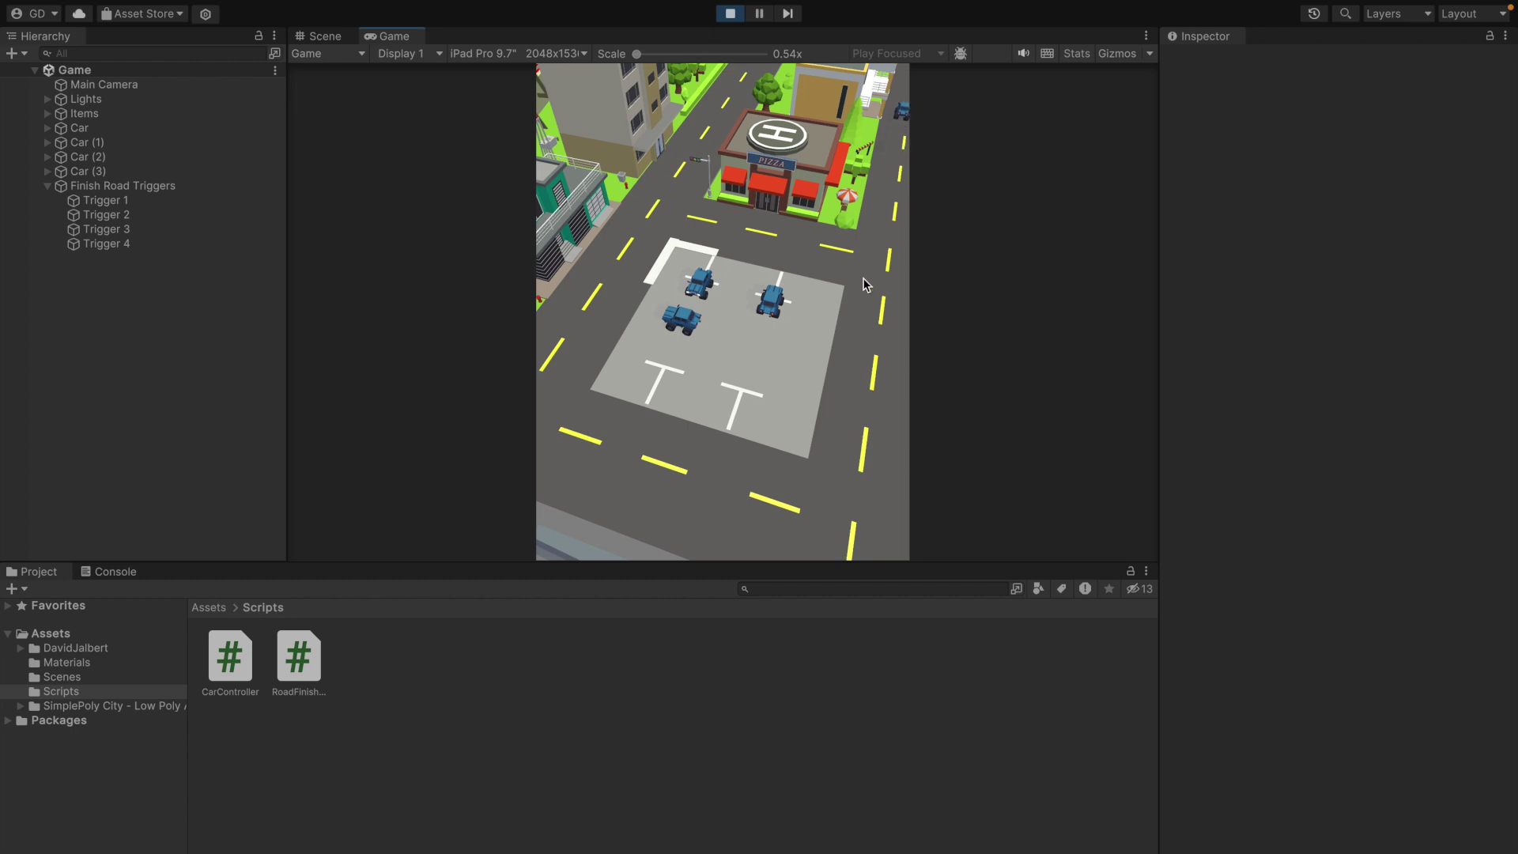
{"action": "key", "text": "ctrl+p"}
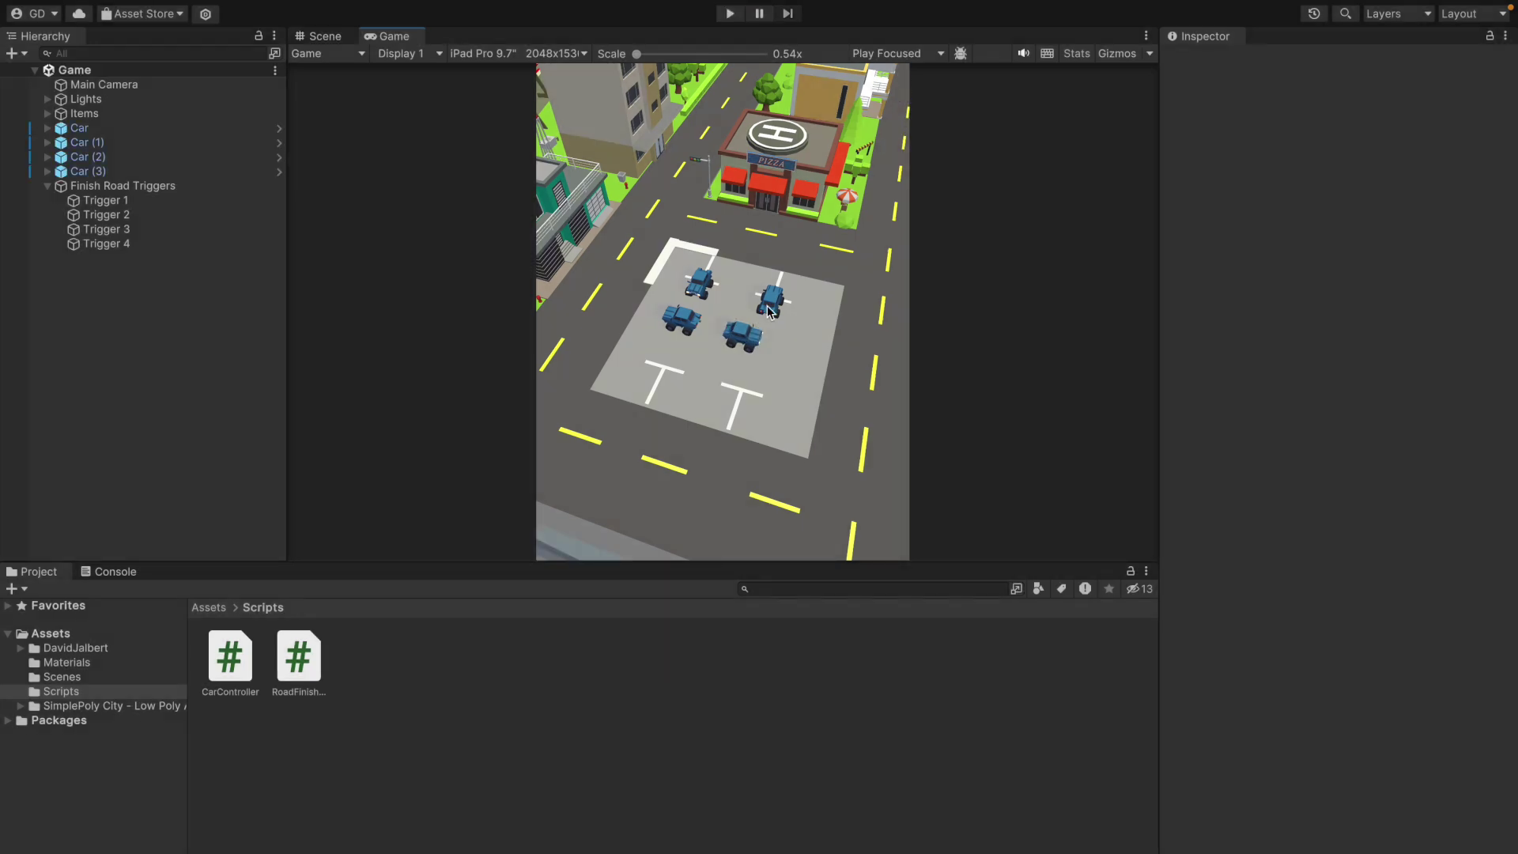
{"action": "key", "text": "ctrl+Right"}
{"action": "scroll", "coordinate": [647, 334], "scroll_direction": "up", "scroll_amount": 5}
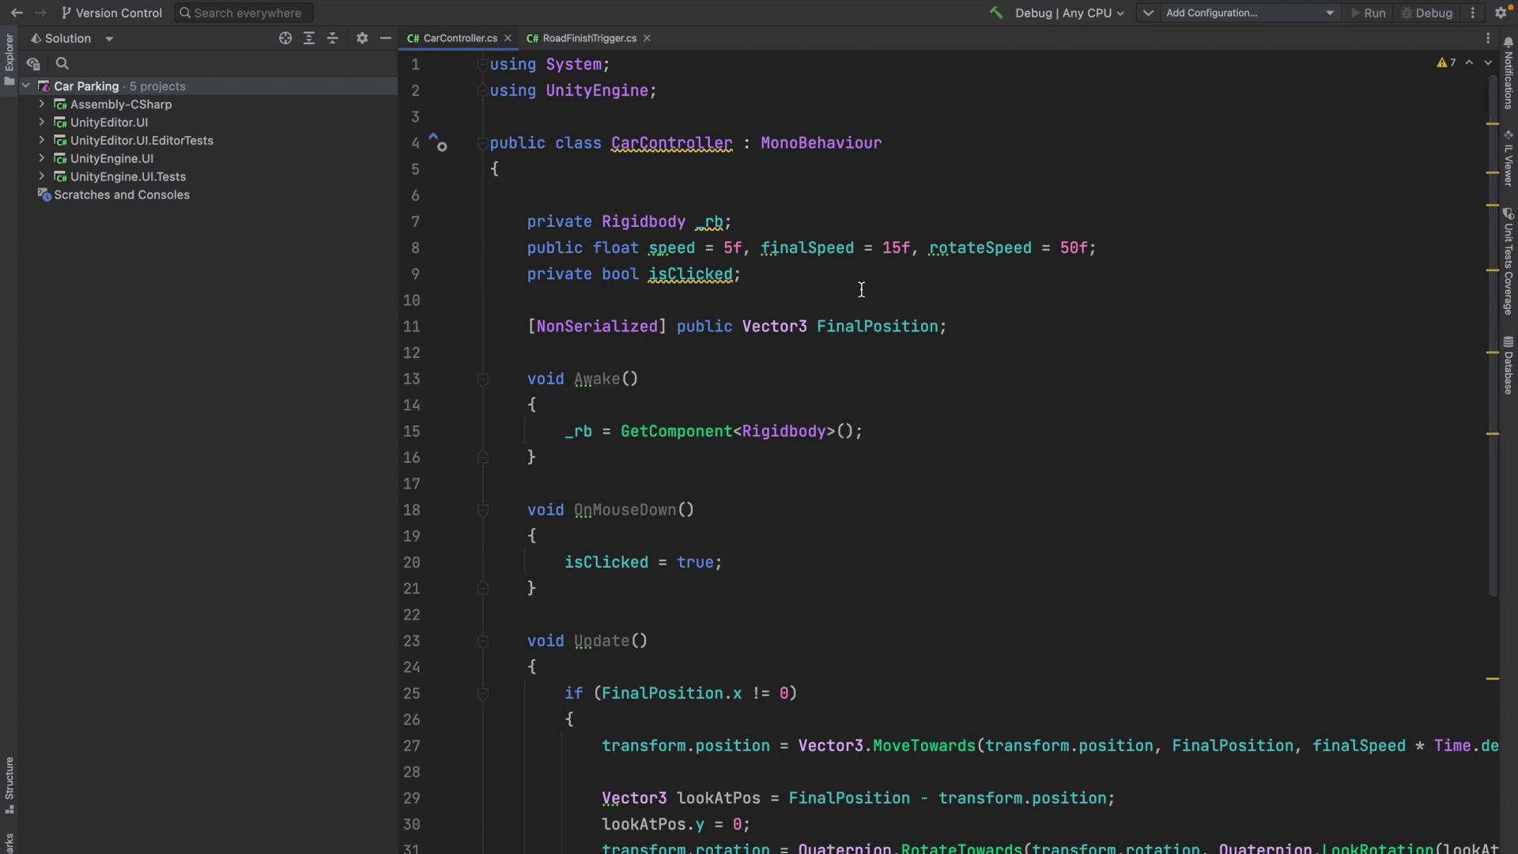
- Declare private float fields curPointX and curPointY
{"action": "key", "text": "Return"}
{"action": "type", "text": "private"}
{"action": "key", "text": "Escape"}
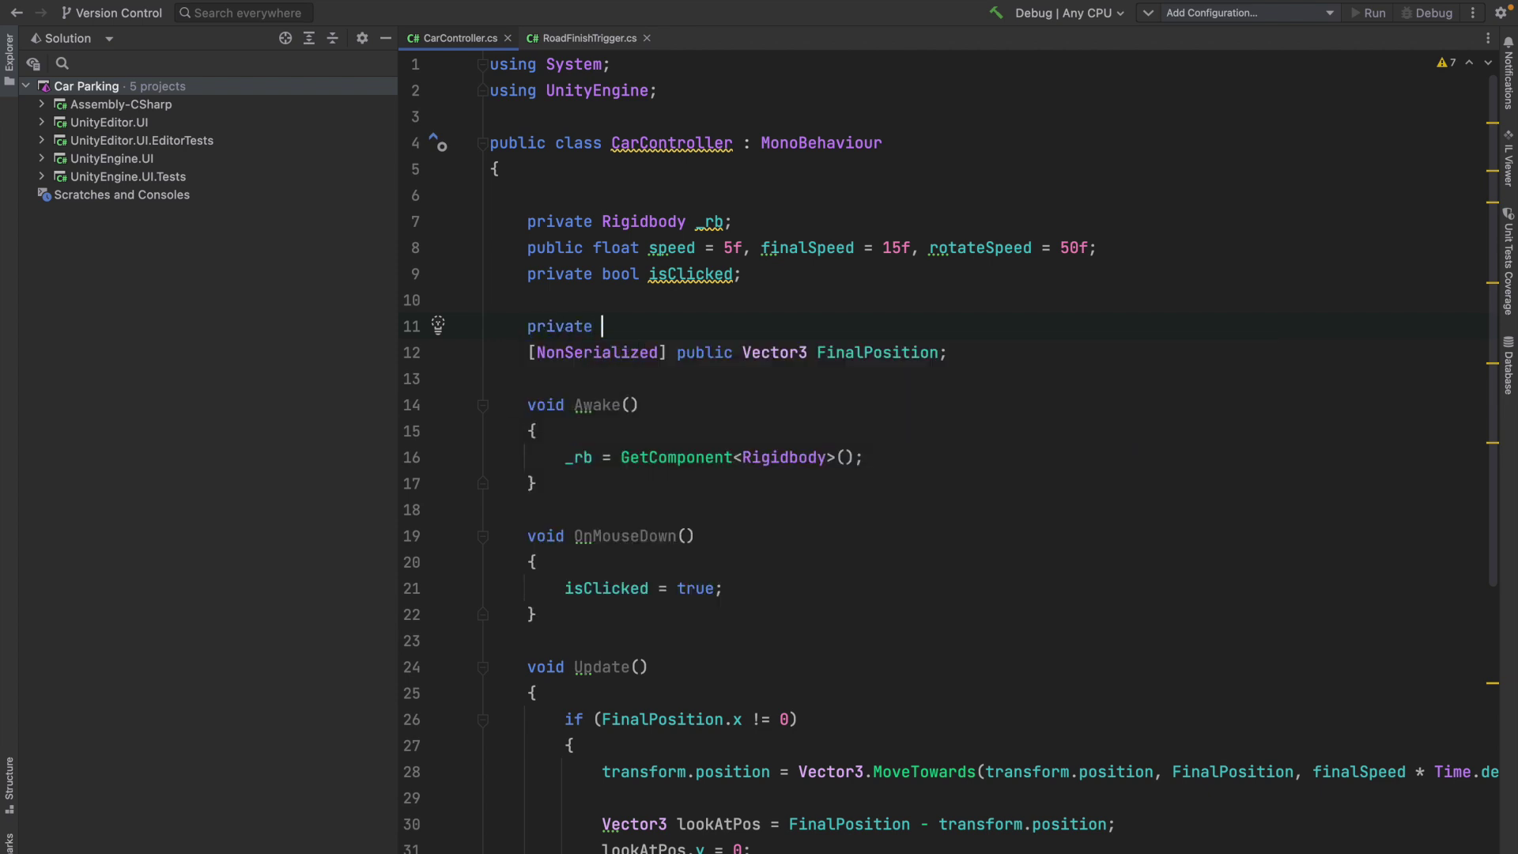
{"action": "type", "text": "float "}
{"action": "type", "text": "cur"}
{"action": "type", "text": "os"}
{"action": "key", "text": "BackSpace"}
{"action": "key", "text": "BackSpace"}
{"action": "type", "text": "ointX;"}
{"action": "key", "text": "Left"}
{"action": "type", "text": ", curPointY"}
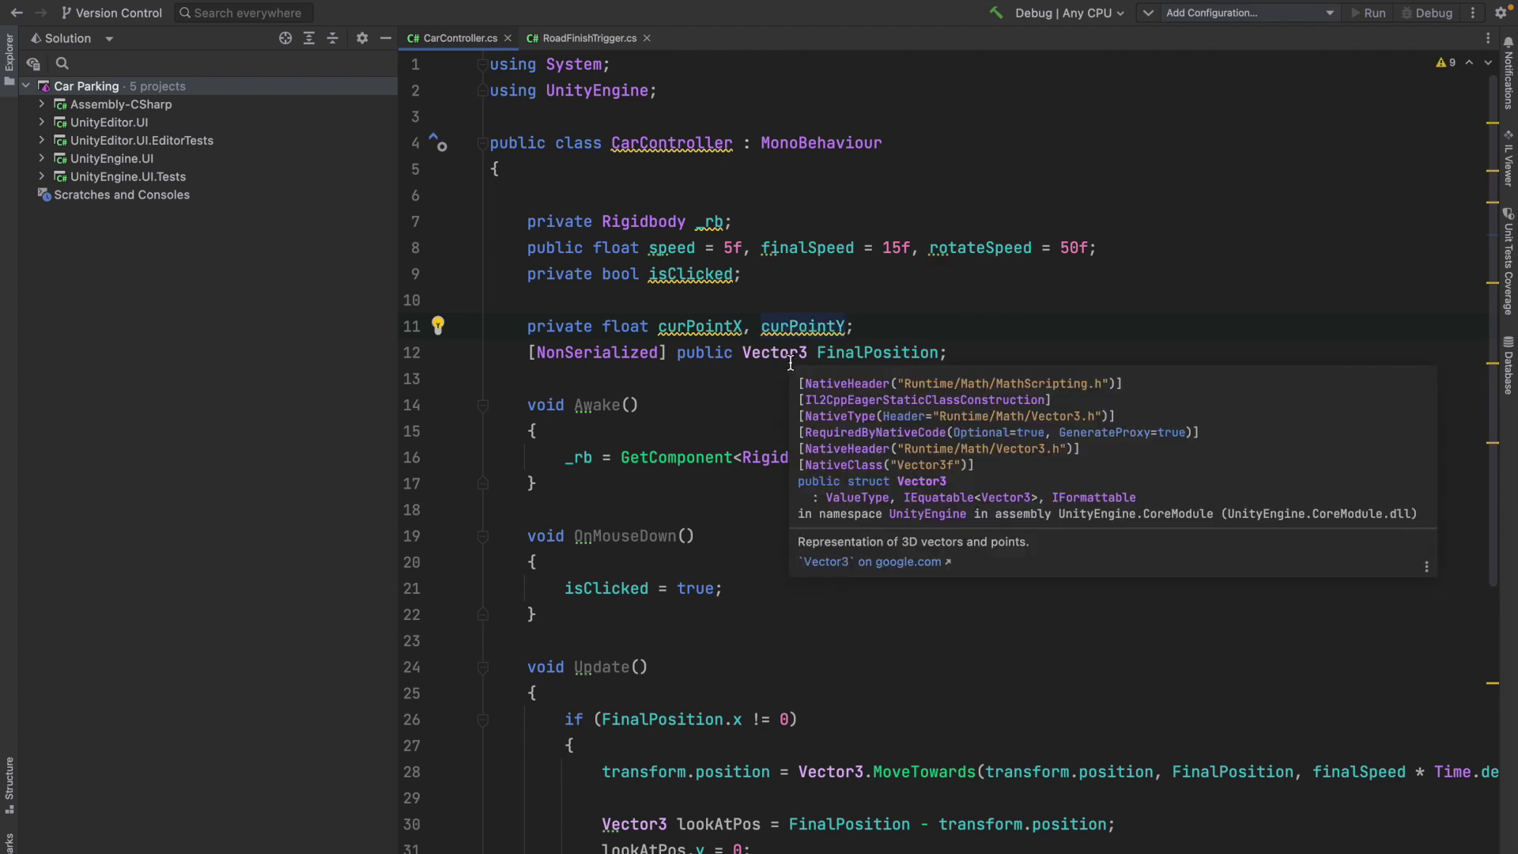
- In OnMouseDown, set curPointX = Input.mousePosition.x and curPointY = Input.mousePosition.y
{"action": "scroll", "coordinate": [647, 514], "scroll_direction": "down", "scroll_amount": 2}
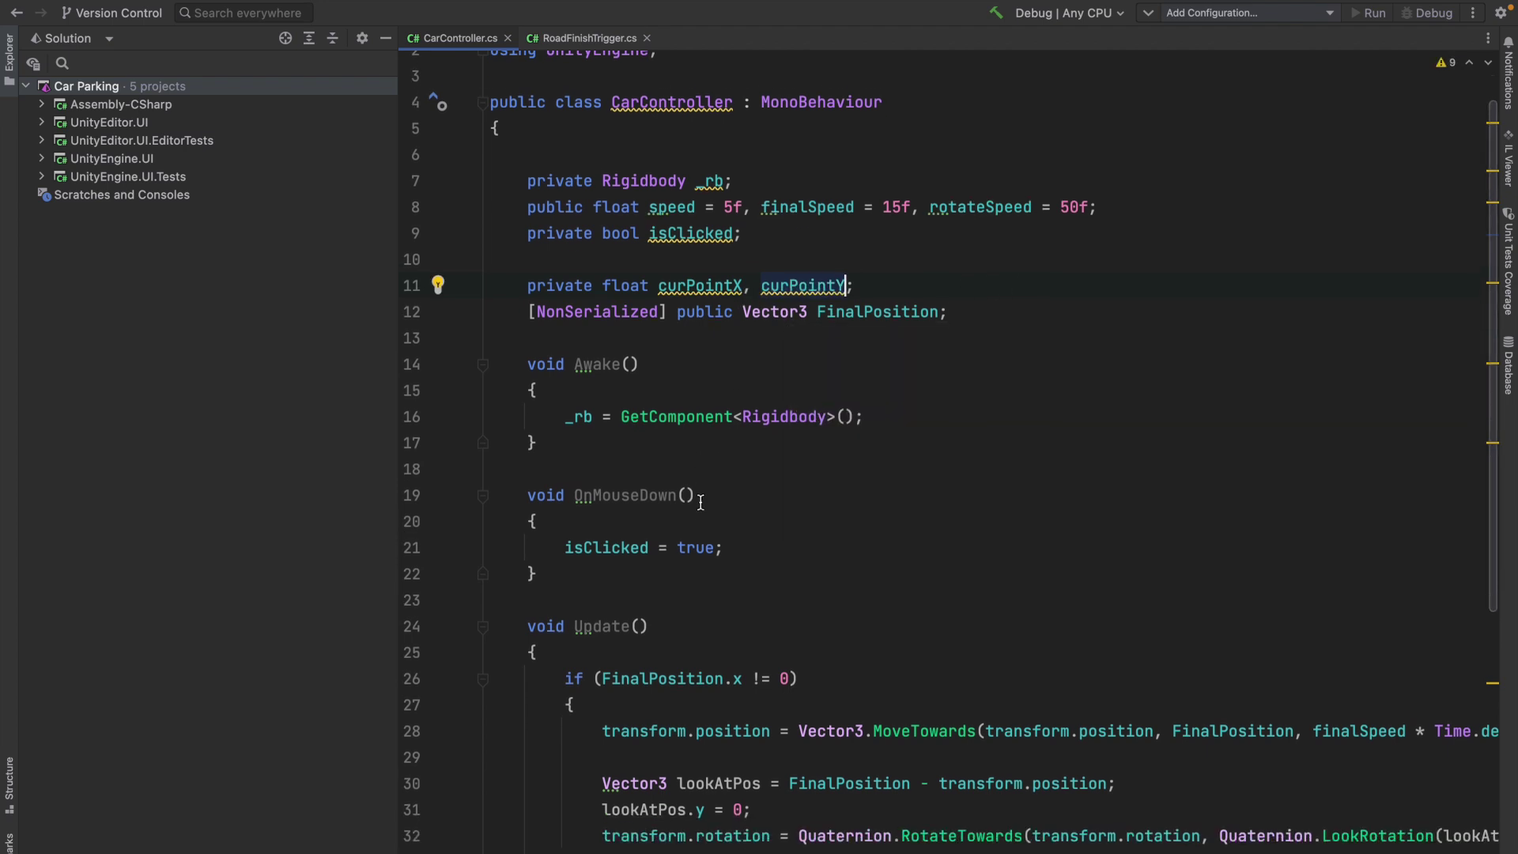
{"action": "left_click", "coordinate": [624, 516]}
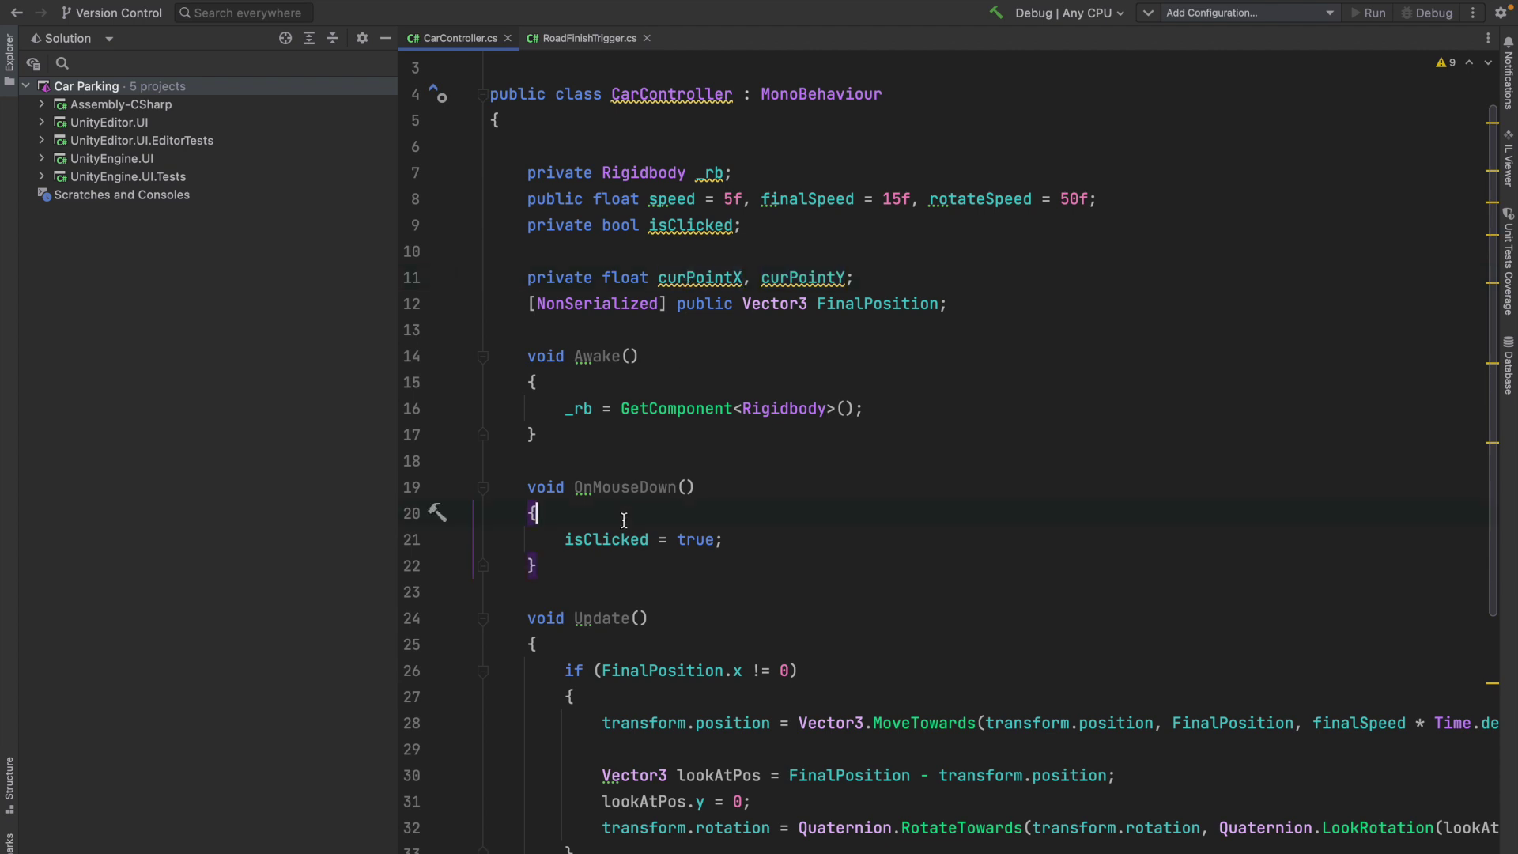
{"action": "key", "text": "Return"}
{"action": "type", "text": "curPointX = "}
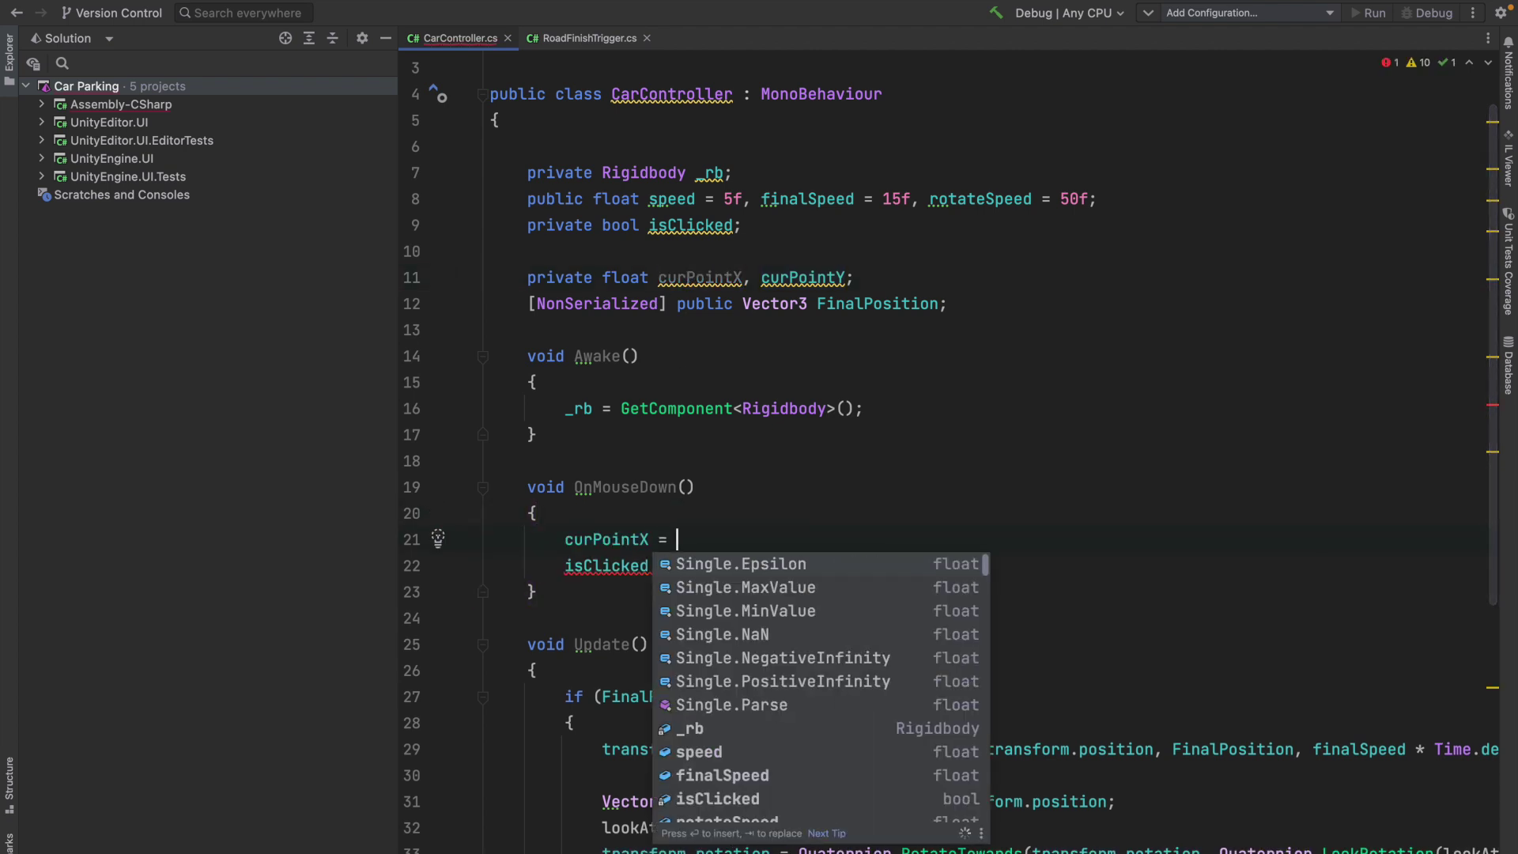
{"action": "type", "text": "In"}
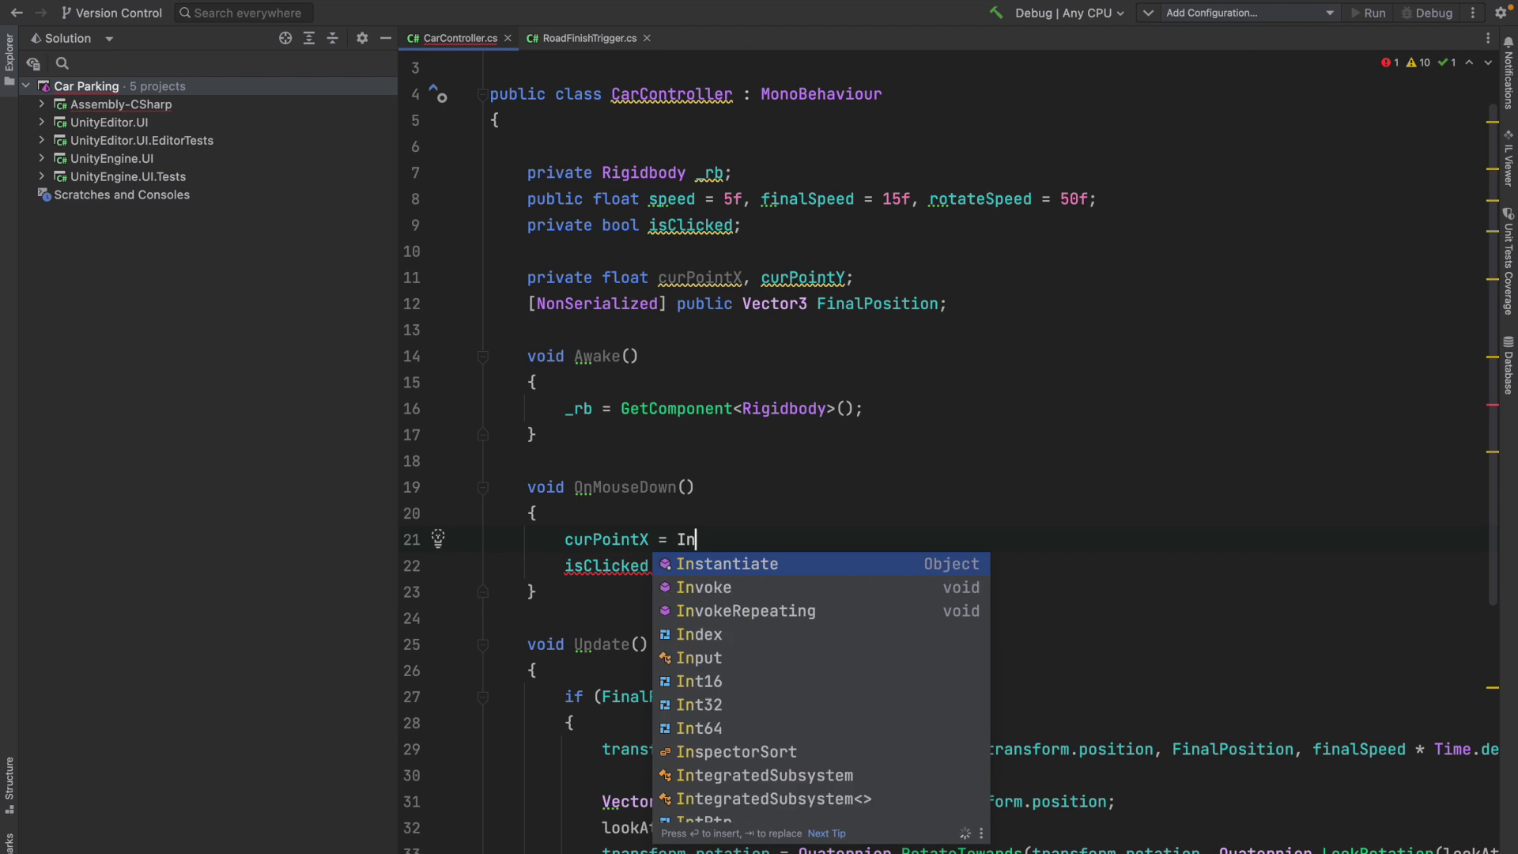
{"action": "type", "text": "put"}
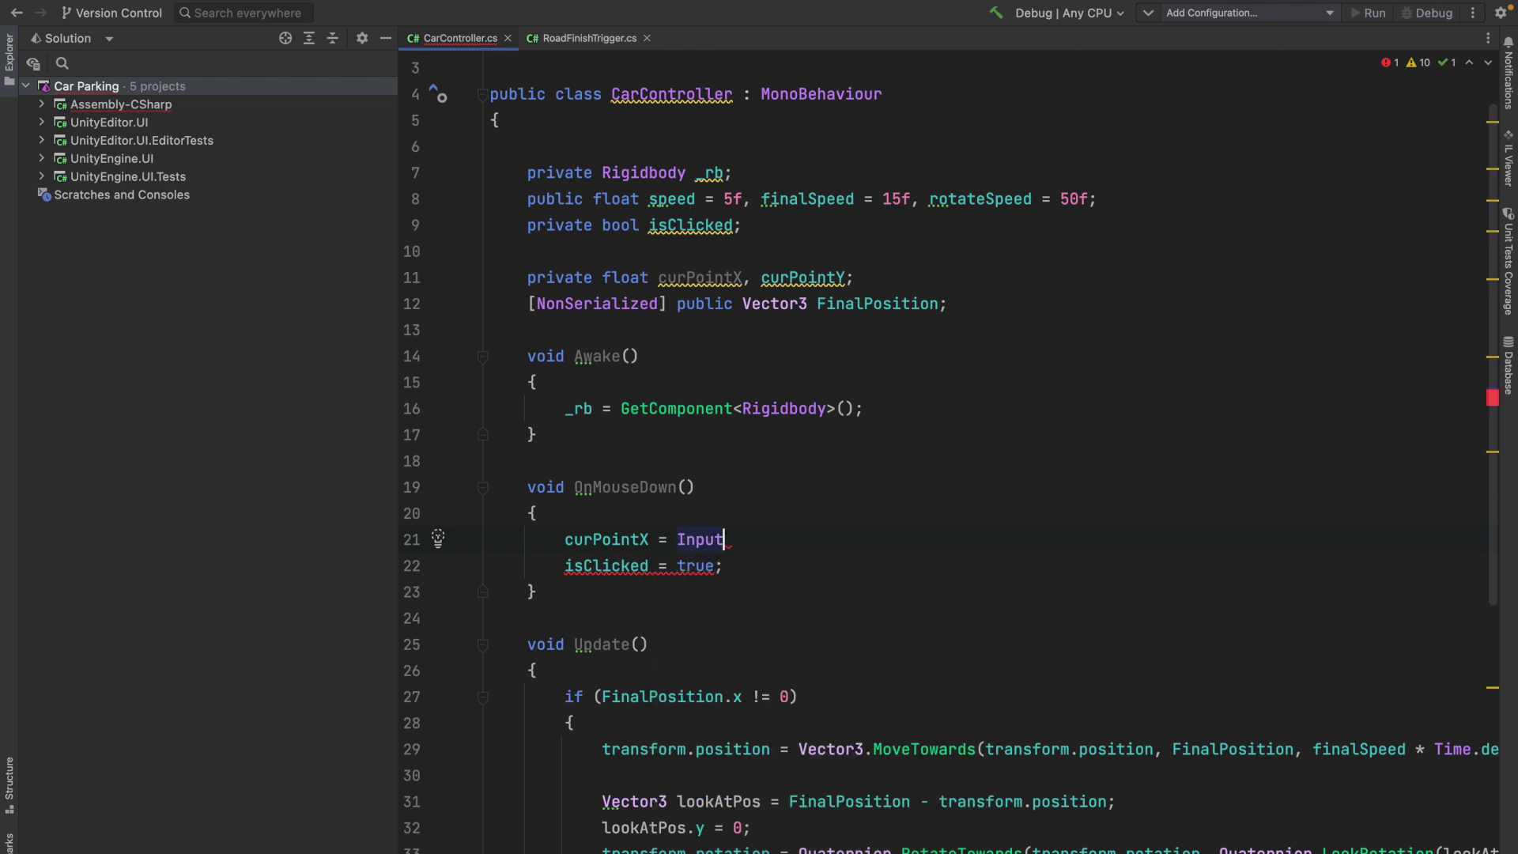
{"action": "type", "text": "."}
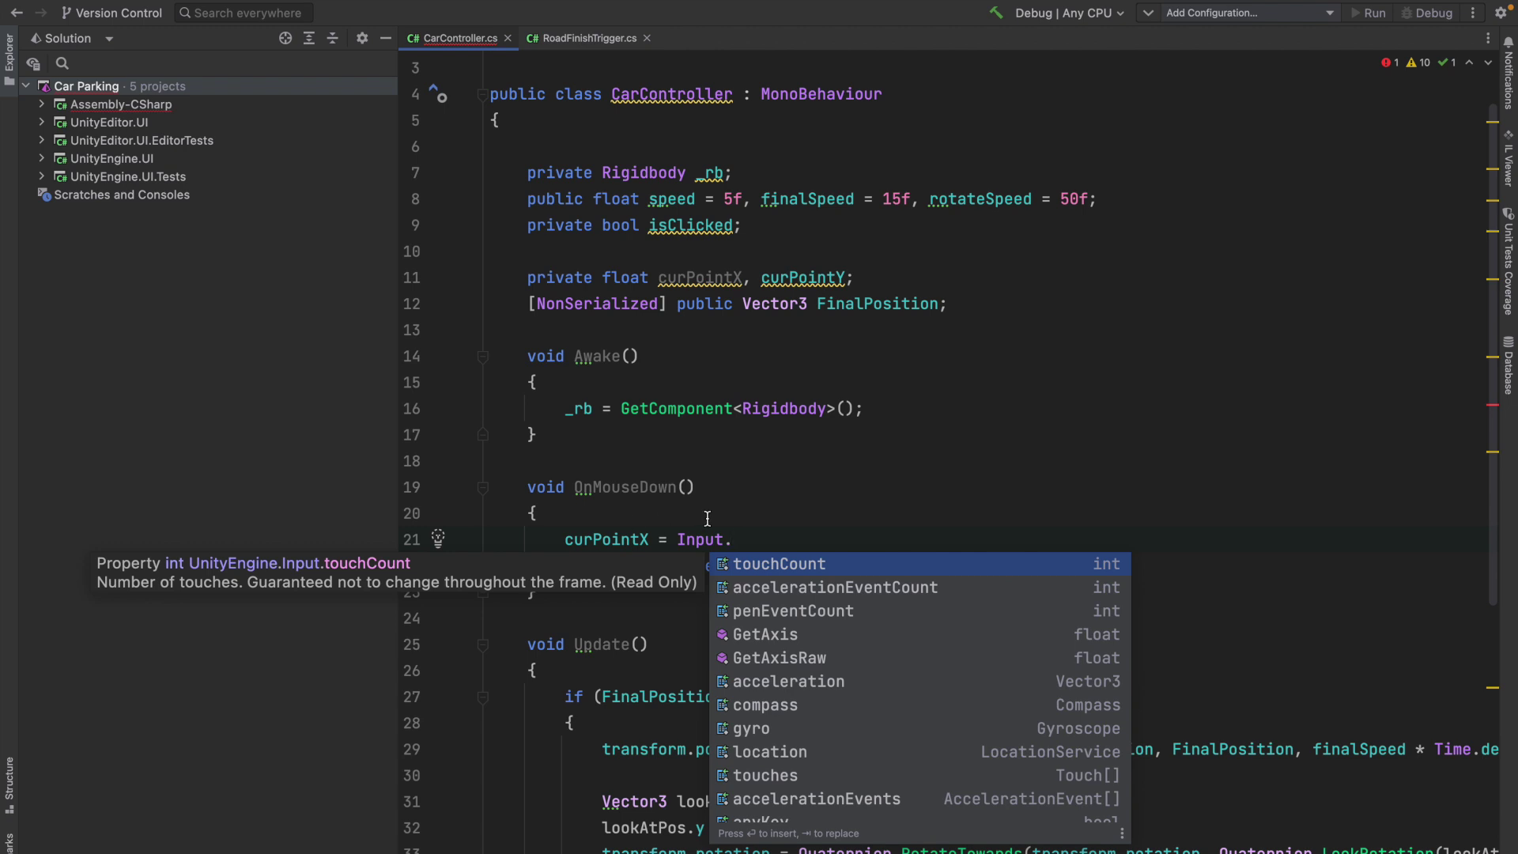
{"action": "type", "text": "mou"}
{"action": "key", "text": "Return"}
{"action": "type", "text": ".x;"}
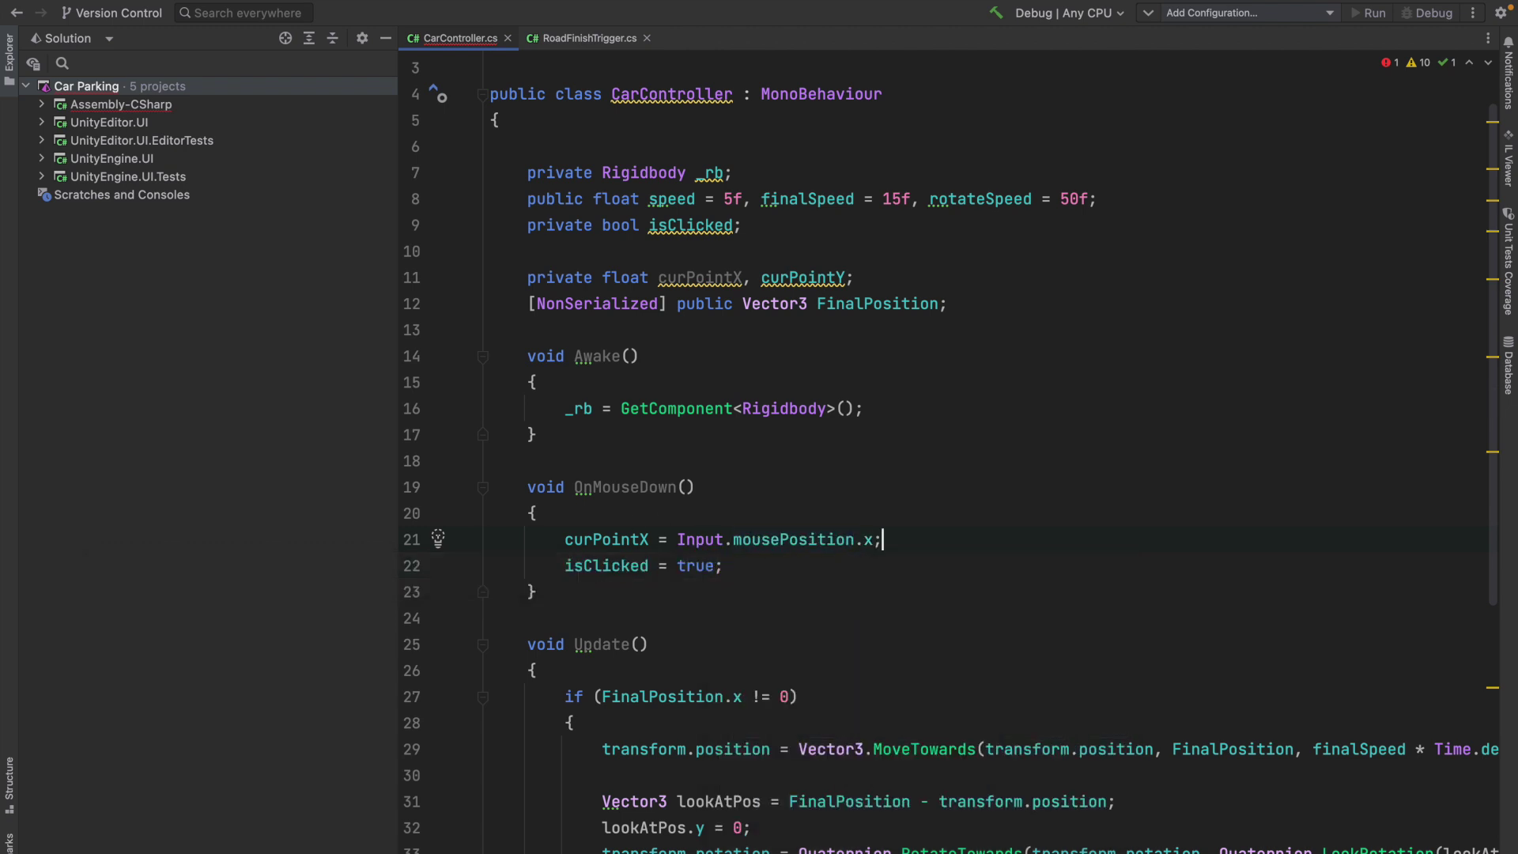
{"action": "key", "text": "ctrl+d"}
{"action": "key", "text": "BackSpace"}
{"action": "type", "text": "y;"}
{"action": "left_click", "coordinate": [642, 566]}
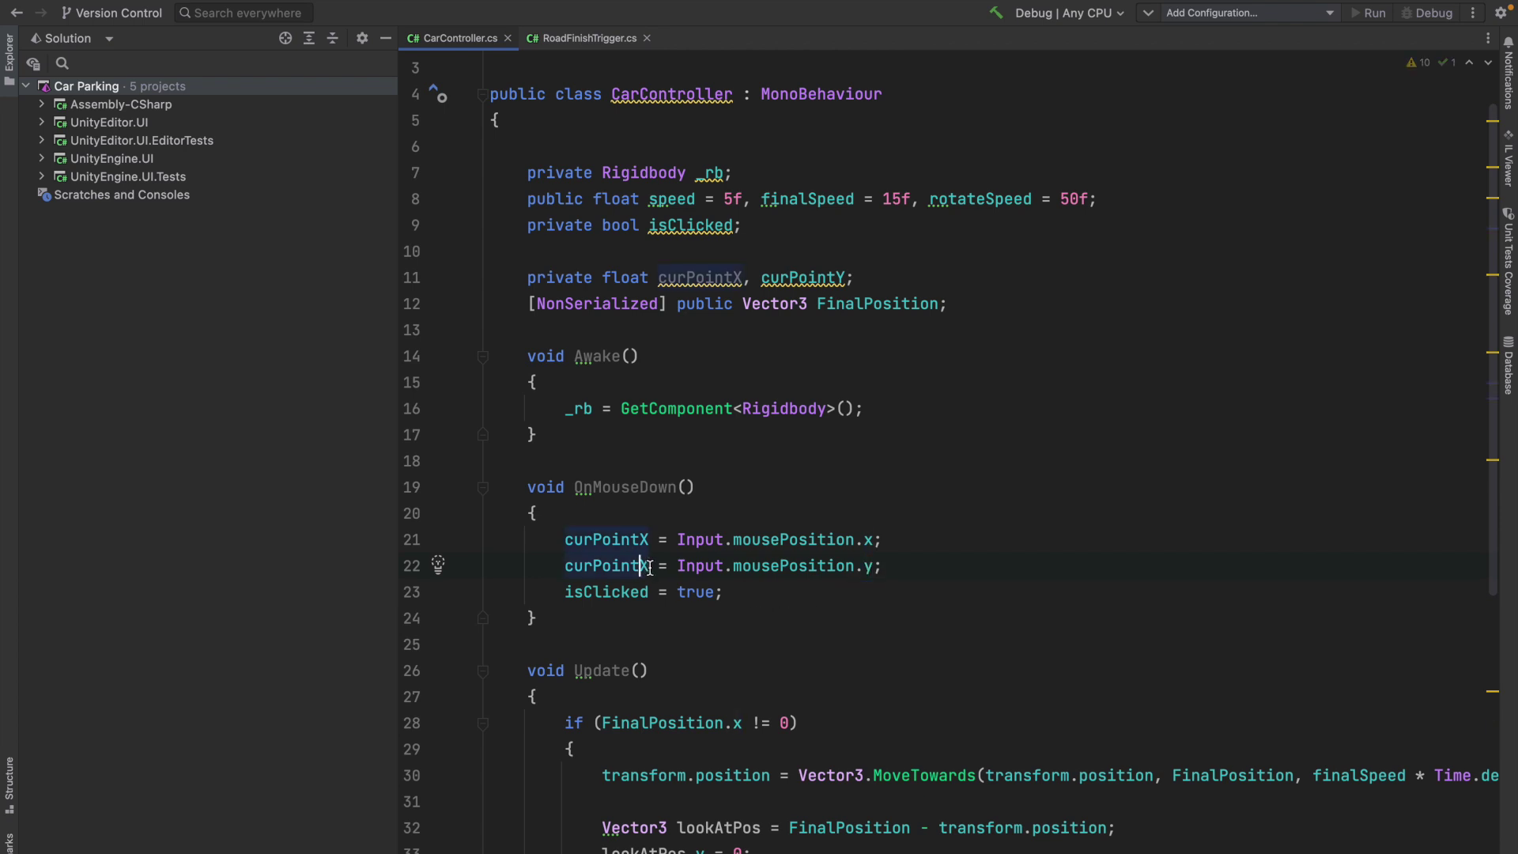
{"action": "key", "text": "Delete"}
{"action": "type", "text": "Y"}
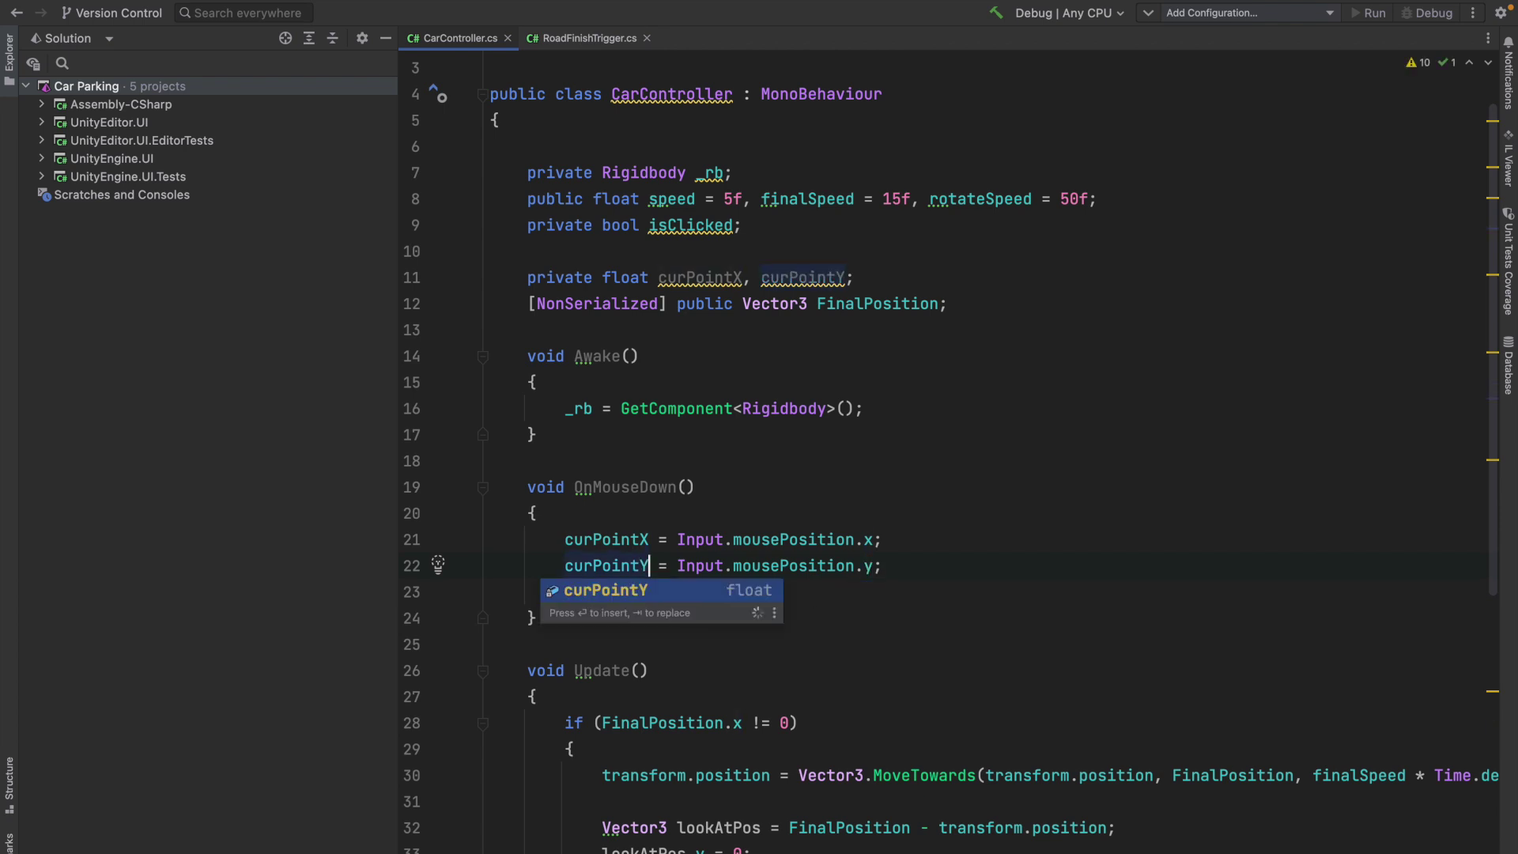
- Delete isClicked = true from OnMouseDown and start an OnMouseUp method below it
{"action": "left_click", "coordinate": [873, 565]}
{"action": "left_click_drag", "start_coordinate": [873, 565], "coordinate": [554, 579]}
{"action": "scroll", "coordinate": [839, 623], "scroll_direction": "down", "scroll_amount": 1}
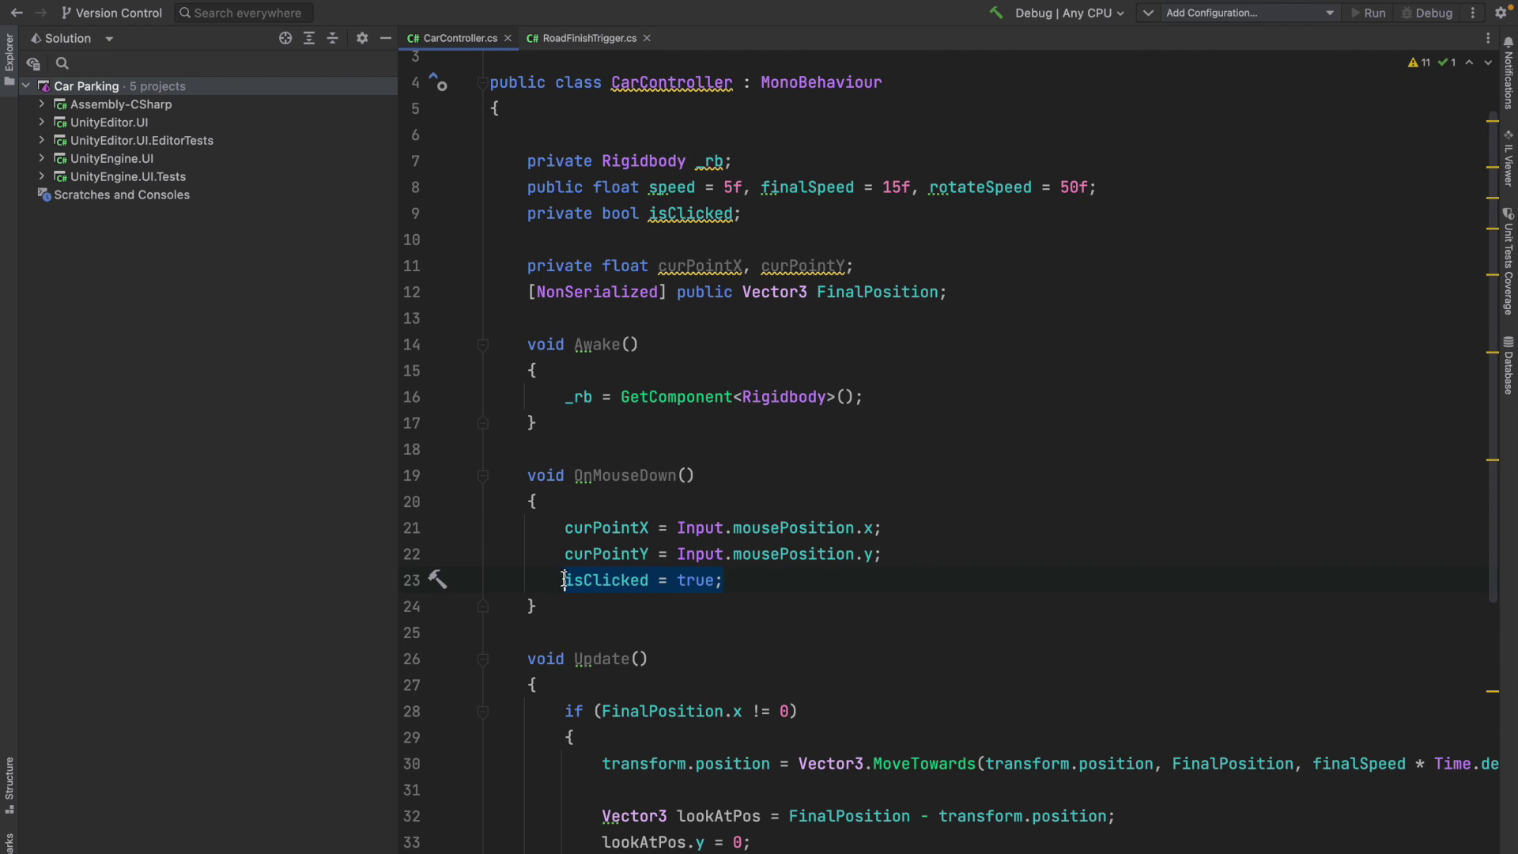
{"action": "key", "text": "BackSpace"}
{"action": "key", "text": "BackSpace"}
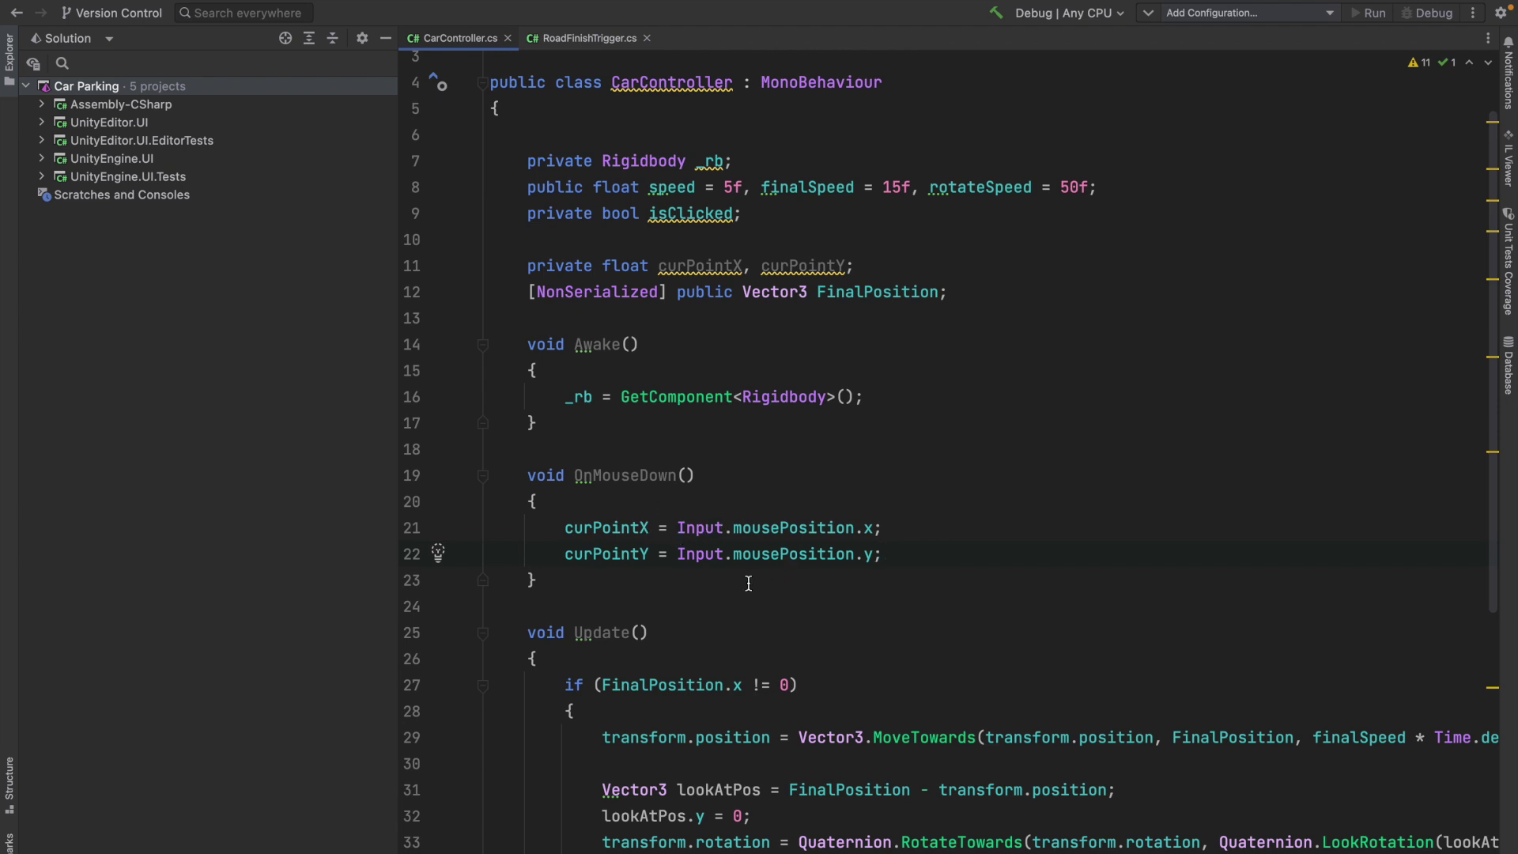
{"action": "key", "text": "Return"}
{"action": "key", "text": "Return"}
{"action": "type", "text": "void OnMouseUp("}
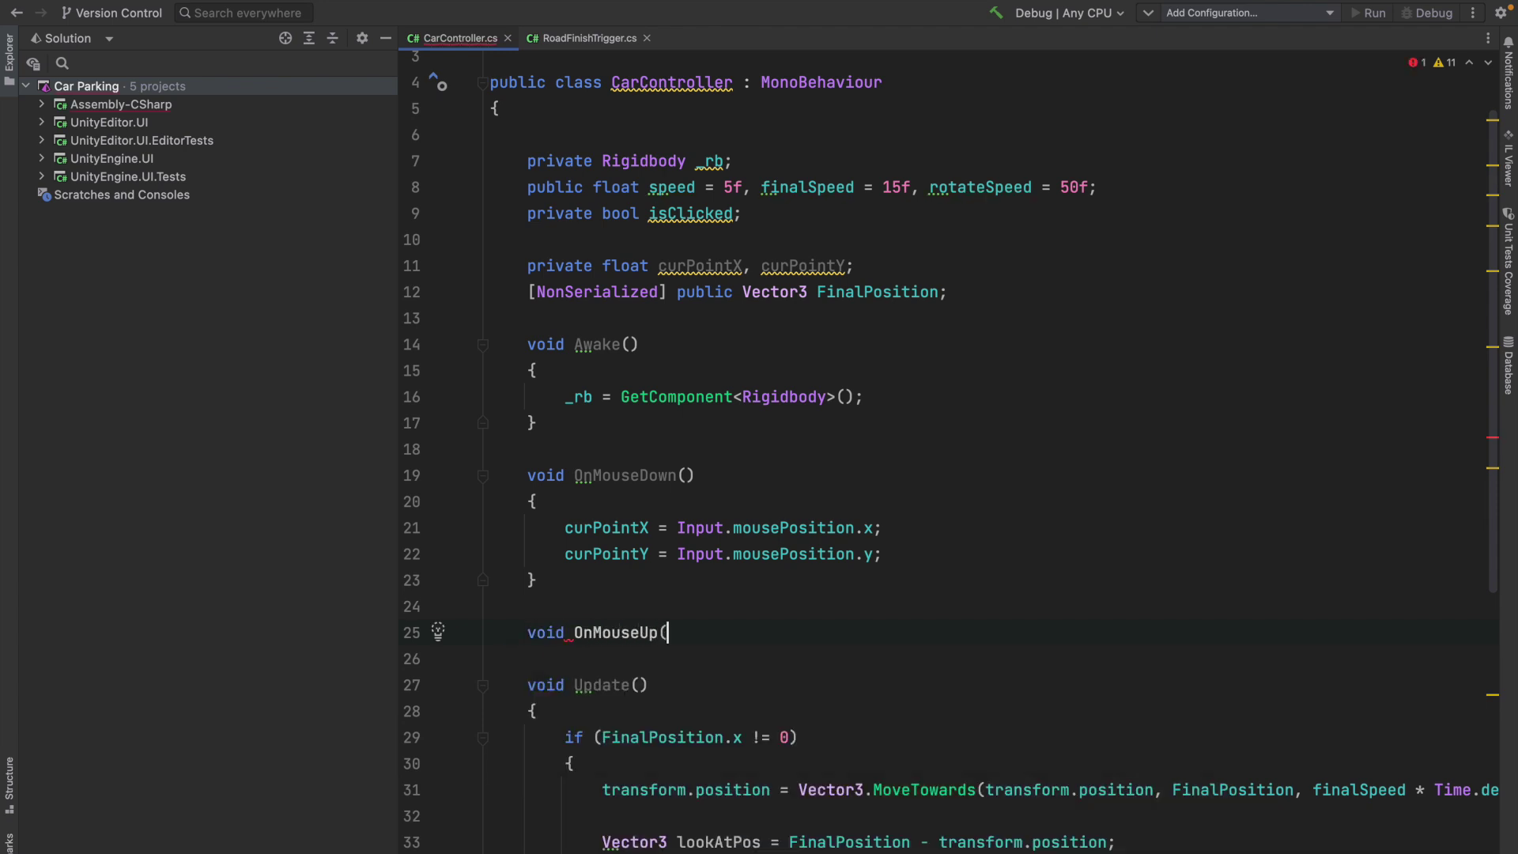
{"action": "type", "text": ") {"}
- Give OnMouseUp a body containing isClicked = true;
{"action": "key", "text": "Return"}
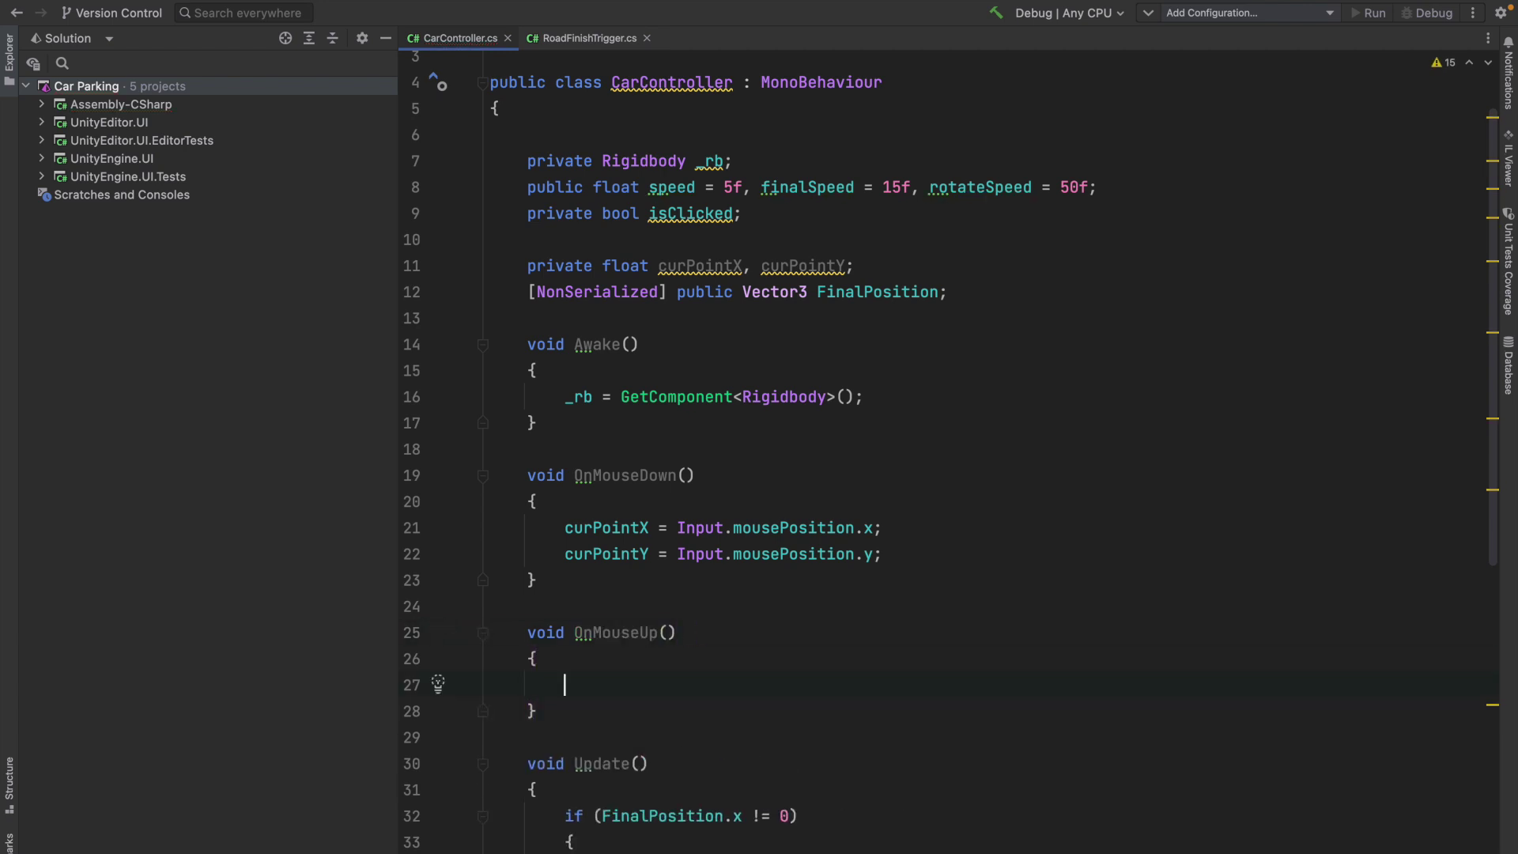
{"action": "key", "text": "Return"}
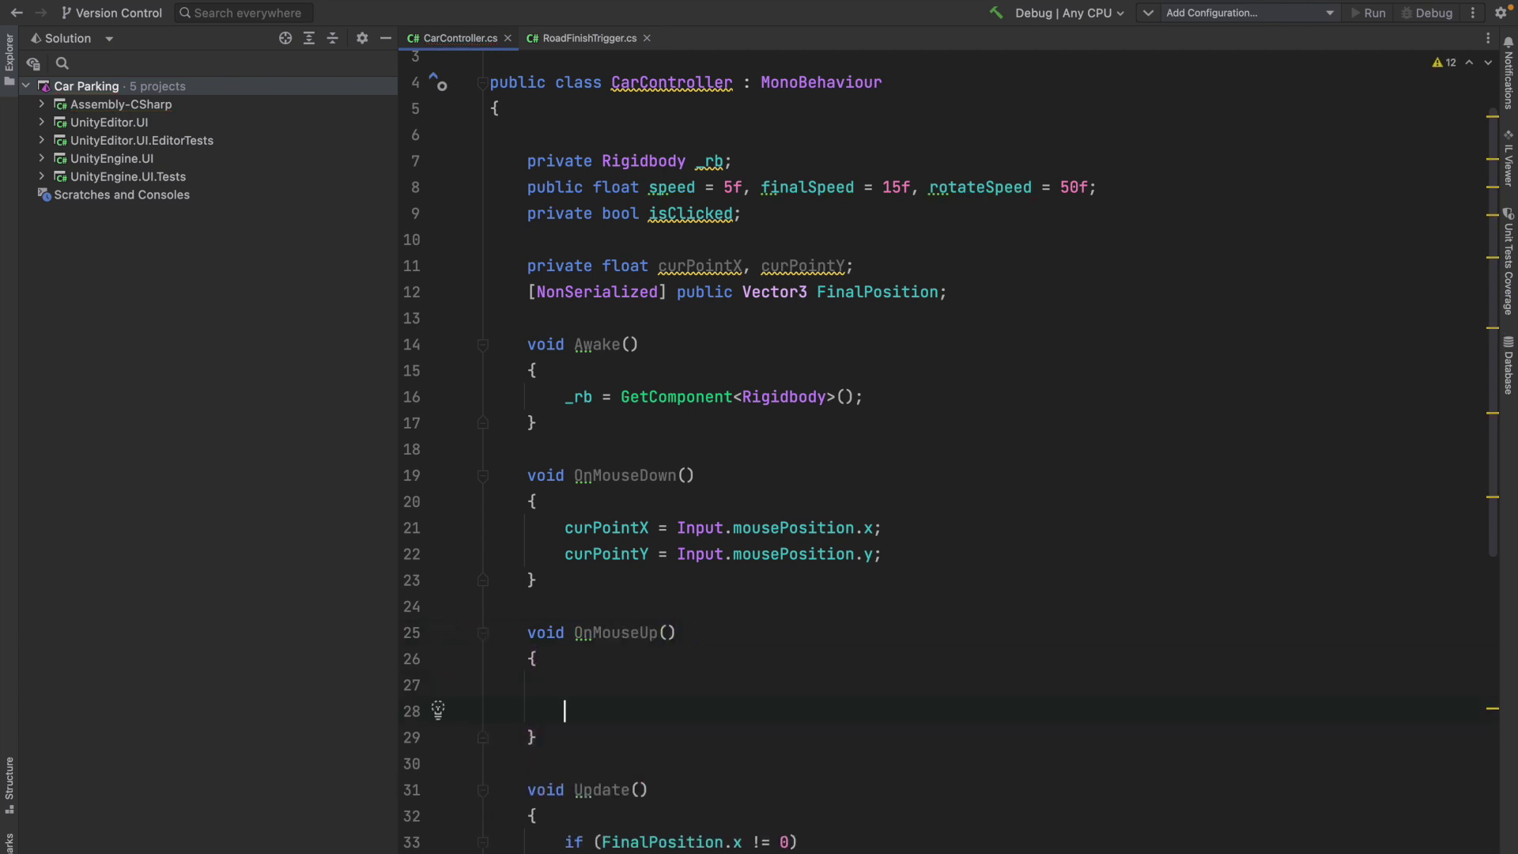
{"action": "type", "text": "isClicked = true;"}
{"action": "left_click", "coordinate": [558, 711]}
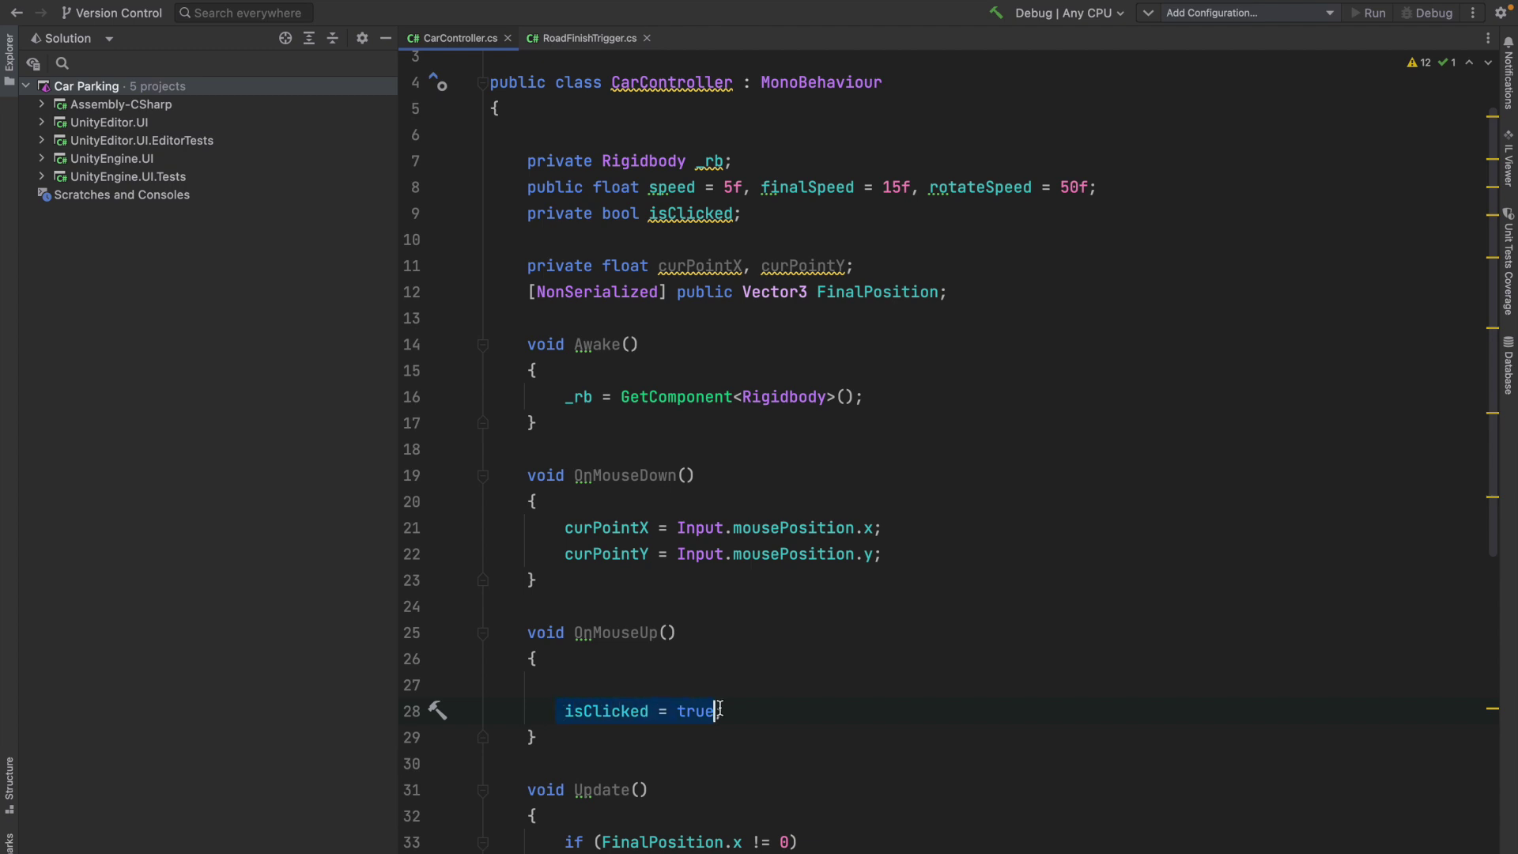
{"action": "left_click", "coordinate": [741, 689]}
- Start an if statement above isClicked, with Input.mousePosition.x as its condition
{"action": "type", "text": "if("}
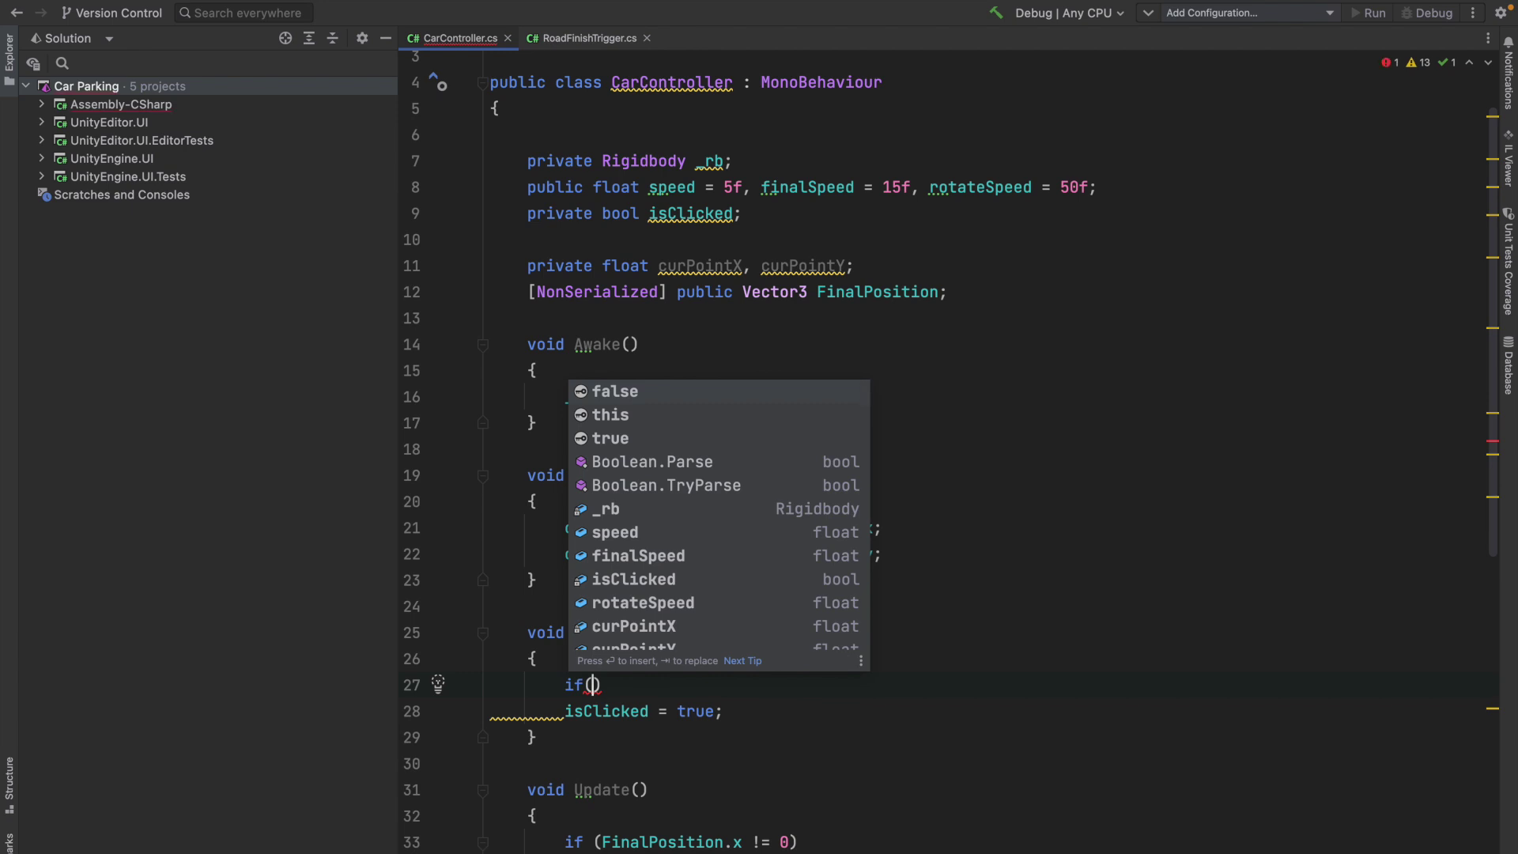
{"action": "left_click", "coordinate": [1028, 698]}
{"action": "left_click_drag", "start_coordinate": [677, 527], "coordinate": [873, 527]}
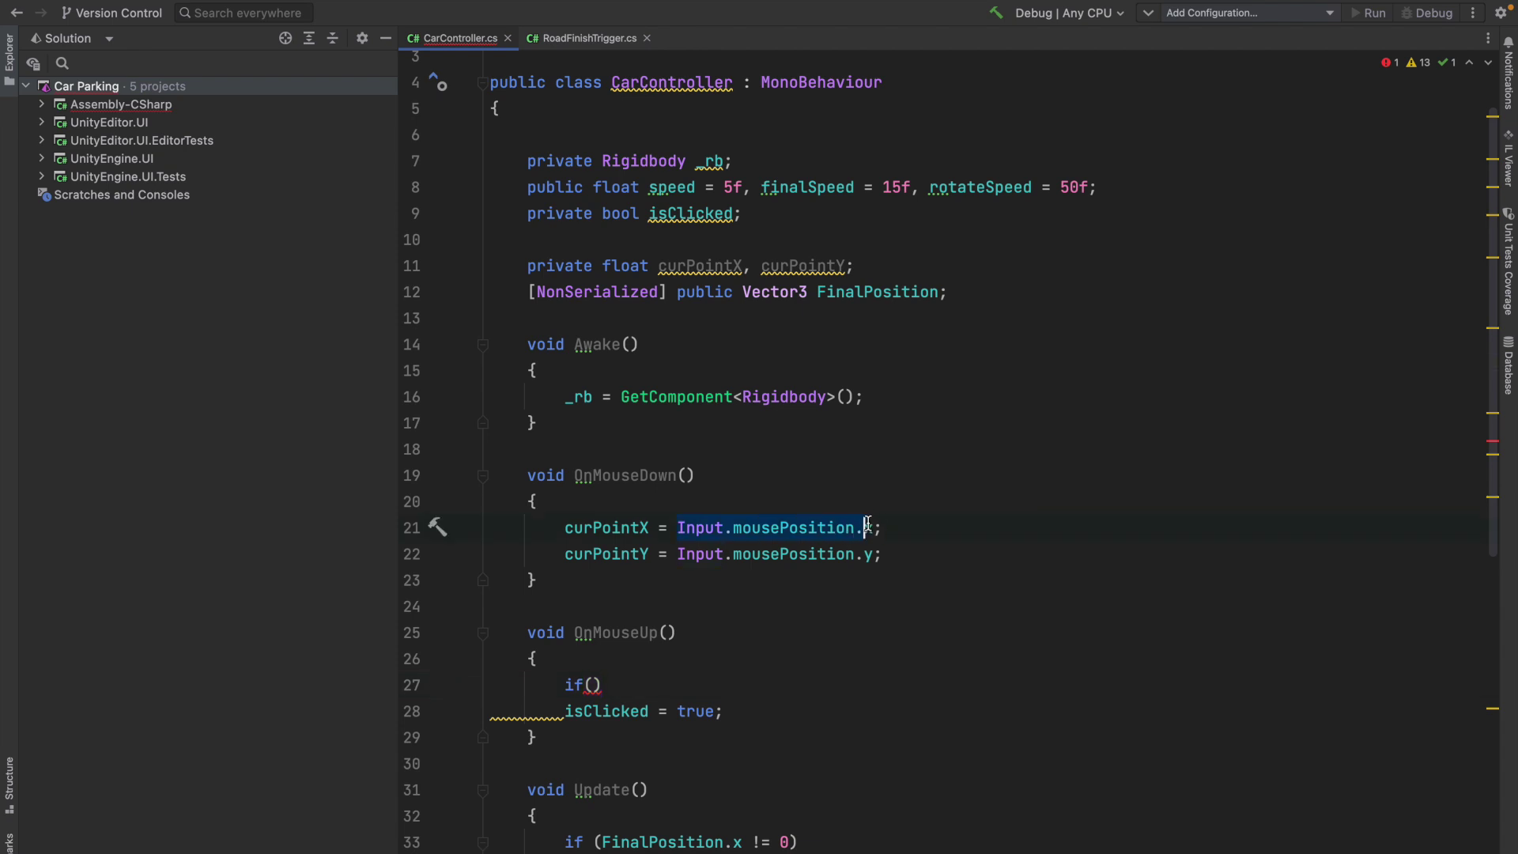
{"action": "key", "text": "ctrl+c"}
{"action": "left_click", "coordinate": [594, 684]}
{"action": "key", "text": "ctrl+v"}
- Complete the condition as Input.mousePosition.x - curPointX > 0 and log "Right"
{"action": "scroll", "coordinate": [601, 680], "scroll_direction": "down", "scroll_amount": 2}
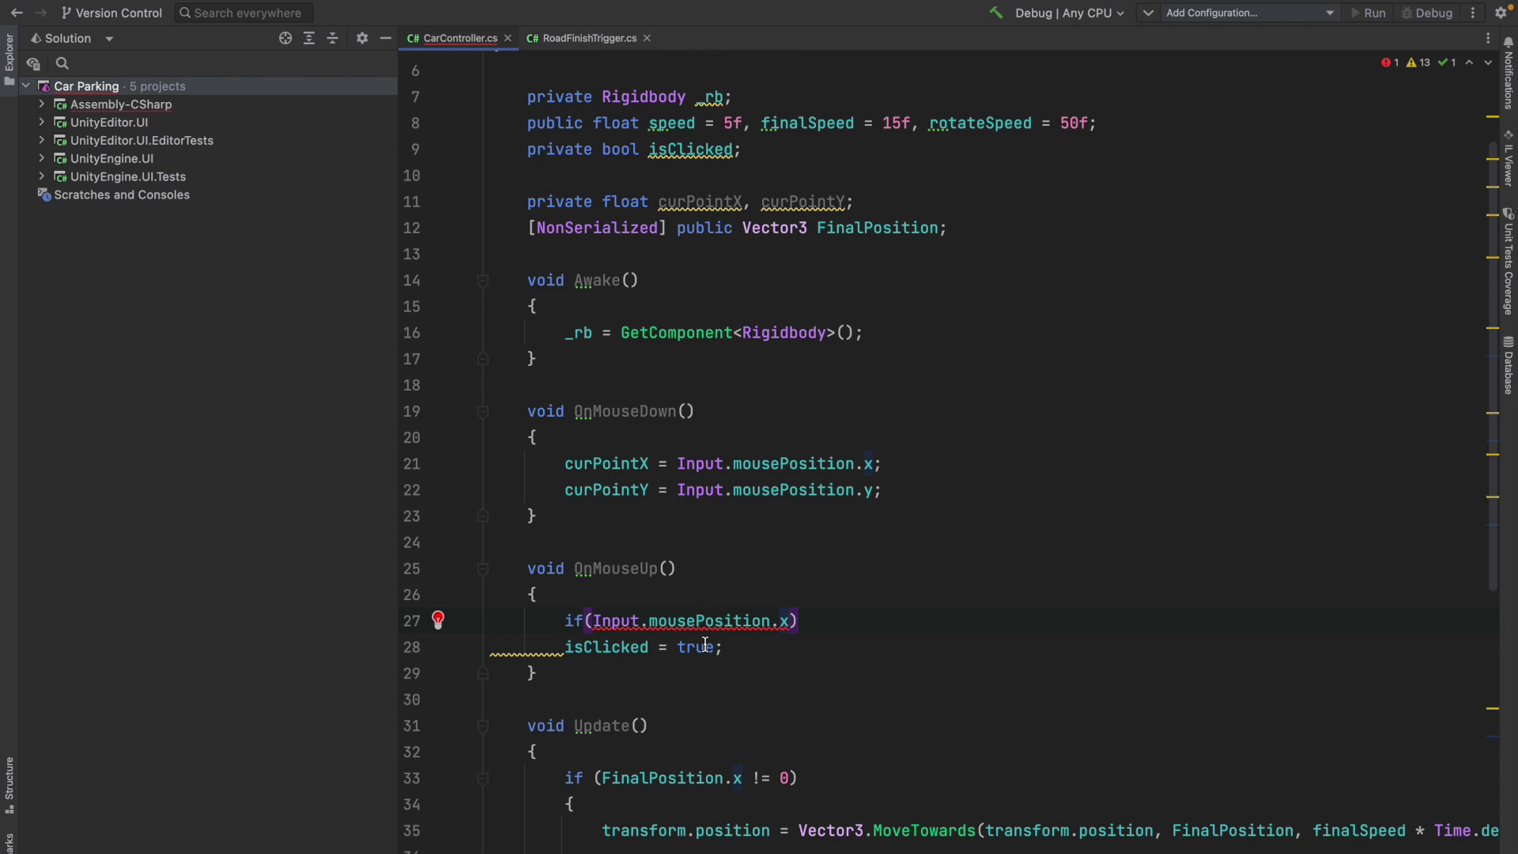
{"action": "type", "text": "- cu"}
{"action": "key", "text": "Return"}
{"action": "type", "text": "> "}
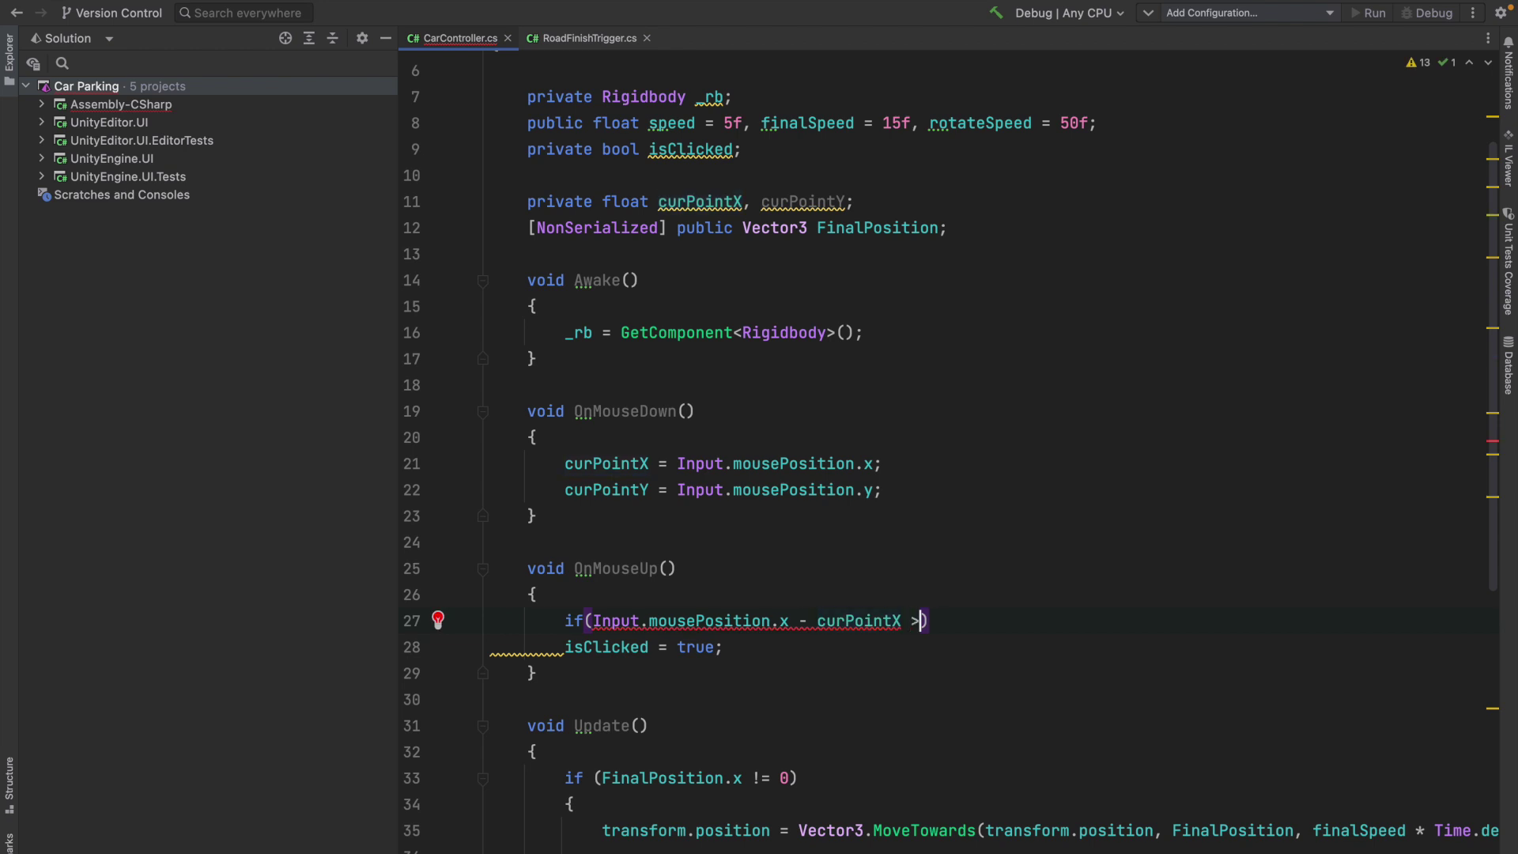
{"action": "type", "text": "0)"}
{"action": "key", "text": "Return"}
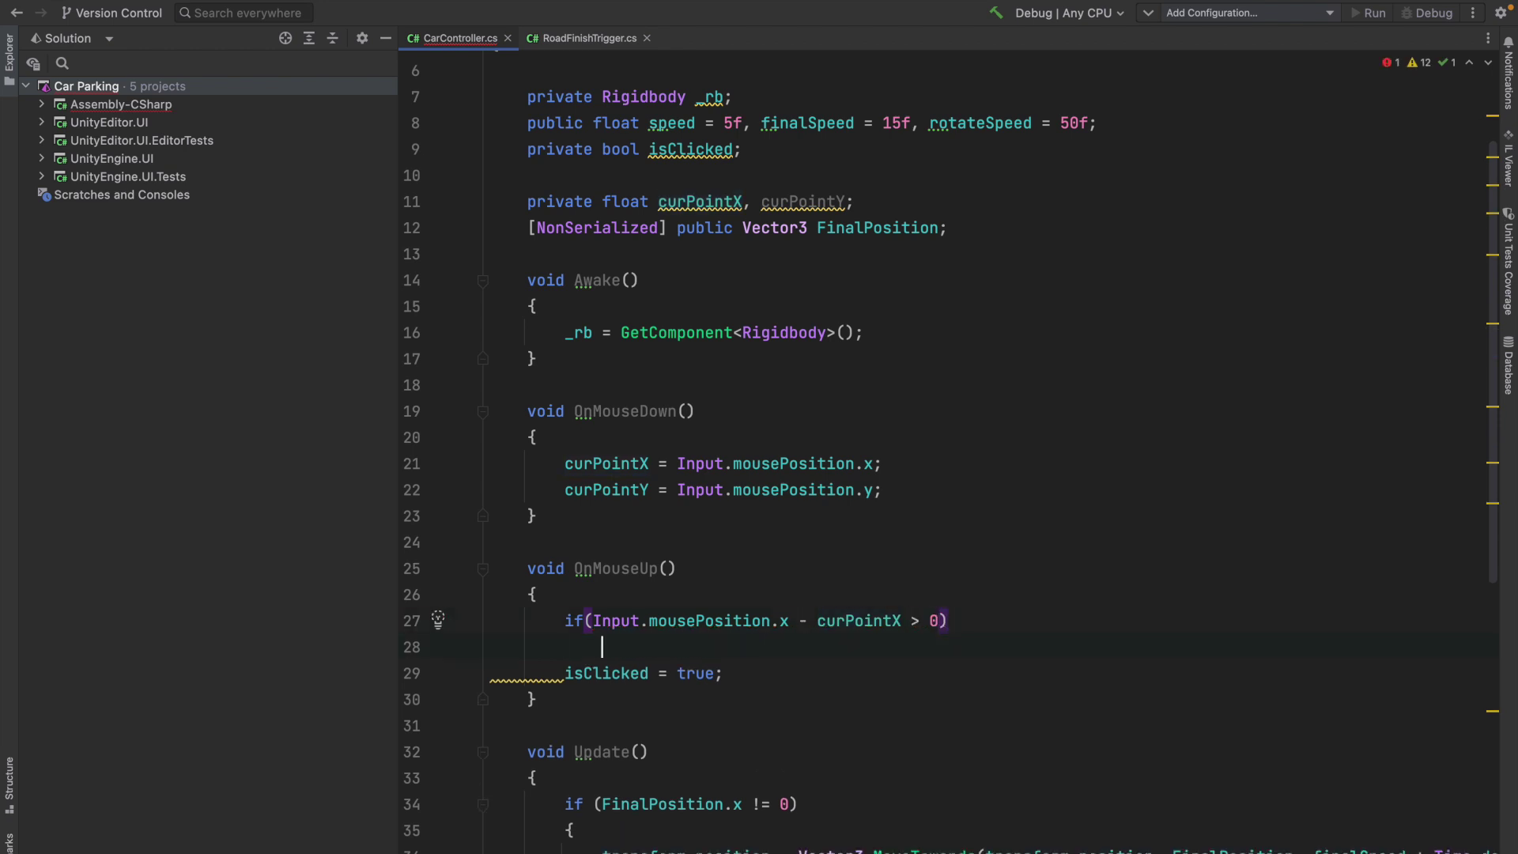
{"action": "type", "text": "De"}
{"action": "key", "text": "Down"}
{"action": "key", "text": "Down"}
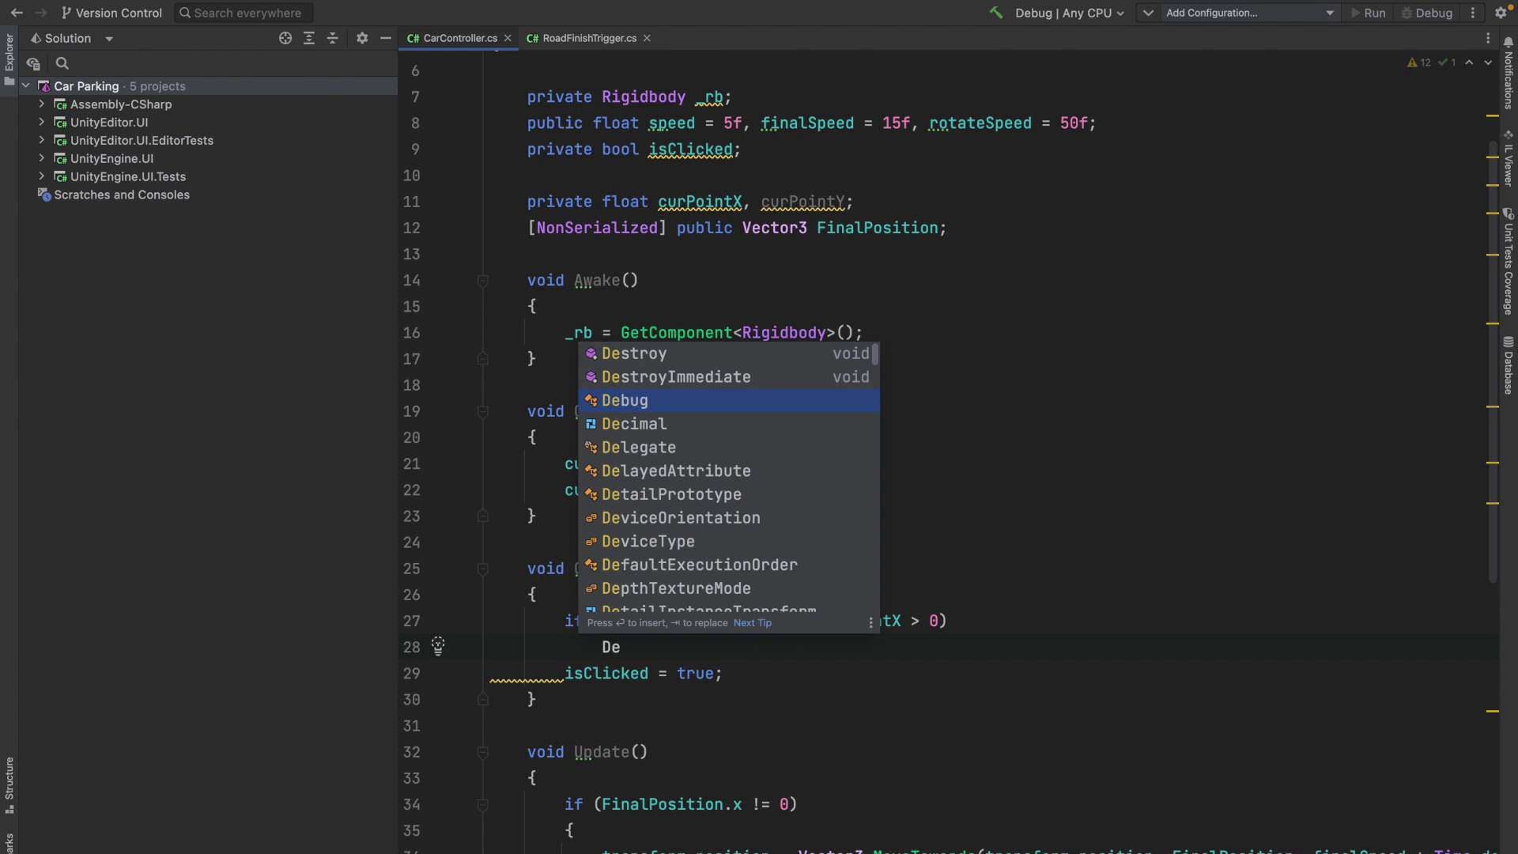
{"action": "type", "text": "bug.L"}
{"action": "key", "text": "Return"}
{"action": "type", "text": "\"\"Right\");"}
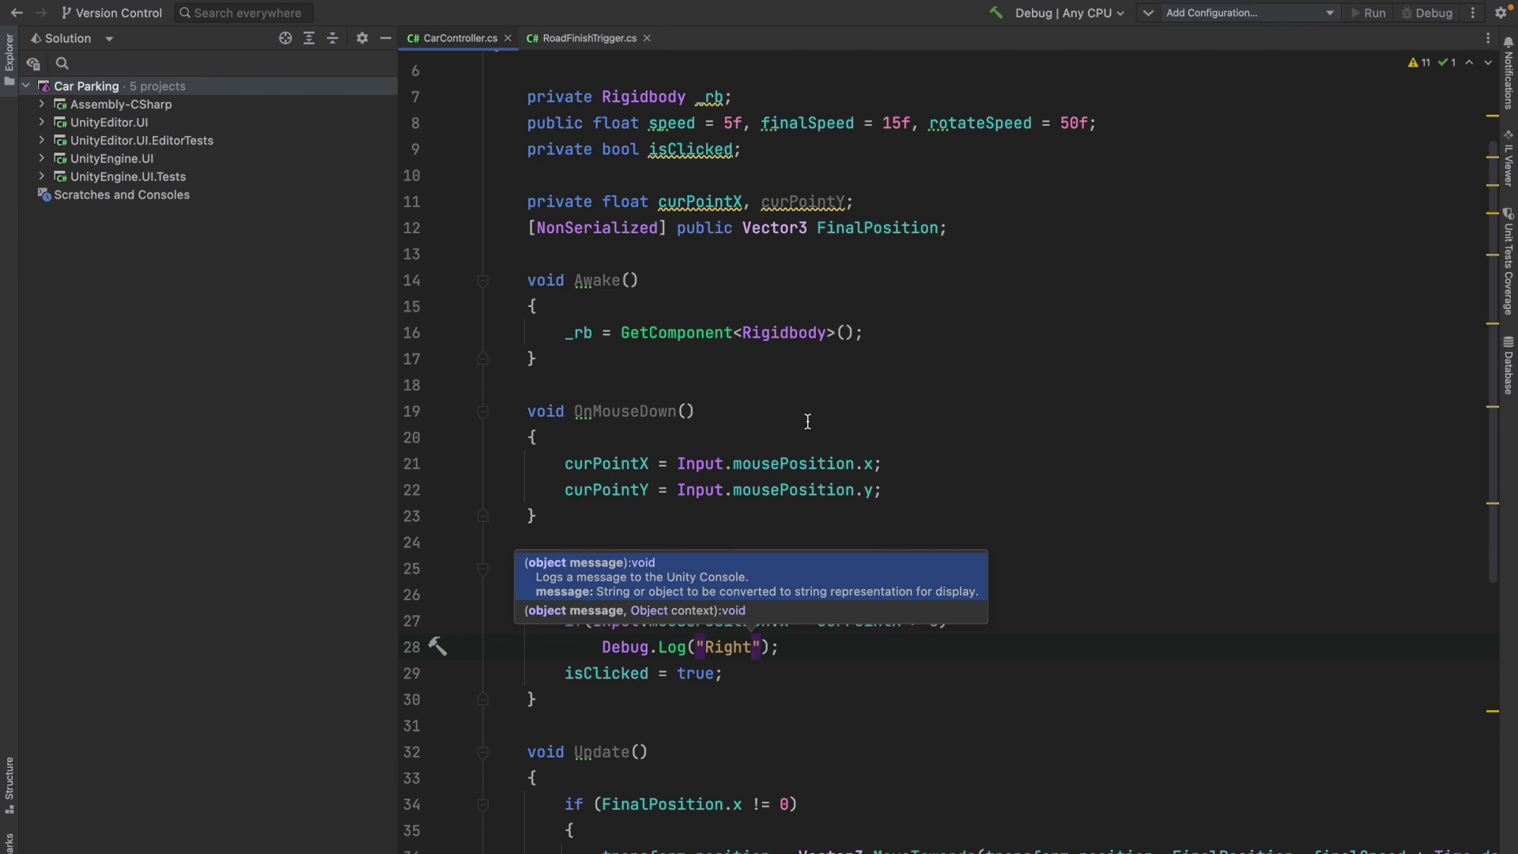
- Add an else branch that logs "Left"
{"action": "left_click_drag", "start_coordinate": [808, 648], "coordinate": [564, 623]}
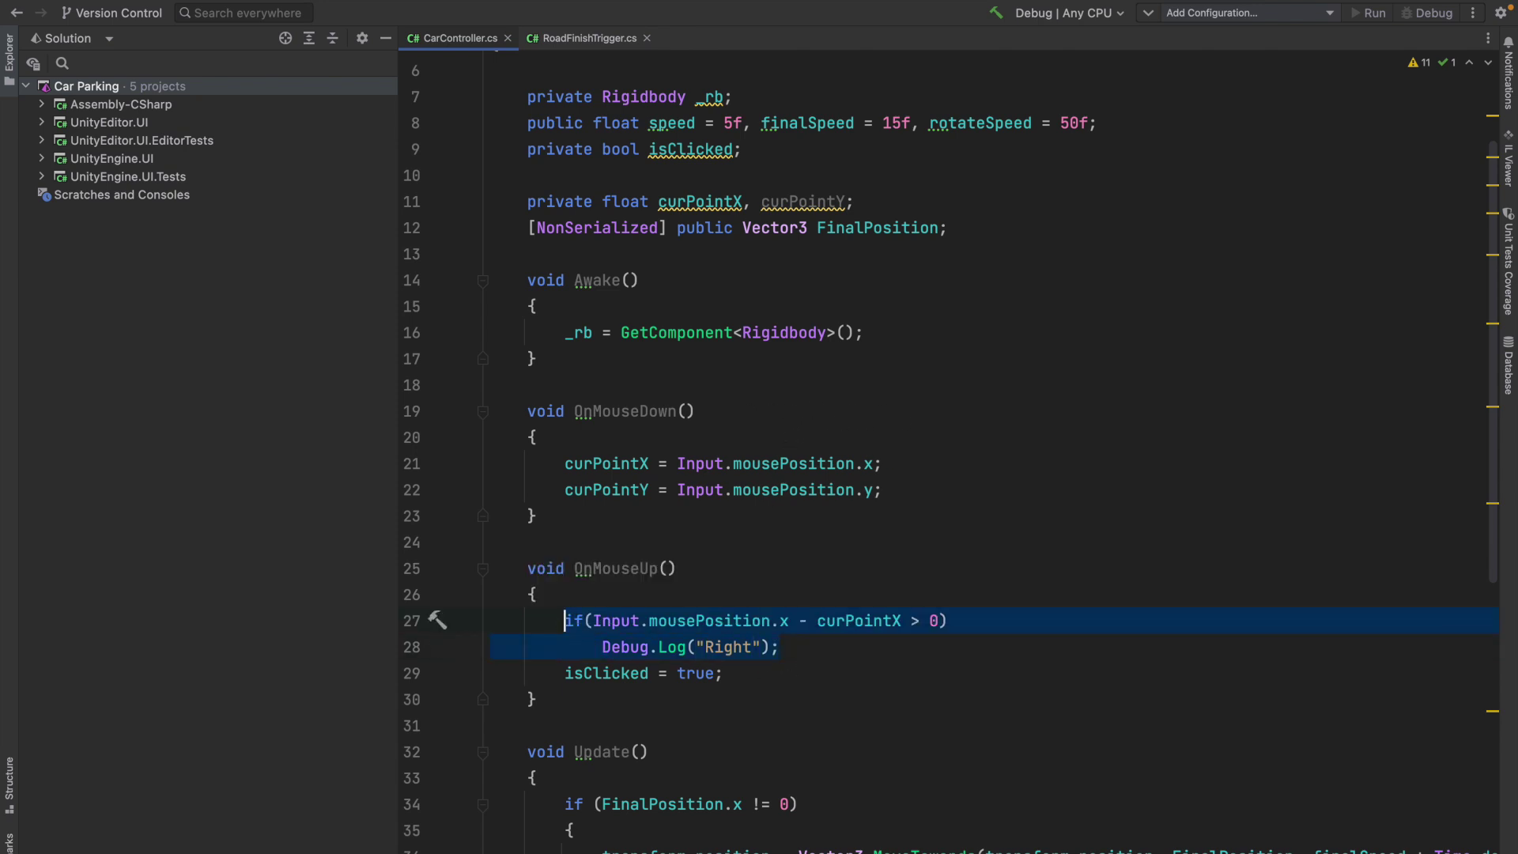
{"action": "key", "text": "ctrl+c"}
{"action": "key", "text": "Down"}
{"action": "key", "text": "End"}
{"action": "key", "text": "Return"}
{"action": "key", "text": "Return"}
{"action": "left_click", "coordinate": [547, 672]}
{"action": "key", "text": "ctrl+v"}
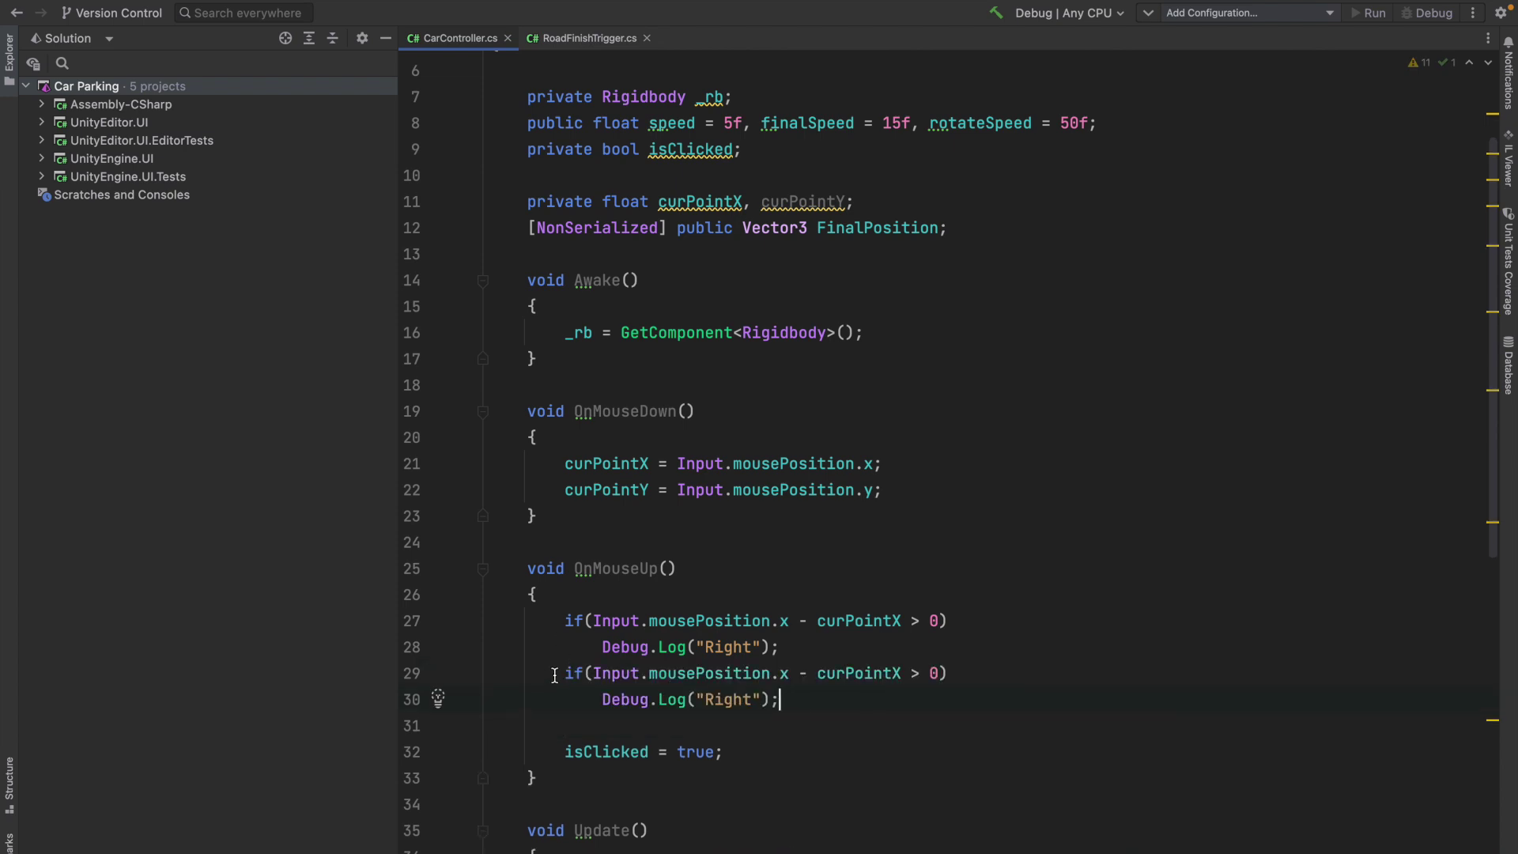
{"action": "left_click", "coordinate": [564, 673]}
{"action": "type", "text": "else"}
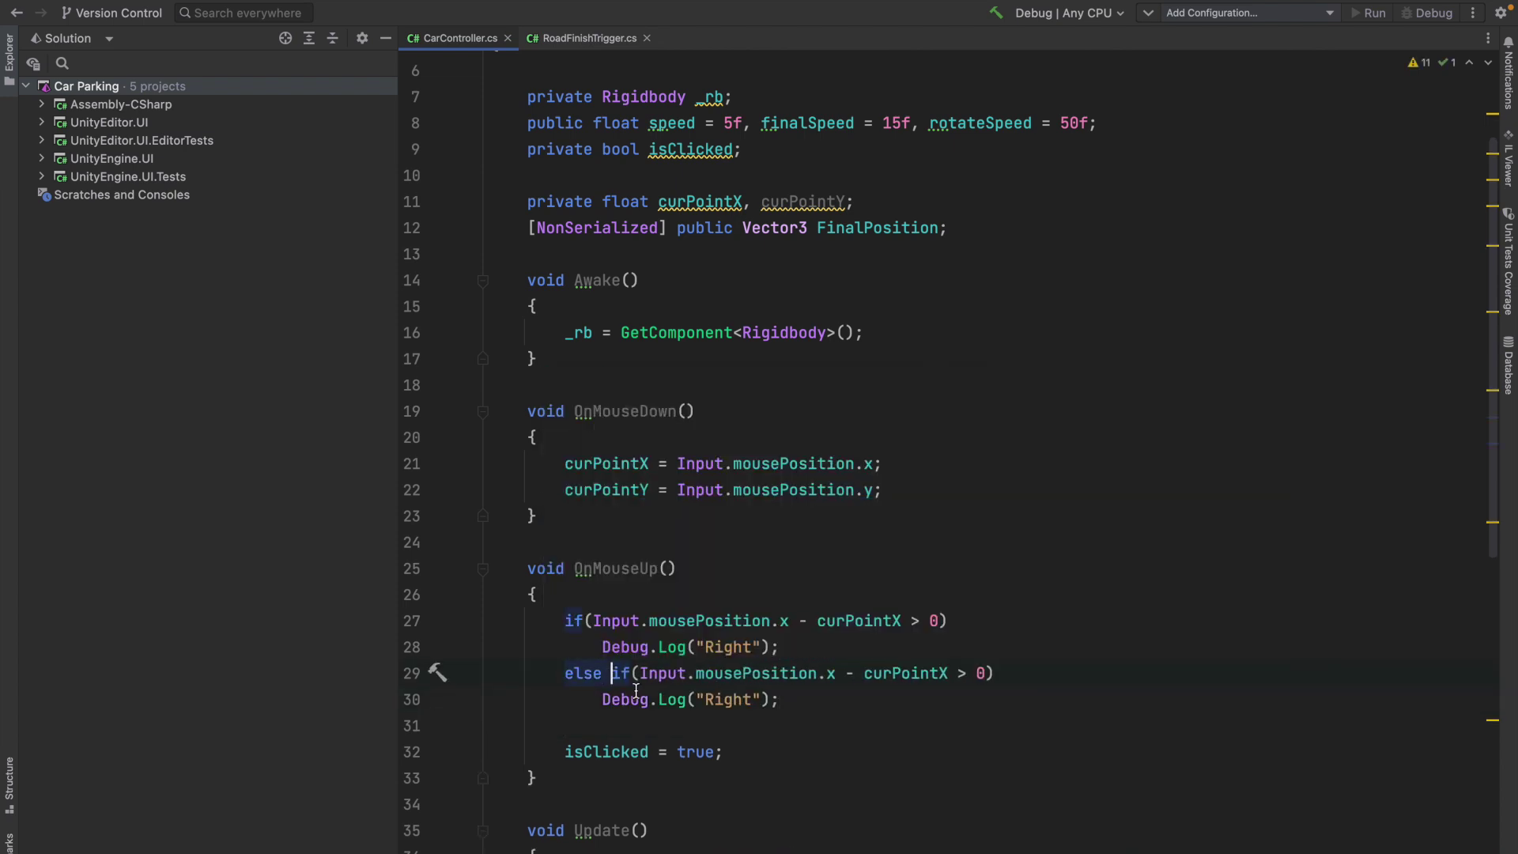
{"action": "key", "text": "shift+End"}
{"action": "key", "text": "BackSpace"}
{"action": "key", "text": "BackSpace"}
{"action": "left_click", "coordinate": [752, 699]}
{"action": "key", "text": "BackSpace"}
{"action": "key", "text": "BackSpace"}
{"action": "key", "text": "BackSpace"}
{"action": "type", "text": "Left"}
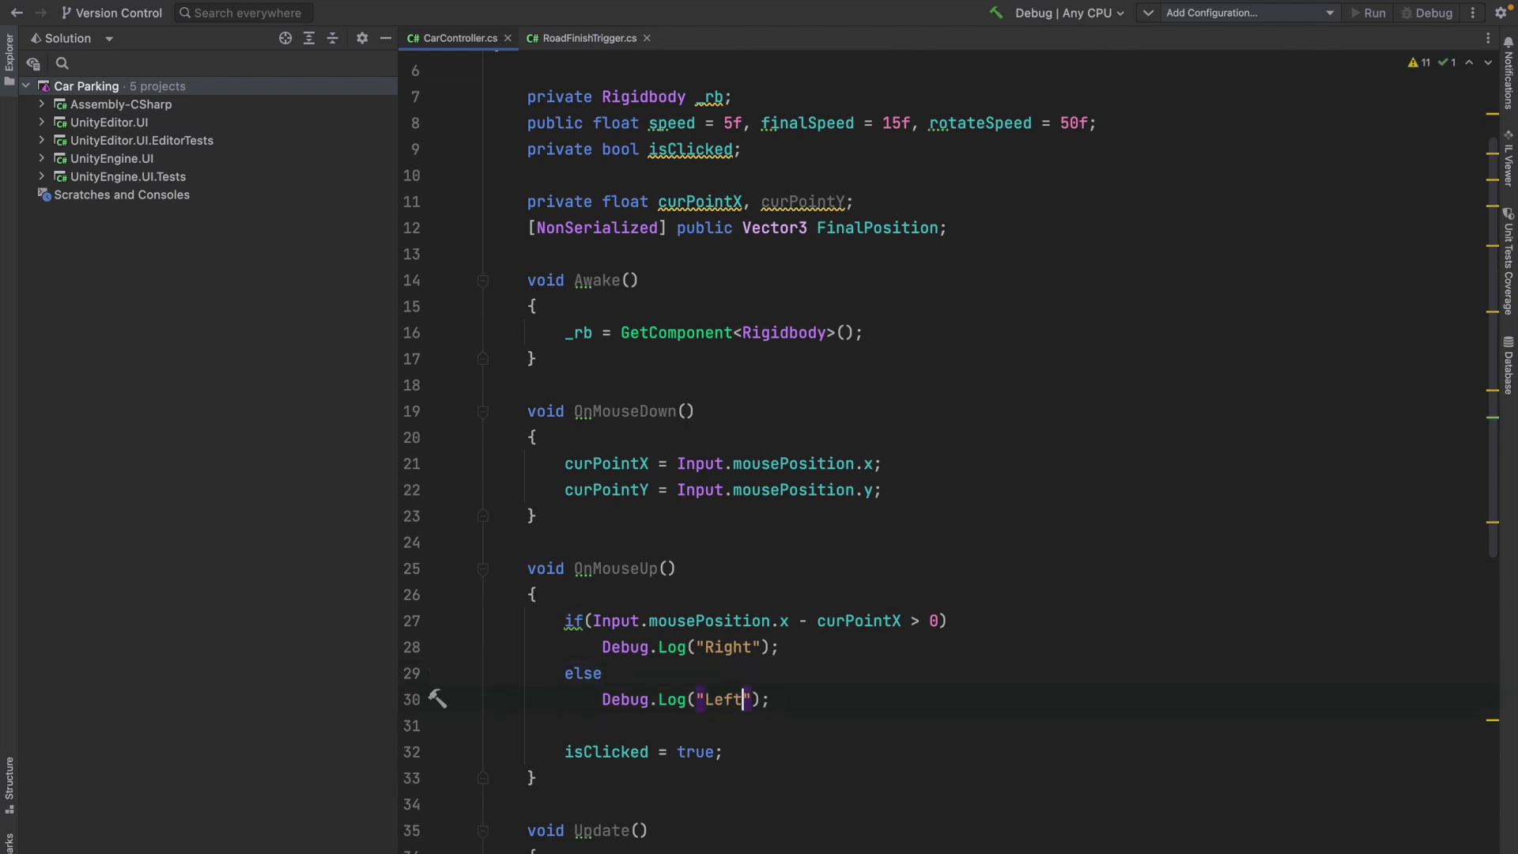
- Duplicate the if/else block for the y axis, comparing Input.mousePosition.y against curPointY
{"action": "key", "text": "alt+Up"}
{"action": "key", "text": "alt+Up"}
{"action": "key", "text": "alt+Up"}
{"action": "key", "text": "alt+Up"}
{"action": "key", "text": "Right"}
{"action": "key", "text": "Return"}
{"action": "key", "text": "Return"}
{"action": "key", "text": "ctrl+v"}
{"action": "left_click", "coordinate": [788, 695]}
{"action": "key", "text": "BackSpace"}
{"action": "type", "text": "y"}
{"action": "left_click", "coordinate": [903, 695]}
{"action": "key", "text": "BackSpace"}
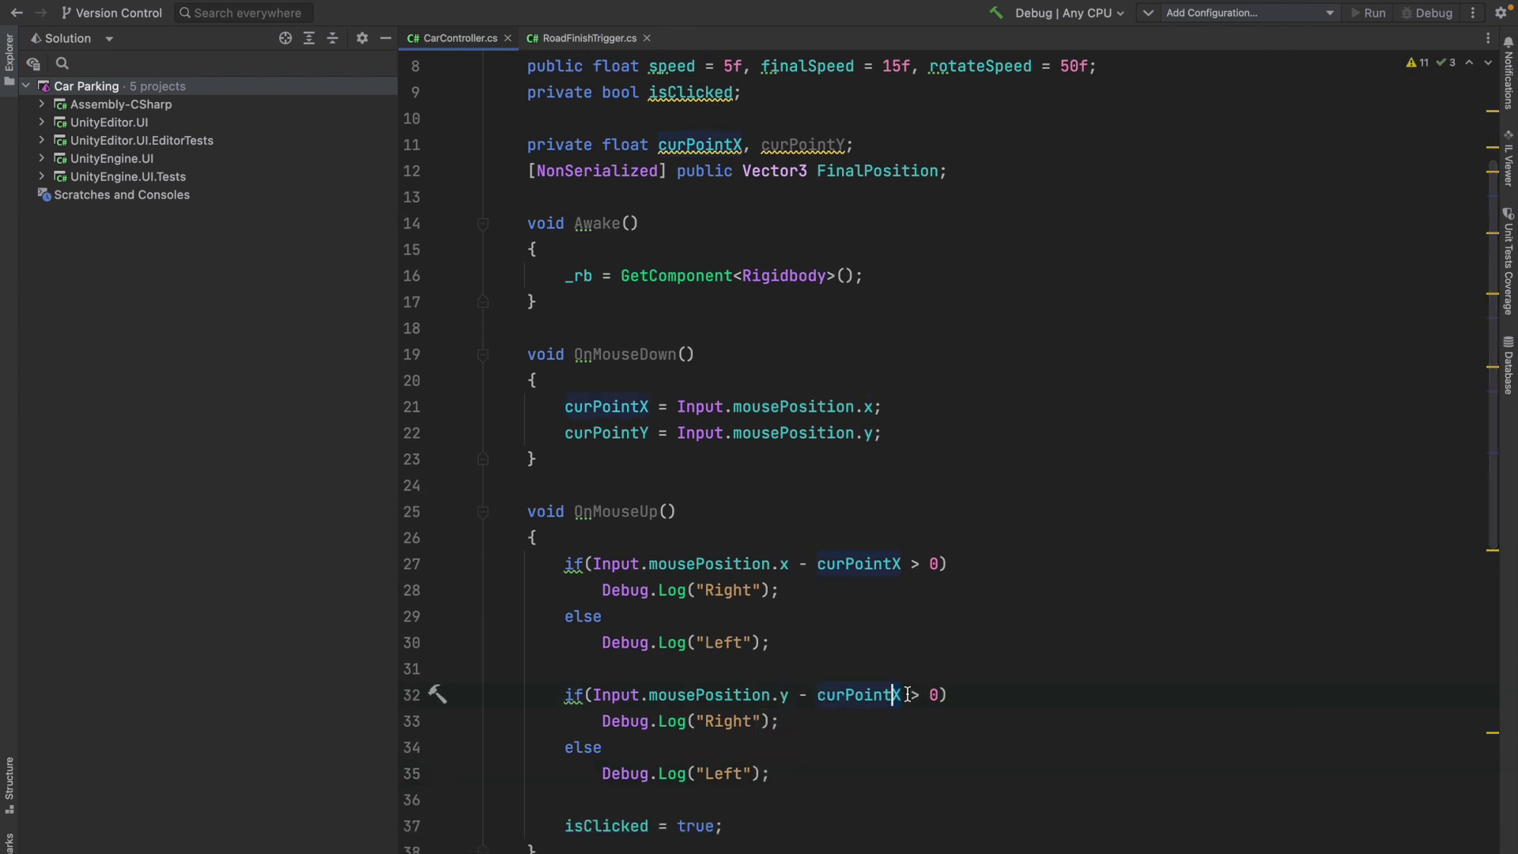
{"action": "type", "text": "Y"}
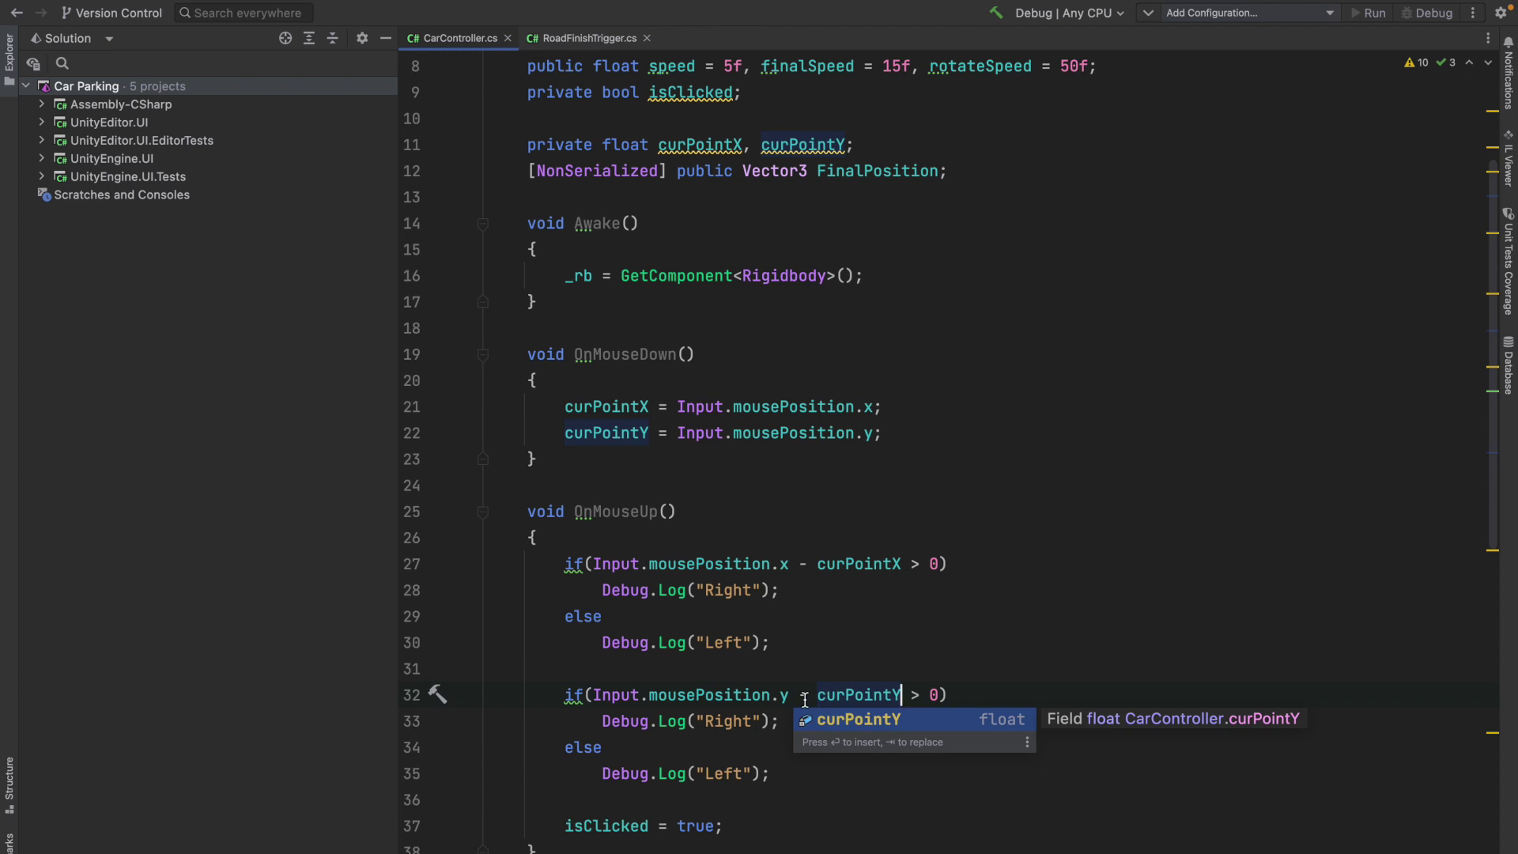
- Change the y-axis log messages to "Top" and "Bottom"
{"action": "double_click", "coordinate": [729, 722]}
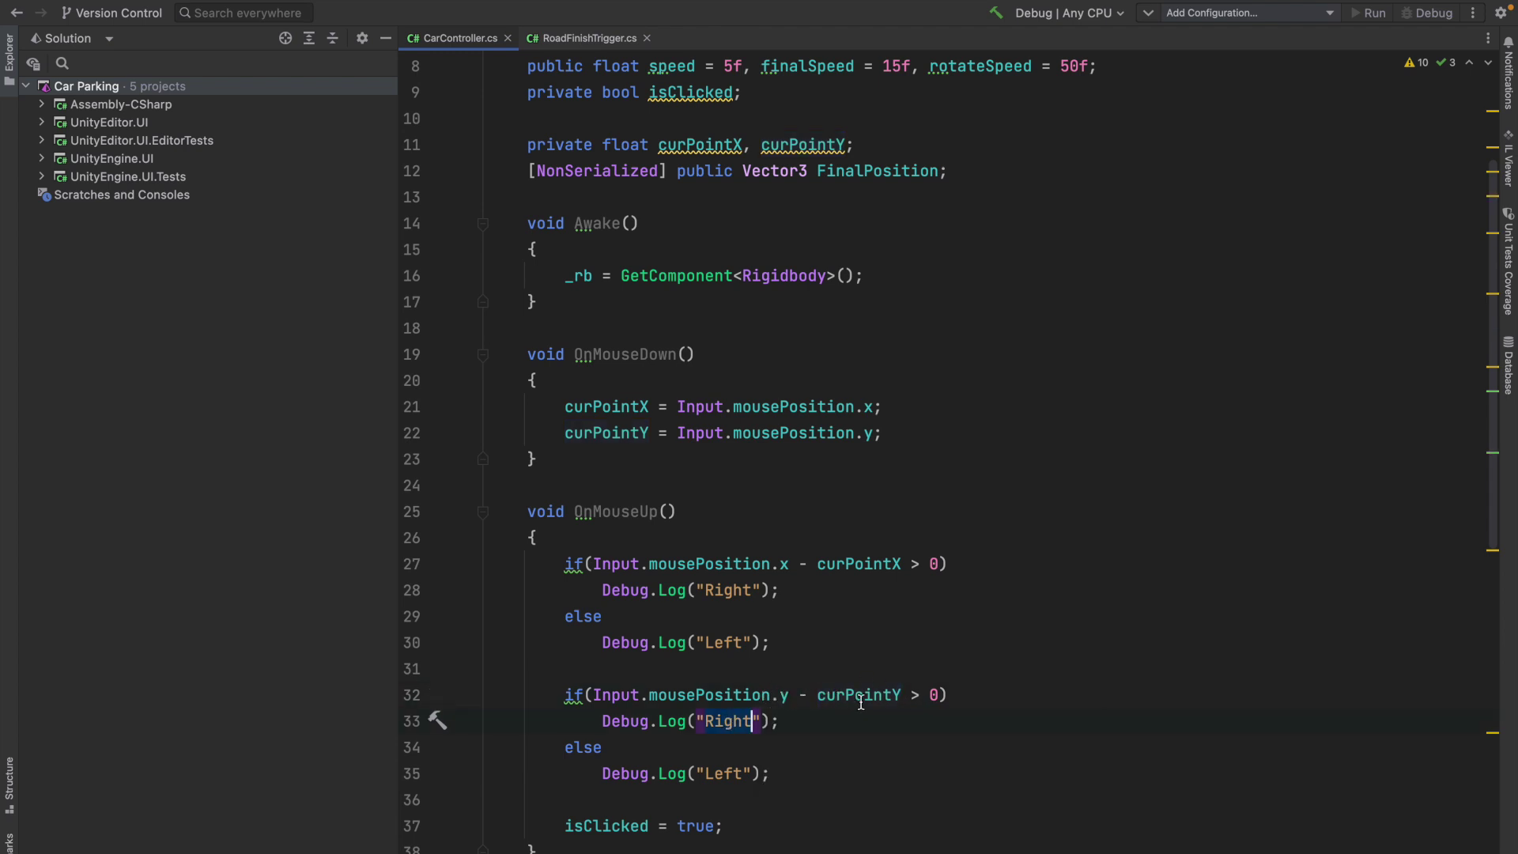
{"action": "type", "text": "Top"}
{"action": "double_click", "coordinate": [738, 781]}
{"action": "type", "text": "Bottom"}
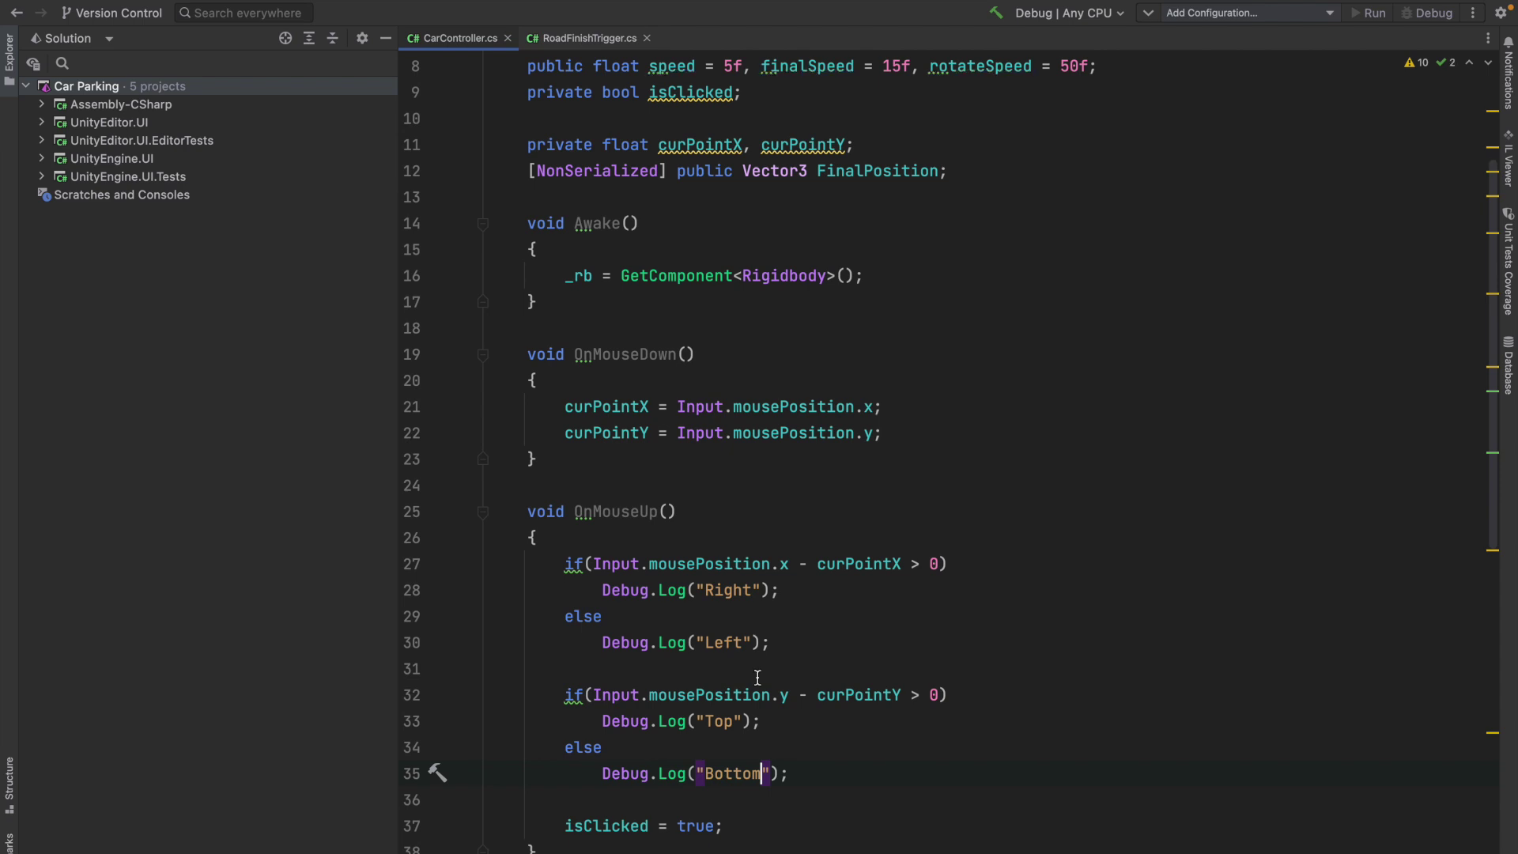
{"action": "scroll", "coordinate": [758, 678], "scroll_direction": "down", "scroll_amount": 3}
{"action": "scroll", "coordinate": [758, 678], "scroll_direction": "down", "scroll_amount": 1}
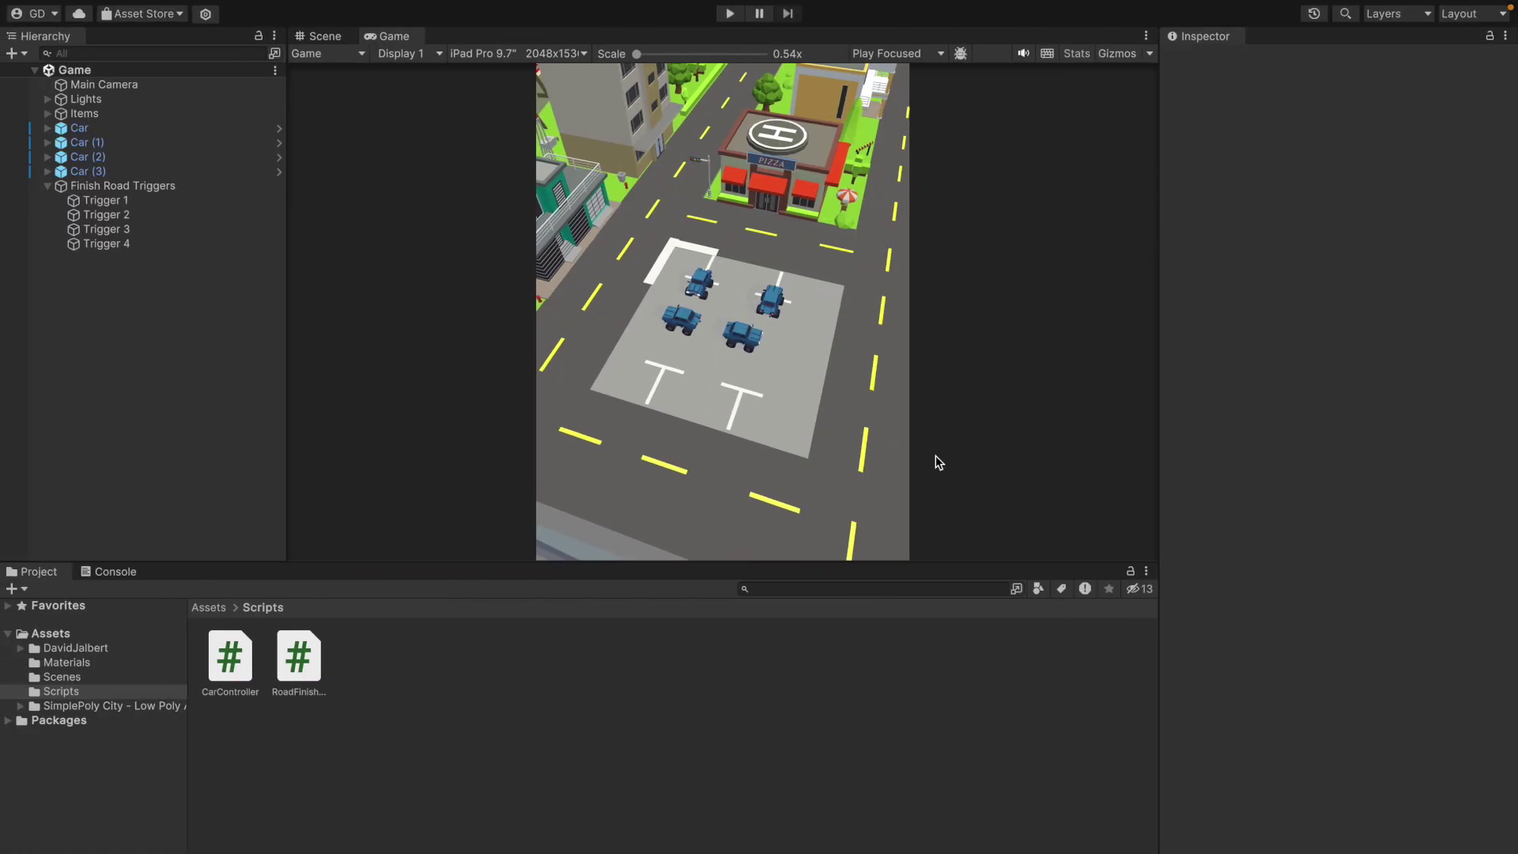
- Play the game, swipe two cars to check the direction logs in the Console, then stop
{"action": "key", "text": "ctrl+p"}
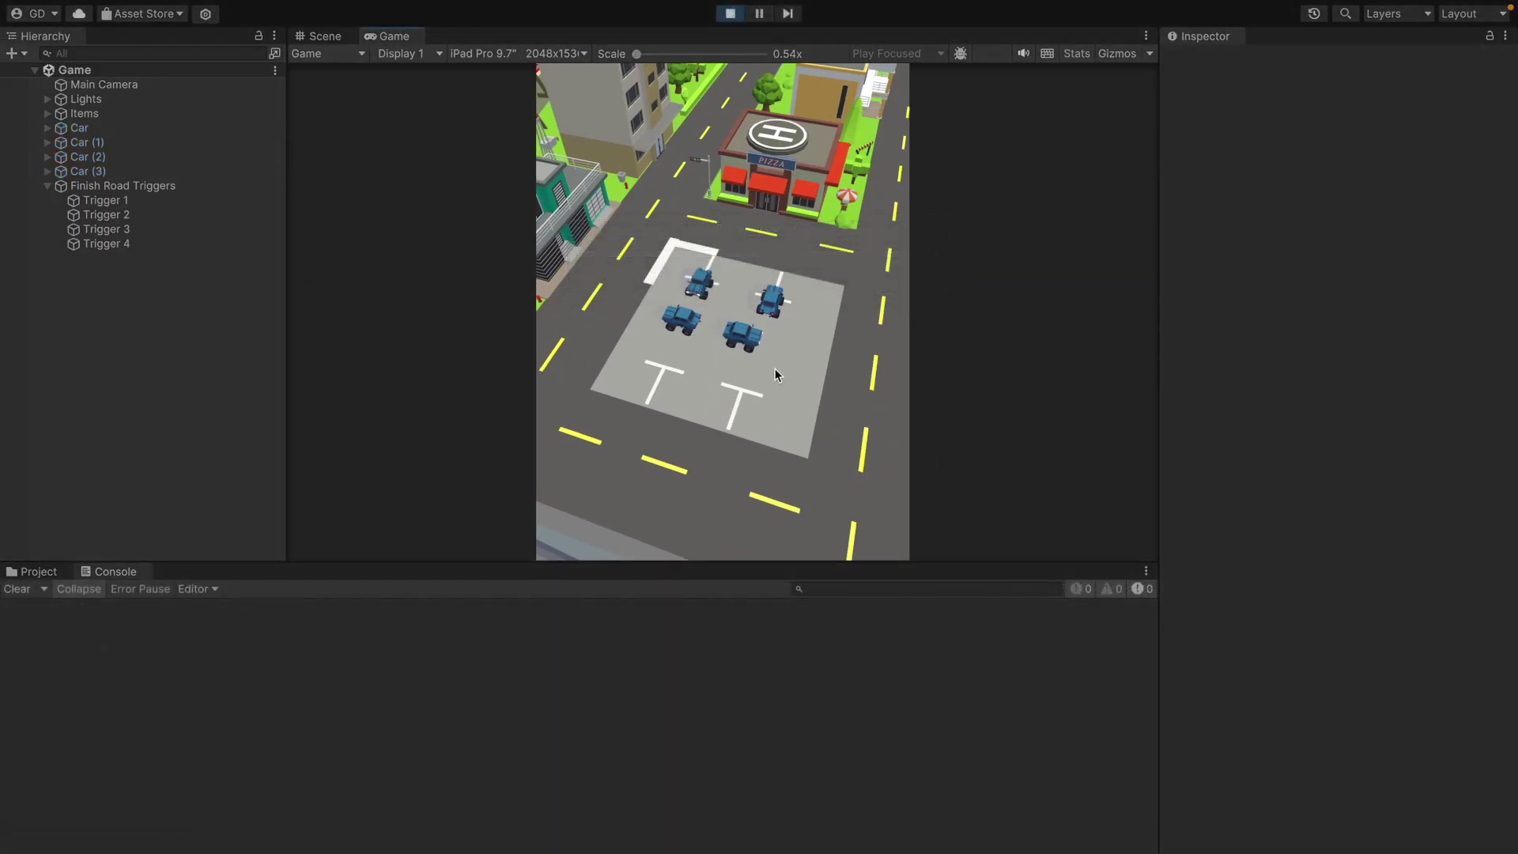
{"action": "left_click_drag", "start_coordinate": [752, 349], "coordinate": [718, 346]}
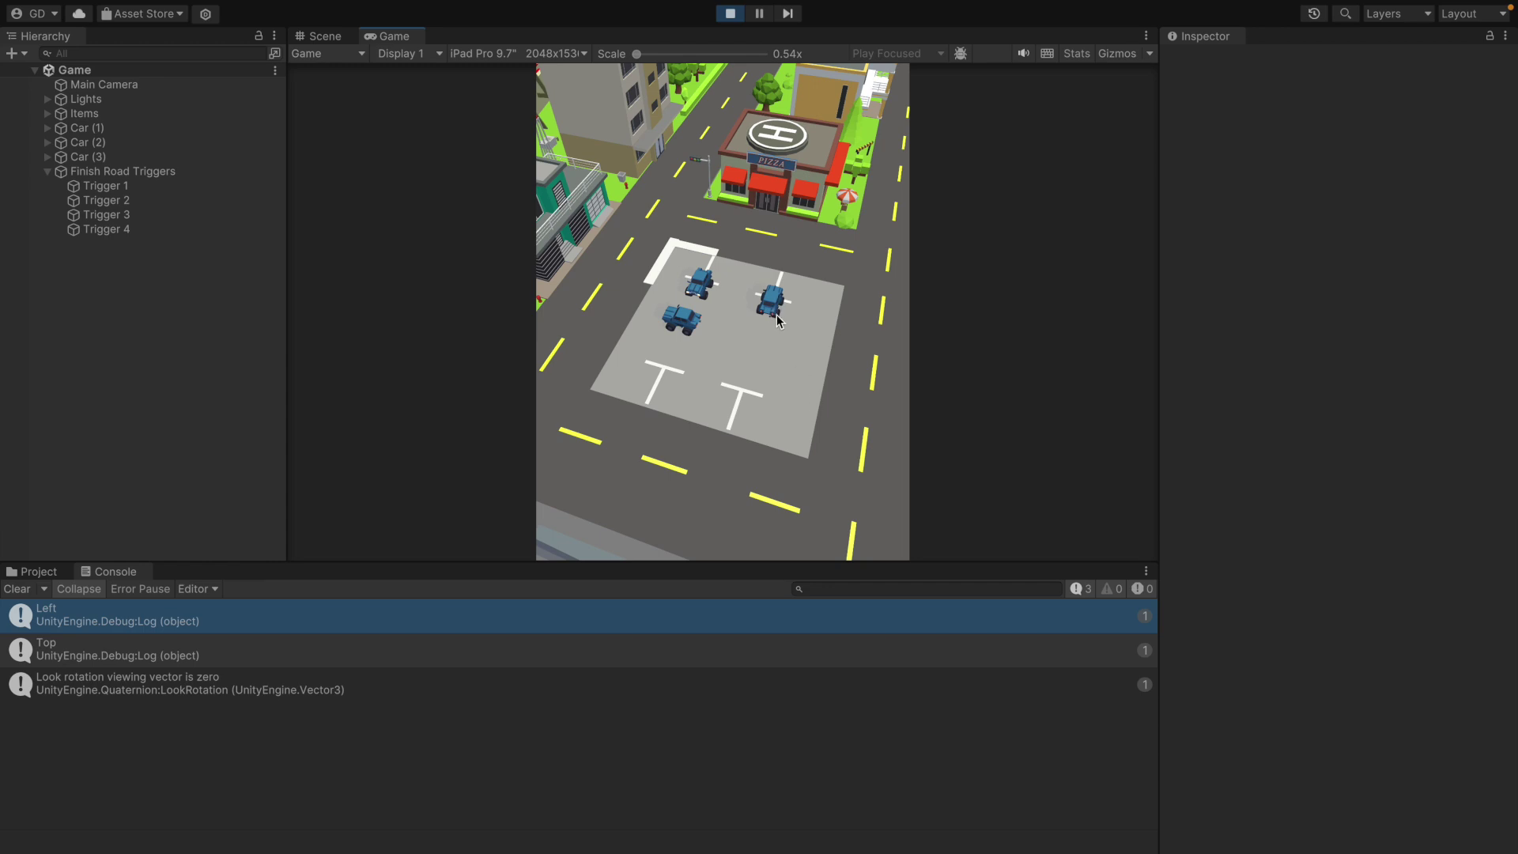
{"action": "left_click_drag", "start_coordinate": [774, 304], "coordinate": [795, 383]}
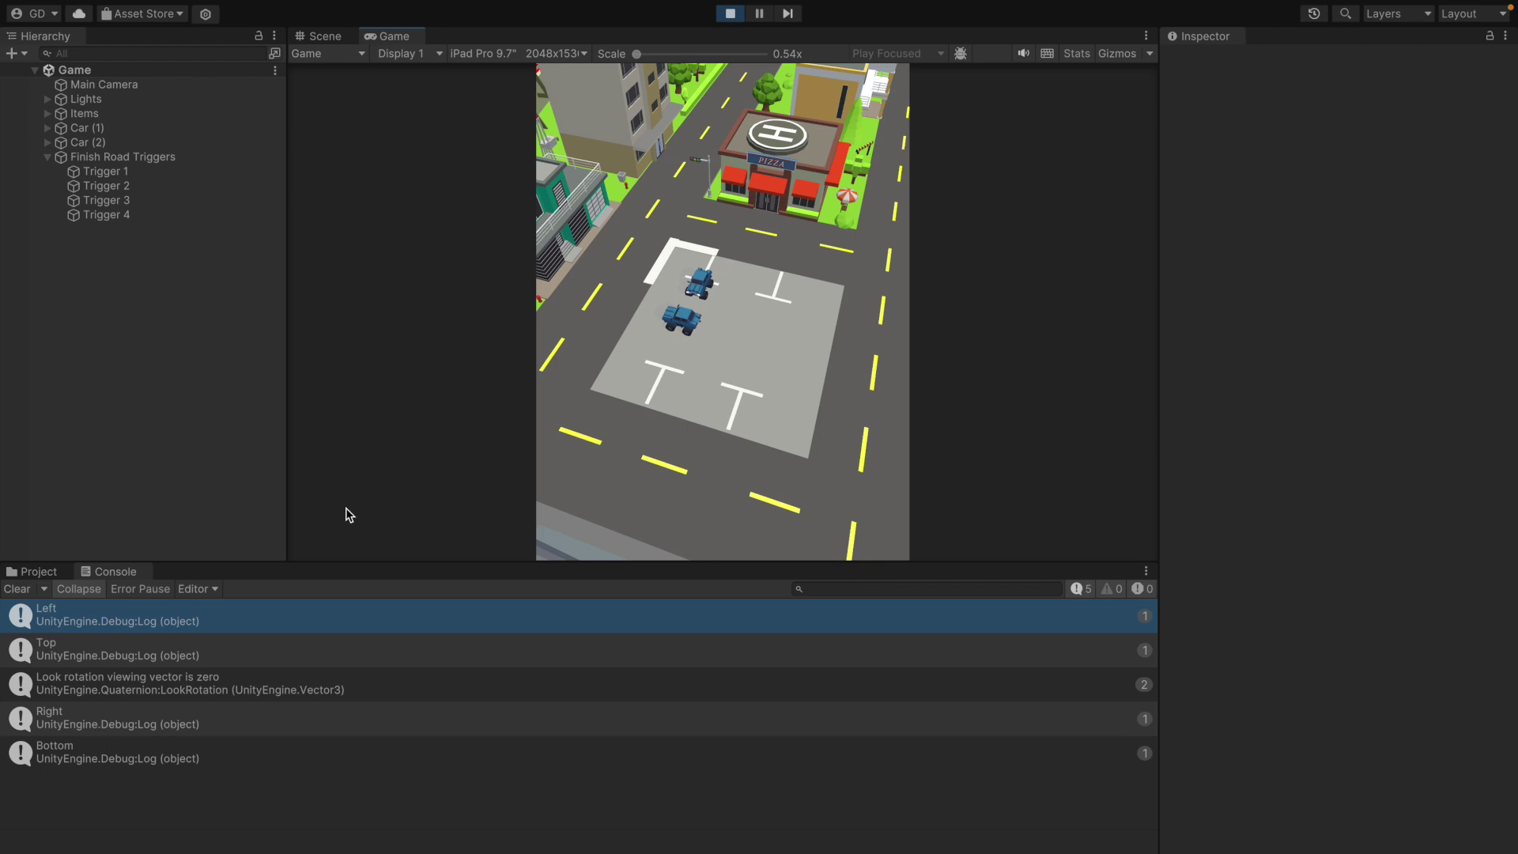
{"action": "left_click", "coordinate": [730, 13]}
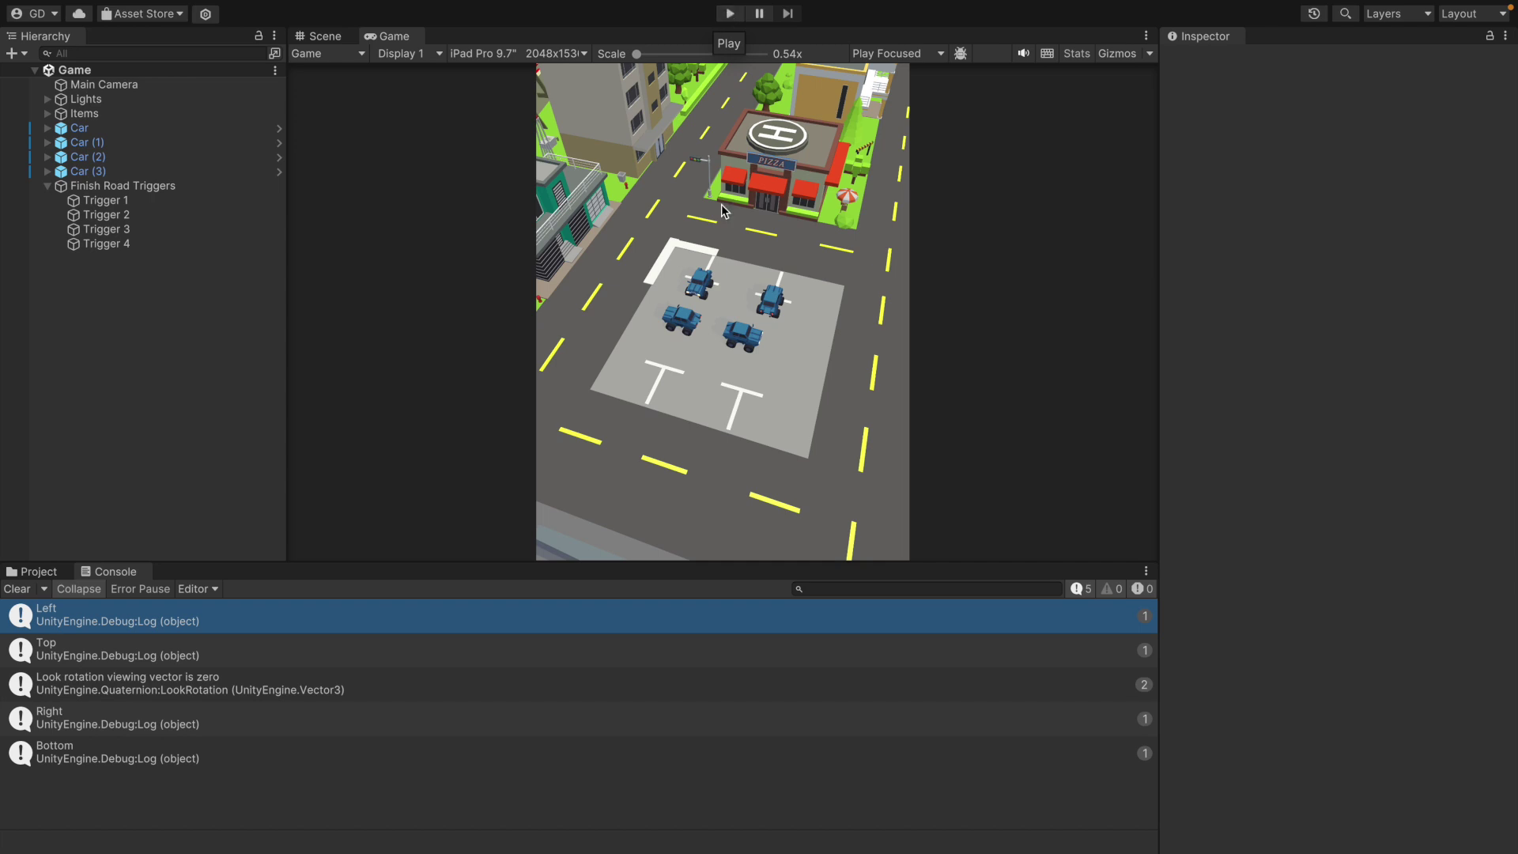
{"action": "key", "text": "ctrl+Right"}
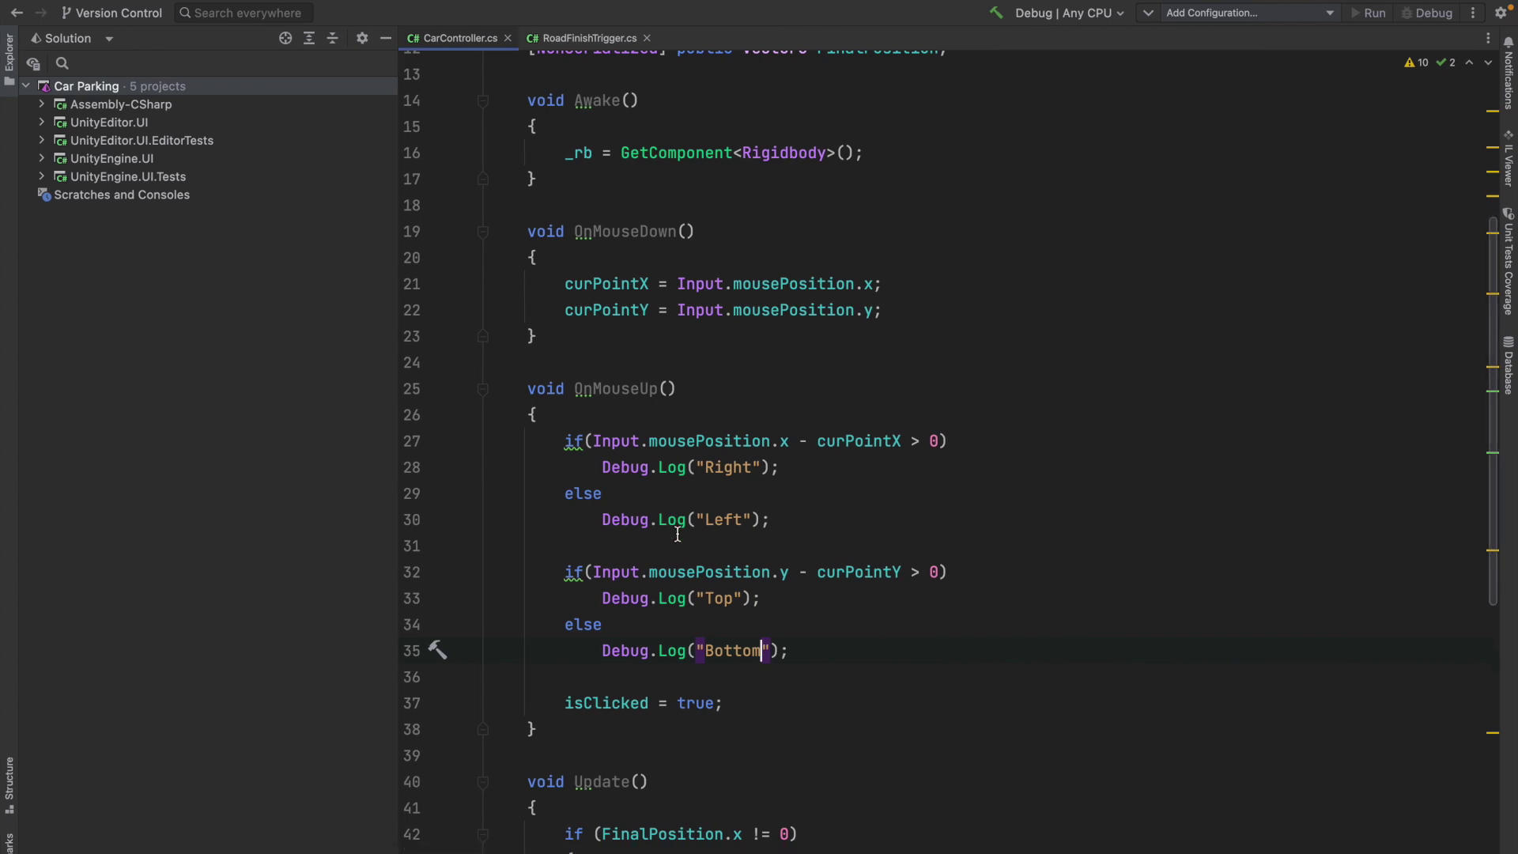
- Below FinalPosition, add a private enum Direction with Right, Left, Top, Bottom
{"action": "scroll", "coordinate": [693, 475], "scroll_direction": "up", "scroll_amount": 5}
{"action": "left_click", "coordinate": [995, 357]}
{"action": "key", "text": "Return"}
{"action": "key", "text": "Return"}
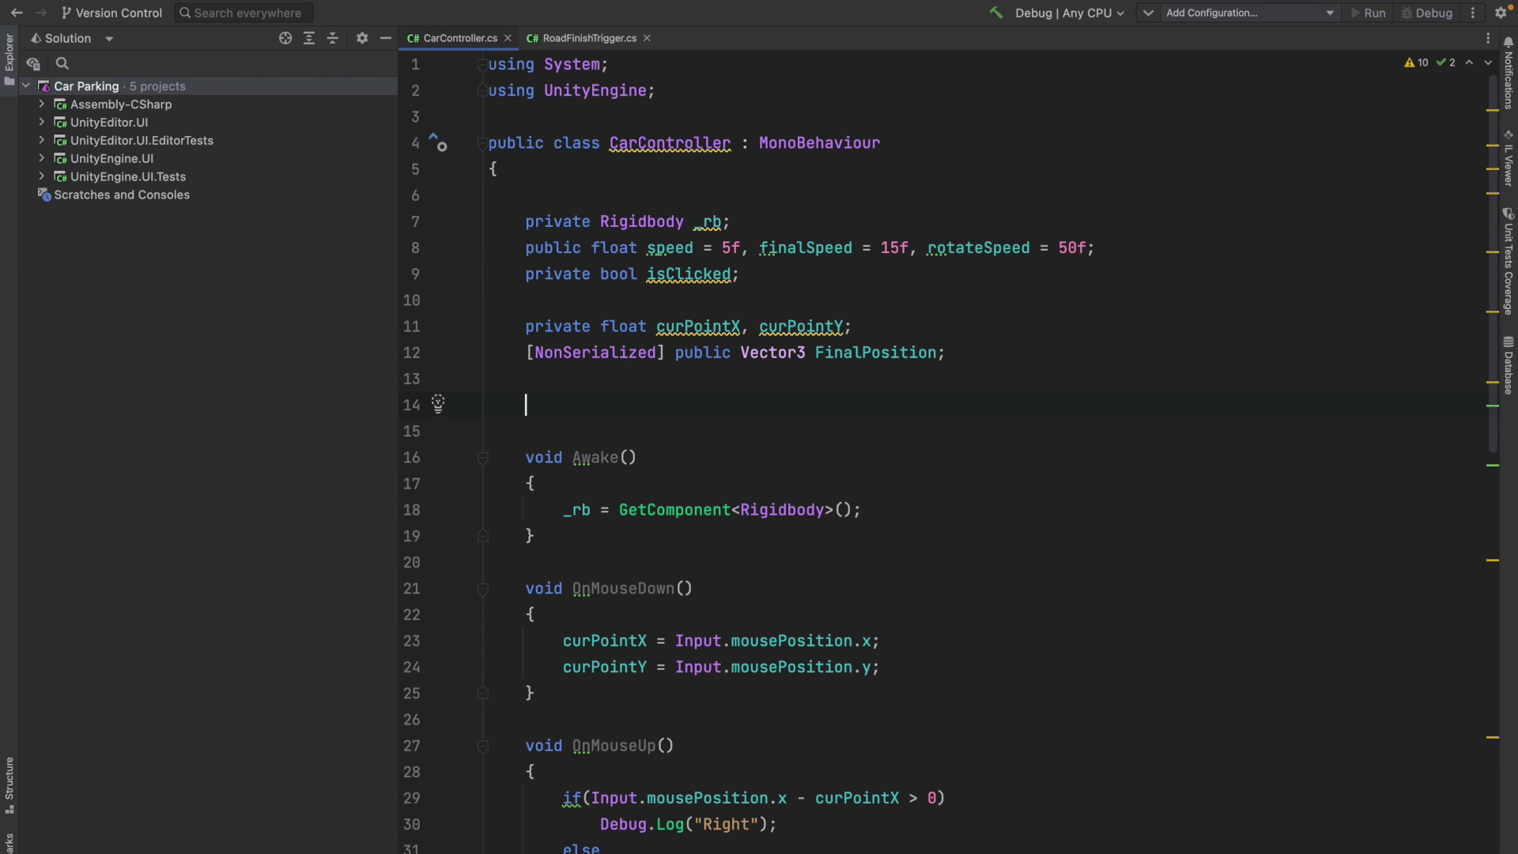
{"action": "type", "text": "pr"}
{"action": "key", "text": "Return"}
{"action": "type", "text": "private enum"}
{"action": "key", "text": "Return"}
{"action": "type", "text": "Direction{"}
{"action": "key", "text": "Return"}
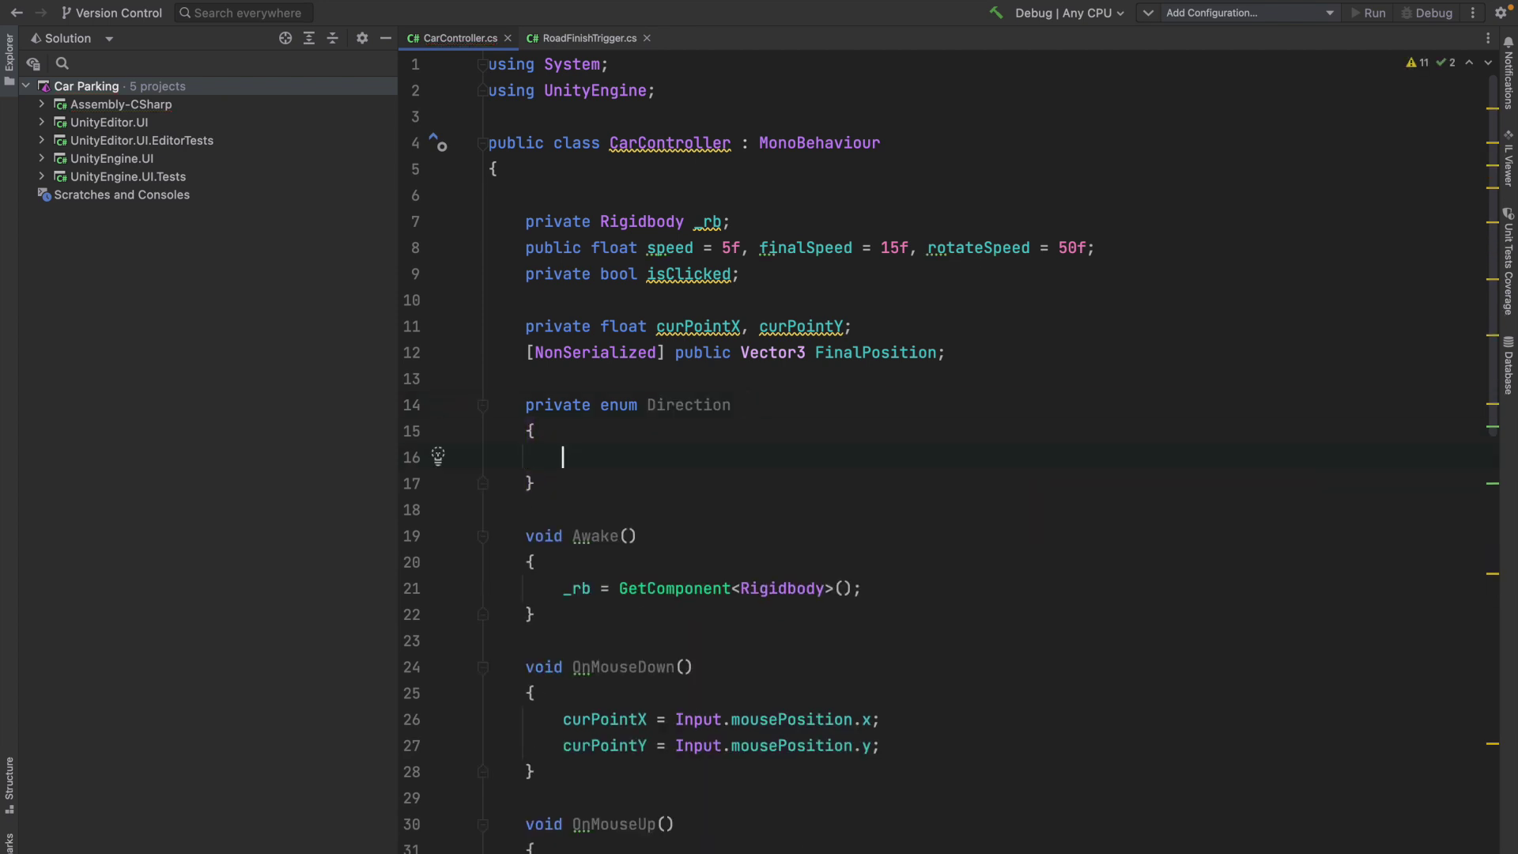
{"action": "type", "text": "Right"}
{"action": "type", "text": ", Left, Top, Bot"}
{"action": "key", "text": "BackSpace"}
{"action": "key", "text": "BackSpace"}
{"action": "type", "text": "ottom"}
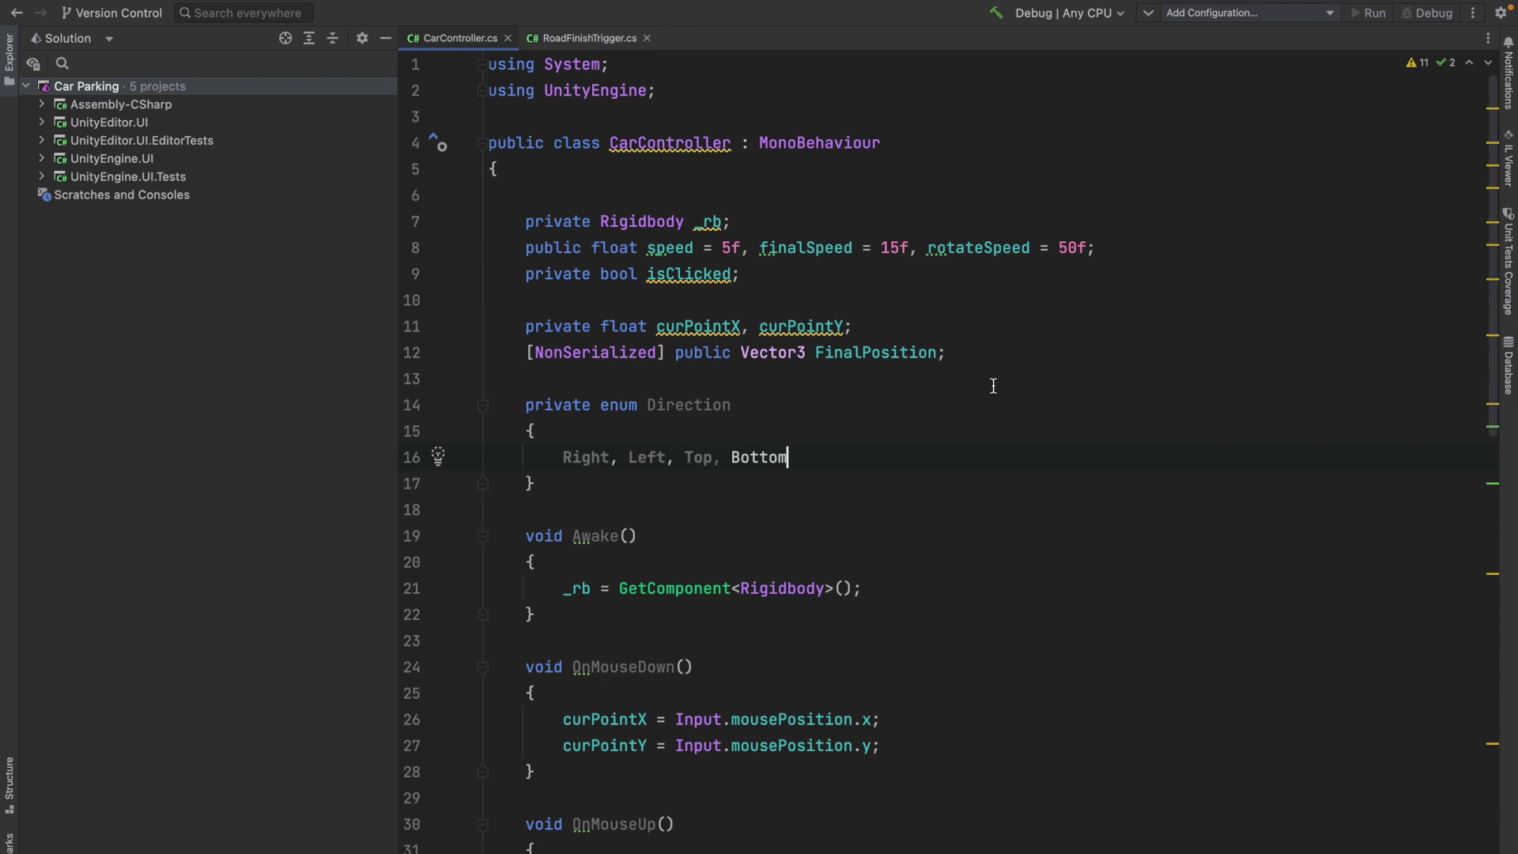
- Add None to the enum and declare private Direction CarDirectionX = Direction.None
{"action": "scroll", "coordinate": [669, 479], "scroll_direction": "down", "scroll_amount": 2}
{"action": "key", "text": "Down"}
{"action": "key", "text": "Return"}
{"action": "key", "text": "Return"}
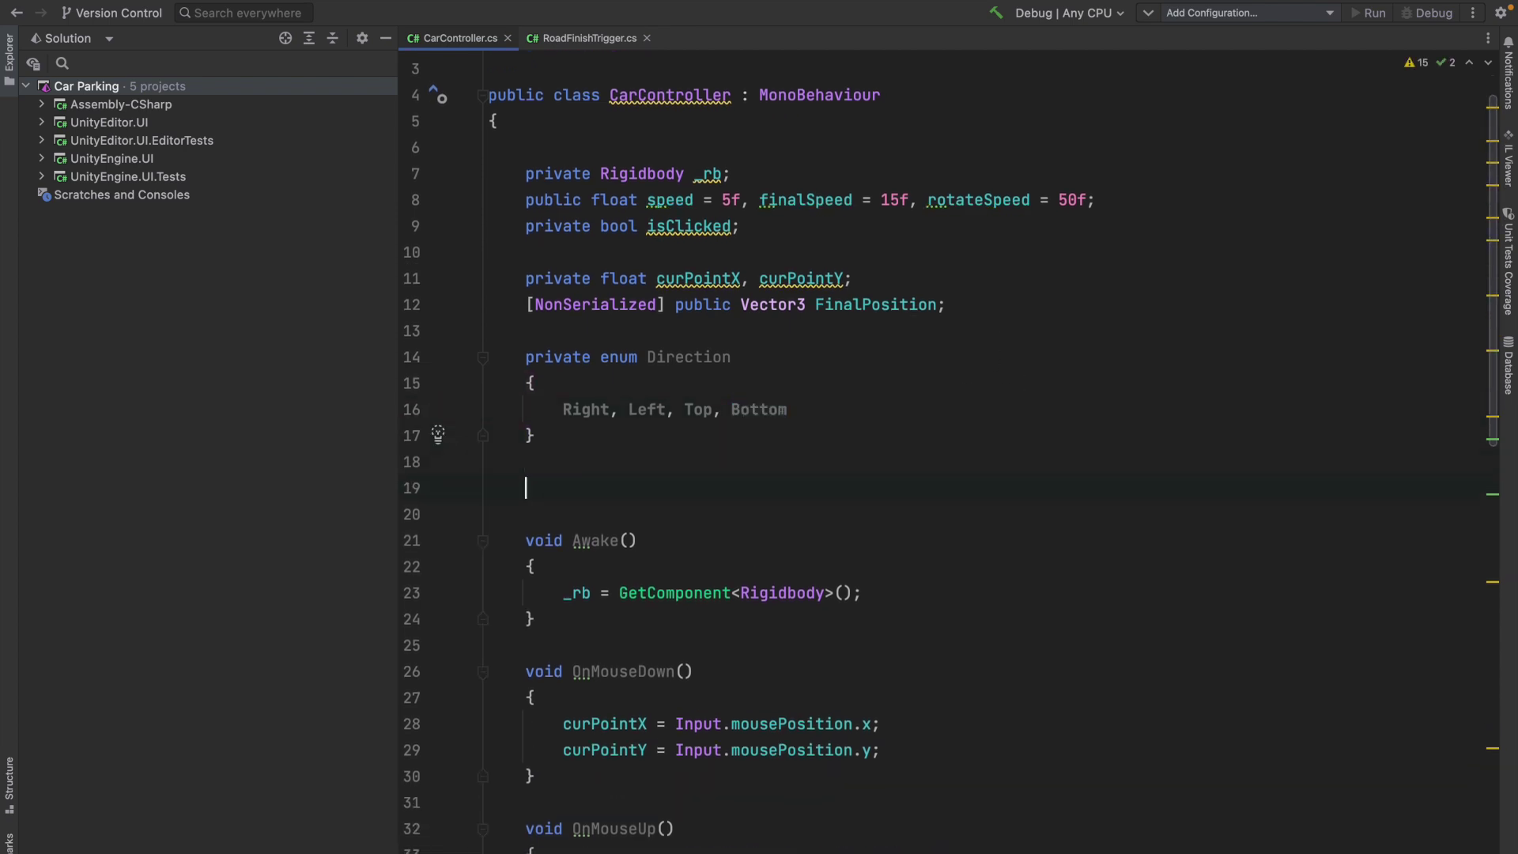
{"action": "type", "text": "private "}
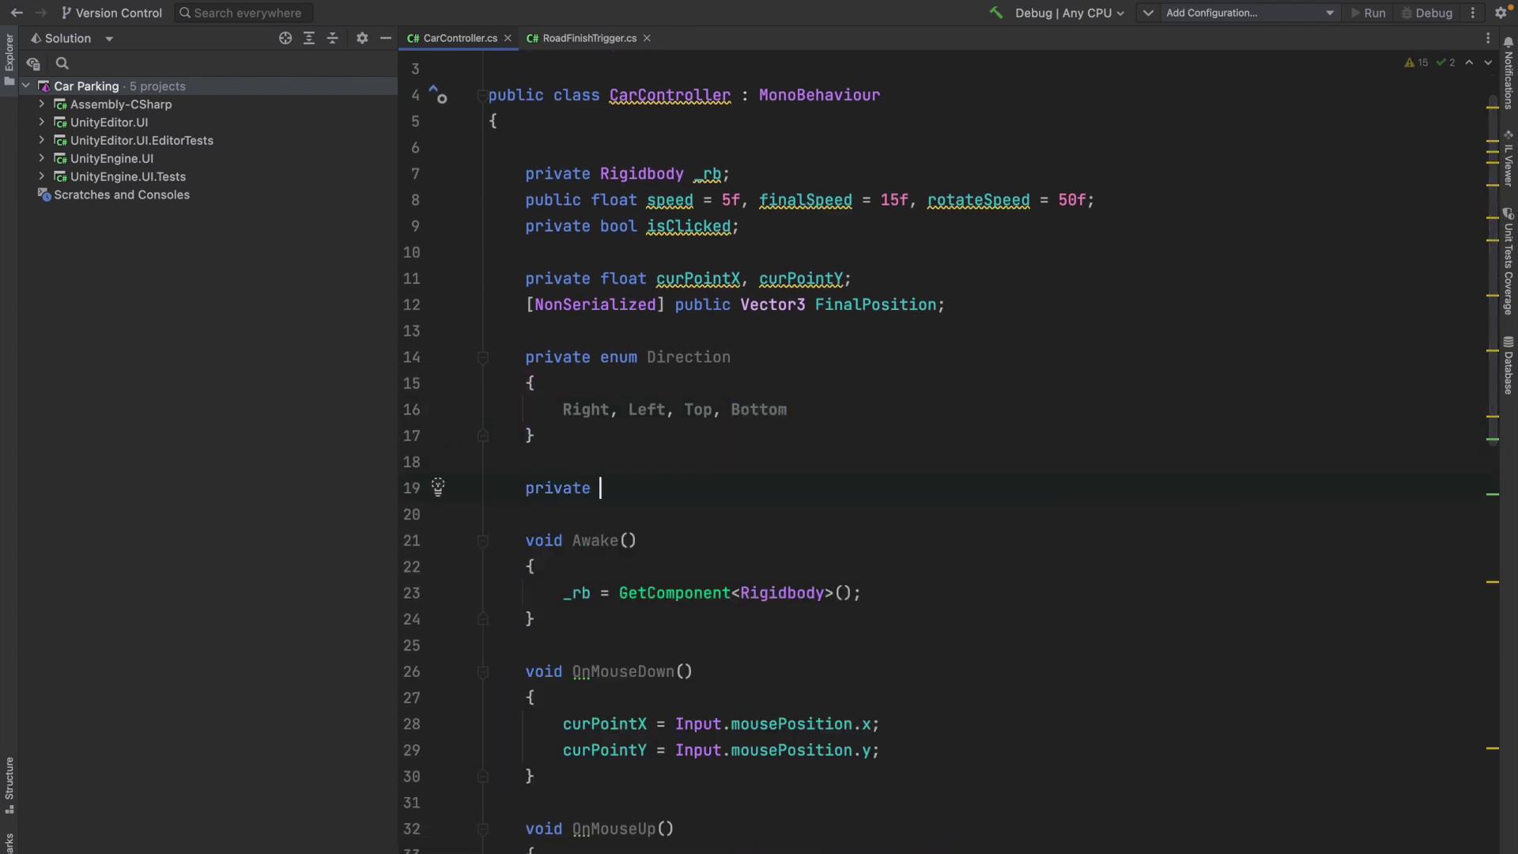
{"action": "type", "text": "Dir"}
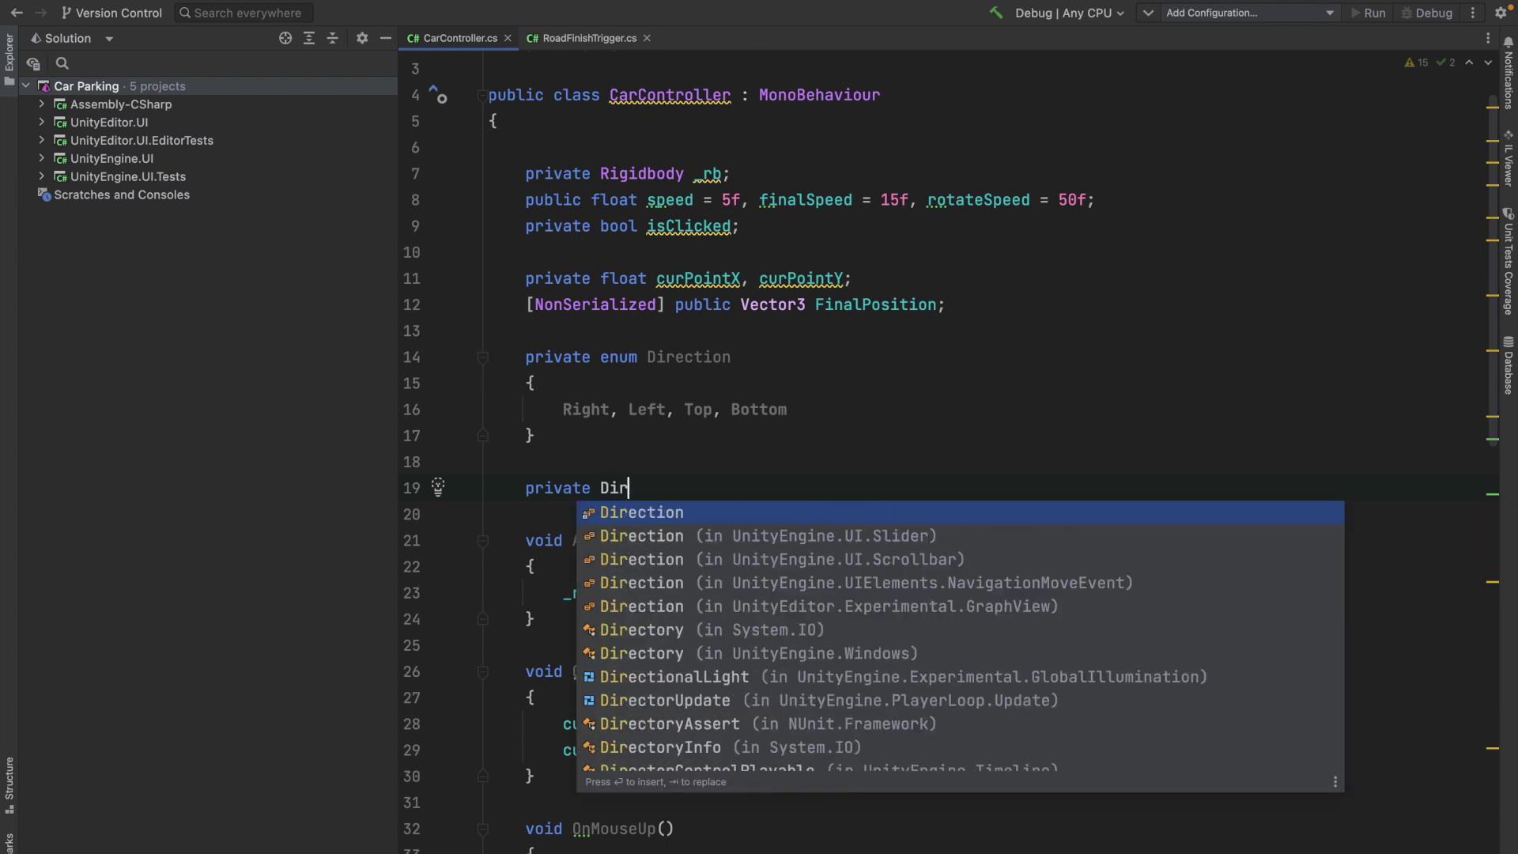
{"action": "key", "text": "Return"}
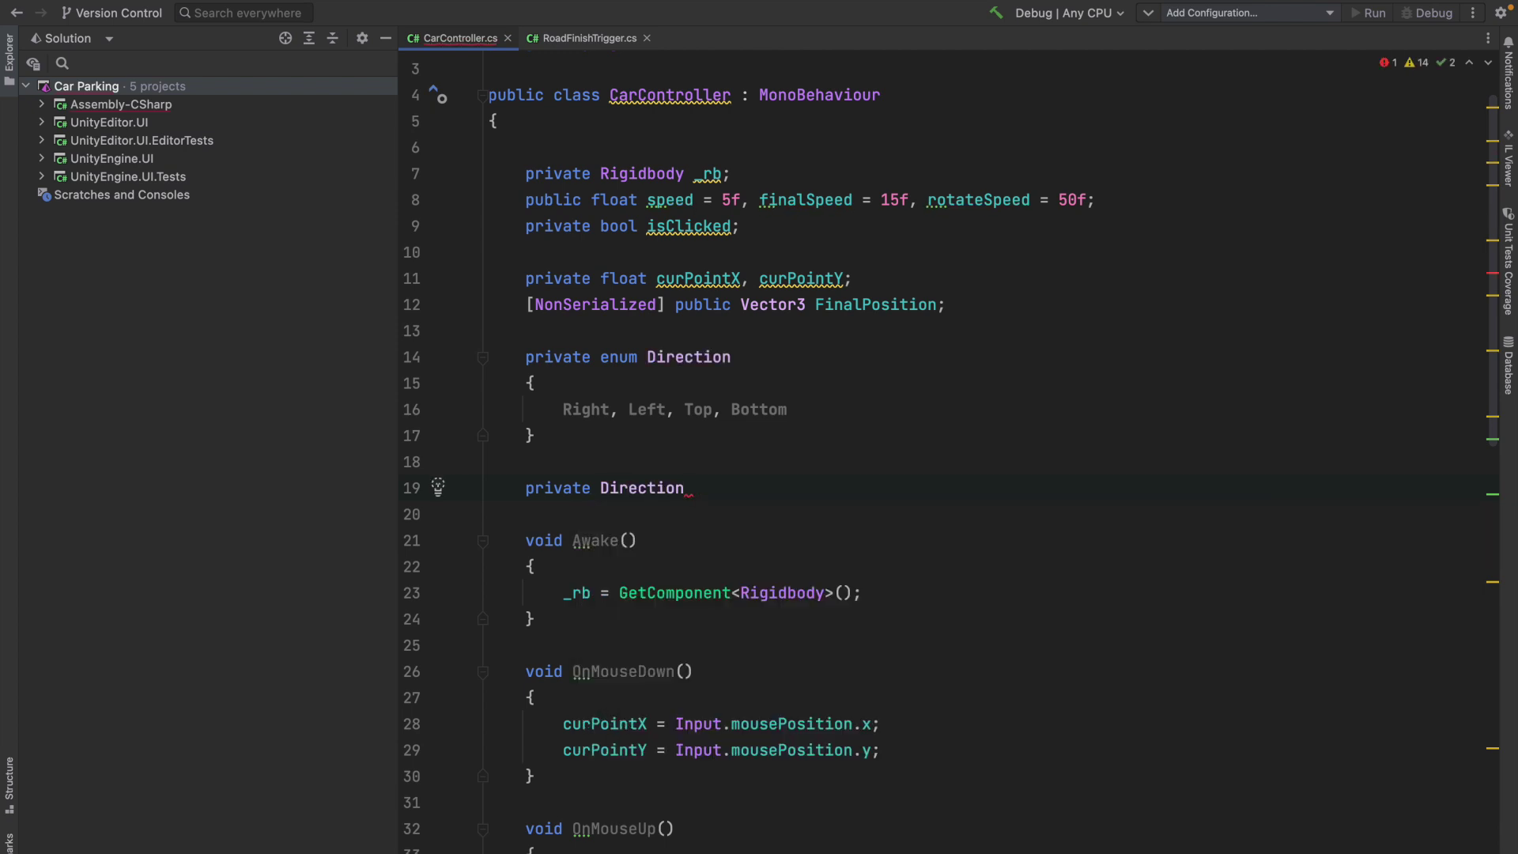
{"action": "type", "text": "CarDirectionX"}
{"action": "type", "text": " ="}
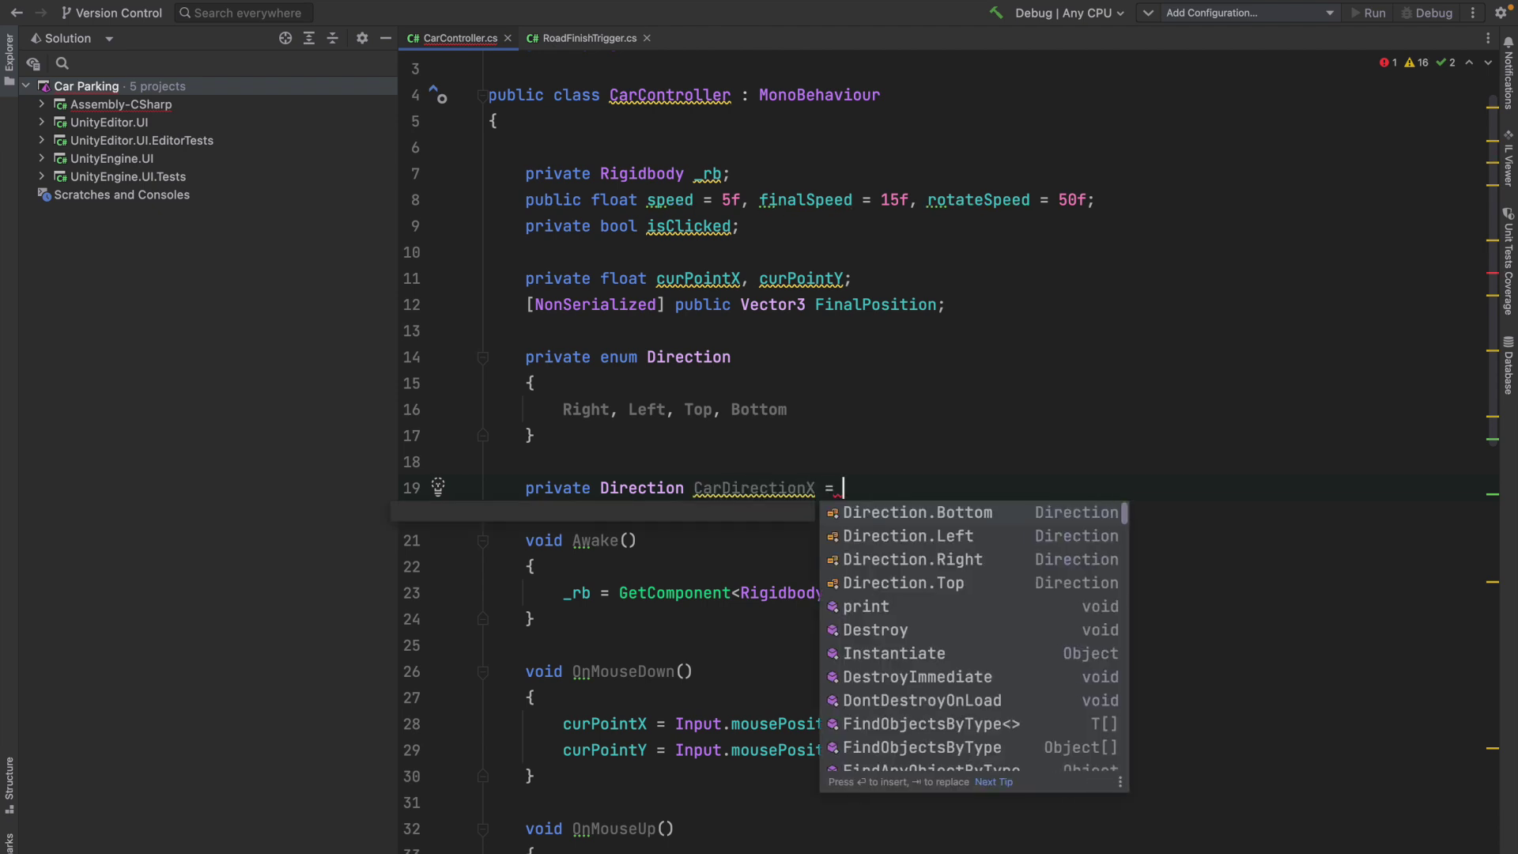
{"action": "left_click", "coordinate": [843, 407]}
{"action": "type", "text": ", Non"}
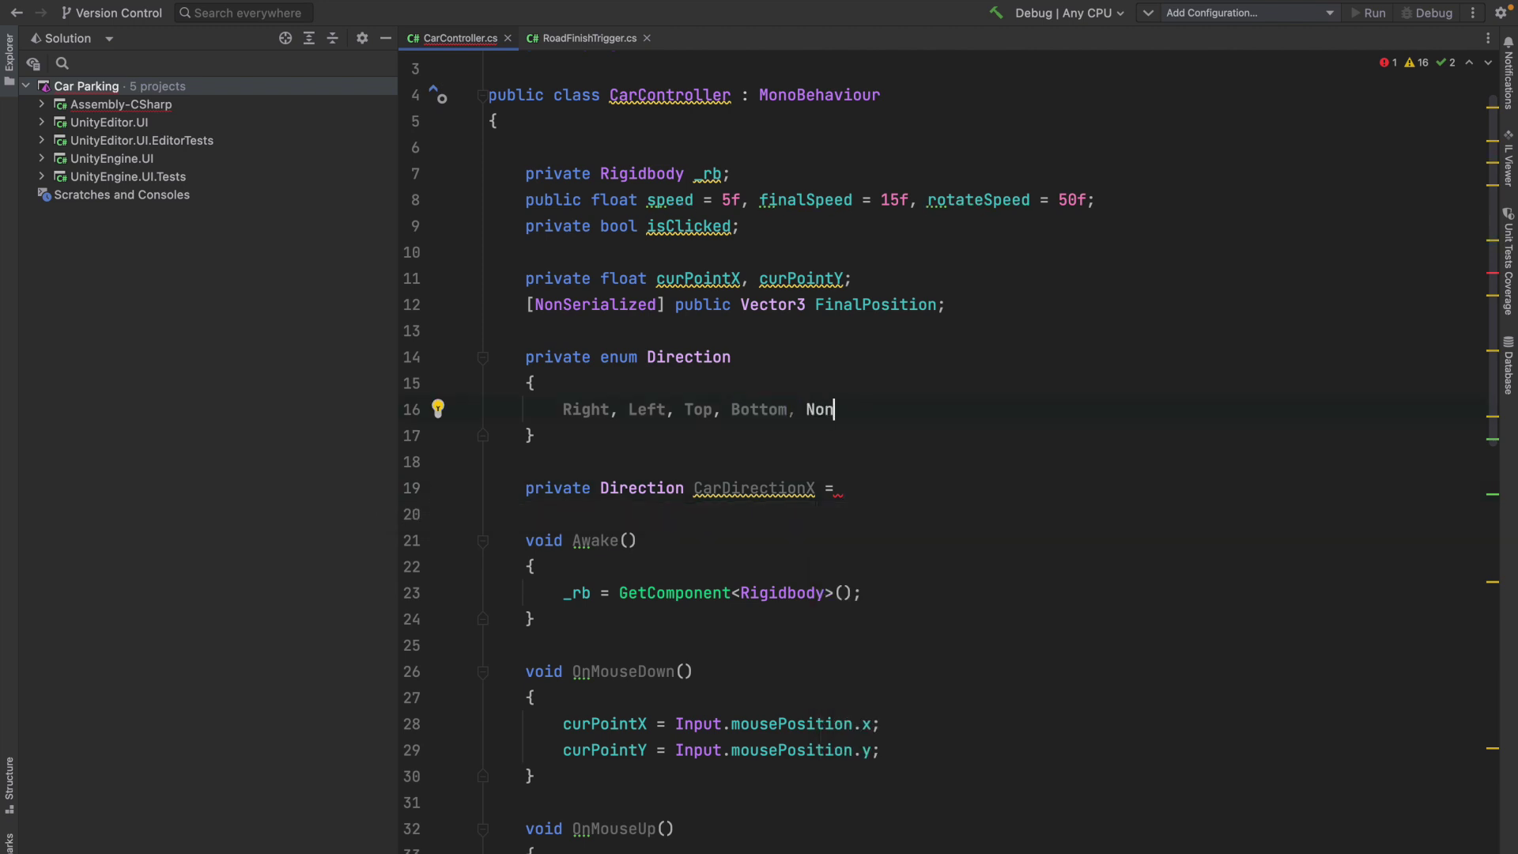
{"action": "left_click", "coordinate": [875, 489]}
{"action": "type", "text": "Dir"}
{"action": "key", "text": "Down"}
{"action": "key", "text": "Down"}
{"action": "key", "text": "Down"}
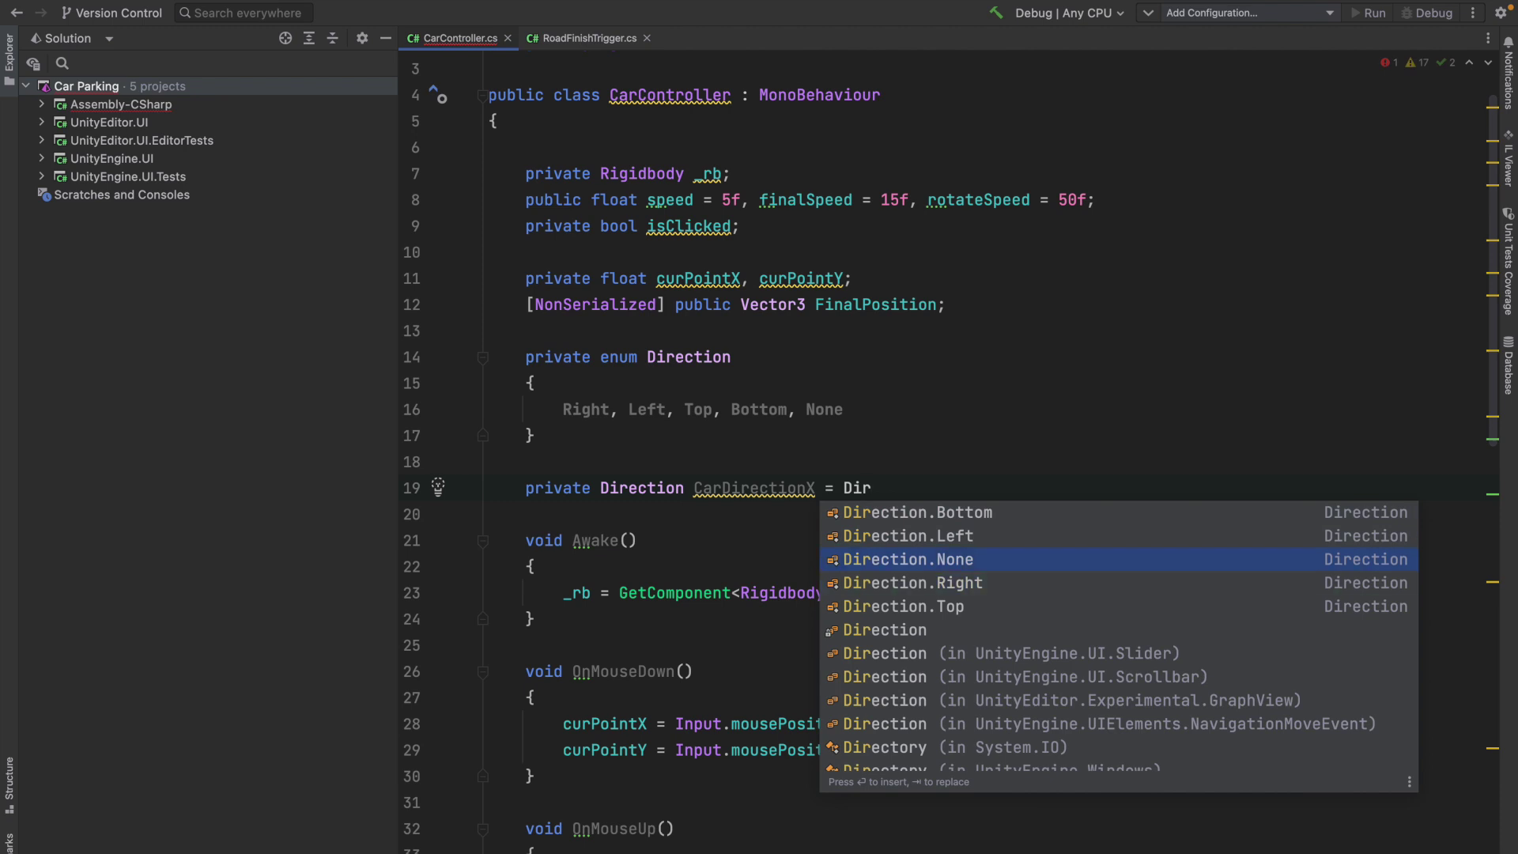
{"action": "key", "text": "Return"}
{"action": "type", "text": ";"}
- Duplicate the field as CarDirectionY, also initialised to Direction.None
{"action": "key", "text": "Home"}
{"action": "key", "text": "End"}
{"action": "key", "text": "ctrl+d"}
{"action": "left_click", "coordinate": [815, 516]}
{"action": "key", "text": "BackSpace"}
{"action": "type", "text": "Y"}
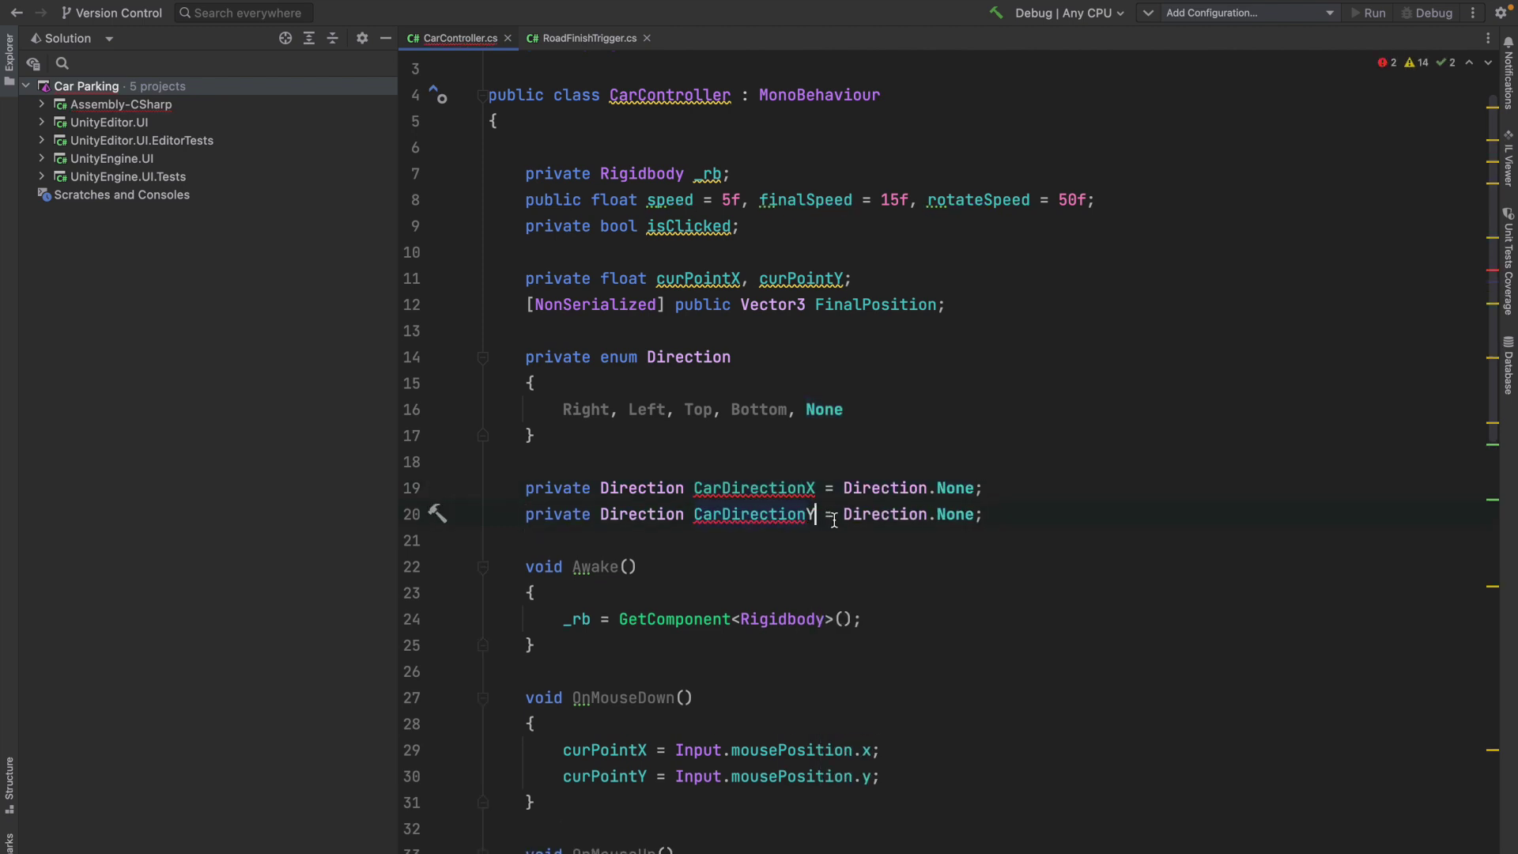
{"action": "key", "text": "Up"}
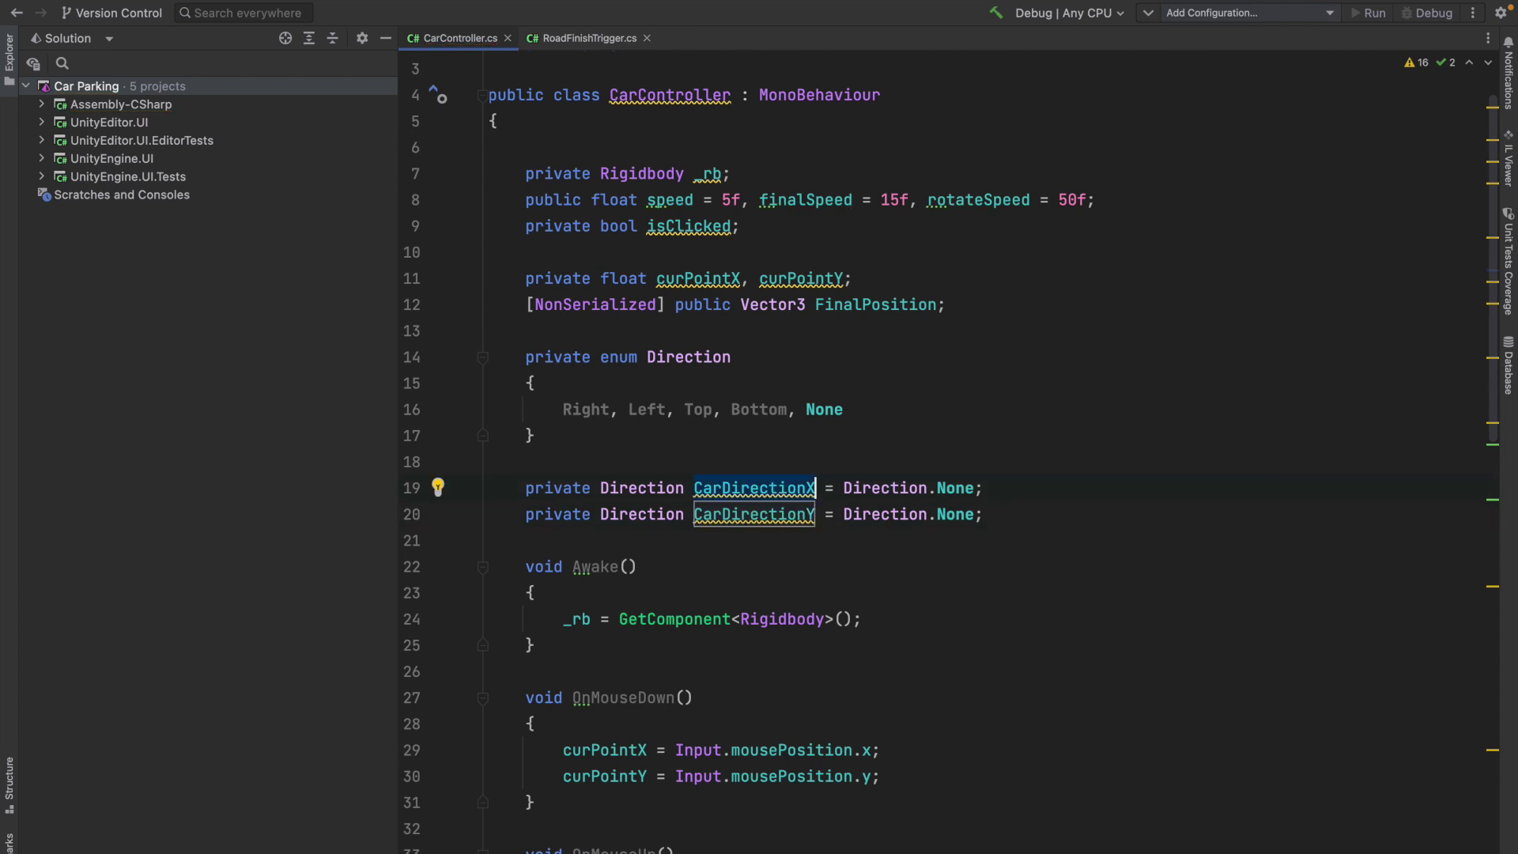
{"action": "scroll", "coordinate": [604, 614], "scroll_direction": "down", "scroll_amount": 3}
{"action": "scroll", "coordinate": [604, 614], "scroll_direction": "down", "scroll_amount": 1}
- Replace the Right and Left Debug.Log lines with CarDirectionX = Direction.Right and Direction.Left assignments
{"action": "left_click", "coordinate": [603, 614]}
{"action": "key", "text": "shift+End"}
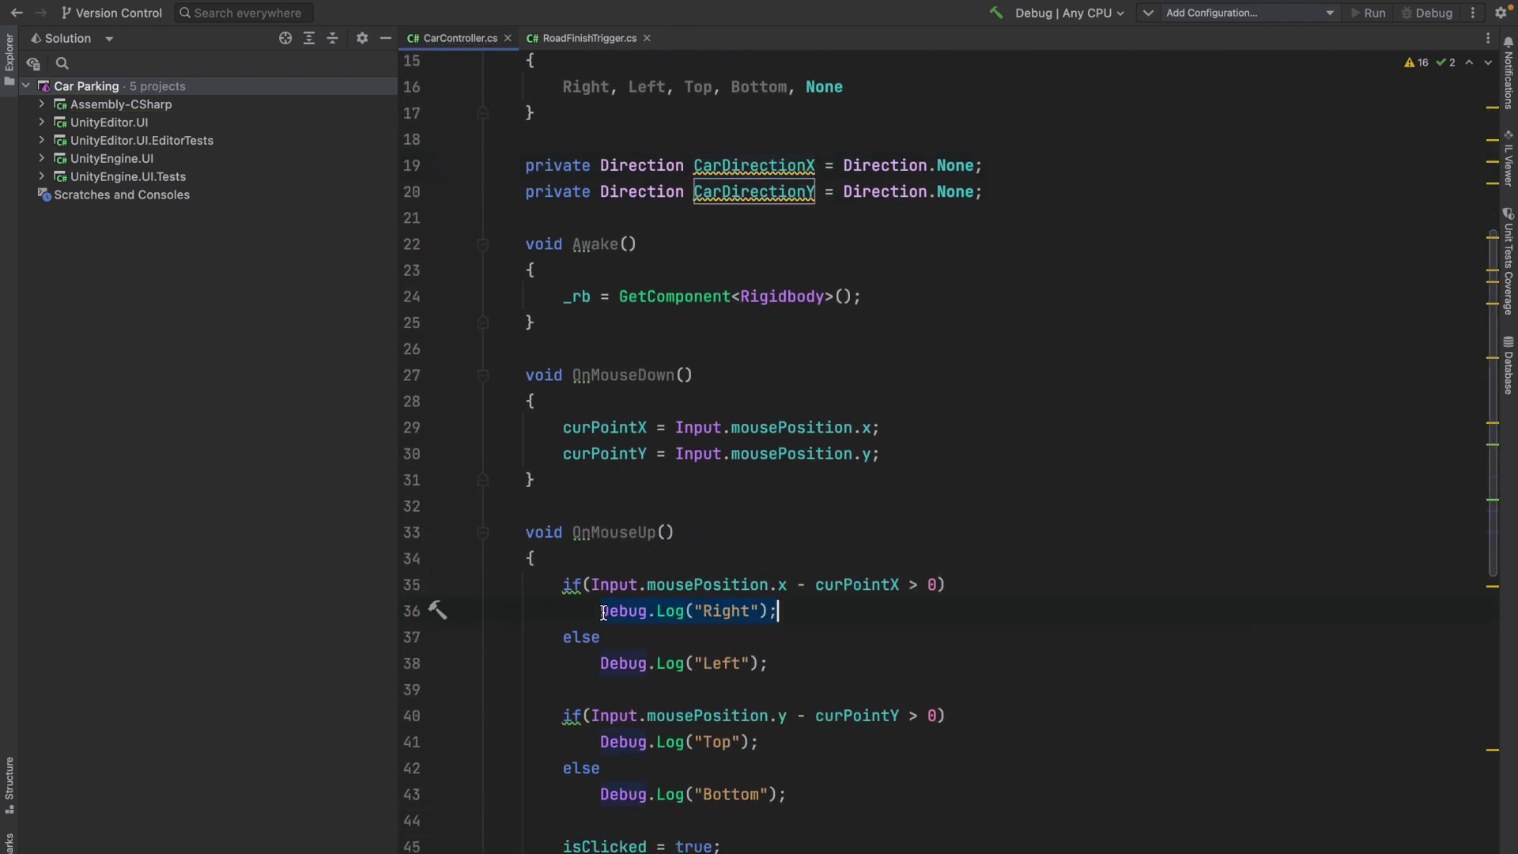
{"action": "type", "text": "CarDirectionX ="}
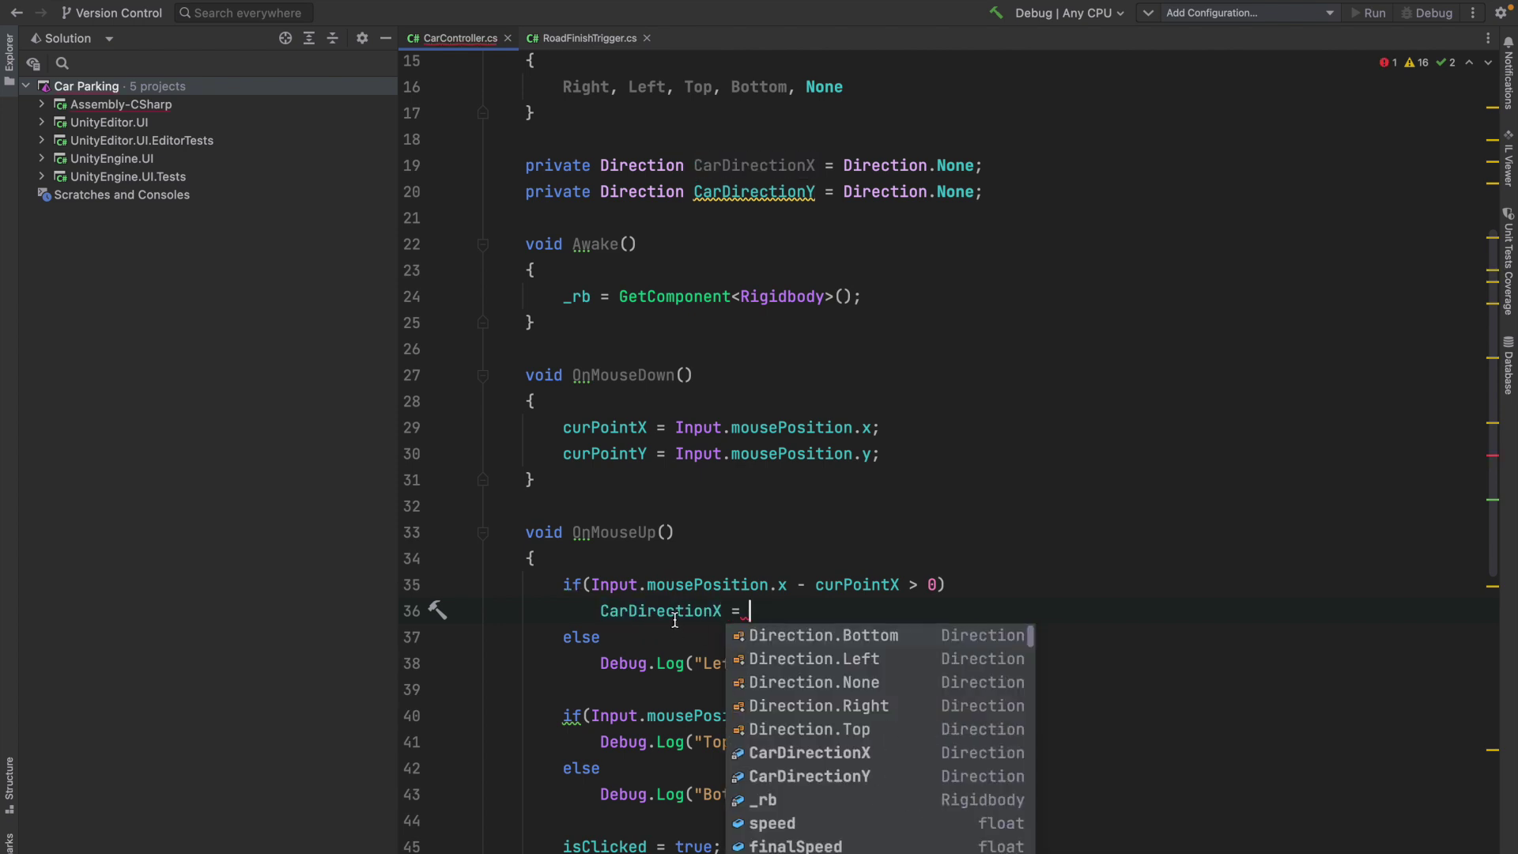
{"action": "key", "text": "Down"}
{"action": "key", "text": "Return"}
{"action": "left_click_drag", "start_coordinate": [602, 663], "coordinate": [767, 663]}
{"action": "type", "text": "CarDirectionX ="}
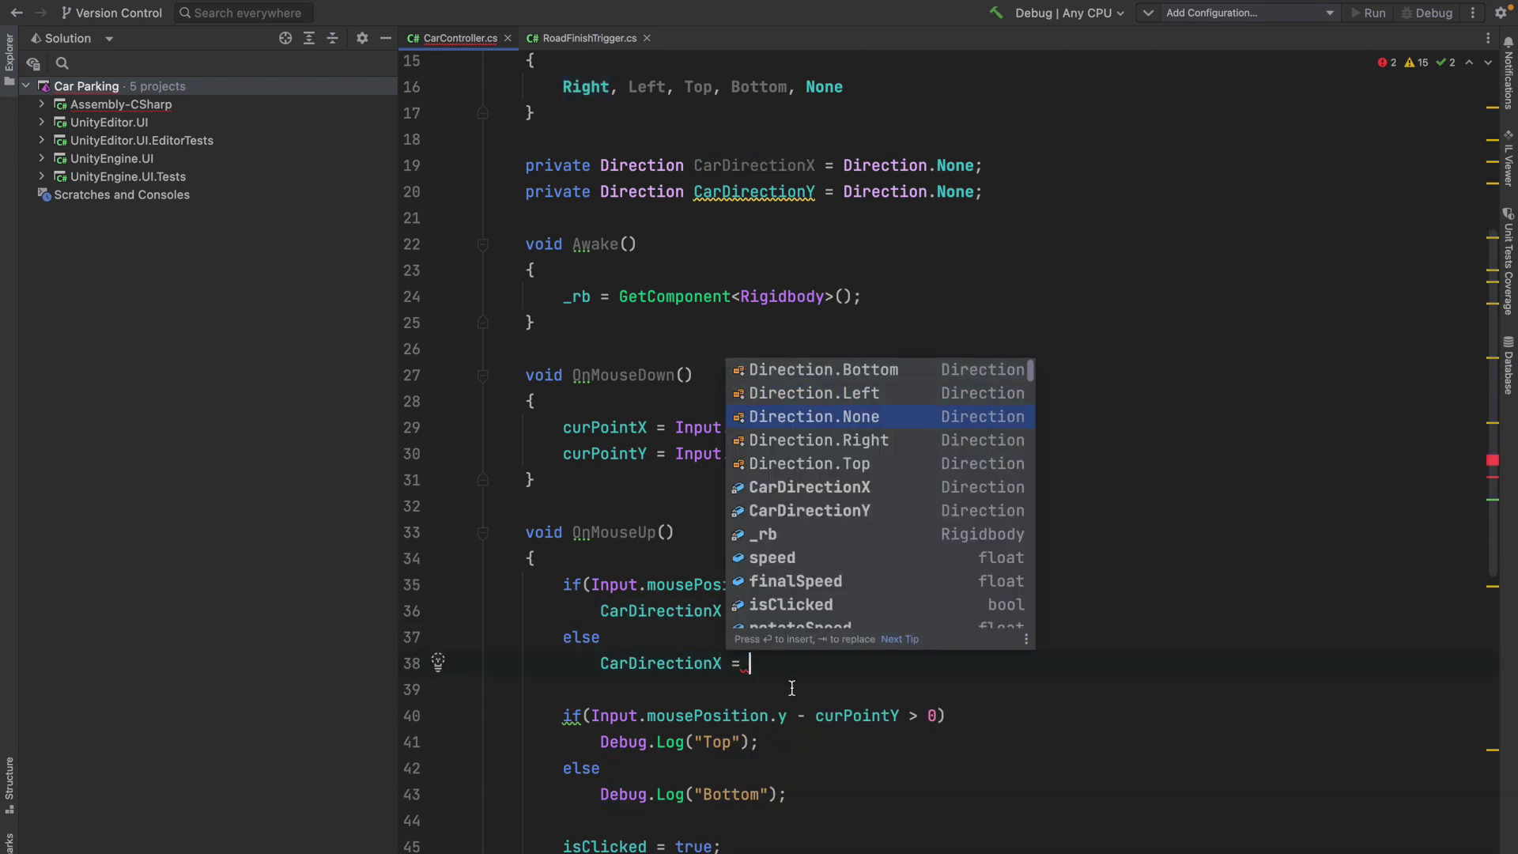
{"action": "key", "text": "Return"}
{"action": "type", "text": ";"}
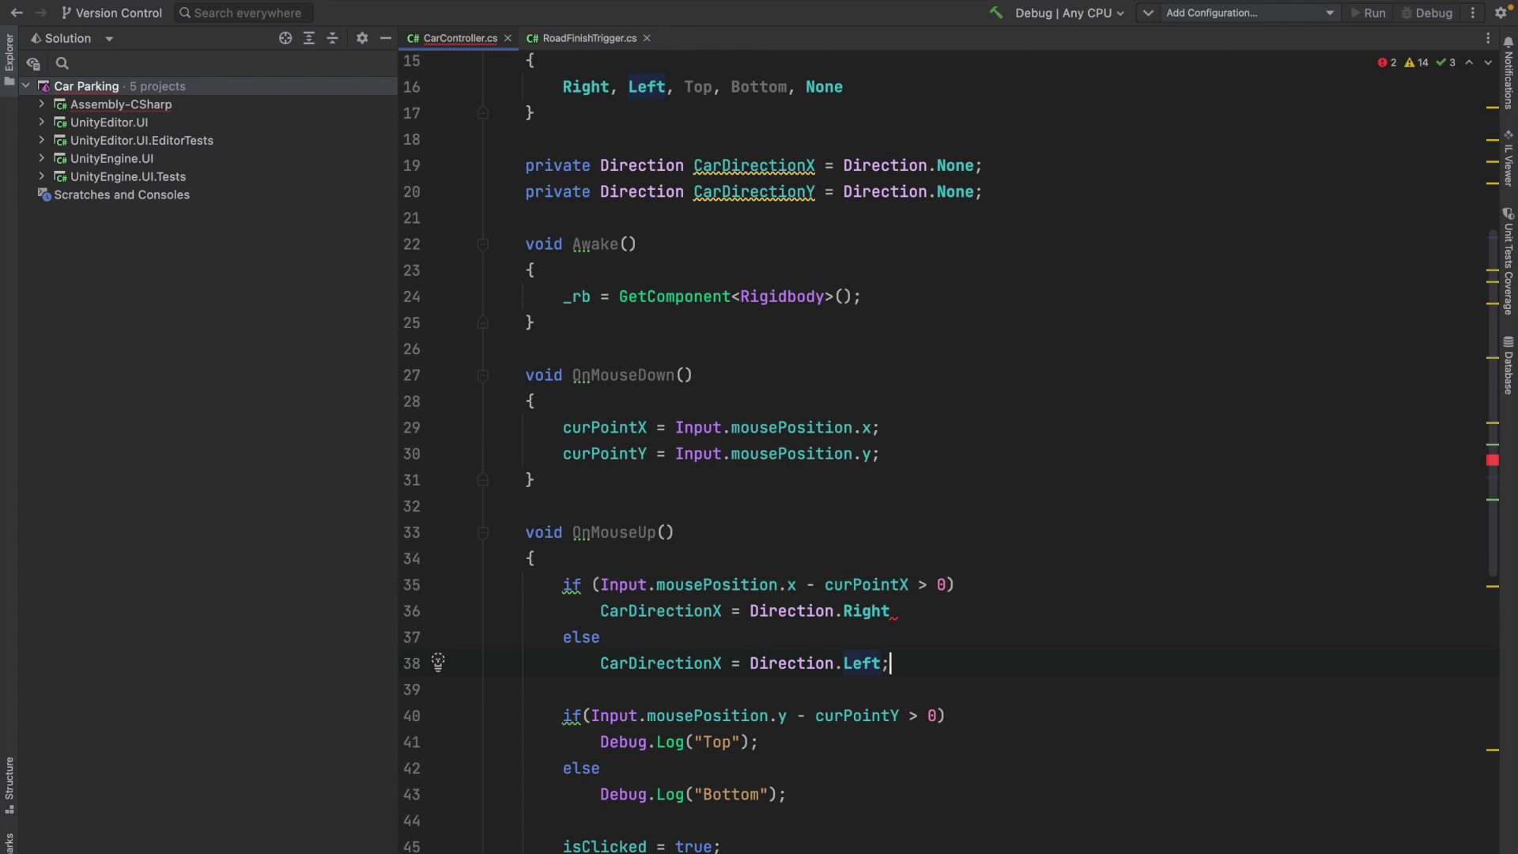
{"action": "left_click", "coordinate": [910, 611]}
{"action": "type", "text": ";"}
- Replace the Top and Bottom Debug.Log lines with CarDirectionY = Direction.Top and Direction.Bottom assignments
{"action": "left_click", "coordinate": [610, 741]}
{"action": "left_click_drag", "start_coordinate": [600, 741], "coordinate": [759, 742]}
{"action": "type", "text": "CarDirectionY ="}
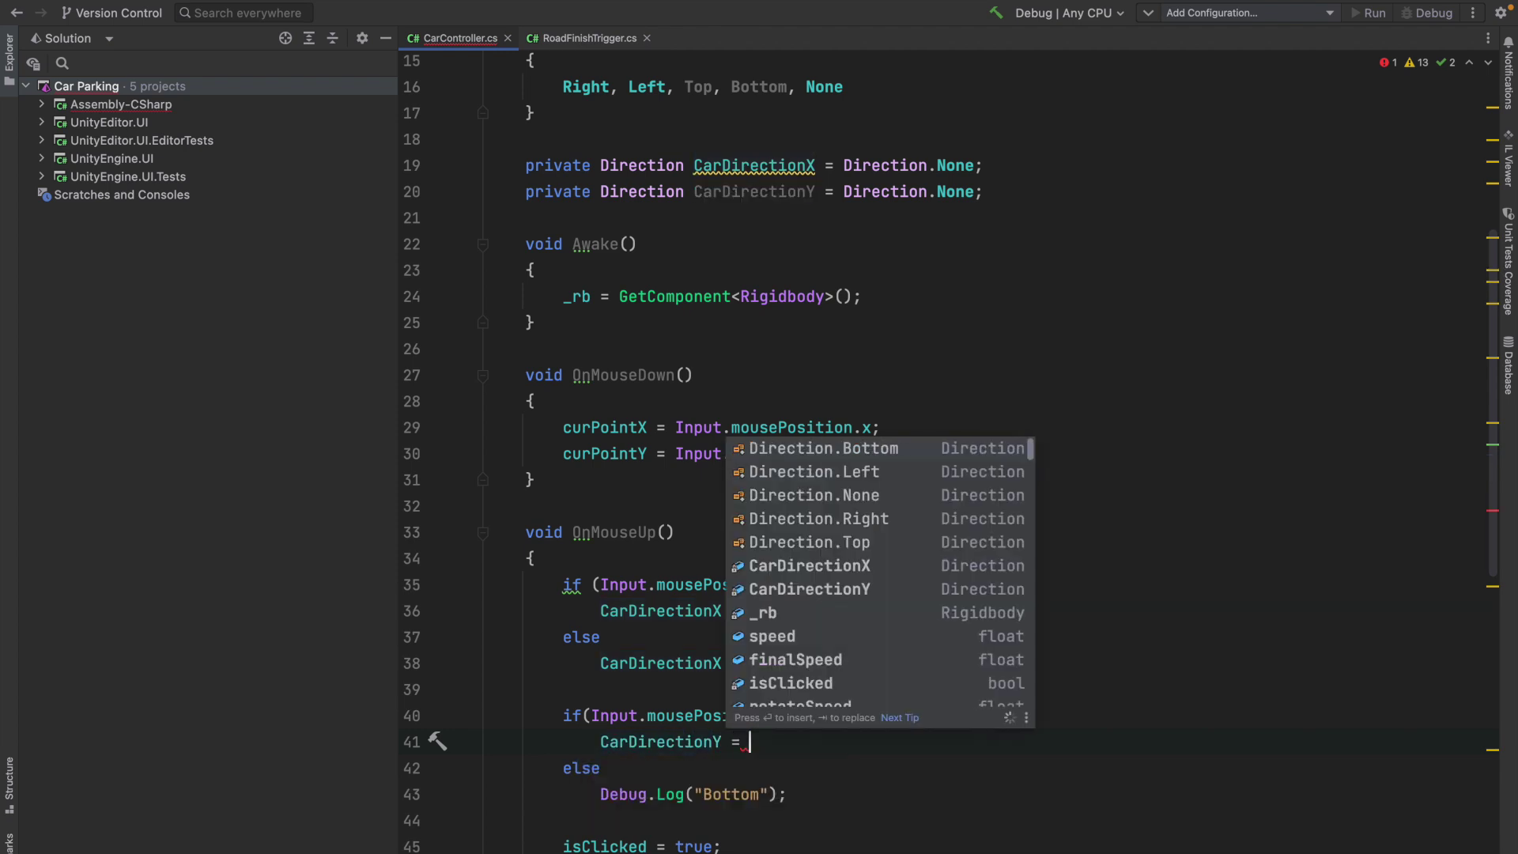
{"action": "key", "text": "Return"}
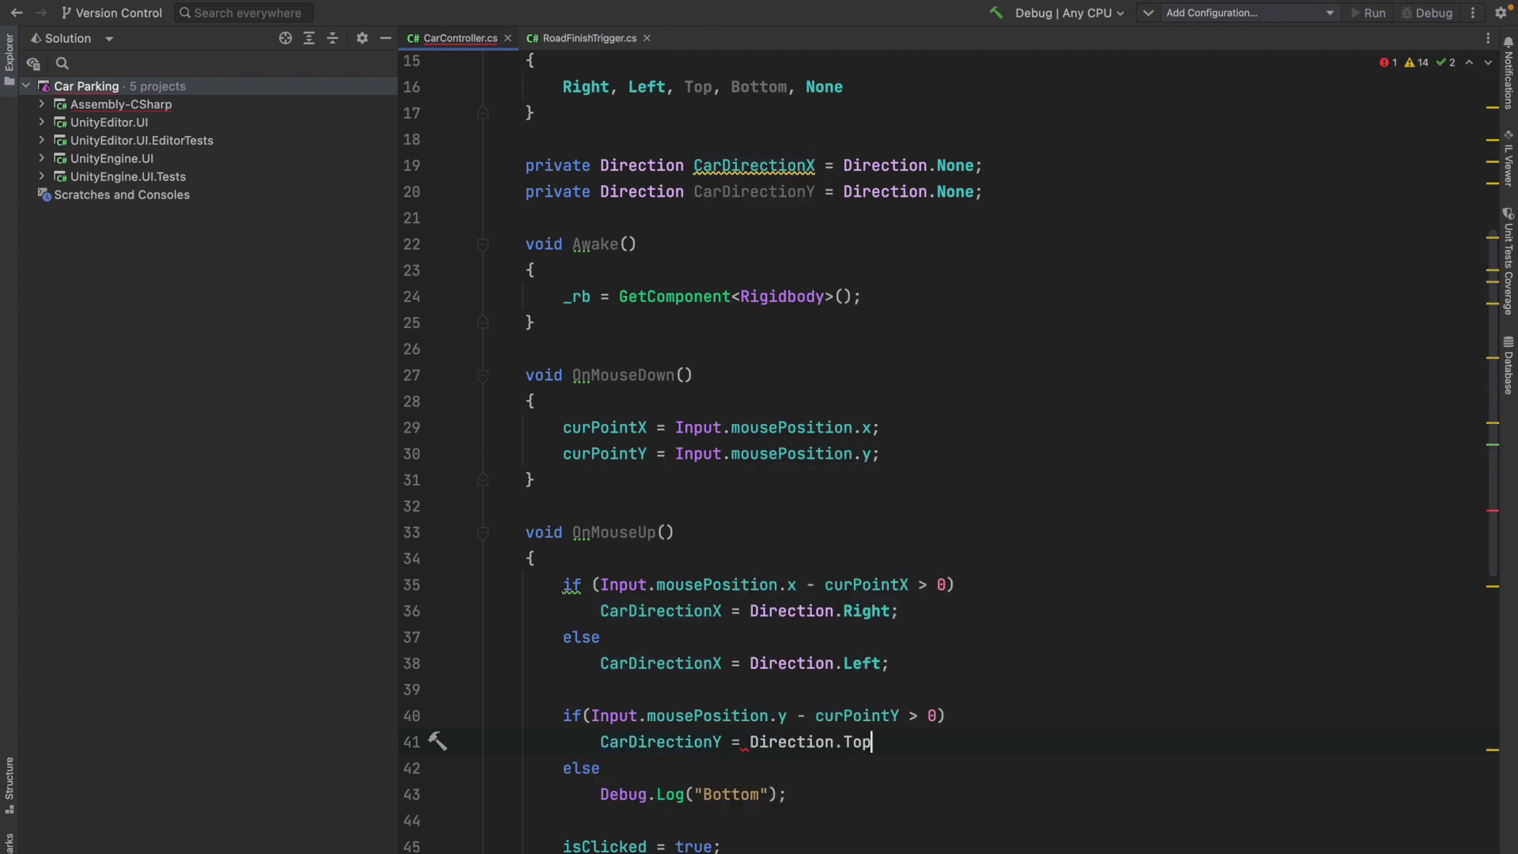
{"action": "type", "text": ";"}
{"action": "left_click", "coordinate": [601, 742], "text": "shift"}
{"action": "key", "text": "ctrl+c"}
{"action": "left_click", "coordinate": [599, 794]}
{"action": "left_click", "coordinate": [787, 794], "text": "shift"}
{"action": "key", "text": "ctrl+v"}
{"action": "double_click", "coordinate": [858, 794]}
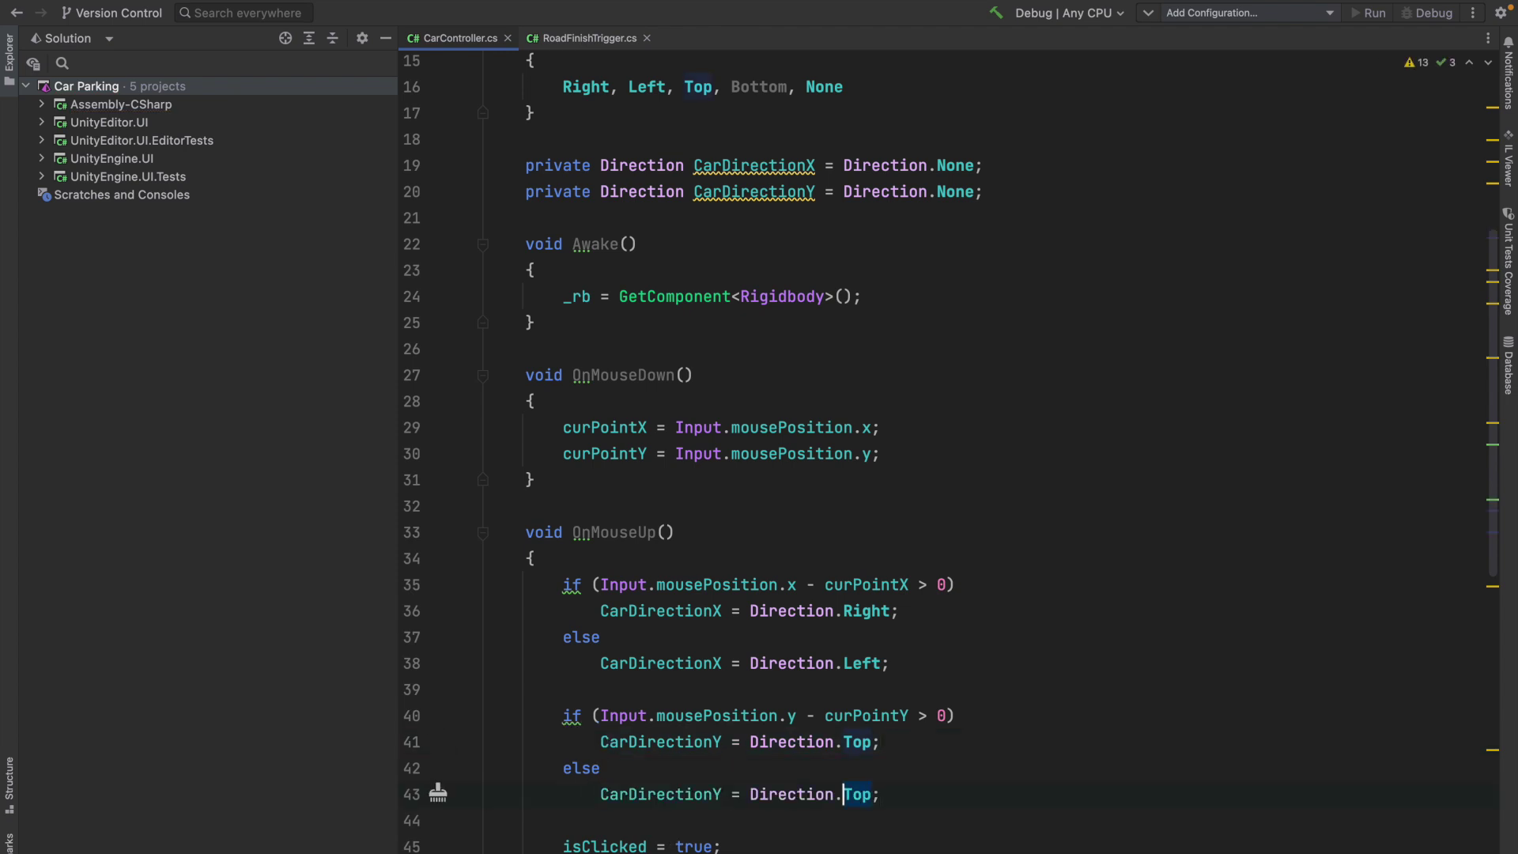
{"action": "type", "text": "Bottom"}
{"action": "left_click", "coordinate": [866, 744]}
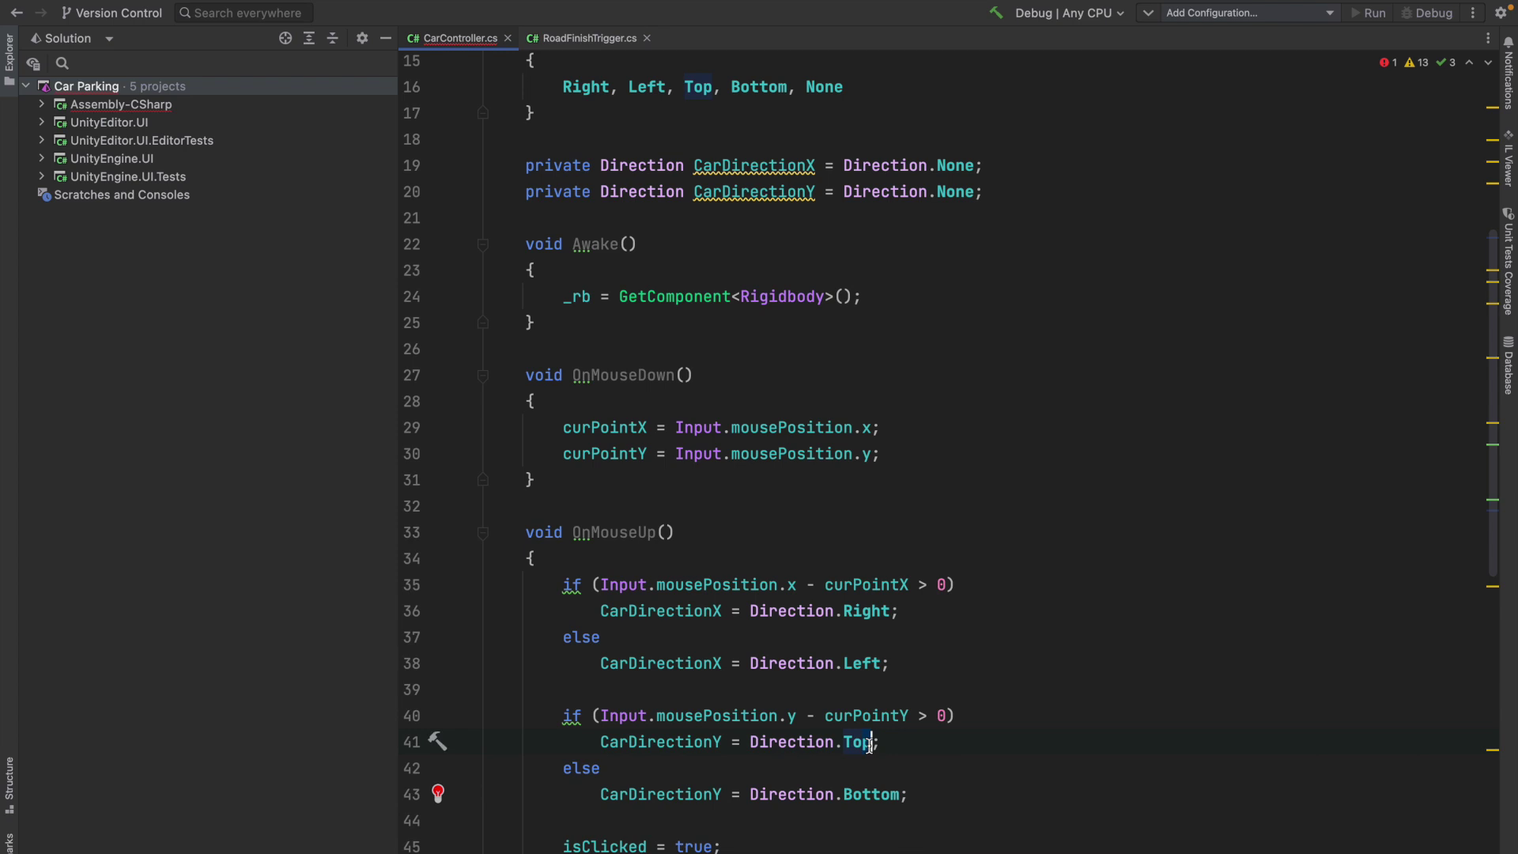
{"action": "scroll", "coordinate": [839, 652], "scroll_direction": "down", "scroll_amount": 1}
{"action": "scroll", "coordinate": [839, 652], "scroll_direction": "down", "scroll_amount": 2}
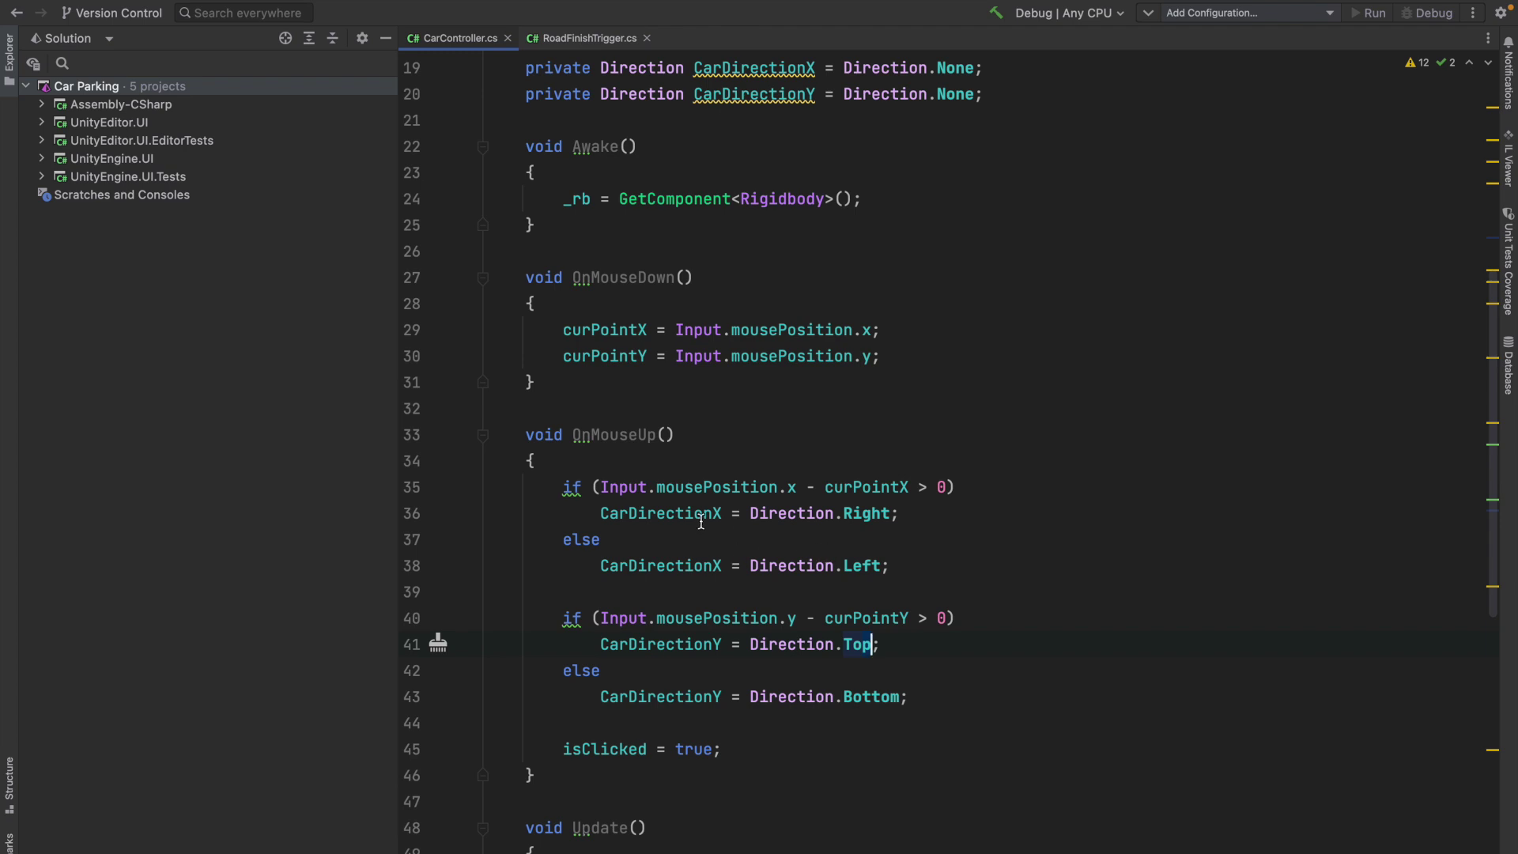
{"action": "mouse_move", "coordinate": [701, 521]}
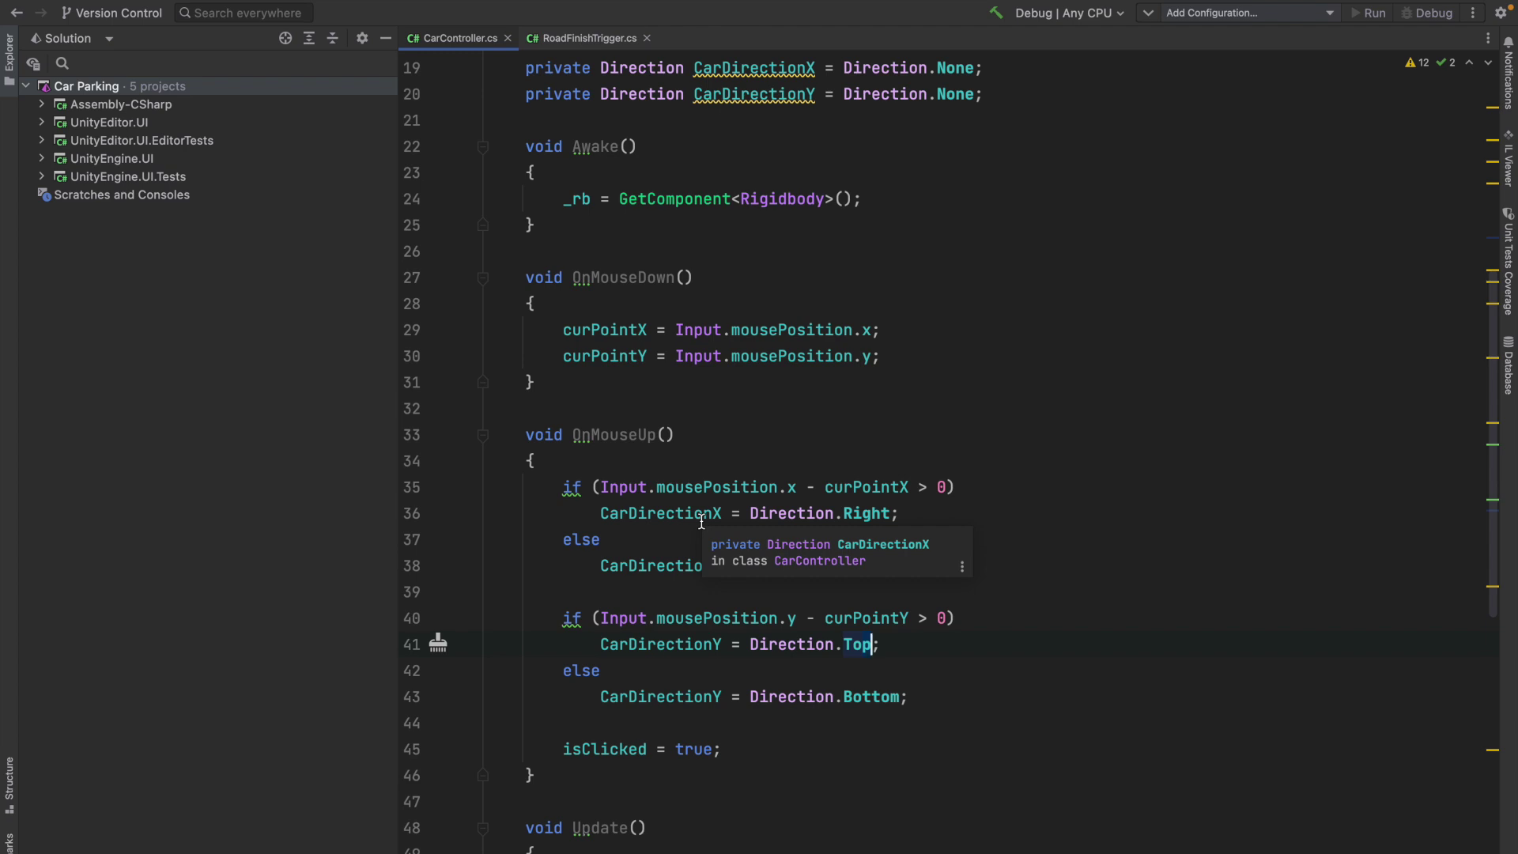
{"action": "scroll", "coordinate": [701, 522], "scroll_direction": "down", "scroll_amount": 1}
- Wrap FixedUpdate's MovePosition call in a braced if block with blank lines above it
{"action": "scroll", "coordinate": [702, 522], "scroll_direction": "down", "scroll_amount": 3}
{"action": "scroll", "coordinate": [702, 522], "scroll_direction": "down", "scroll_amount": 3}
{"action": "scroll", "coordinate": [734, 397], "scroll_direction": "down", "scroll_amount": 3}
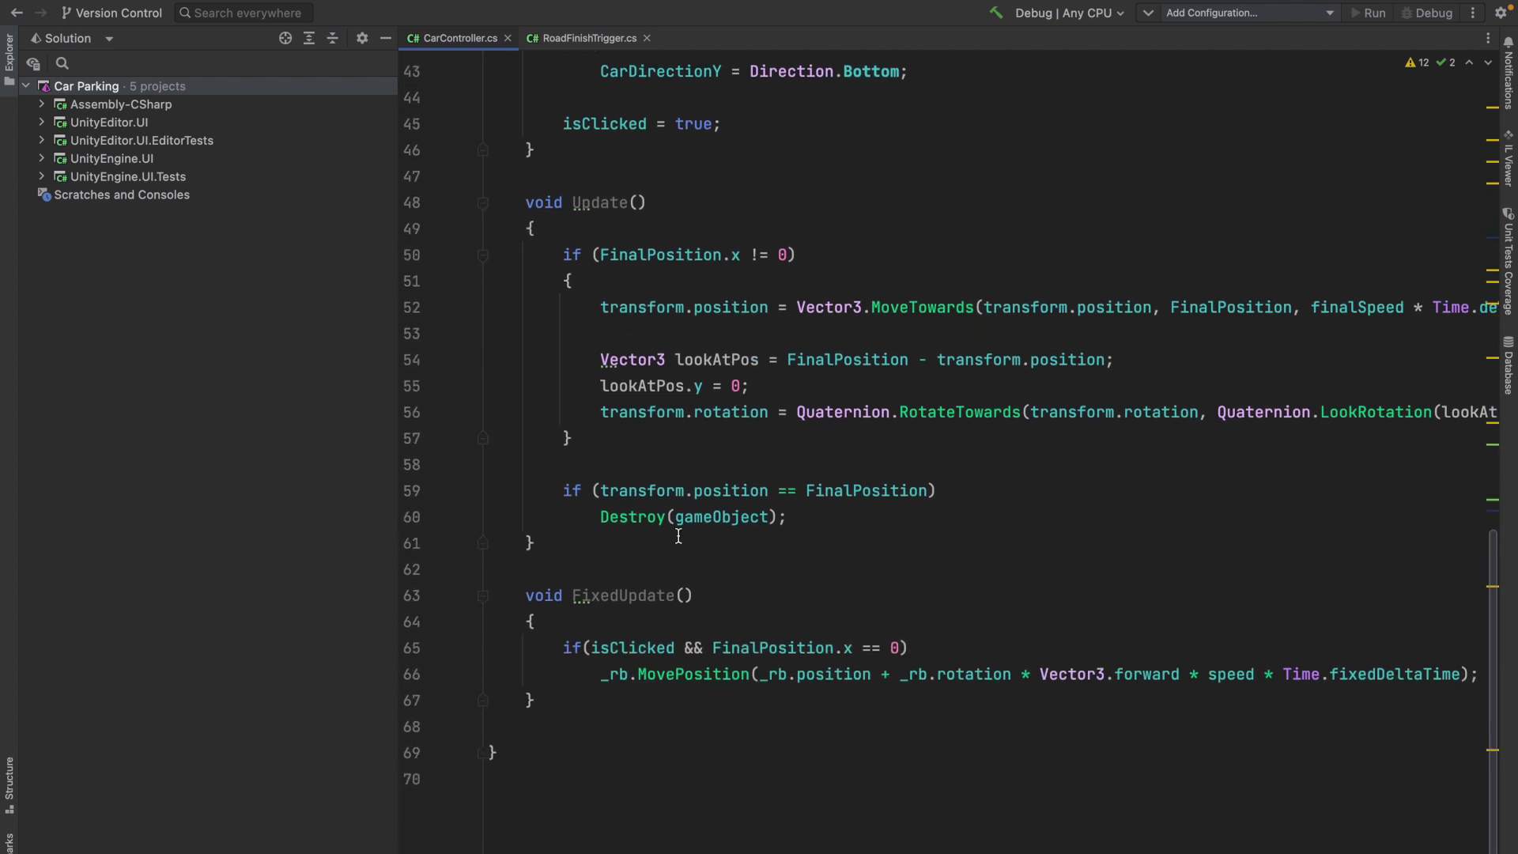
{"action": "scroll", "coordinate": [676, 627], "scroll_direction": "down", "scroll_amount": 1}
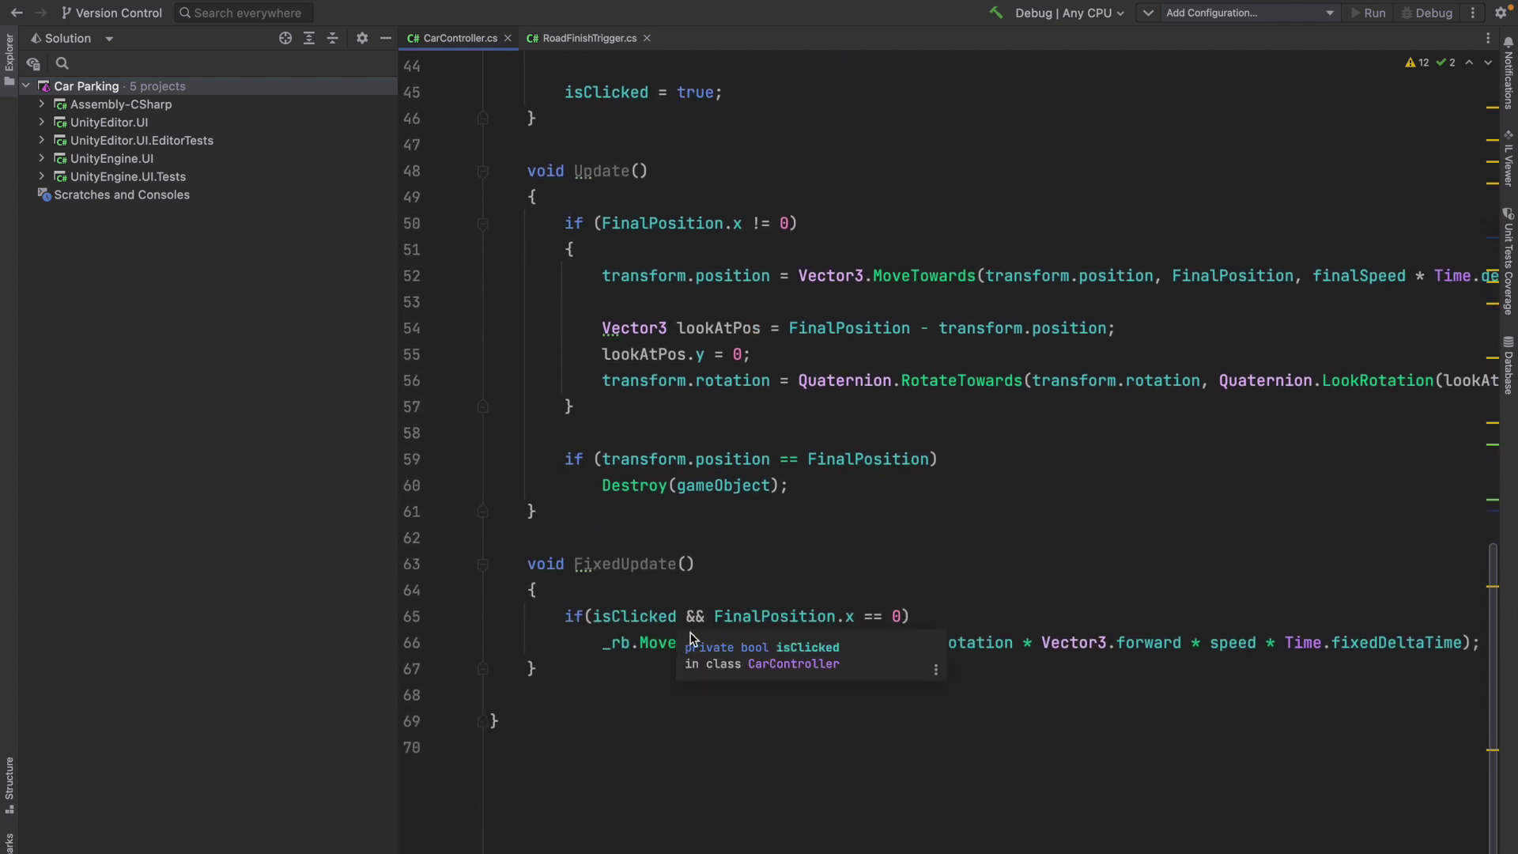
{"action": "left_click", "coordinate": [966, 616]}
{"action": "type", "text": "{}"}
{"action": "key", "text": "ctrl+shift+alt+Down"}
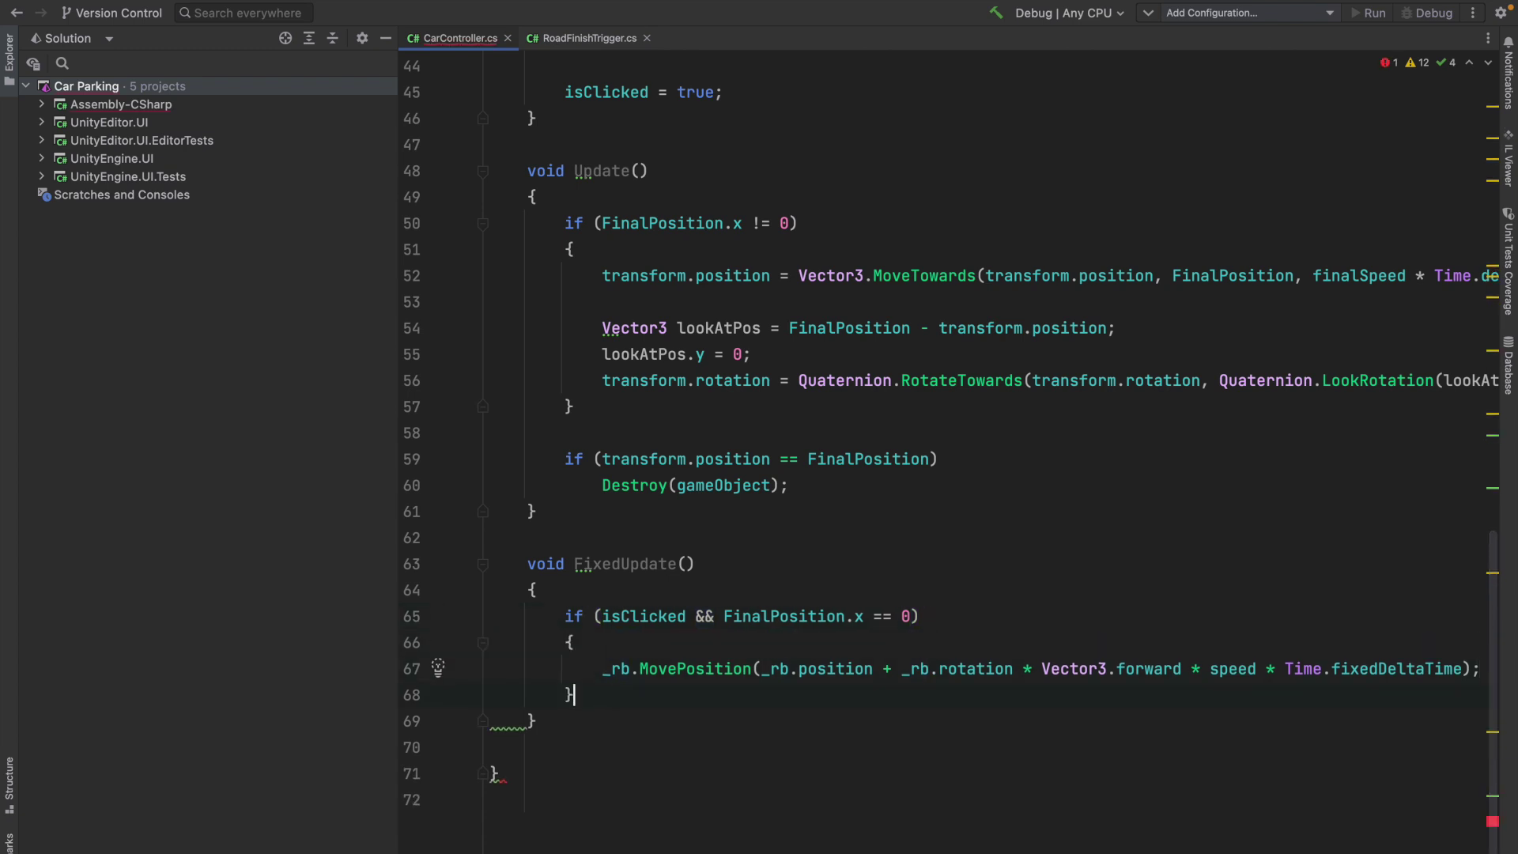
{"action": "left_click", "coordinate": [907, 642]}
{"action": "key", "text": "Return"}
{"action": "key", "text": "Return"}
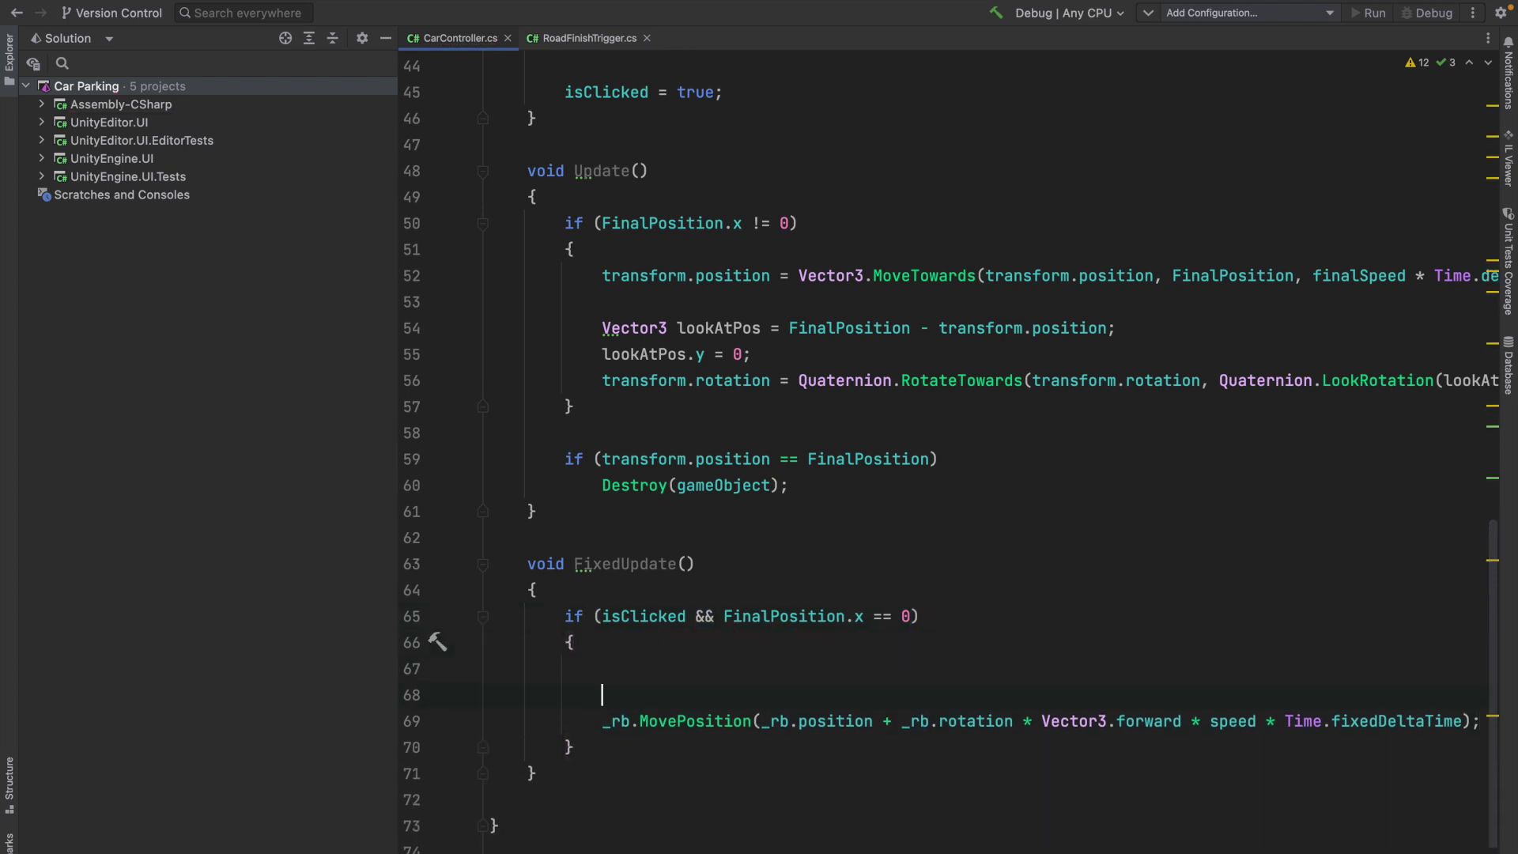
{"action": "key", "text": "Up"}
- Add Debug.Log(CarDirectionX) and a duplicated Debug.Log(CarDirectionY) inside the block
{"action": "mouse_move", "coordinate": [805, 290]}
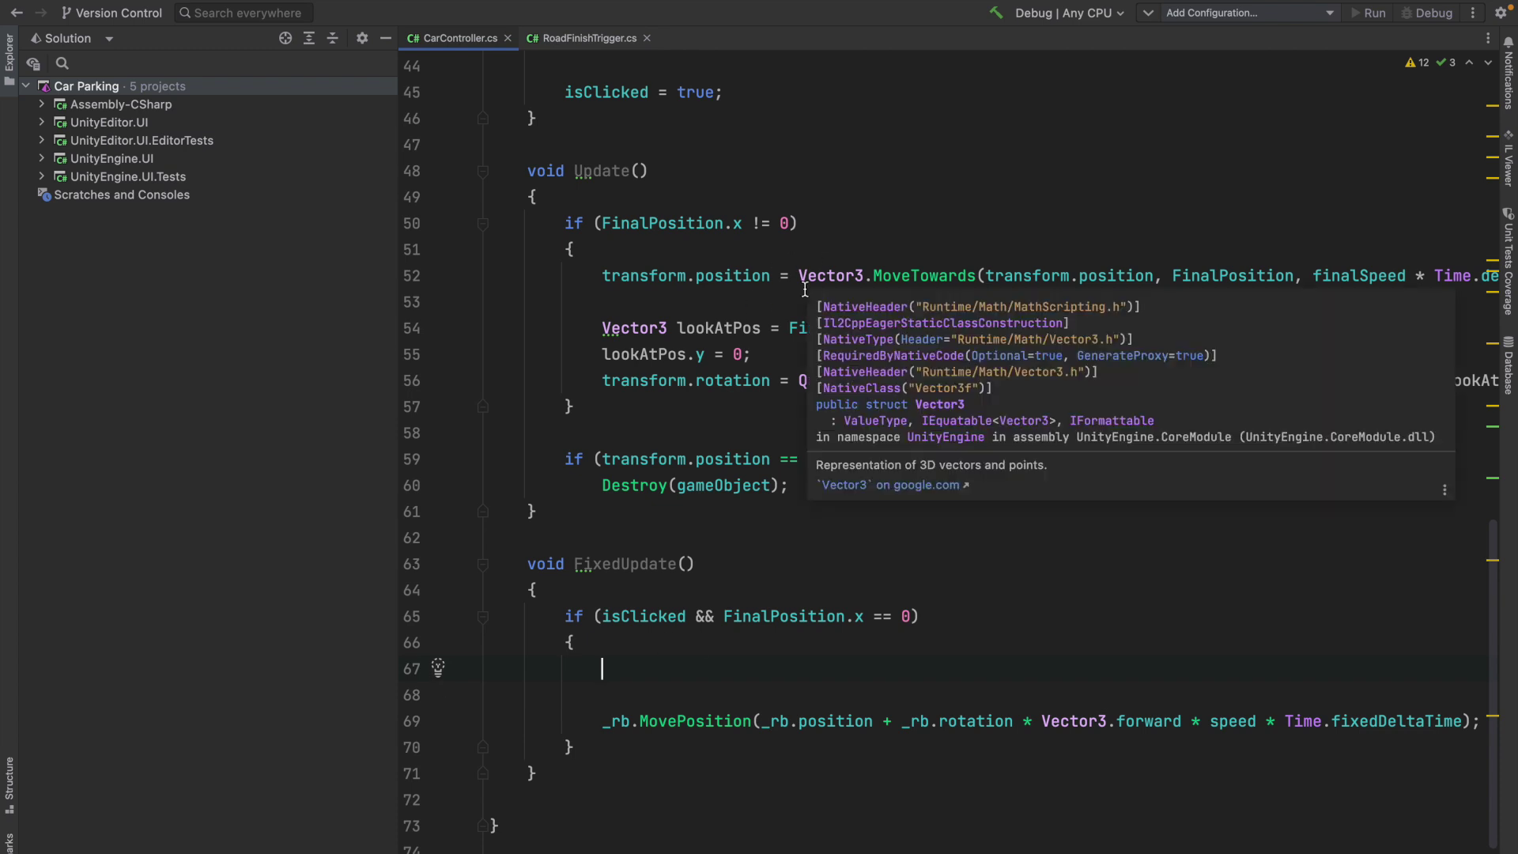
{"action": "type", "text": "De"}
{"action": "key", "text": "Down"}
{"action": "type", "text": "bug."}
{"action": "key", "text": "Return"}
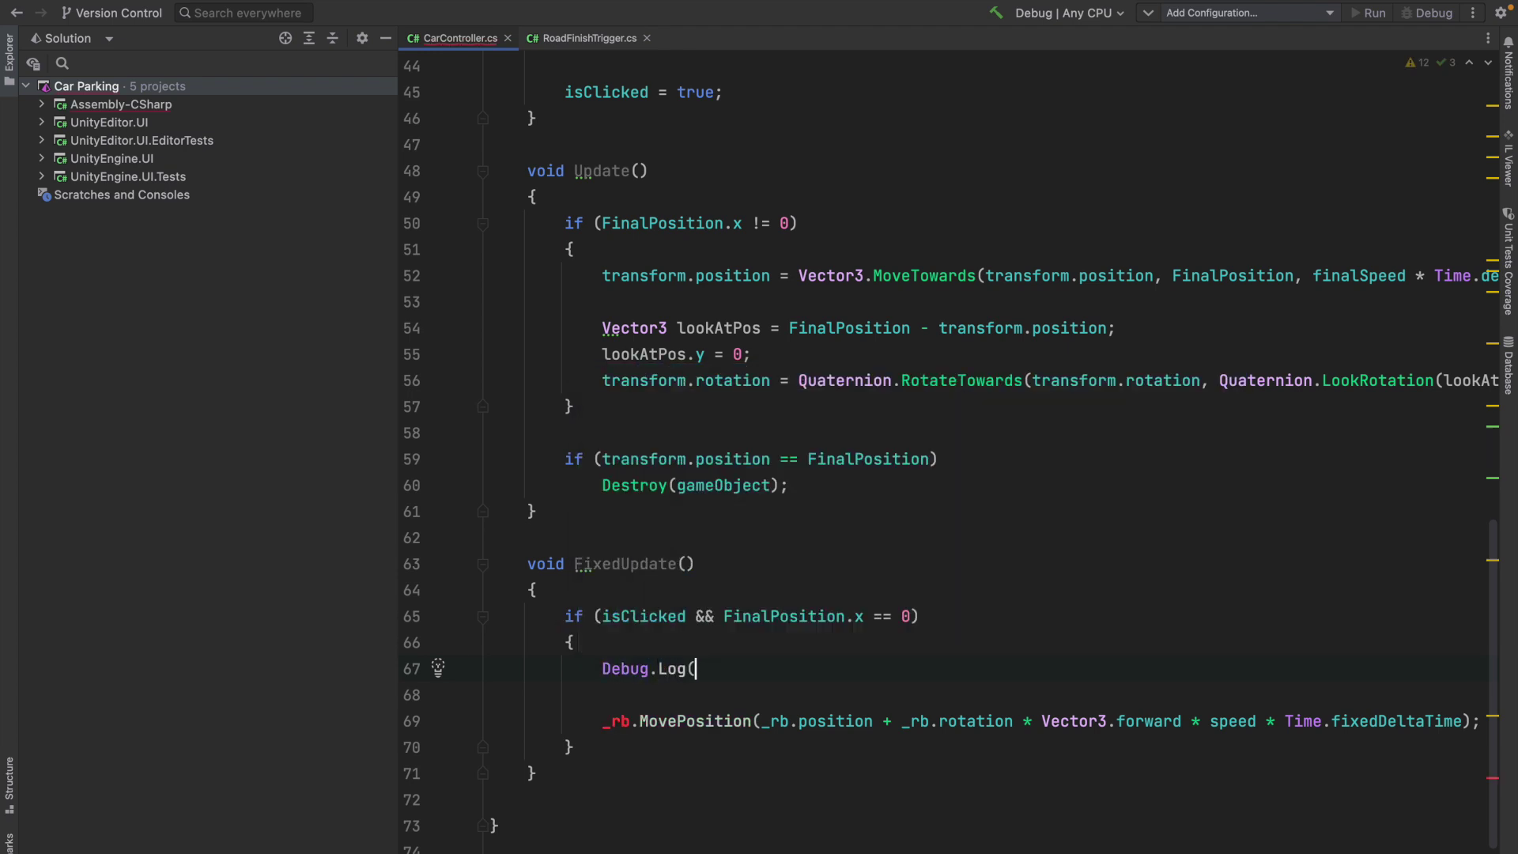
{"action": "type", "text": "Car);"}
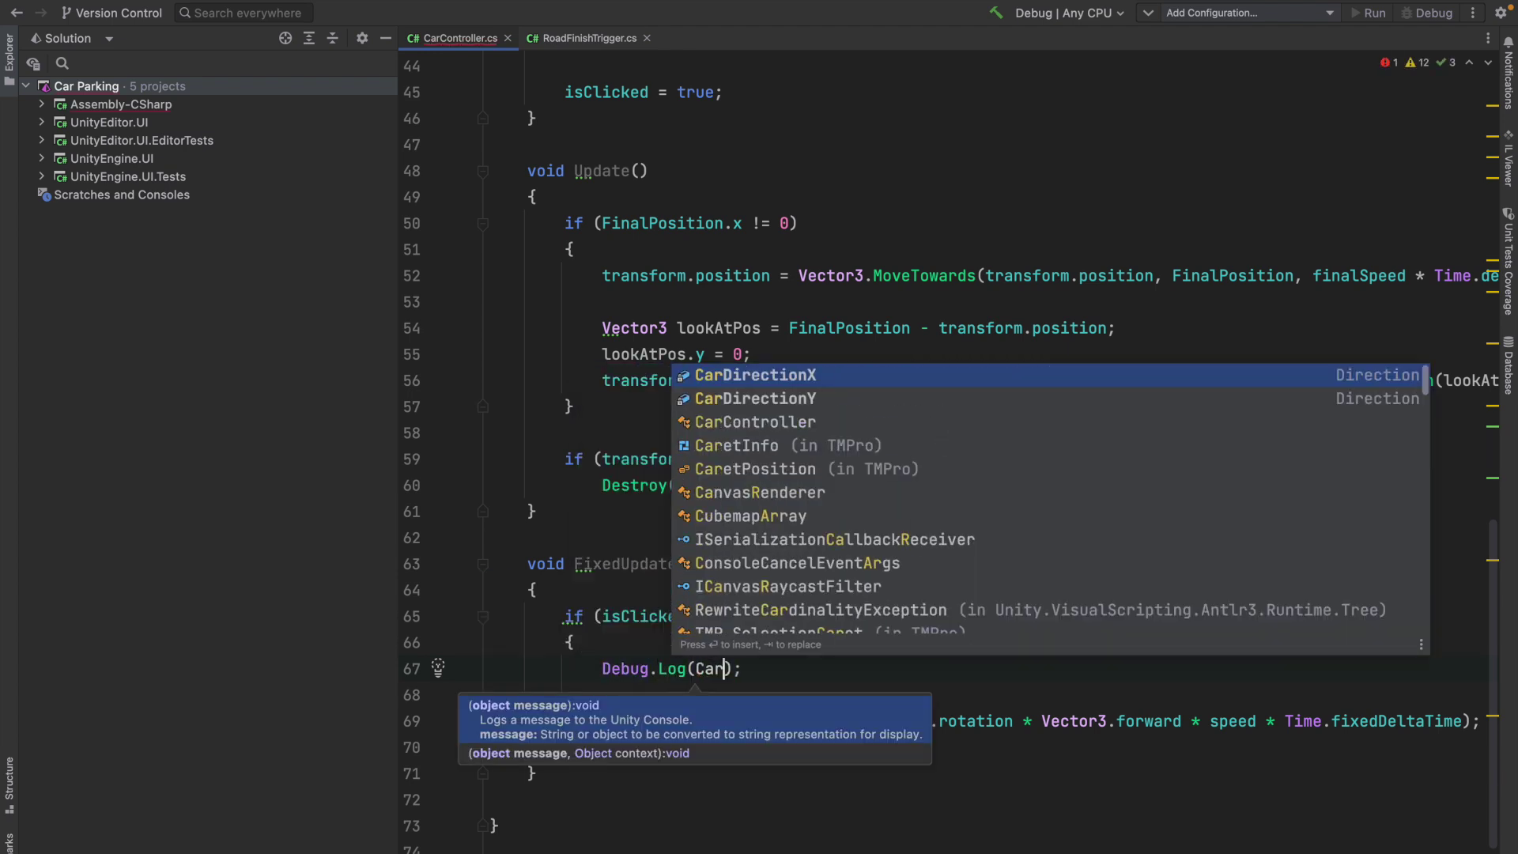
{"action": "key", "text": "Return"}
{"action": "left_click", "coordinate": [882, 654]}
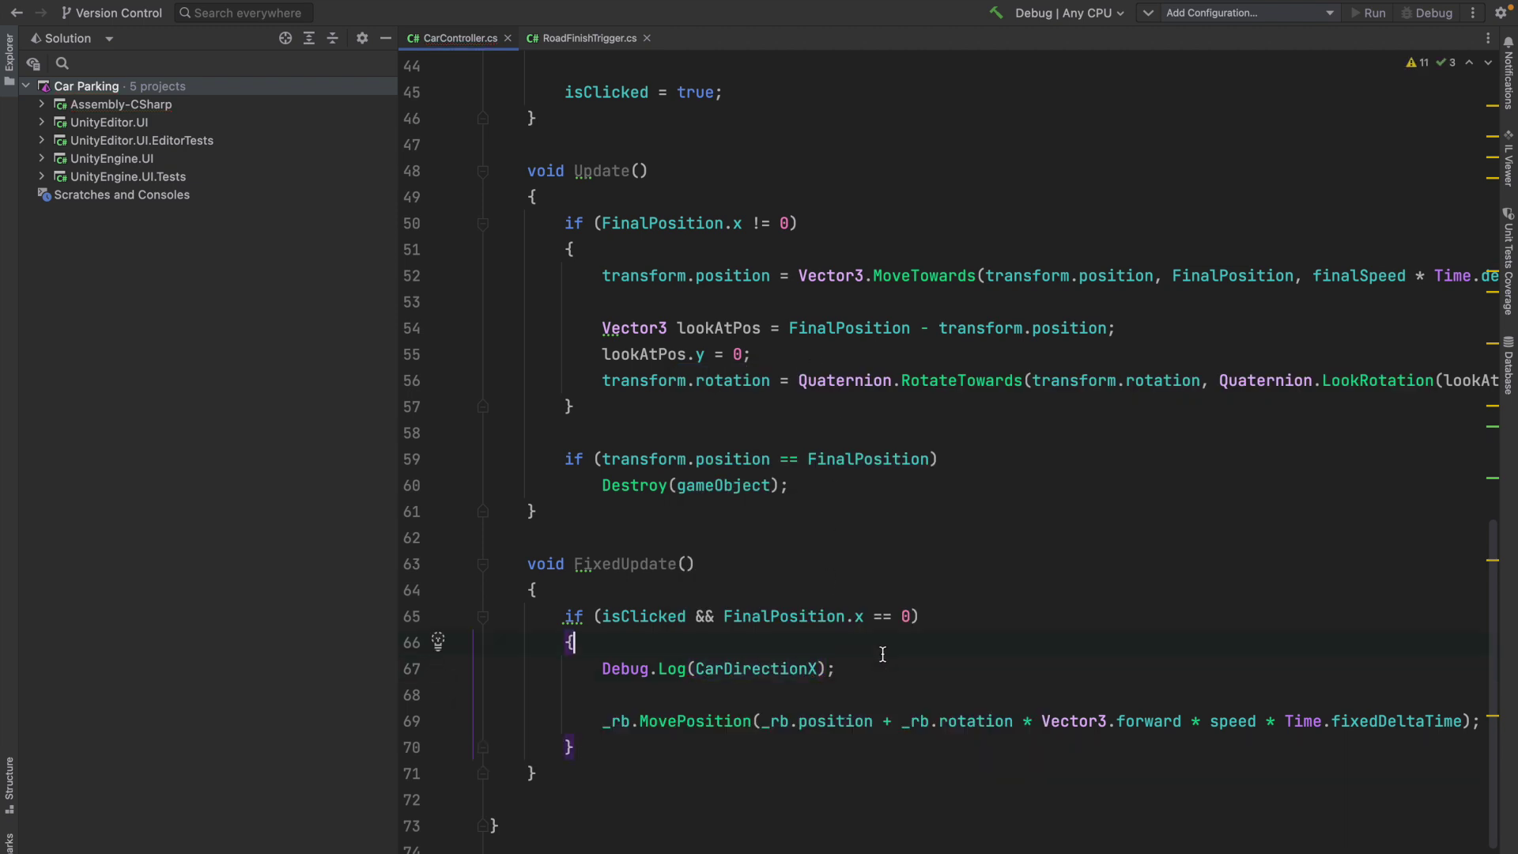
{"action": "left_click", "coordinate": [838, 668]}
{"action": "key", "text": "ctrl+d"}
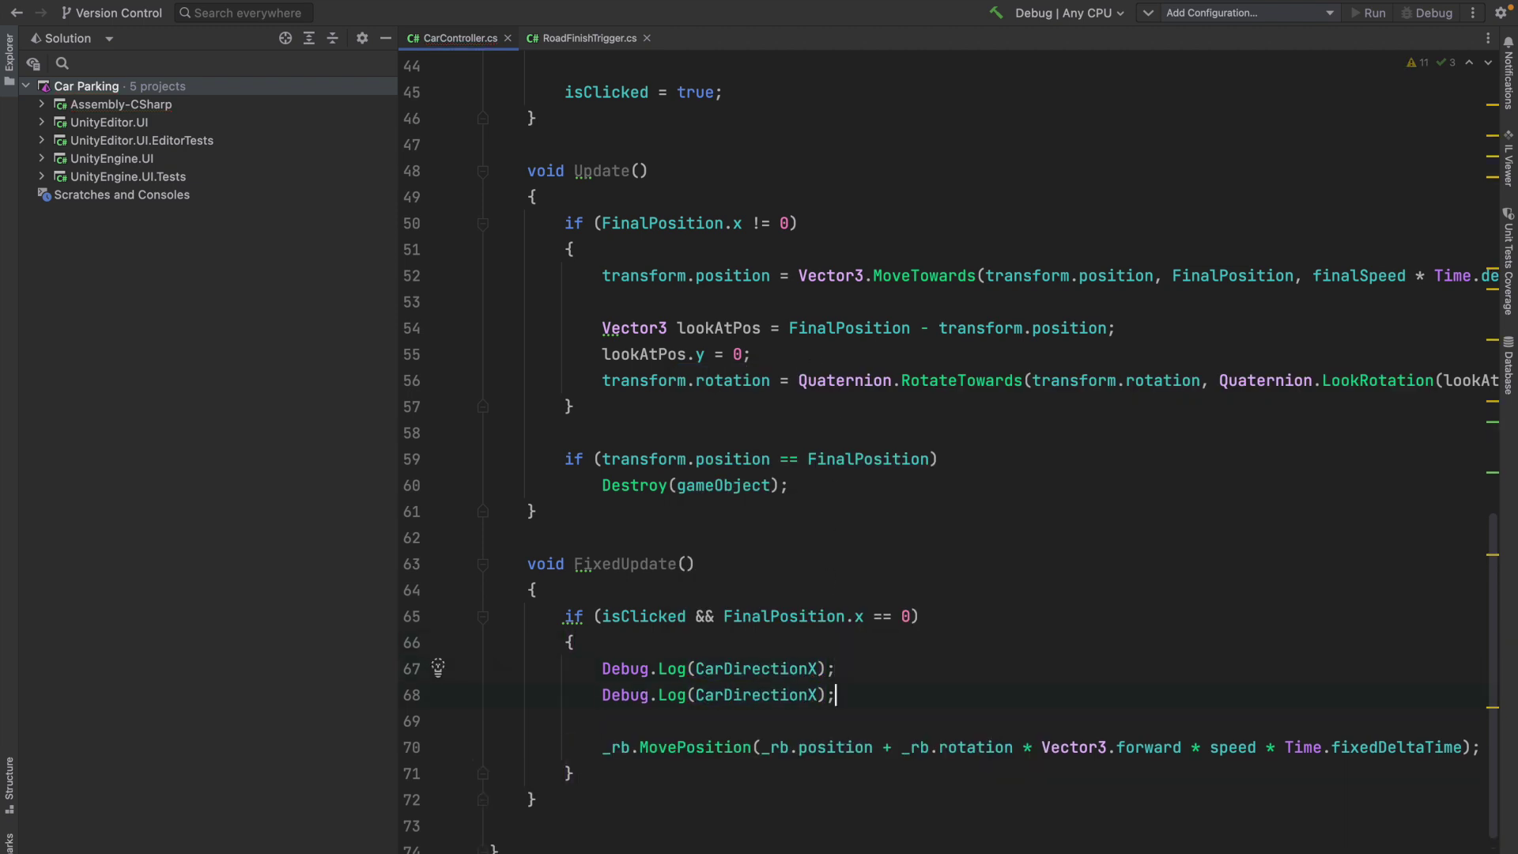
{"action": "key", "text": "Left"}
{"action": "key", "text": "Left"}
{"action": "key", "text": "Left"}
{"action": "key", "text": "Delete"}
{"action": "type", "text": "Y"}
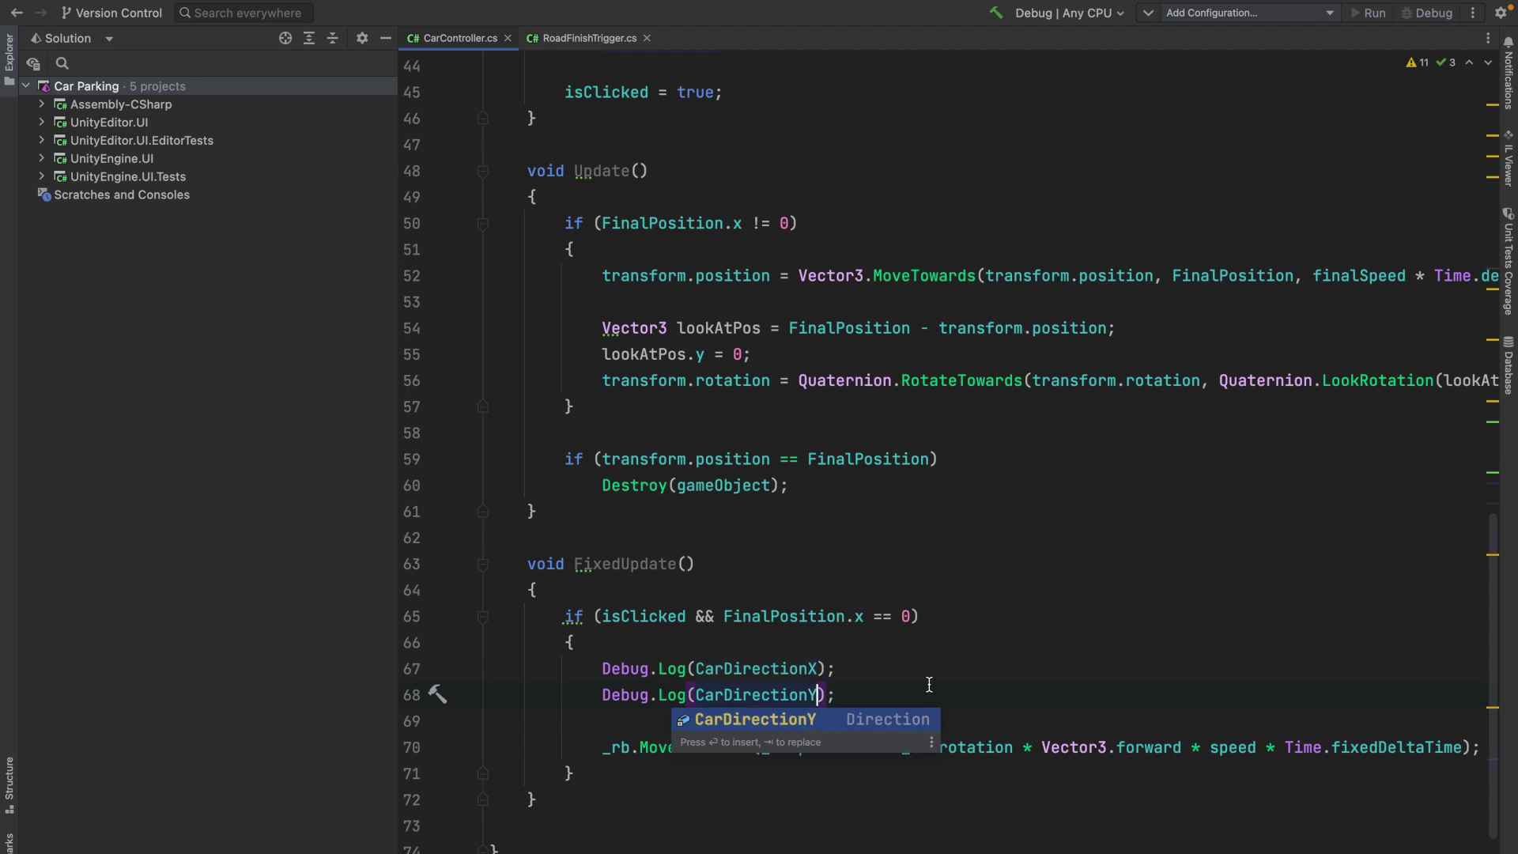
{"action": "left_click", "coordinate": [912, 692]}
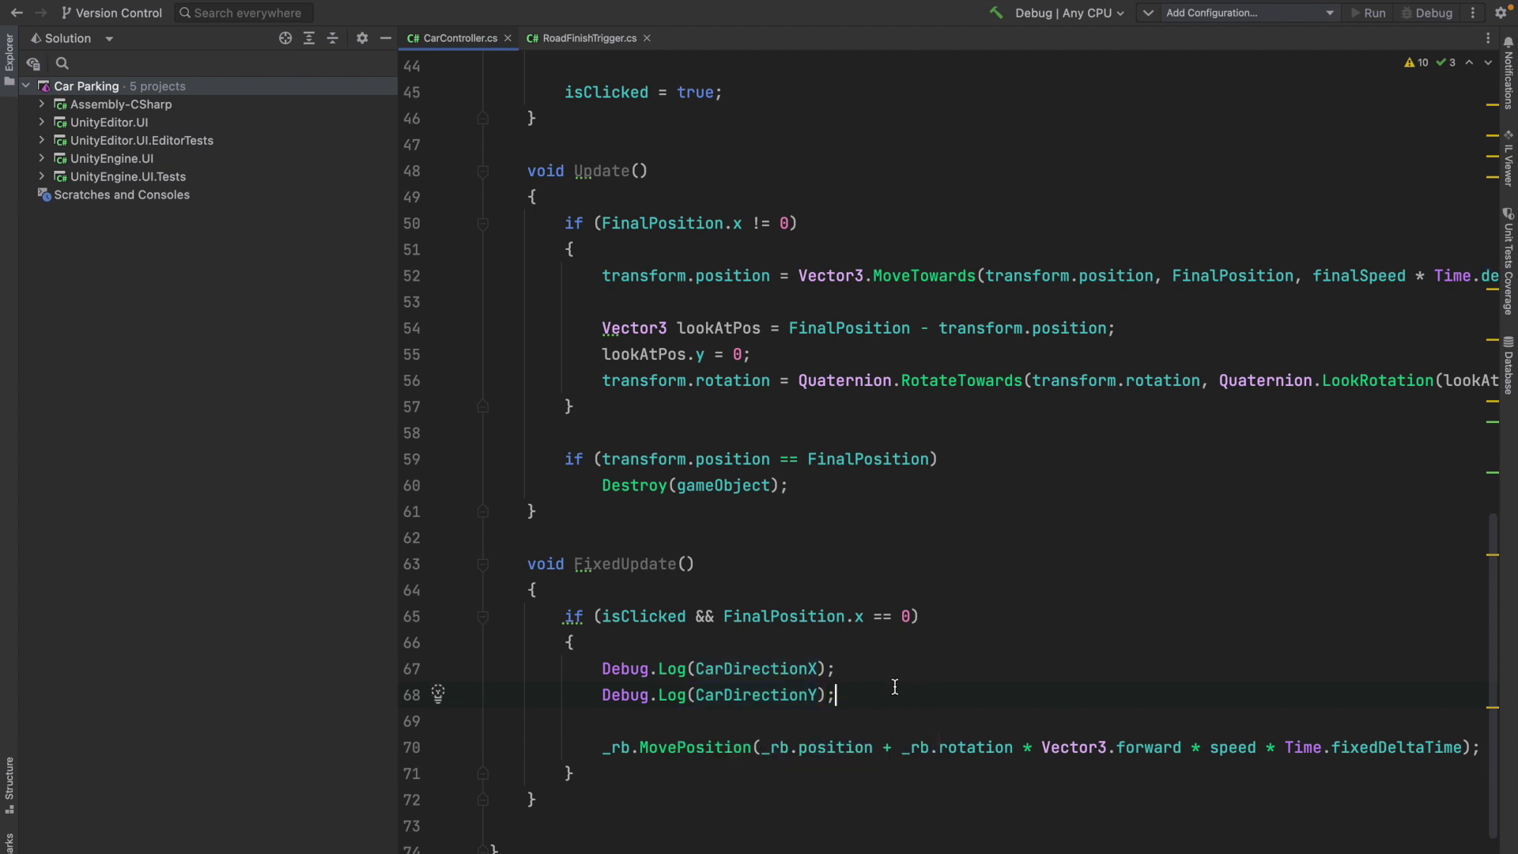
{"action": "key", "text": "Return"}
{"action": "key", "text": "Return"}
- Start an if(CarDirectionX) condition and check the Unity console for errors
{"action": "scroll", "coordinate": [895, 686], "scroll_direction": "down", "scroll_amount": 1}
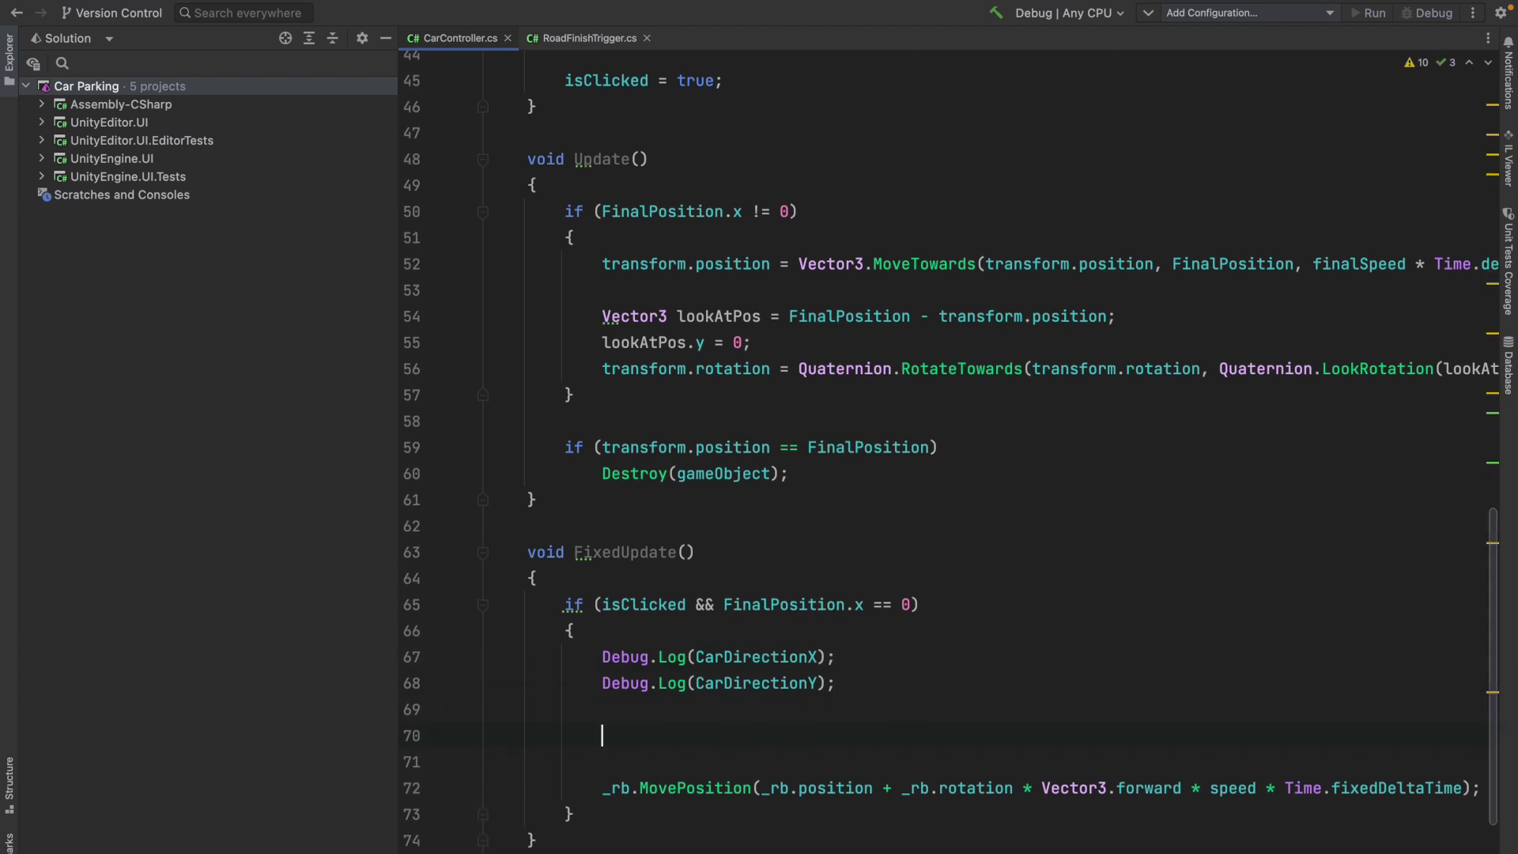
{"action": "type", "text": "if("}
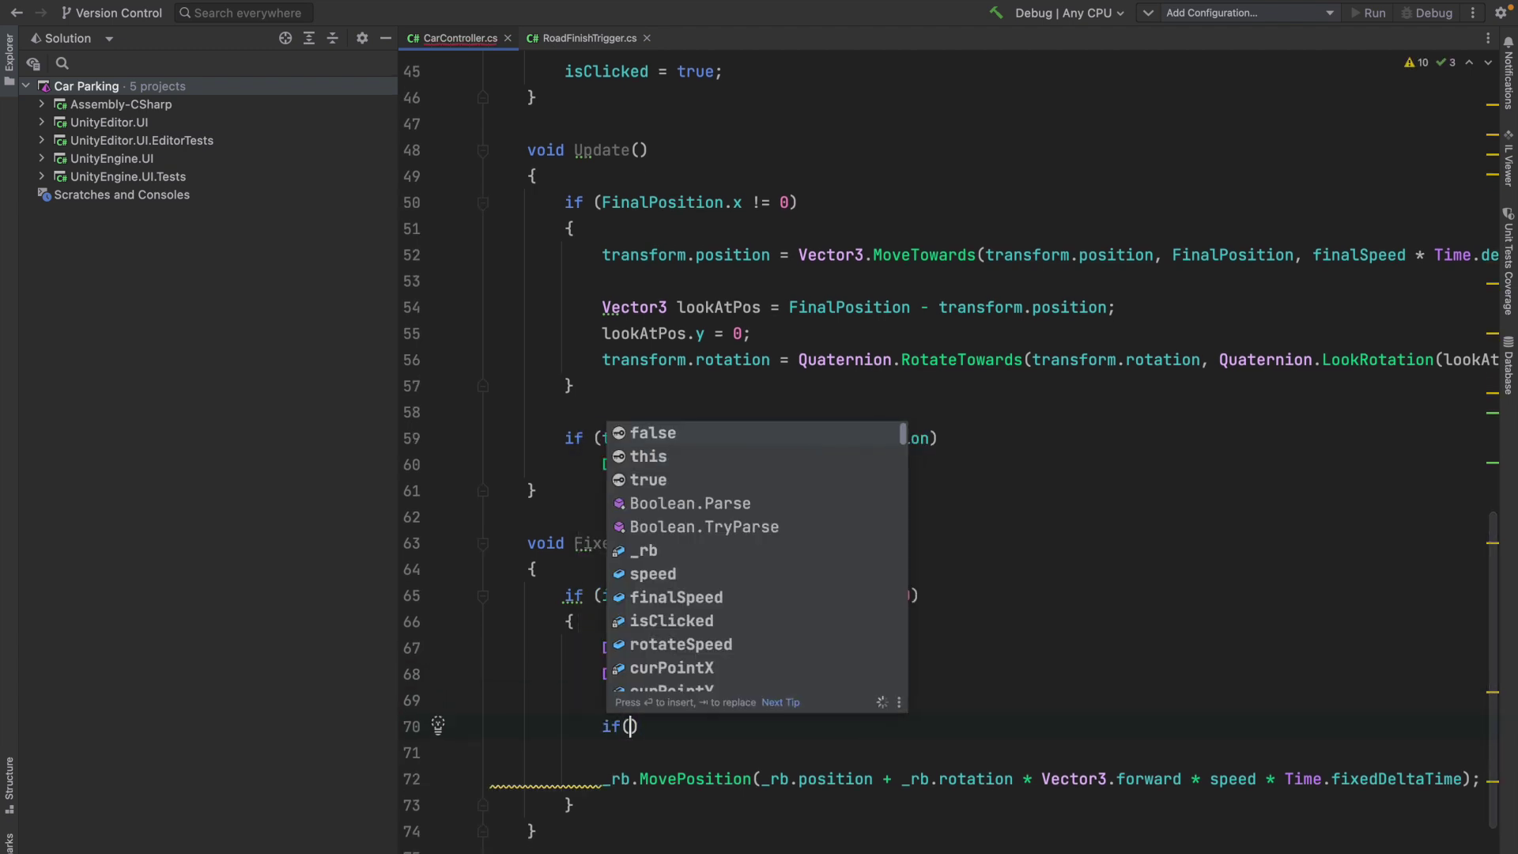
{"action": "type", "text": "Car"}
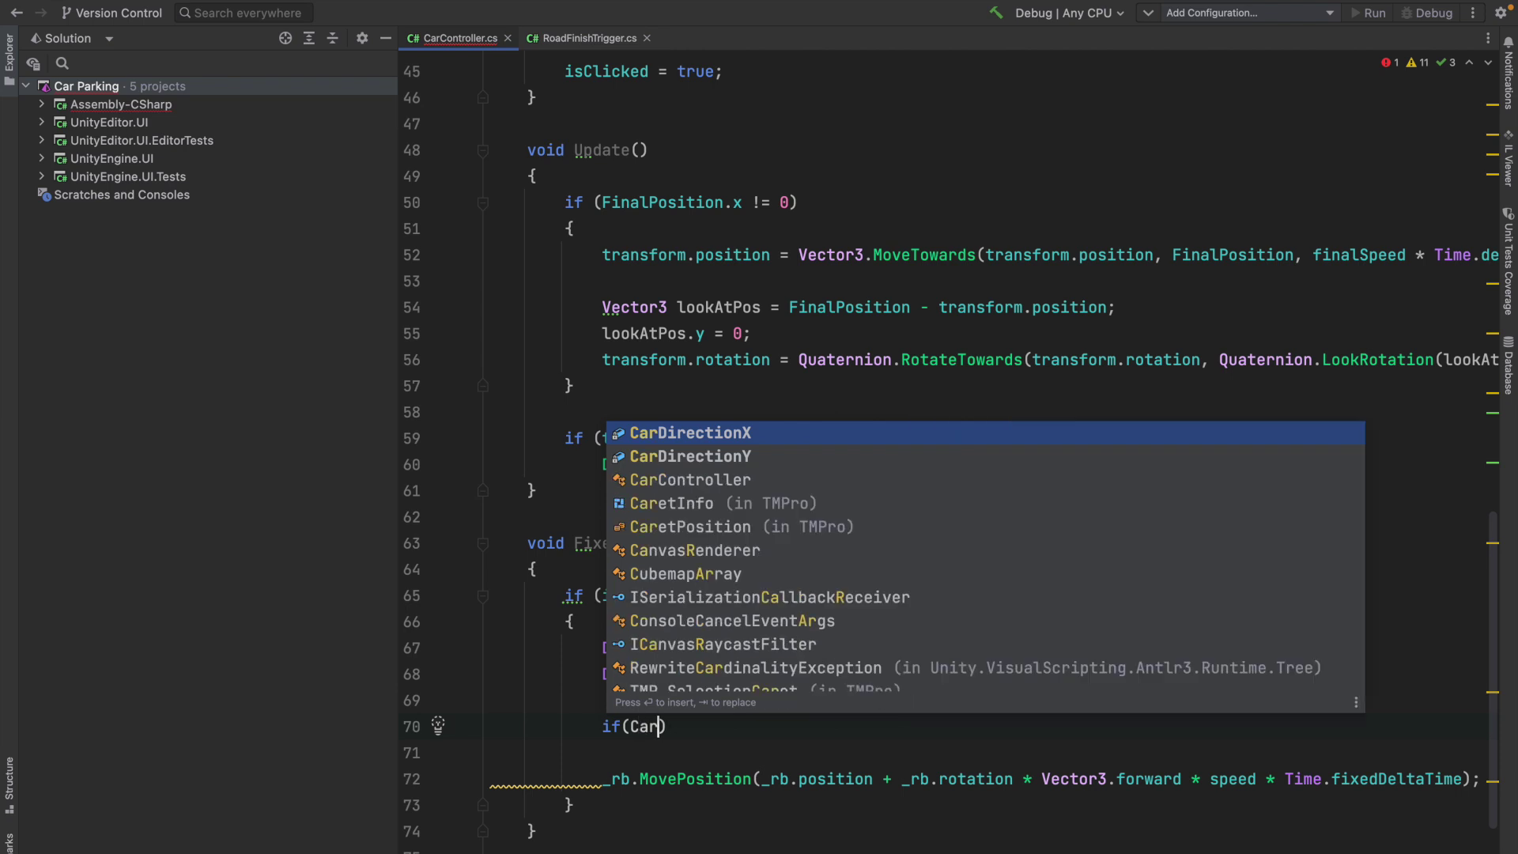
{"action": "key", "text": "Return"}
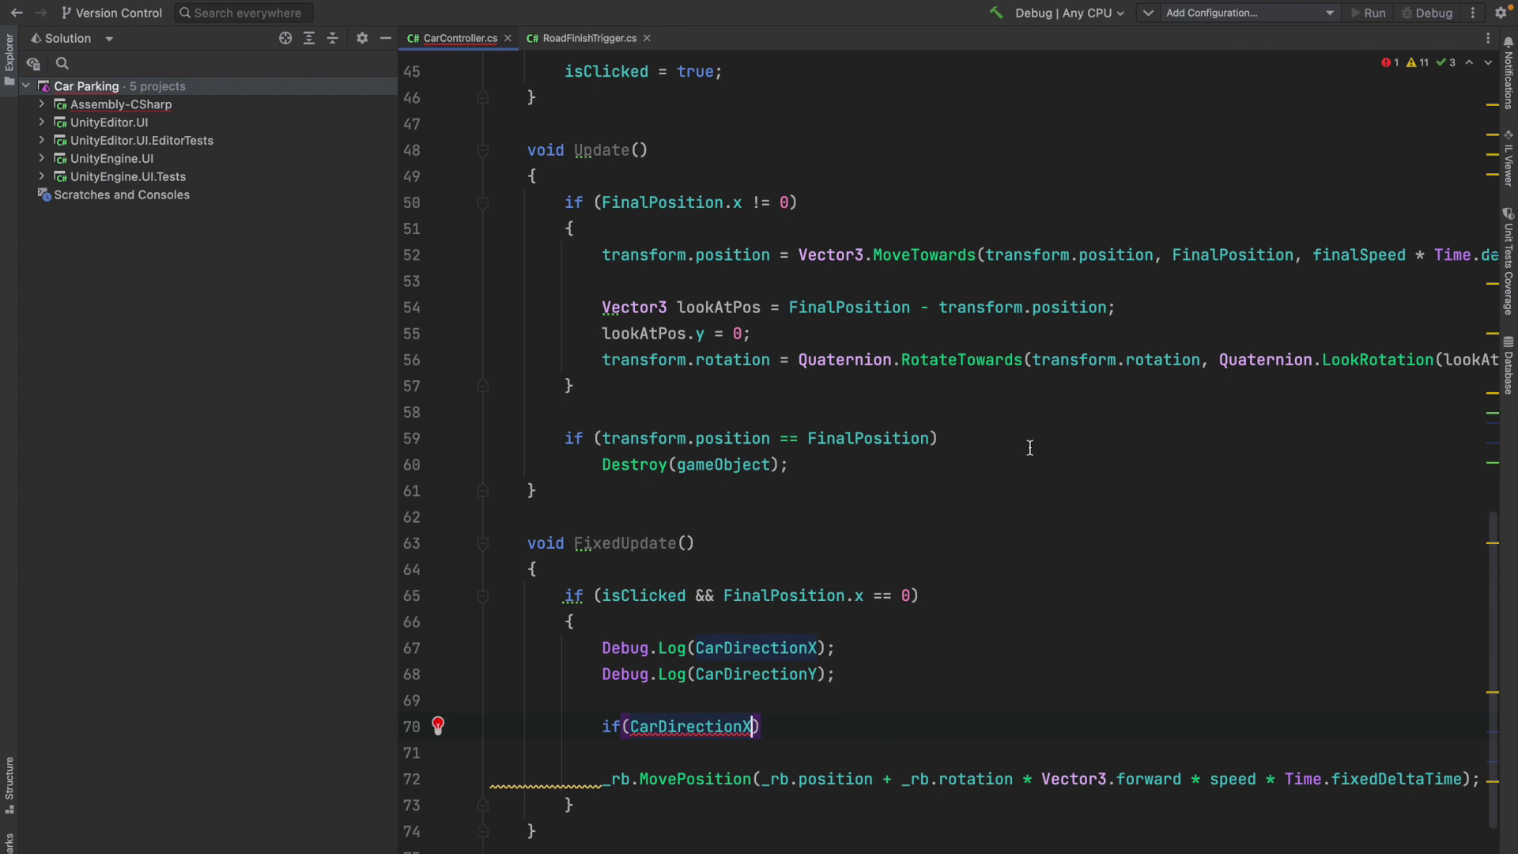
{"action": "key", "text": "ctrl+Left"}
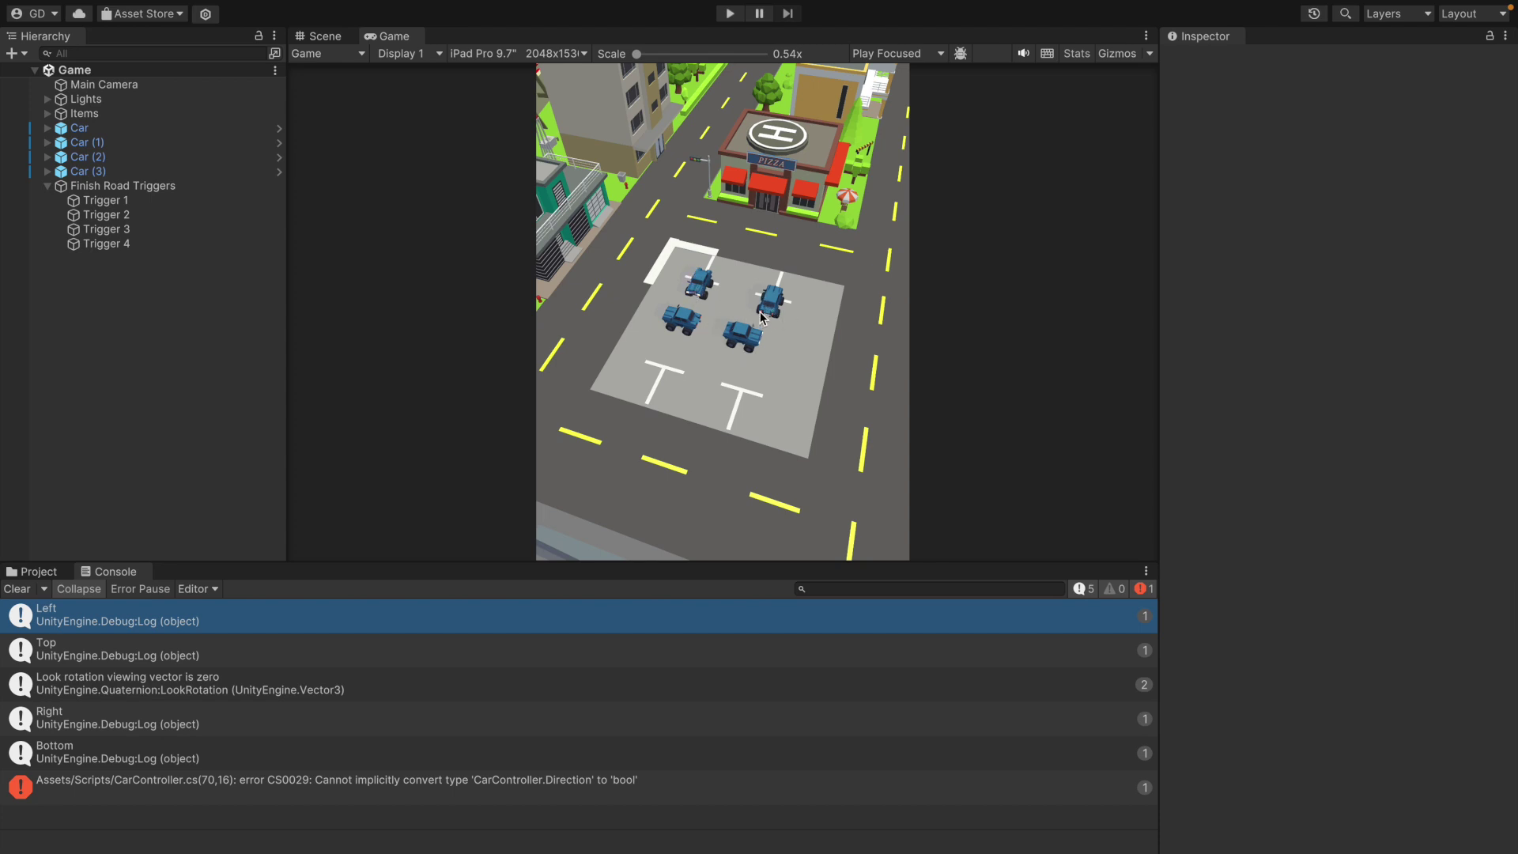
- Complete the condition as CarDirectionX == Direction.Left and negate speed with speed *= -1
{"action": "key", "text": "ctrl+Right"}
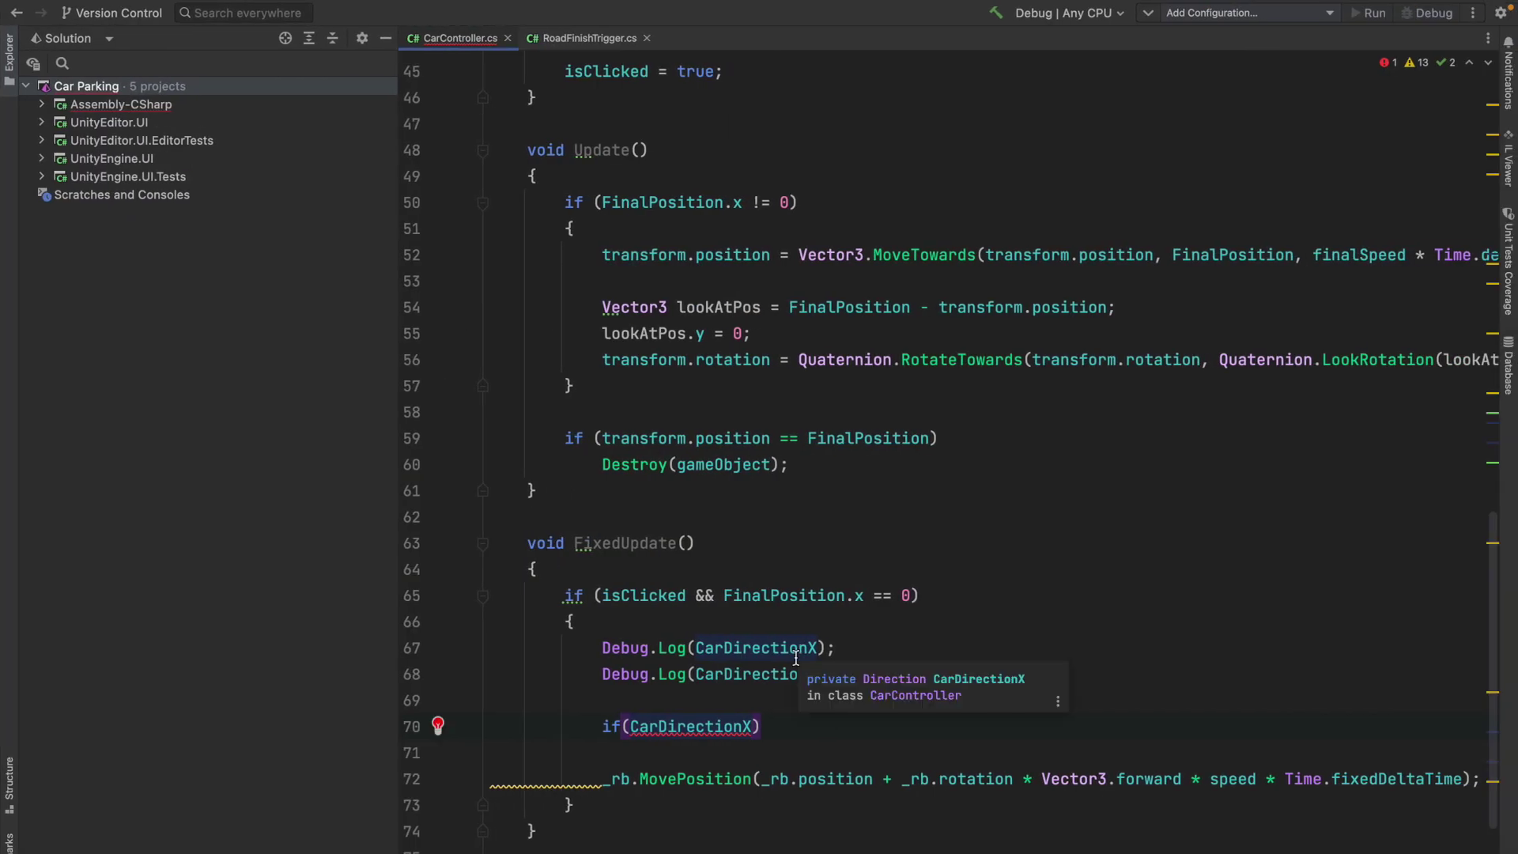
{"action": "type", "text": "=="}
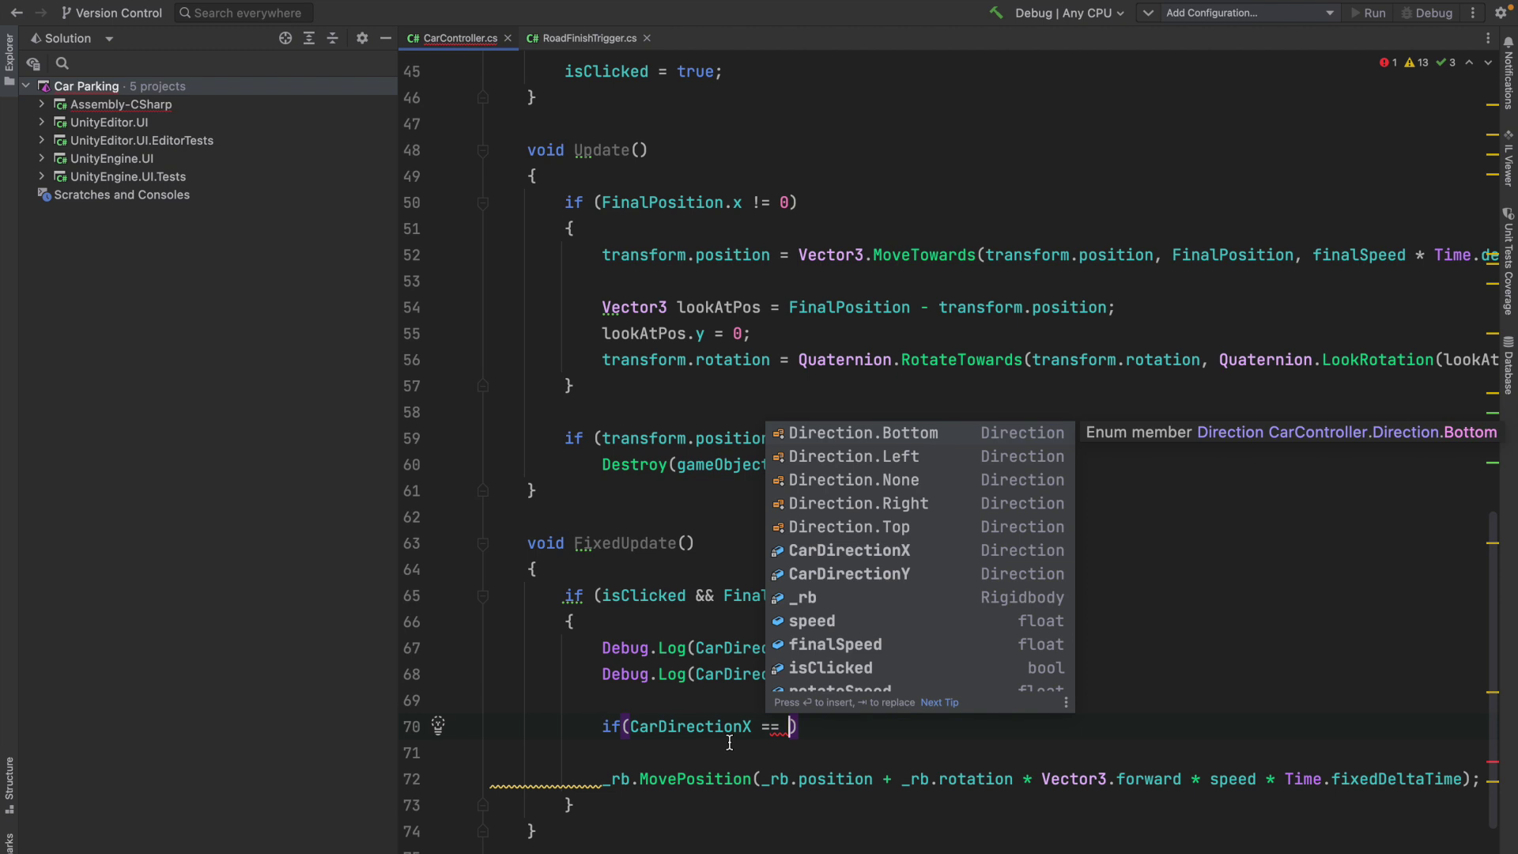
{"action": "key", "text": "Down"}
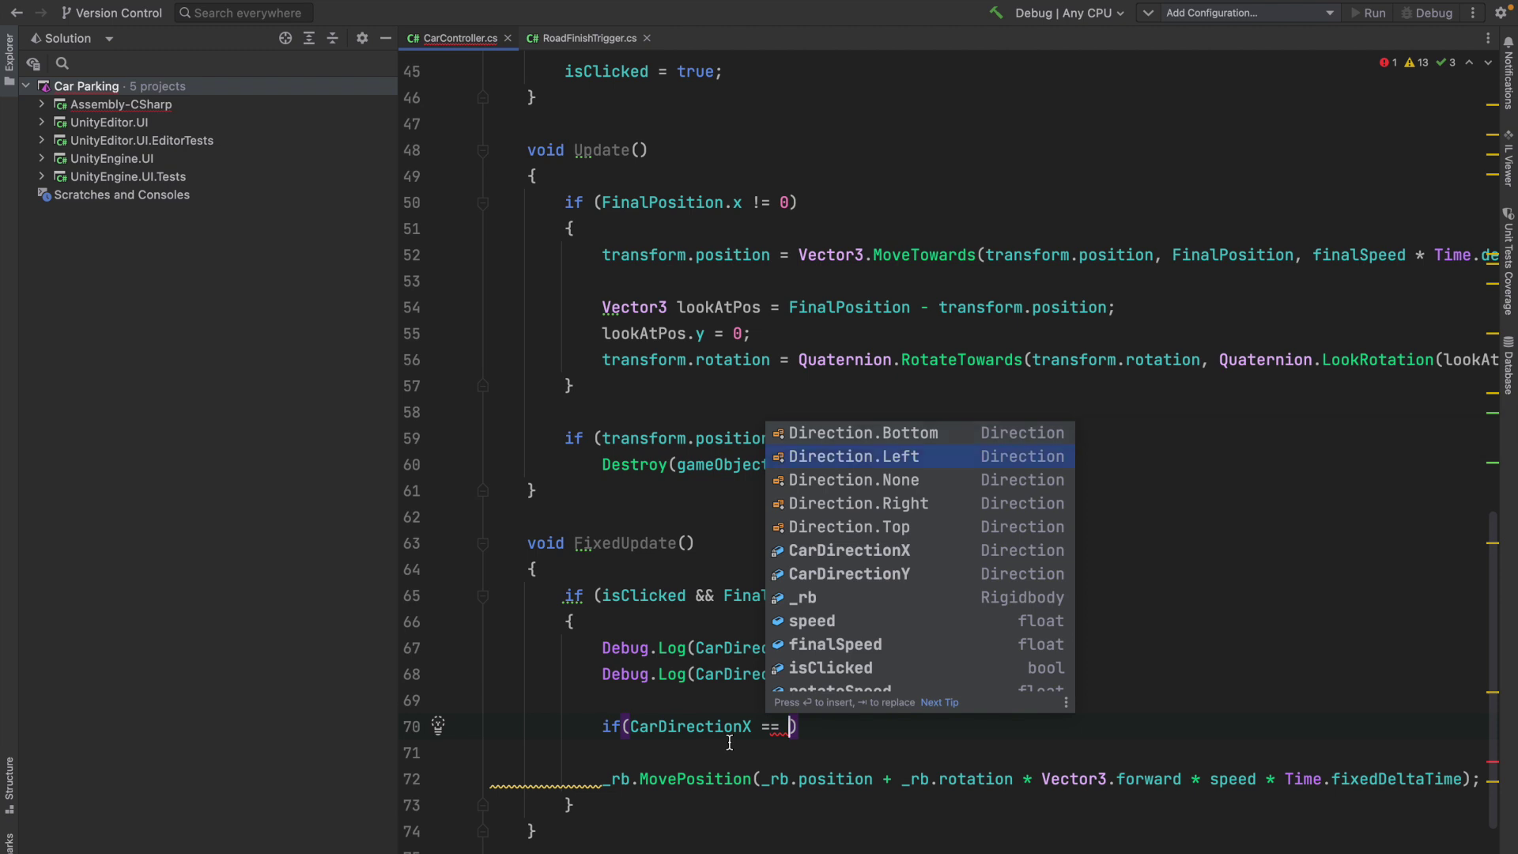
{"action": "key", "text": "Return"}
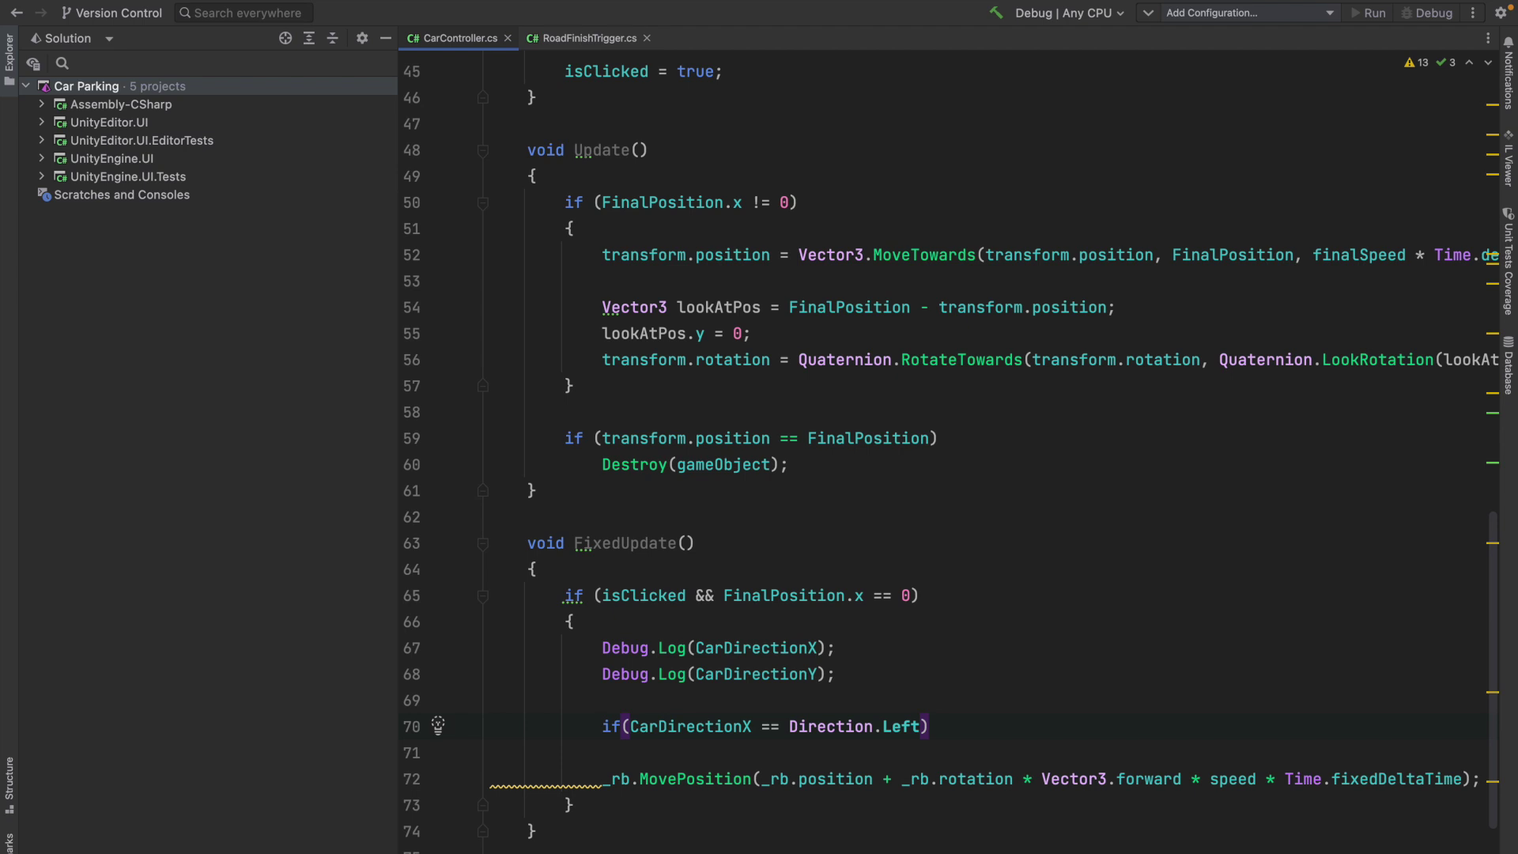
{"action": "key", "text": "Return"}
{"action": "type", "text": "speed "}
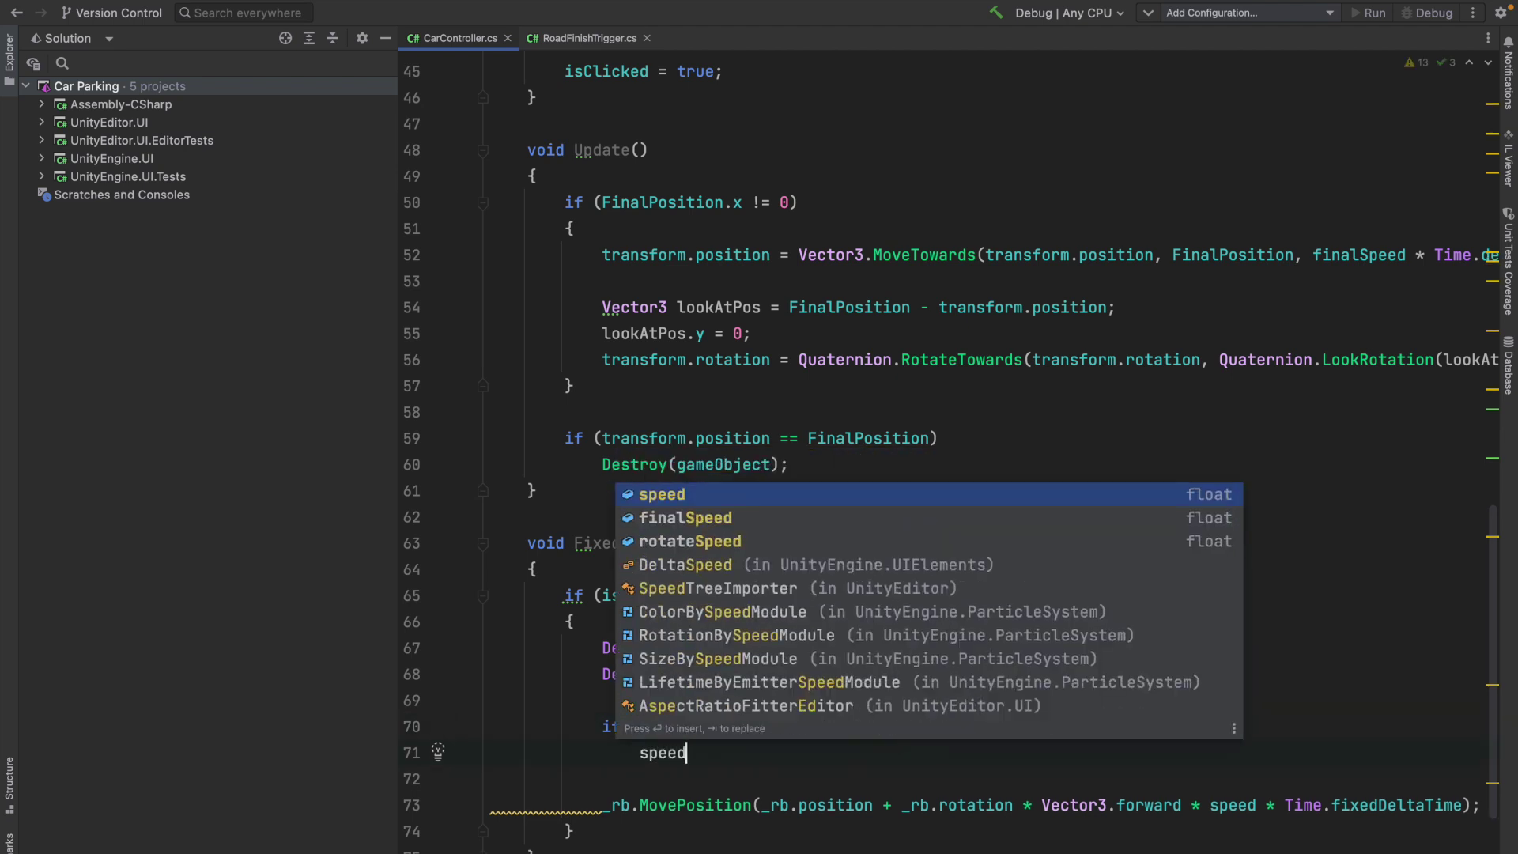
{"action": "type", "text": "*= -1;"}
{"action": "scroll", "coordinate": [785, 753], "scroll_direction": "down", "scroll_amount": 1}
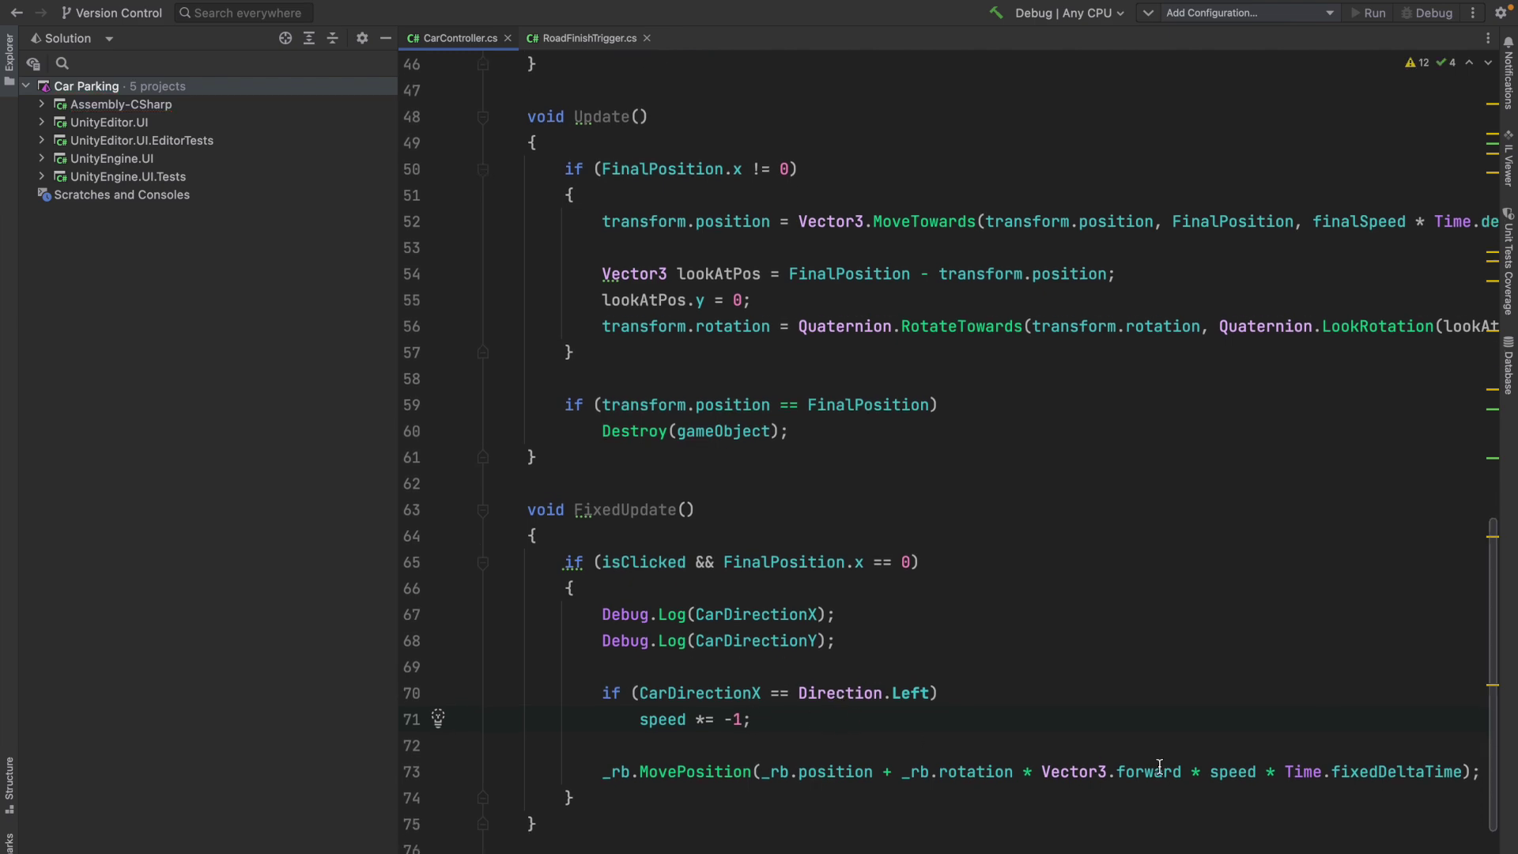
- After recompiling in Unity, remove _rb.rotation so MovePosition adds plain Vector3.forward
{"action": "key", "text": "alt+Tab"}
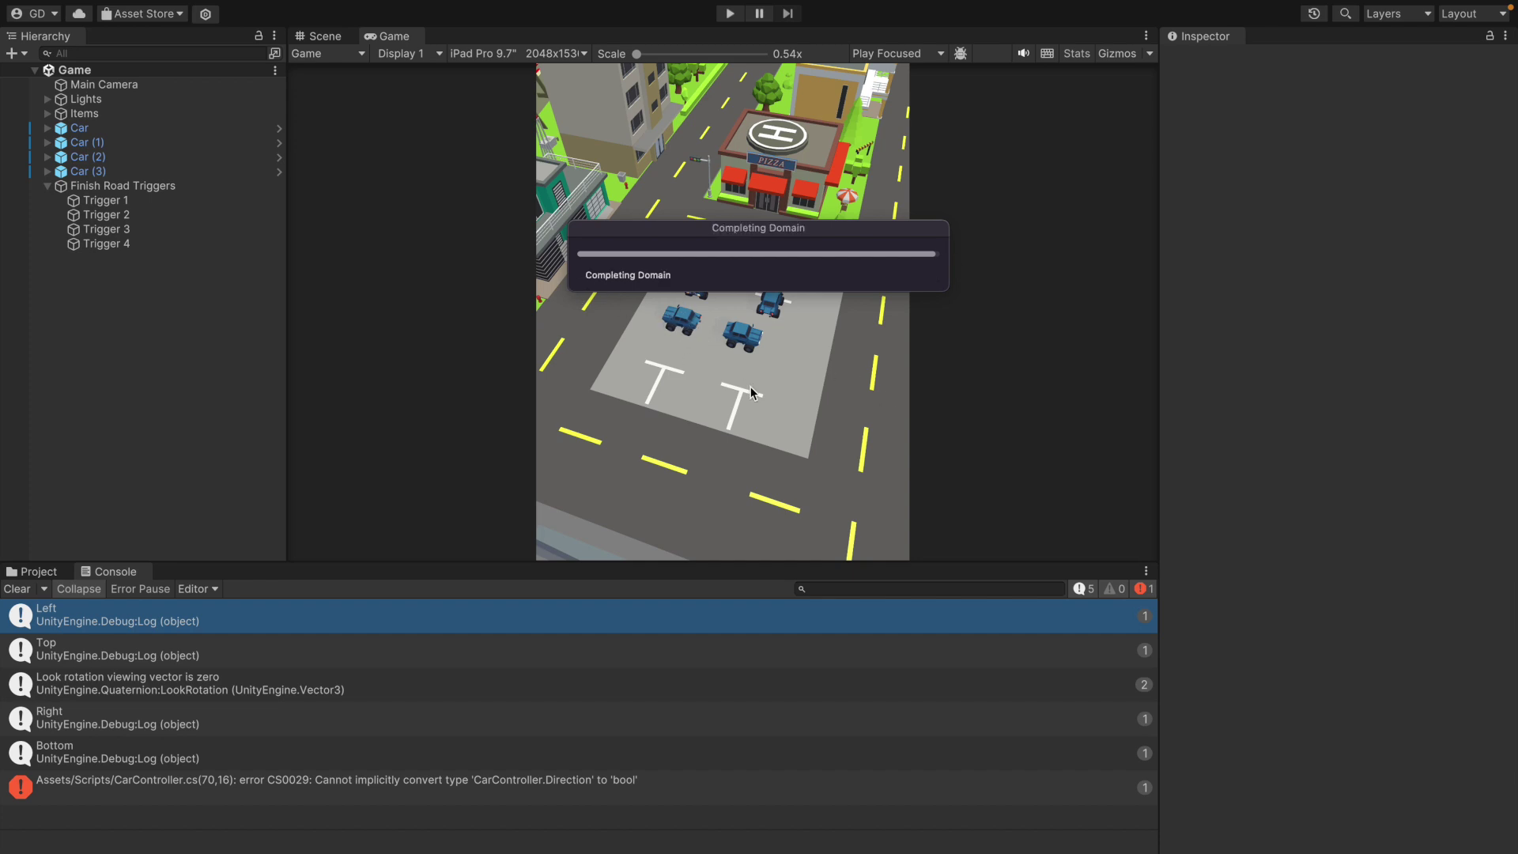
{"action": "key", "text": "super+Tab"}
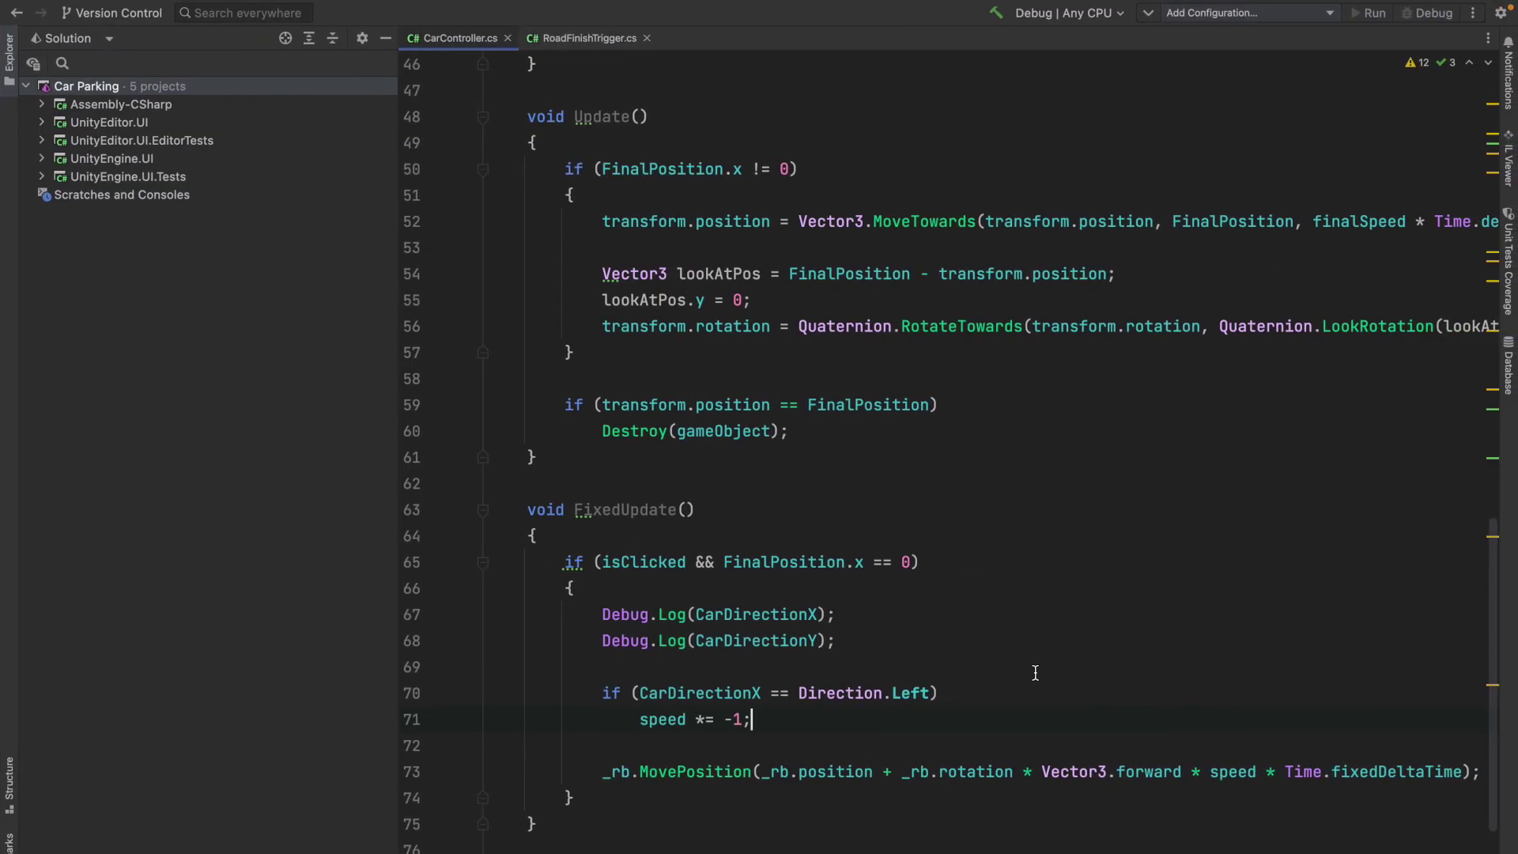
{"action": "scroll", "coordinate": [1028, 673], "scroll_direction": "down", "scroll_amount": 3}
{"action": "left_click_drag", "start_coordinate": [875, 670], "coordinate": [1013, 669]}
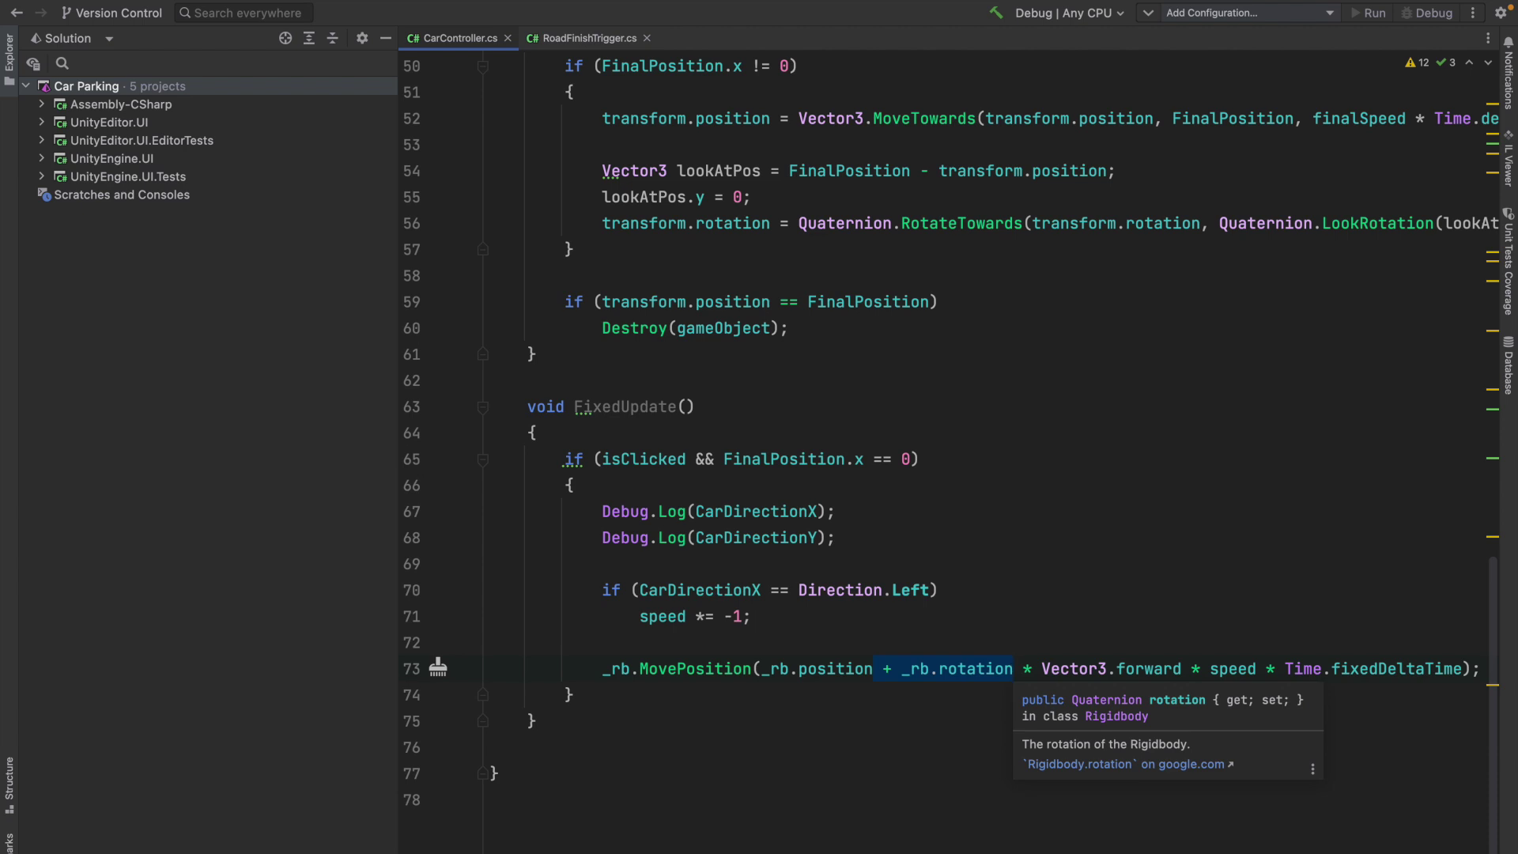
{"action": "key", "text": "BackSpace"}
{"action": "key", "text": "Right"}
{"action": "key", "text": "Delete"}
{"action": "type", "text": "+"}
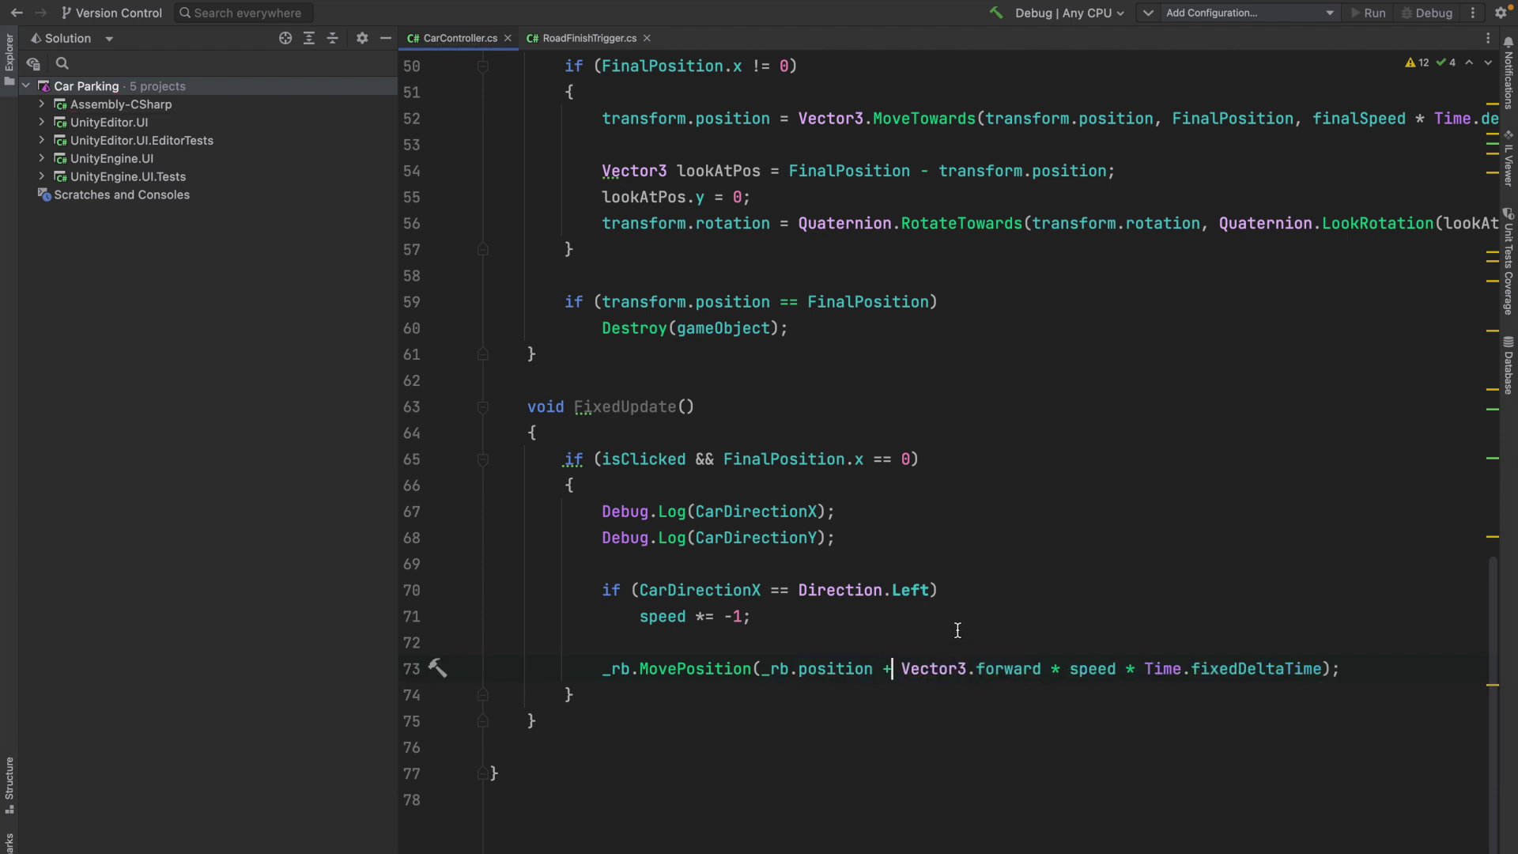
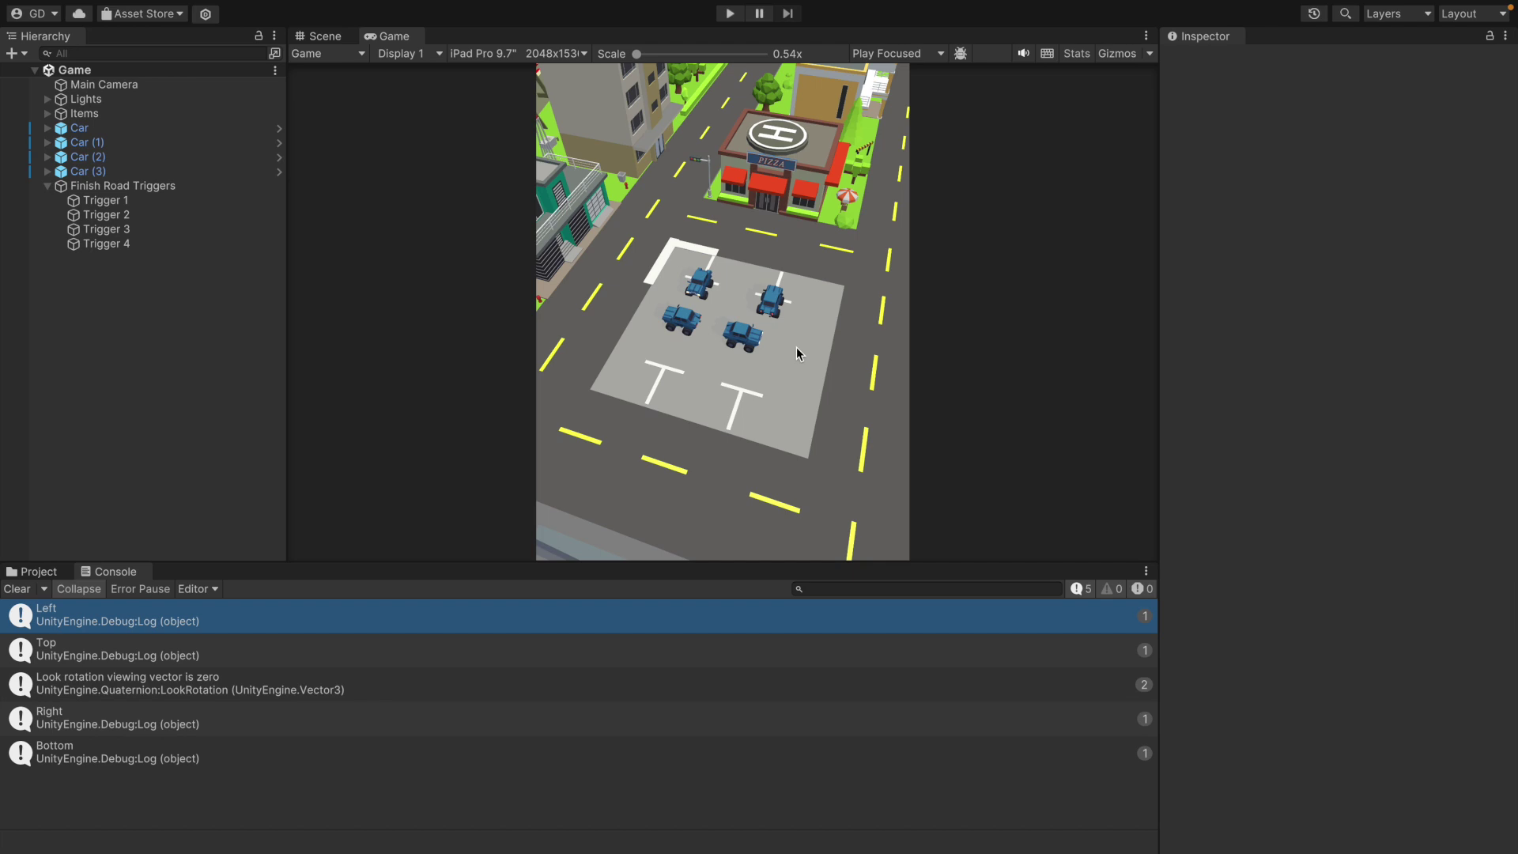
- Start play mode and swipe cars in the Game view, sending one out to the right
{"action": "key", "text": "ctrl+p"}
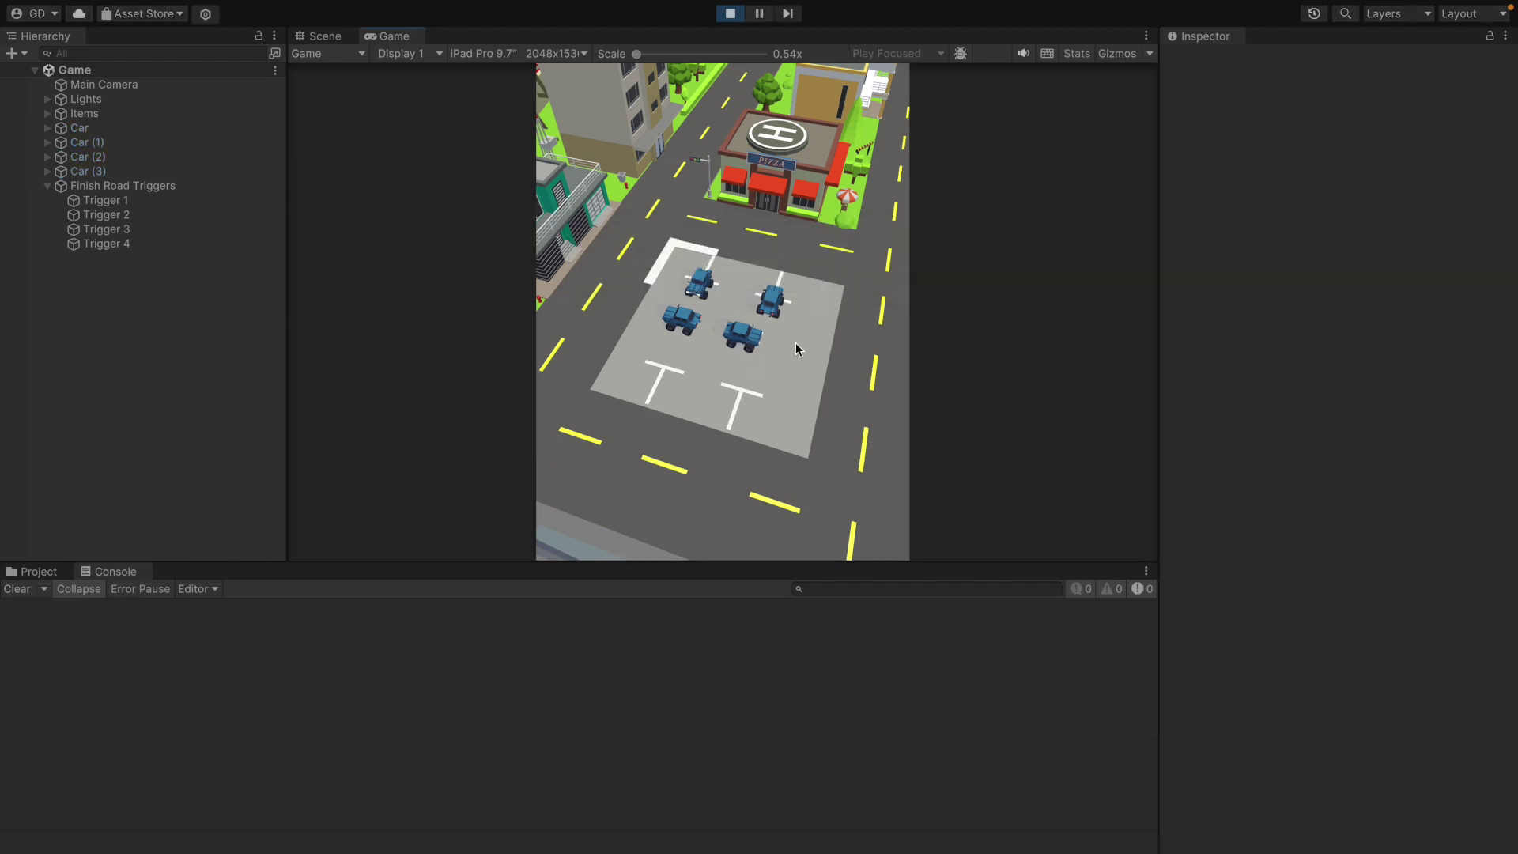
{"action": "left_click_drag", "start_coordinate": [797, 349], "coordinate": [814, 348]}
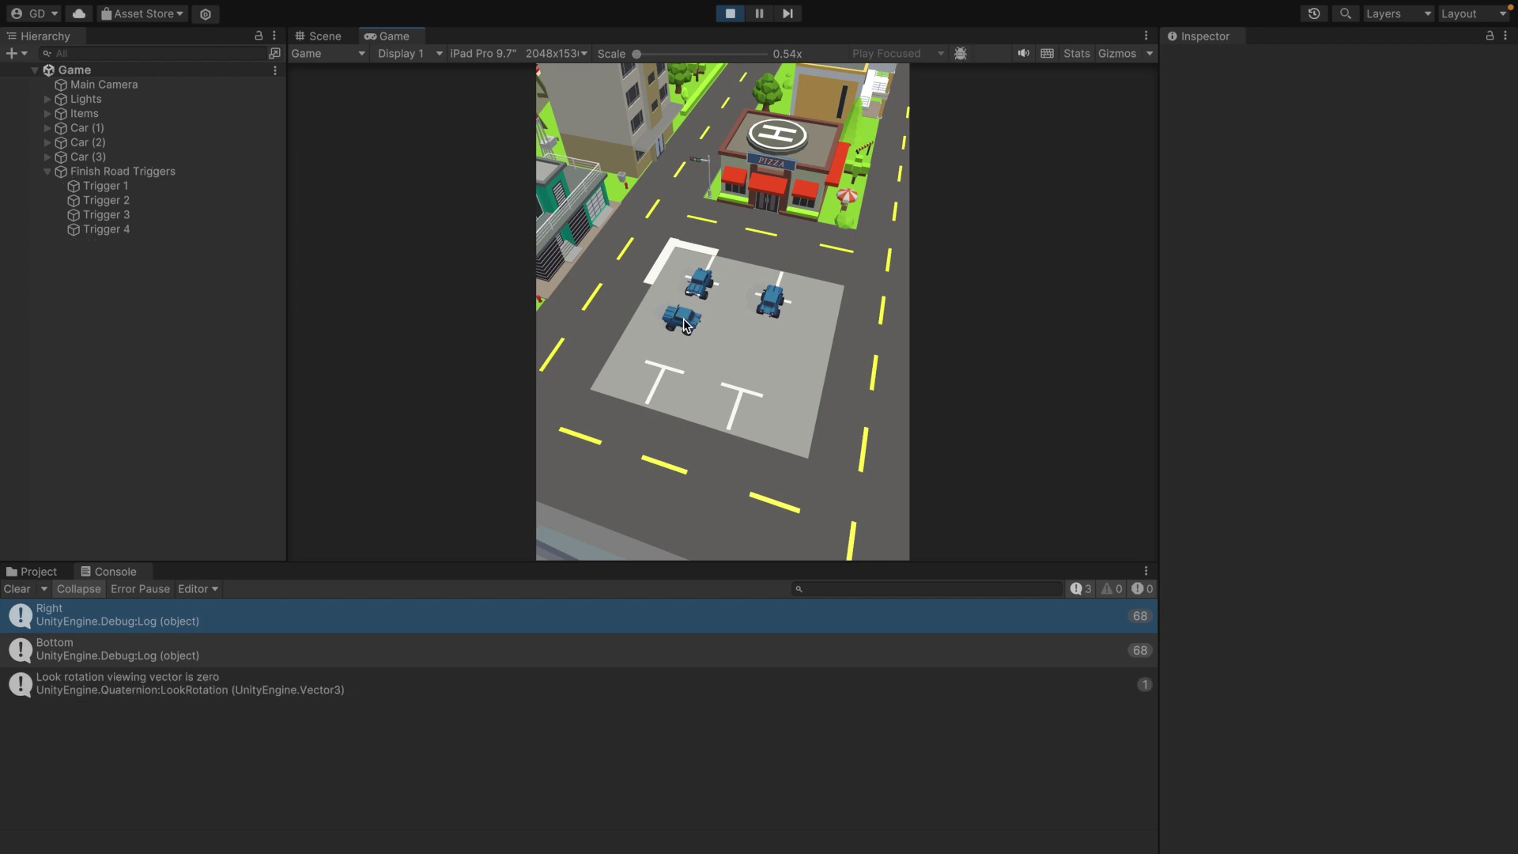
{"action": "left_click_drag", "start_coordinate": [680, 324], "coordinate": [625, 321]}
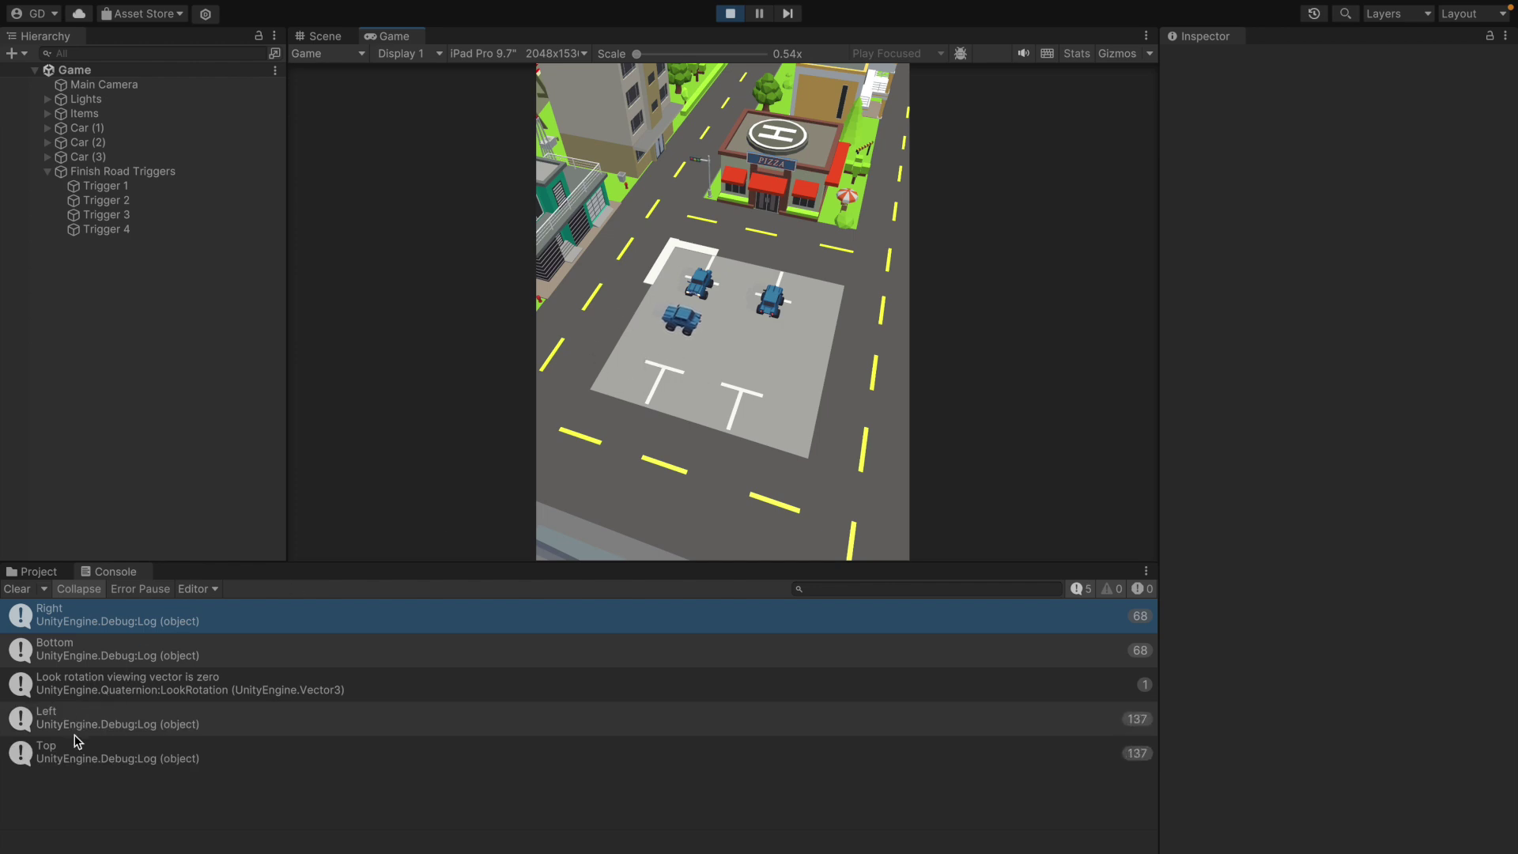
- Pause the game and inspect Car (1) in the Scene view
{"action": "left_click", "coordinate": [760, 15]}
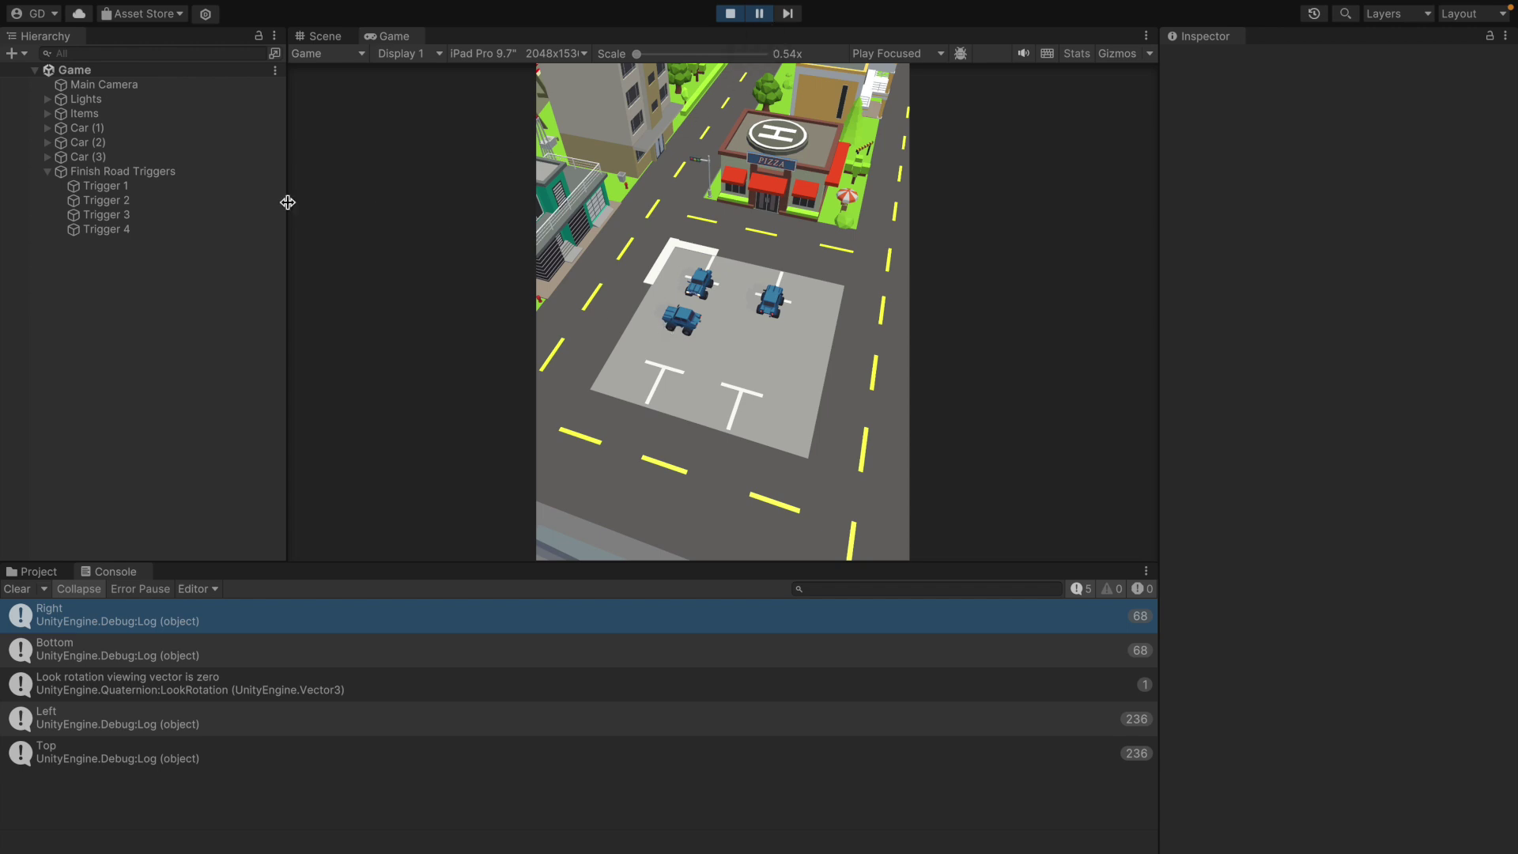
{"action": "left_click", "coordinate": [134, 132]}
{"action": "left_click", "coordinate": [301, 37]}
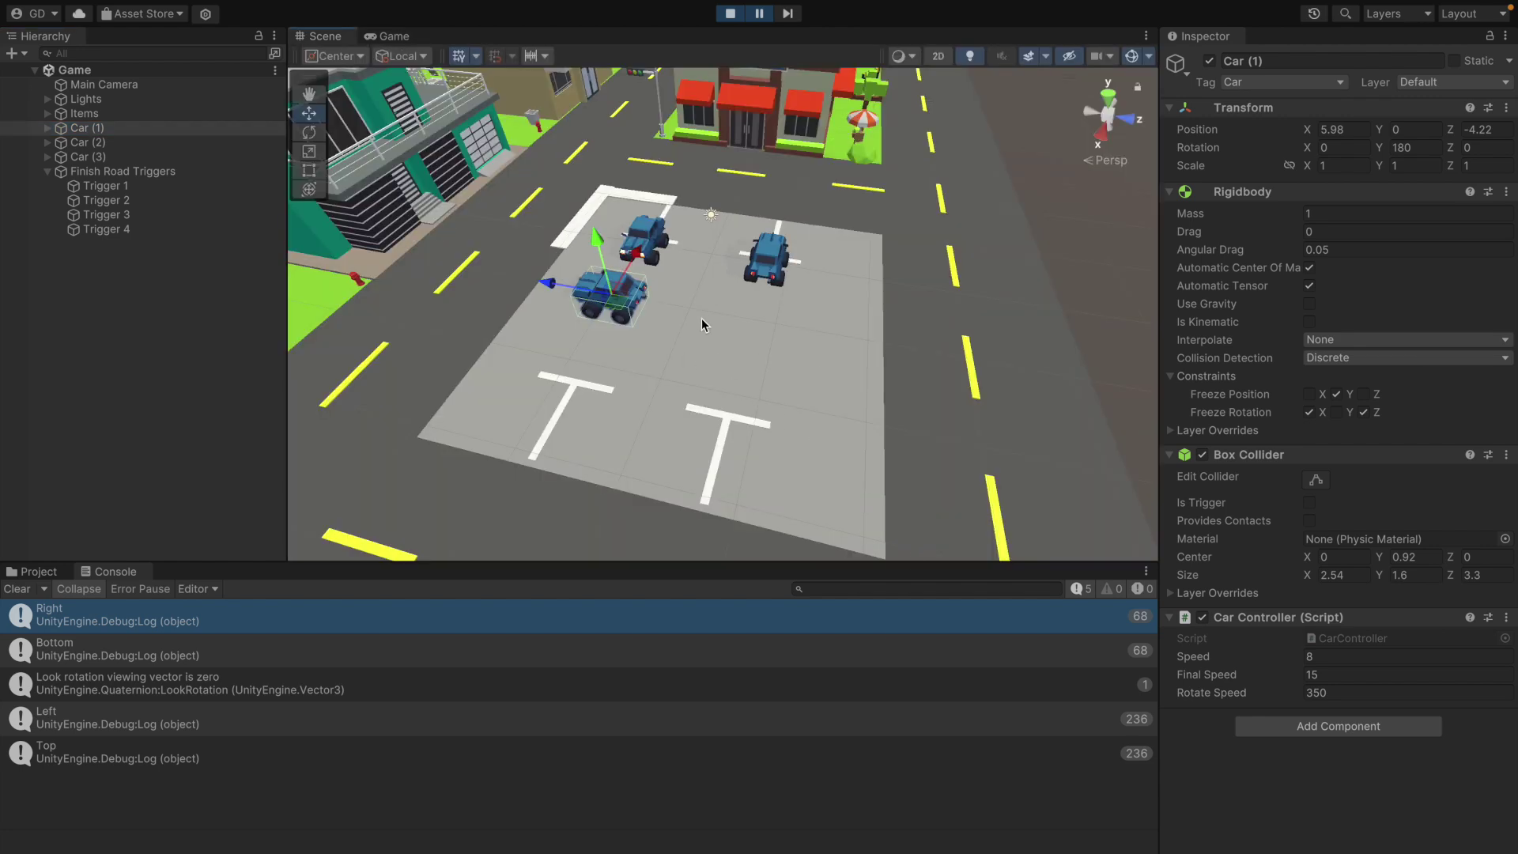
- Set Car (1)'s Car Controller Speed to -8, step one frame, then exit play mode
{"action": "left_click", "coordinate": [1313, 656]}
{"action": "type", "text": "-8"}
{"action": "key", "text": "Return"}
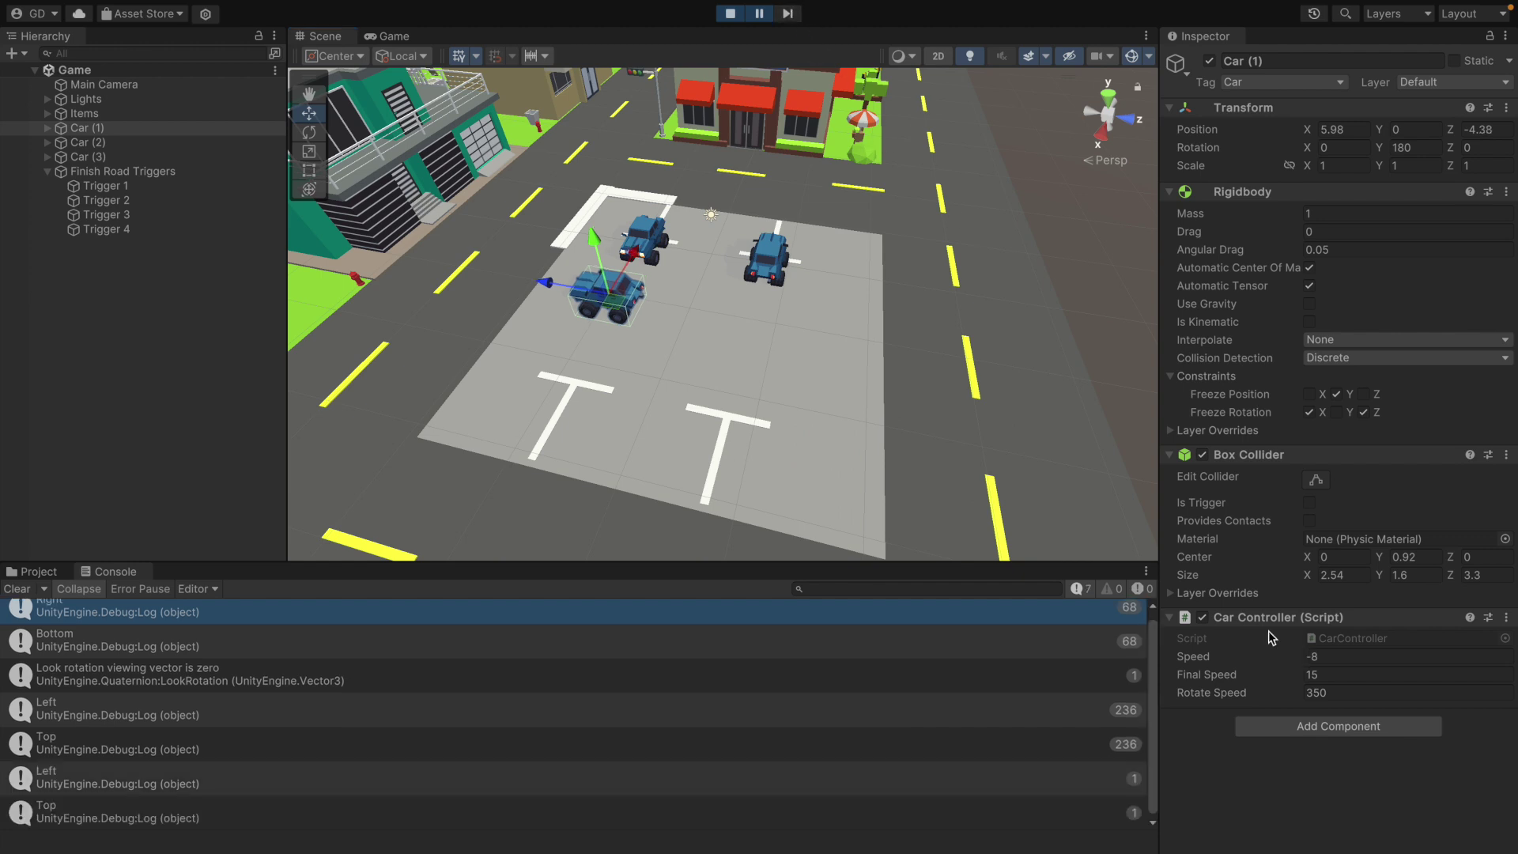
{"action": "left_click", "coordinate": [1320, 658]}
{"action": "type", "text": "-8"}
{"action": "key", "text": "Return"}
{"action": "left_click", "coordinate": [794, 19]}
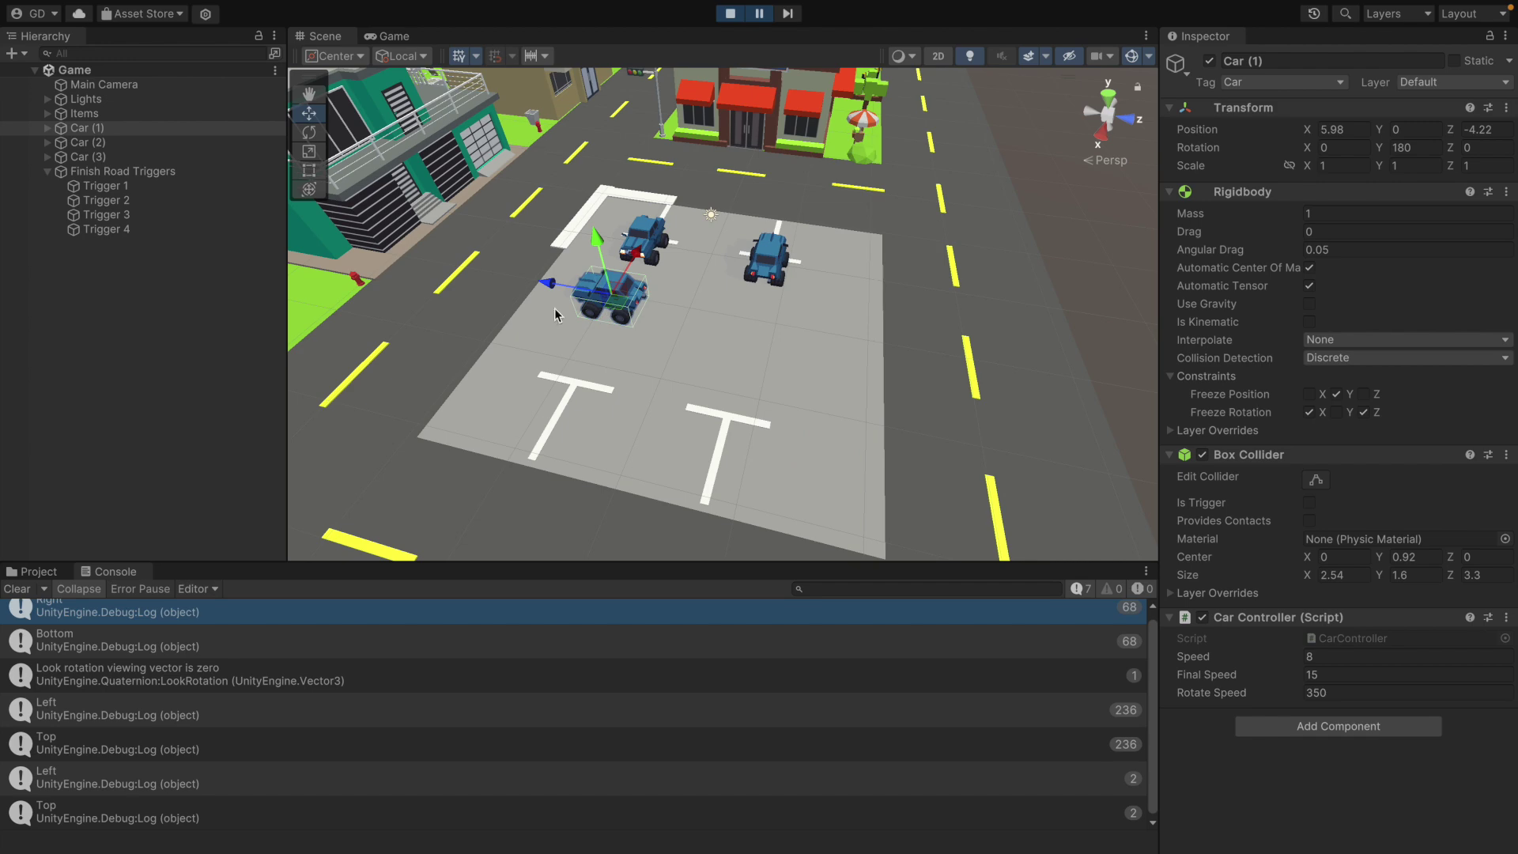
{"action": "left_click", "coordinate": [731, 16]}
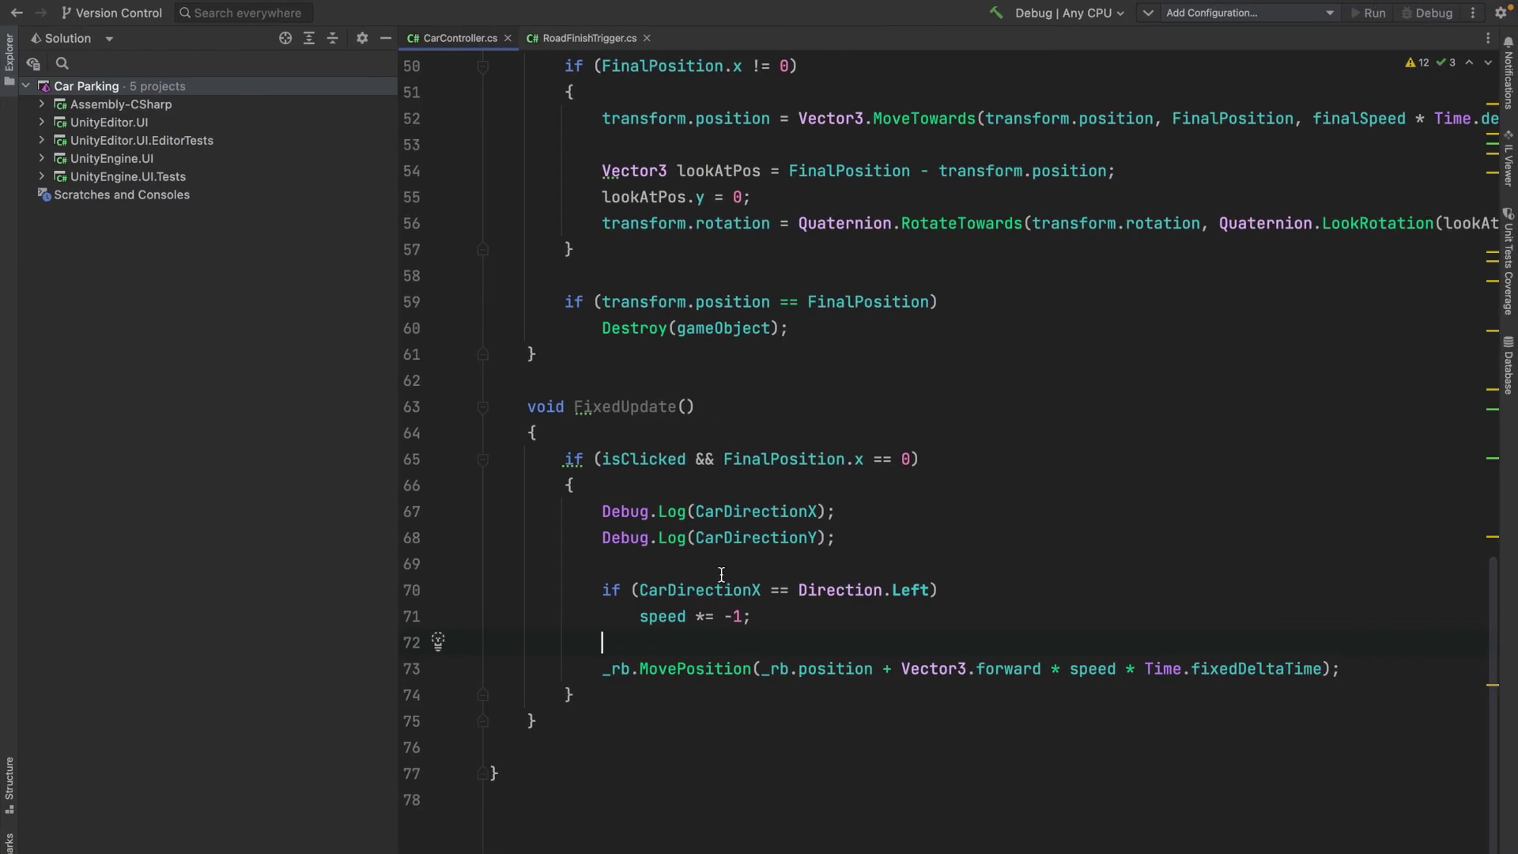
- Add 'speed = Mathf.Abs(speed);' above the Direction.Left check in FixedUpdate
{"action": "left_click", "coordinate": [725, 570]}
{"action": "key", "text": "Return"}
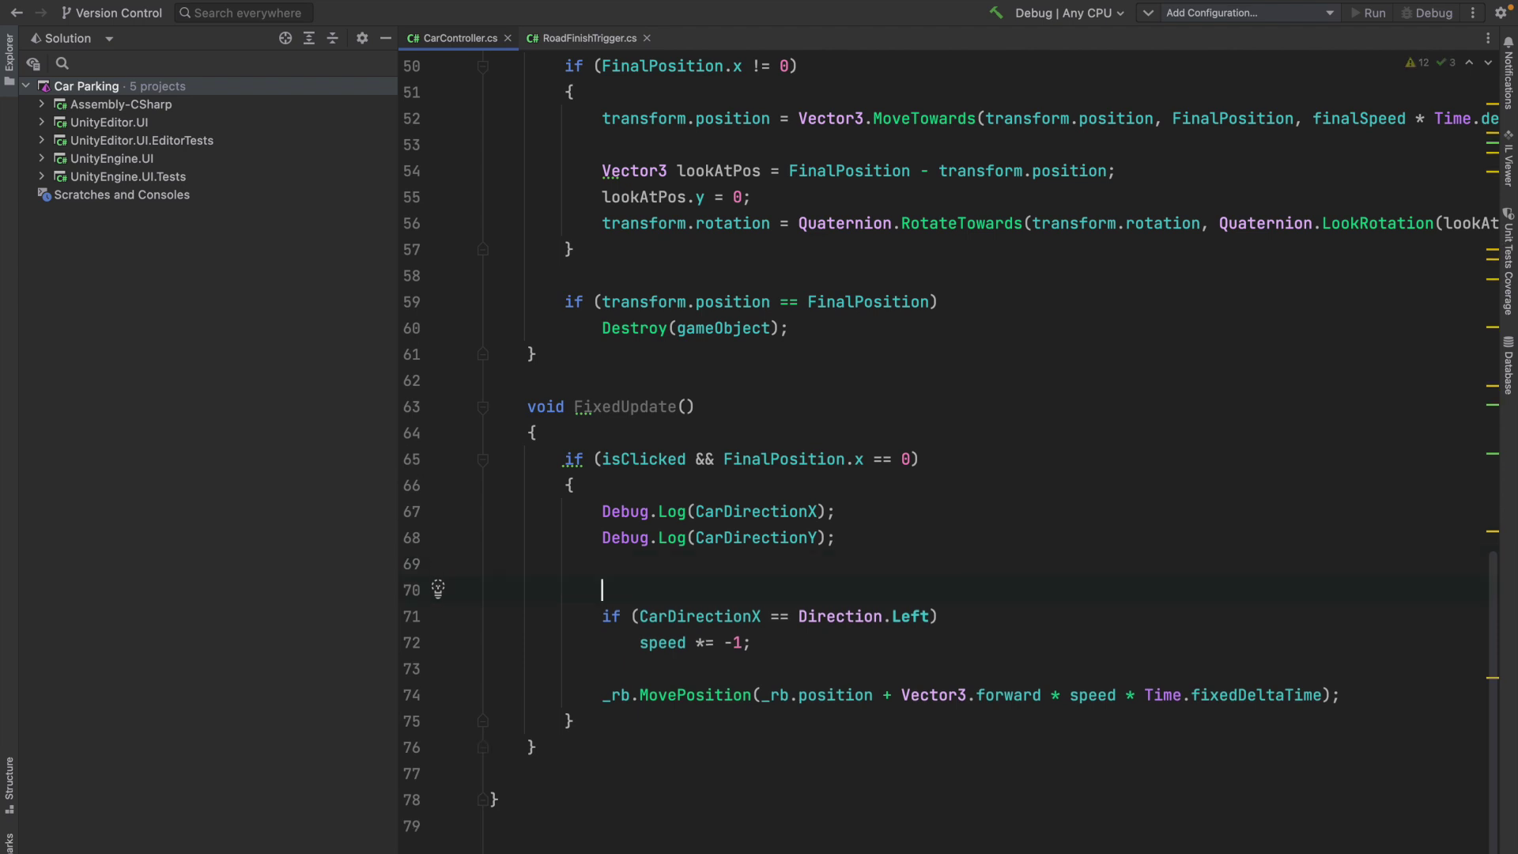
{"action": "type", "text": "speed"}
{"action": "key", "text": "Return"}
{"action": "type", "text": "speed = "}
{"action": "type", "text": "Ma"}
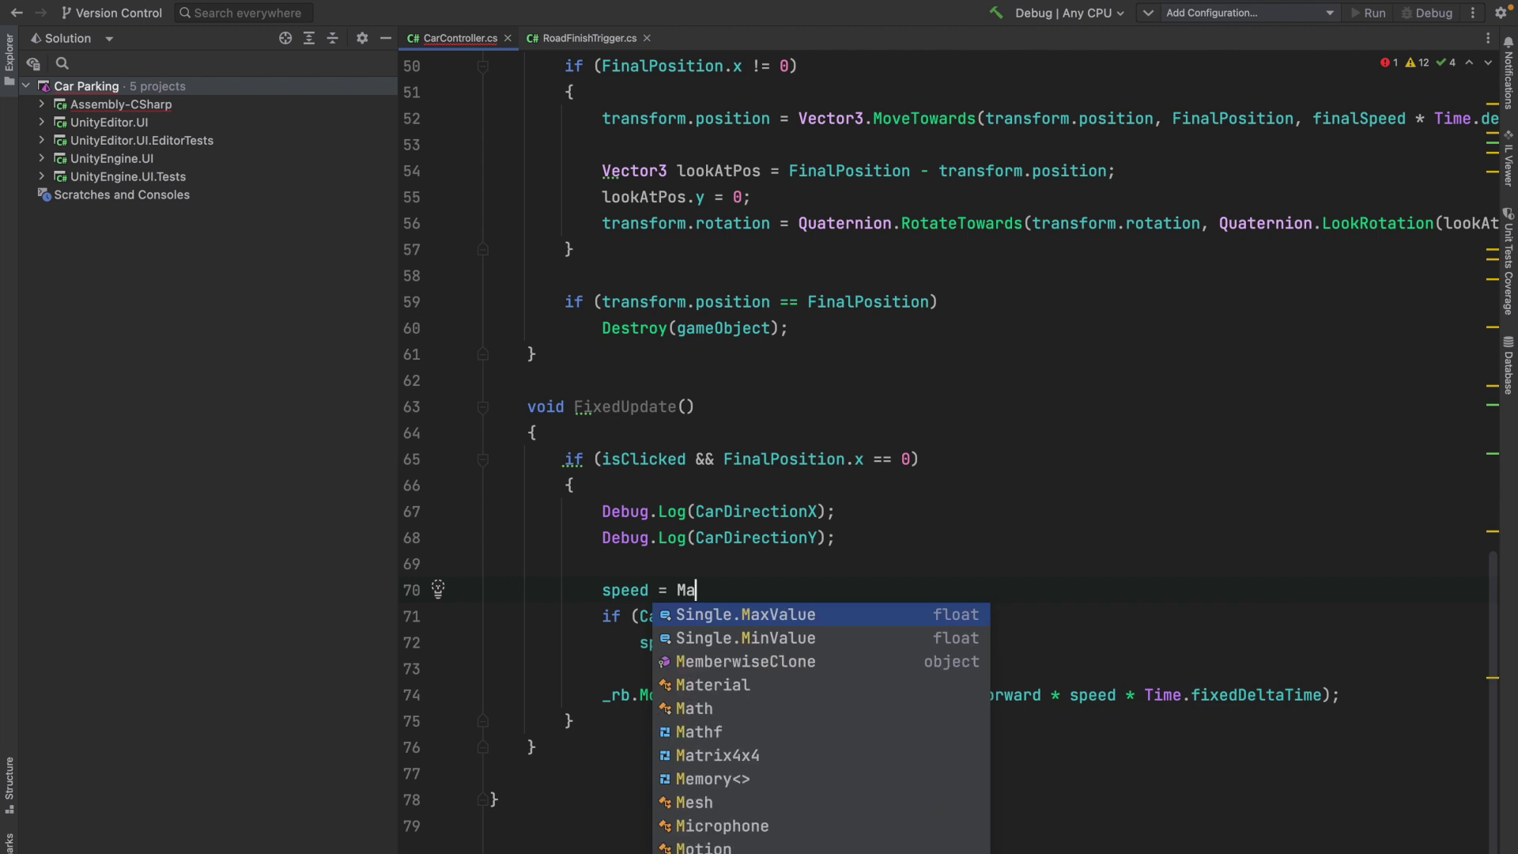
{"action": "type", "text": "th"}
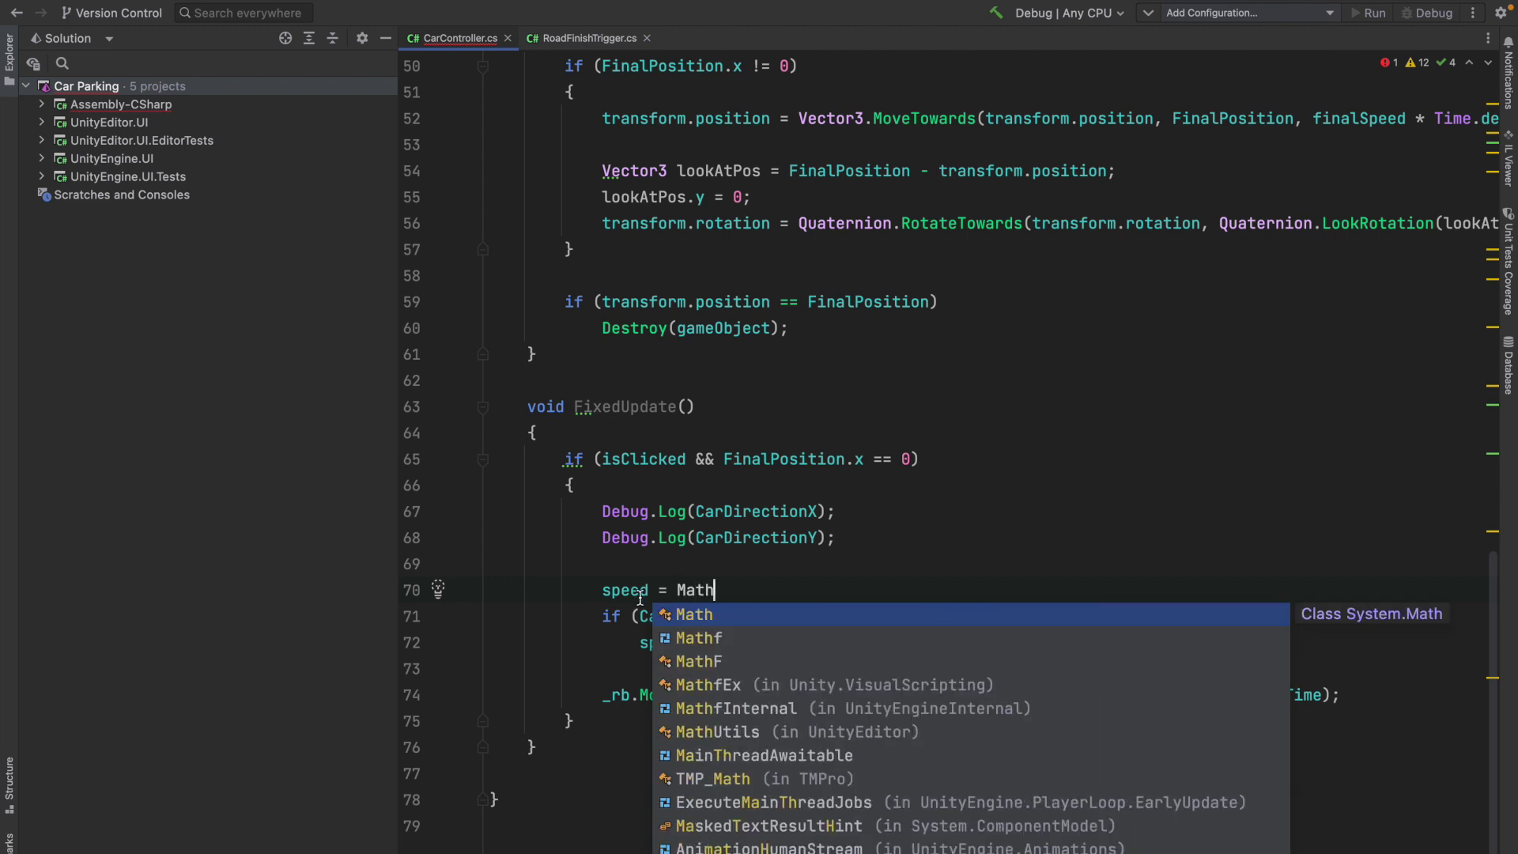
{"action": "type", "text": "f.Abs"}
{"action": "key", "text": "Return"}
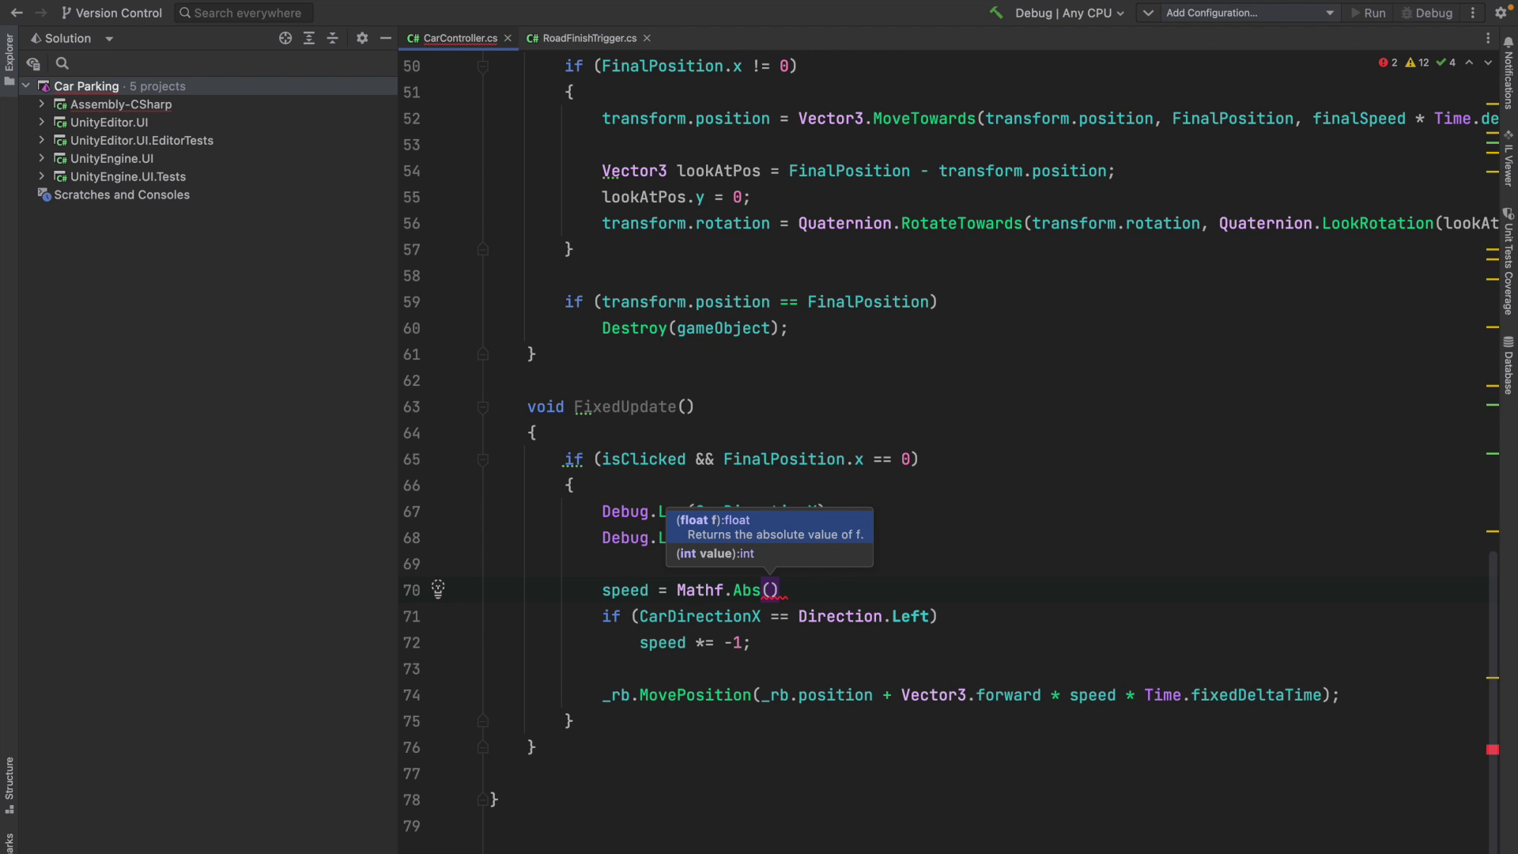
{"action": "type", "text": "speed"}
{"action": "key", "text": "Return"}
{"action": "type", "text": ";"}
- Review the uses of speed and the Left-direction flip on lines 71–72, then return to Unity
{"action": "left_click", "coordinate": [807, 594]}
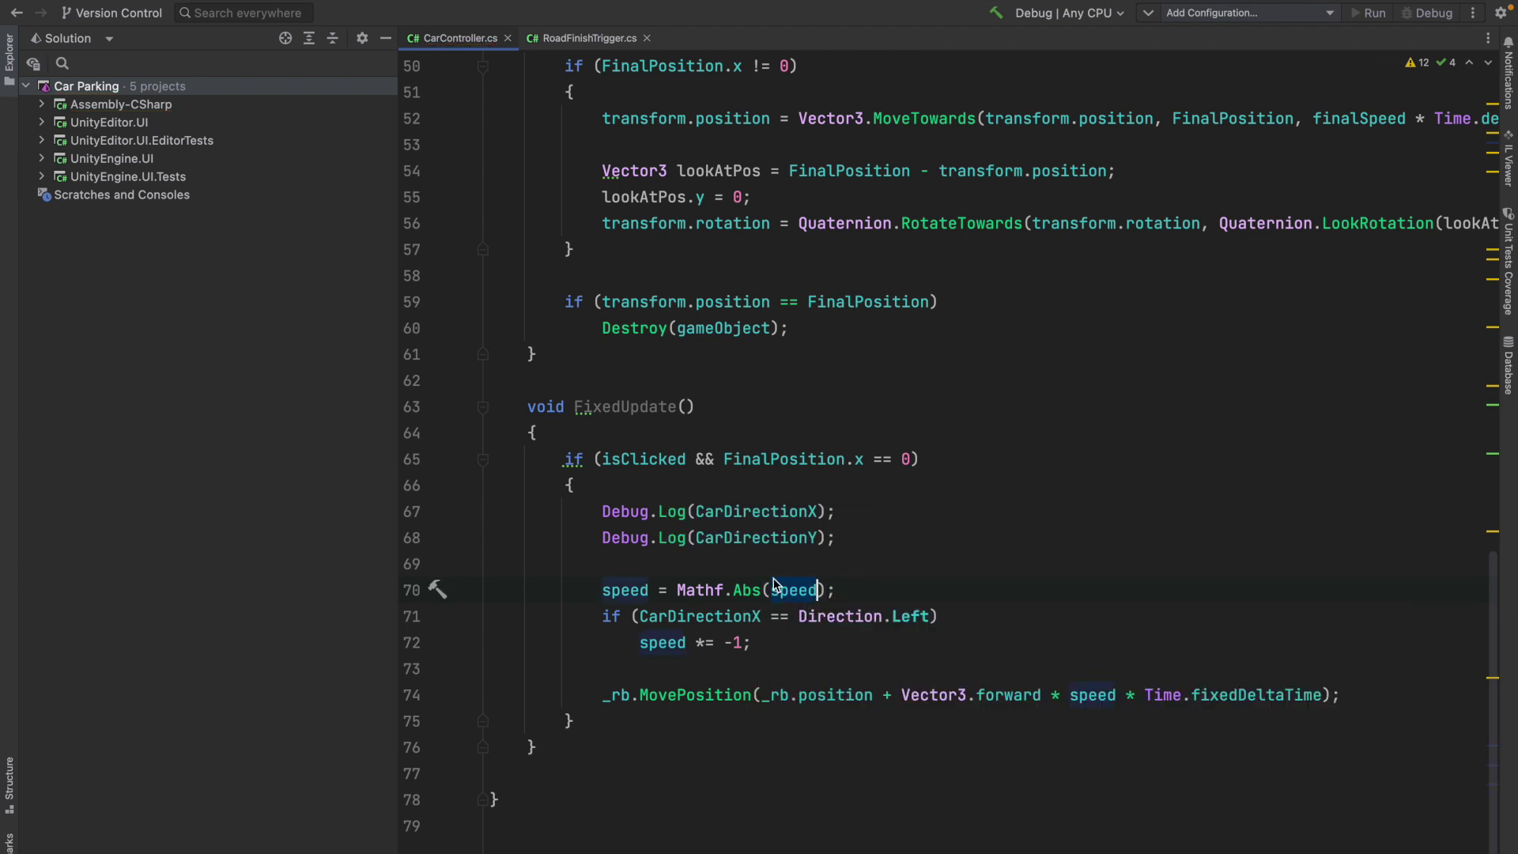
{"action": "left_click", "coordinate": [630, 591]}
{"action": "left_click_drag", "start_coordinate": [602, 616], "coordinate": [813, 636]}
{"action": "key", "text": "super+Tab"}
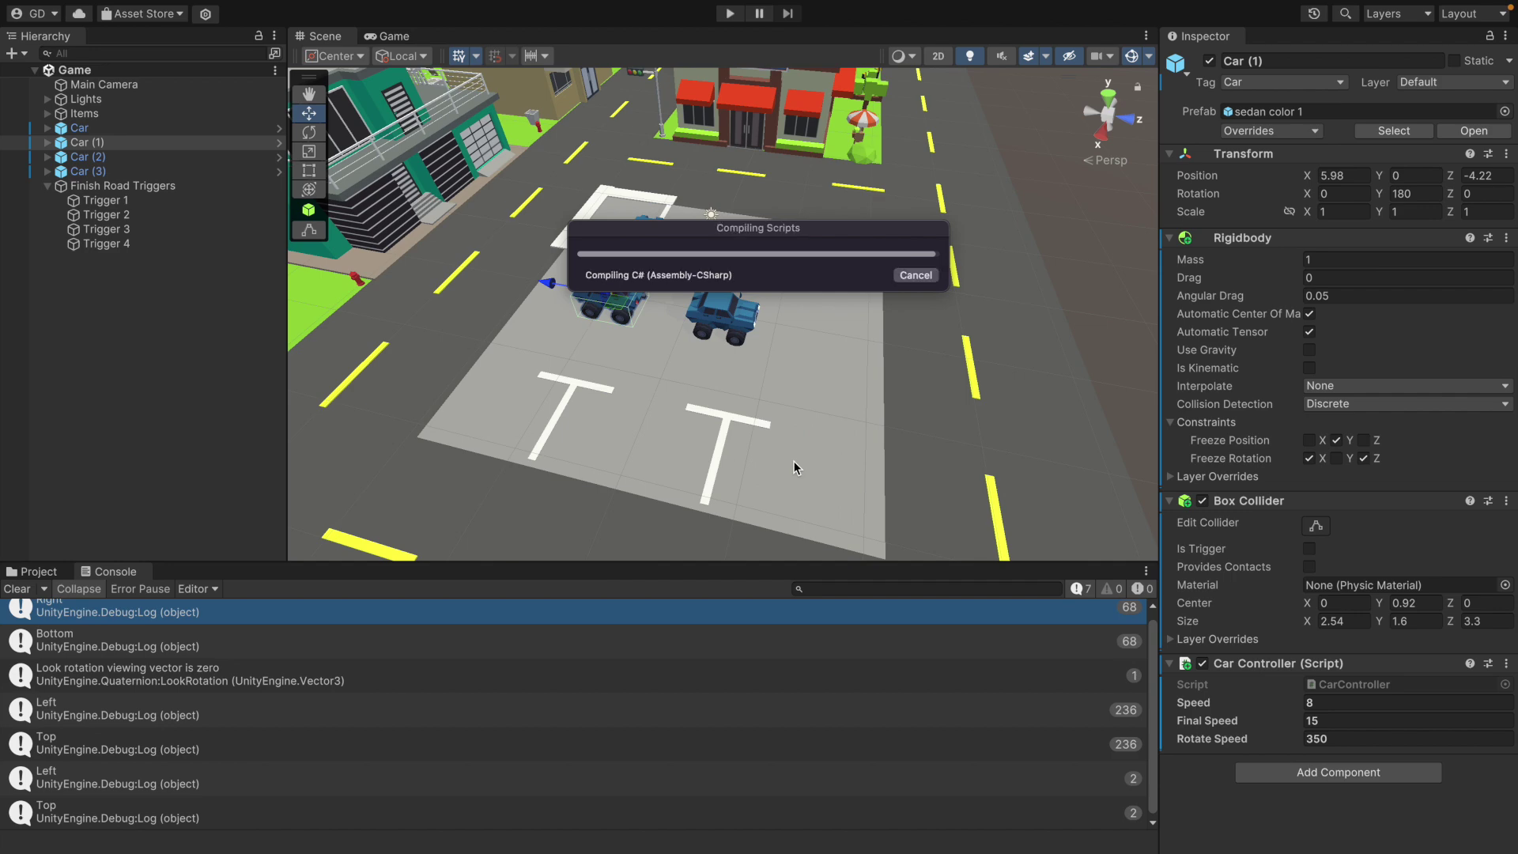
- Playtest the new speed logic, sending cars out left, up and right, then stop
{"action": "key", "text": "super+p"}
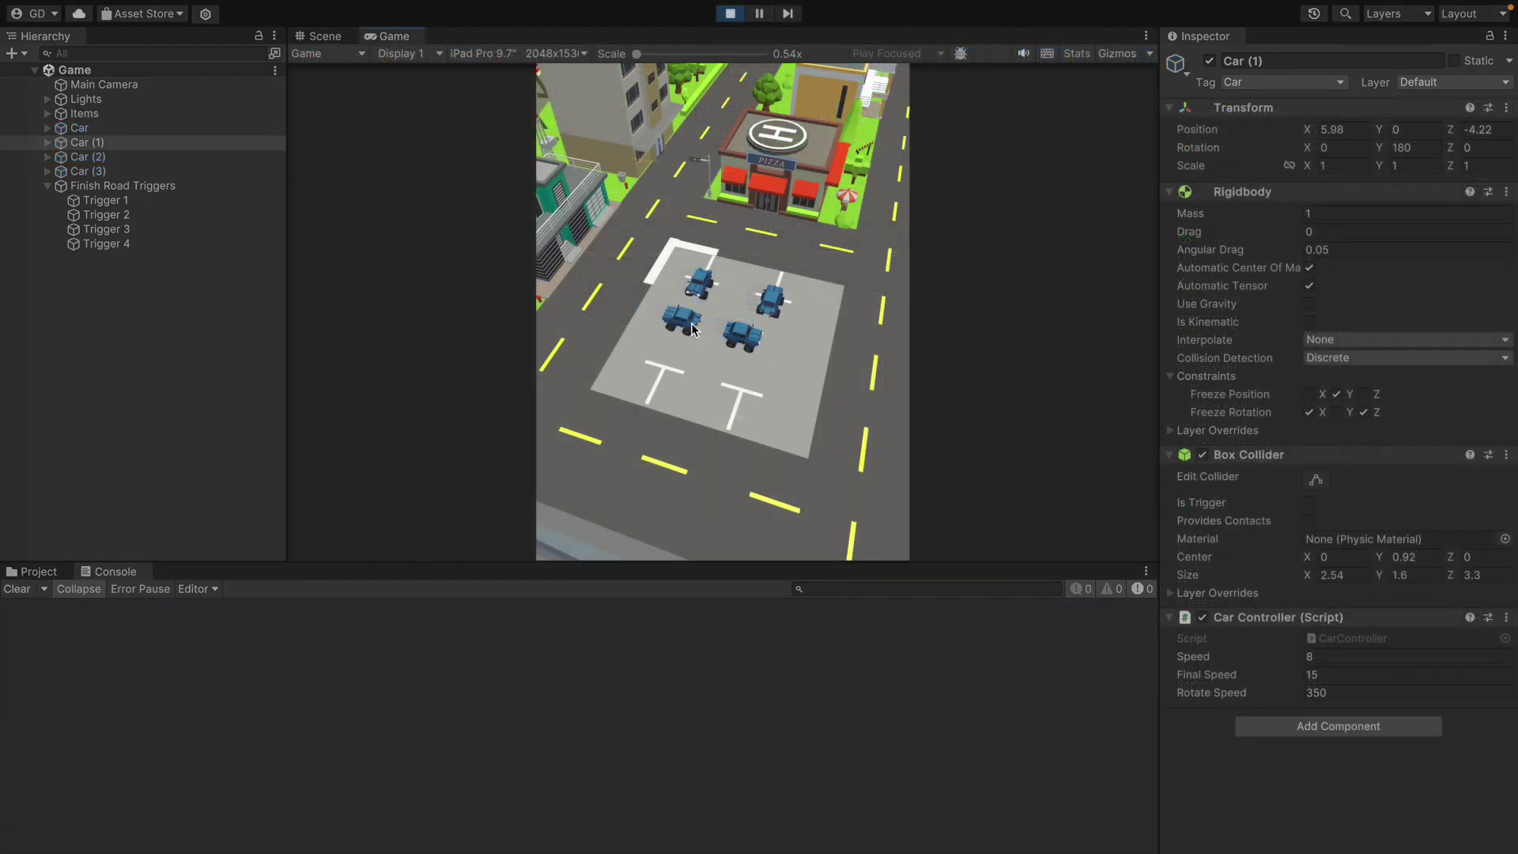
{"action": "left_click_drag", "start_coordinate": [692, 328], "coordinate": [606, 337]}
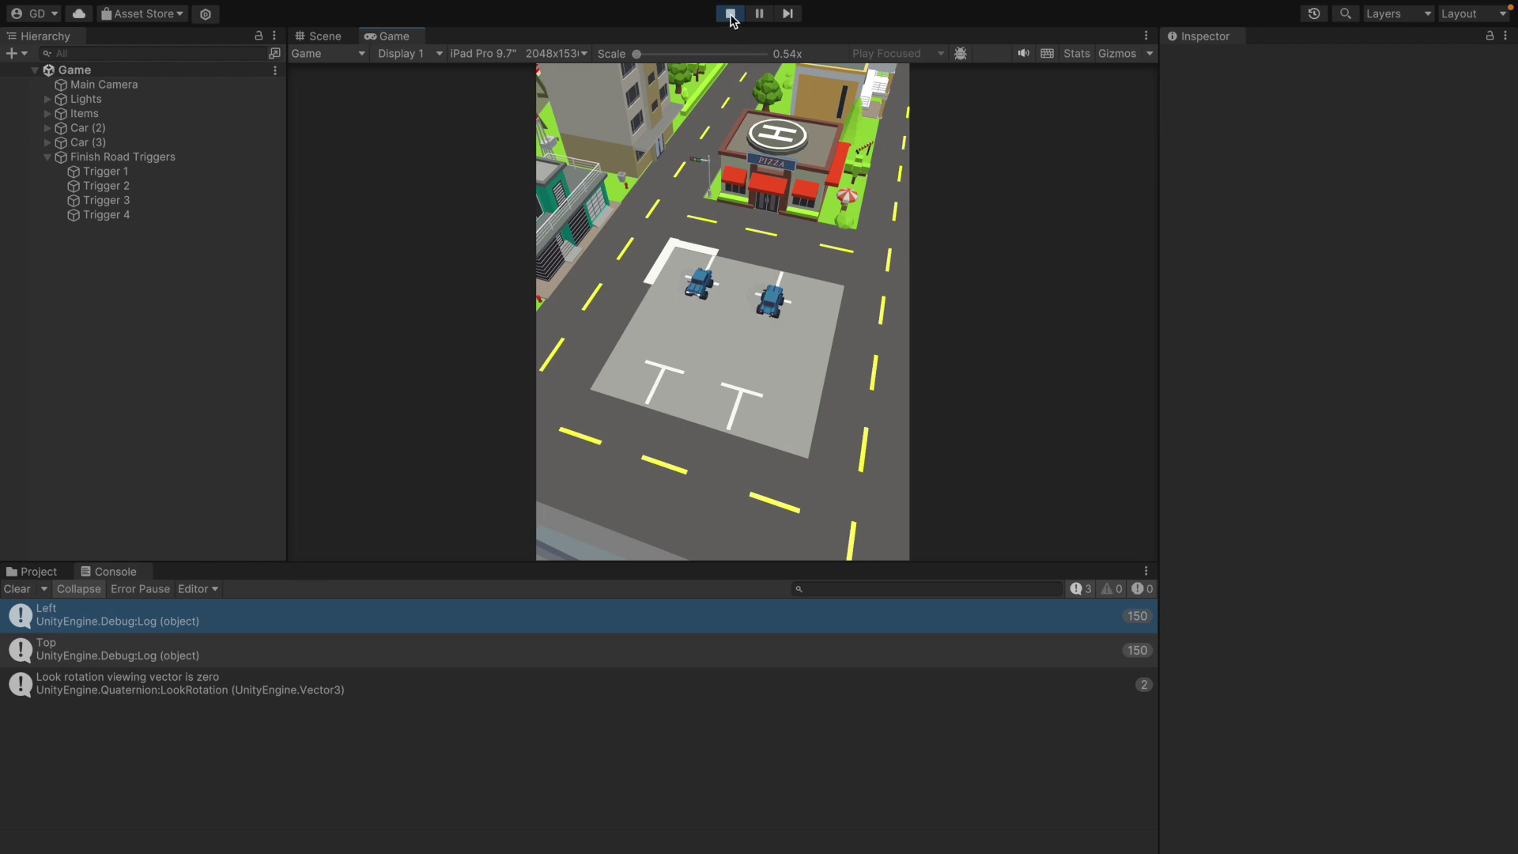
{"action": "left_click_drag", "start_coordinate": [700, 291], "coordinate": [666, 286]}
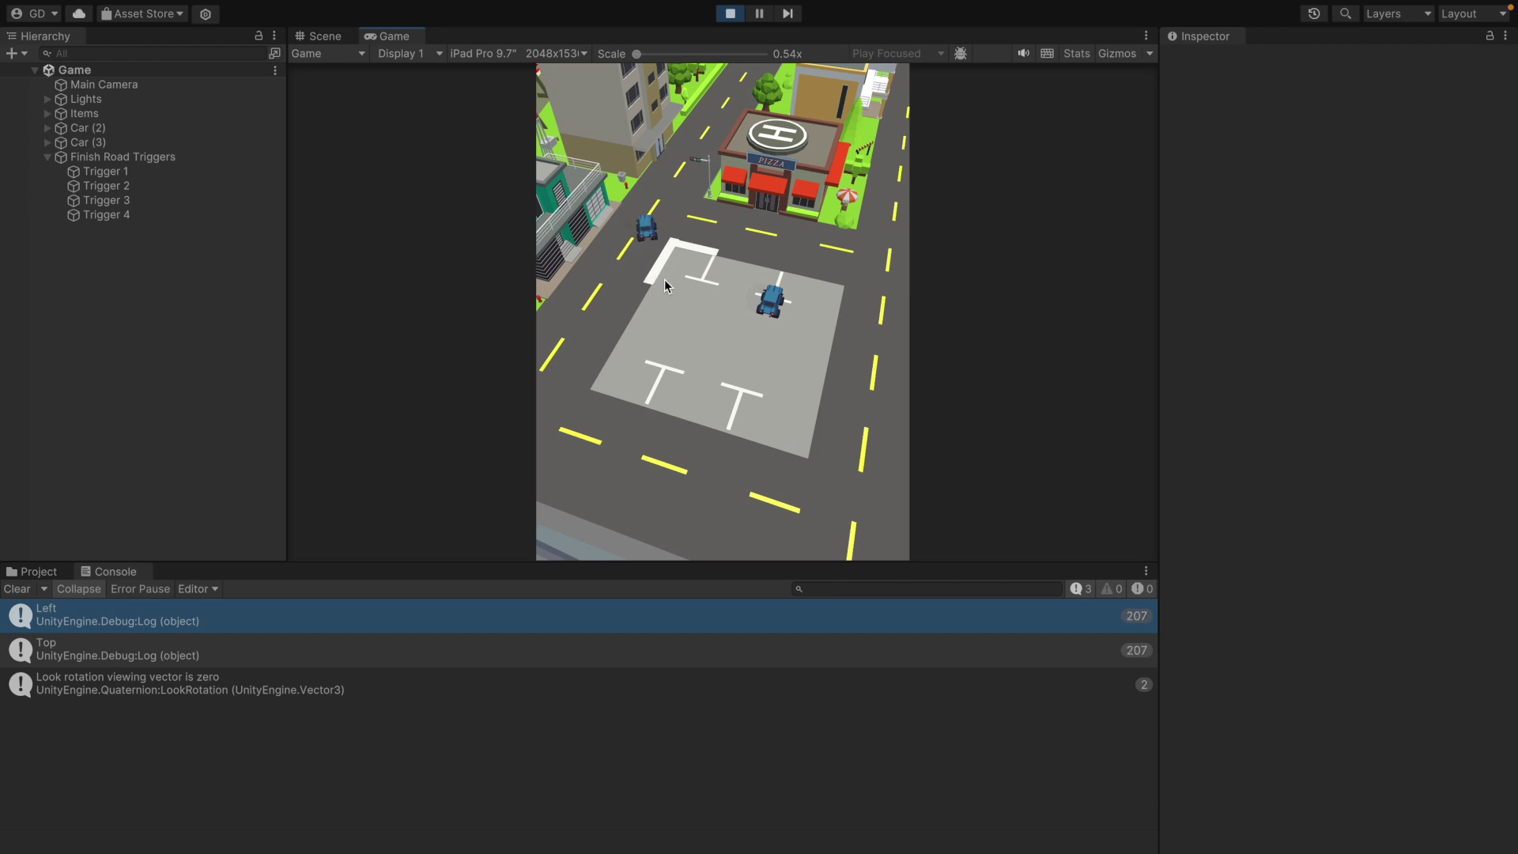
{"action": "left_click_drag", "start_coordinate": [775, 308], "coordinate": [822, 311]}
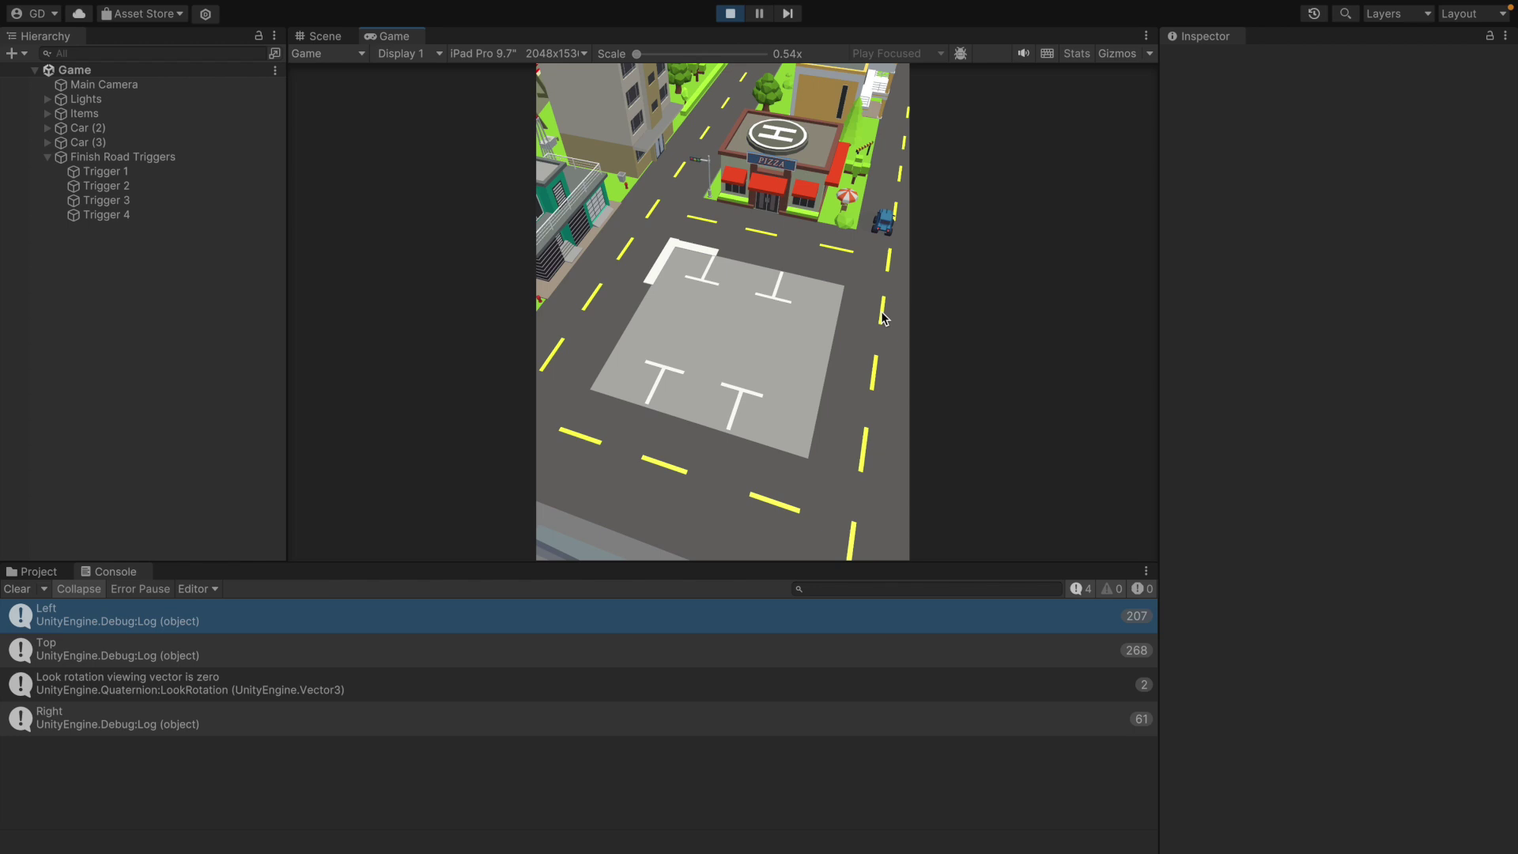
{"action": "key", "text": "ctrl+p"}
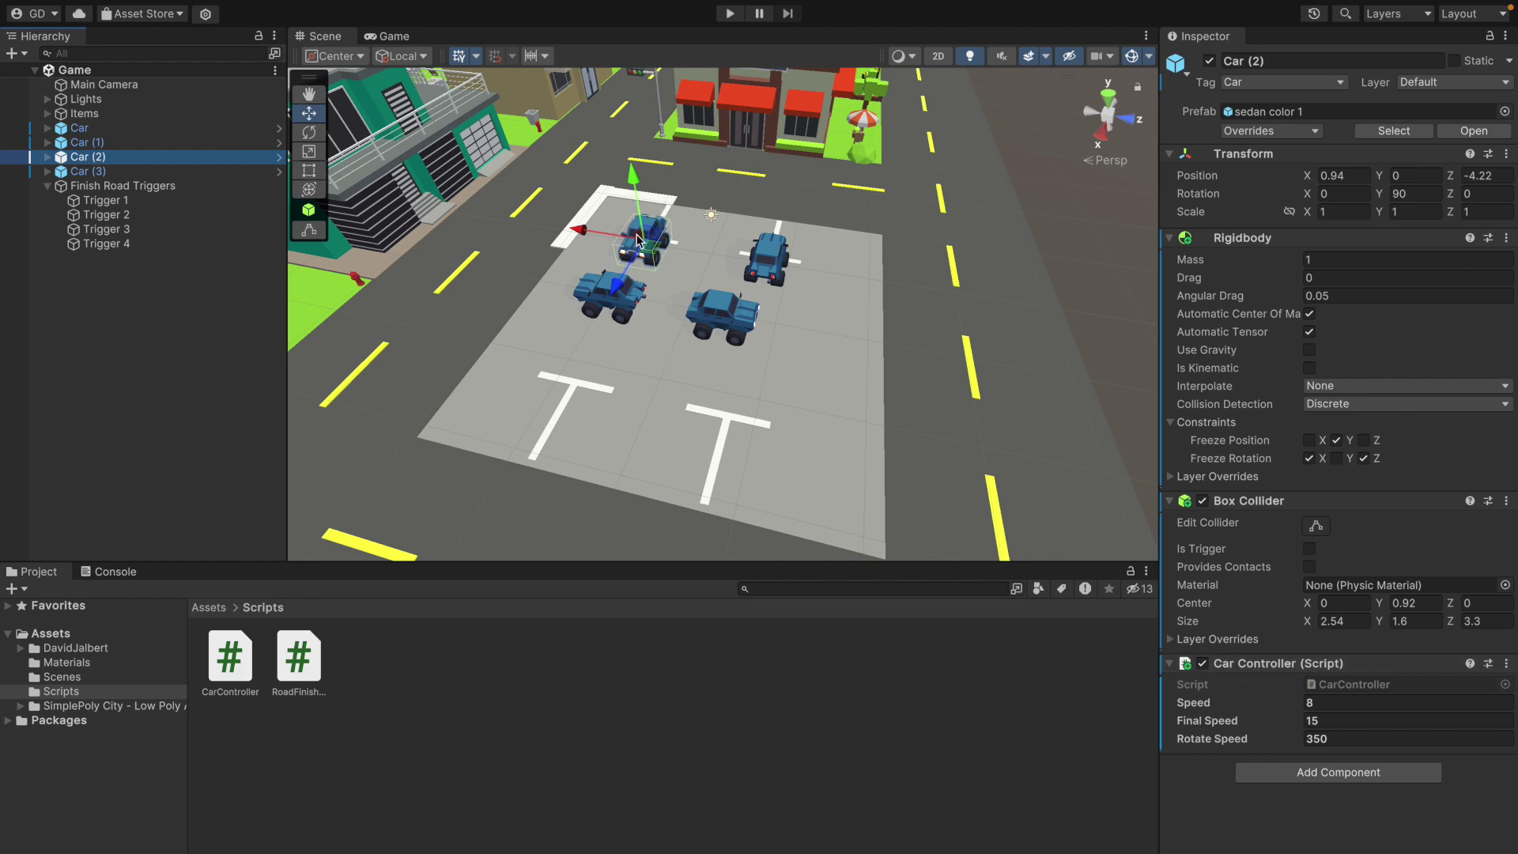
- Declare a public enum Axis with Vertical and Horizontal in CarController.cs
{"action": "key", "text": "ctrl+Right"}
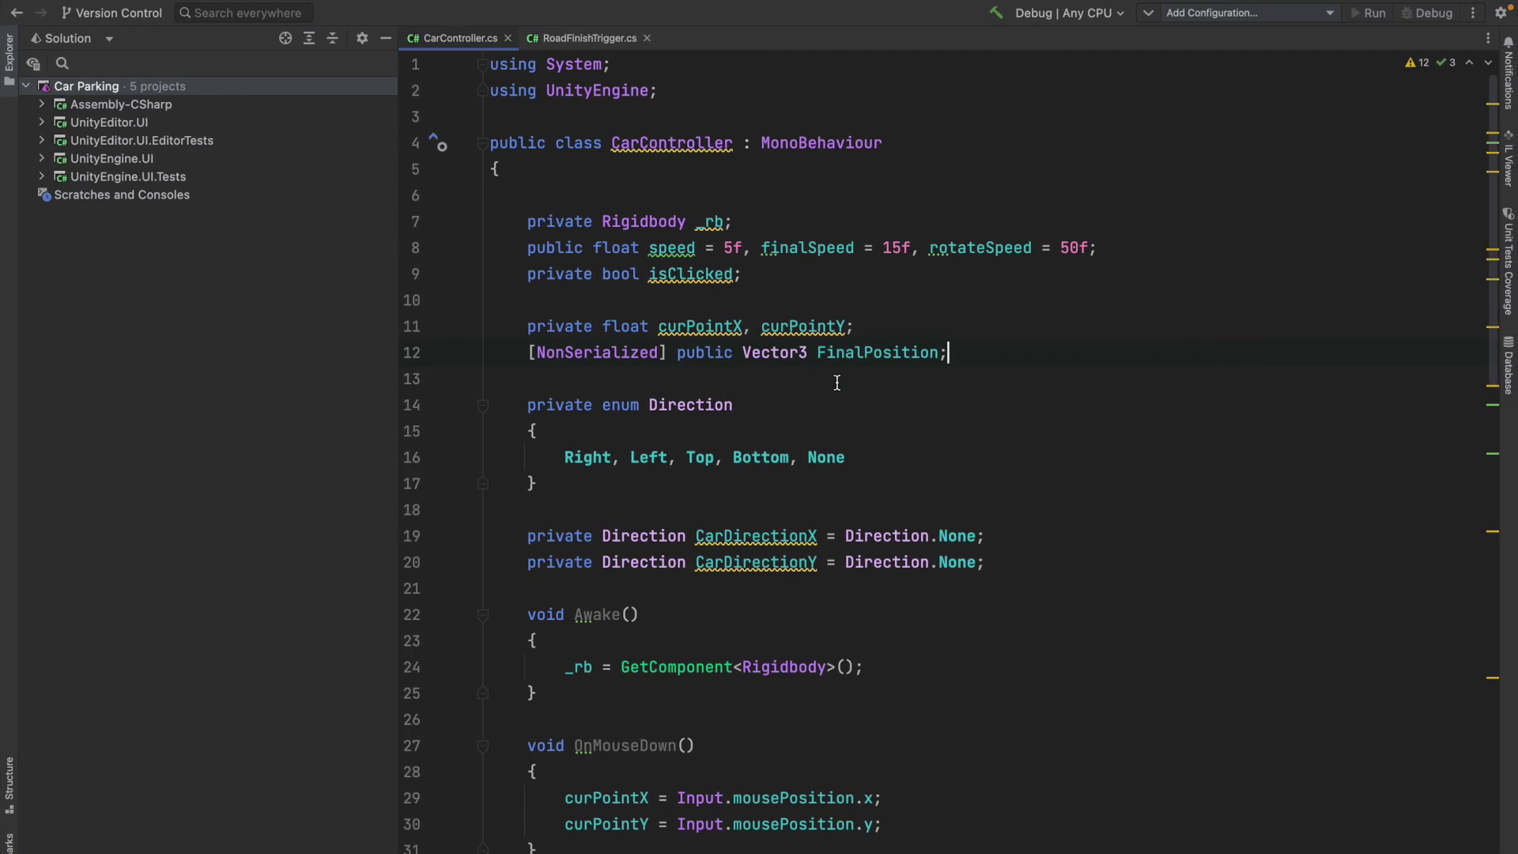
{"action": "key", "text": "Return"}
{"action": "key", "text": "Return"}
{"action": "type", "text": "public enum "}
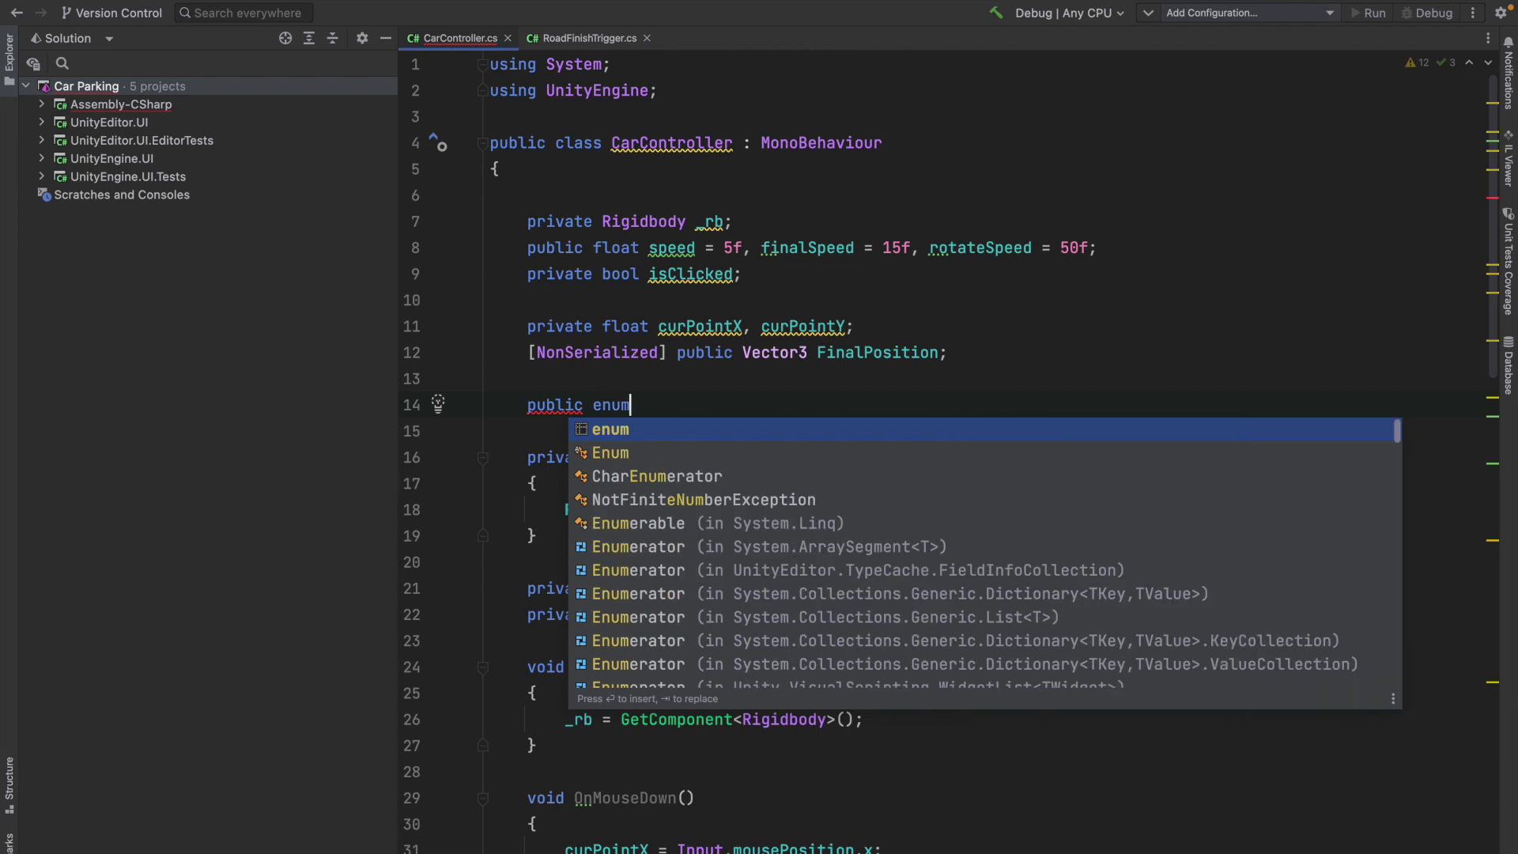
{"action": "type", "text": "Axis"}
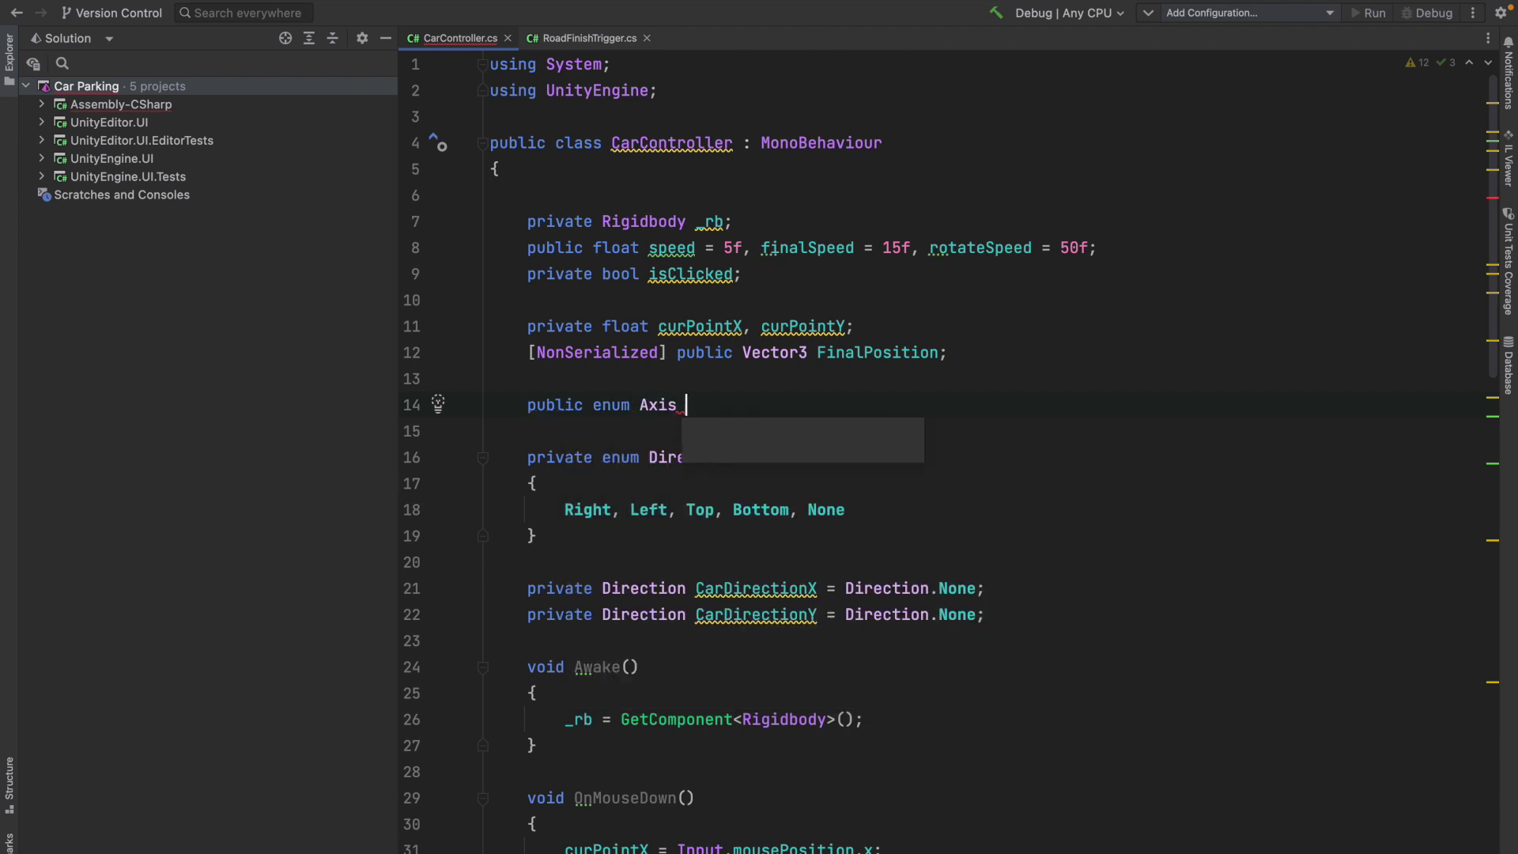
{"action": "type", "text": "{"}
{"action": "key", "text": "Return"}
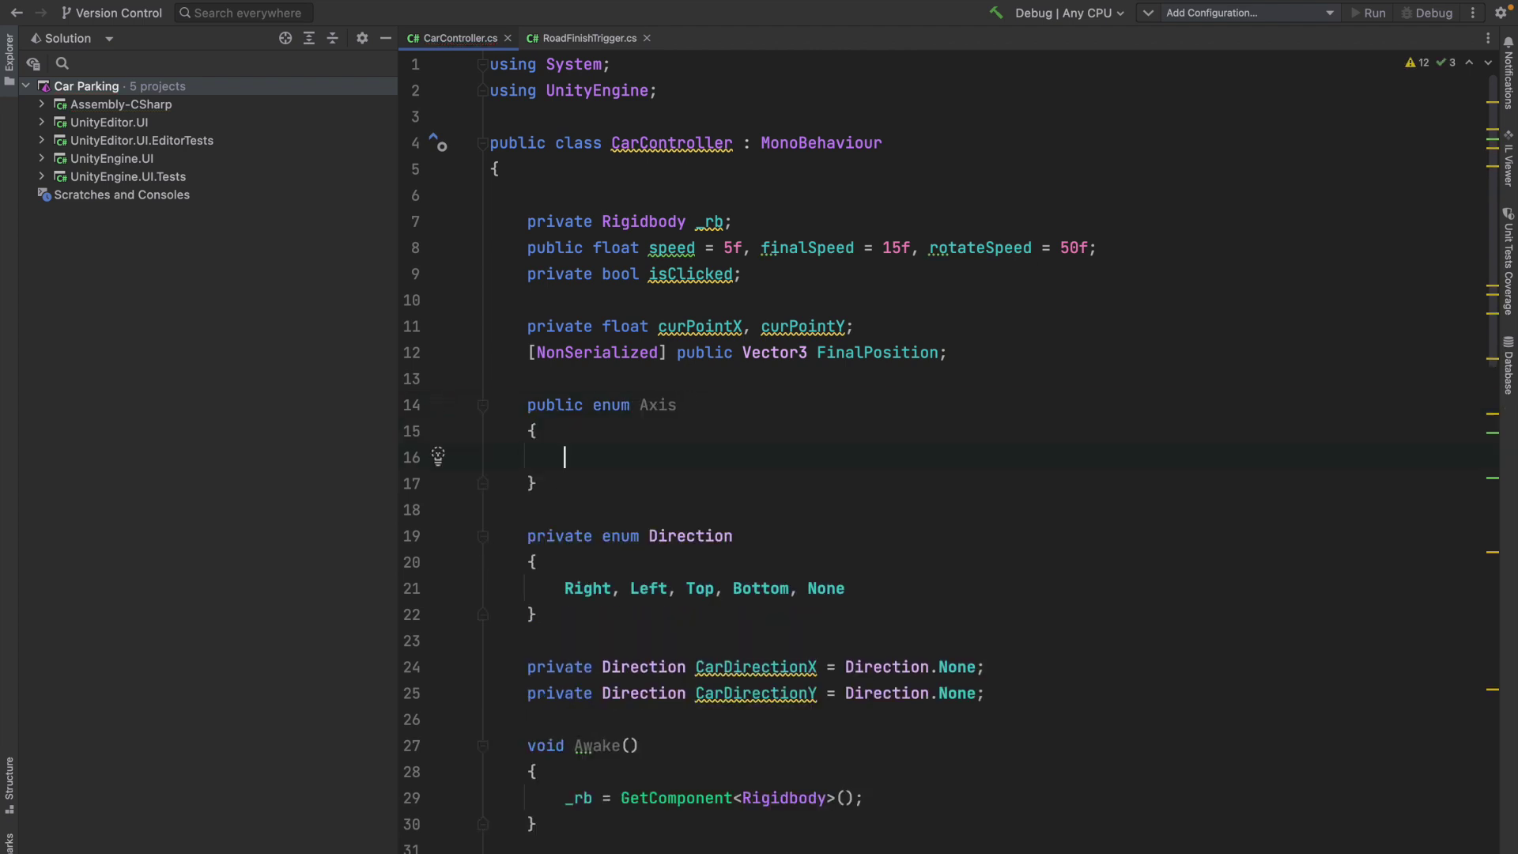
{"action": "type", "text": "Vertical, Horizontal"}
- Add the field 'public Axis CarAxis;' below the Axis enum
{"action": "left_click", "coordinate": [933, 479]}
{"action": "key", "text": "Return"}
{"action": "key", "text": "Return"}
{"action": "type", "text": "public "}
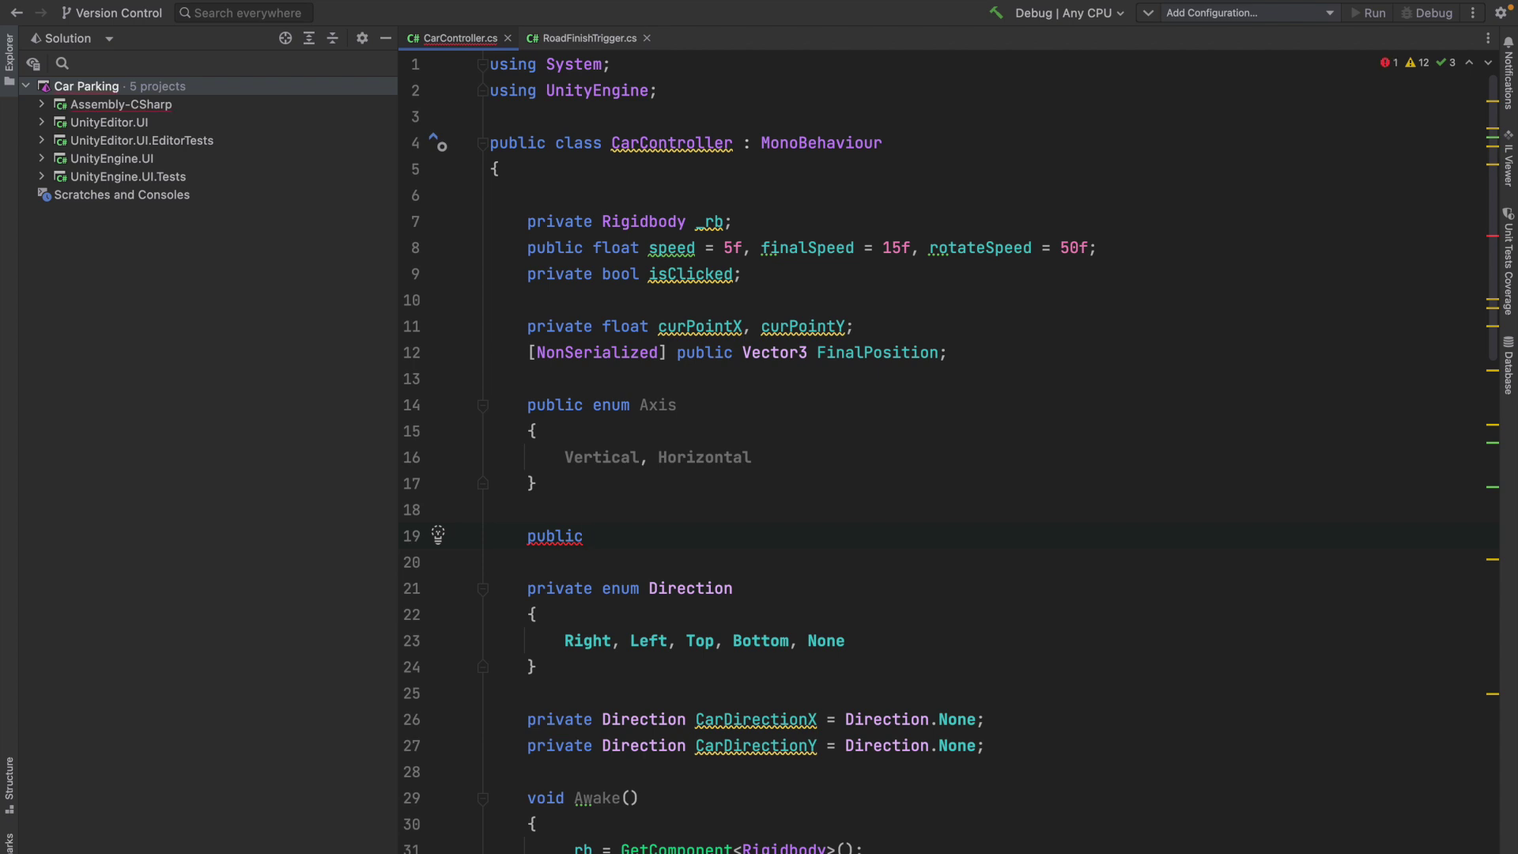
{"action": "type", "text": "Axis"}
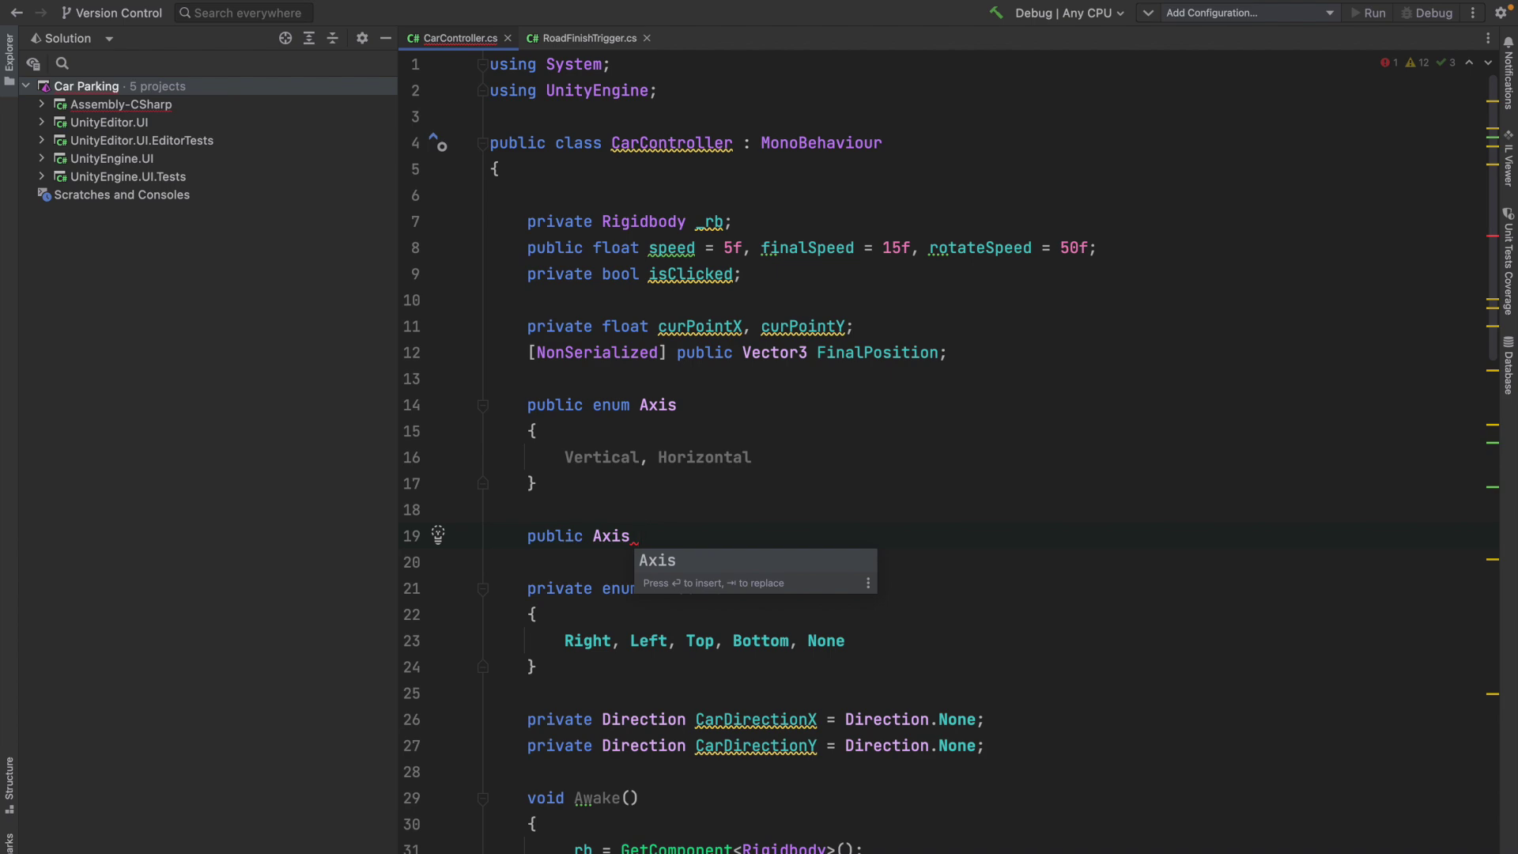
{"action": "type", "text": "CarA"}
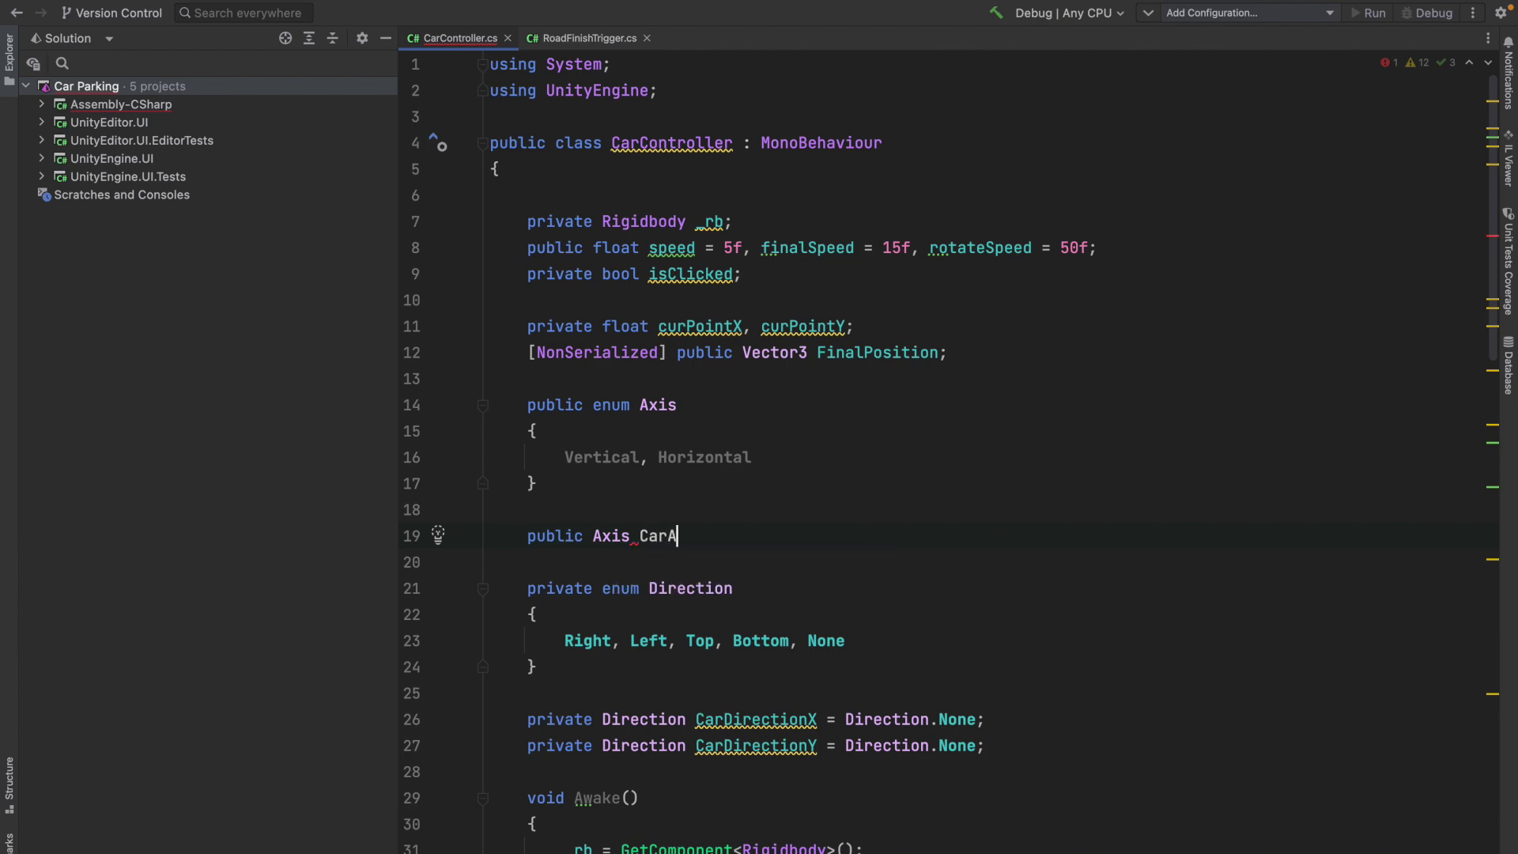
{"action": "type", "text": "xis;"}
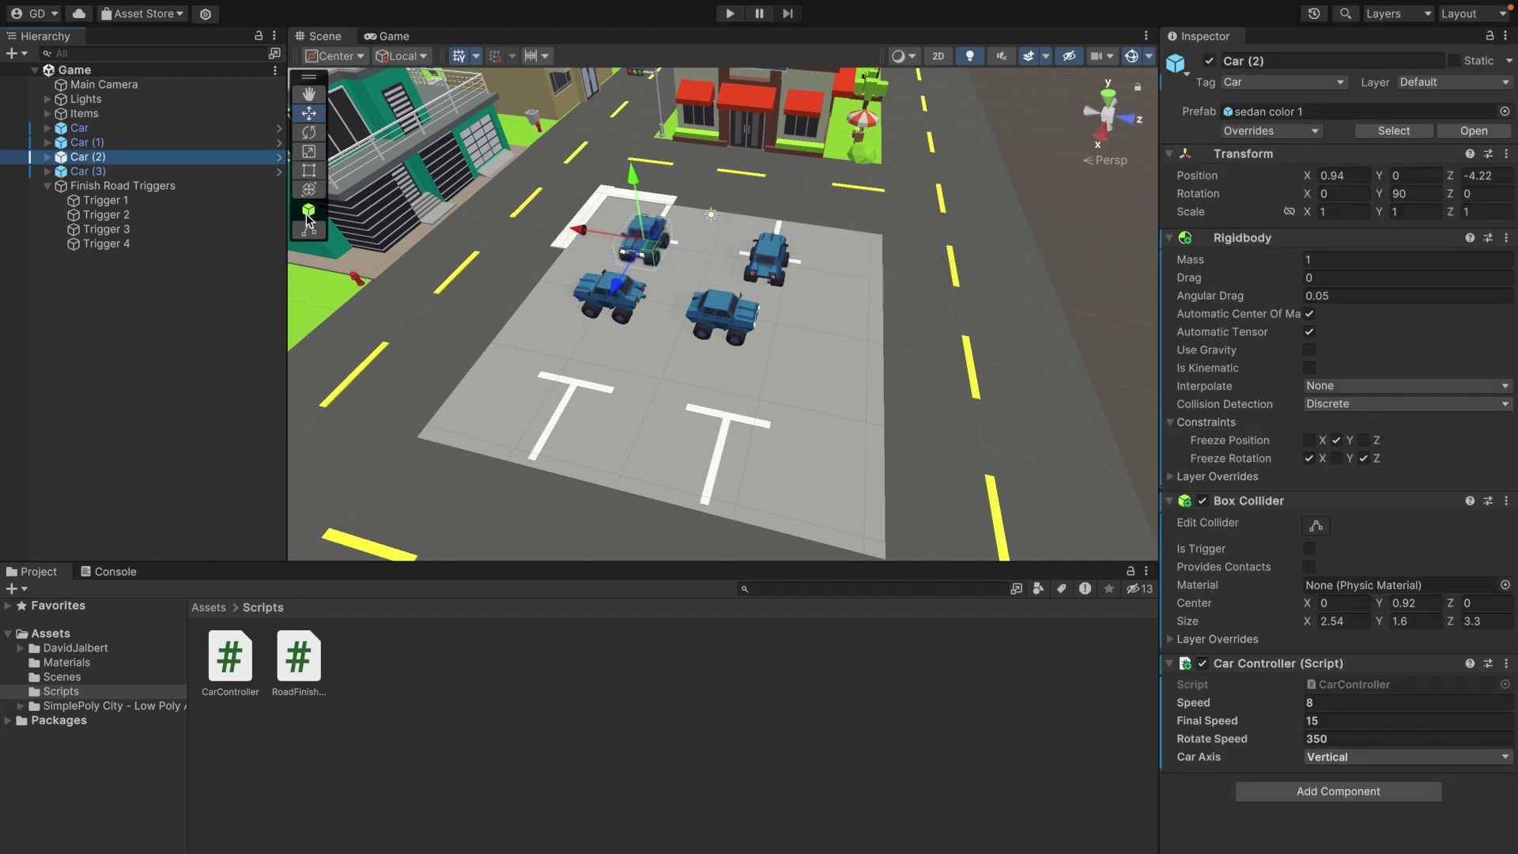
- Select Car and Car (1) together and set their Car Axis to Horizontal
{"action": "left_click", "coordinate": [266, 173], "text": "shift"}
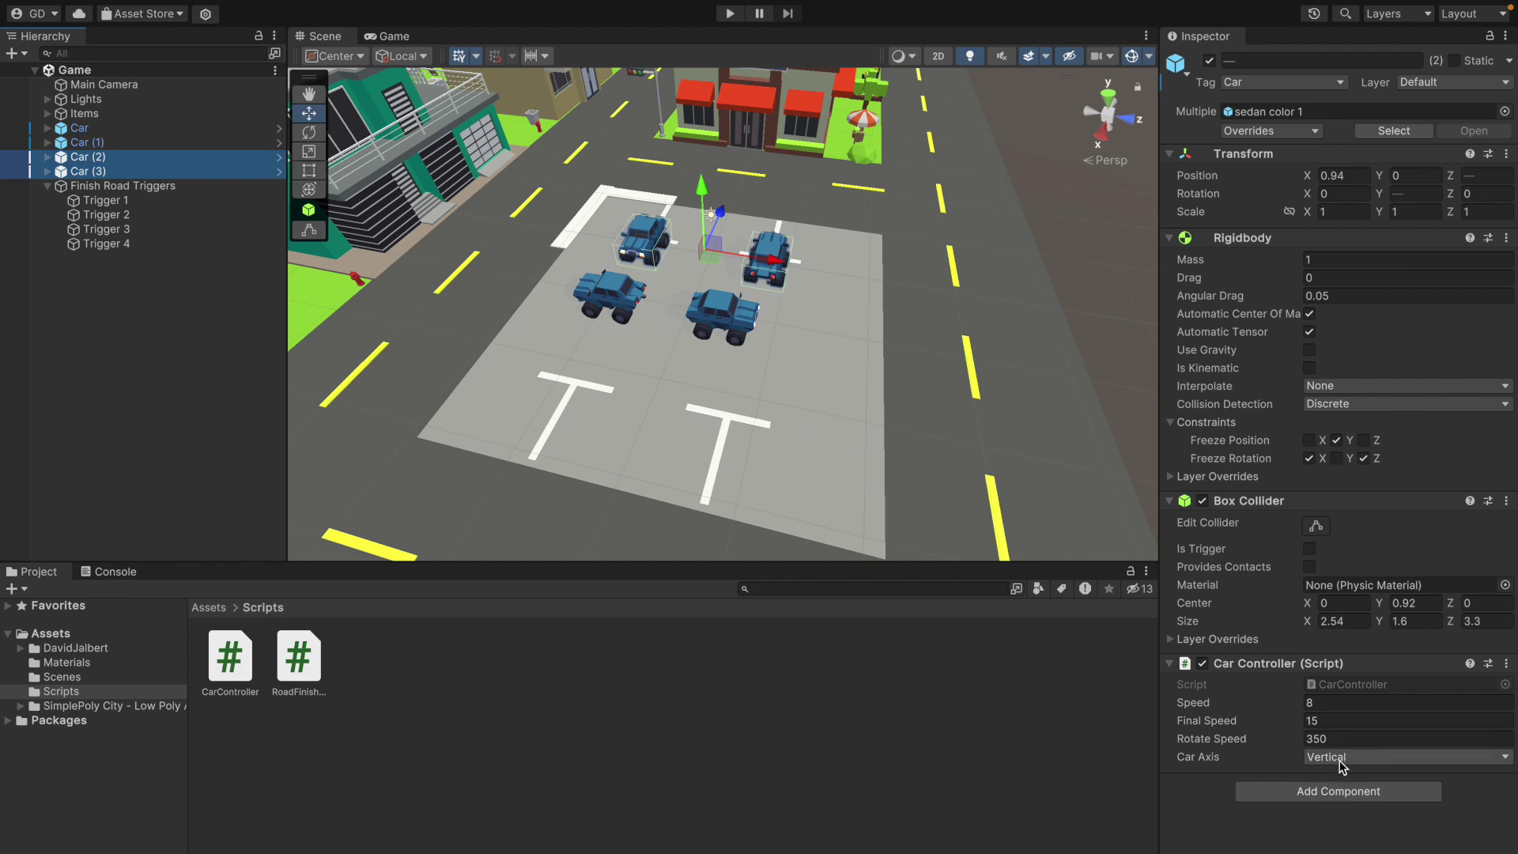
{"action": "left_click", "coordinate": [87, 143]}
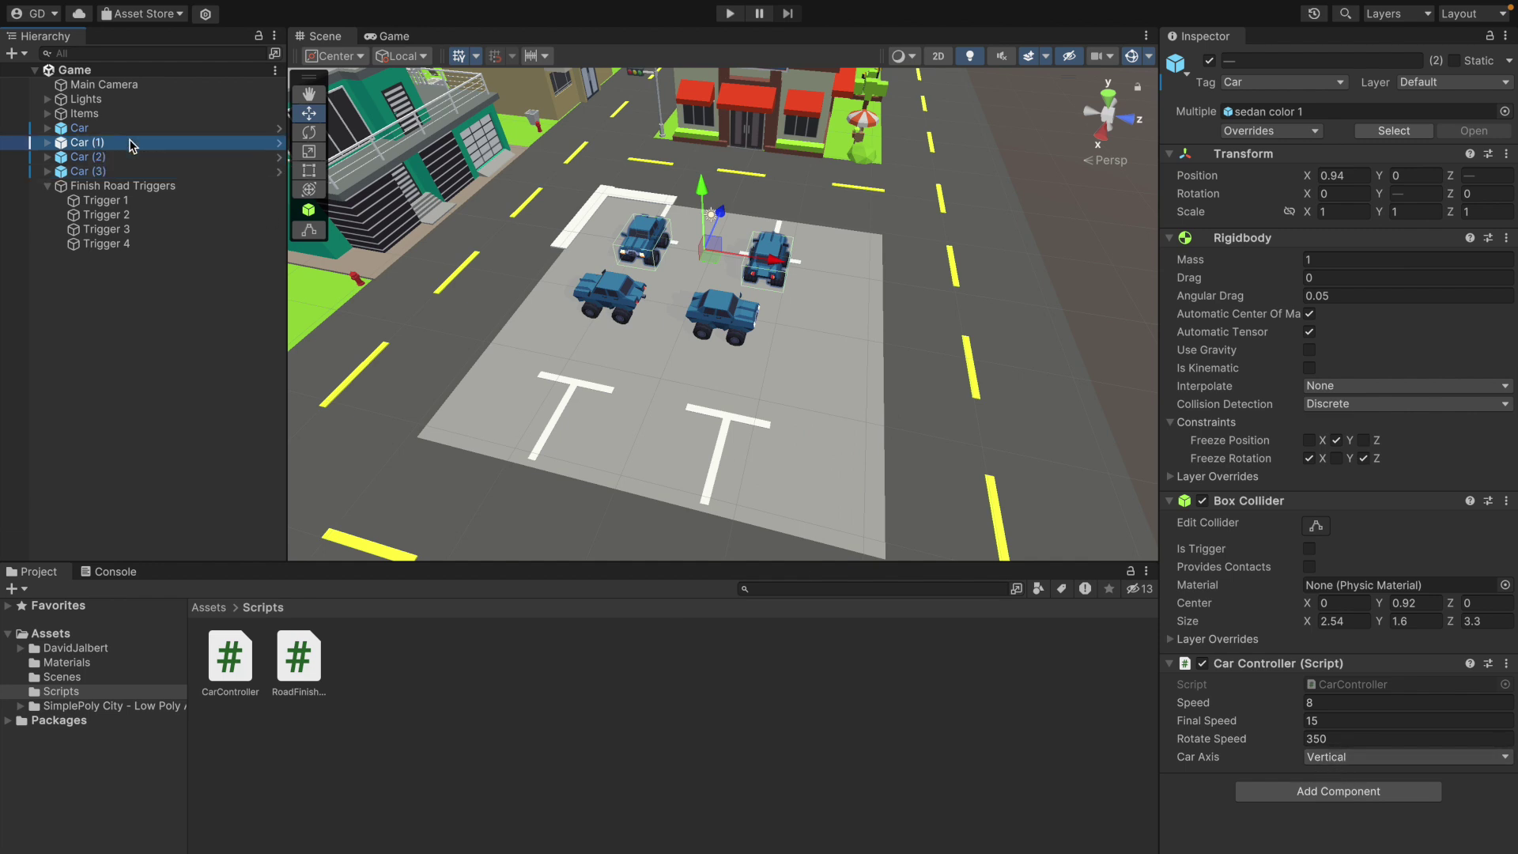
{"action": "left_click", "coordinate": [79, 128], "text": "shift"}
{"action": "left_click", "coordinate": [1342, 761]}
{"action": "left_click", "coordinate": [1346, 797]}
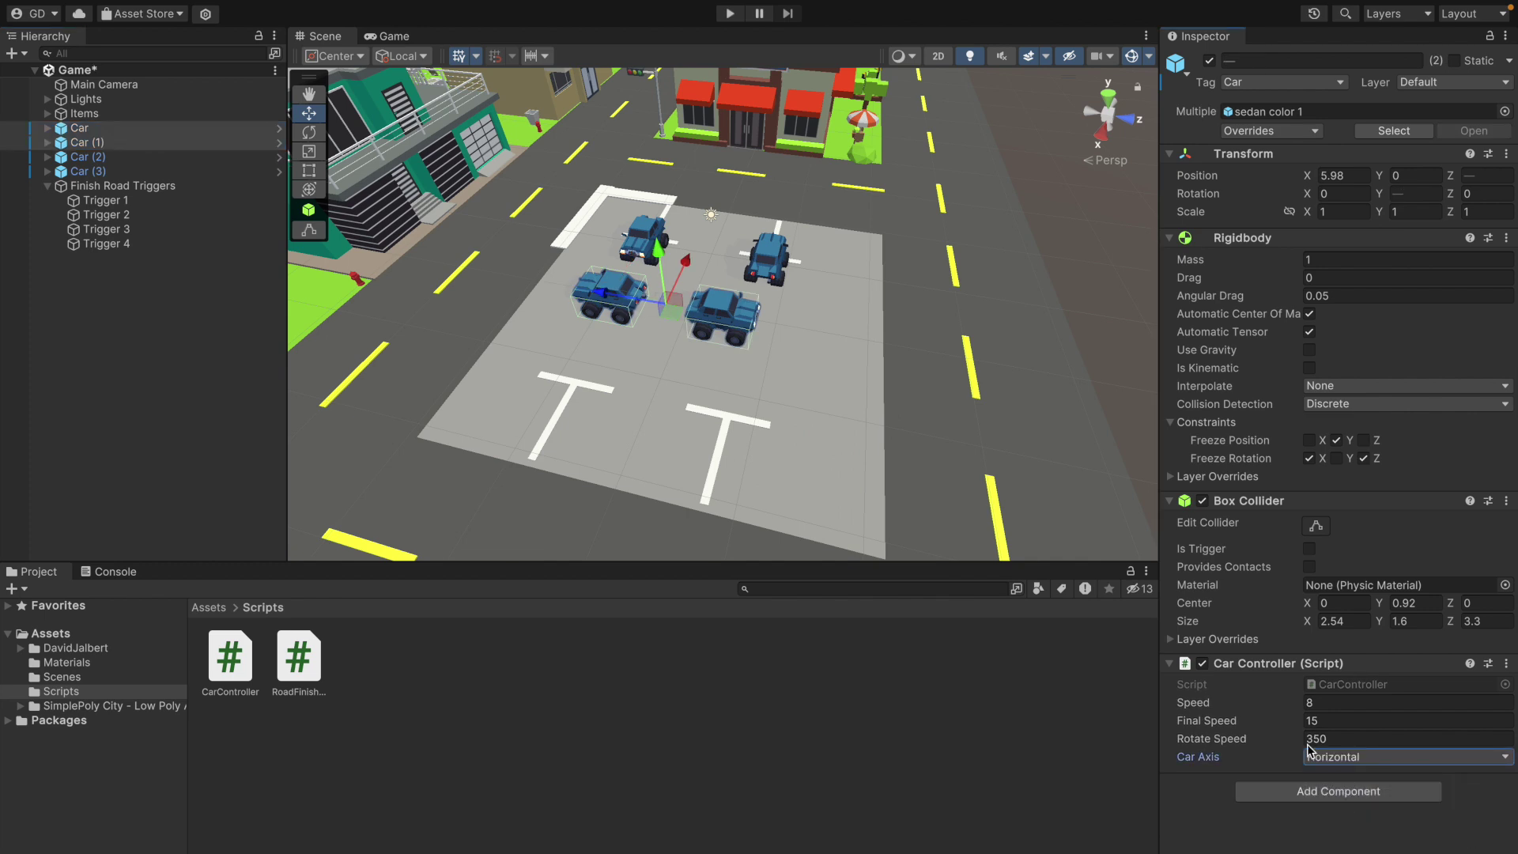
{"action": "scroll", "coordinate": [690, 305], "scroll_direction": "down", "scroll_amount": 2}
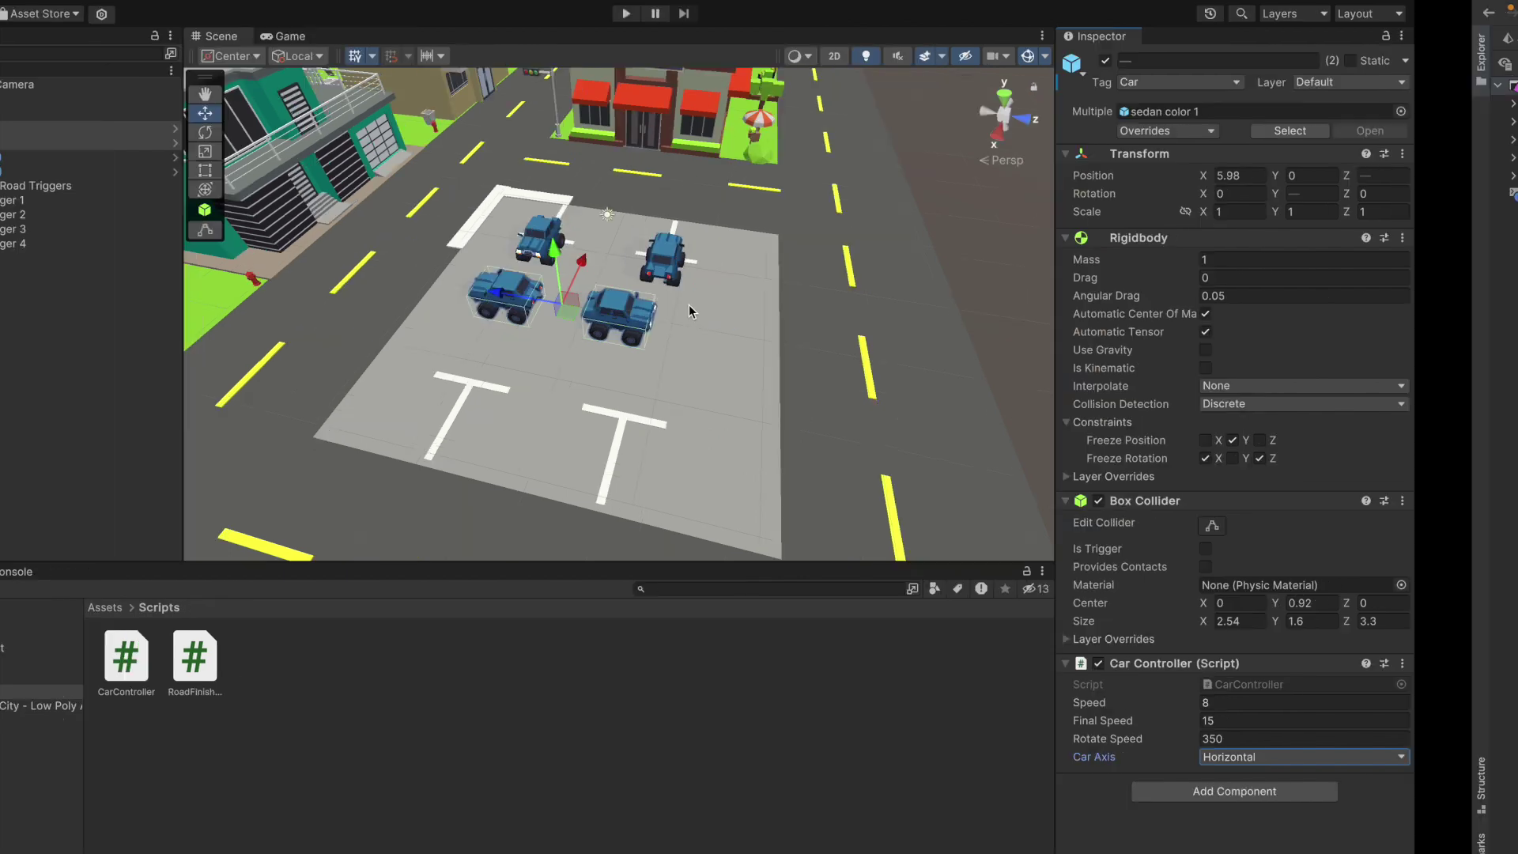
{"action": "key", "text": "super+Tab"}
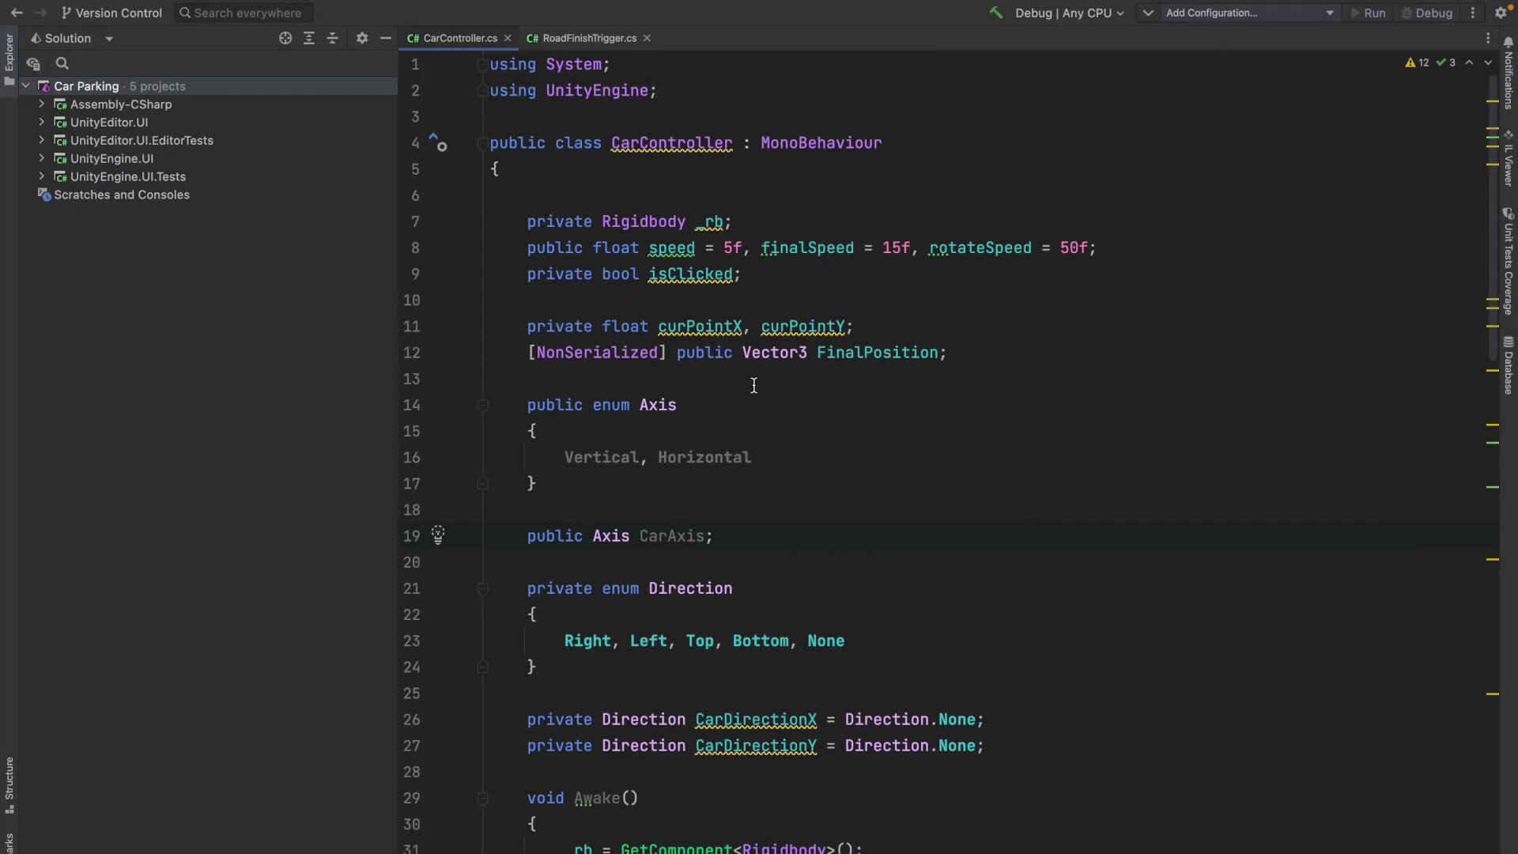
- Delete the two Debug.Log lines and the leftover blank lines from the if-block
{"action": "scroll", "coordinate": [753, 386], "scroll_direction": "down", "scroll_amount": 3}
{"action": "scroll", "coordinate": [754, 385], "scroll_direction": "down", "scroll_amount": 4}
{"action": "scroll", "coordinate": [753, 385], "scroll_direction": "down", "scroll_amount": 5}
{"action": "scroll", "coordinate": [754, 385], "scroll_direction": "down", "scroll_amount": 3}
{"action": "scroll", "coordinate": [753, 385], "scroll_direction": "down", "scroll_amount": 4}
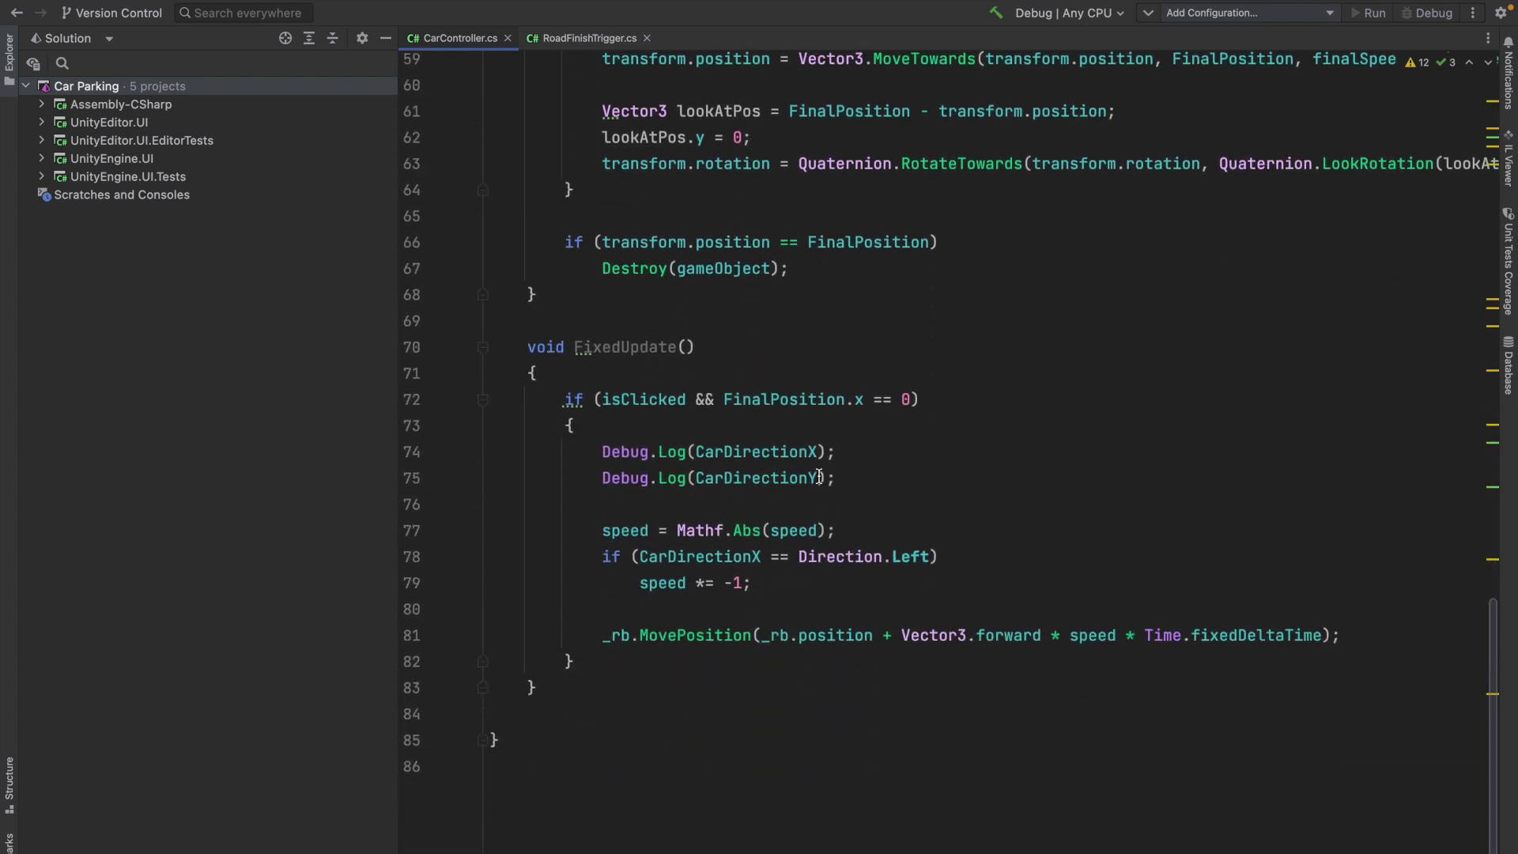
{"action": "left_click_drag", "start_coordinate": [835, 478], "coordinate": [605, 457]}
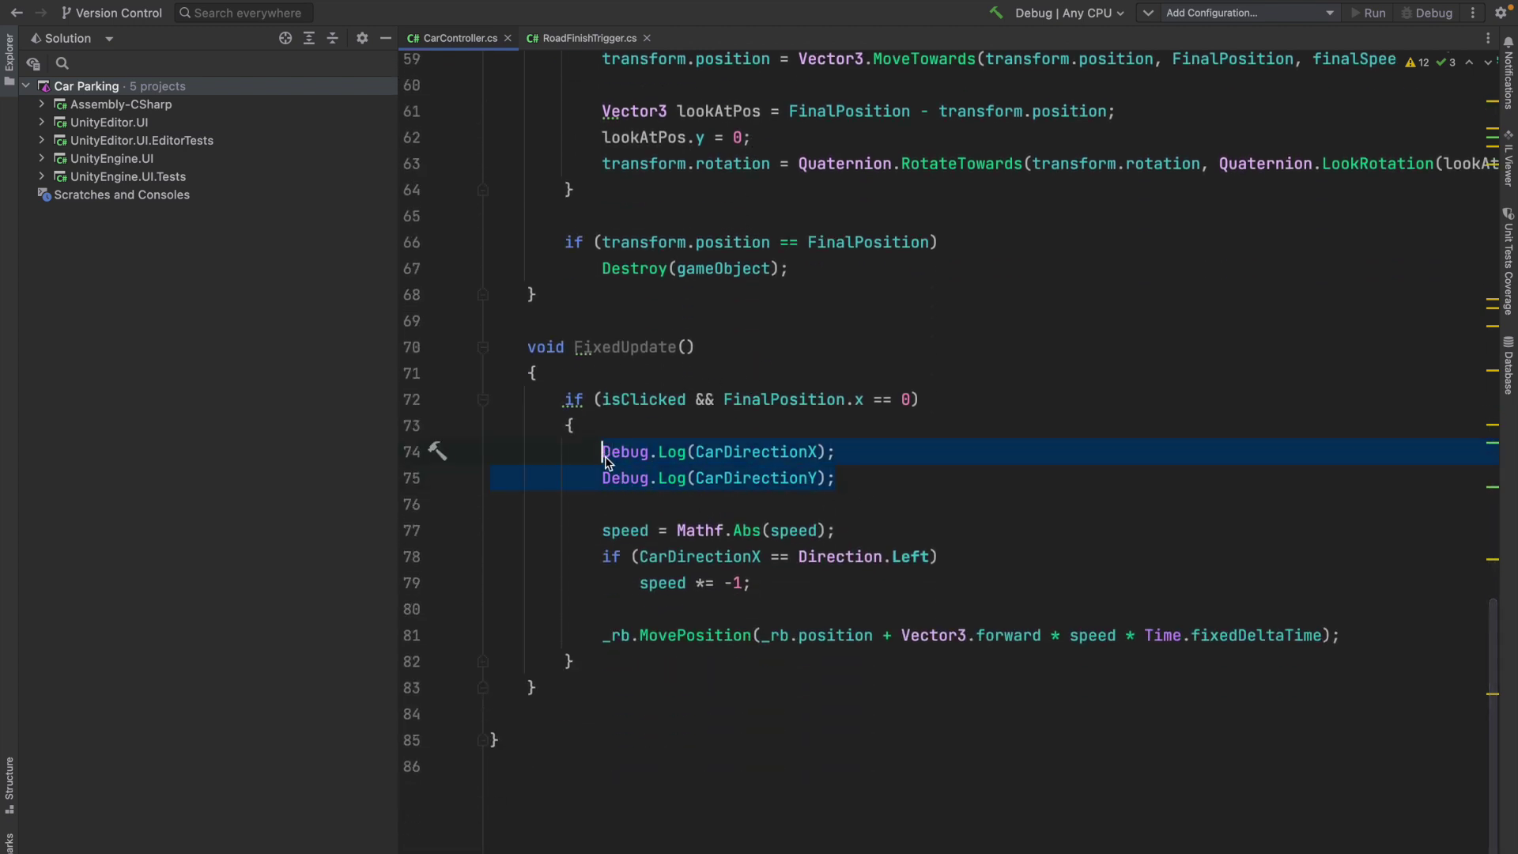
{"action": "key", "text": "BackSpace"}
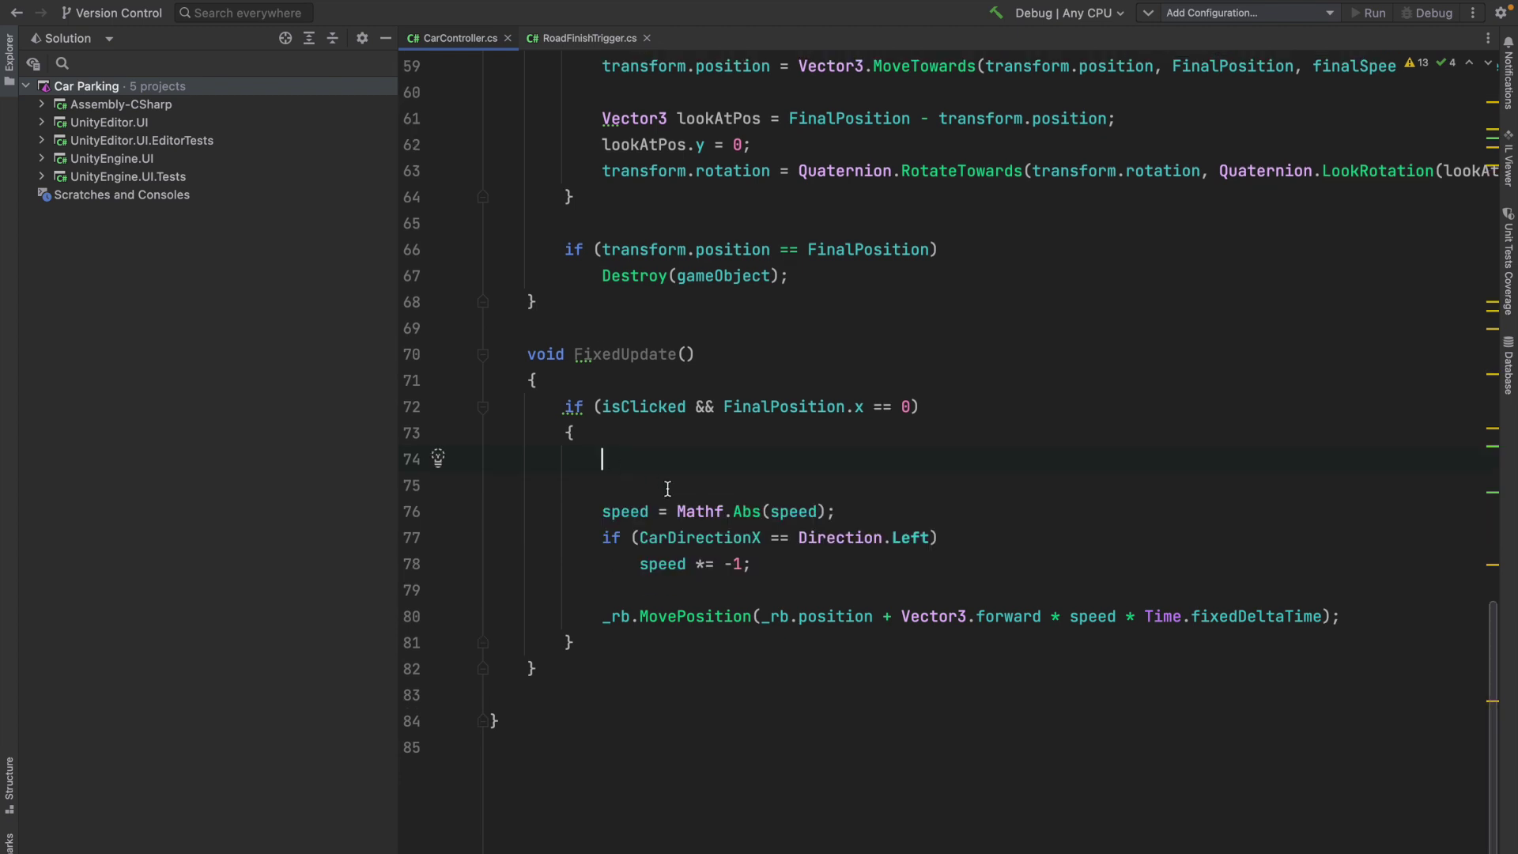
{"action": "left_click", "coordinate": [667, 488]}
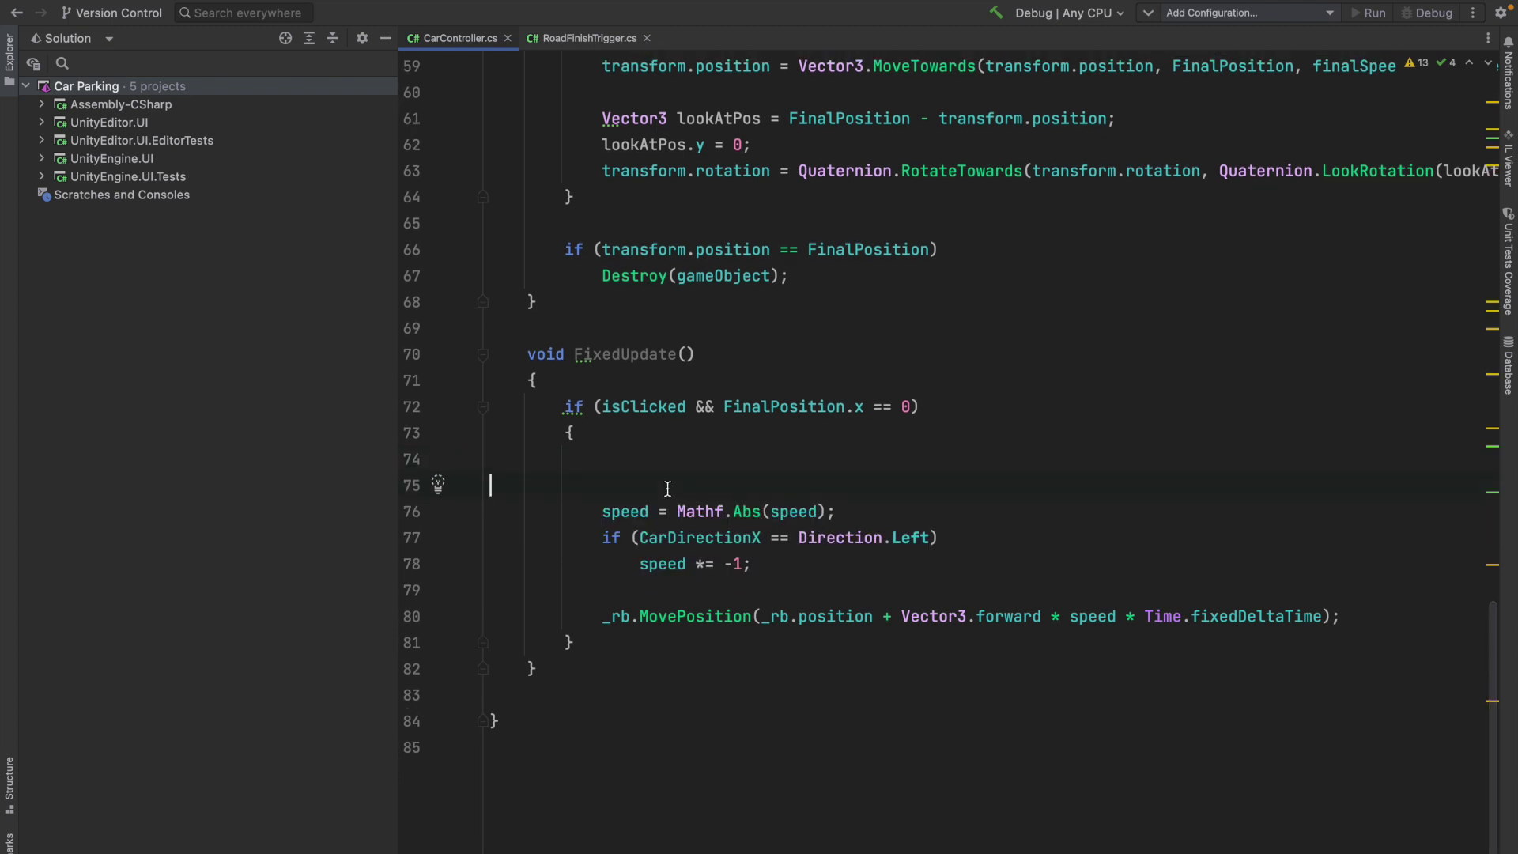
{"action": "key", "text": "BackSpace"}
{"action": "key", "text": "BackSpace"}
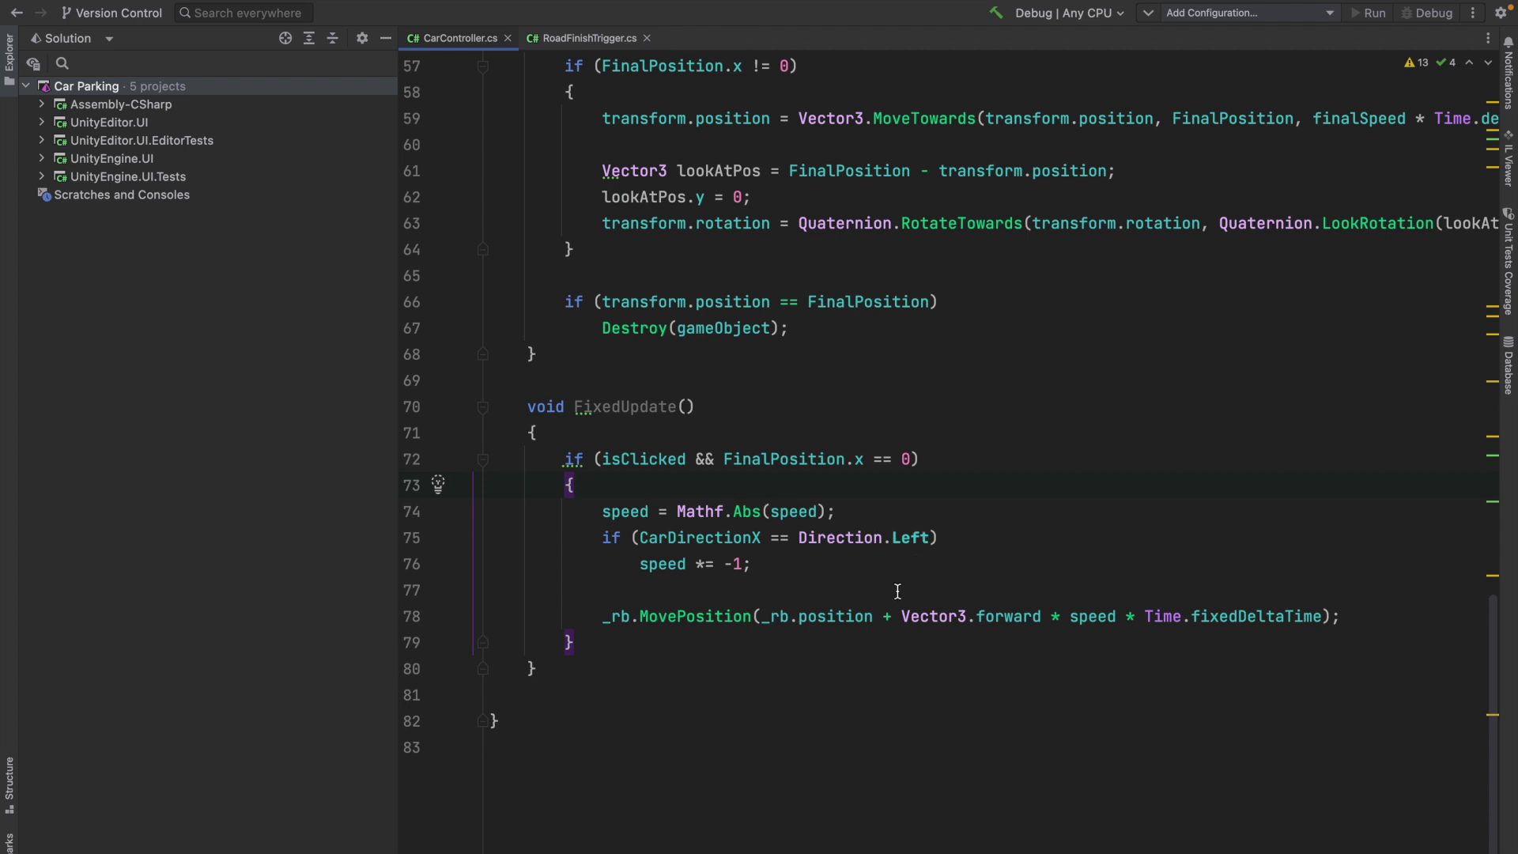
- Try replacing Vector3.forward with Vector3.left on line 78, then undo it
{"action": "left_click_drag", "start_coordinate": [900, 618], "coordinate": [1041, 616]}
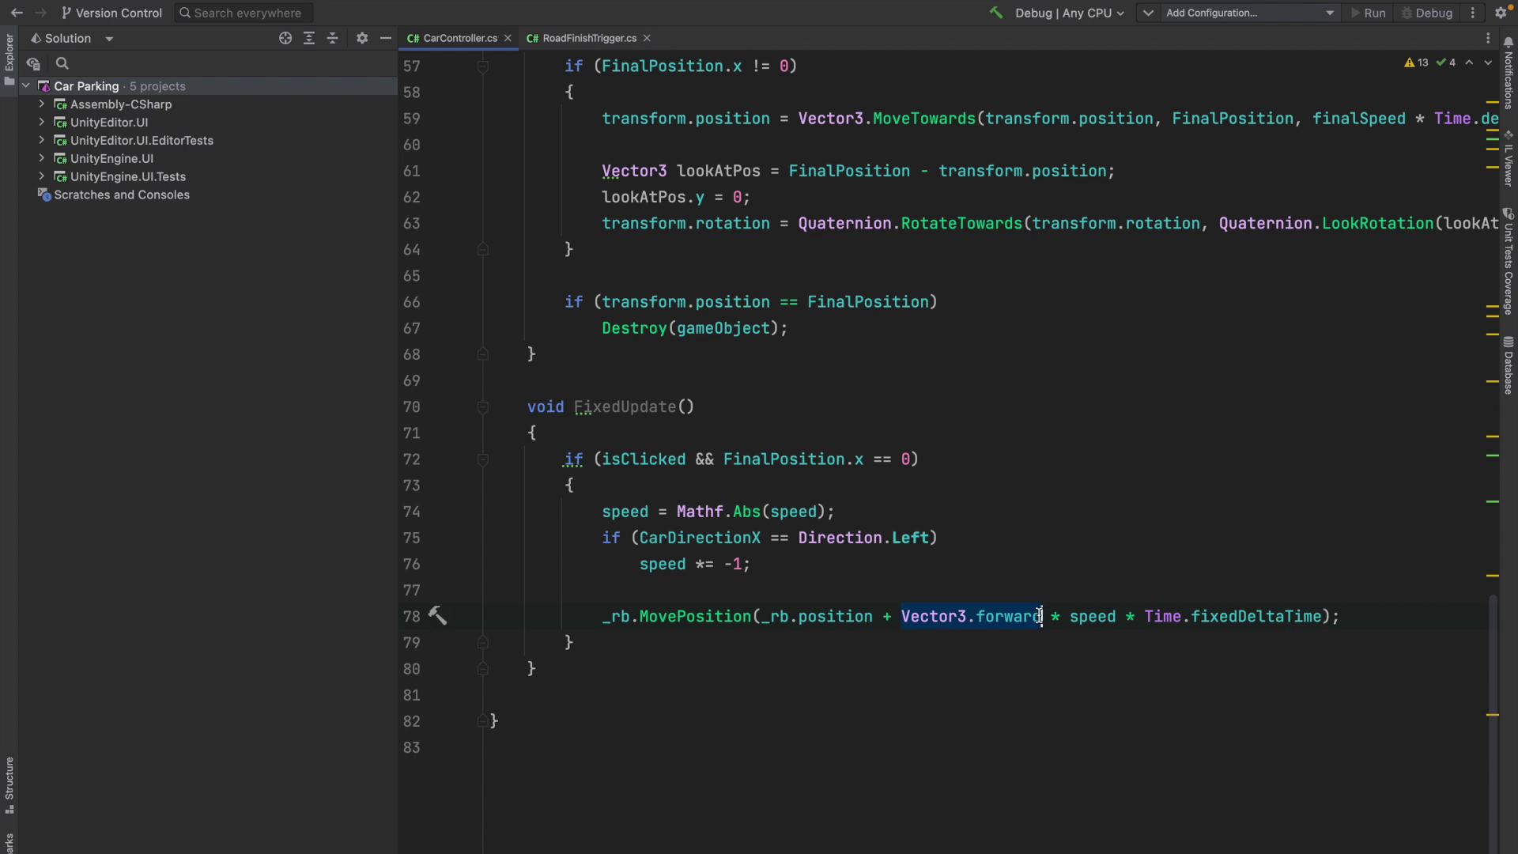
{"action": "mouse_move", "coordinate": [1040, 616]}
{"action": "mouse_move", "coordinate": [986, 626]}
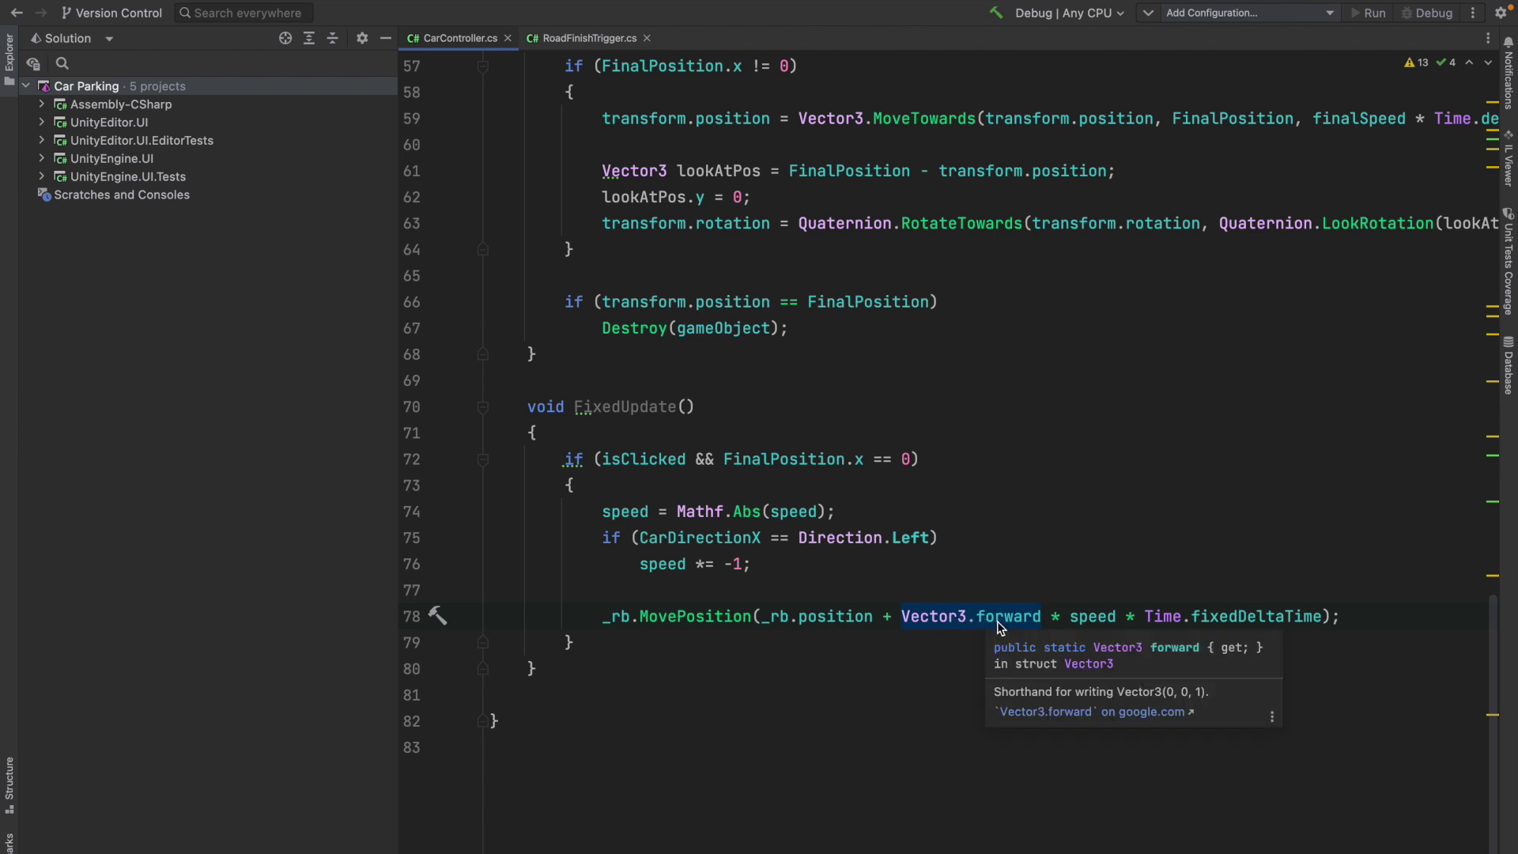
{"action": "key", "text": "Escape"}
{"action": "type", "text": "l"}
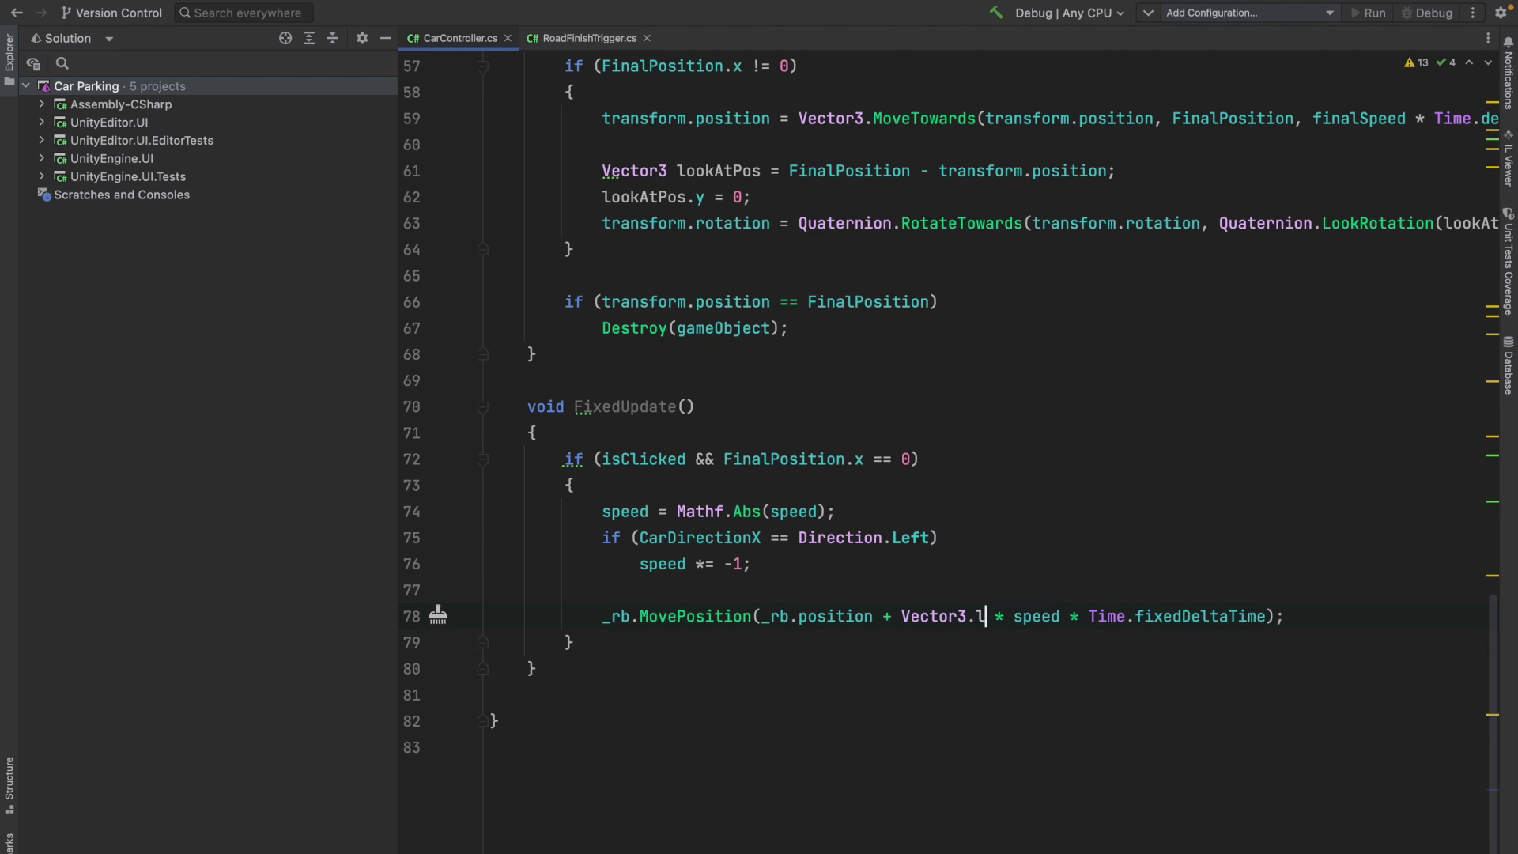
{"action": "type", "text": "eft"}
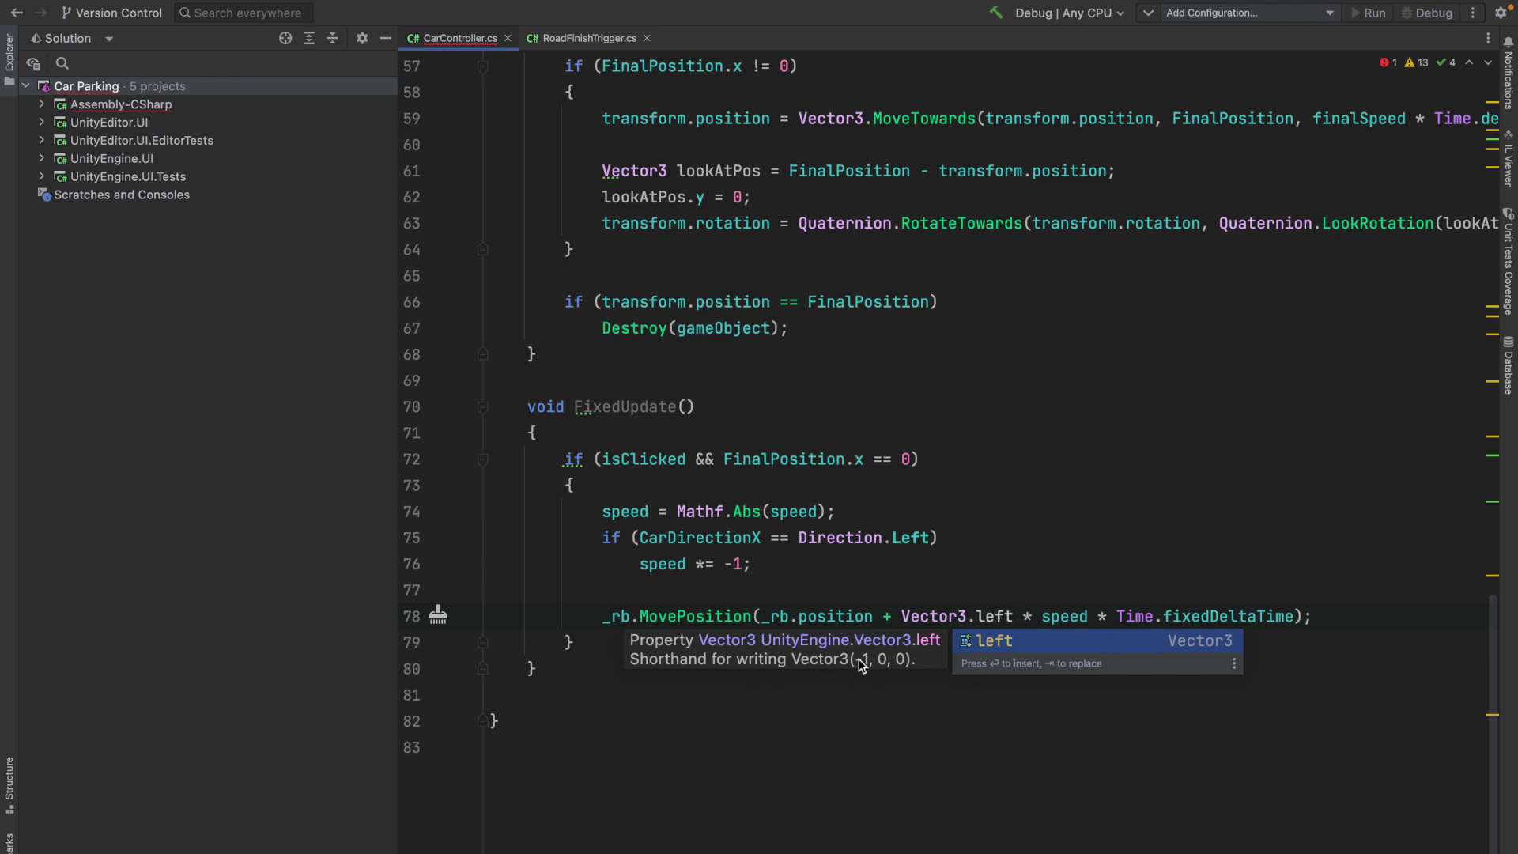
{"action": "key", "text": "ctrl+z"}
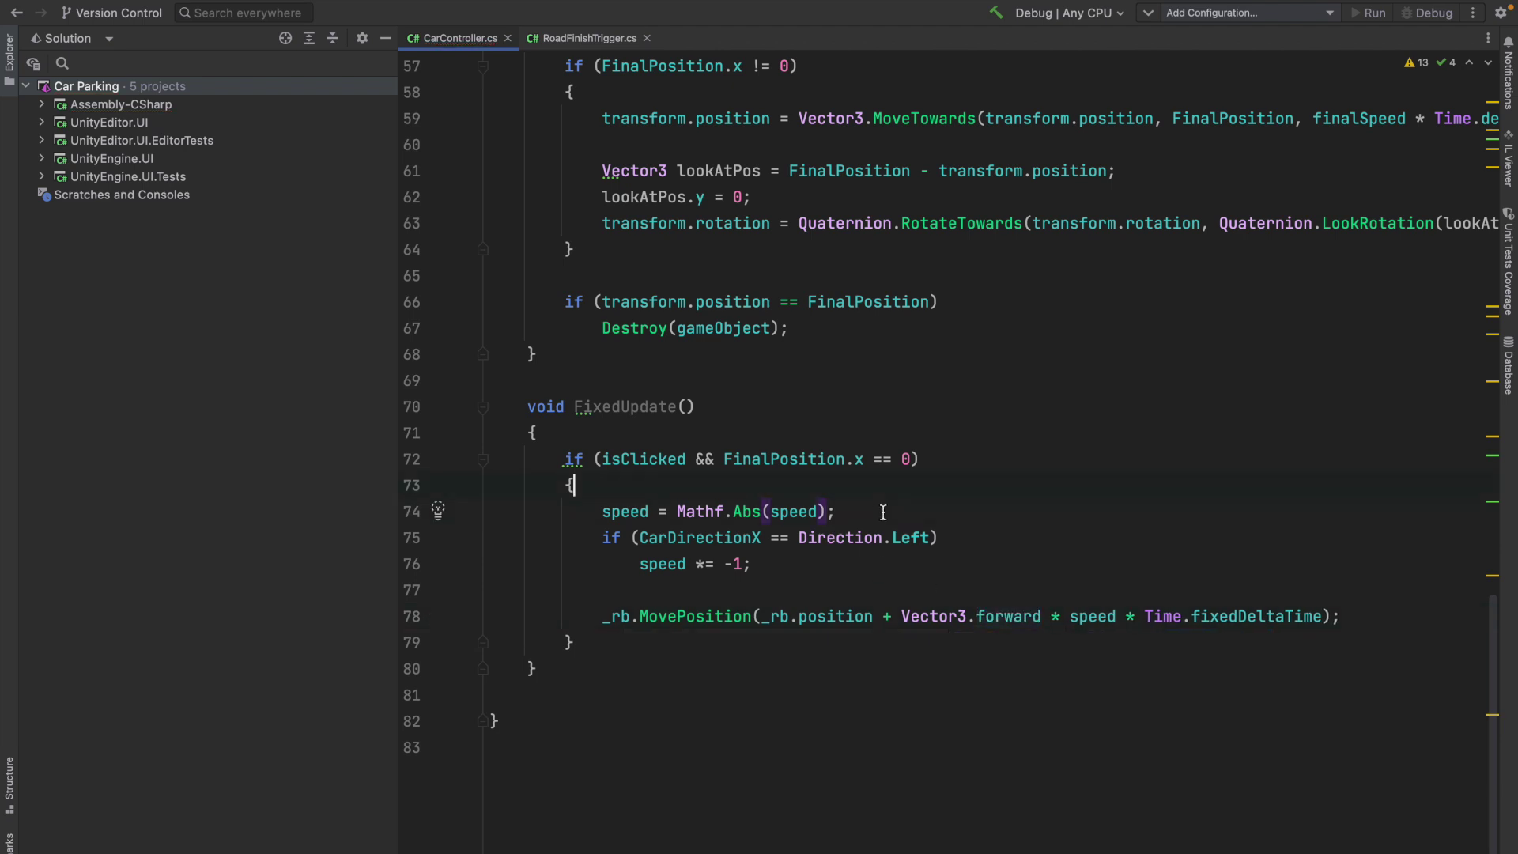
- Begin a 'Vector3 whichWay = Axis.' declaration at the top of the if-block
{"action": "key", "text": "Return"}
{"action": "key", "text": "Return"}
{"action": "key", "text": "Up"}
{"action": "type", "text": "Vector3 whichWa"}
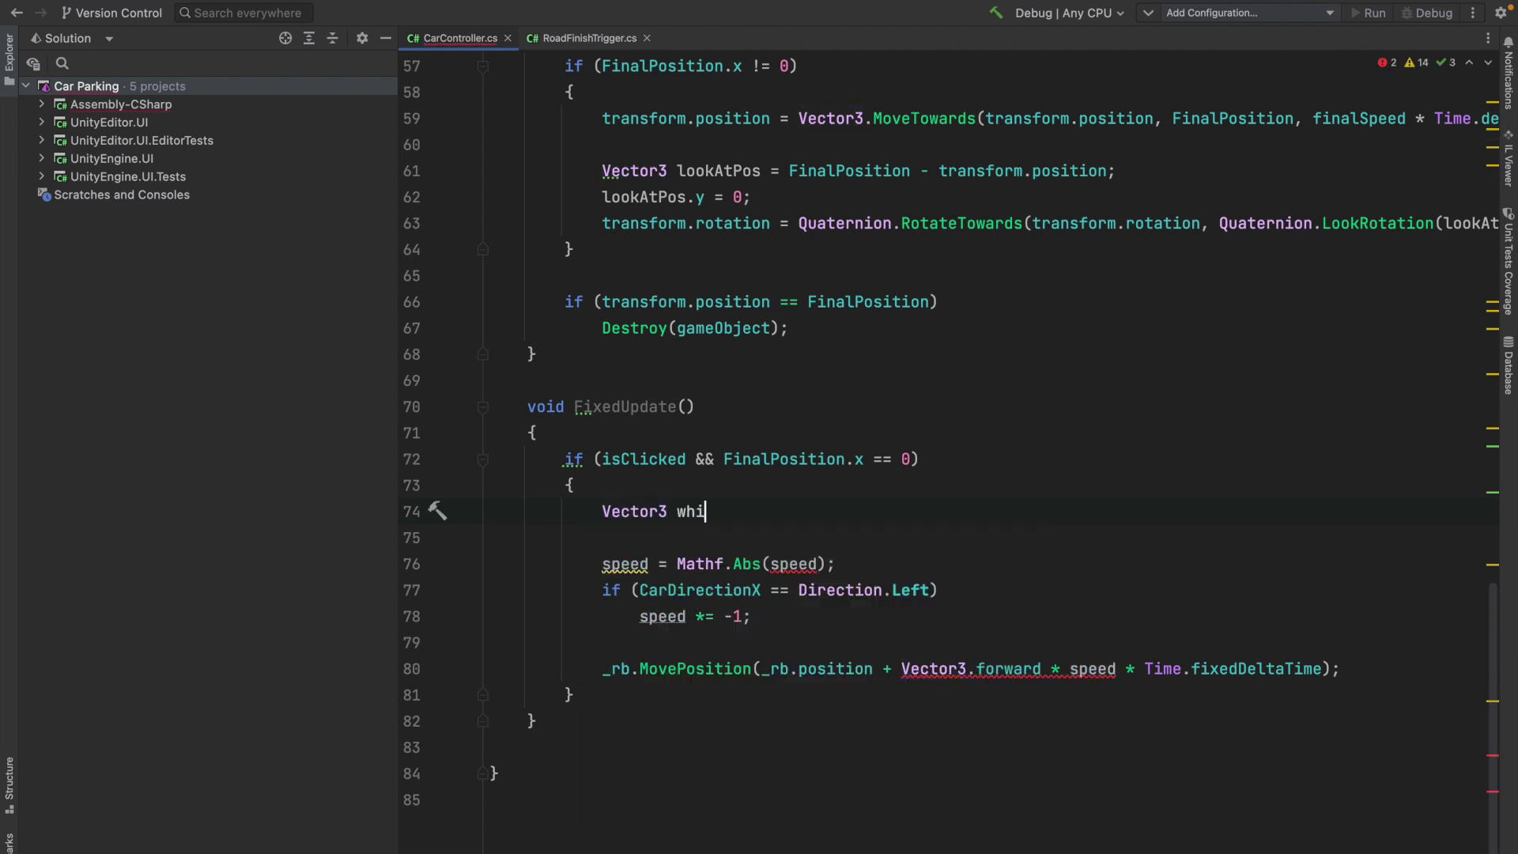
{"action": "type", "text": "y = "}
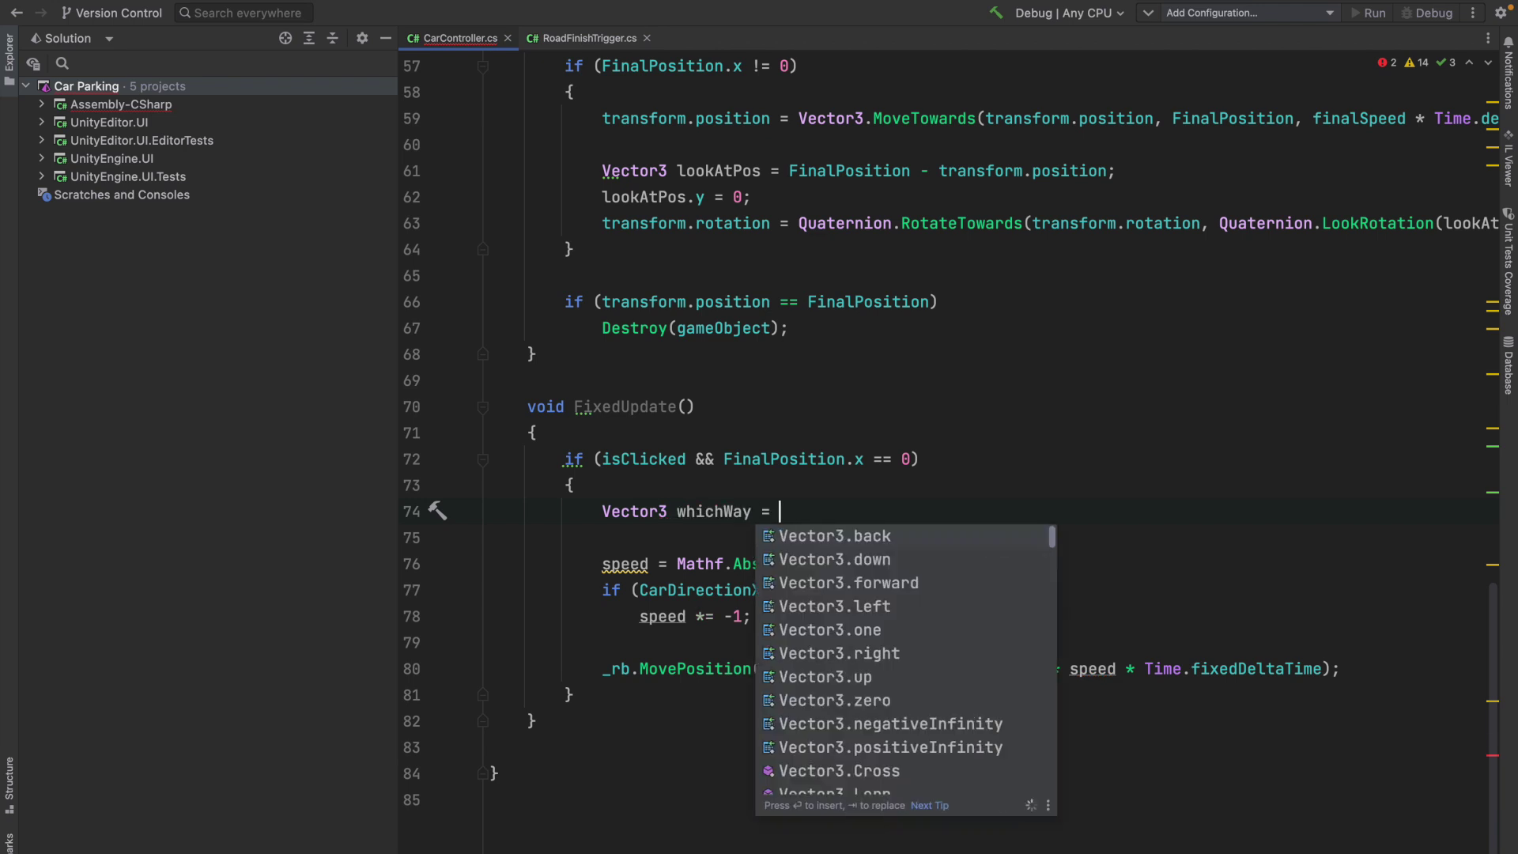
{"action": "type", "text": "Axis."}
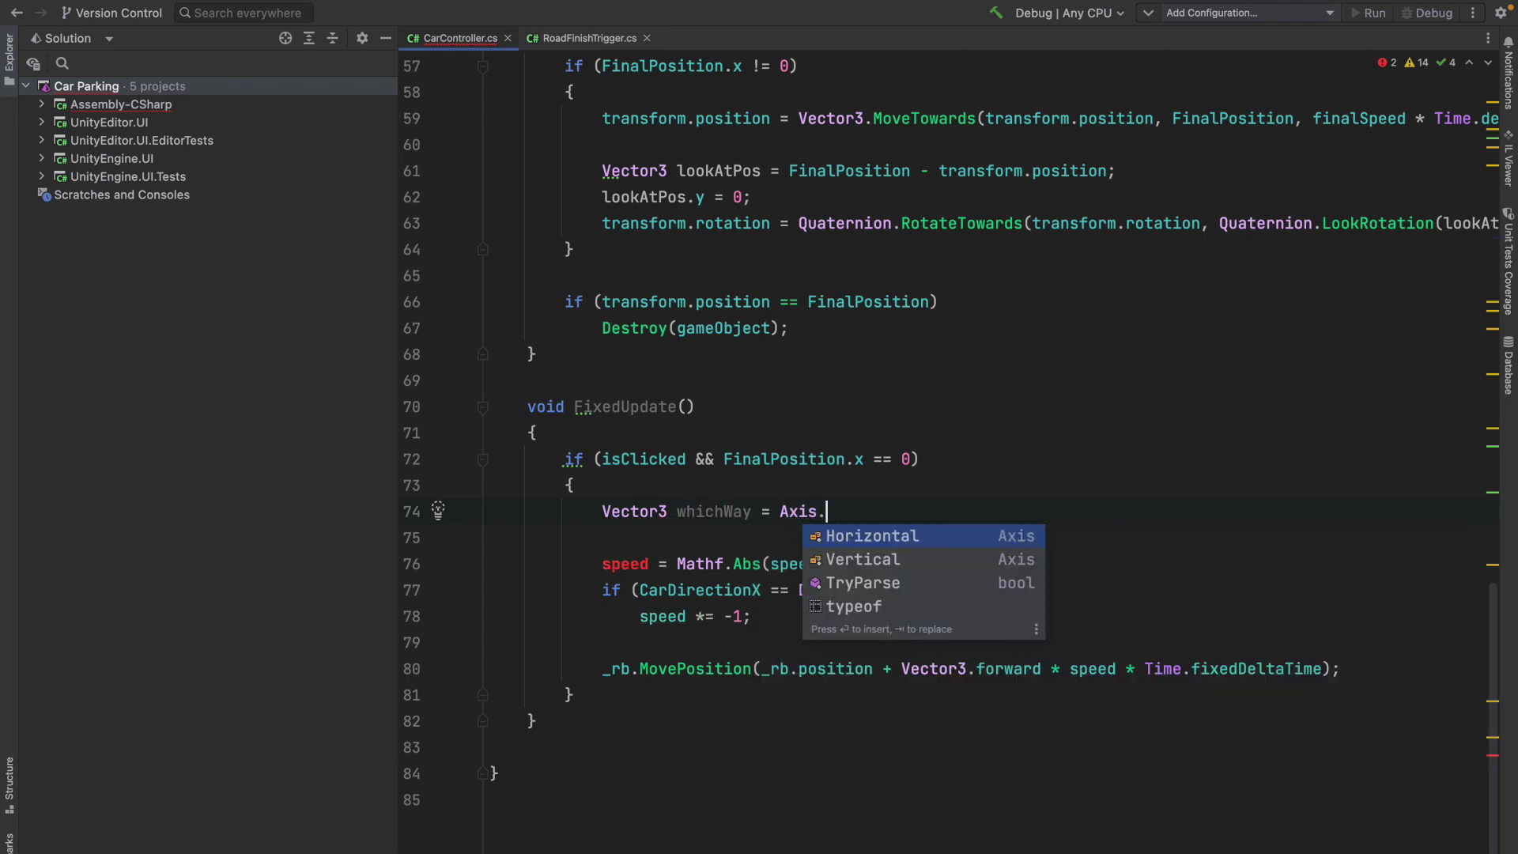
- Complete 'Vector3 whichWay = CarAxis == Axis.Horizontal ? Vector3.forward : Vector3.left;'
{"action": "key", "text": "BackSpace"}
{"action": "key", "text": "BackSpace"}
{"action": "key", "text": "BackSpace"}
{"action": "key", "text": "BackSpace"}
{"action": "key", "text": "BackSpace"}
{"action": "type", "text": "Ca"}
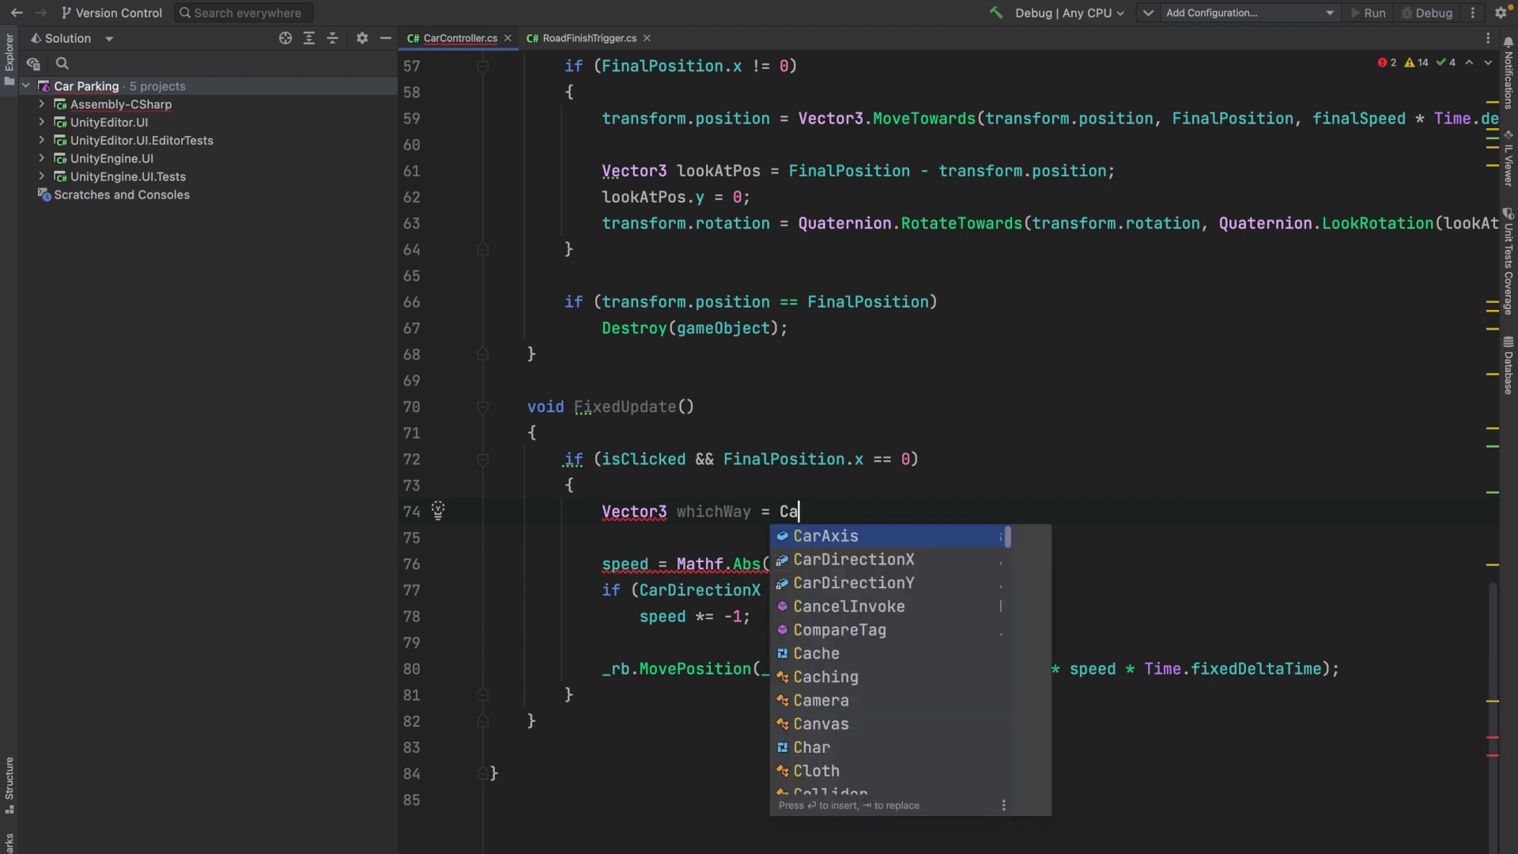
{"action": "type", "text": "r"}
{"action": "key", "text": "Return"}
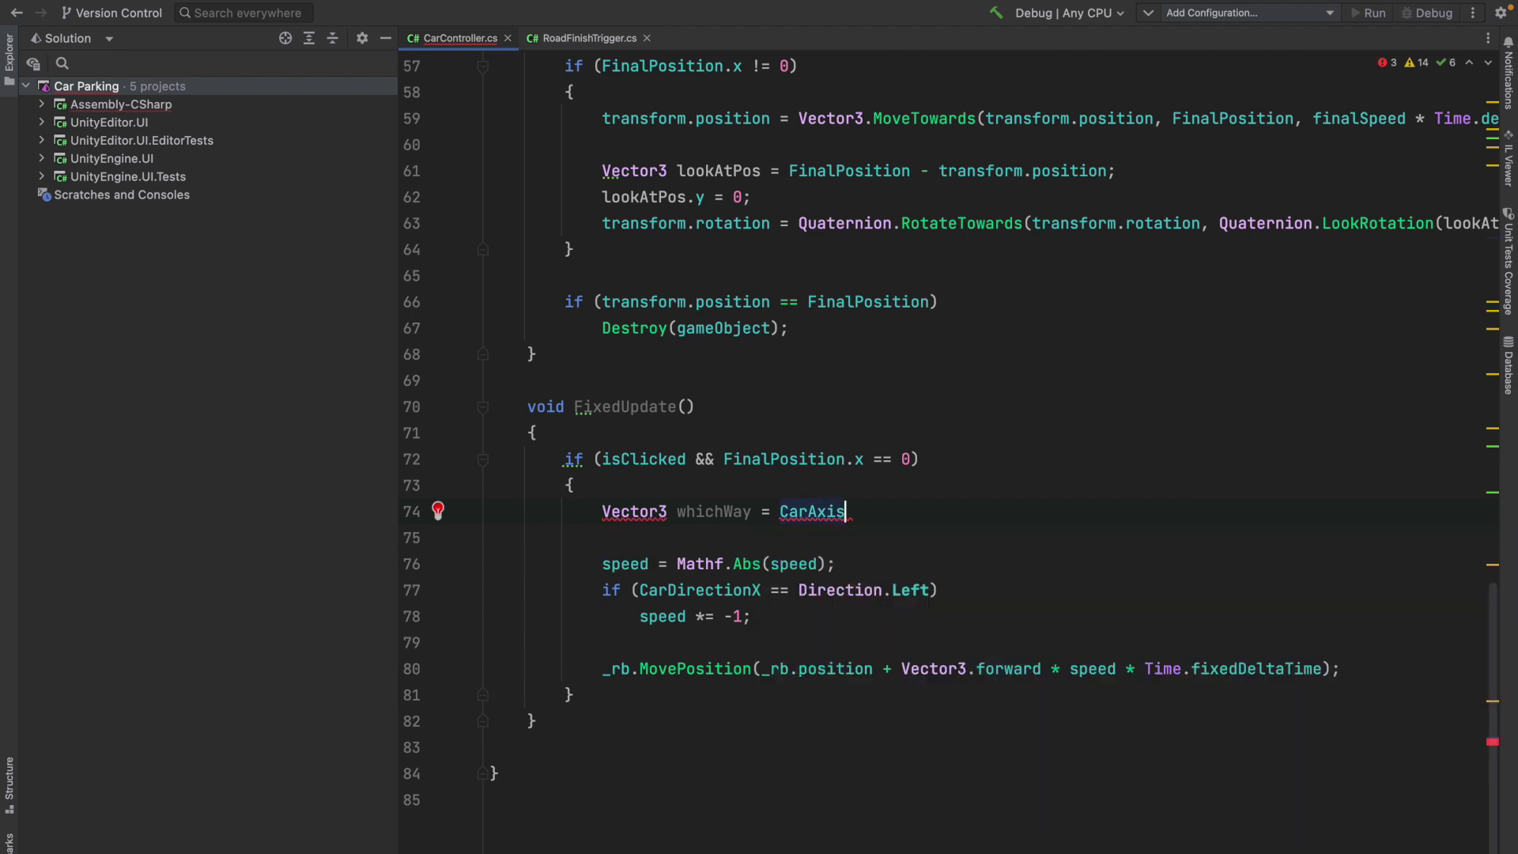
{"action": "type", "text": " =="}
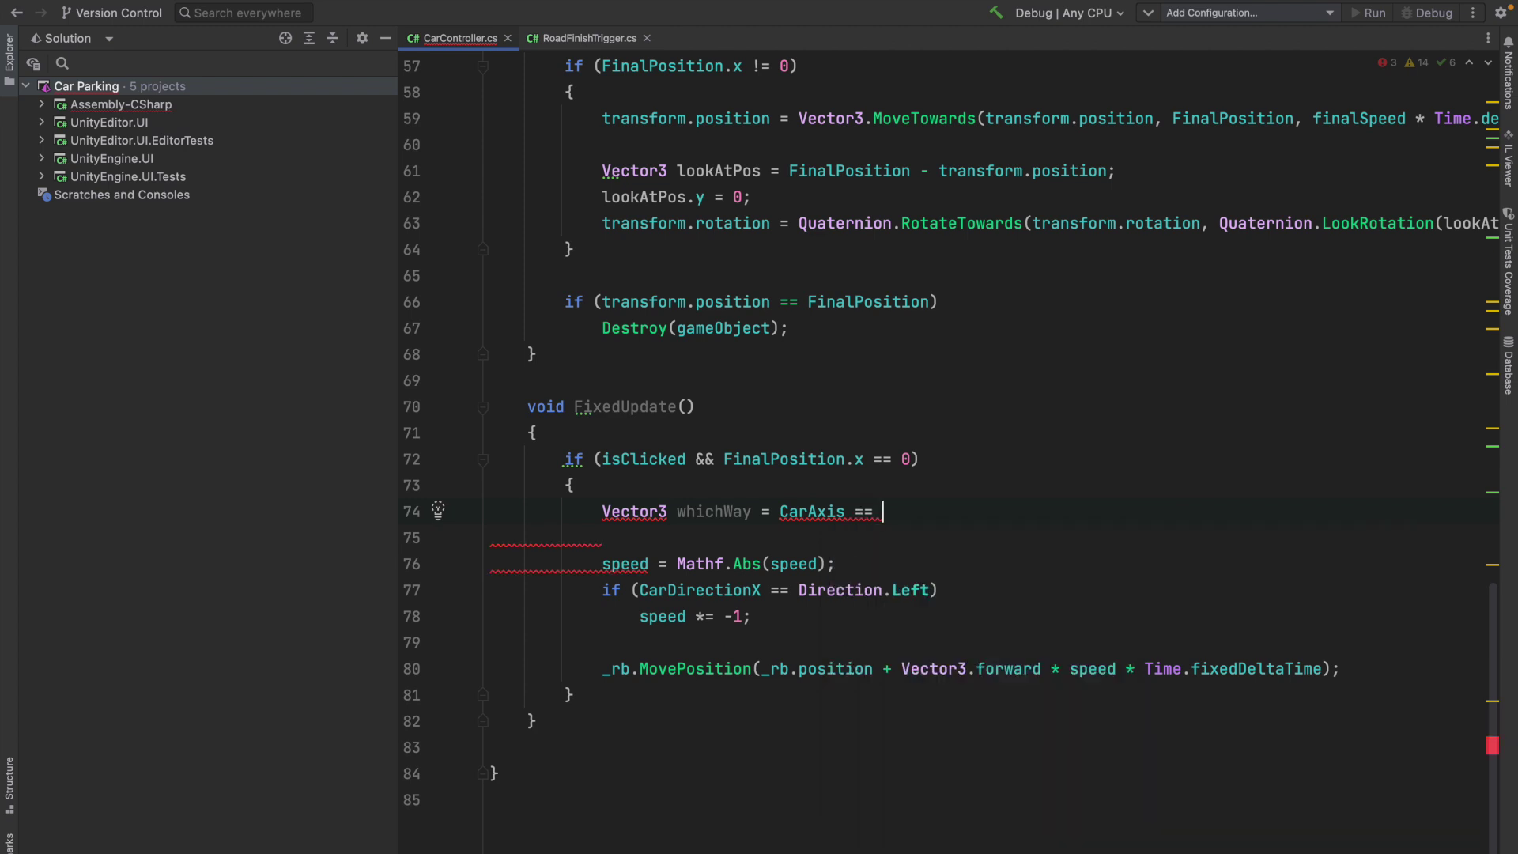
{"action": "key", "text": "Return"}
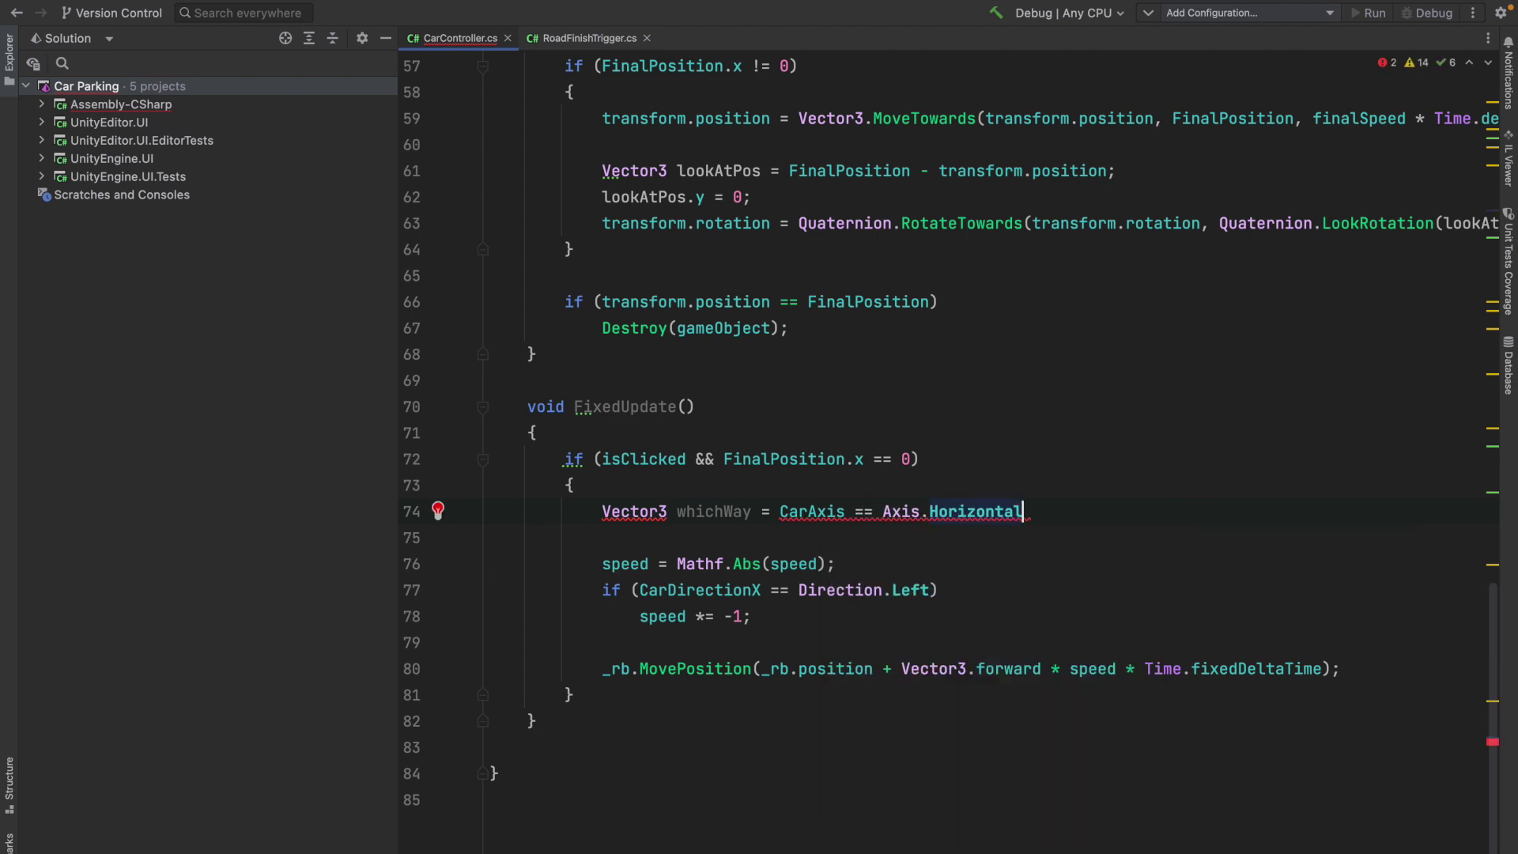
{"action": "type", "text": "?"}
{"action": "key", "text": "Down"}
{"action": "key", "text": "Down"}
{"action": "key", "text": "Return"}
{"action": "type", "text": ": "}
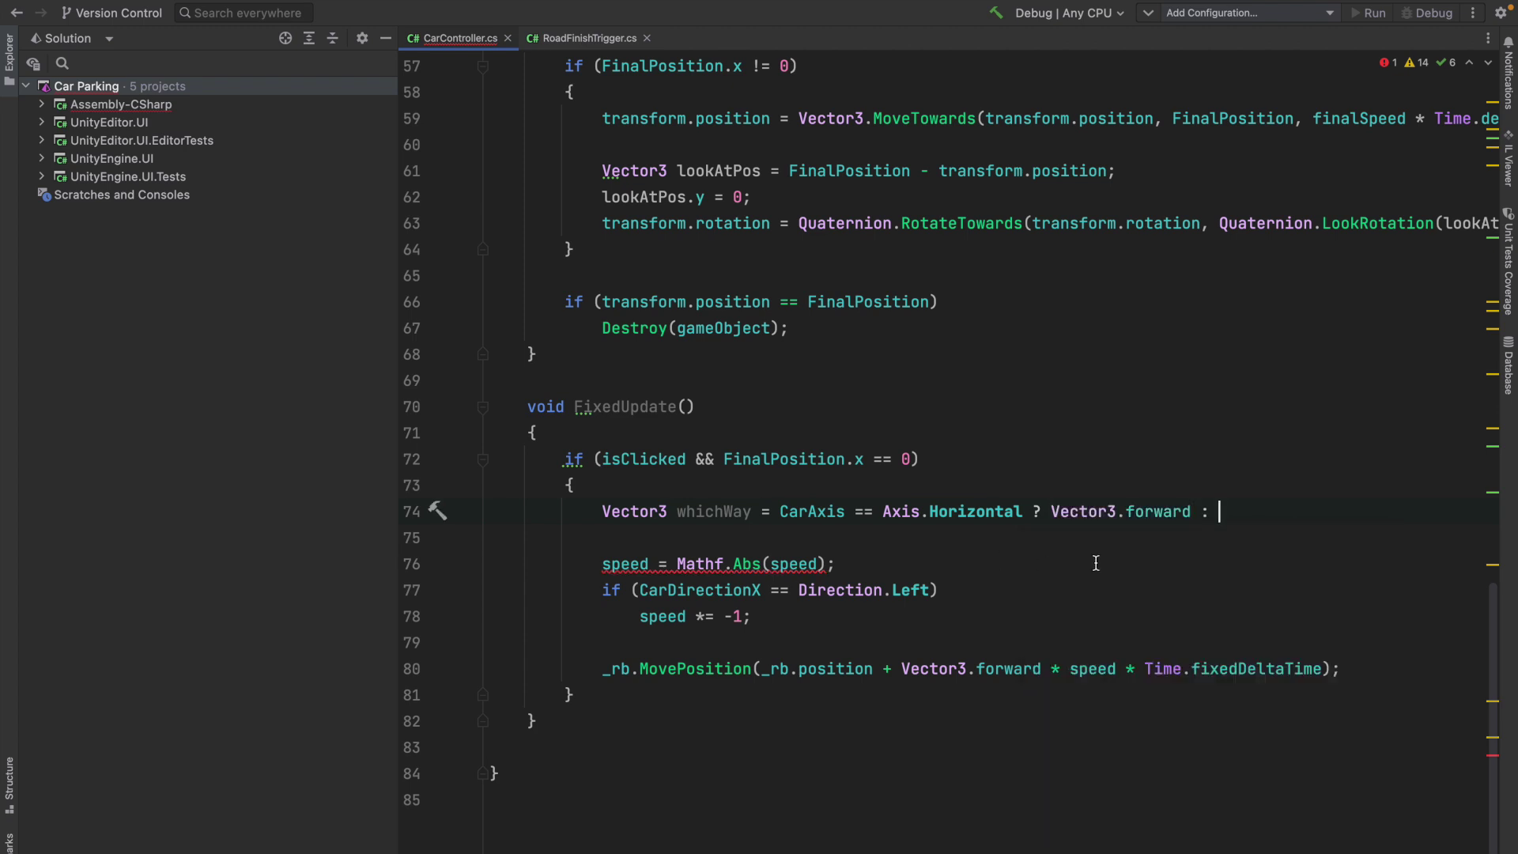
{"action": "type", "text": "Vec"}
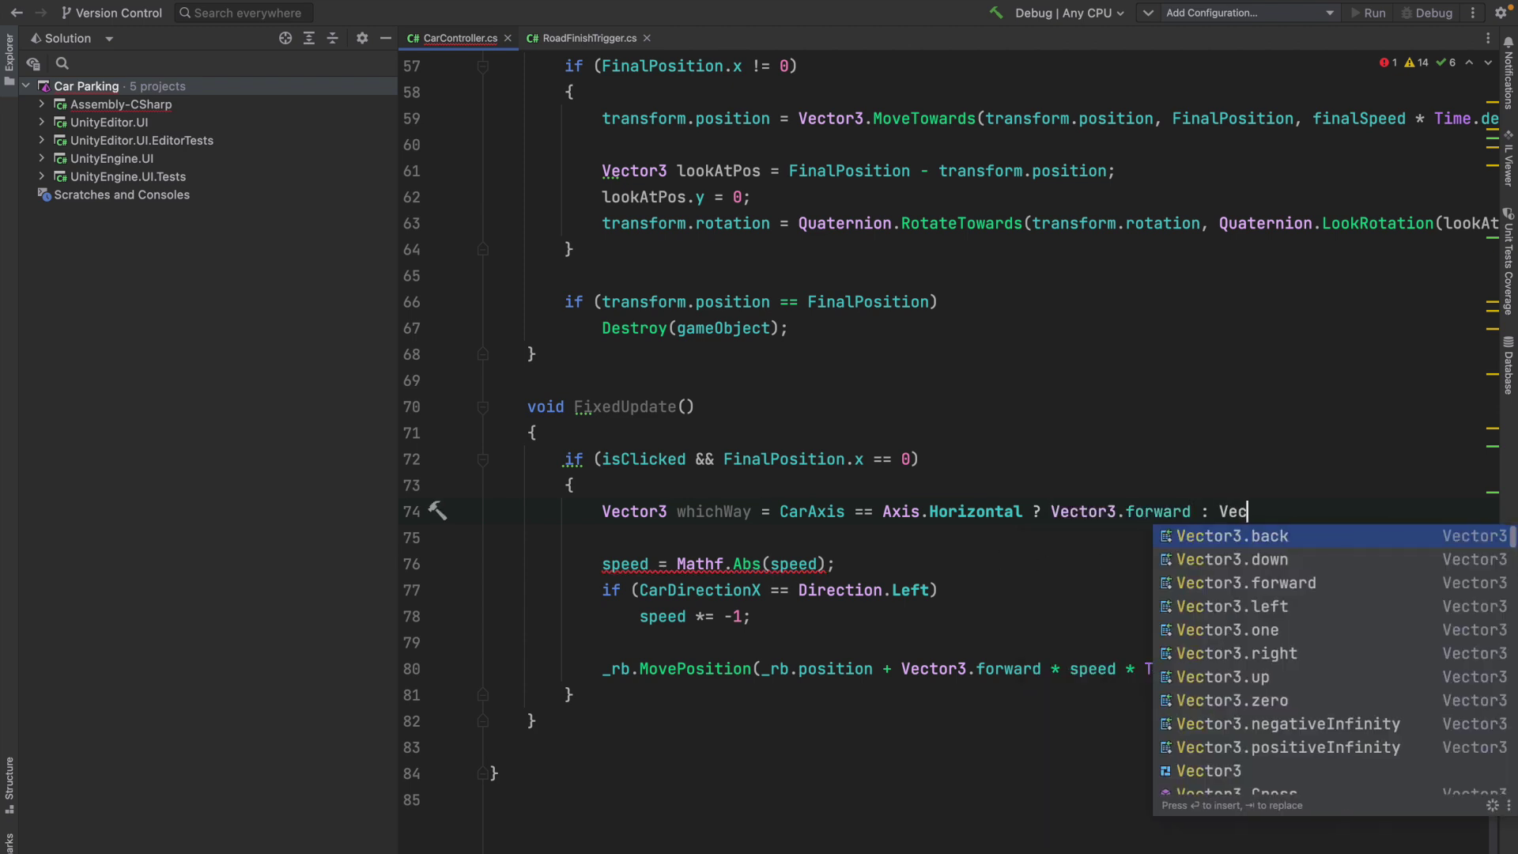
{"action": "key", "text": "Down"}
{"action": "key", "text": "Down"}
{"action": "key", "text": "Down"}
{"action": "key", "text": "Return"}
{"action": "type", "text": ";"}
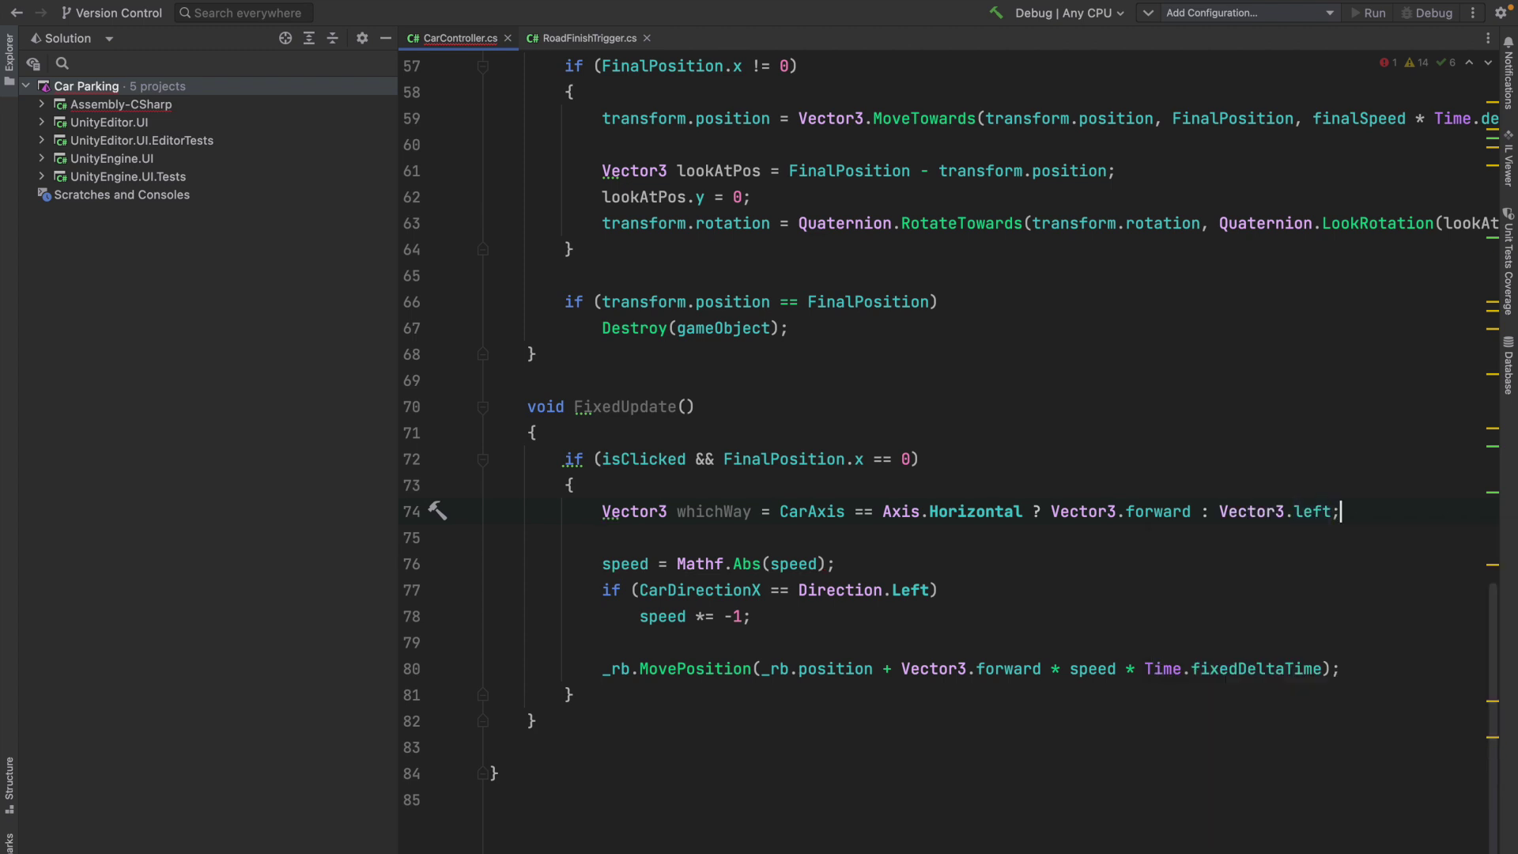
- Replace Vector3.forward in the MovePosition call with whichWay
{"action": "double_click", "coordinate": [698, 510]}
{"action": "left_click_drag", "start_coordinate": [903, 678], "coordinate": [1041, 670]}
{"action": "type", "text": "whichWay"}
{"action": "left_click", "coordinate": [955, 616]}
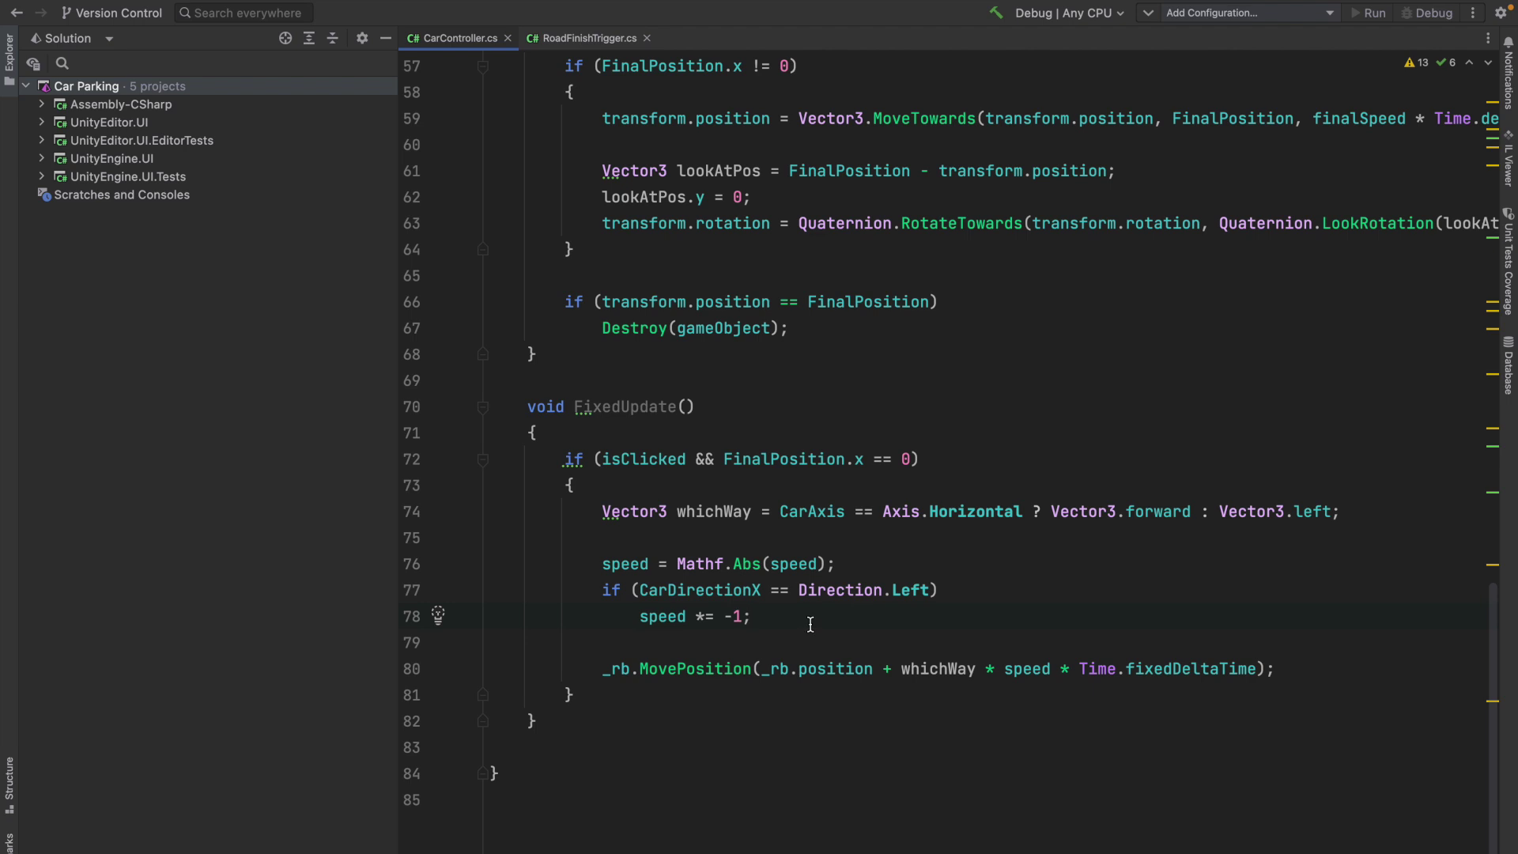
{"action": "left_click", "coordinate": [931, 590]}
- Append '&& CarAxis == Axis.Horizontal' to the Left-direction if on line 77
{"action": "type", "text": "&&"}
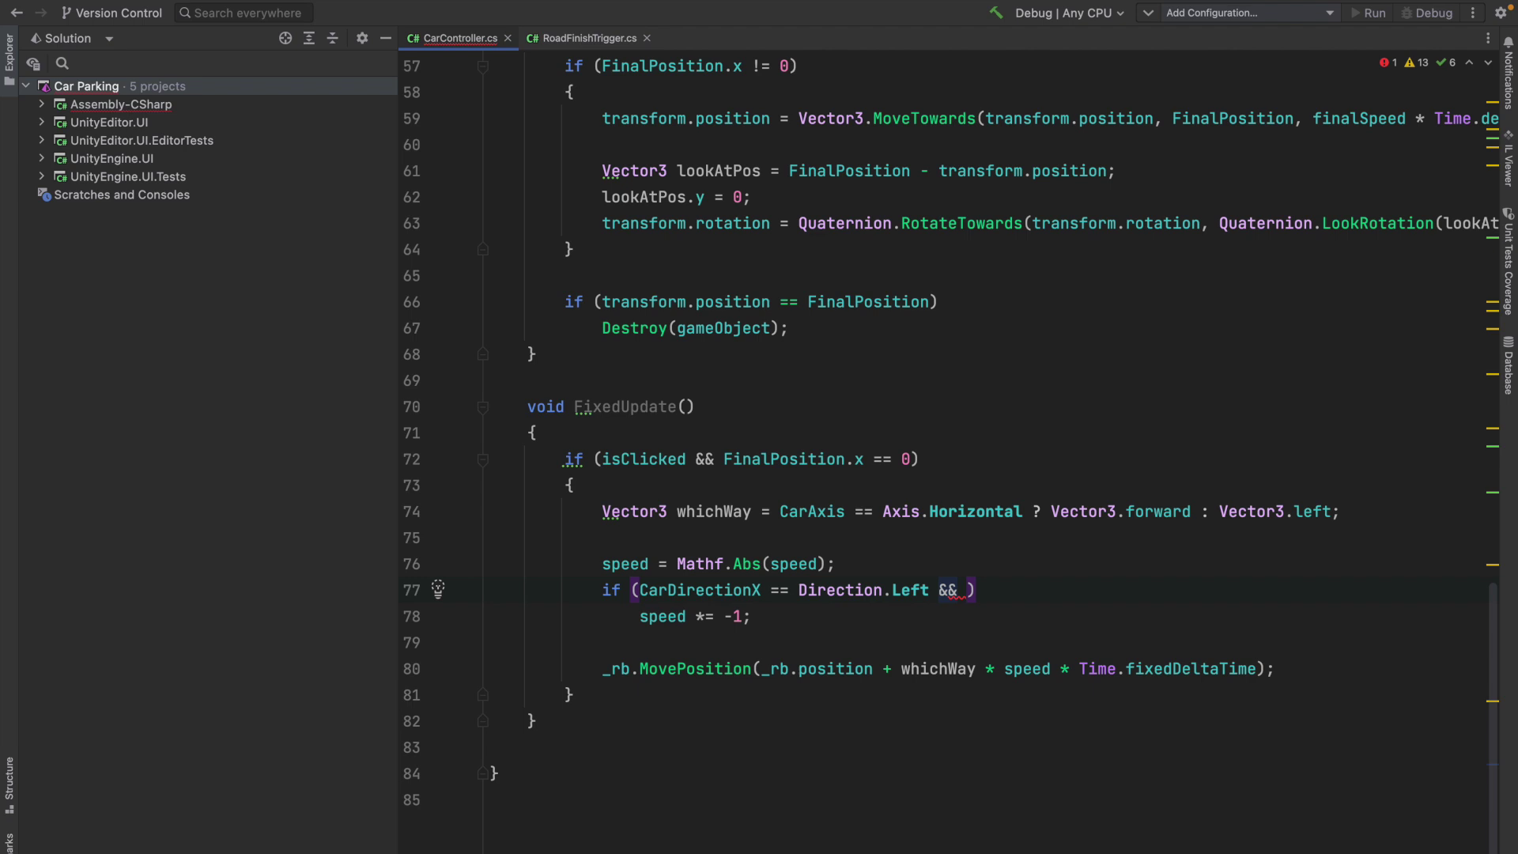
{"action": "left_click_drag", "start_coordinate": [638, 589], "coordinate": [921, 593]}
{"action": "left_click", "coordinate": [972, 591]}
{"action": "type", "text": "Car"}
{"action": "key", "text": "Return"}
{"action": "type", "text": "=="}
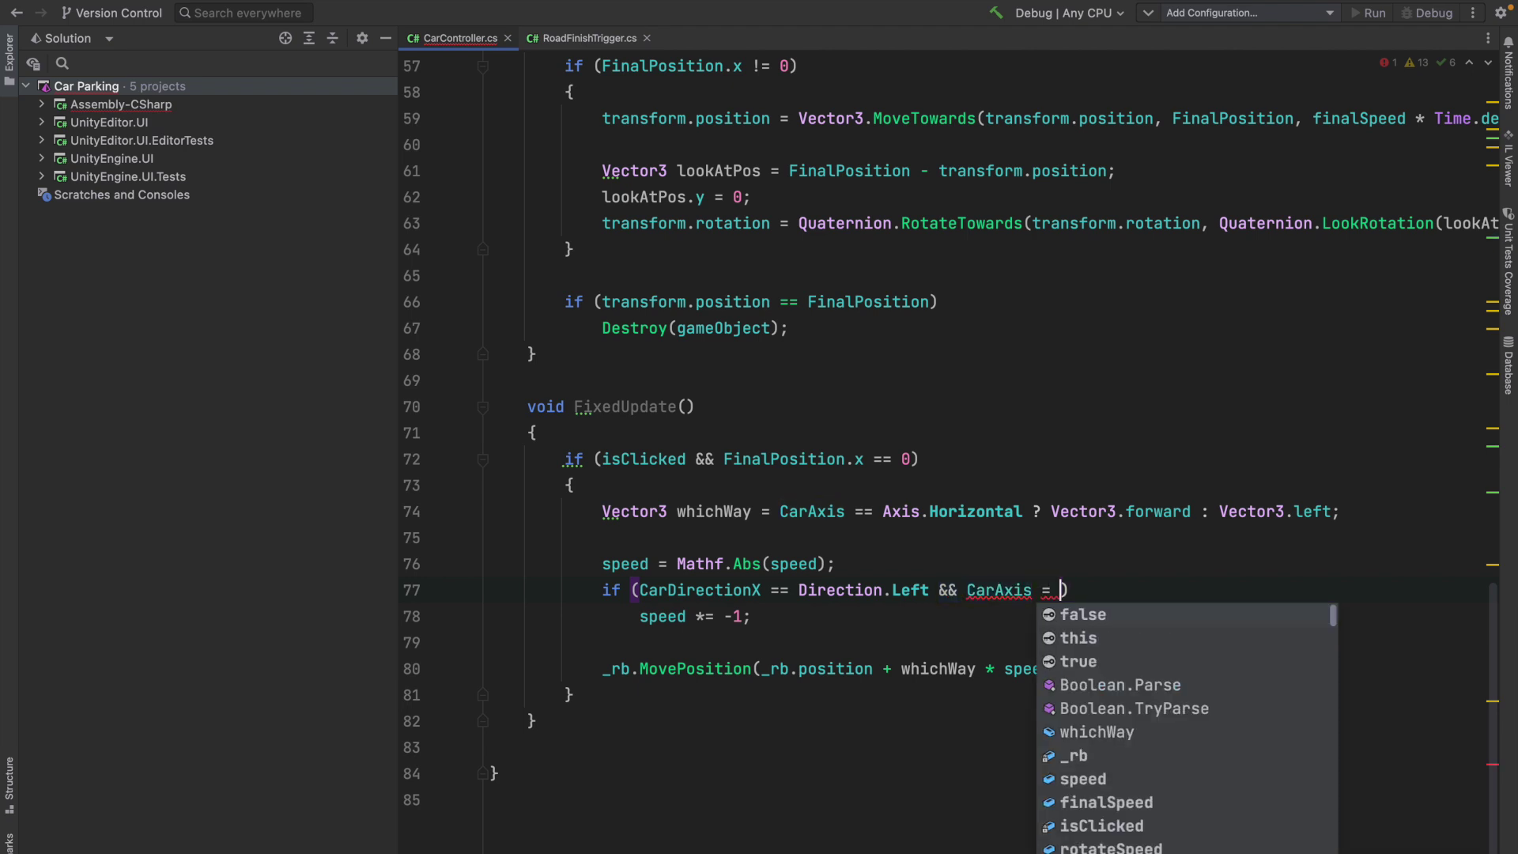
{"action": "key", "text": "Return"}
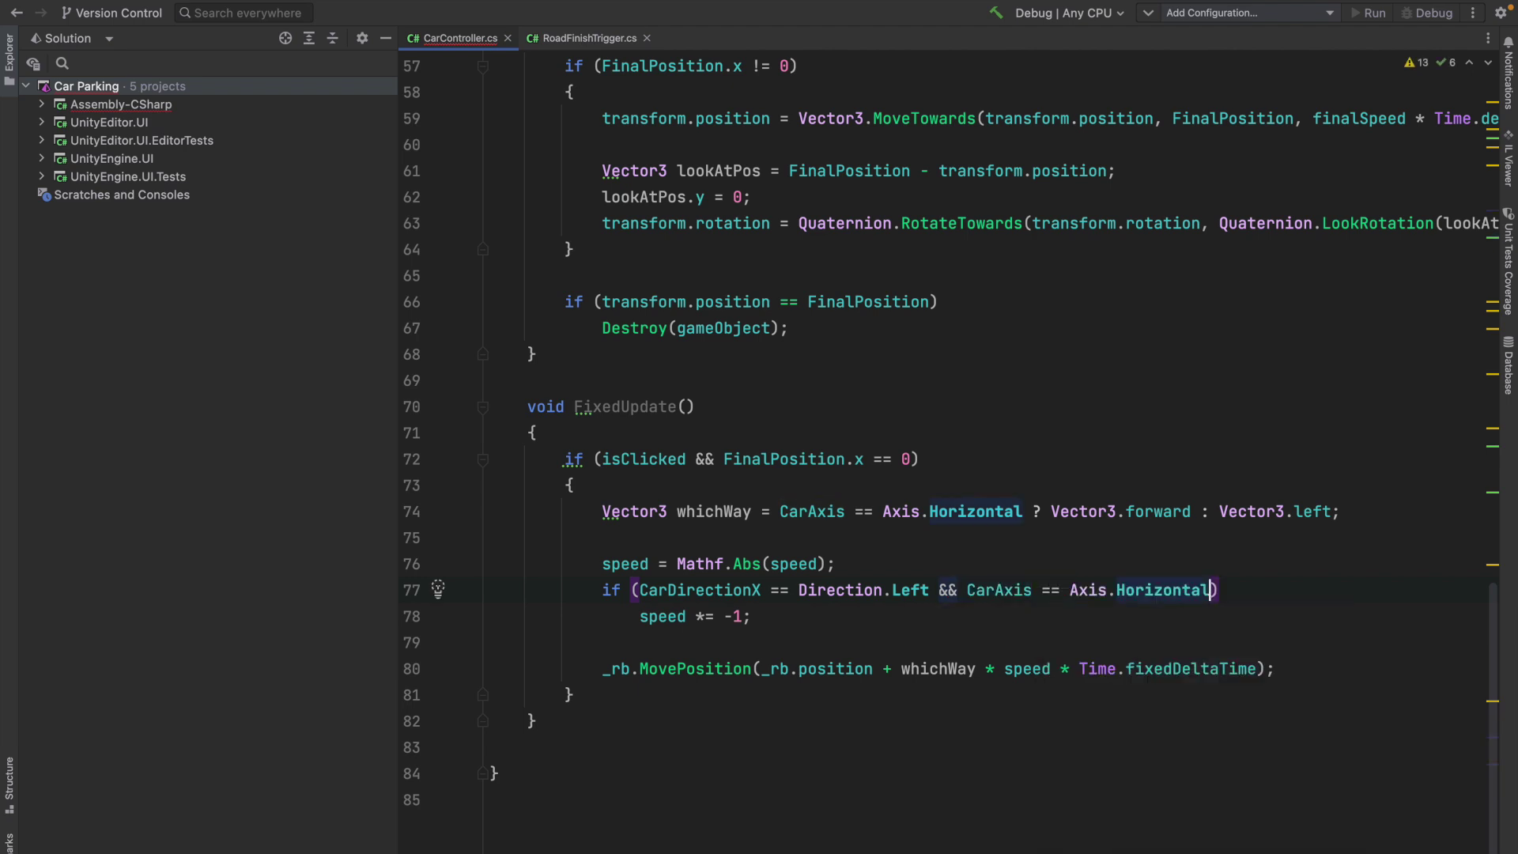
- Duplicate the if statement as an else if below speed *= -1;
{"action": "left_click", "coordinate": [842, 617]}
{"action": "key", "text": "Return"}
{"action": "type", "text": "else"}
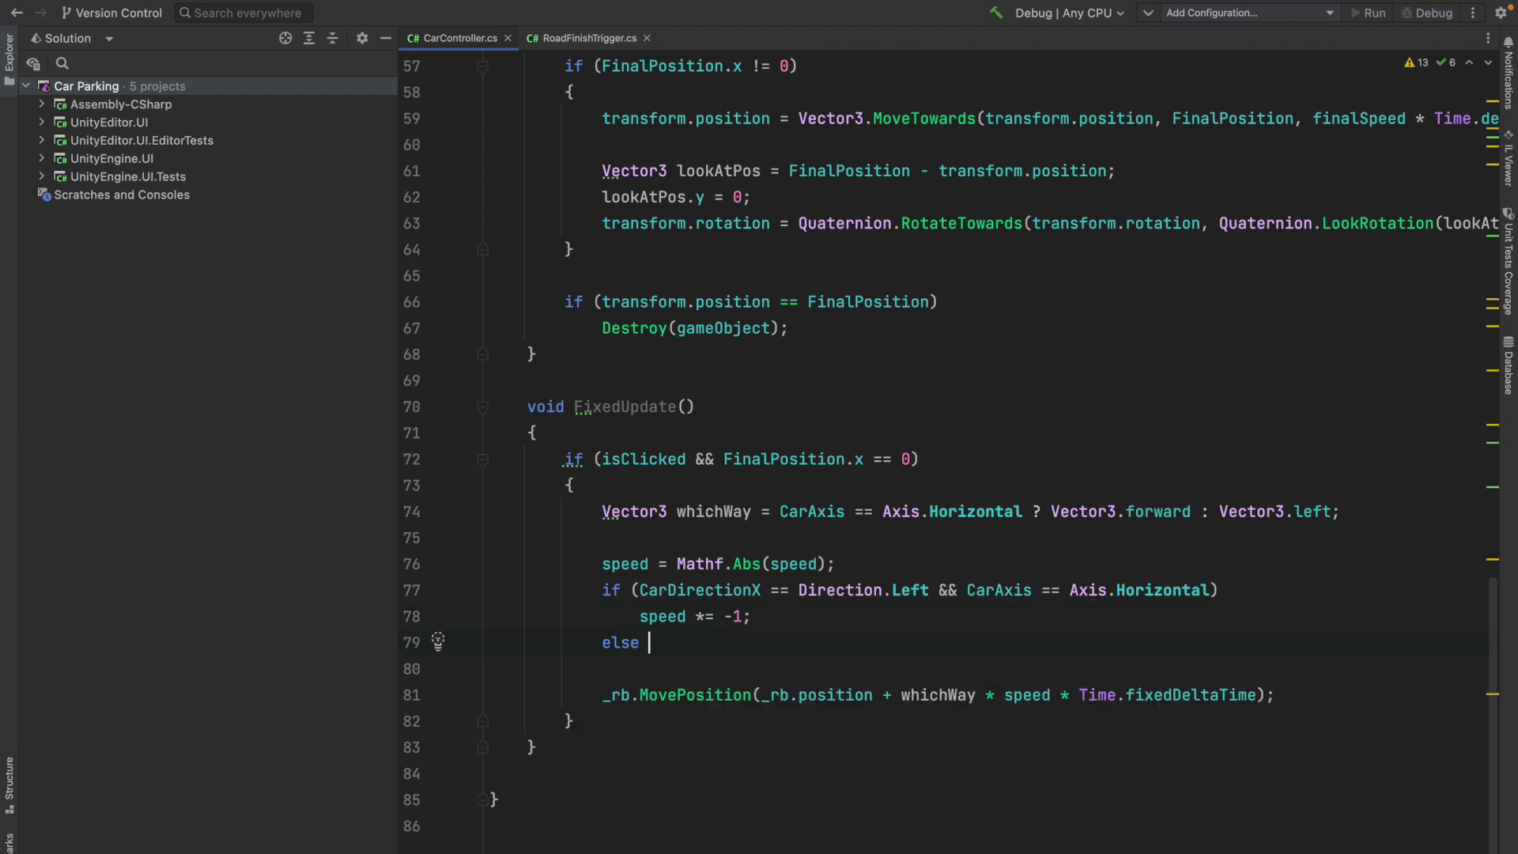
{"action": "left_click_drag", "start_coordinate": [748, 618], "coordinate": [599, 592]}
{"action": "key", "text": "ctrl+c"}
{"action": "left_click", "coordinate": [683, 650]}
{"action": "key", "text": "ctrl+v"}
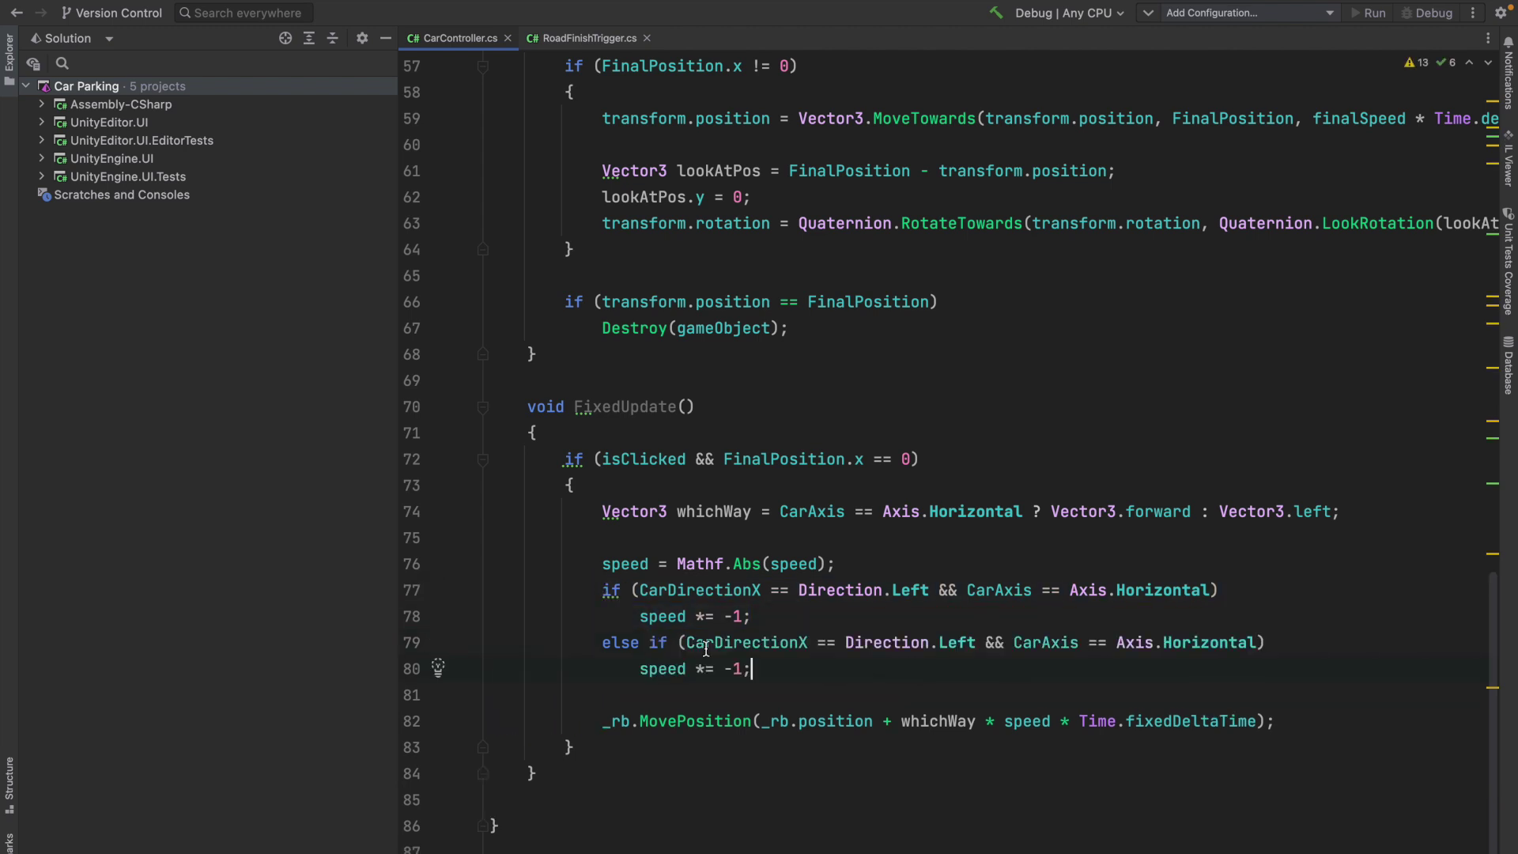
- Change the else-if condition to CarDirectionY, Direction.Bottom and Axis.Vertical
{"action": "left_click", "coordinate": [804, 650]}
{"action": "key", "text": "BackSpace"}
{"action": "type", "text": "Y"}
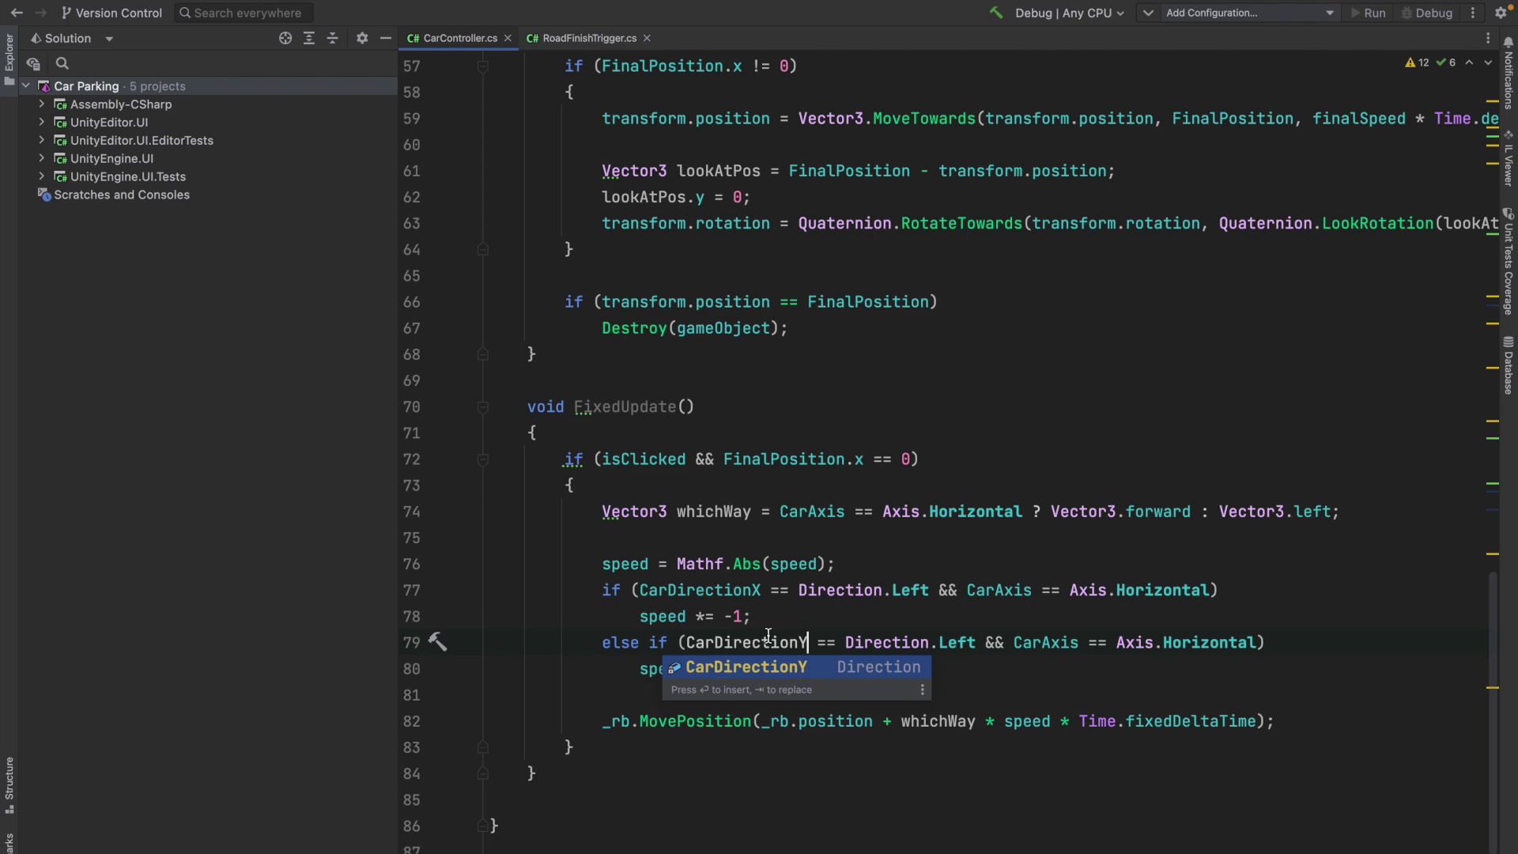
{"action": "double_click", "coordinate": [954, 646]}
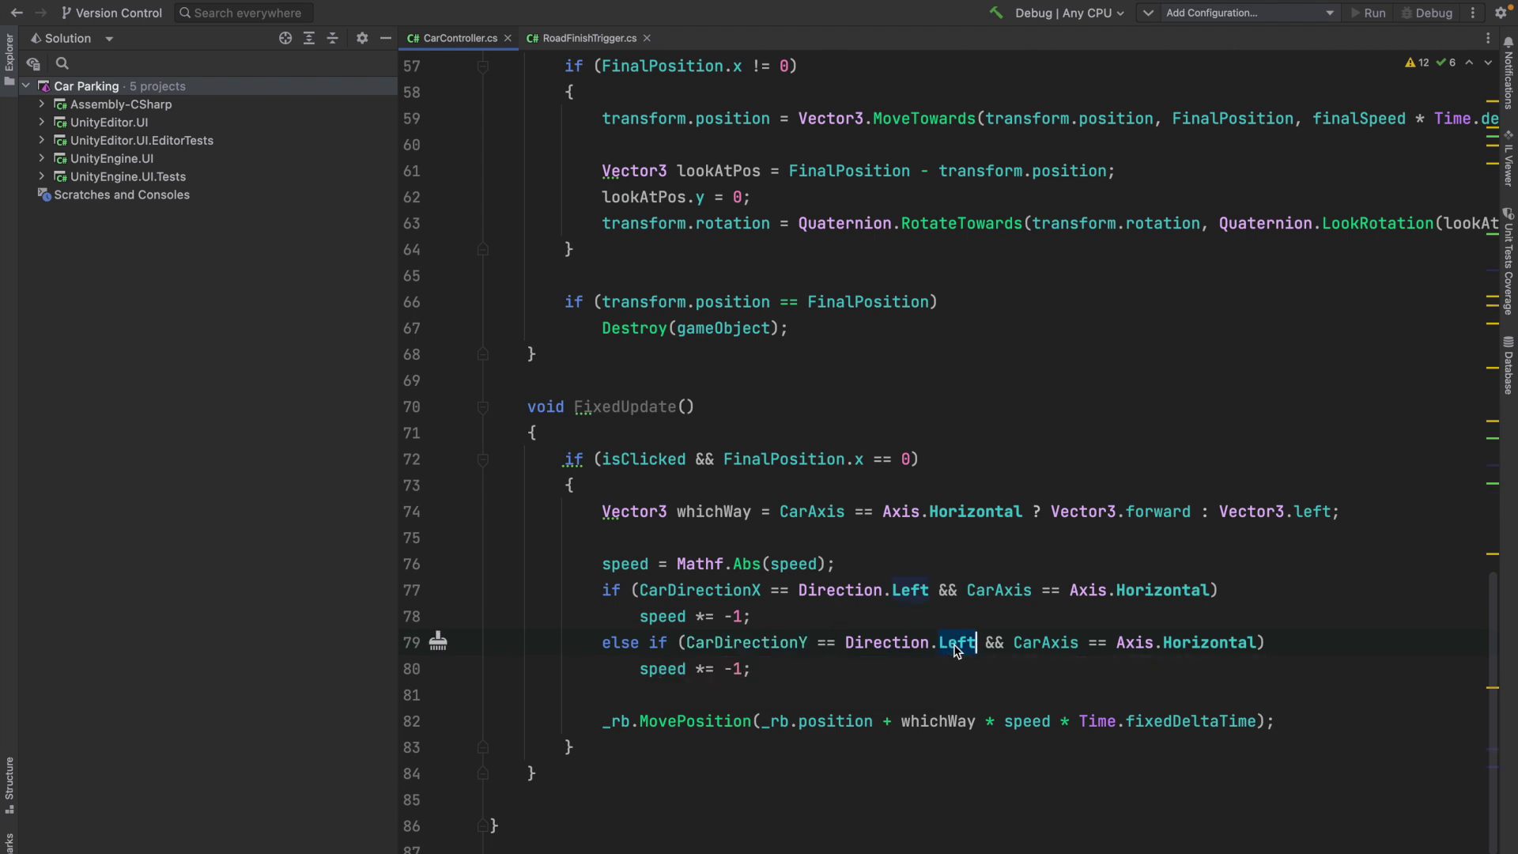
{"action": "type", "text": "Bottom"}
{"action": "key", "text": "Escape"}
{"action": "left_click_drag", "start_coordinate": [736, 672], "coordinate": [727, 672]}
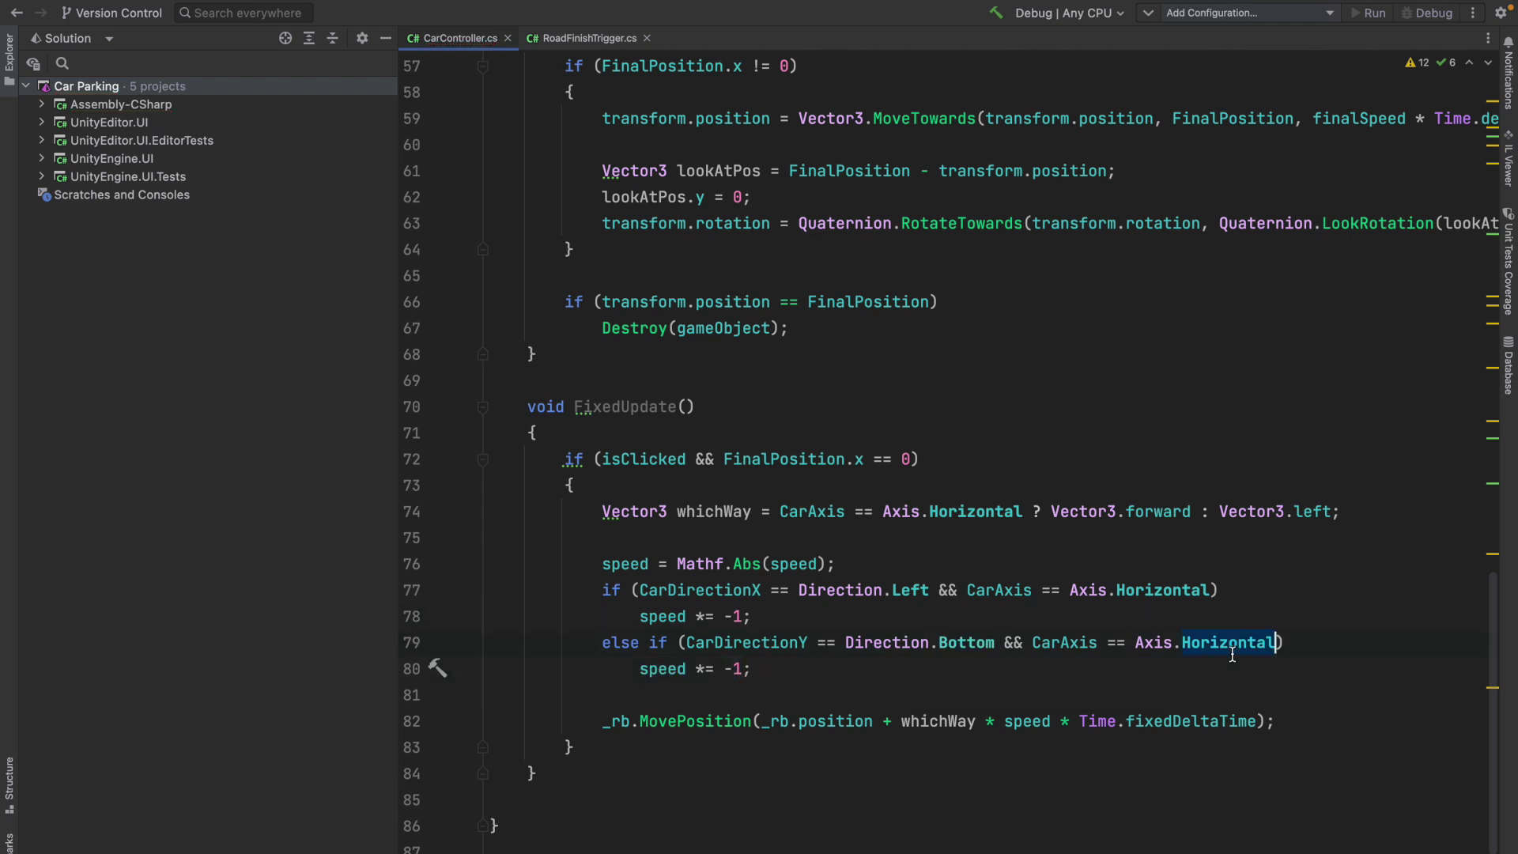
{"action": "type", "text": "Ver"}
{"action": "key", "text": "Return"}
{"action": "left_click", "coordinate": [1227, 619]}
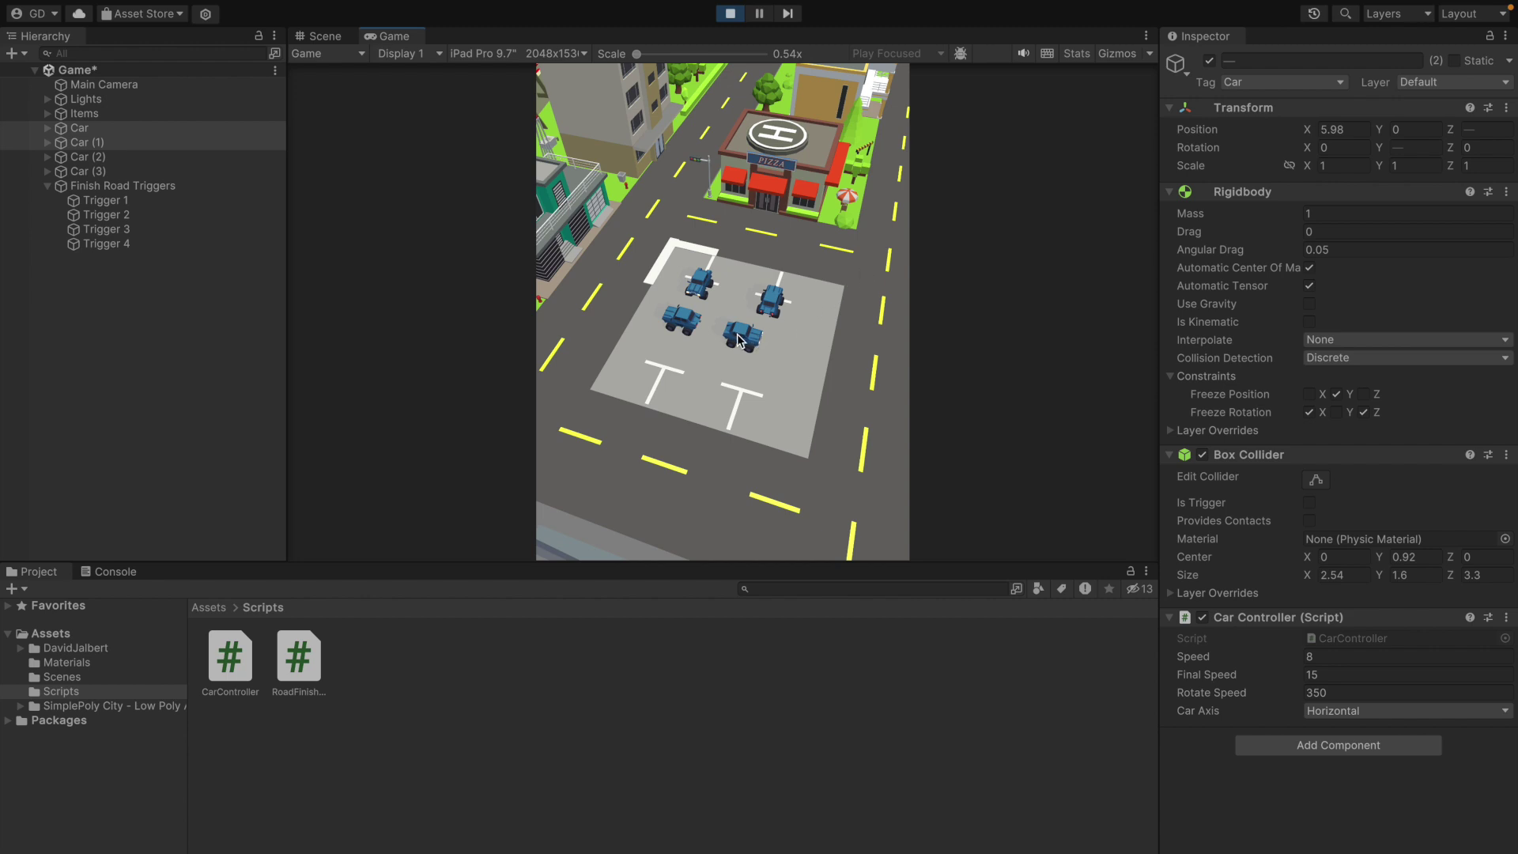
- Send three cars out of the lot in the running game, then stop the test
{"action": "left_click_drag", "start_coordinate": [795, 357], "coordinate": [800, 358]}
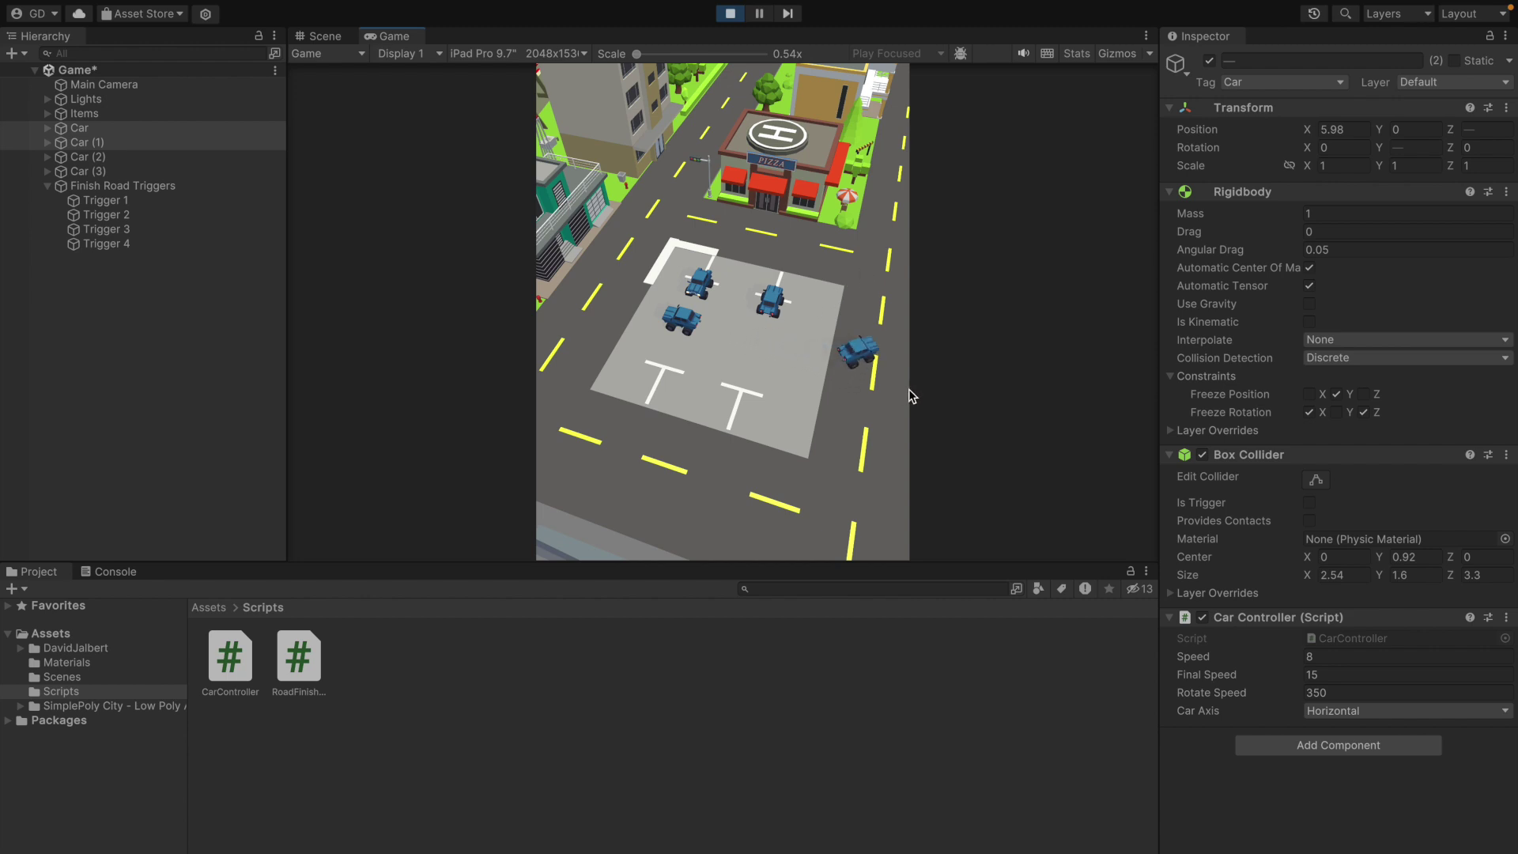
{"action": "left_click_drag", "start_coordinate": [686, 326], "coordinate": [762, 328]}
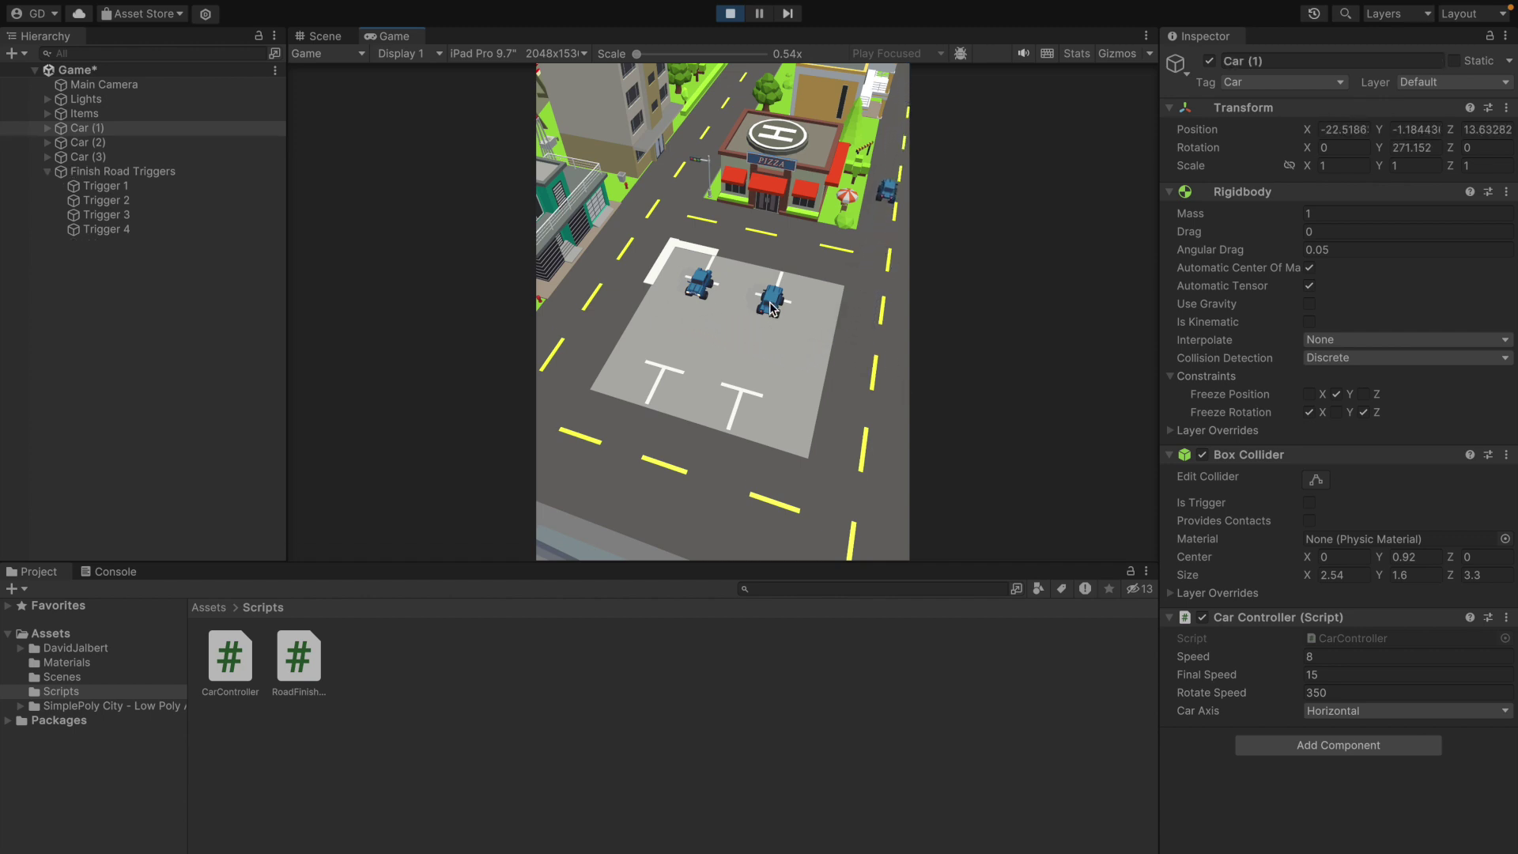
{"action": "left_click_drag", "start_coordinate": [771, 308], "coordinate": [716, 508]}
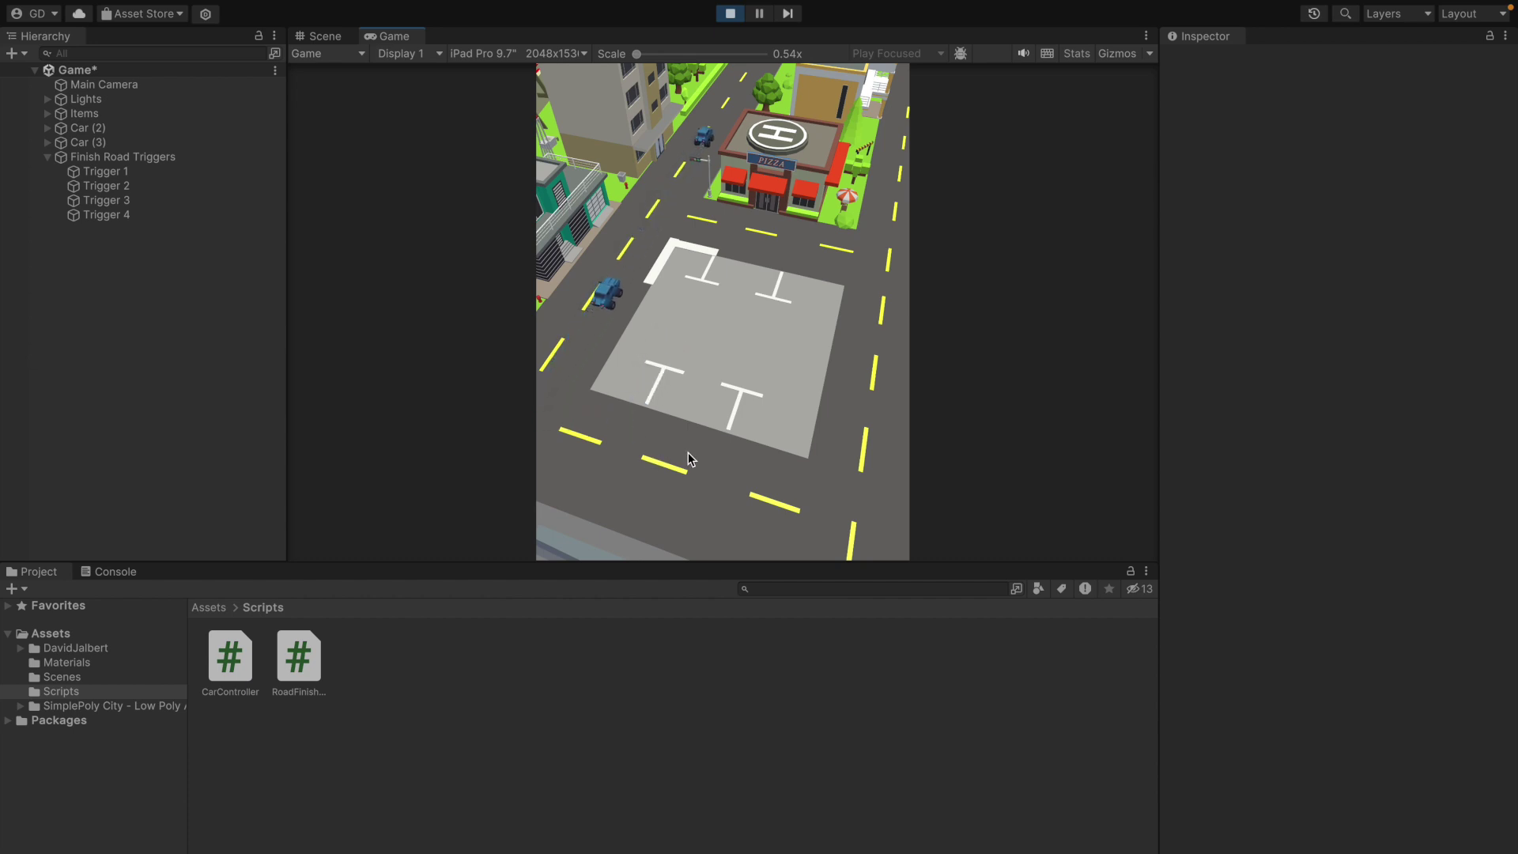
{"action": "key", "text": "ctrl+p"}
{"action": "key", "text": "ctrl+p"}
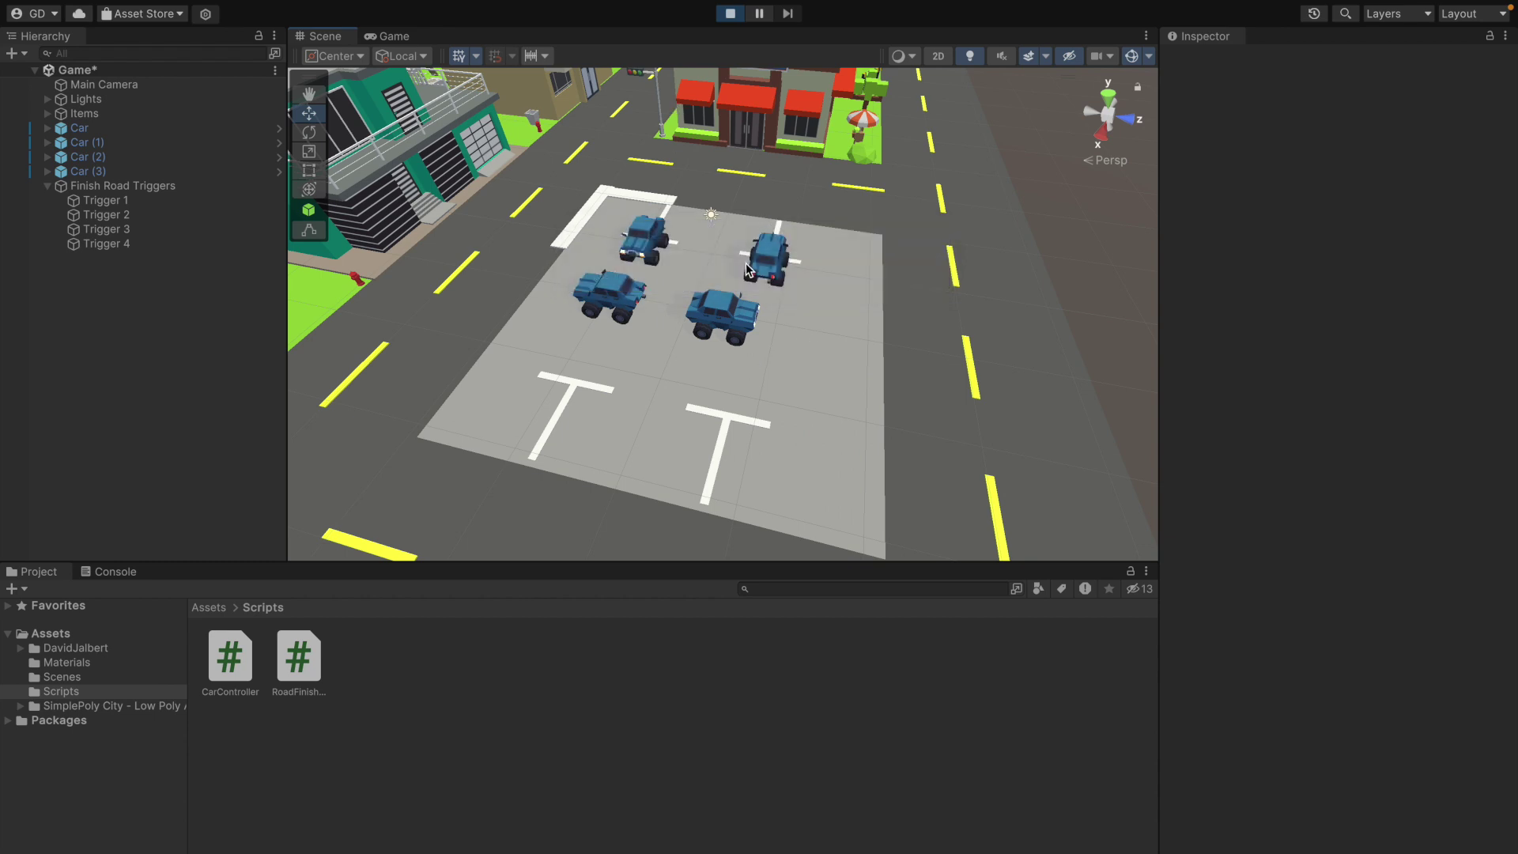
- In a fresh run, click all four parked cars to drive them out onto the road
{"action": "left_click", "coordinate": [680, 317]}
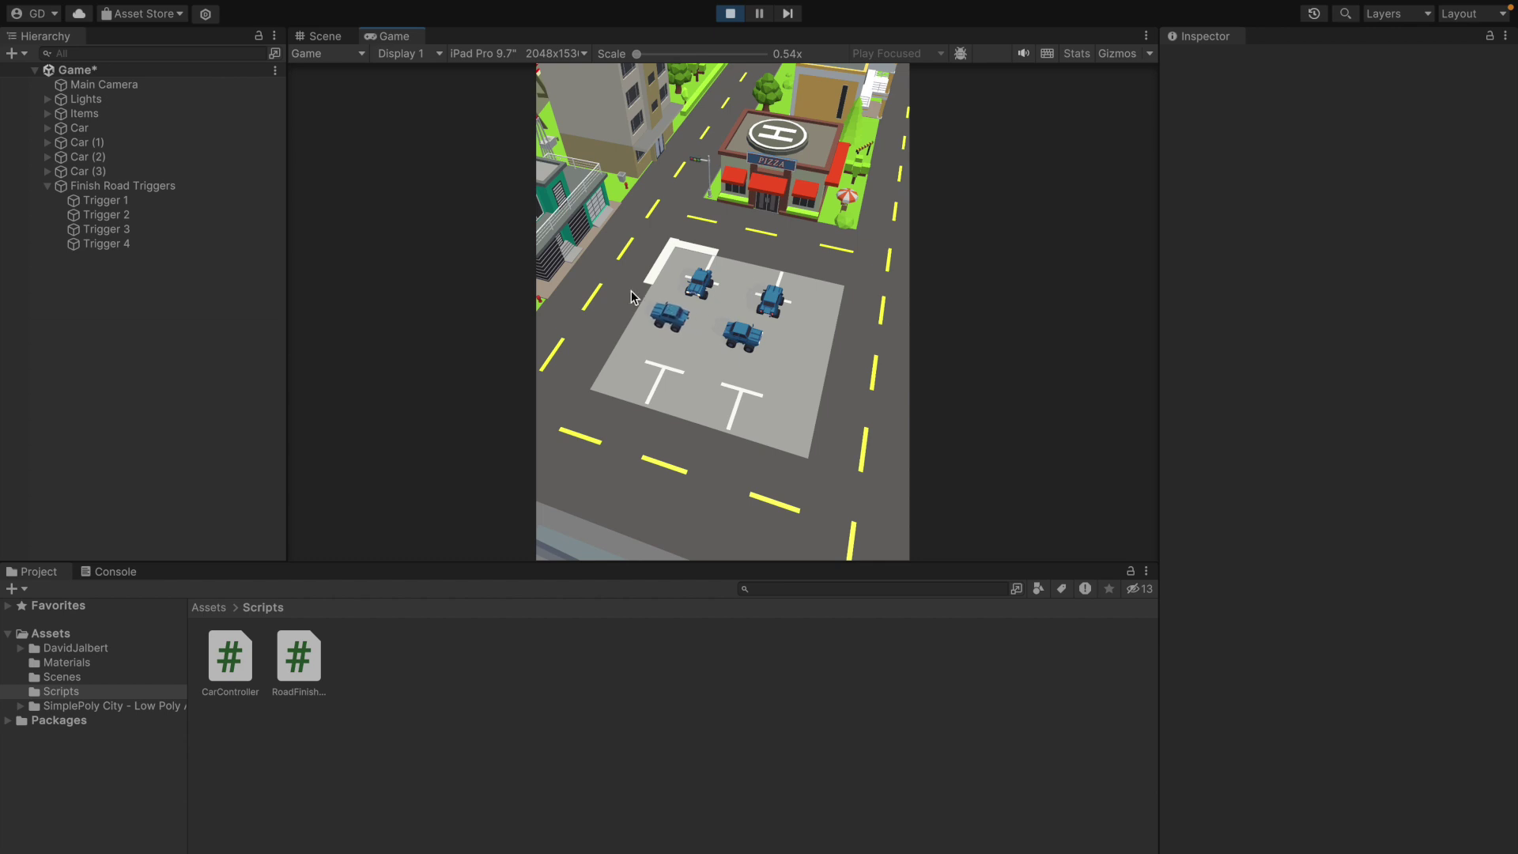
{"action": "left_click", "coordinate": [706, 270]}
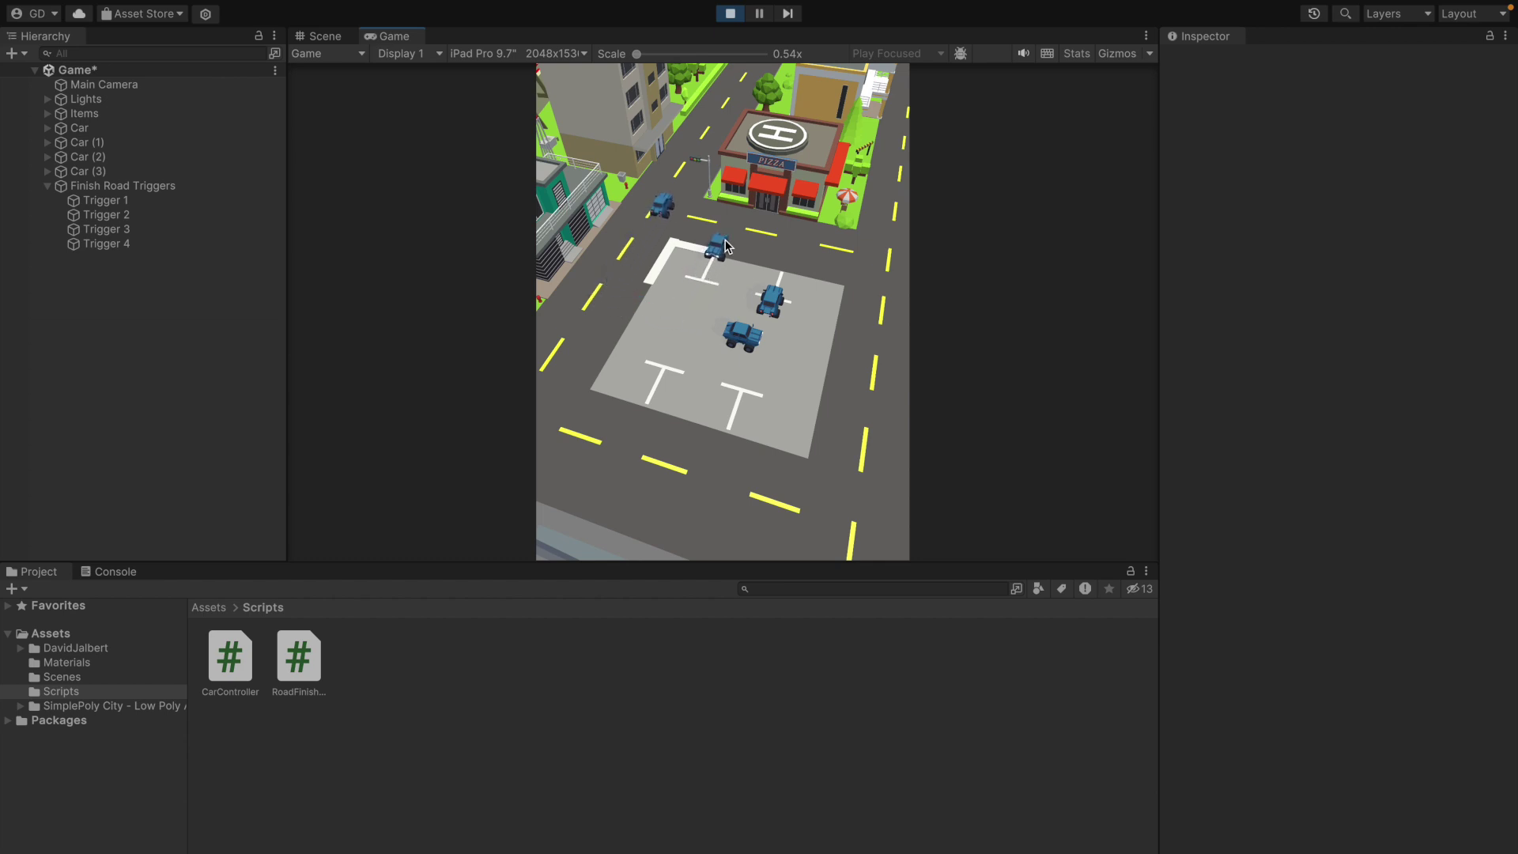
{"action": "left_click", "coordinate": [742, 336]}
{"action": "left_click", "coordinate": [783, 306]}
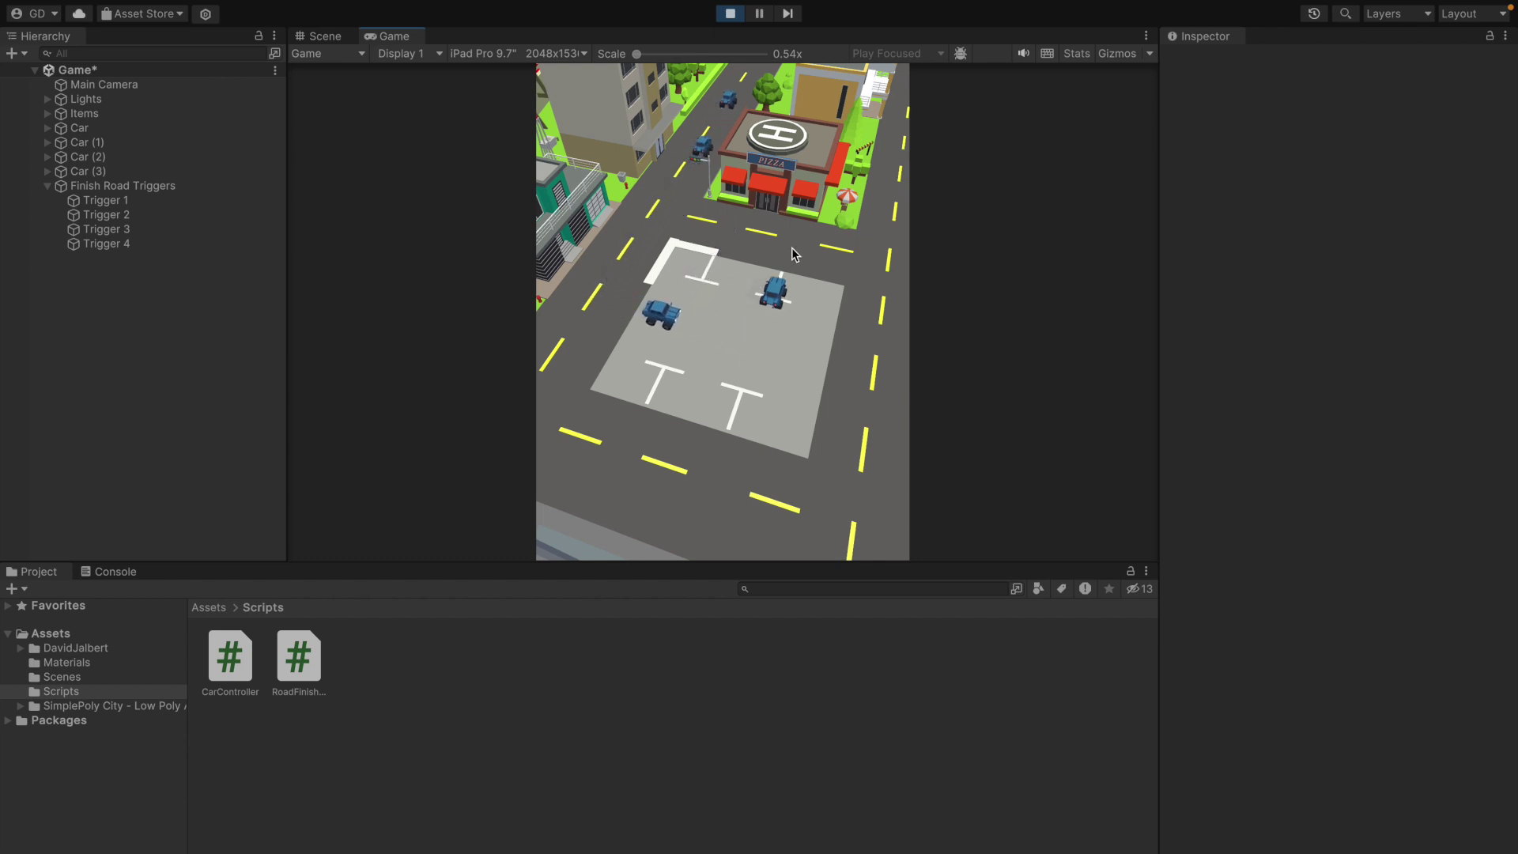